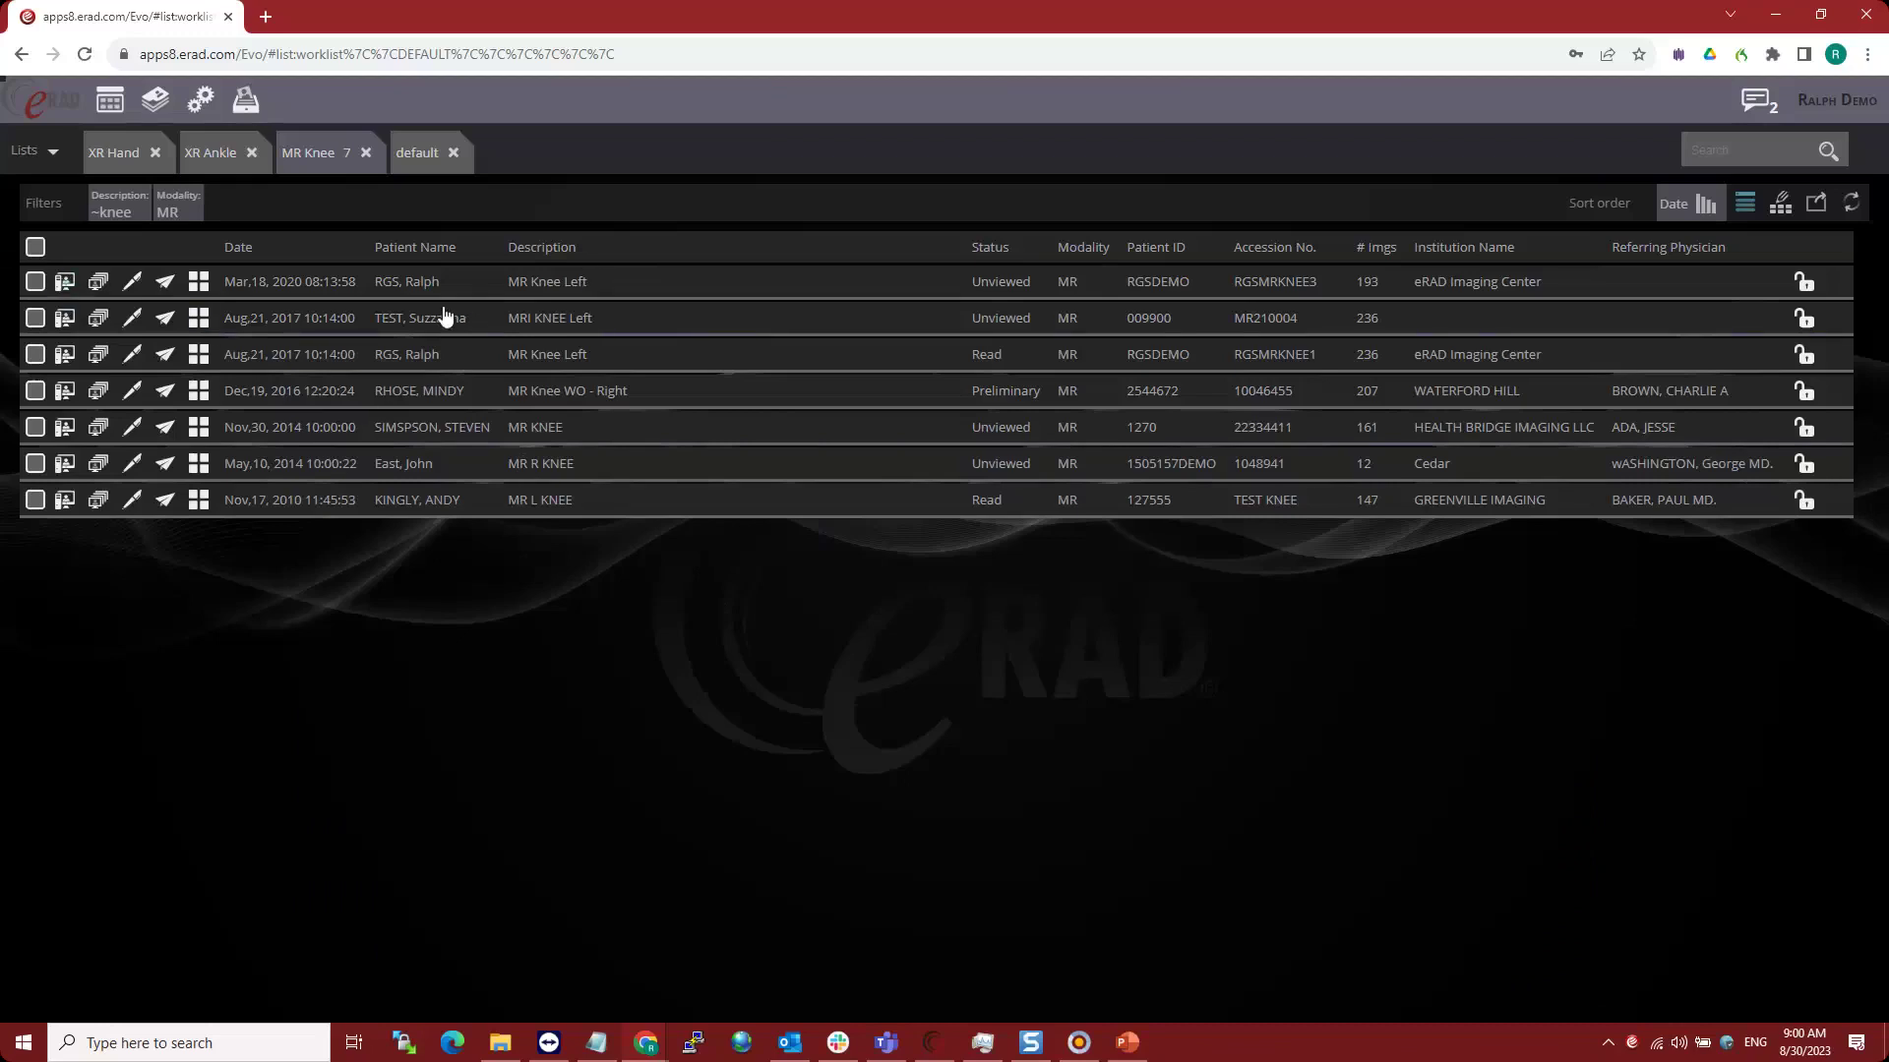
- Open the Mar 18, 2020 MR Knee Left study in the image viewer and make the 3 Plane Localizer series active
click(65, 284)
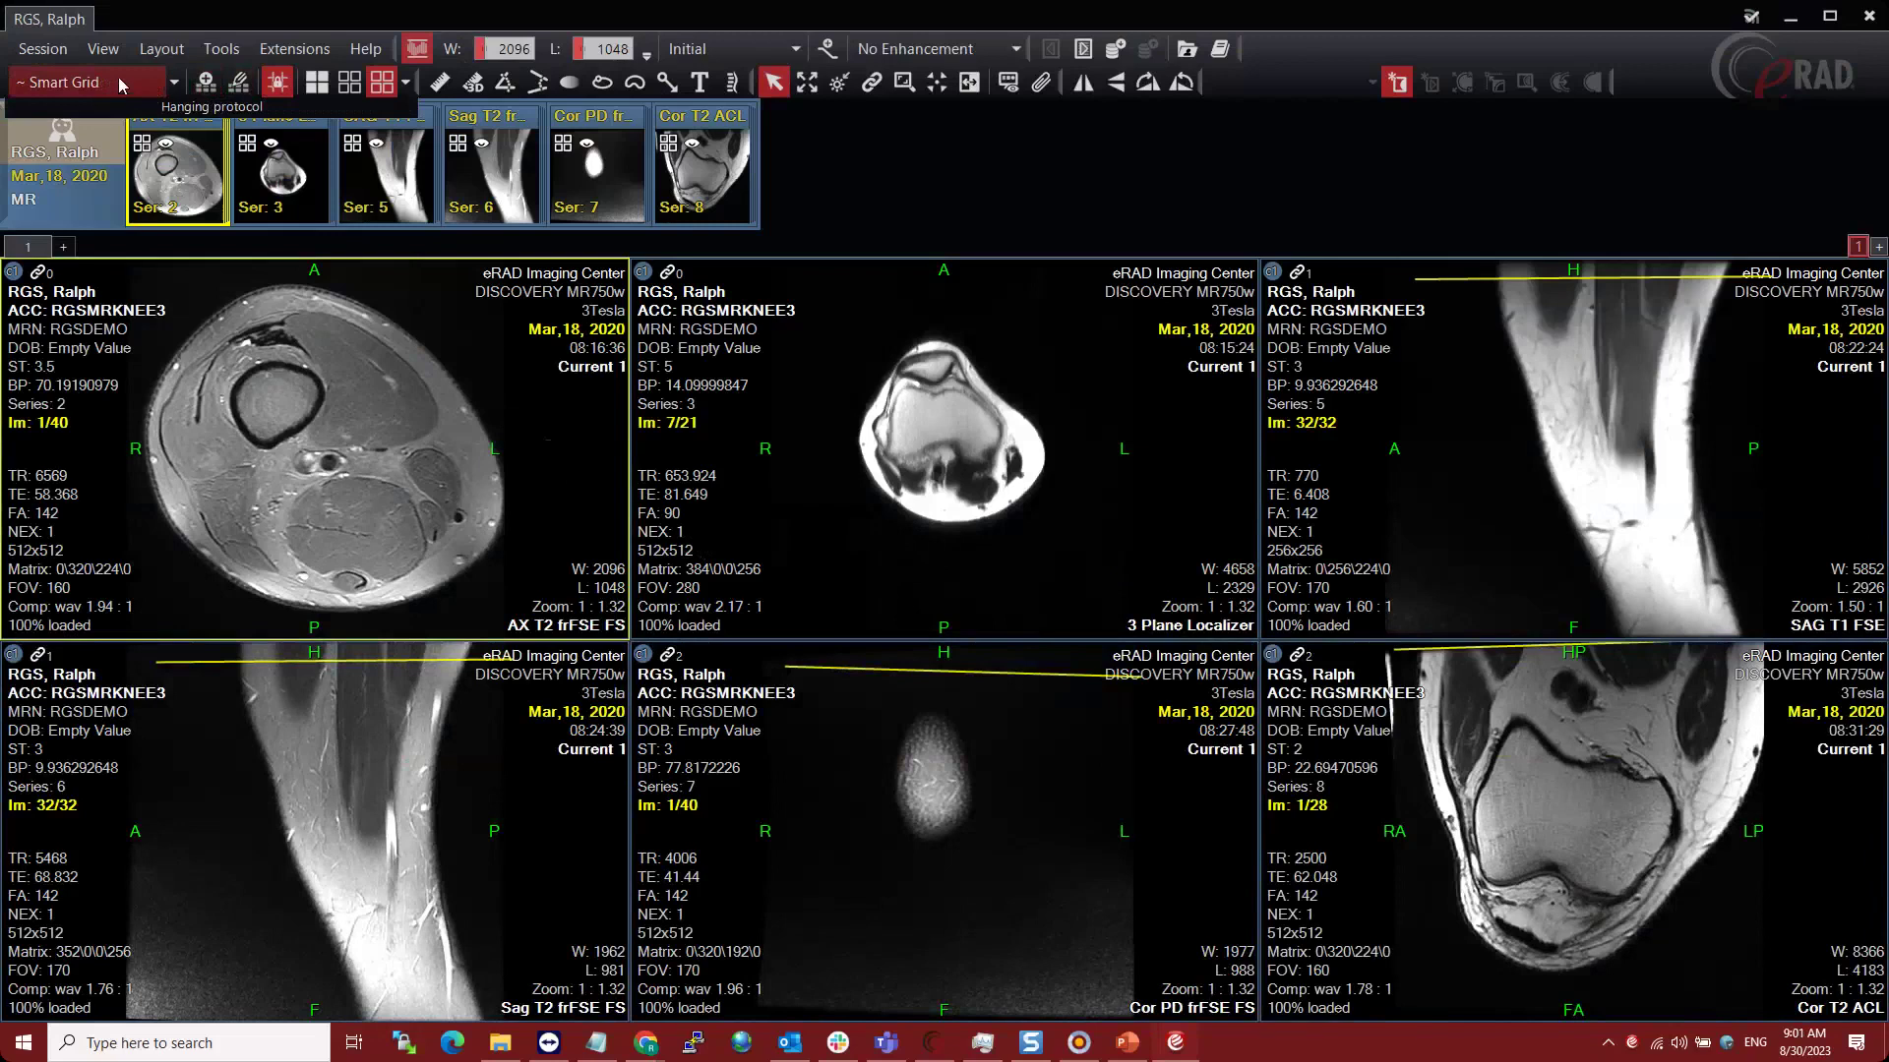
click(177, 88)
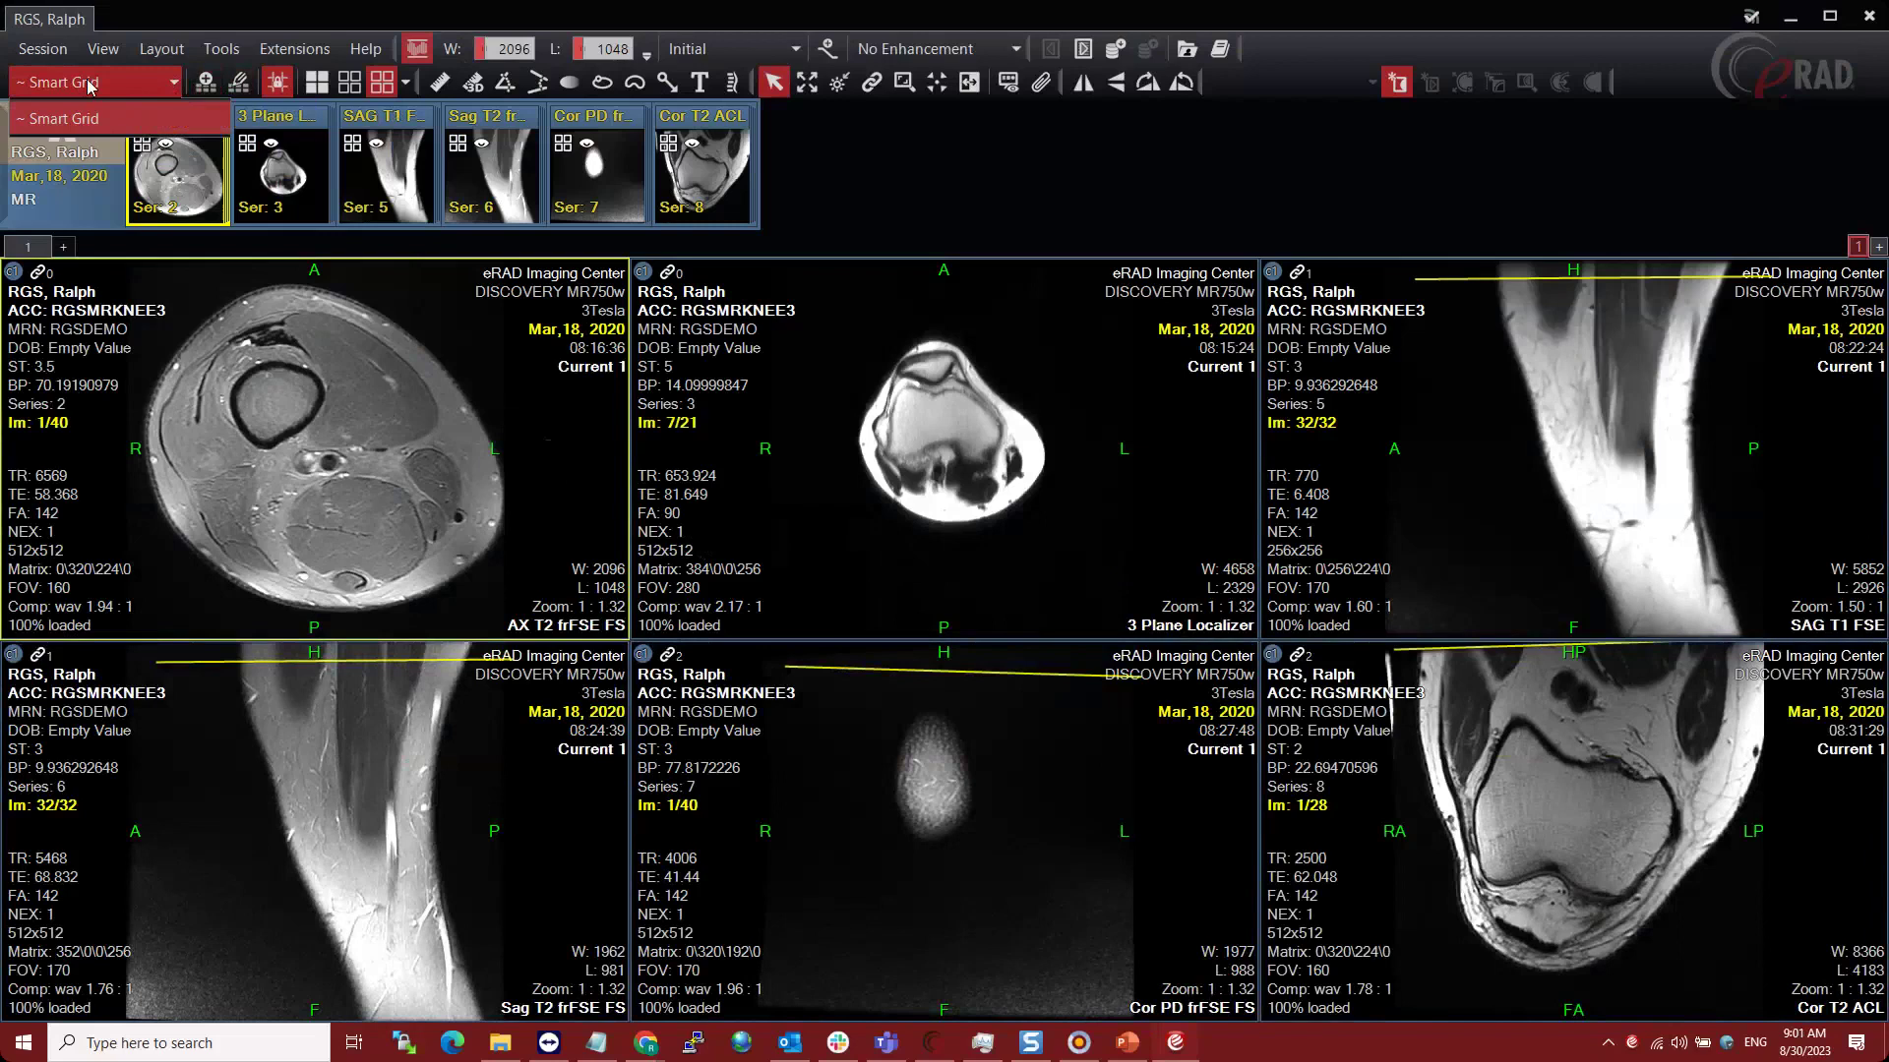
click(280, 168)
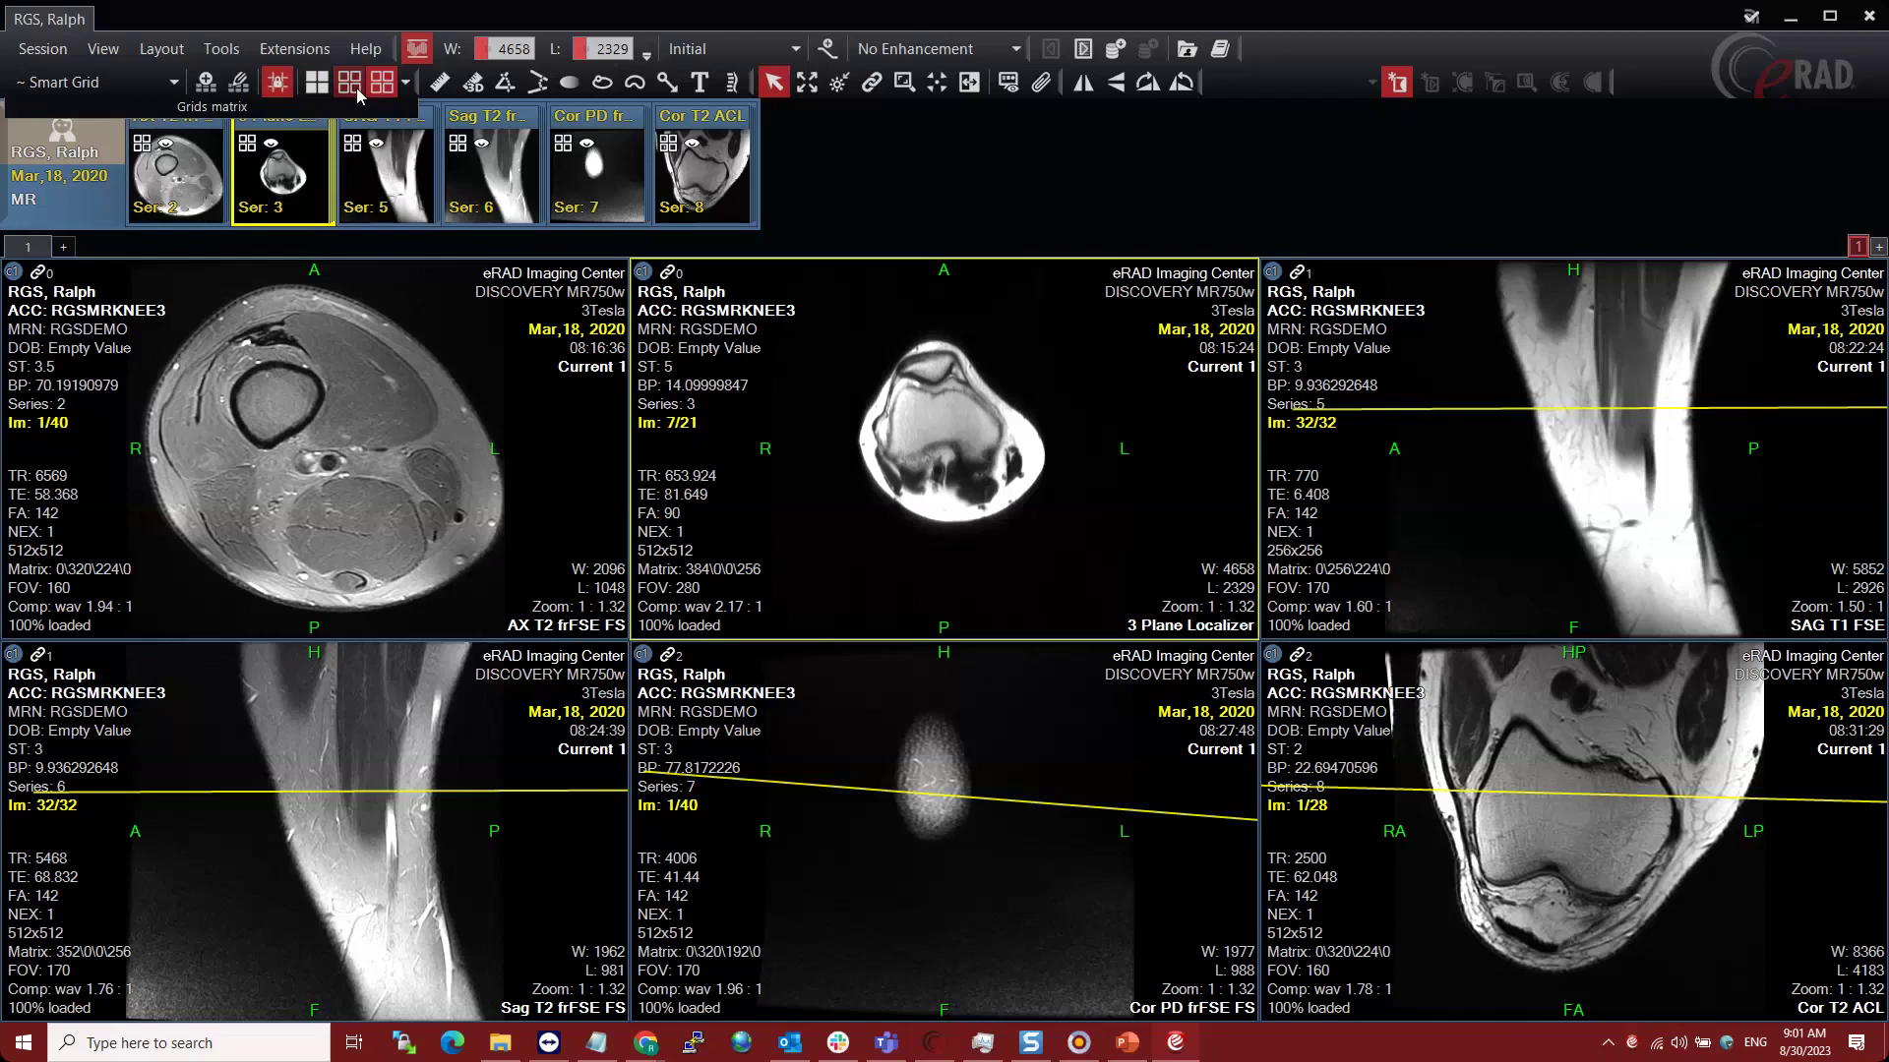
- Set the grid fill mode to Empty cells and apply a 2x2 layout
click(407, 86)
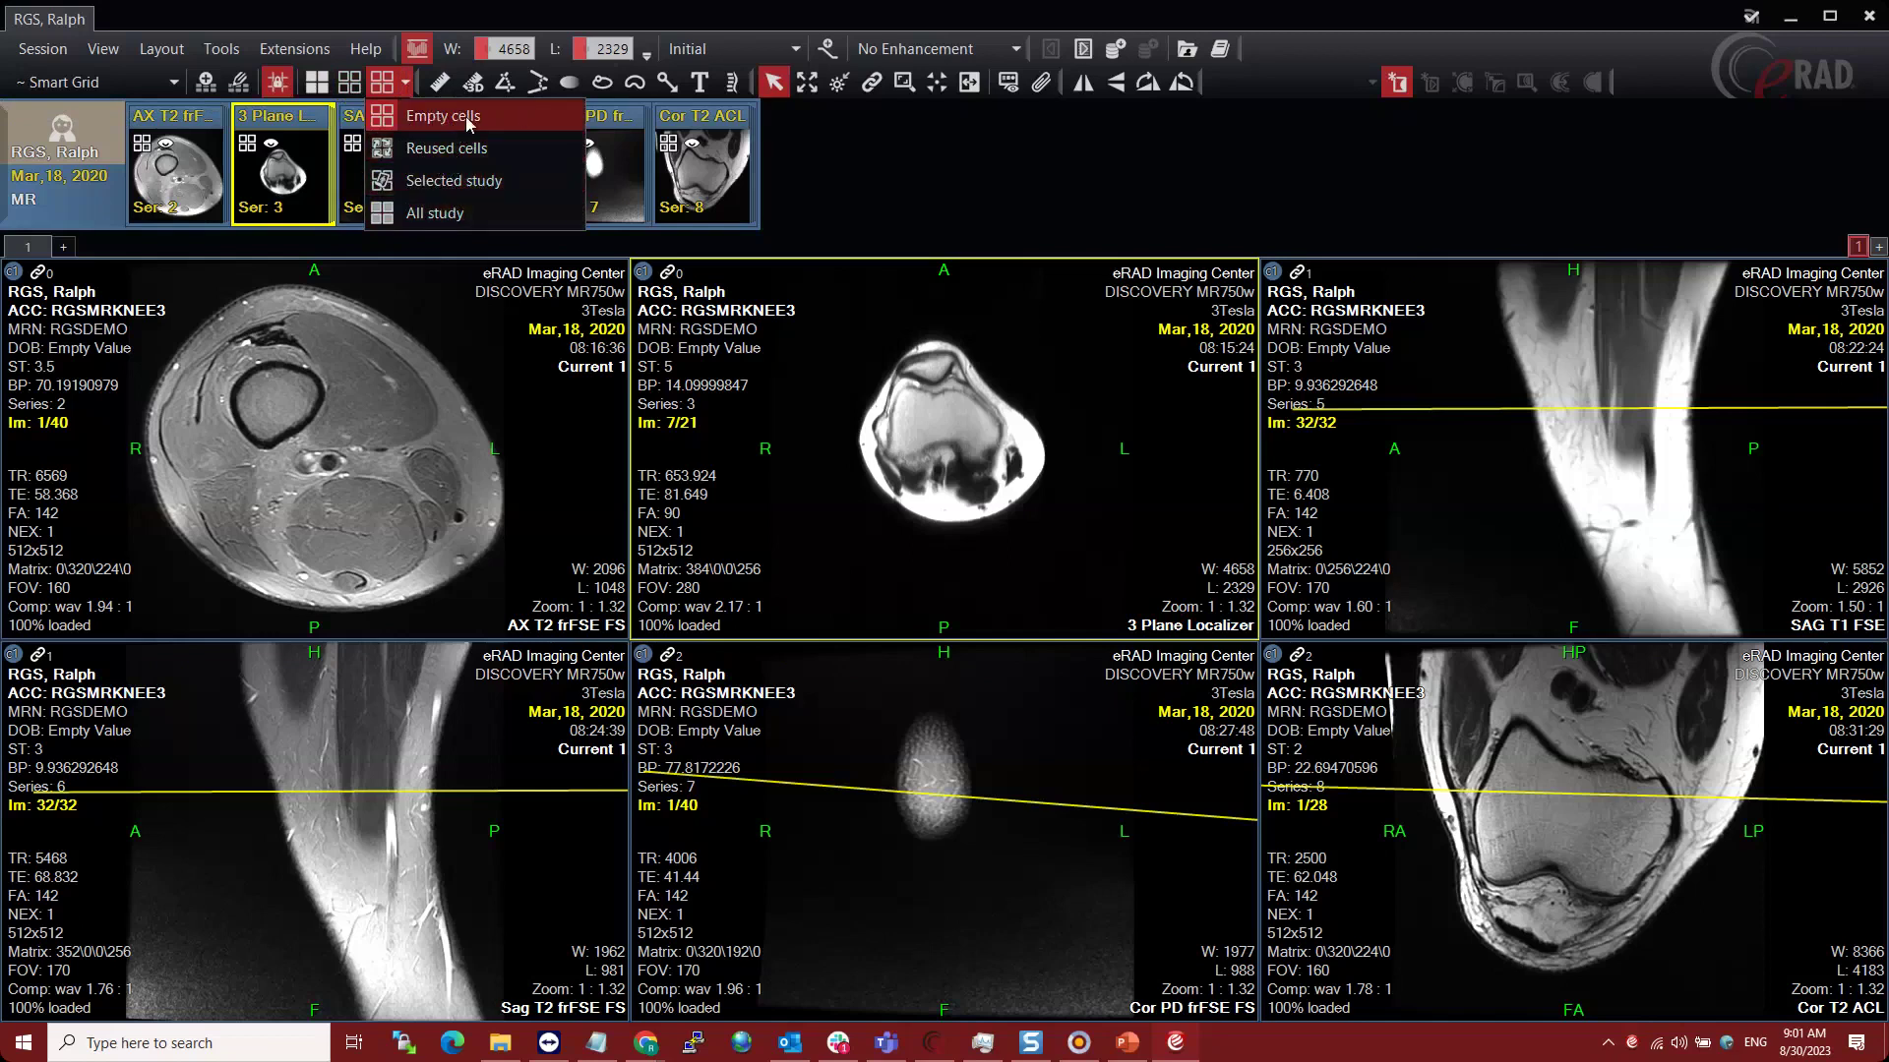
click(380, 82)
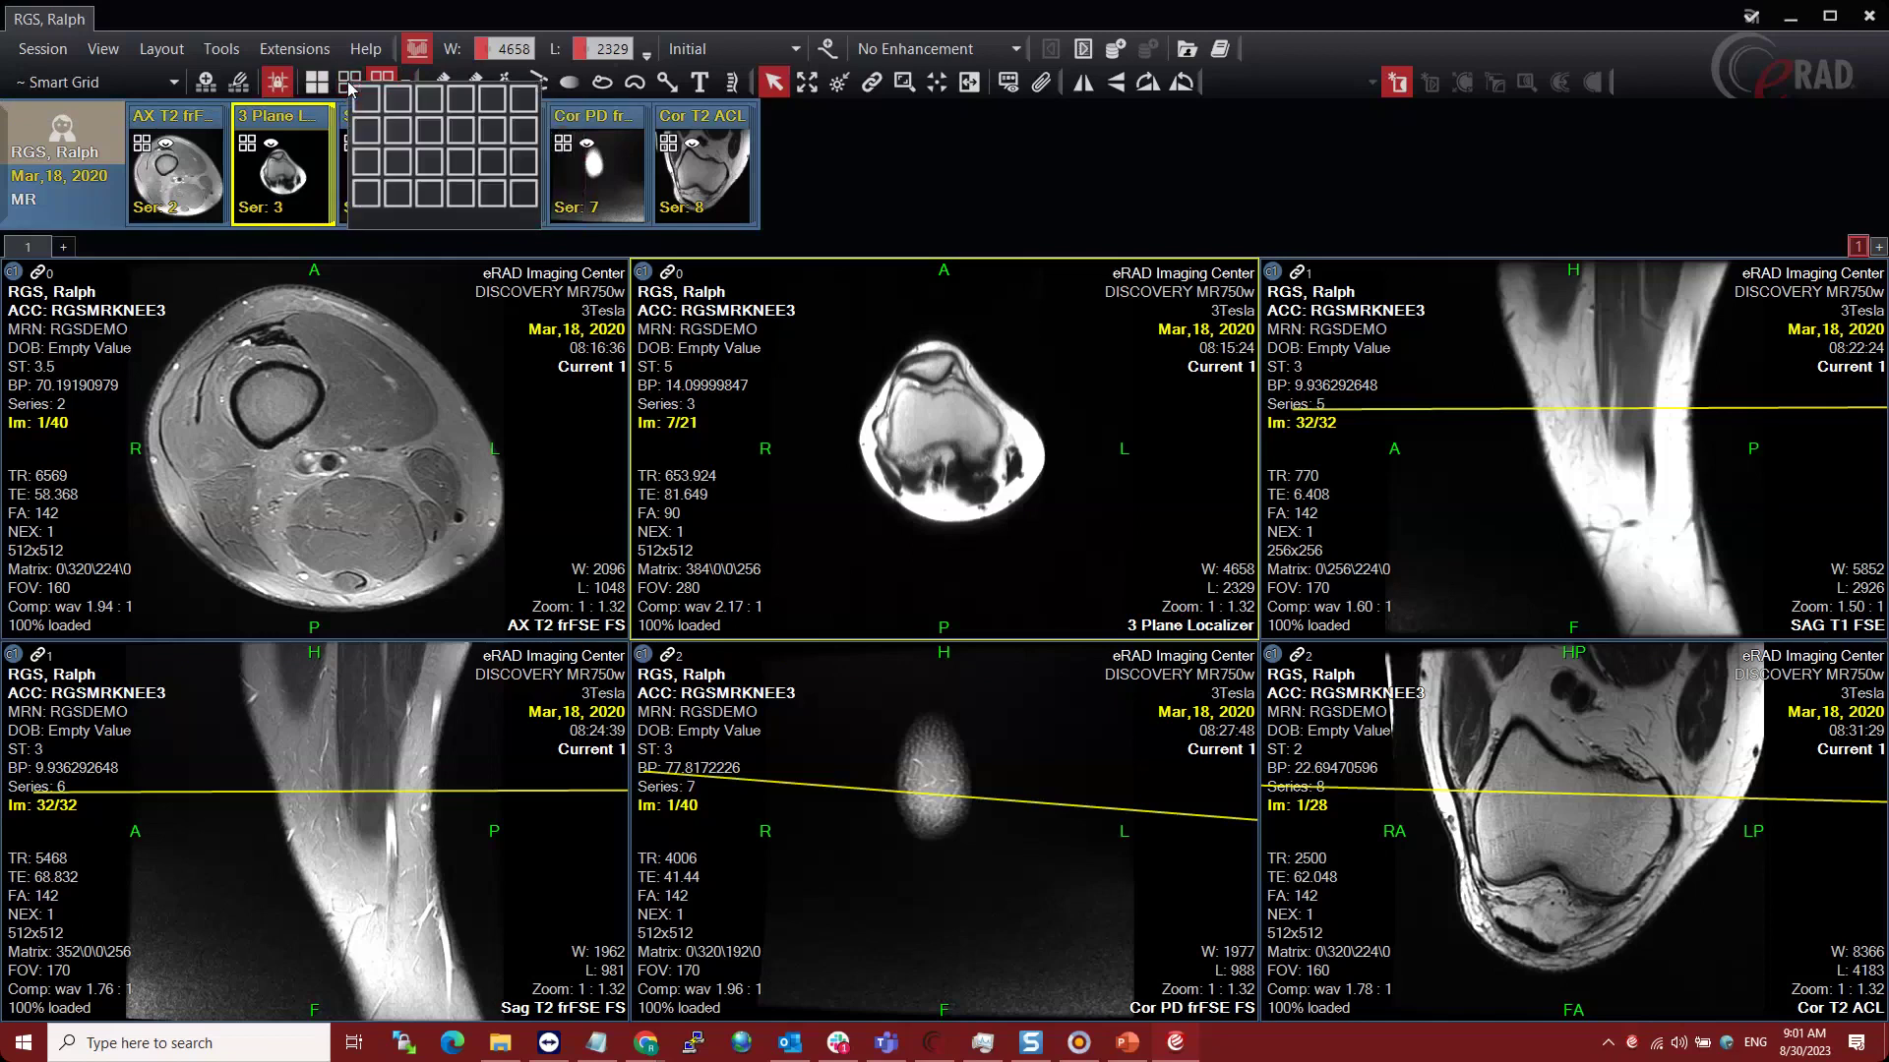
click(398, 130)
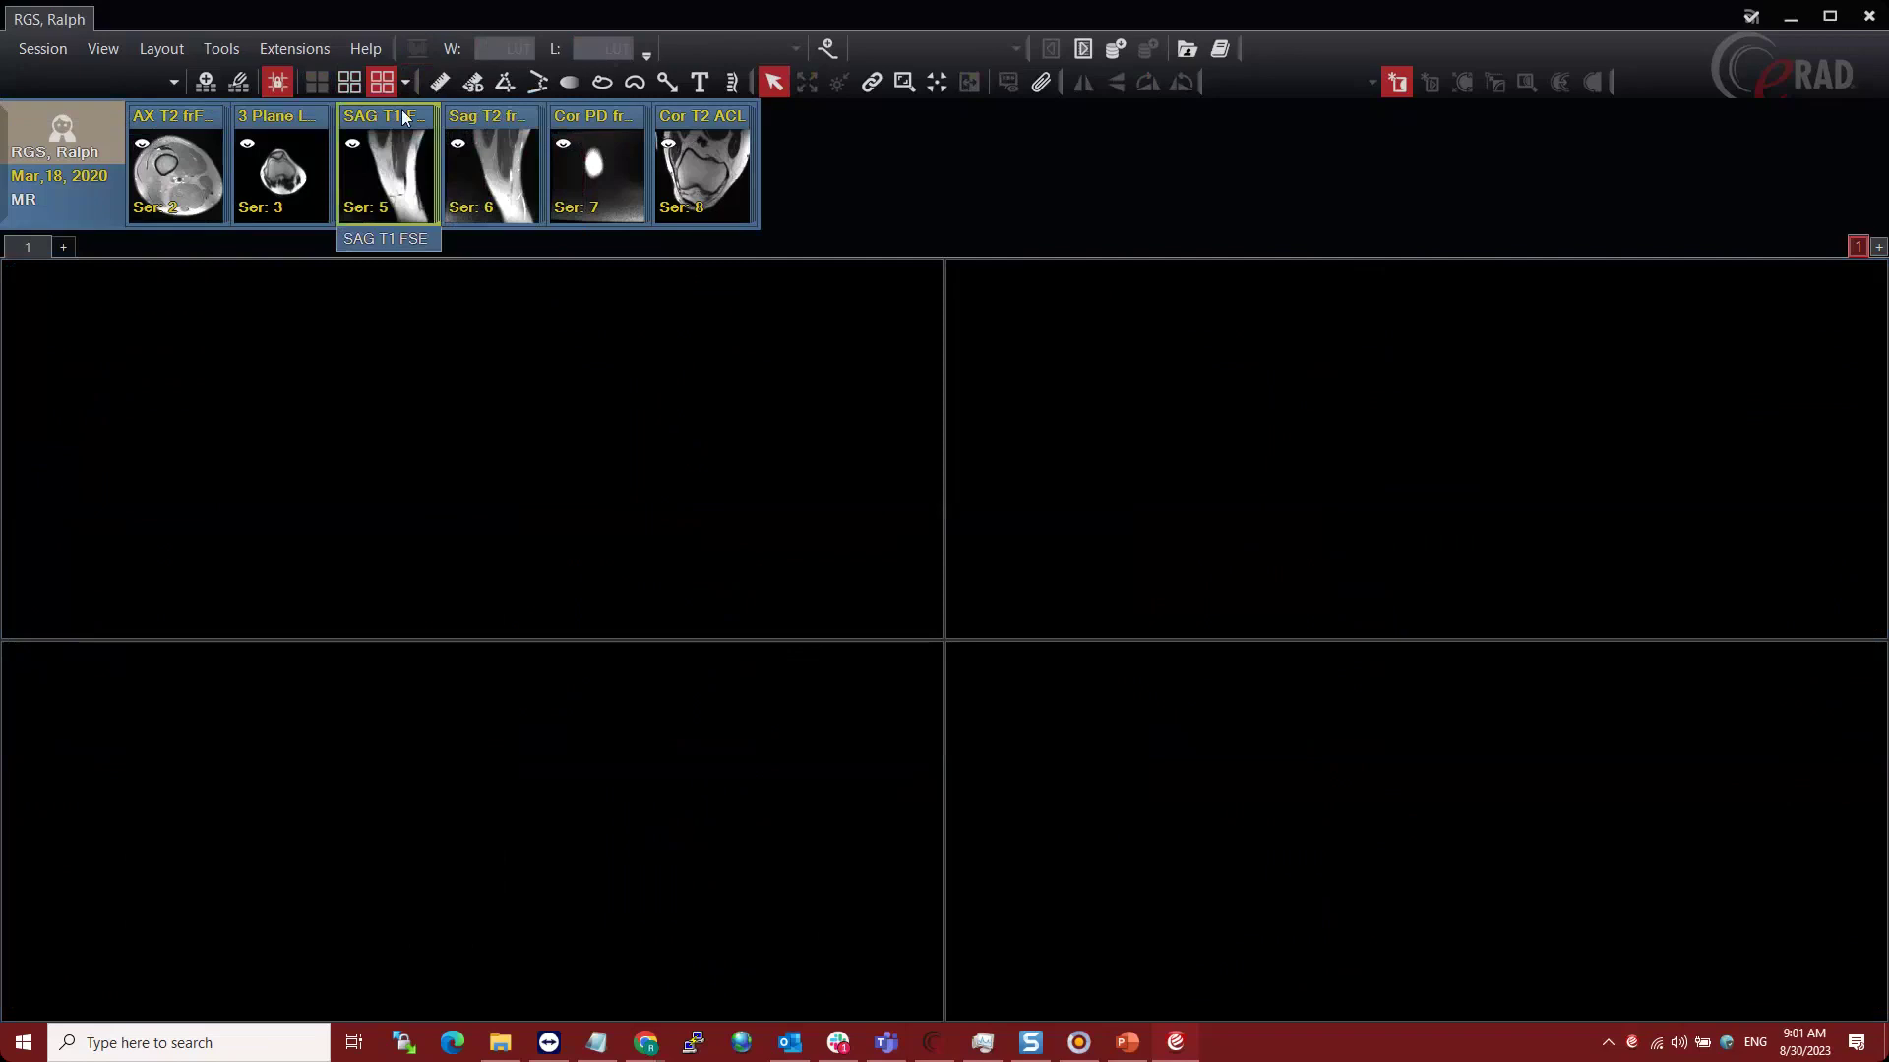
click(404, 85)
- Load the AX T2 frFSE FS series into the first empty cell and the 3 Plane Localizer series into the second
click(209, 455)
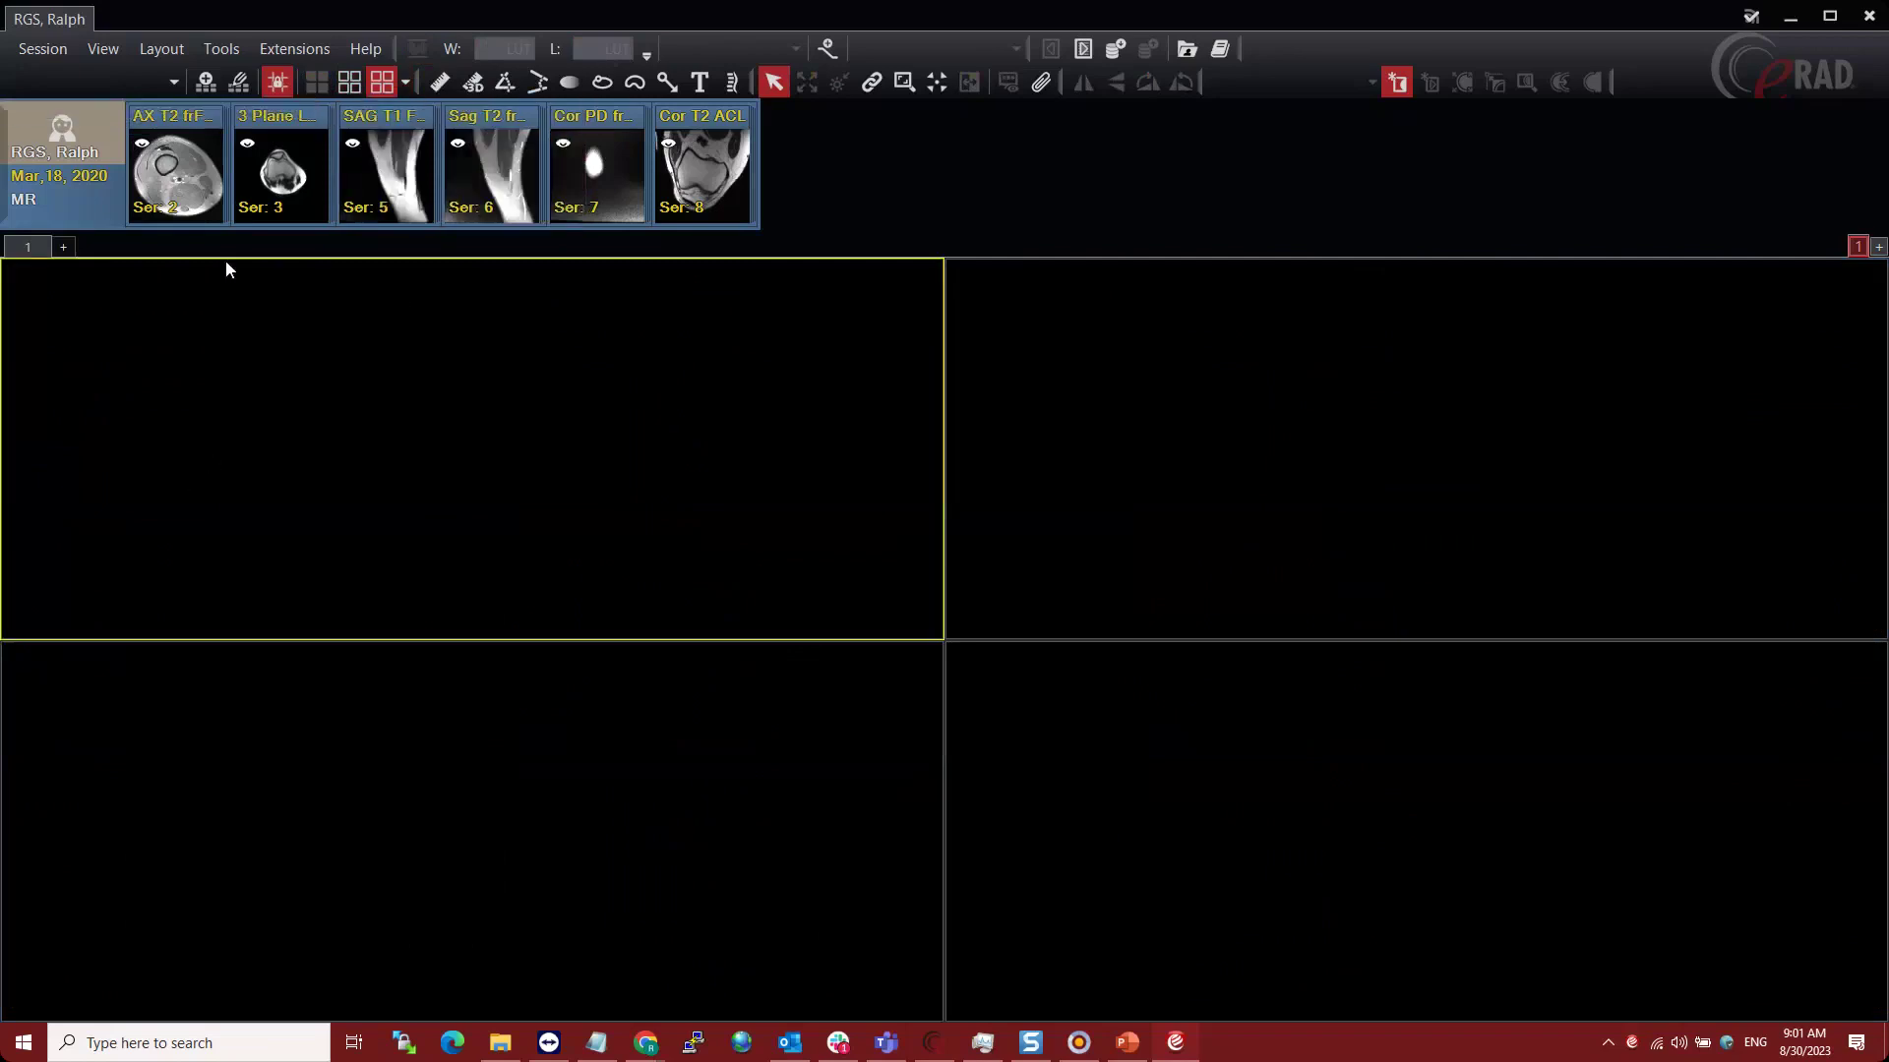
double_click(187, 173)
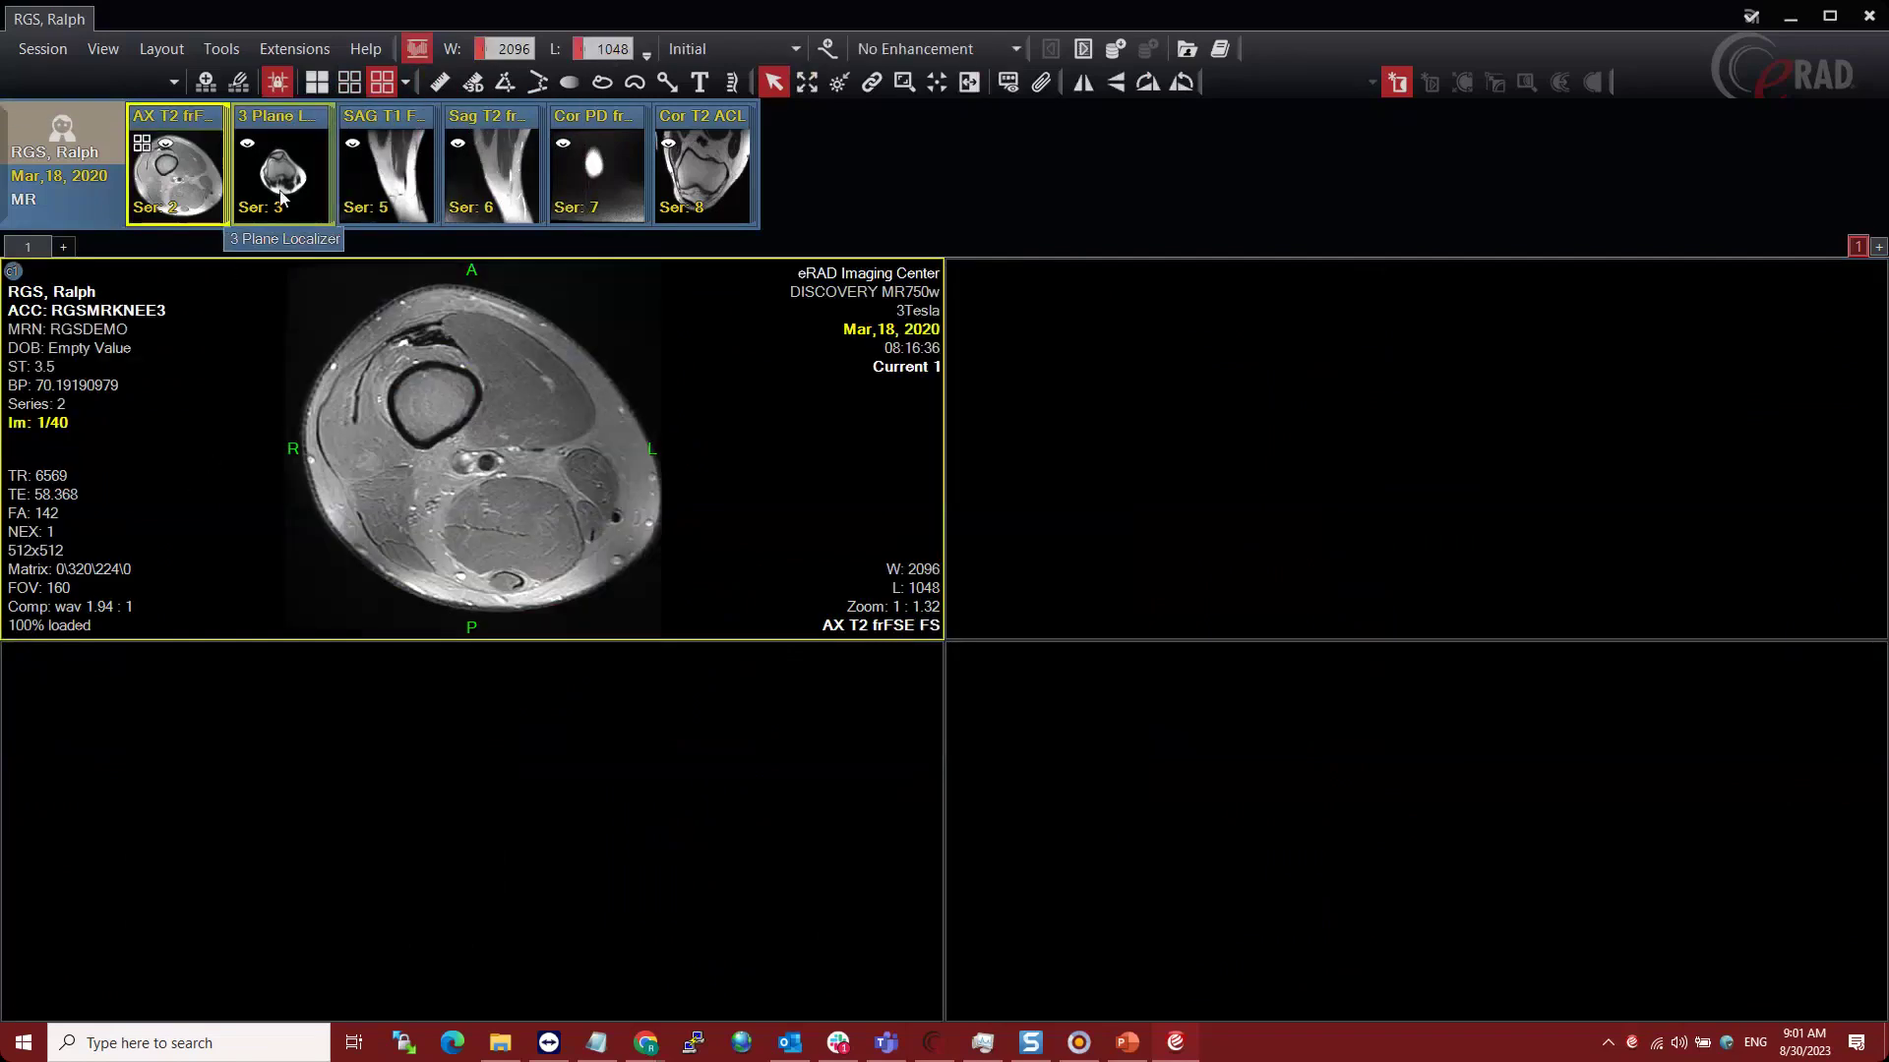
double_click(281, 196)
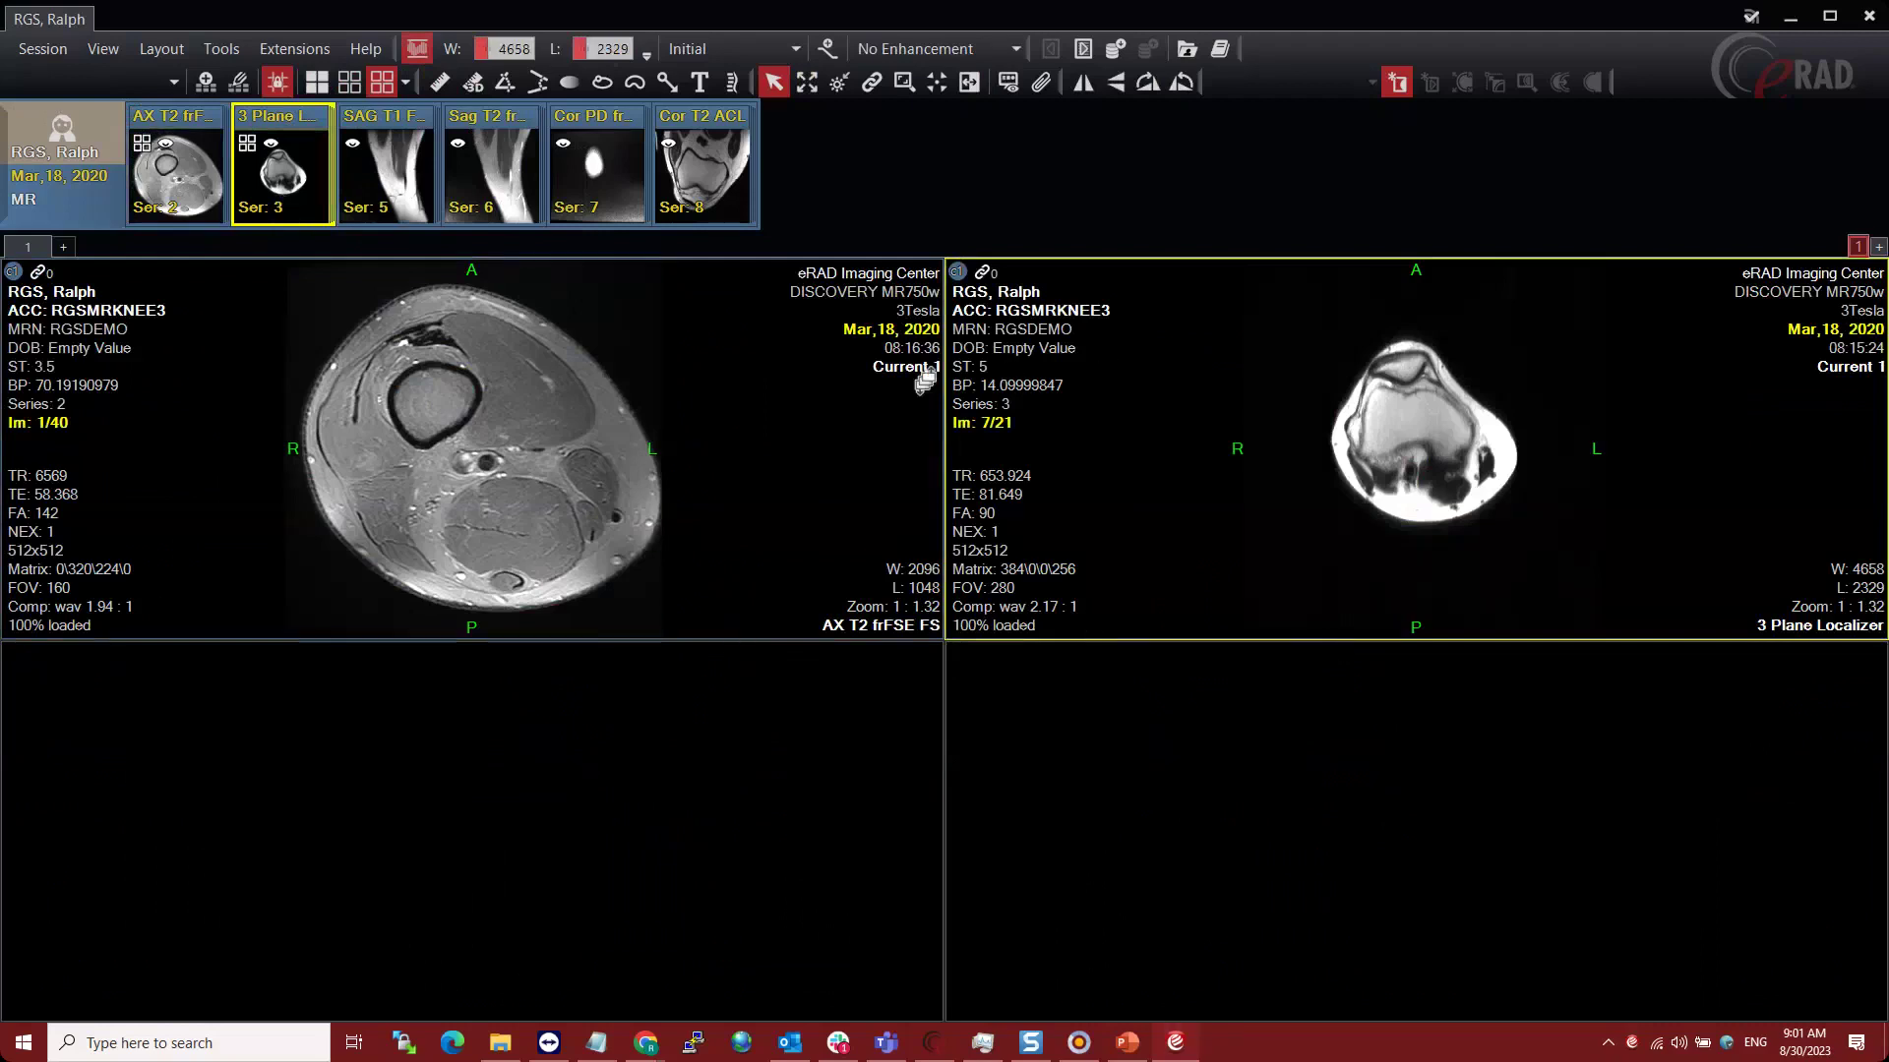
- Set the grid fill mode to Reused cells and apply a 3x2 layout
click(405, 83)
click(432, 146)
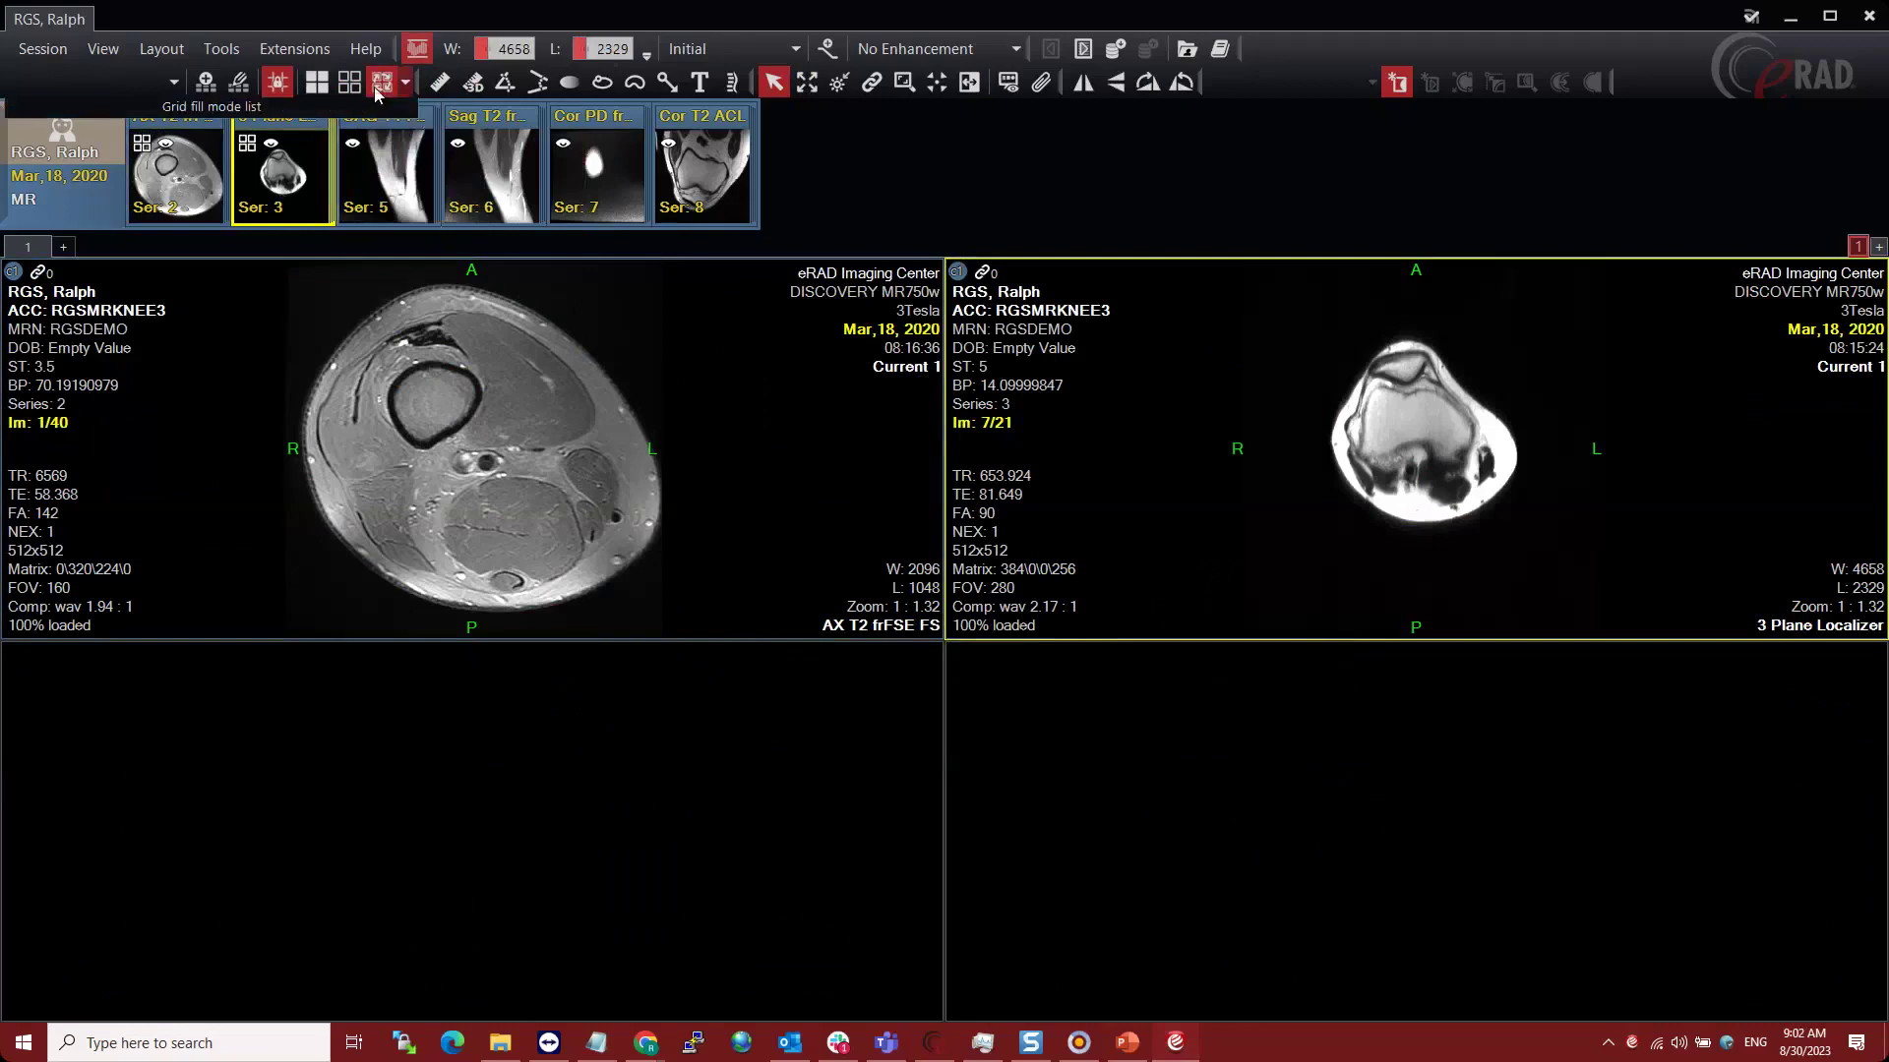
click(348, 87)
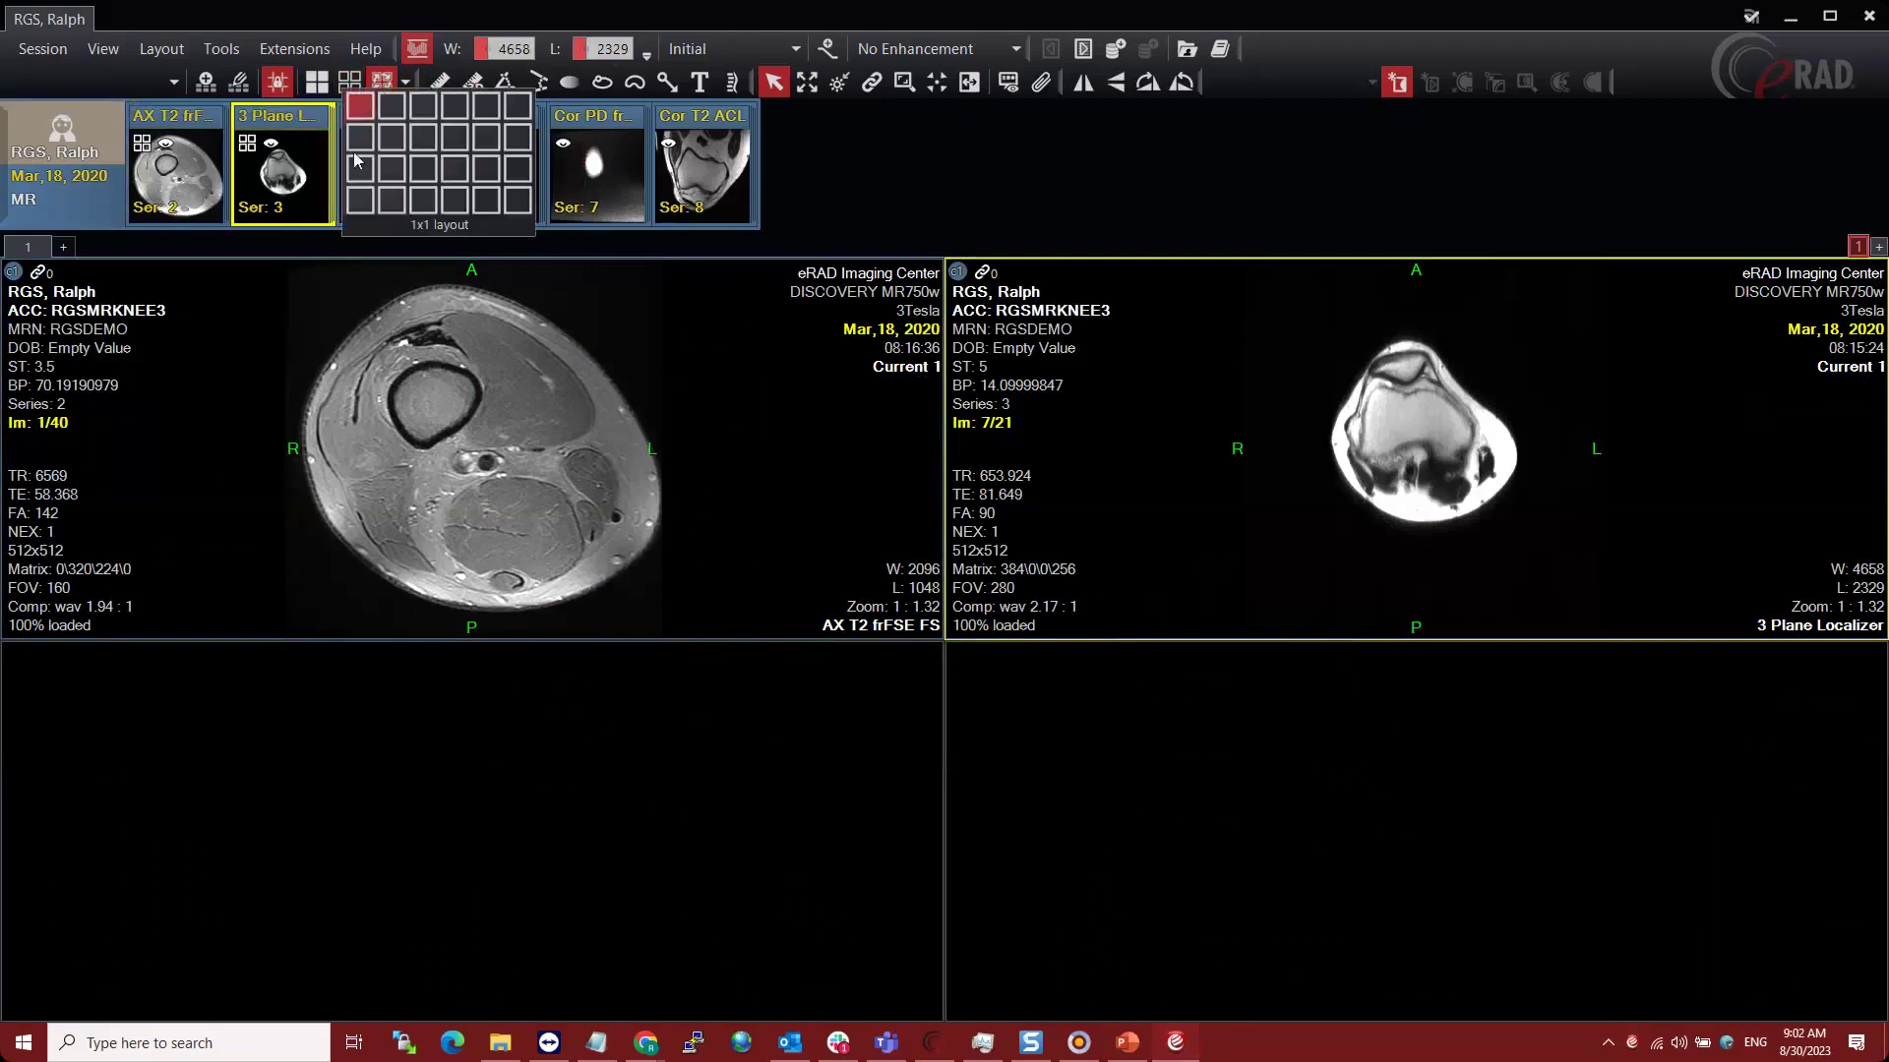
click(421, 138)
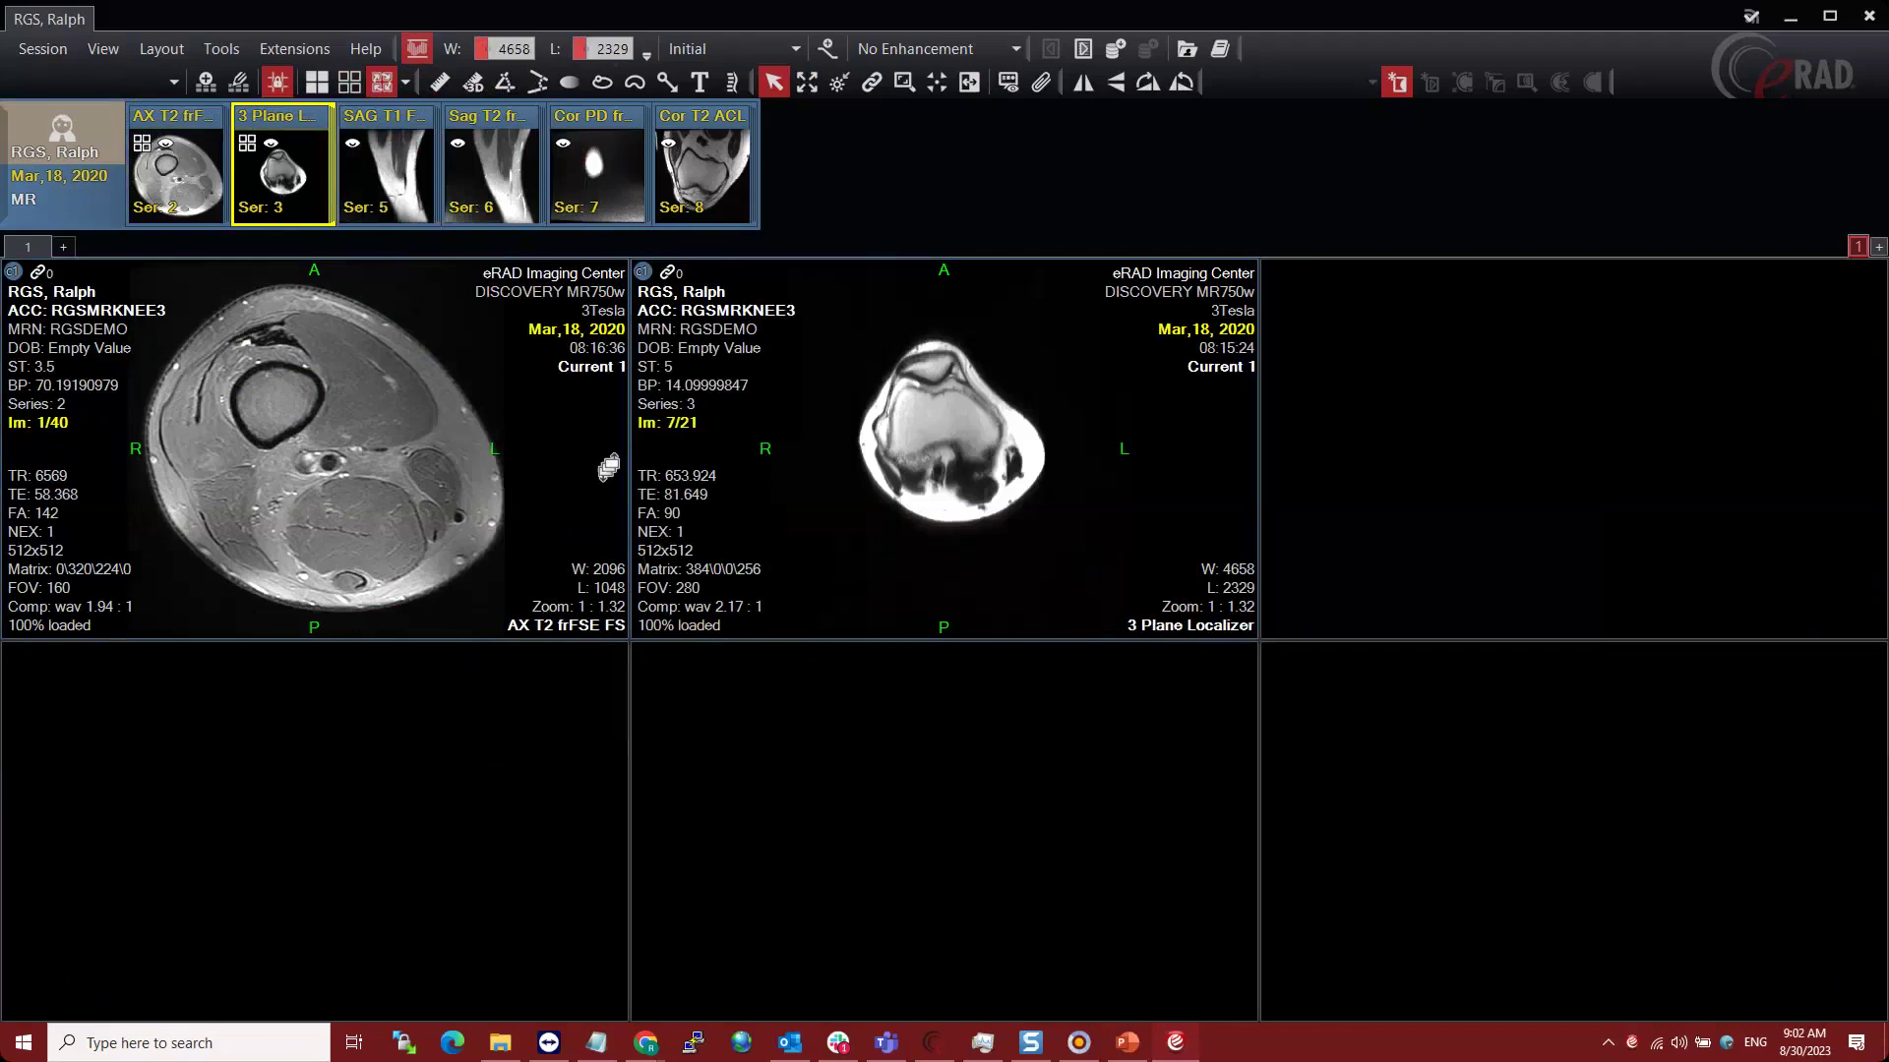
- Change the grid fill mode to Selected study and apply a 2x2 layout
click(405, 83)
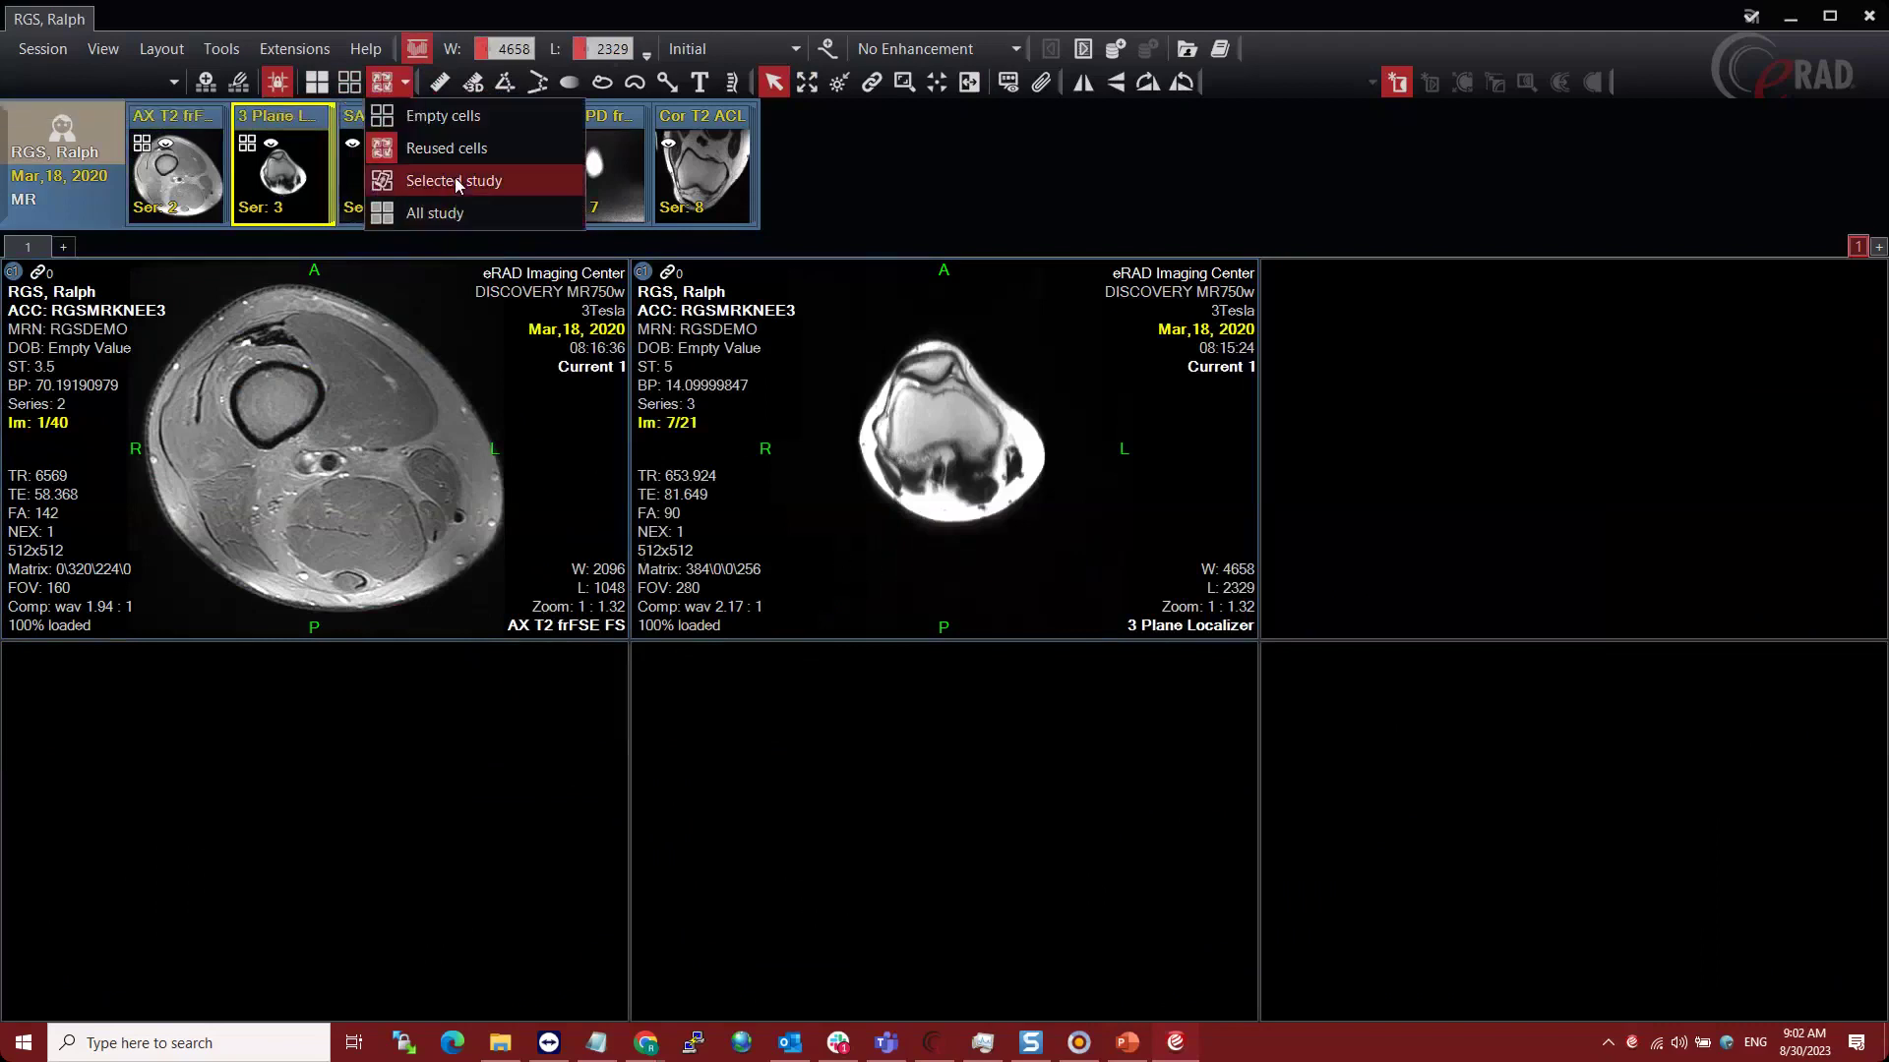
click(456, 181)
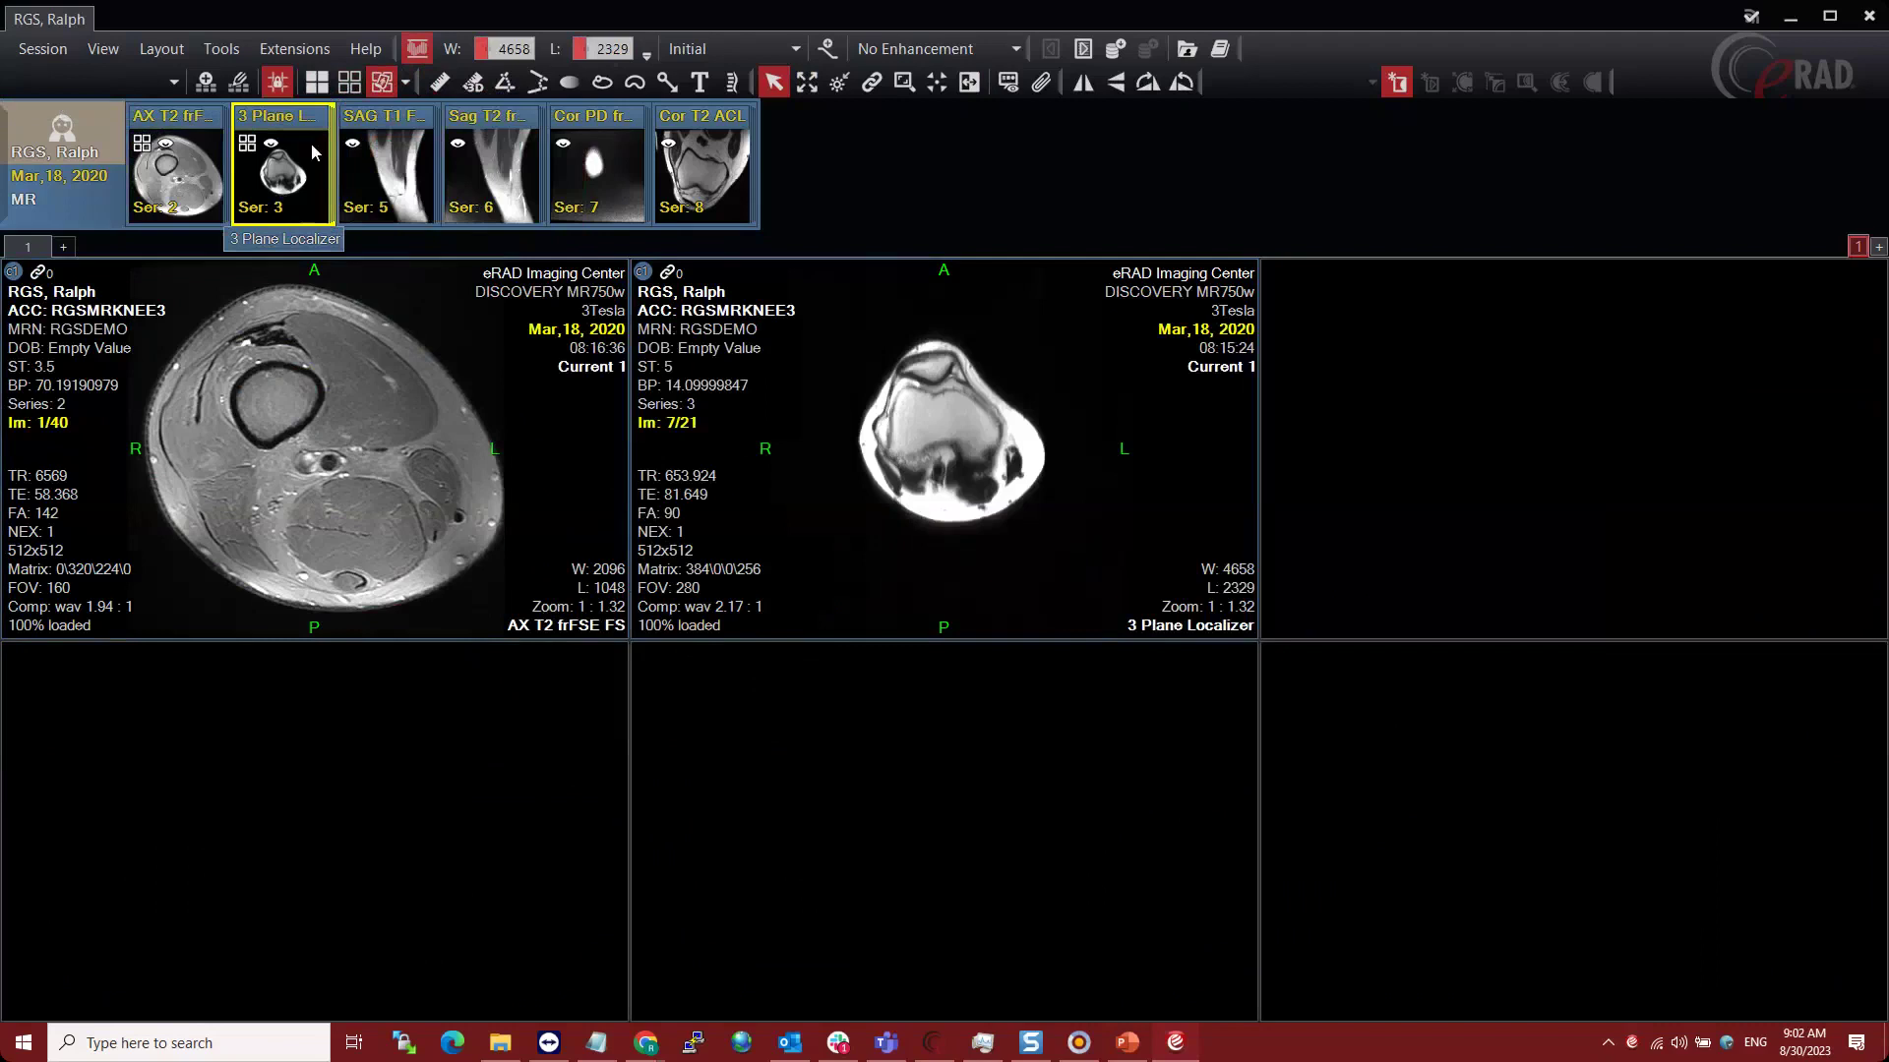
click(349, 81)
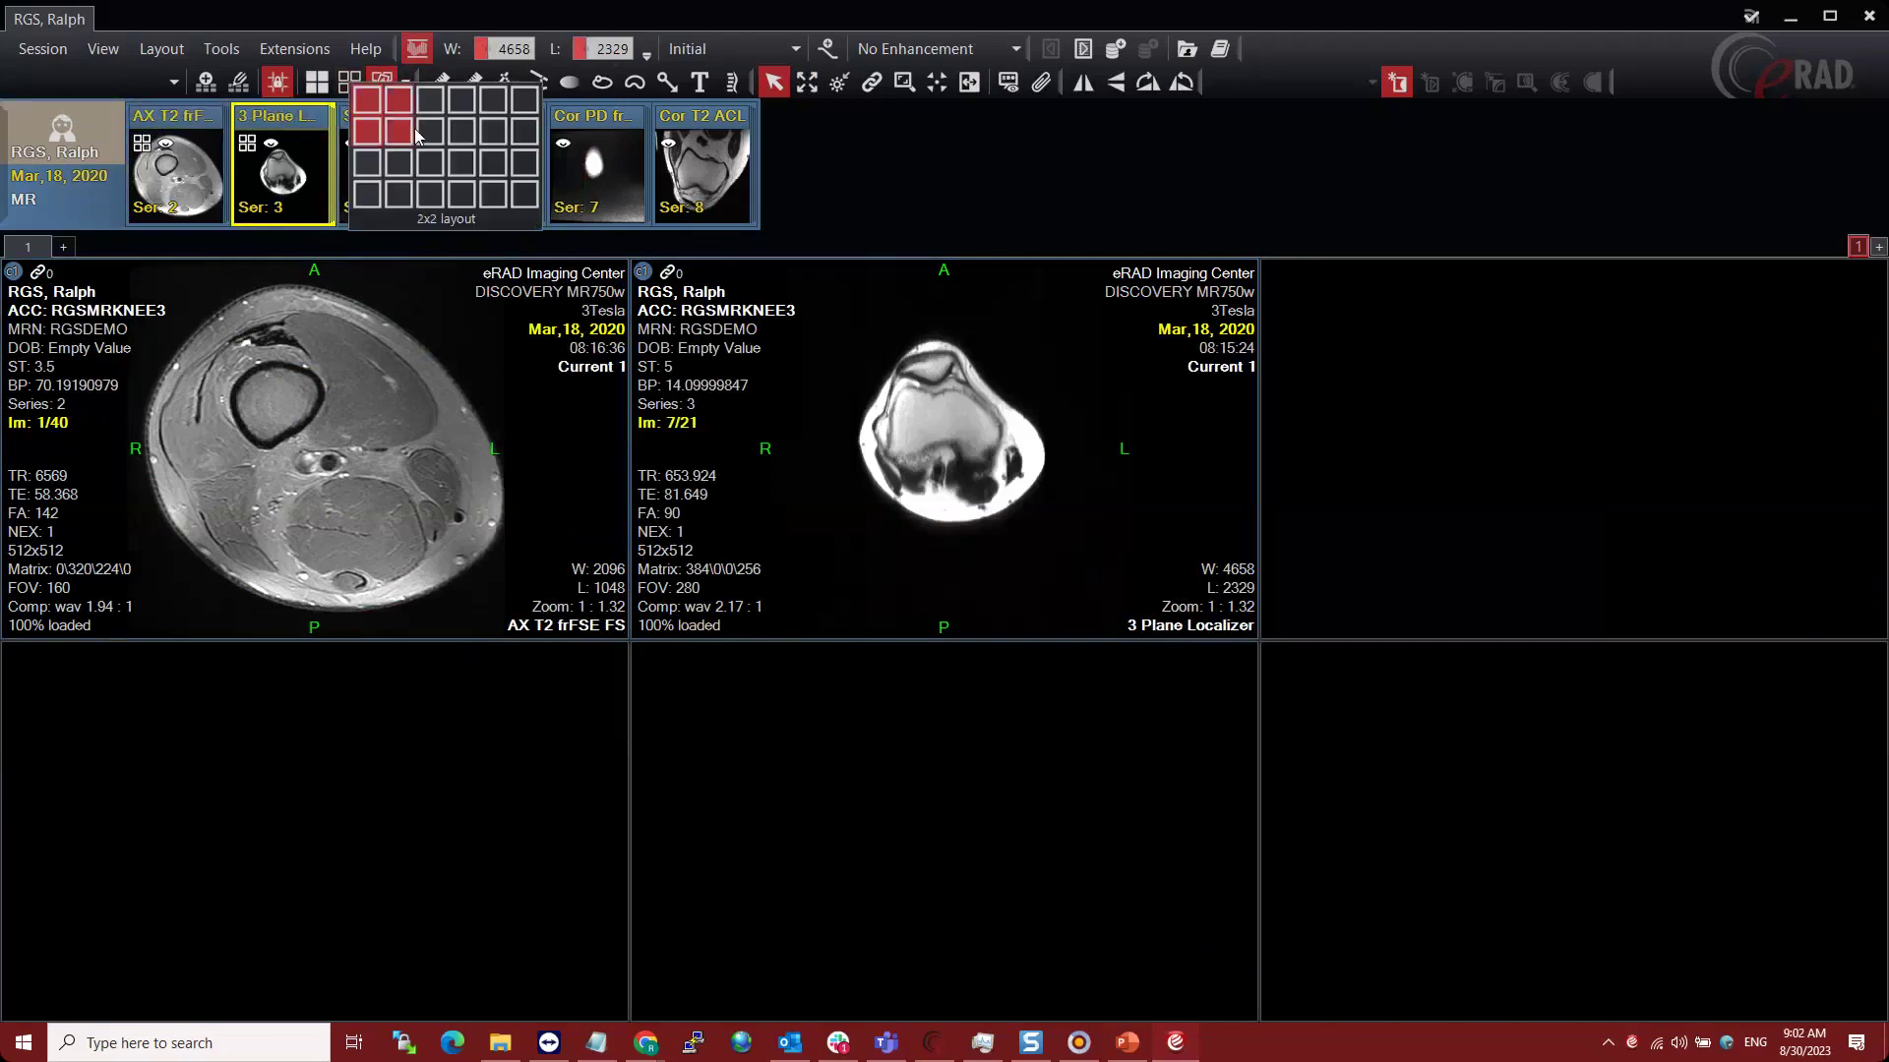
click(400, 131)
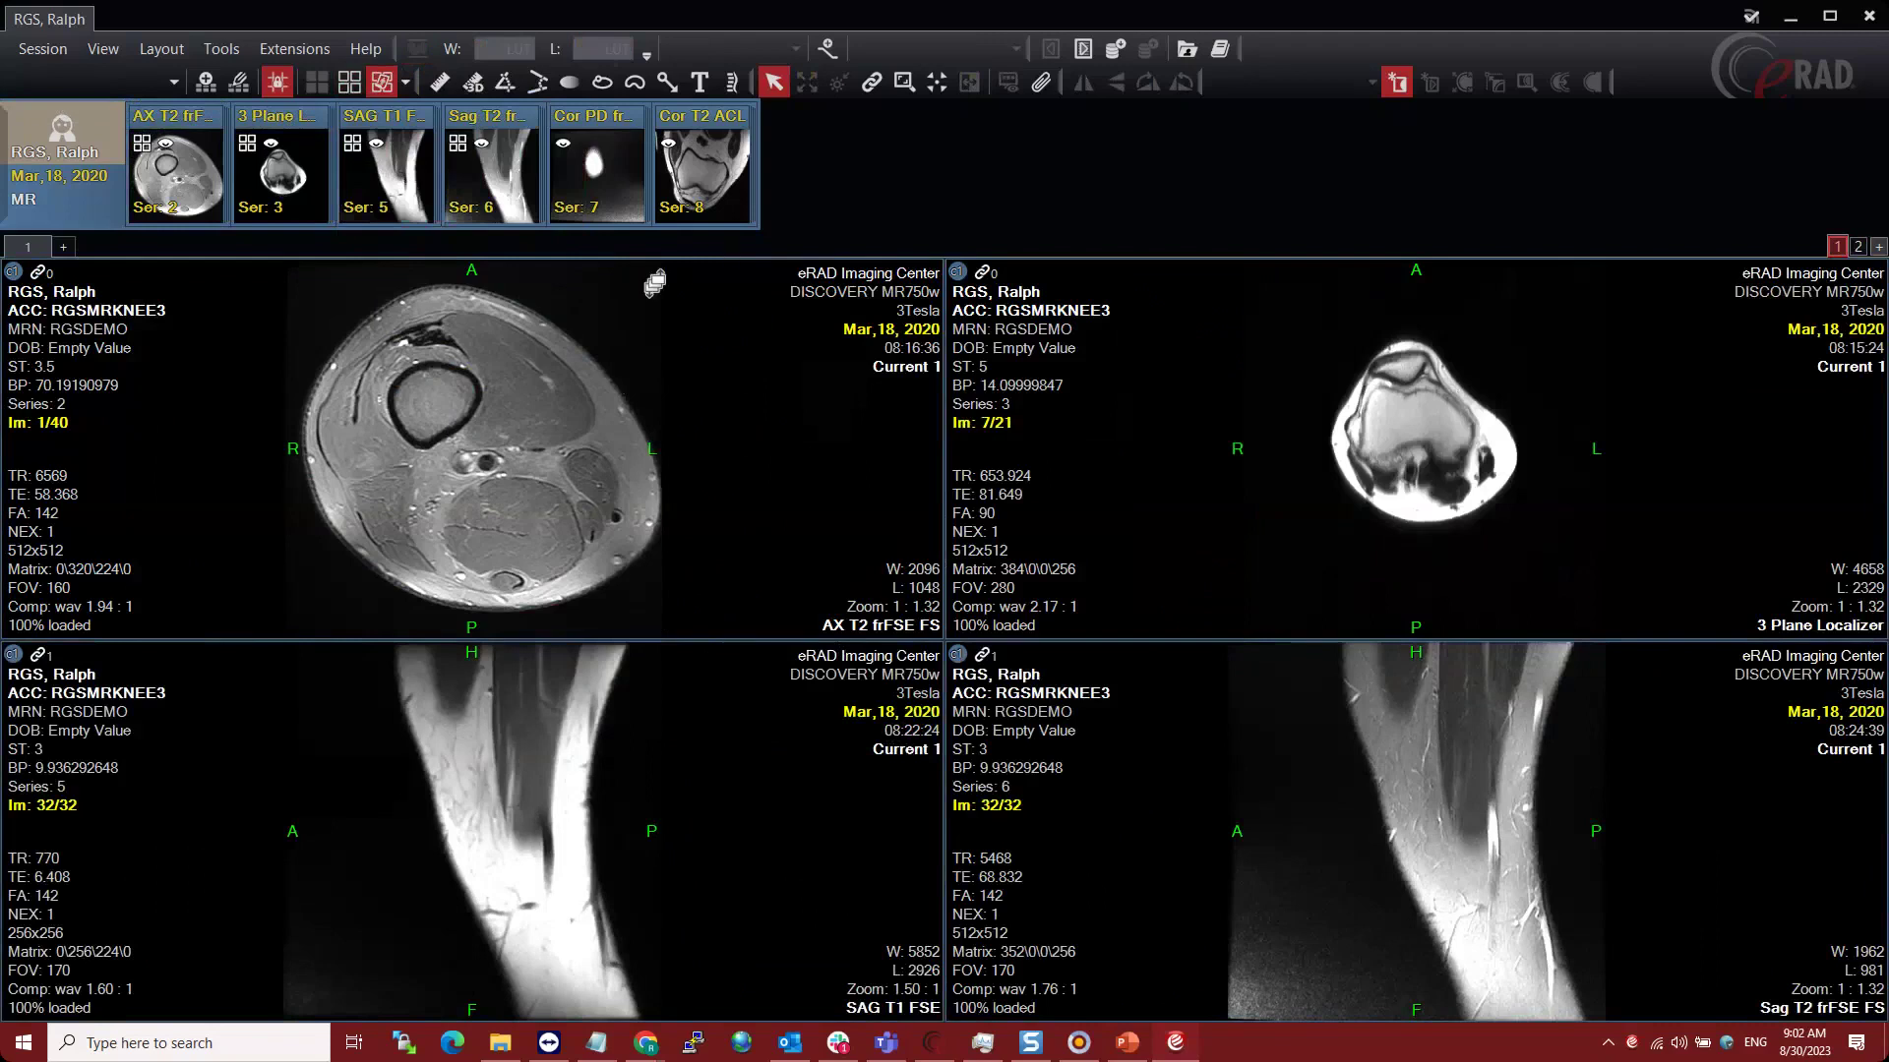
- Switch the grid fill mode to All study and apply a 3x2 layout
click(404, 82)
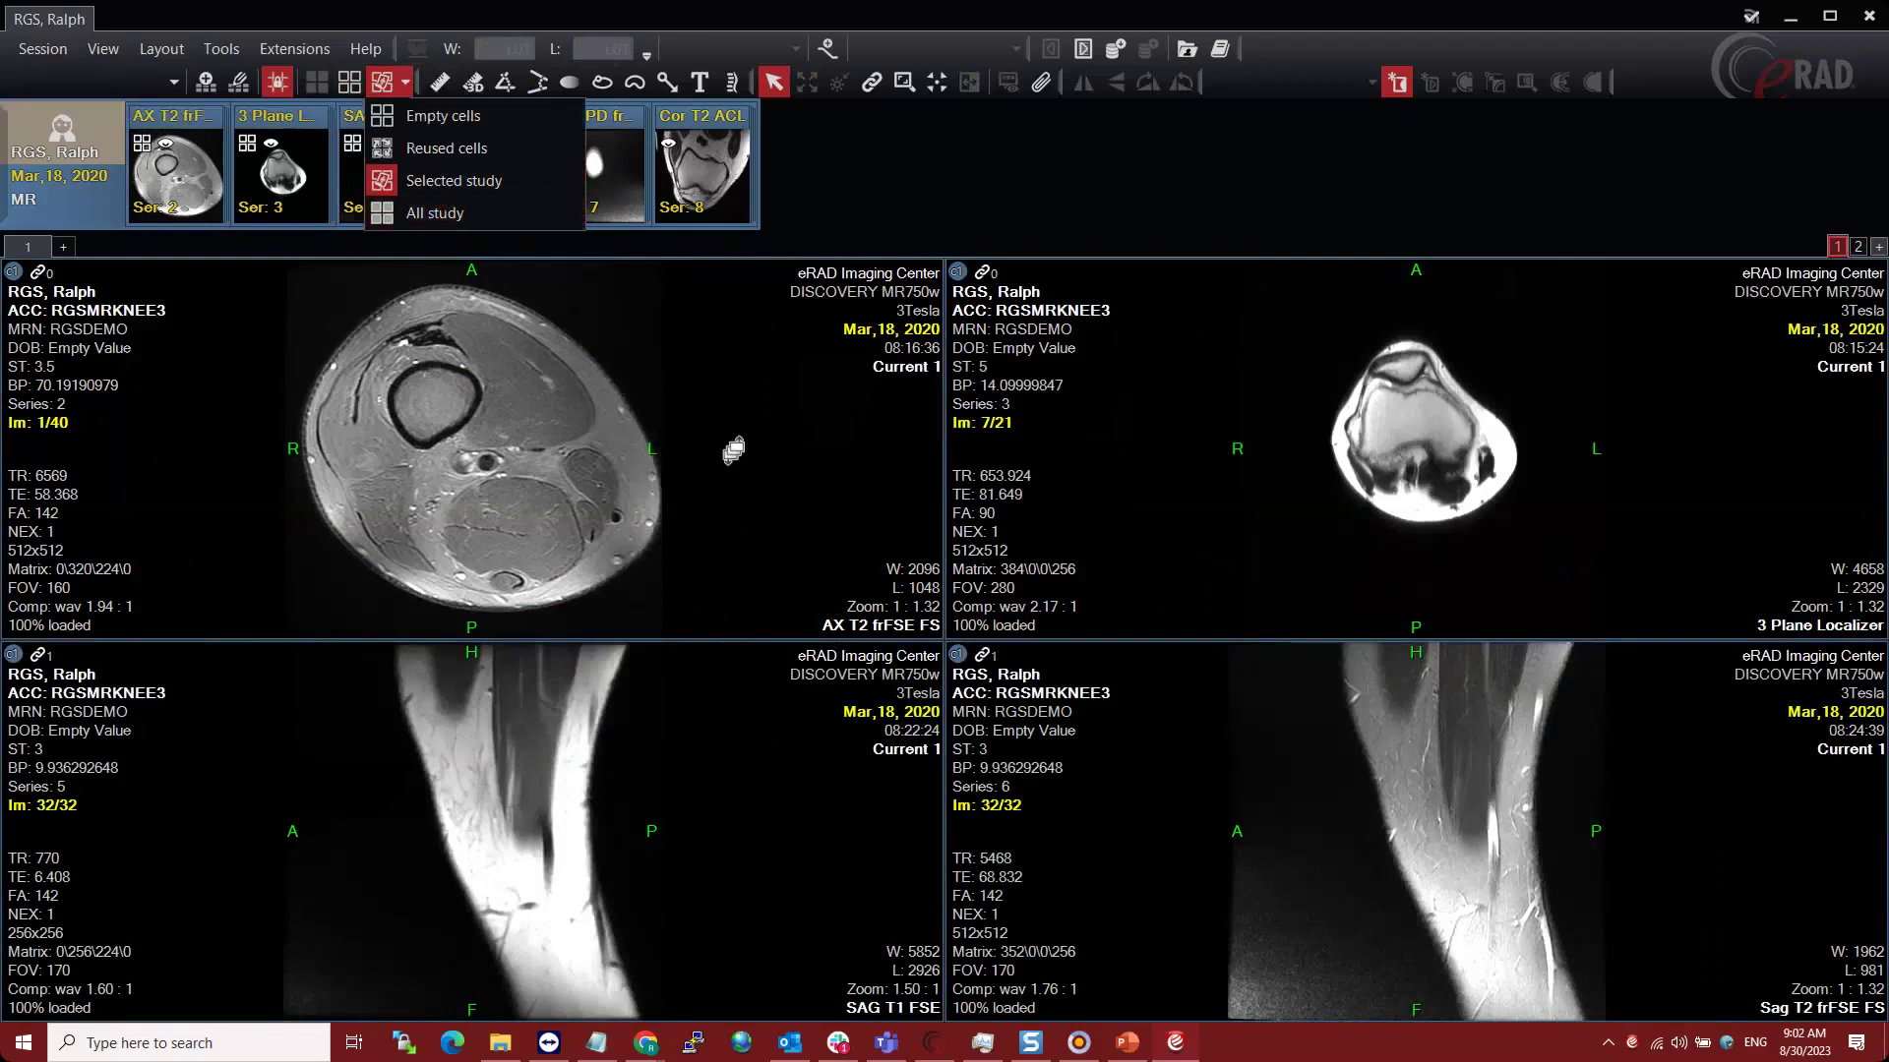
click(685, 391)
click(404, 81)
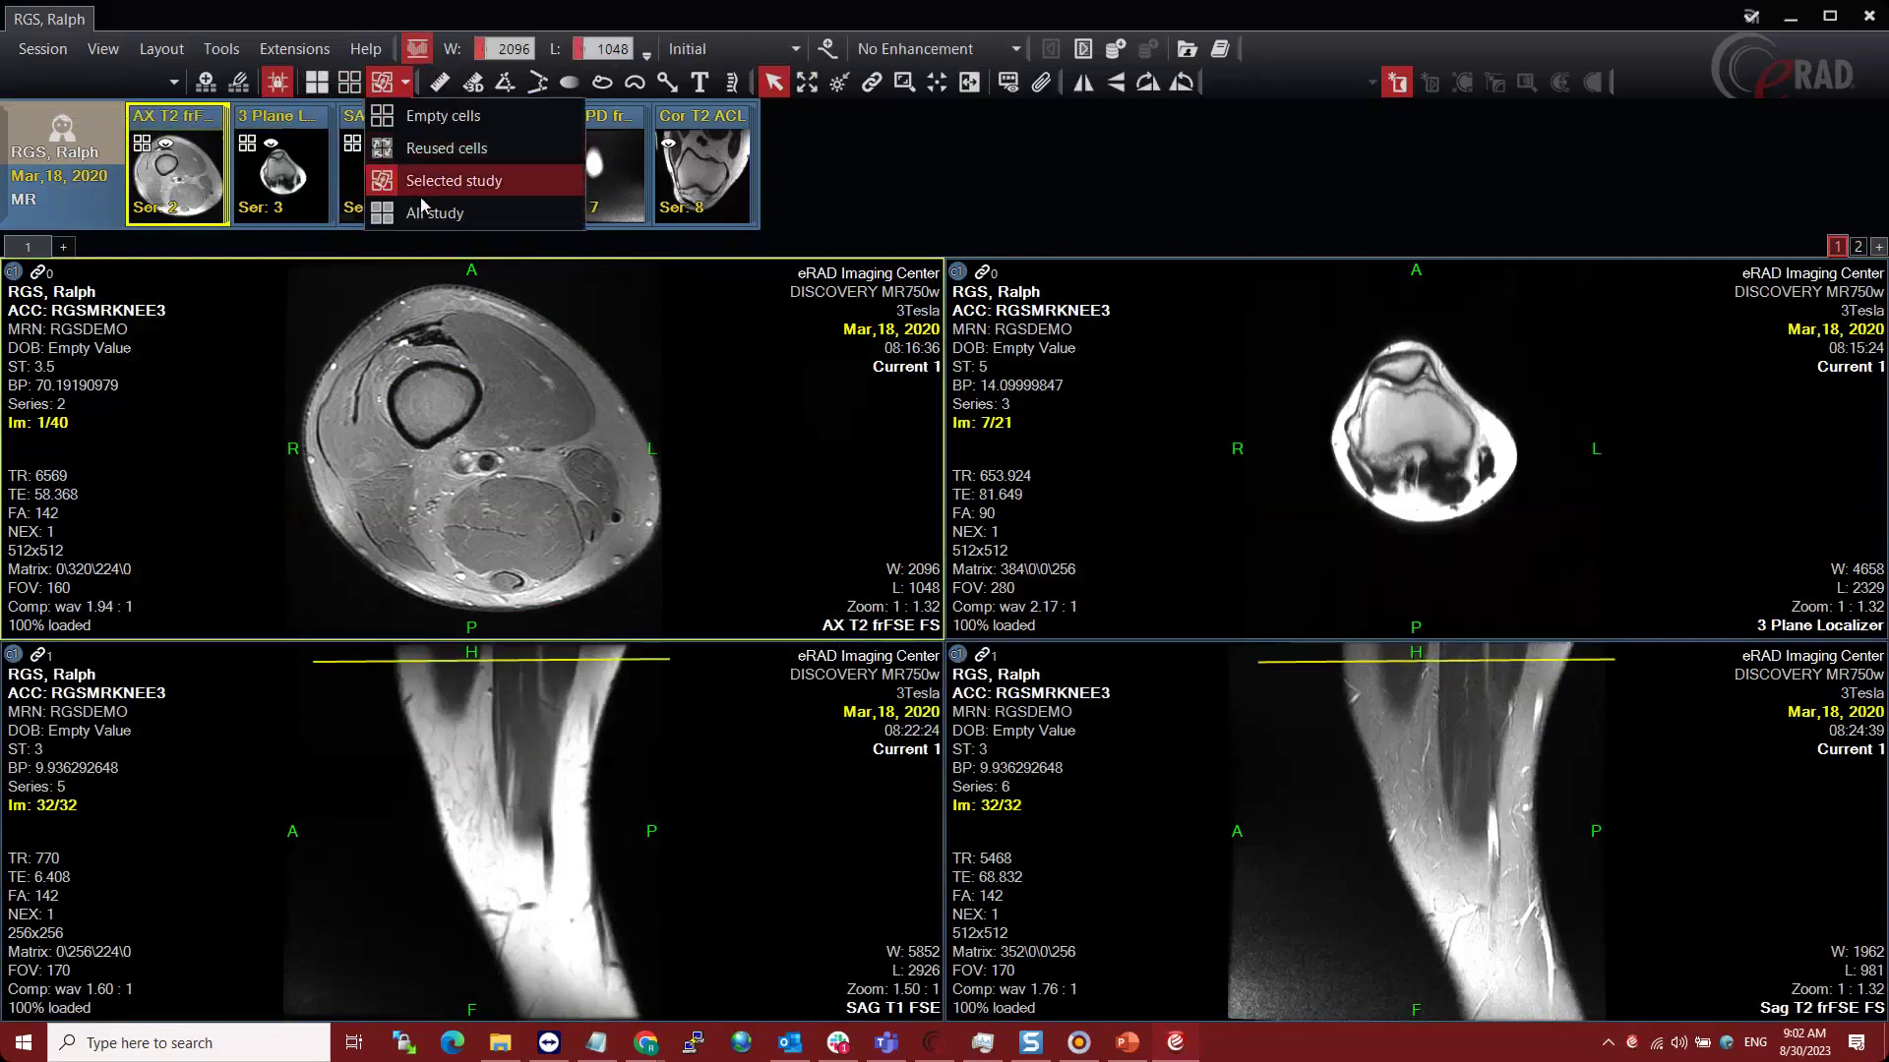
click(426, 210)
click(382, 82)
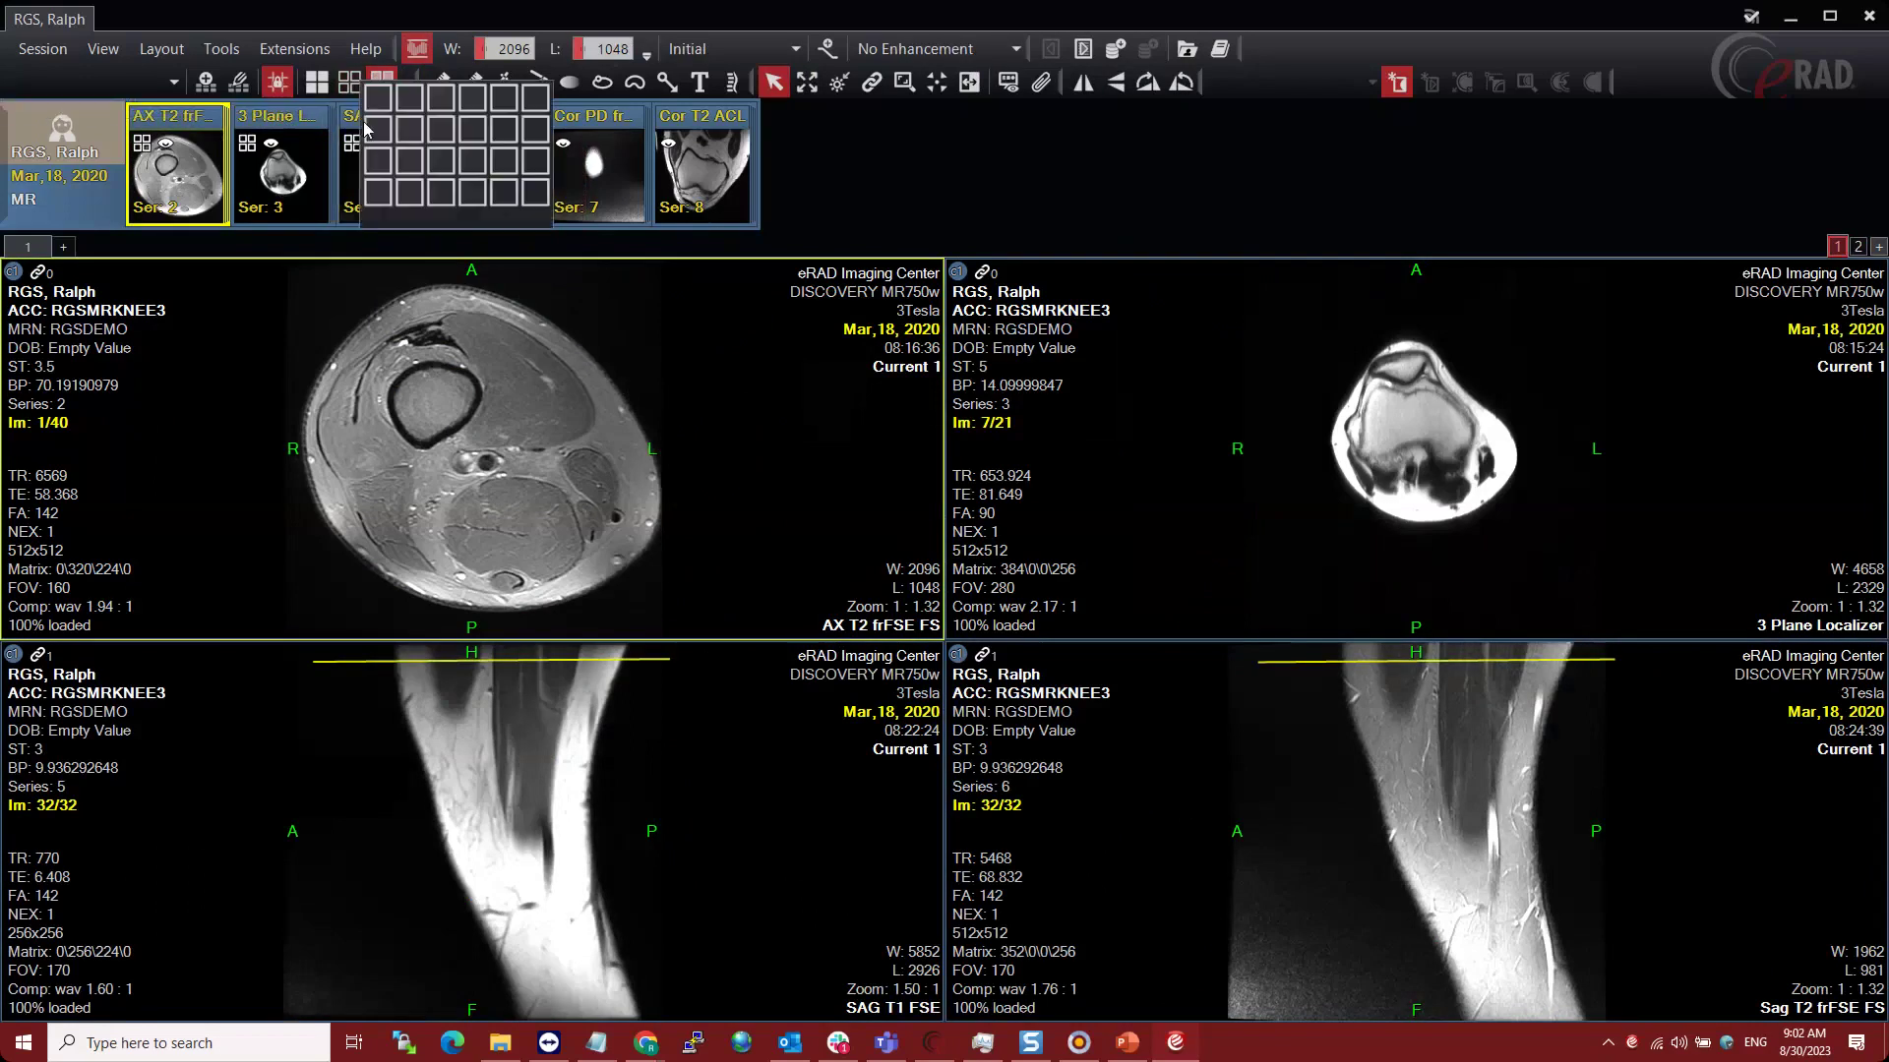
click(437, 136)
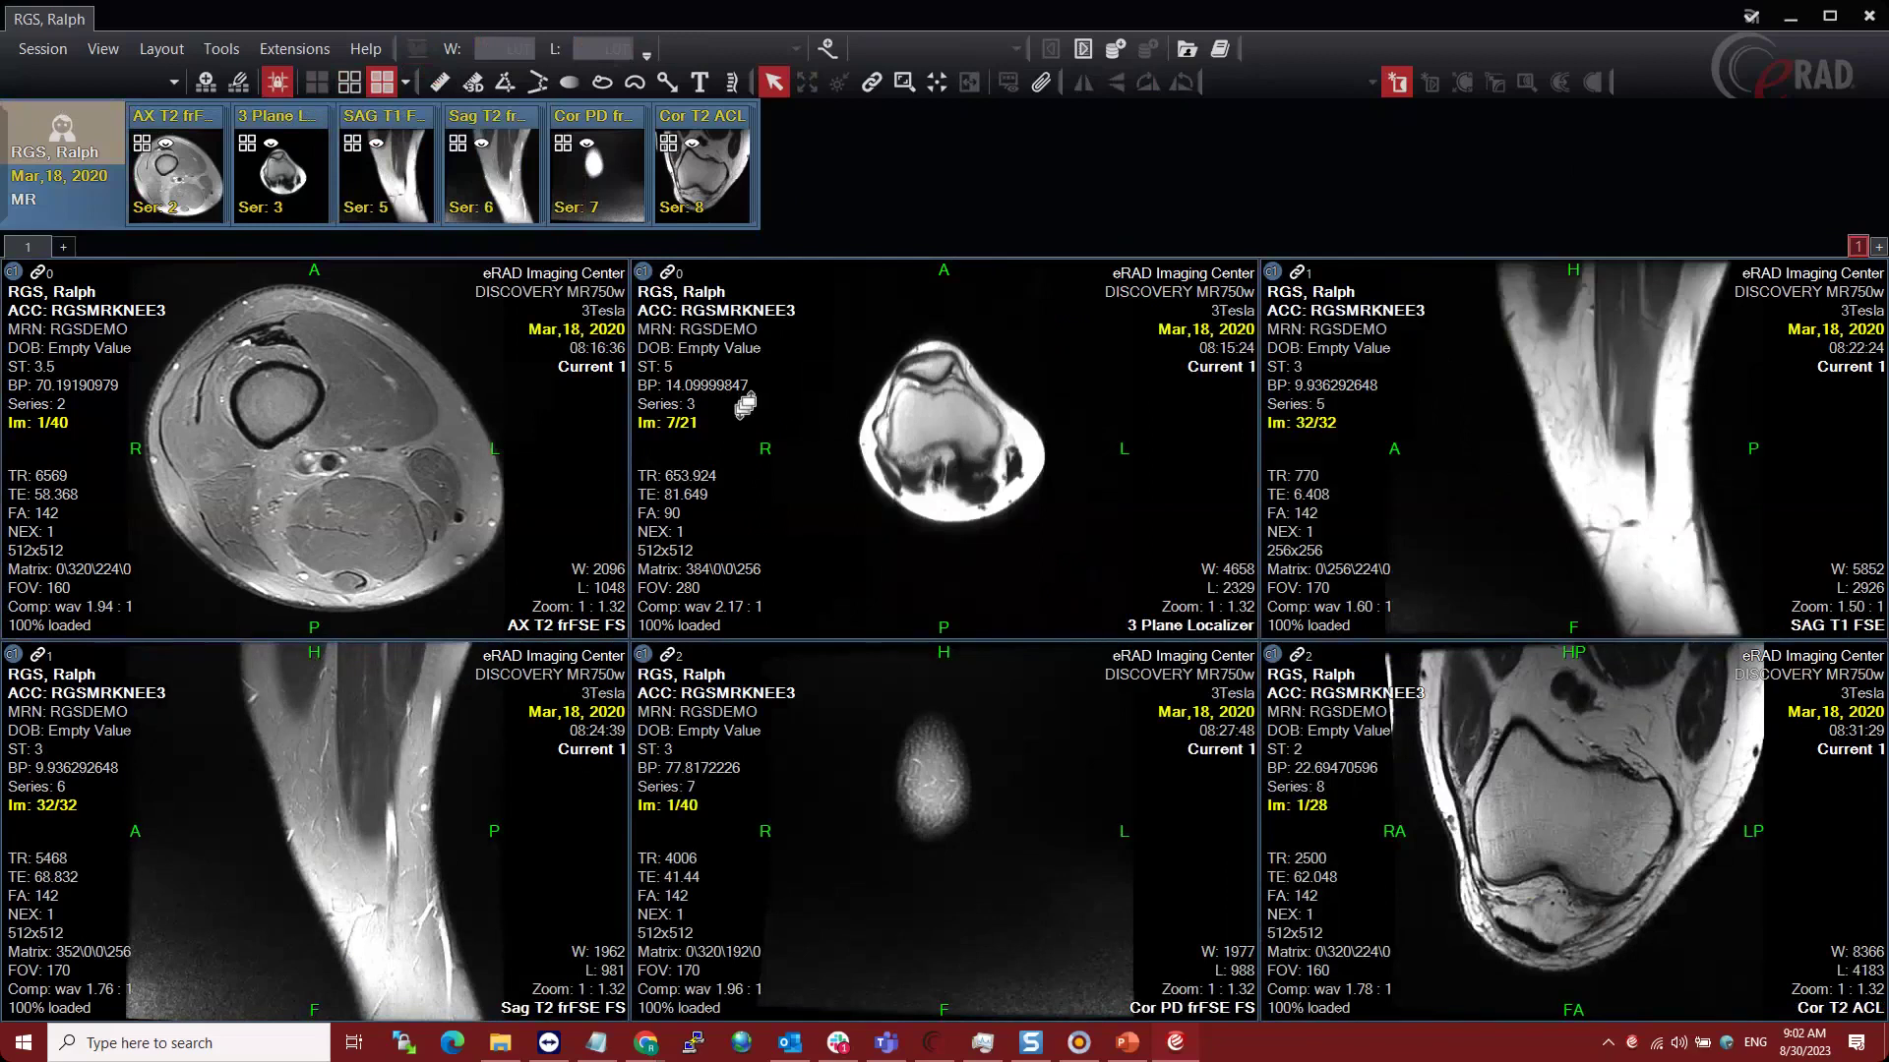
- Rearrange the study in a 2x2 layout with the All study fill mode and make the 3 Plane Localizer cell active
click(350, 89)
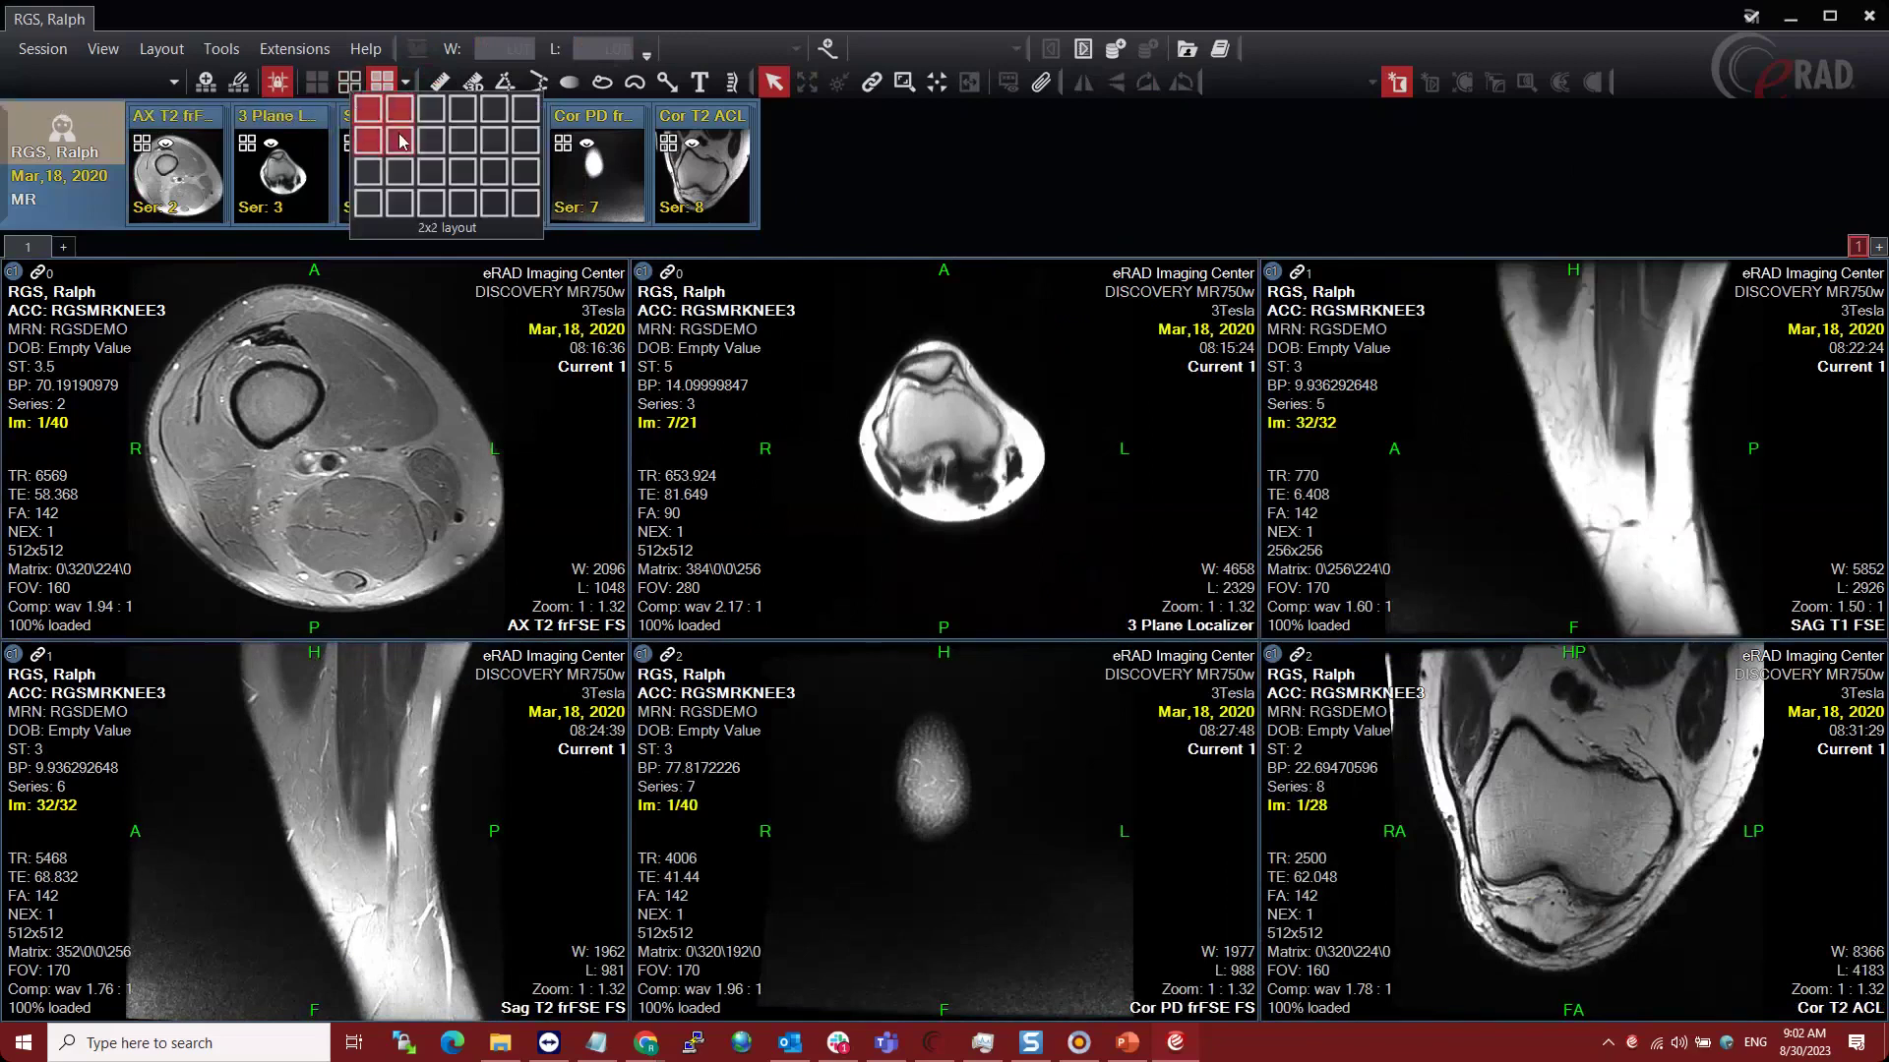
click(401, 140)
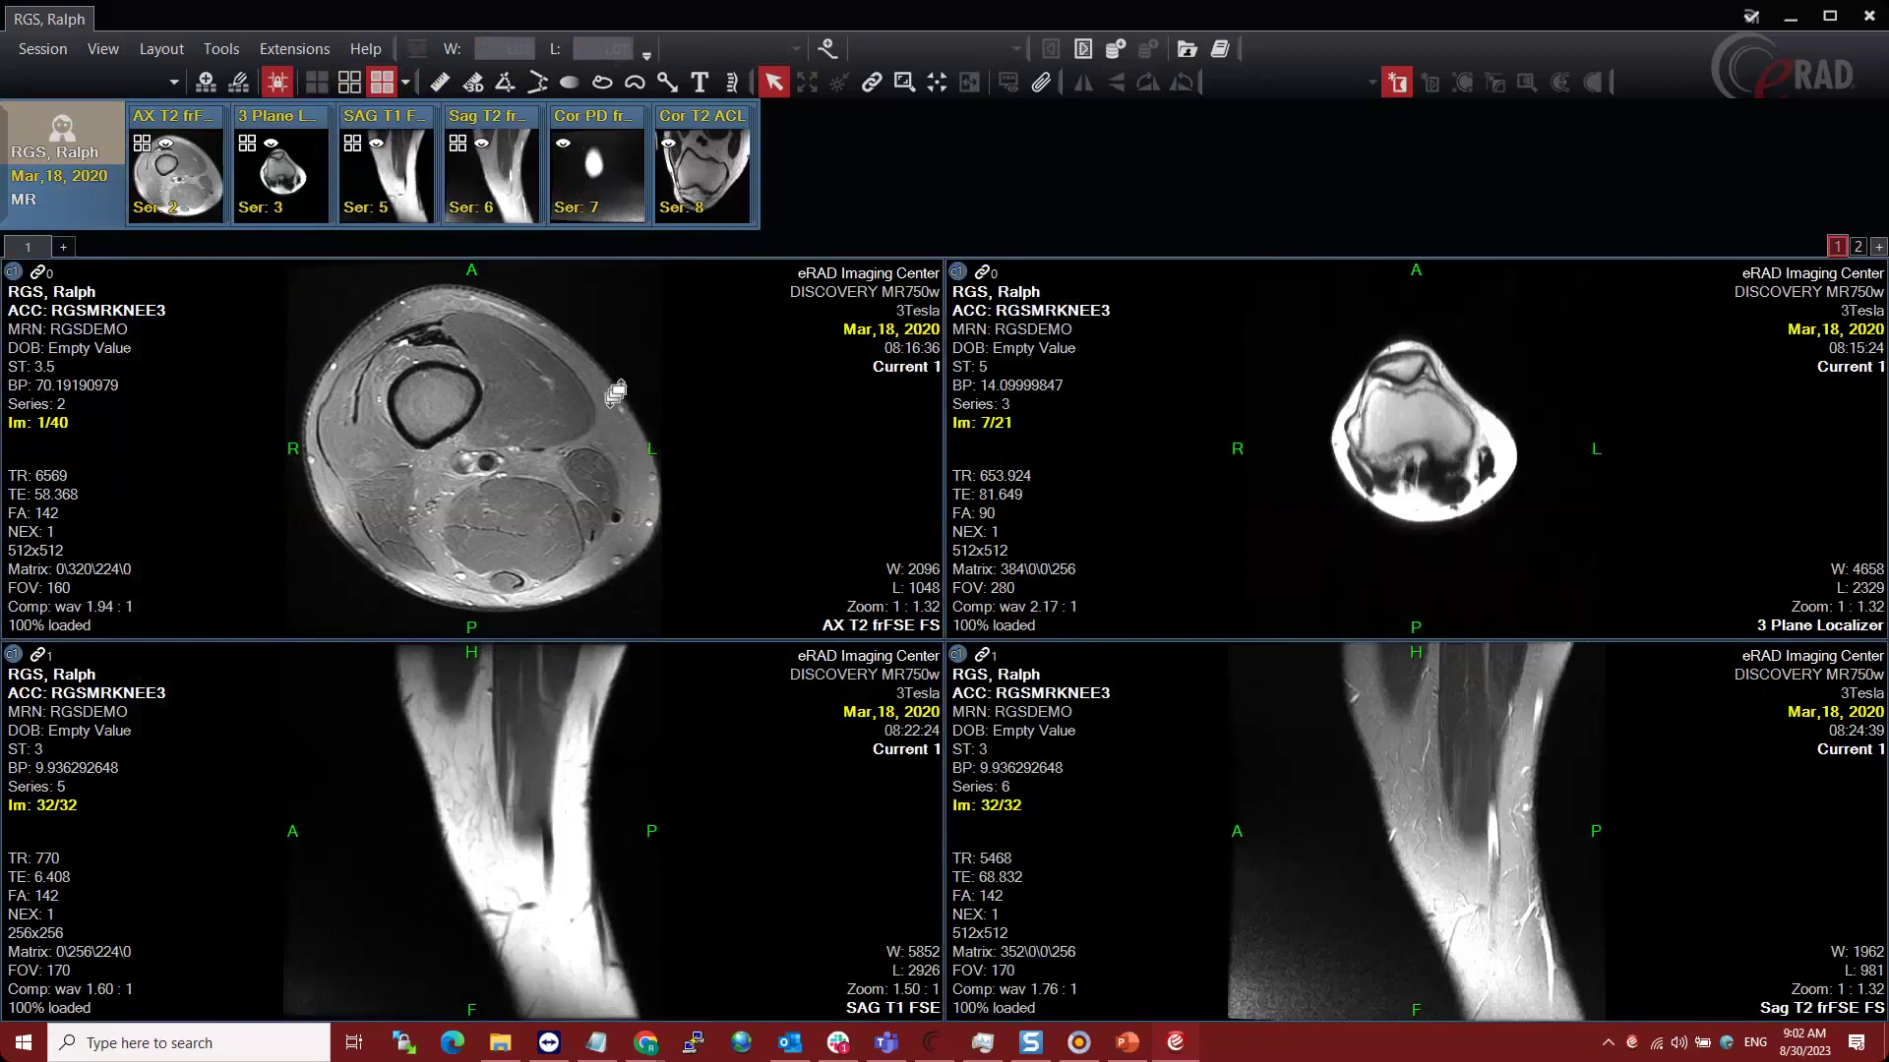
click(404, 83)
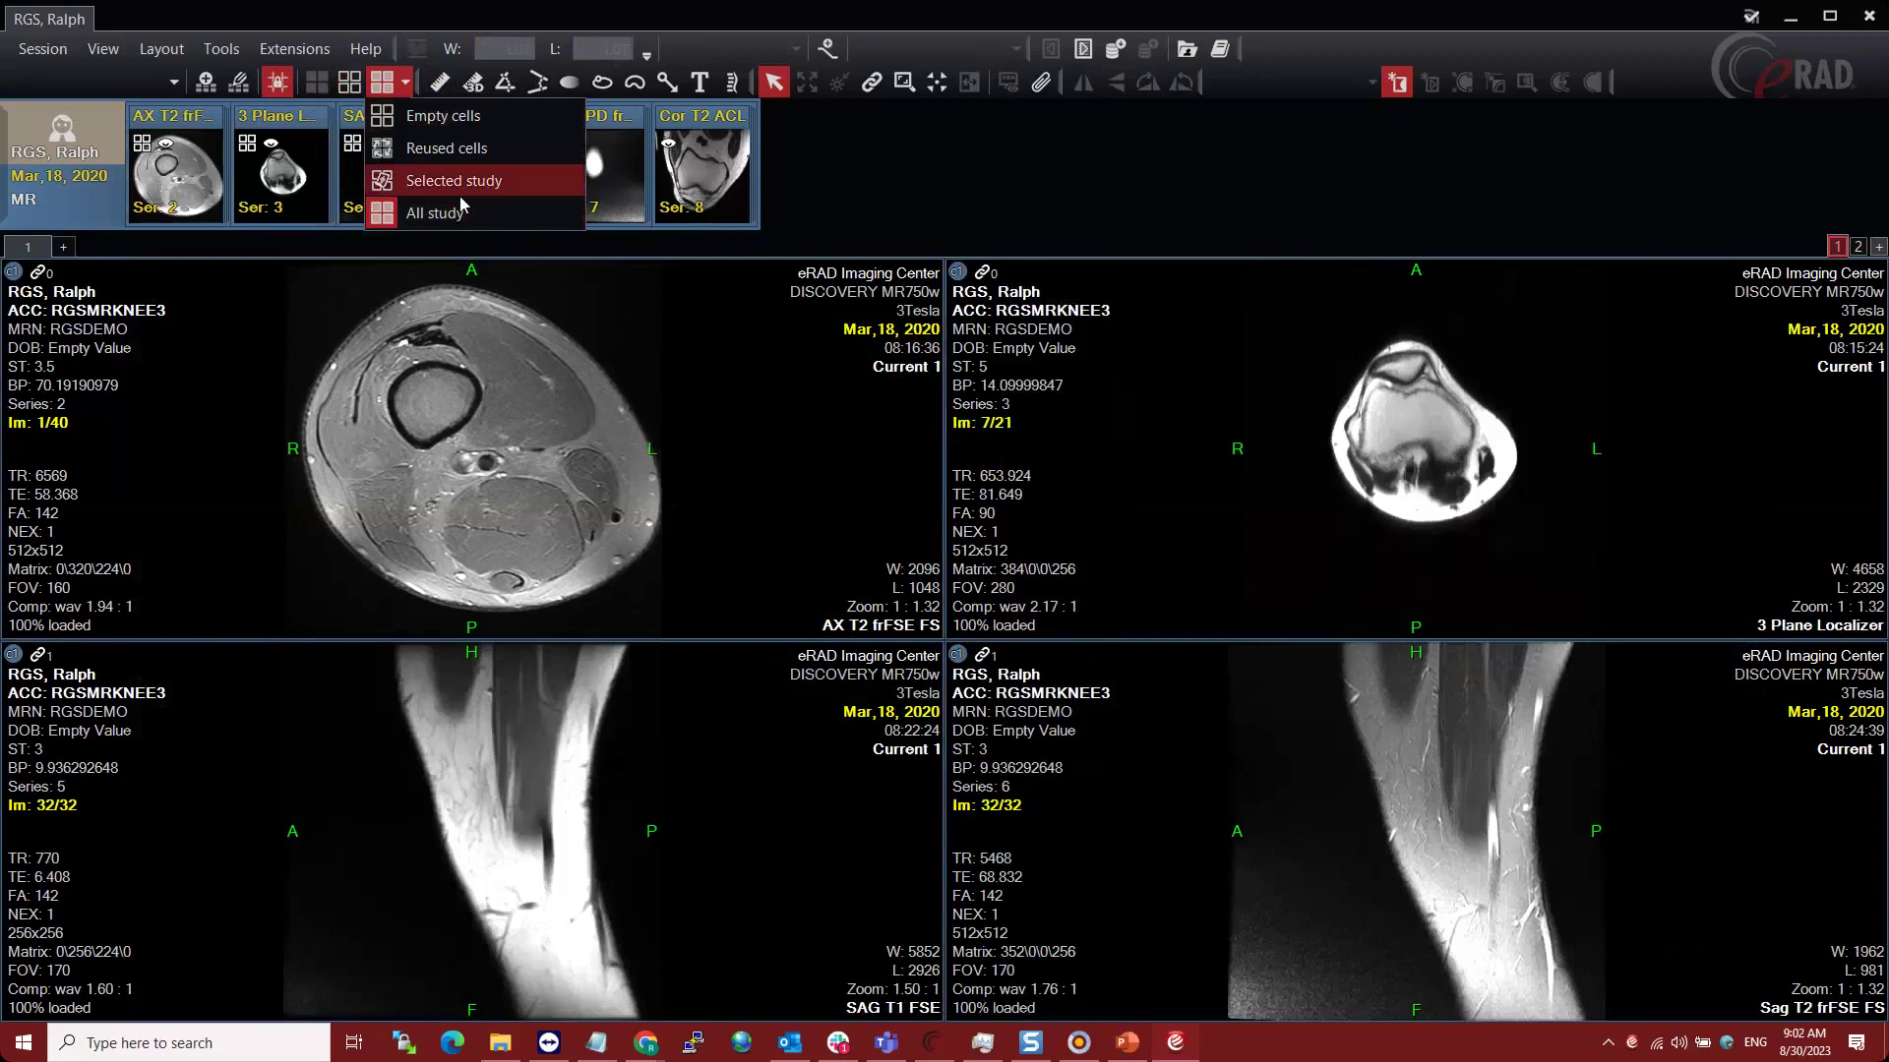
click(1604, 315)
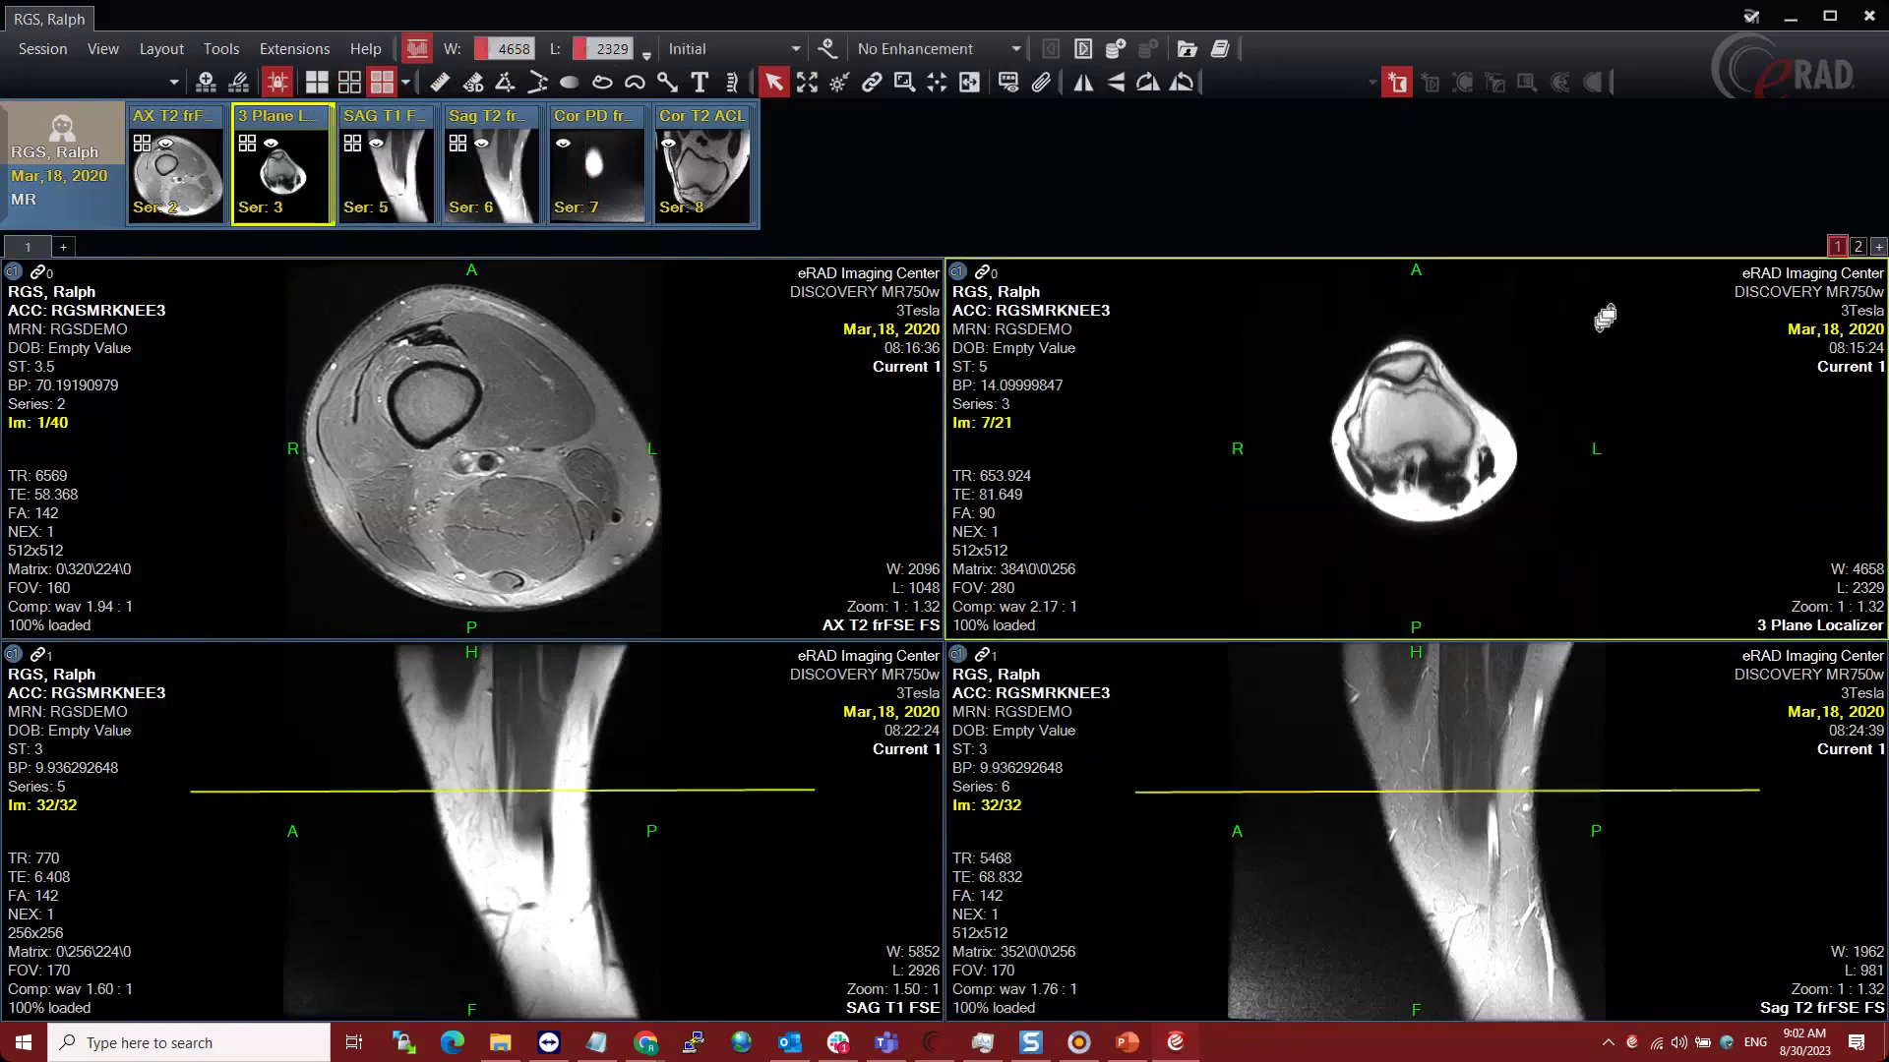
- View the second layout page, add a third page and place the Sag T2 frFSE FS and Cor PD frFSE FS series in its first two cells
click(1858, 247)
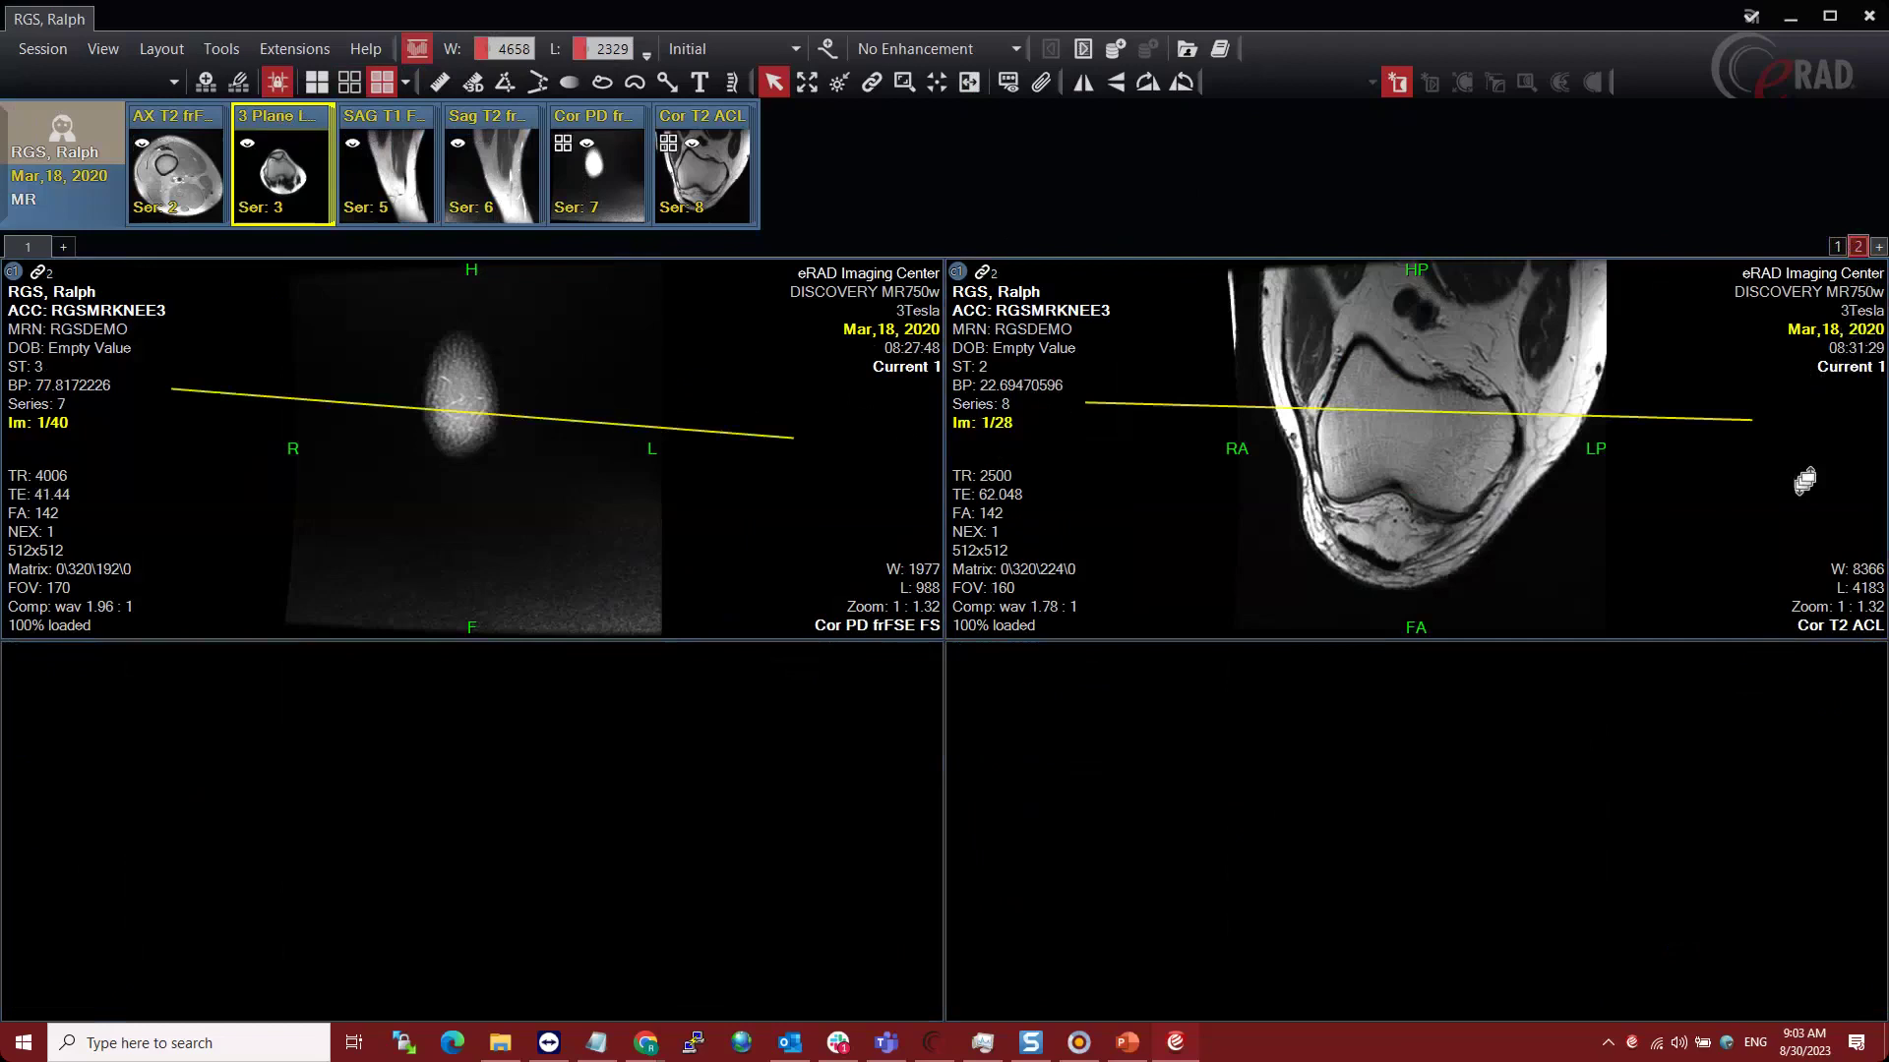
click(1878, 247)
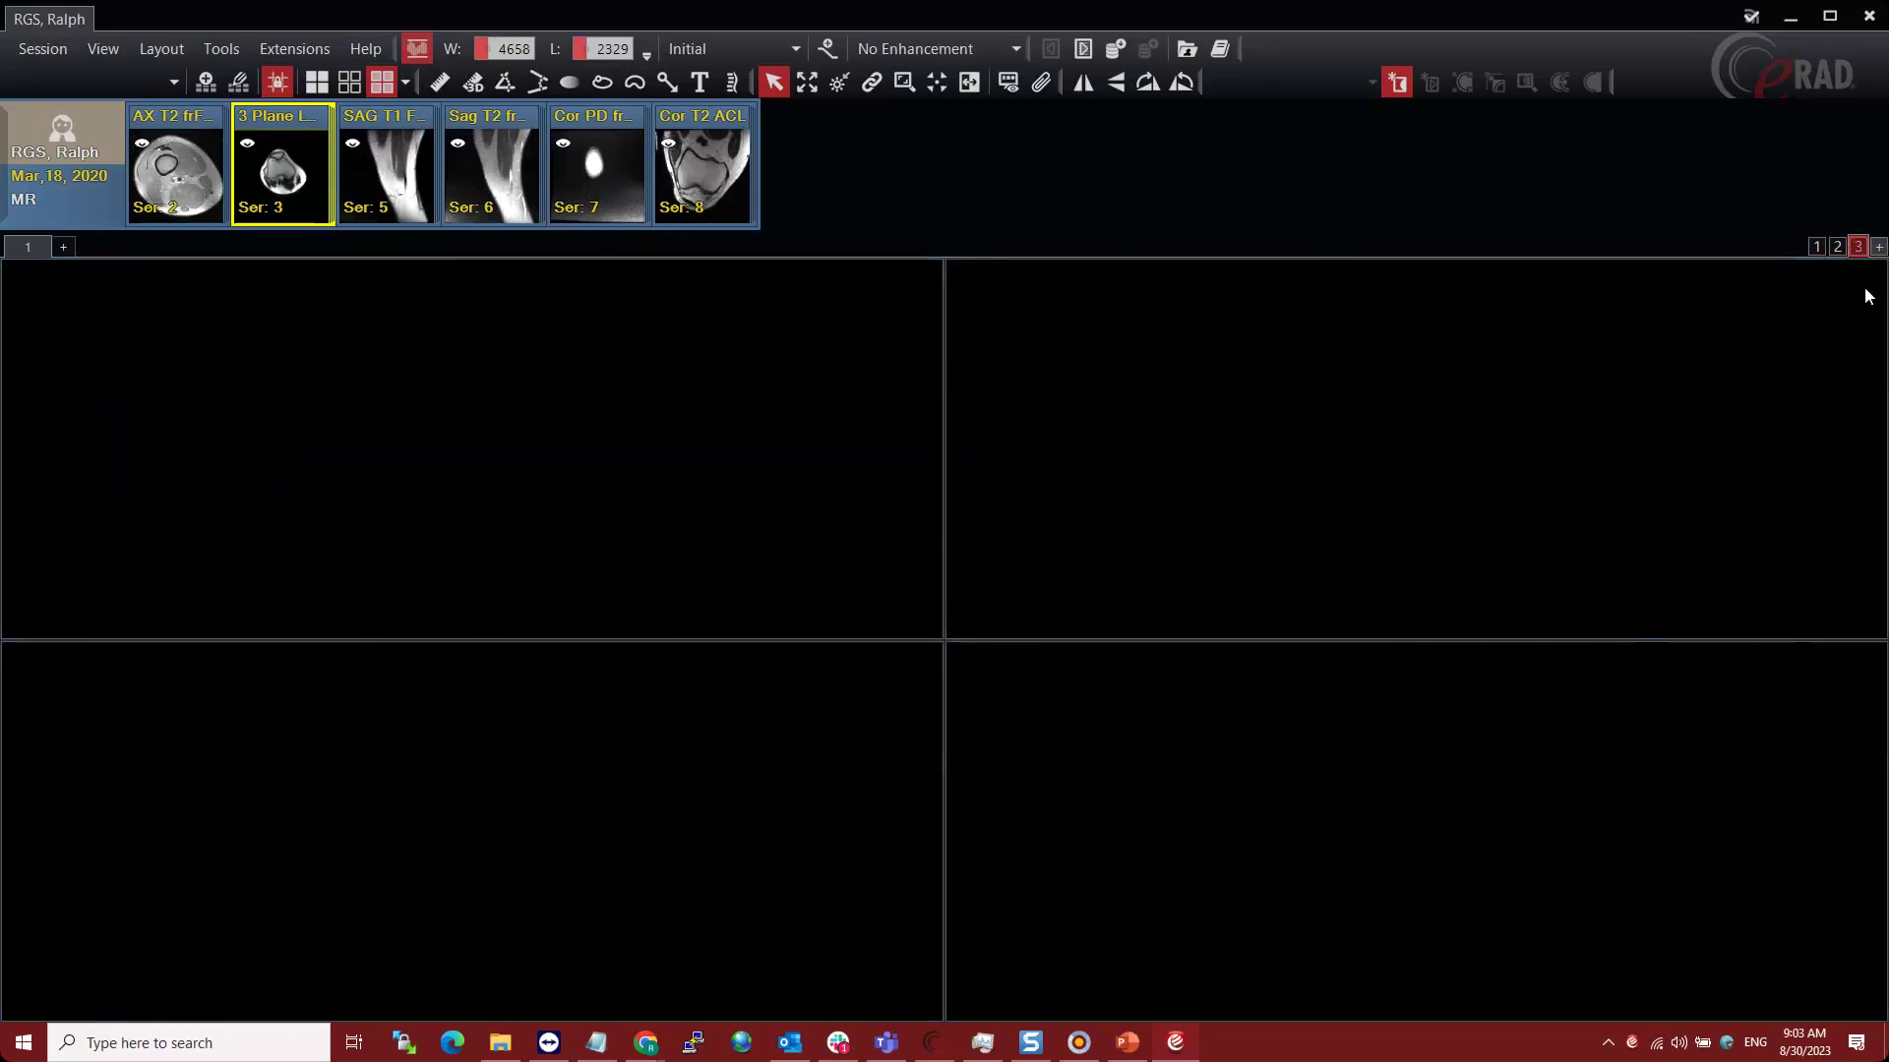
drag(487, 172, 594, 285)
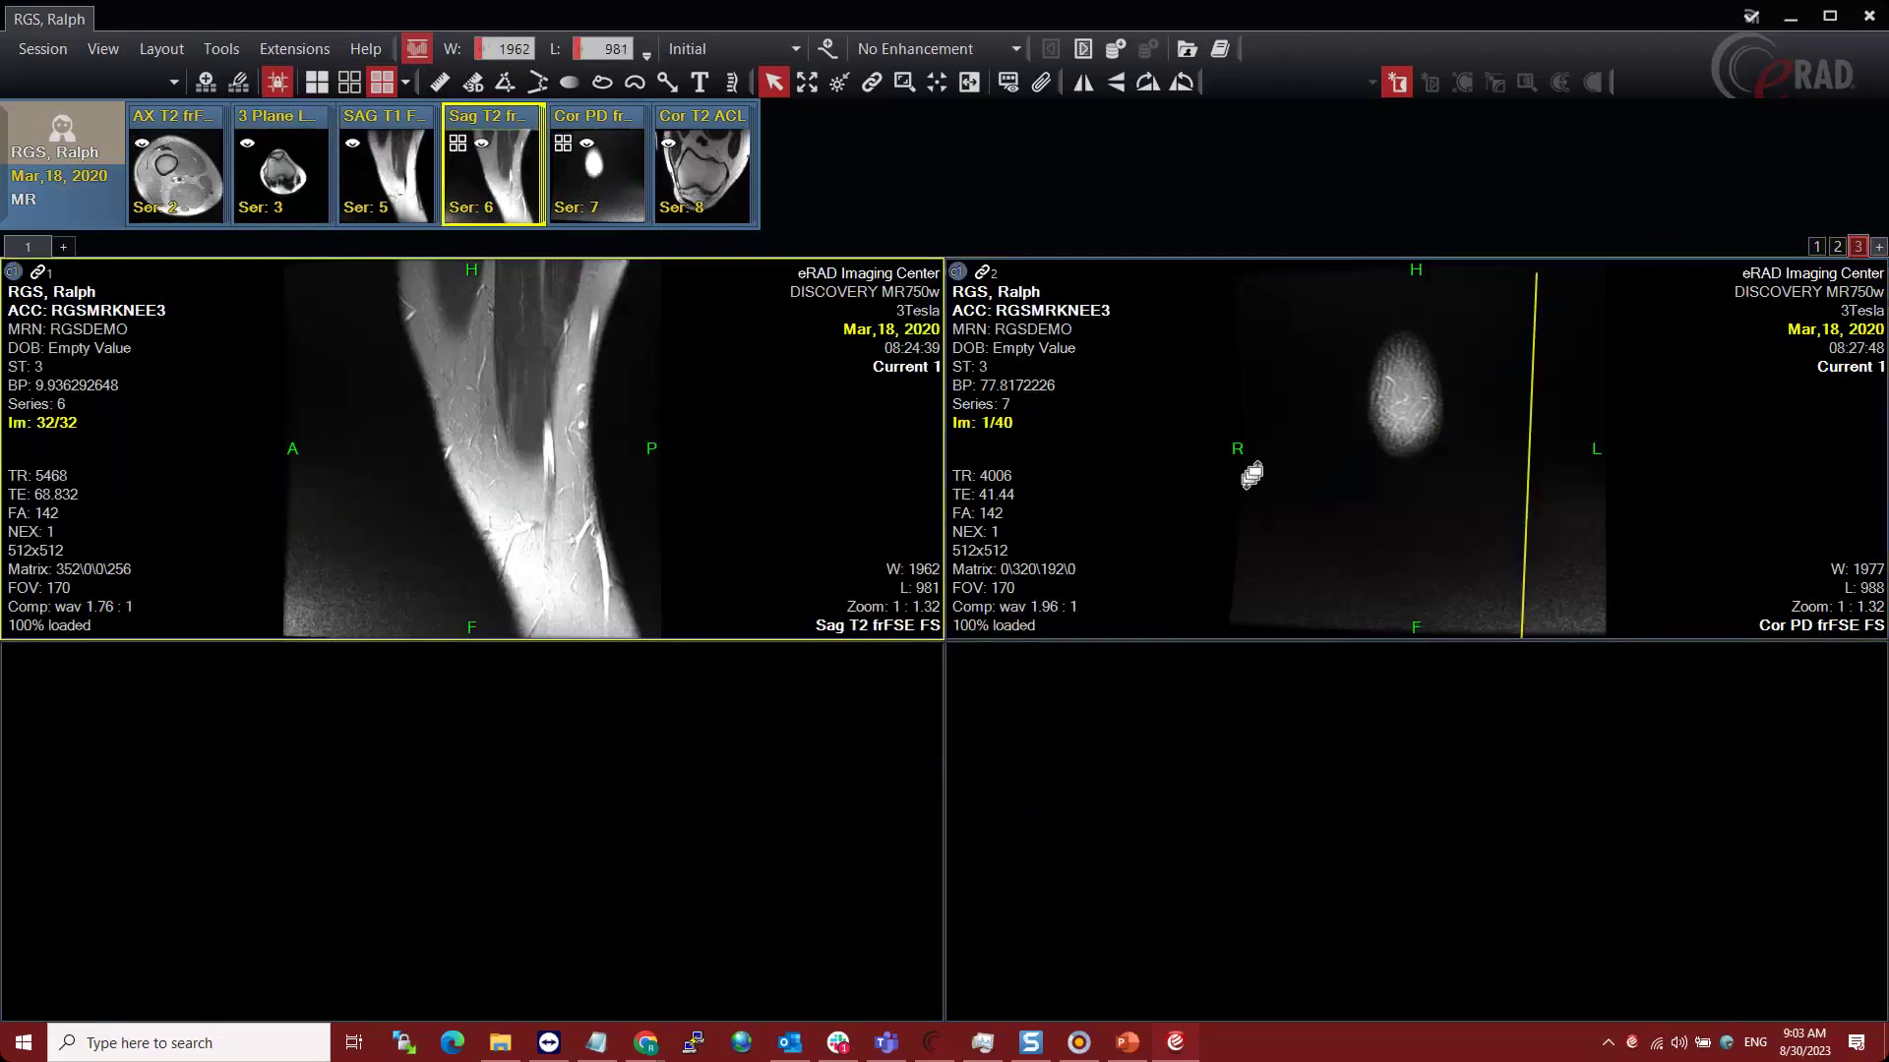
- Return to the first layout page and reapply the Smart Grid hanging protocol
click(1817, 248)
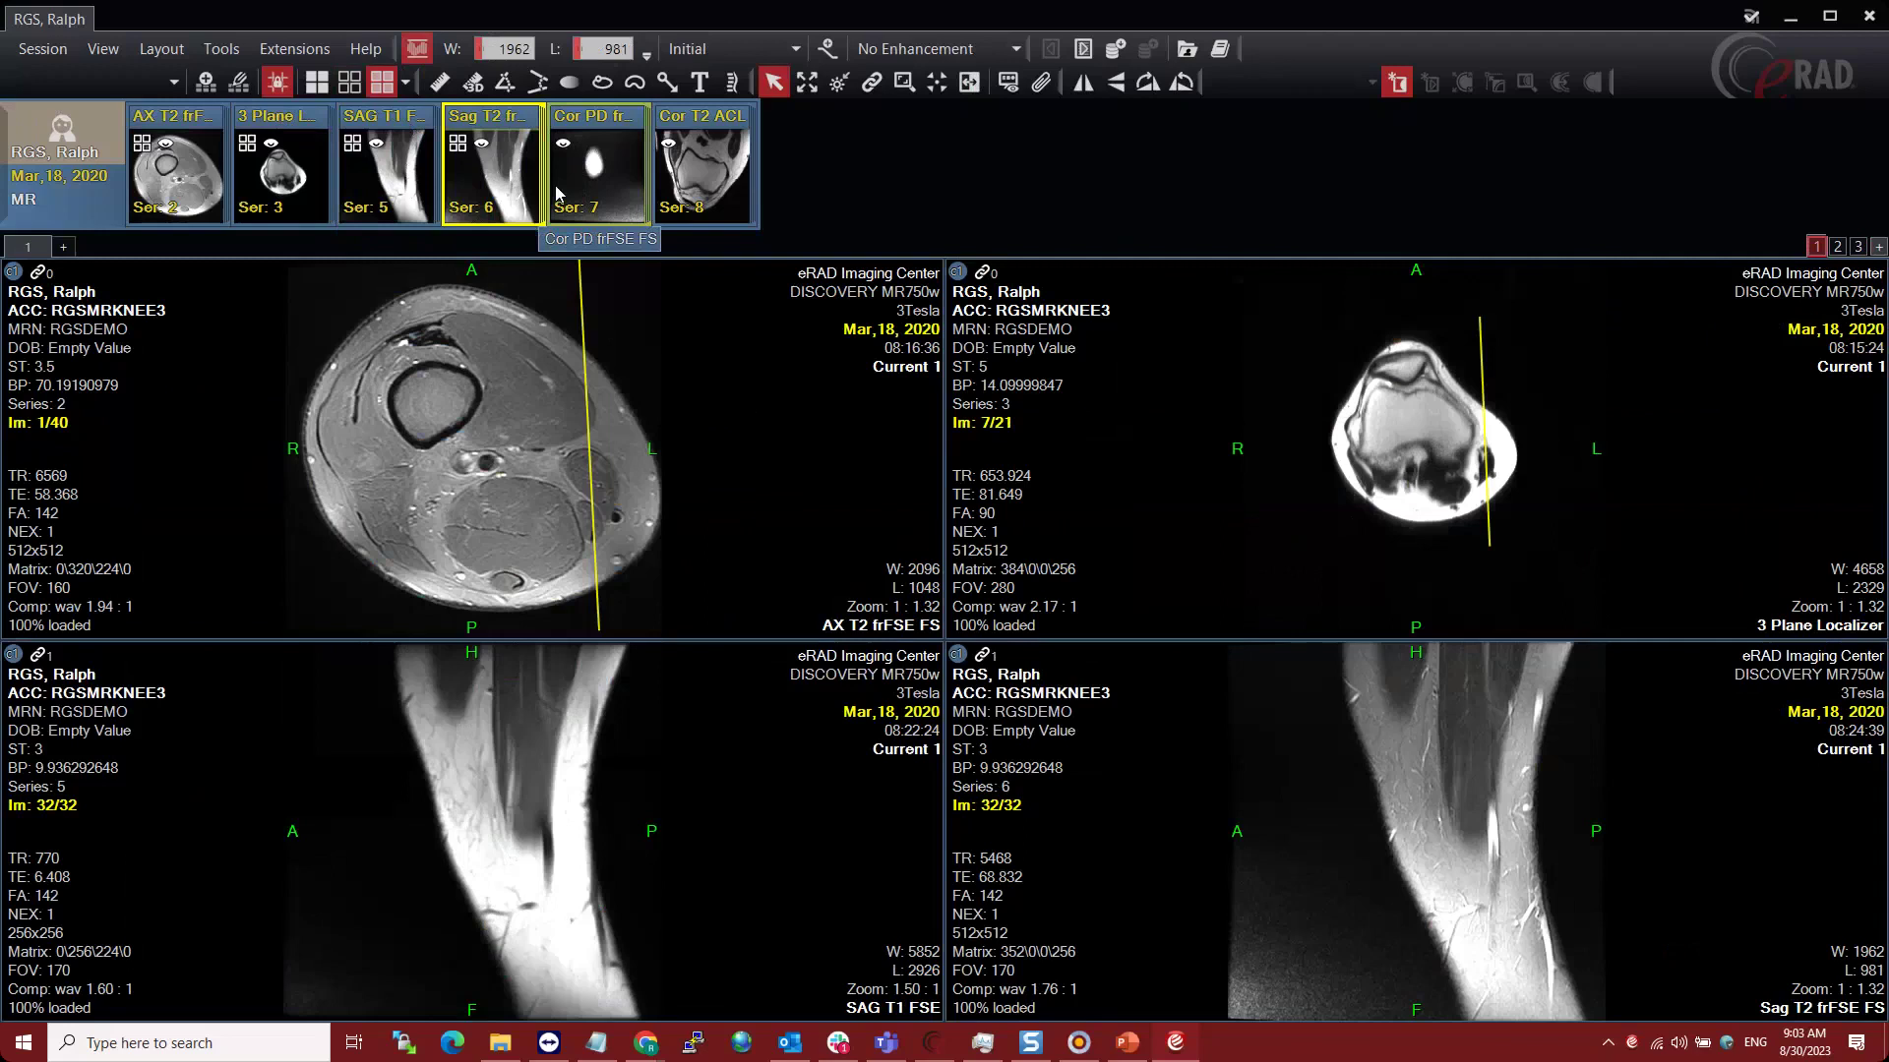
drag(557, 194, 767, 563)
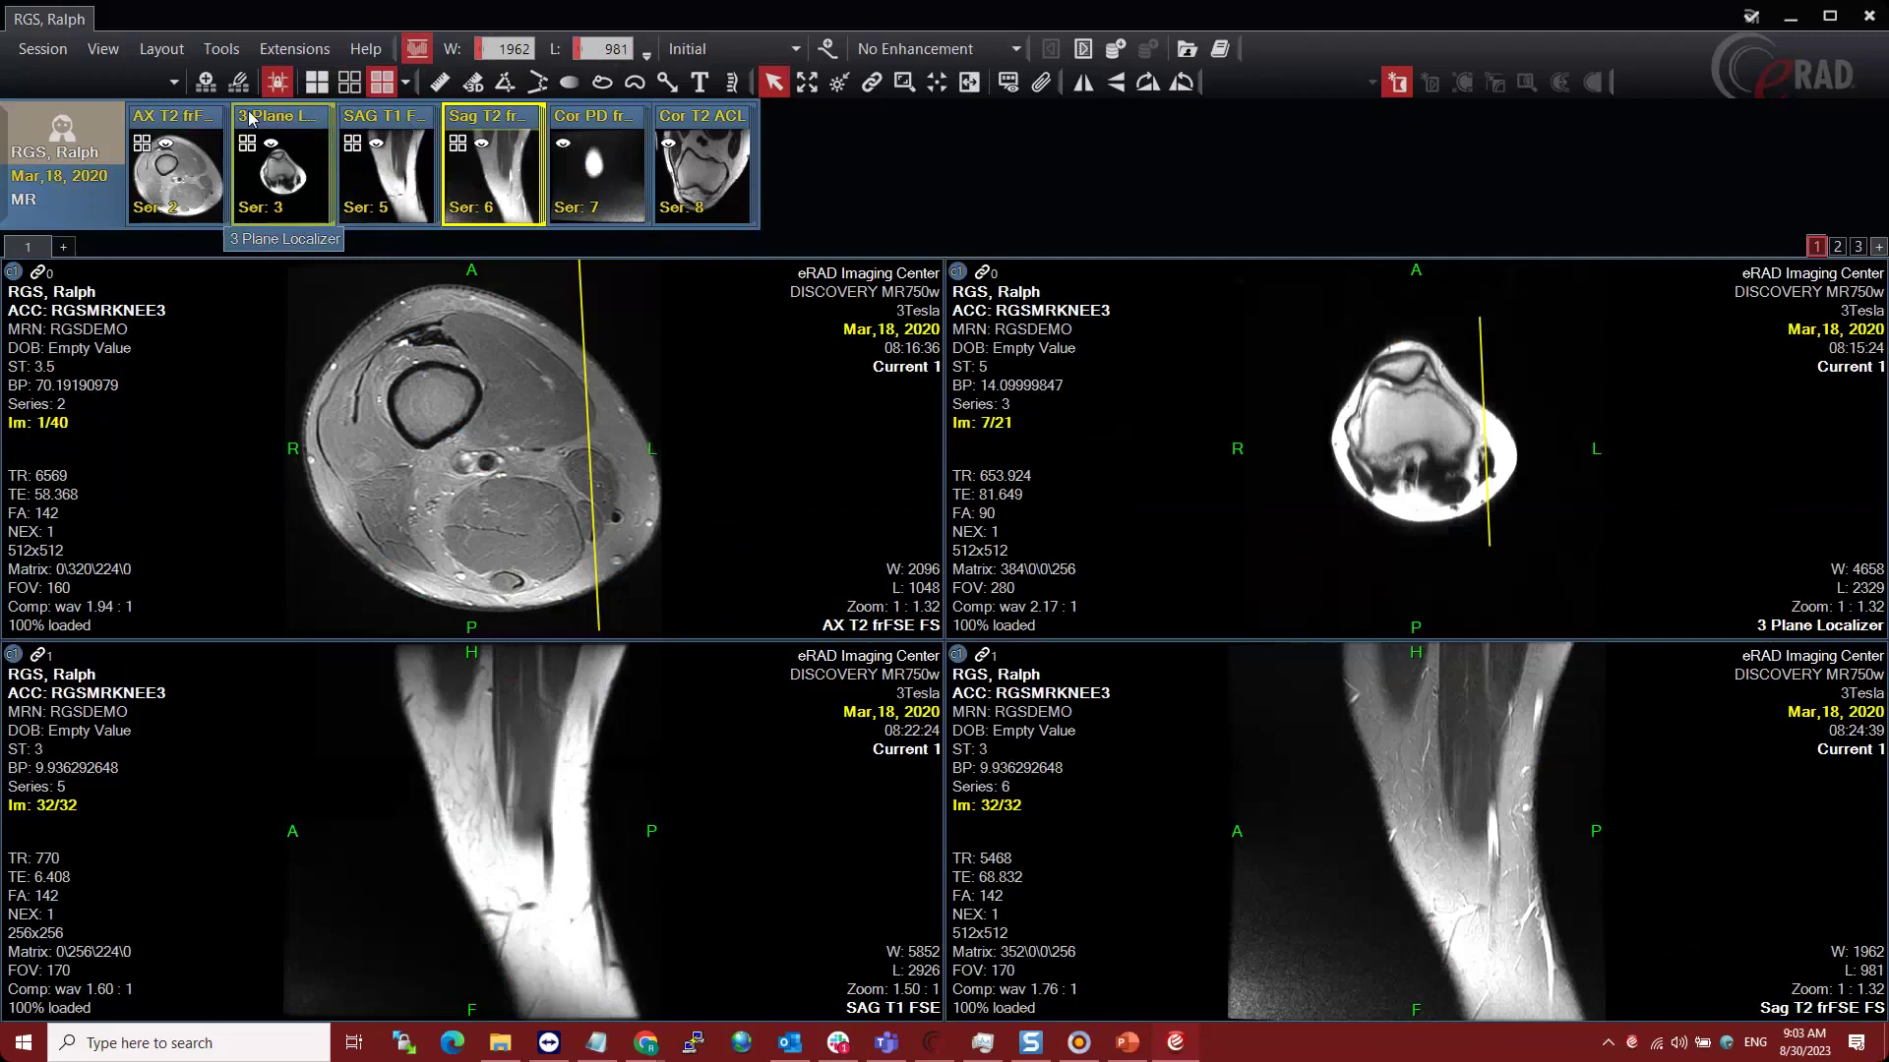
click(174, 84)
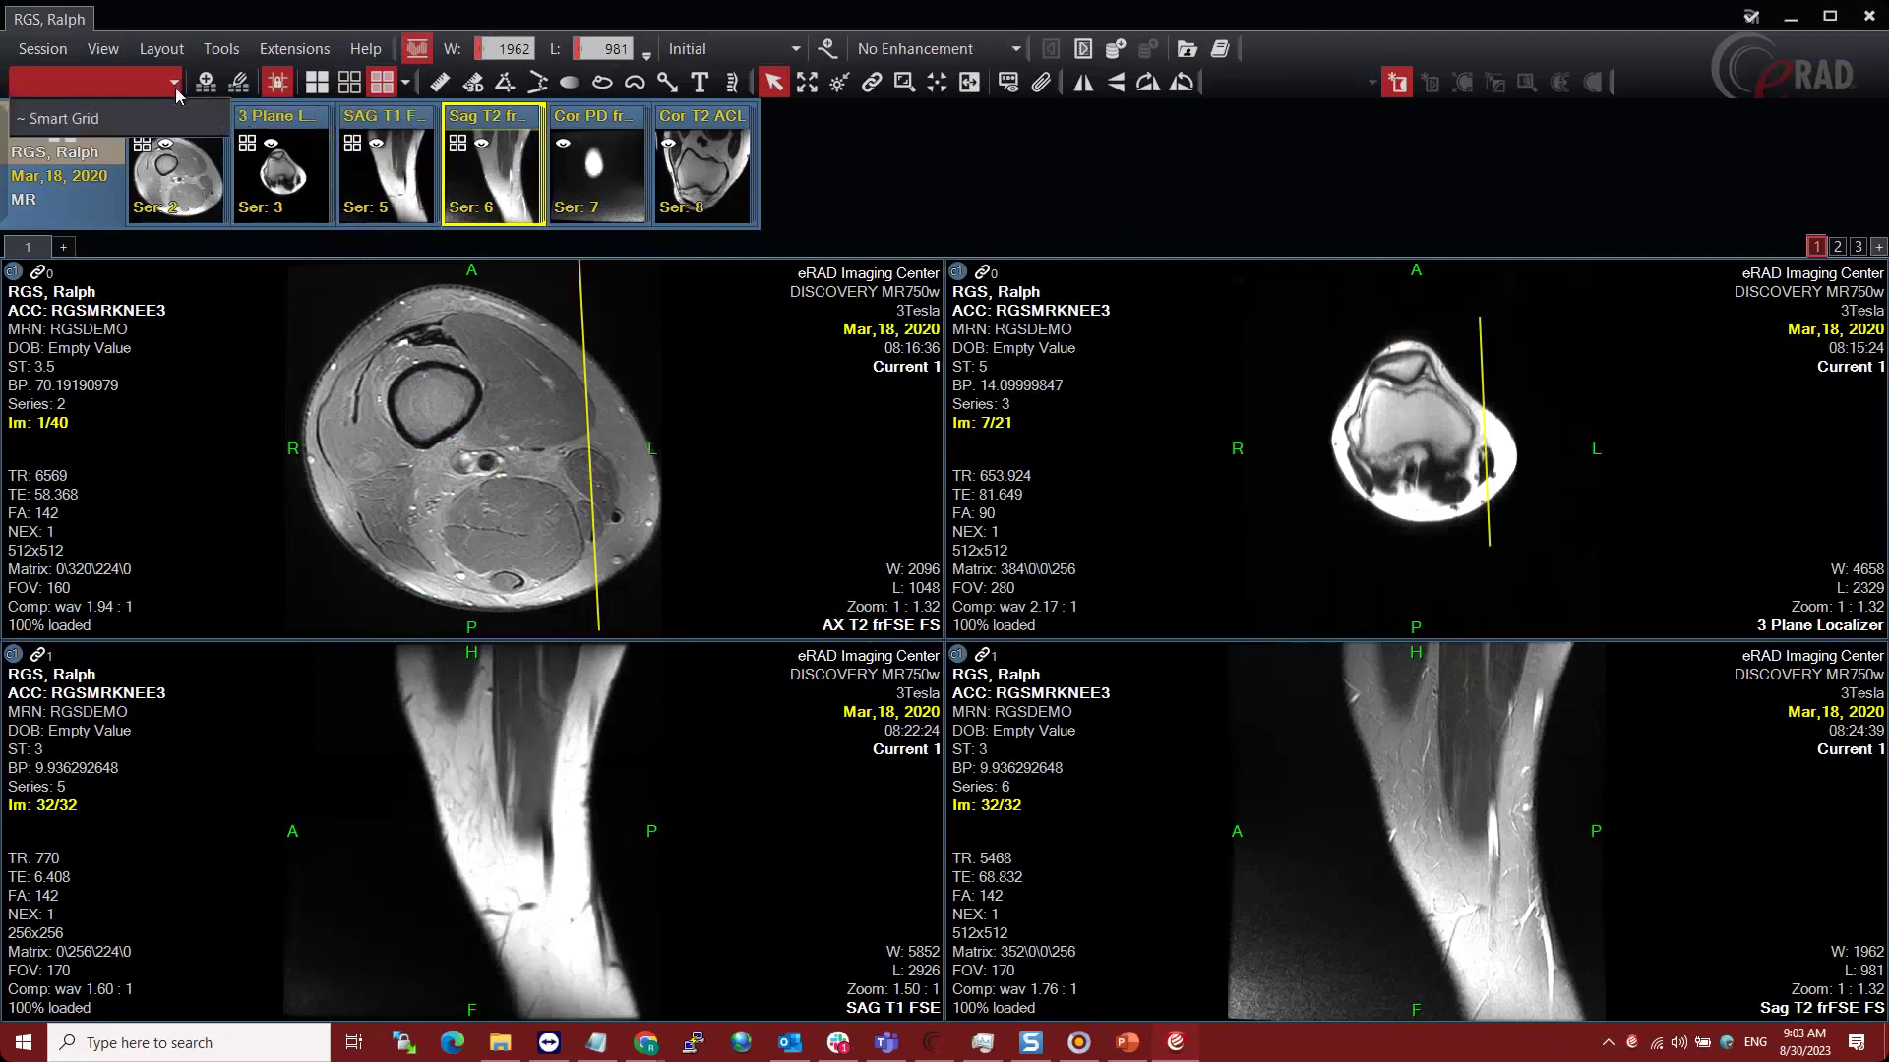
click(102, 127)
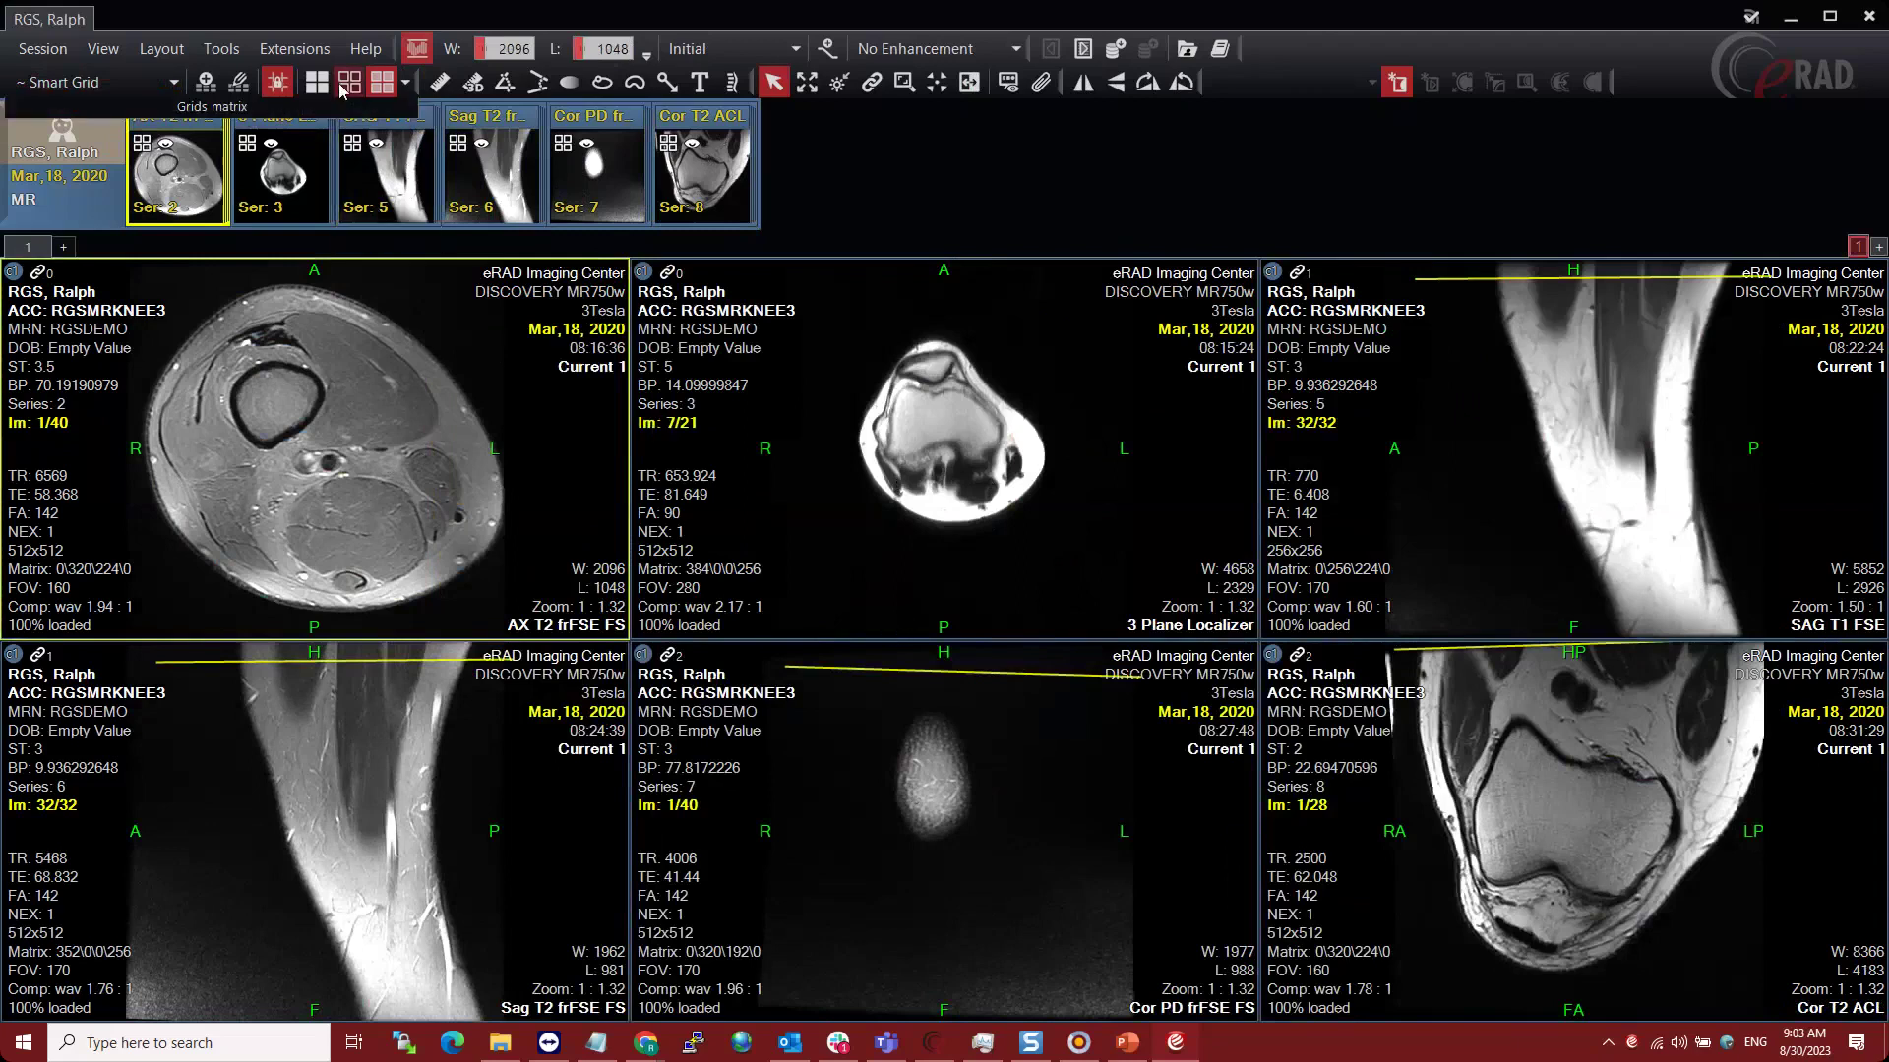
- Spread the series over a 6x4 layout, and return the grid to a 3x2 layout
click(405, 82)
click(515, 196)
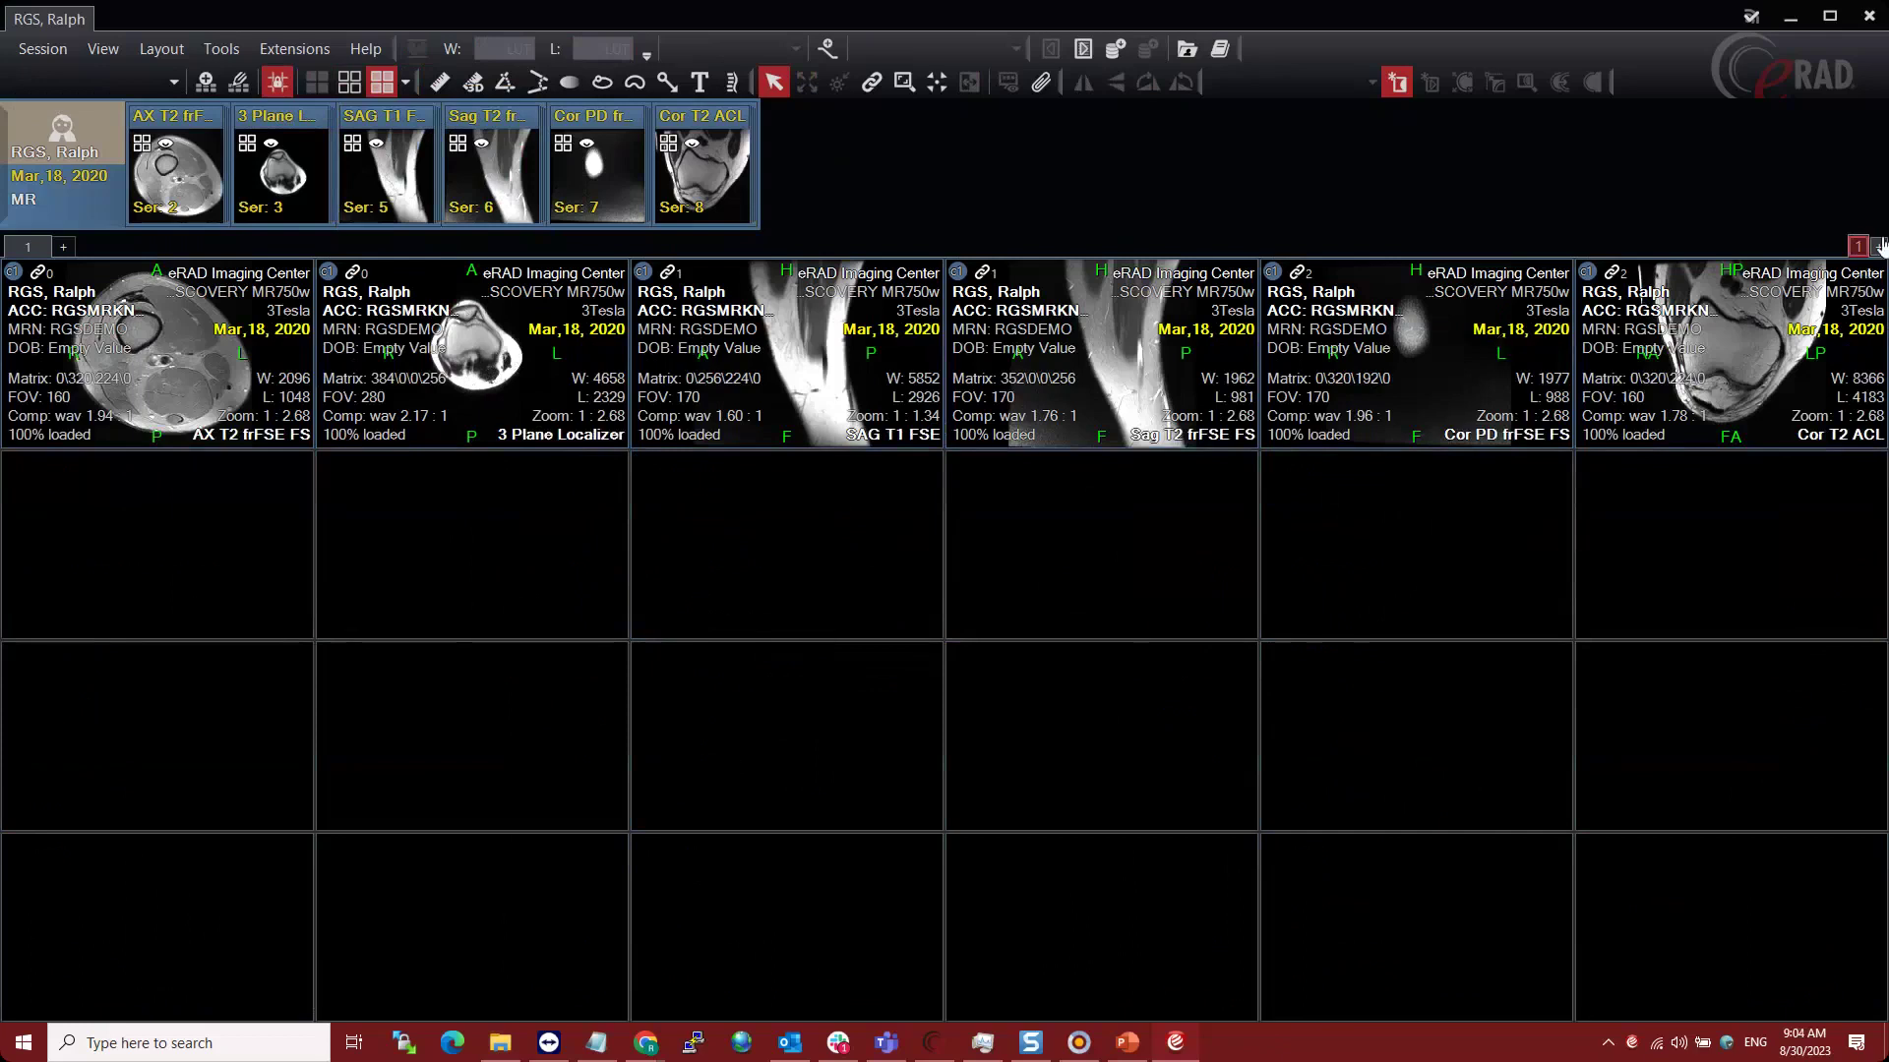
click(341, 85)
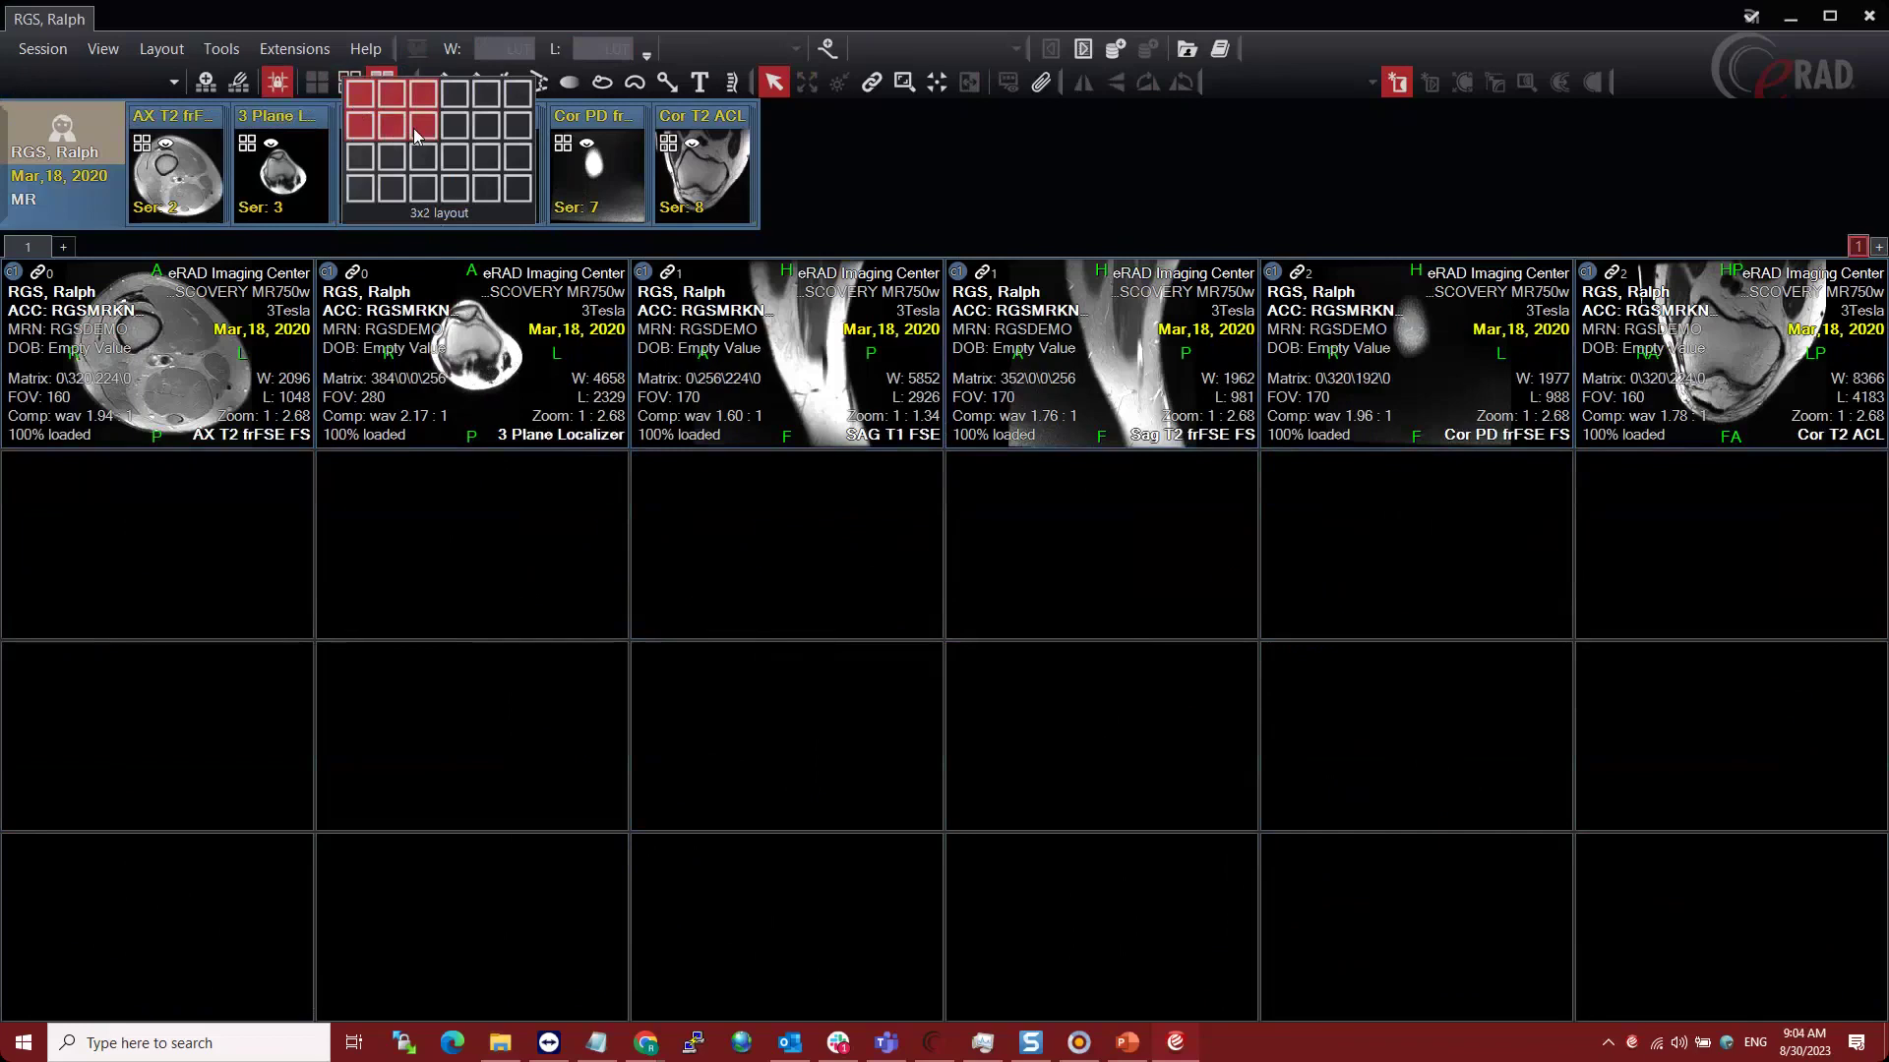
click(416, 134)
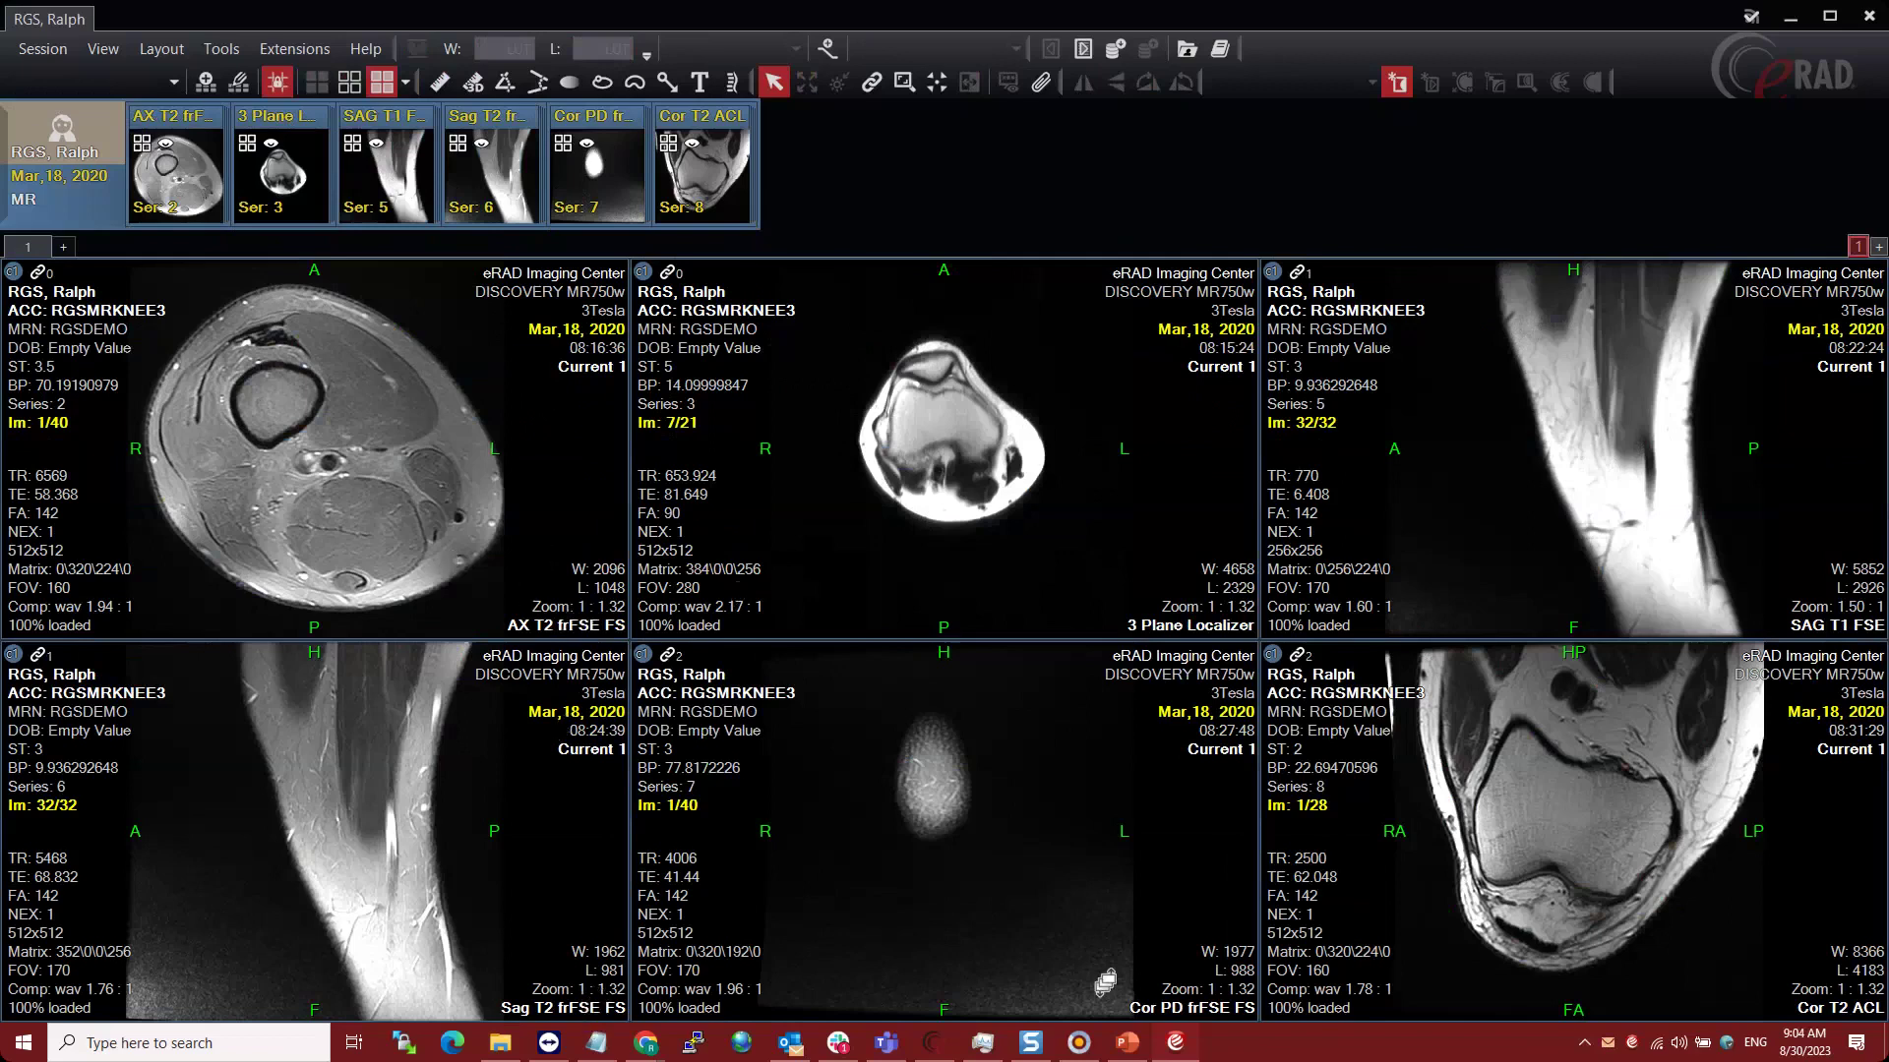
- Rearrange the MR knee study's series in a 2x2 grid layout
click(404, 82)
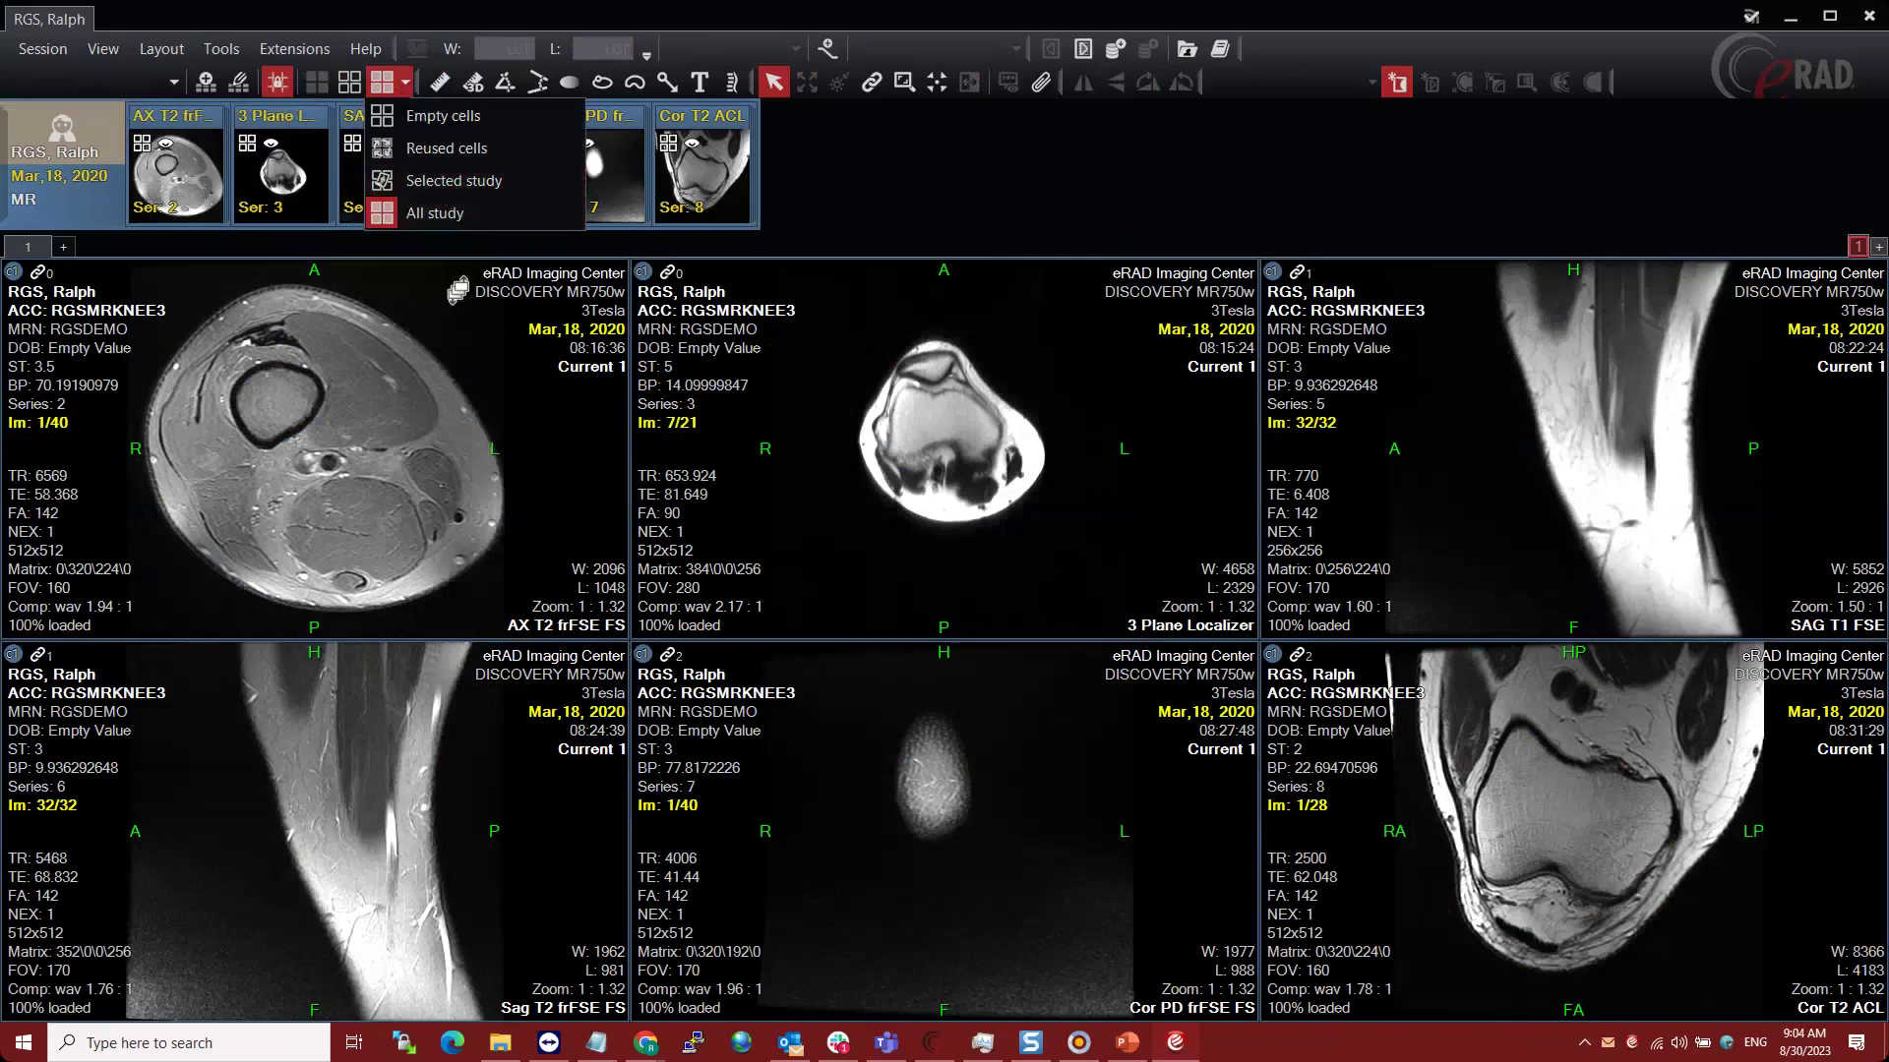
click(457, 291)
click(381, 82)
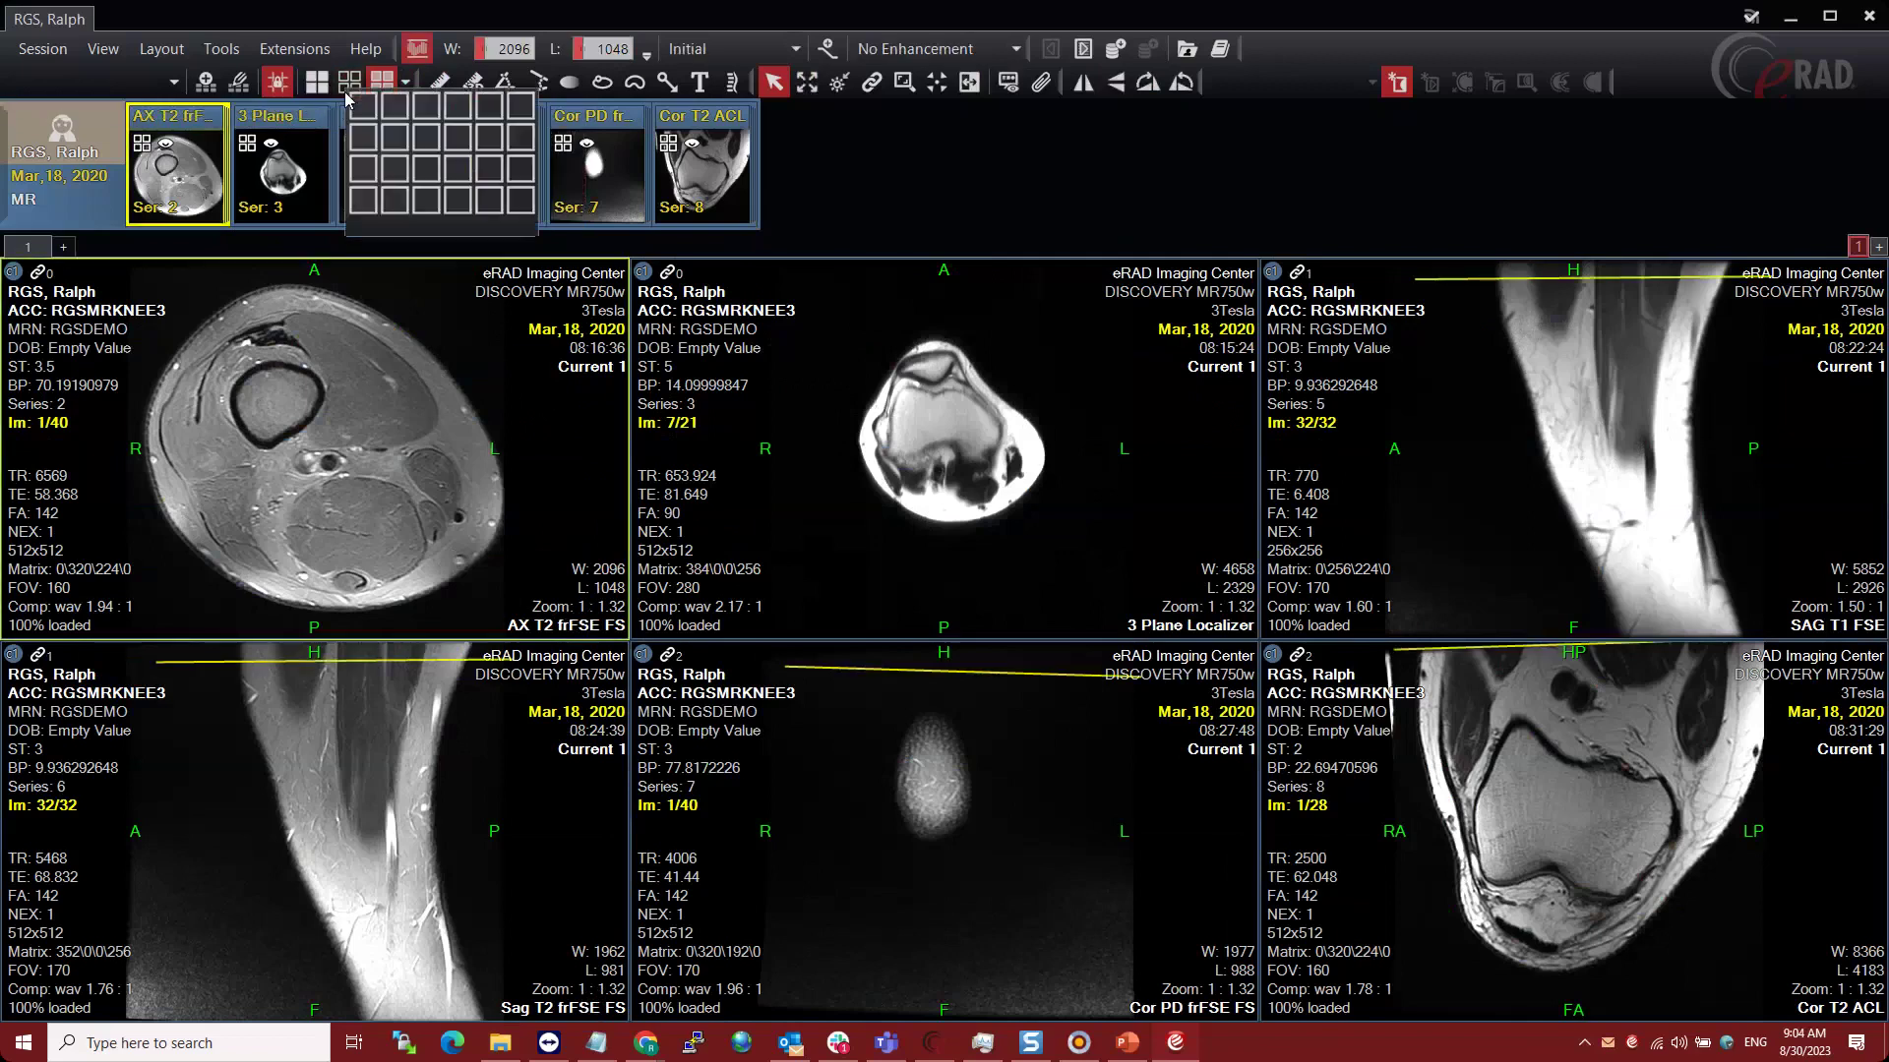
click(392, 134)
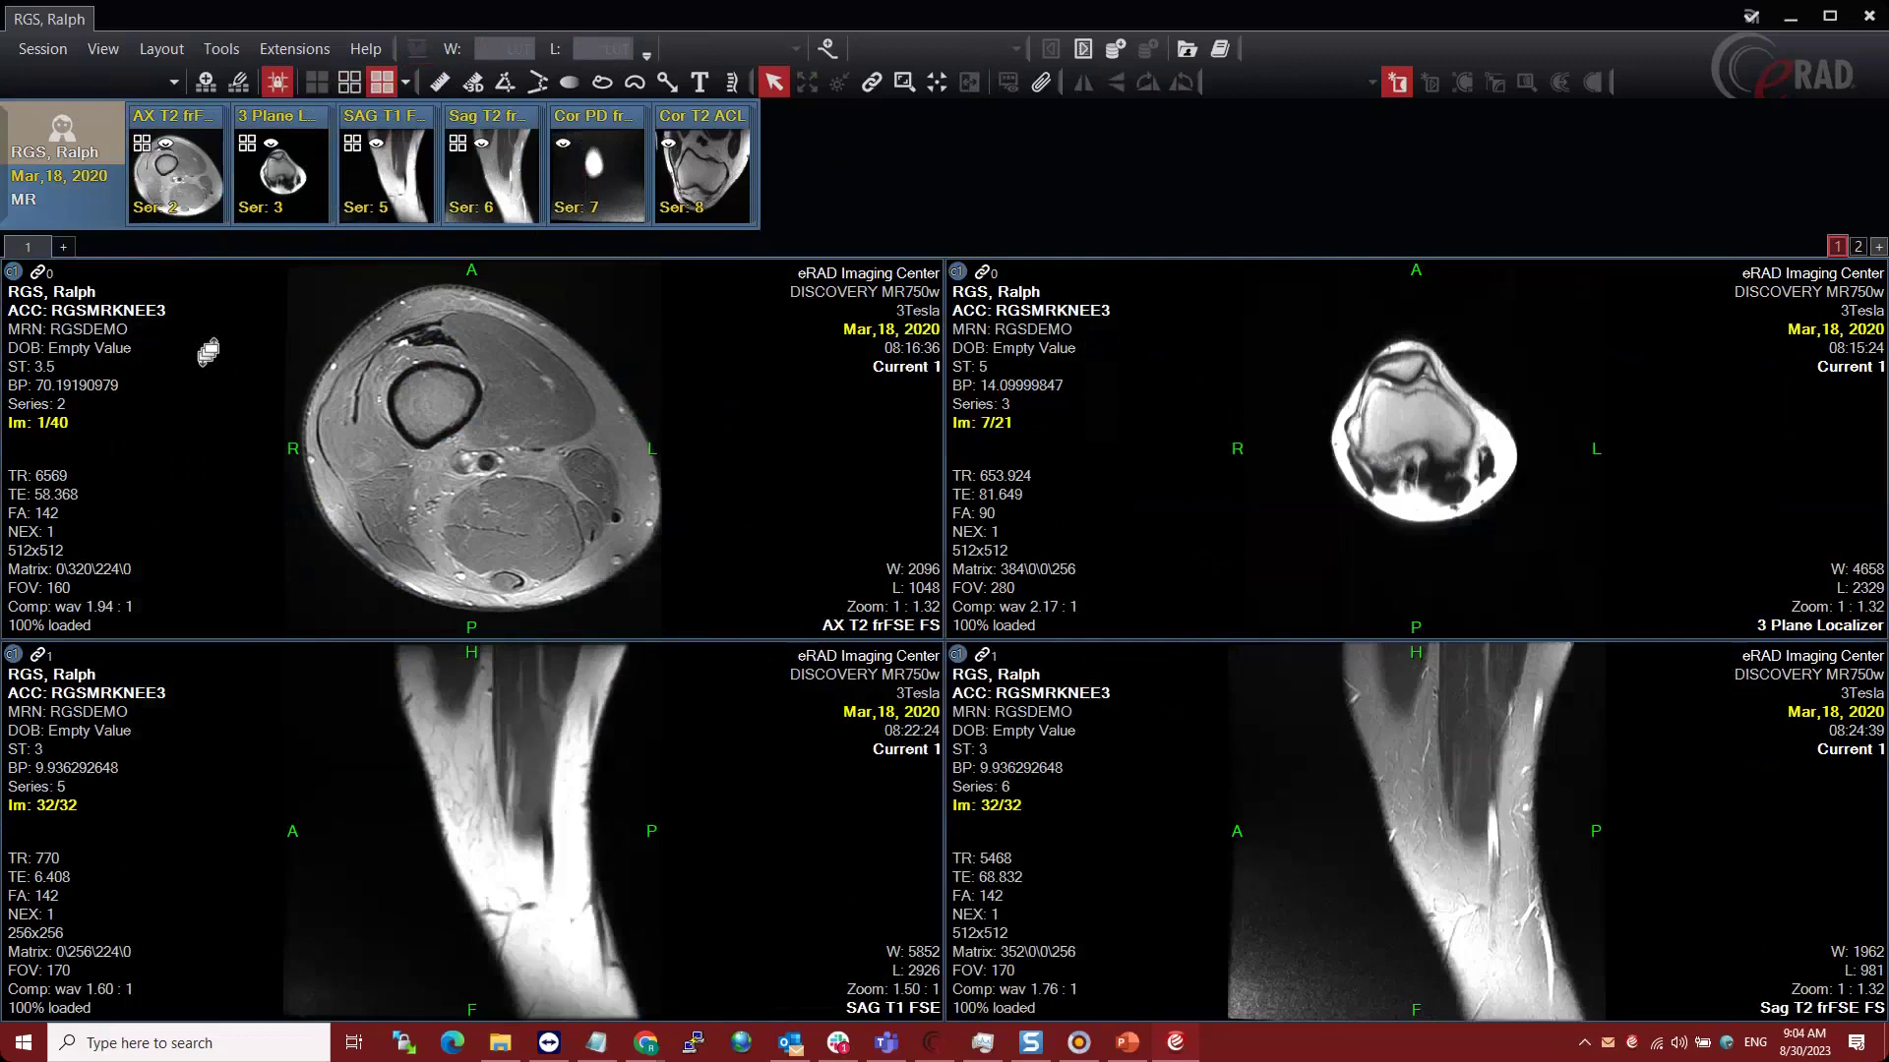
- Save the current layout as a hanging protocol named 2x2 for all modalities
click(206, 85)
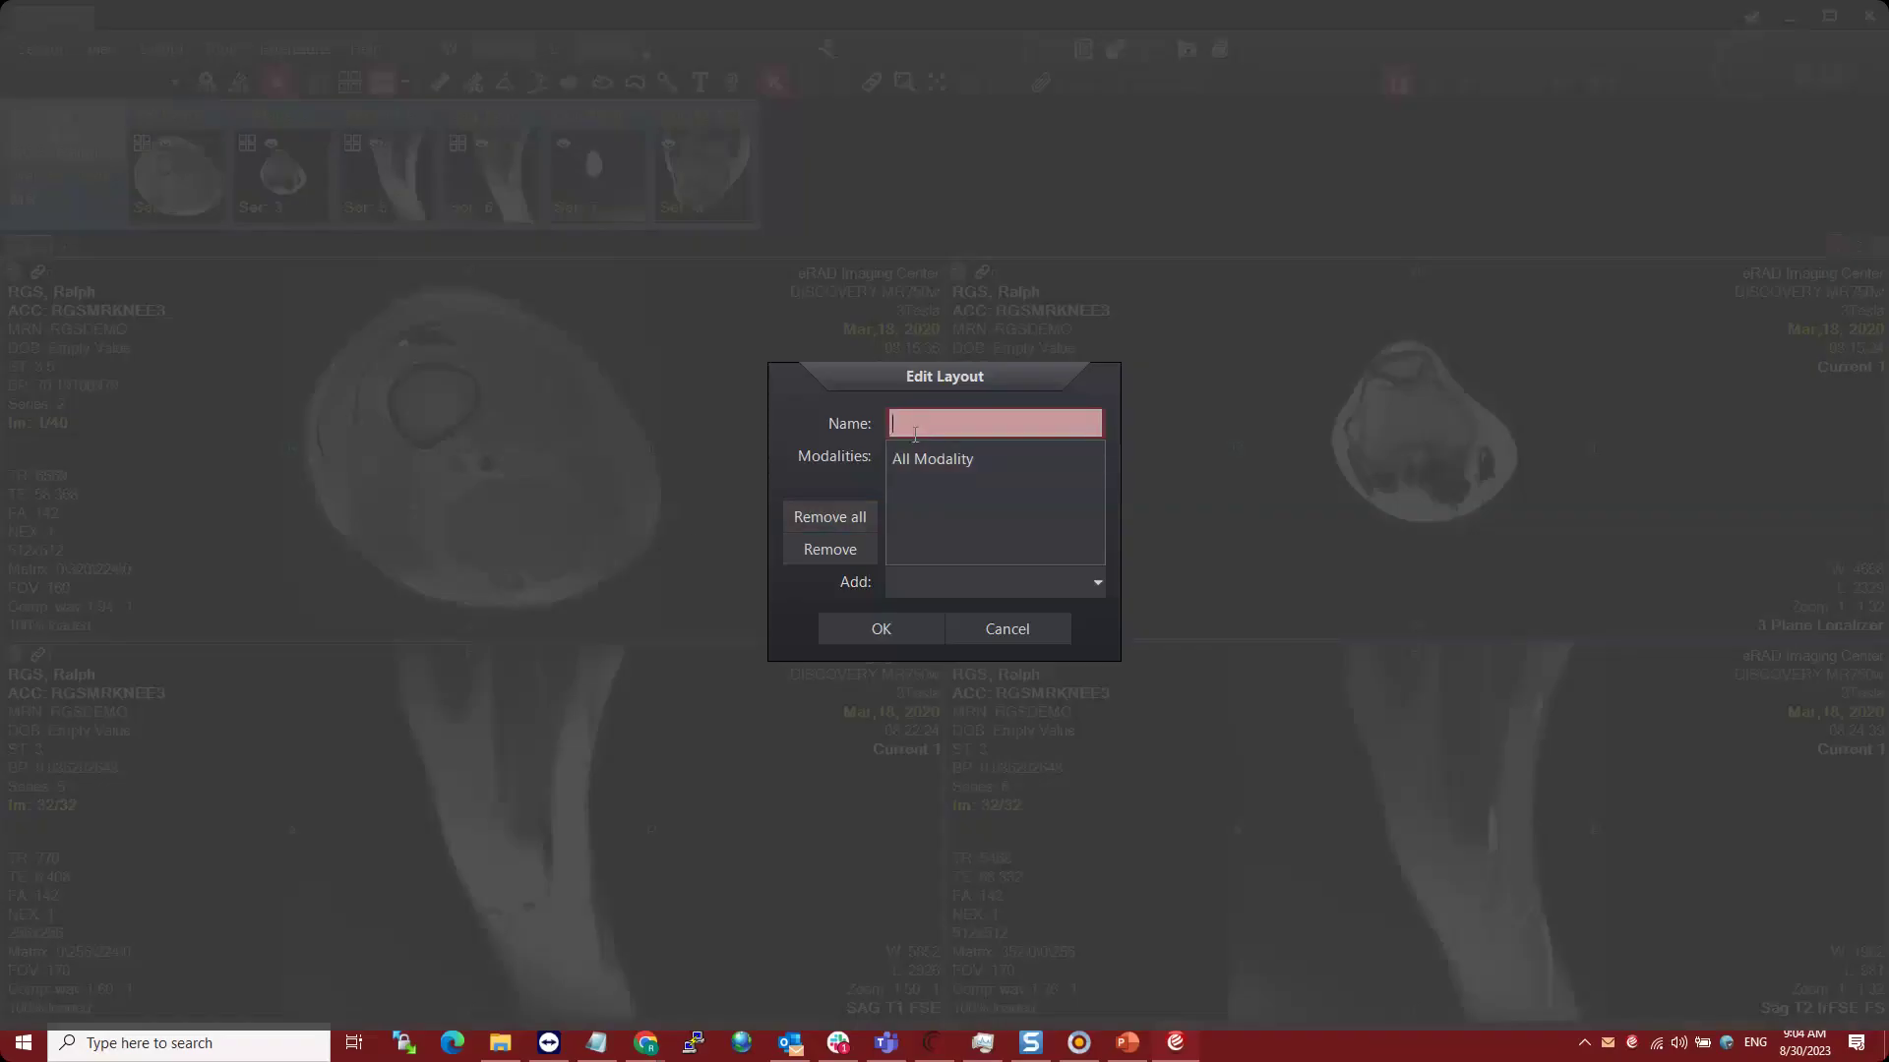
text(2x2)
click(1096, 584)
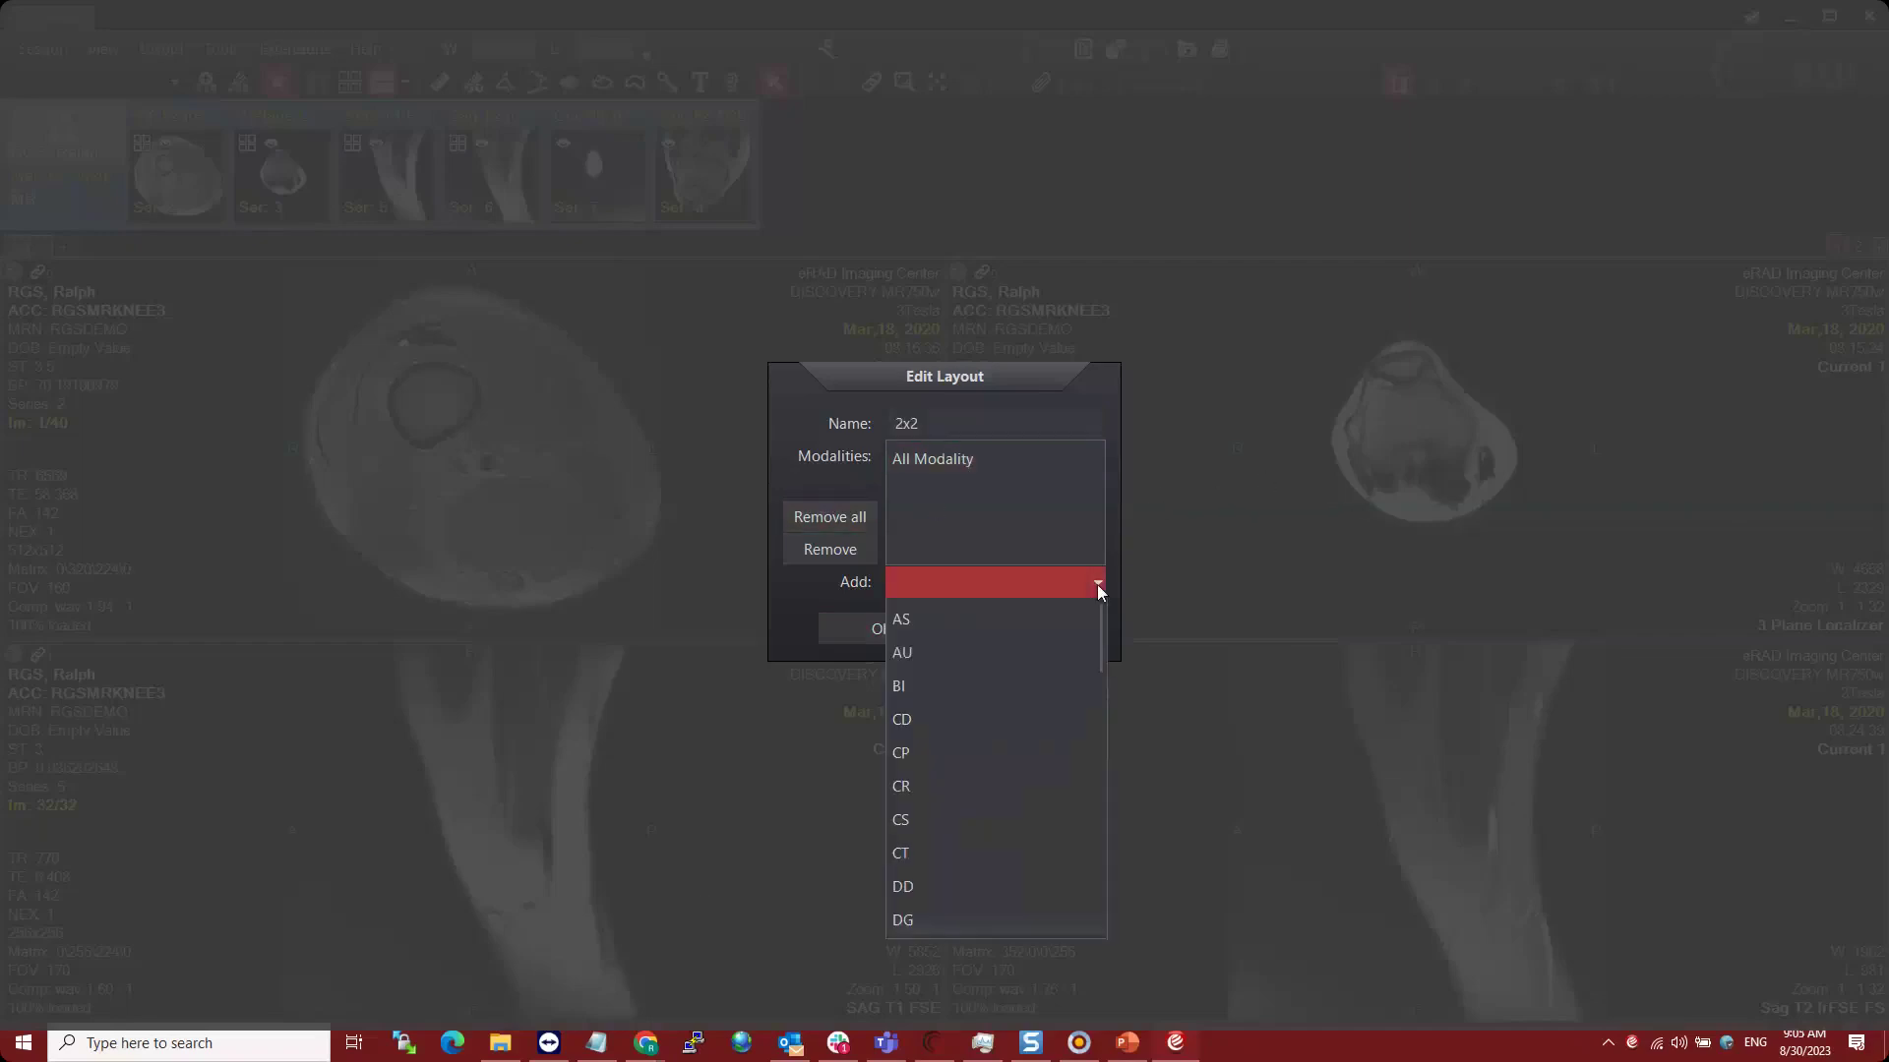
scroll(987, 753, down, 2)
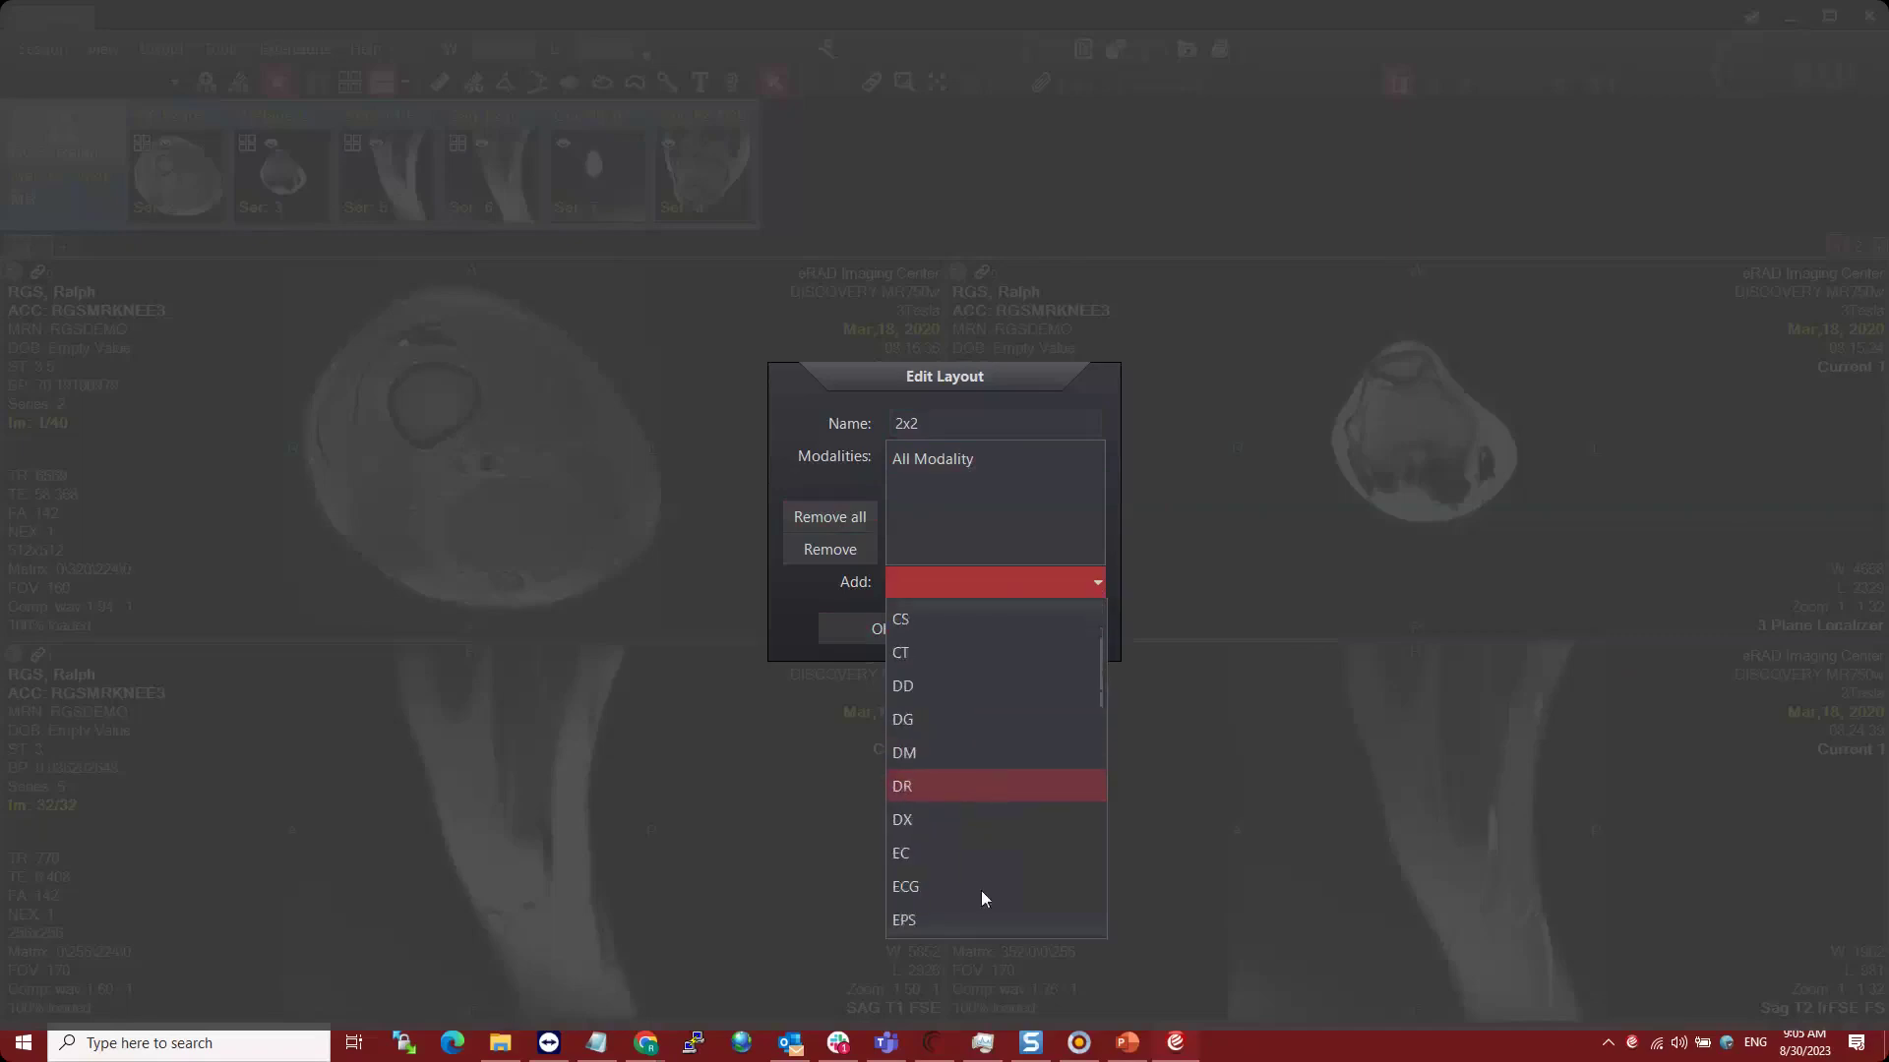
click(1006, 474)
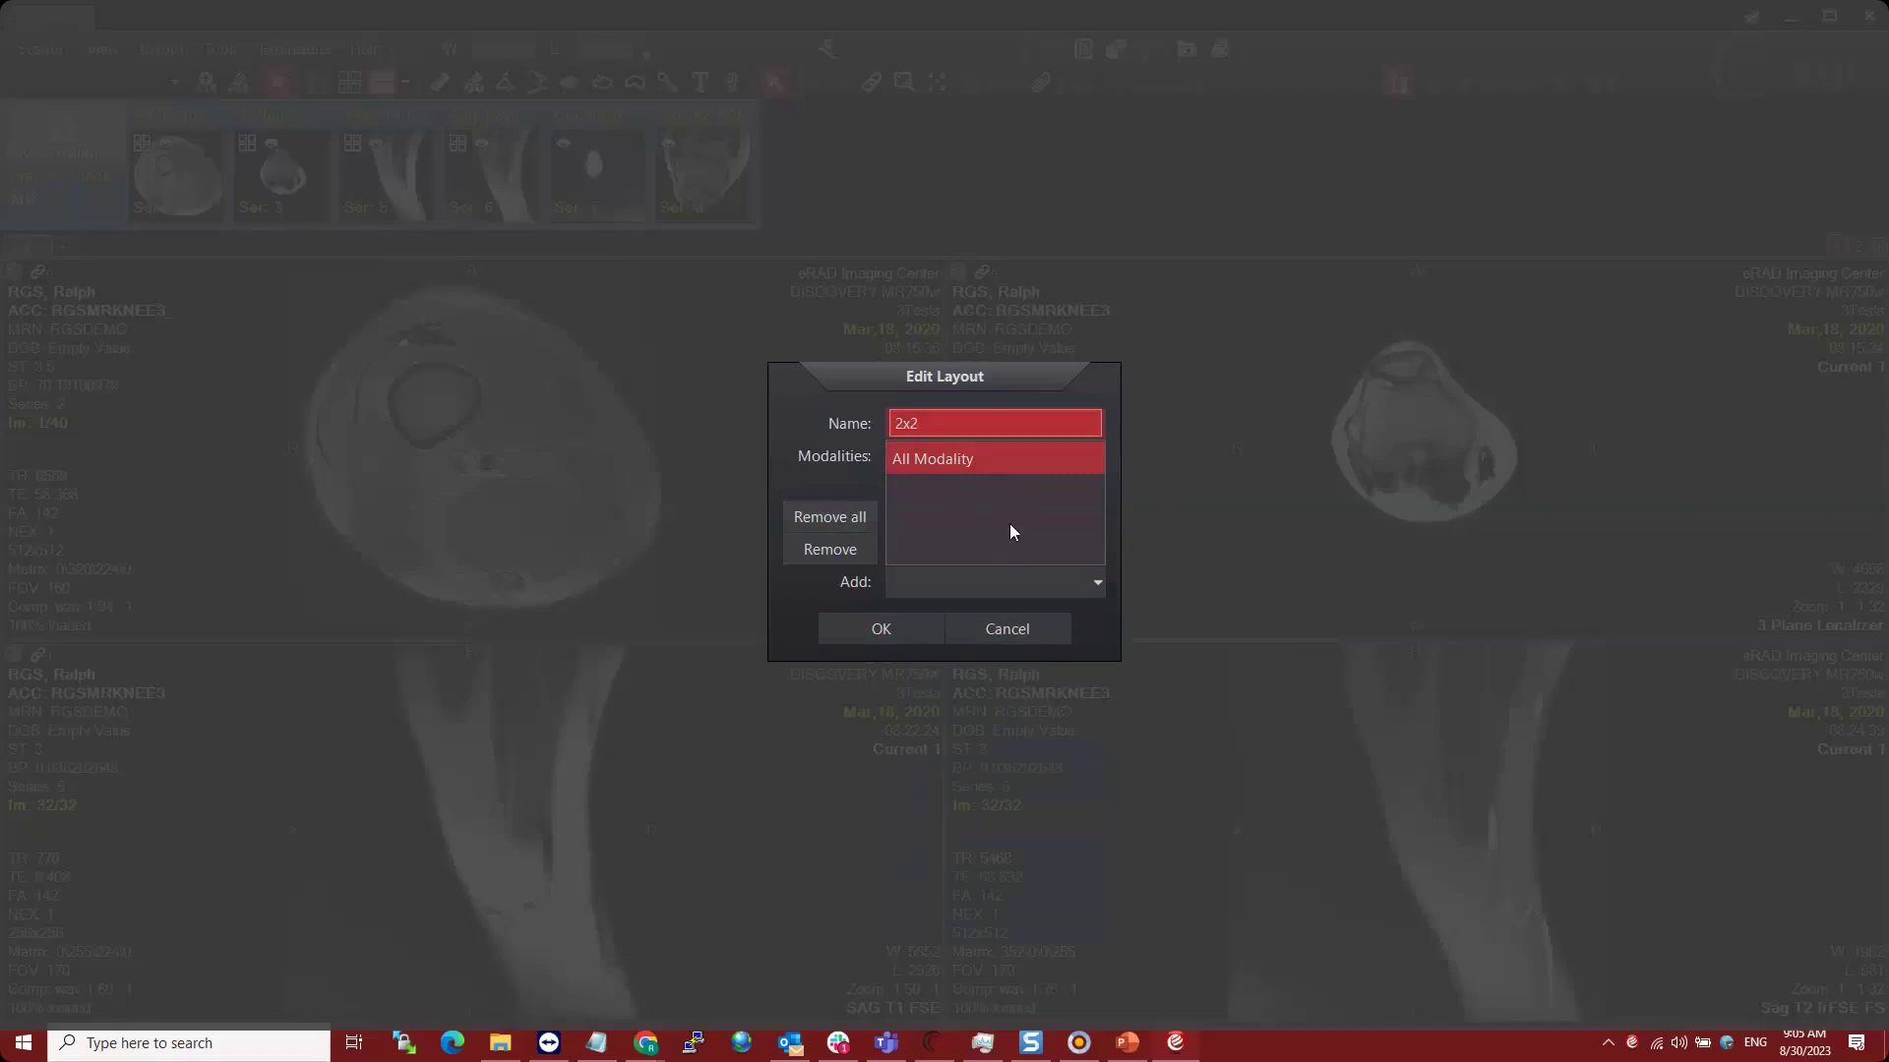
click(882, 629)
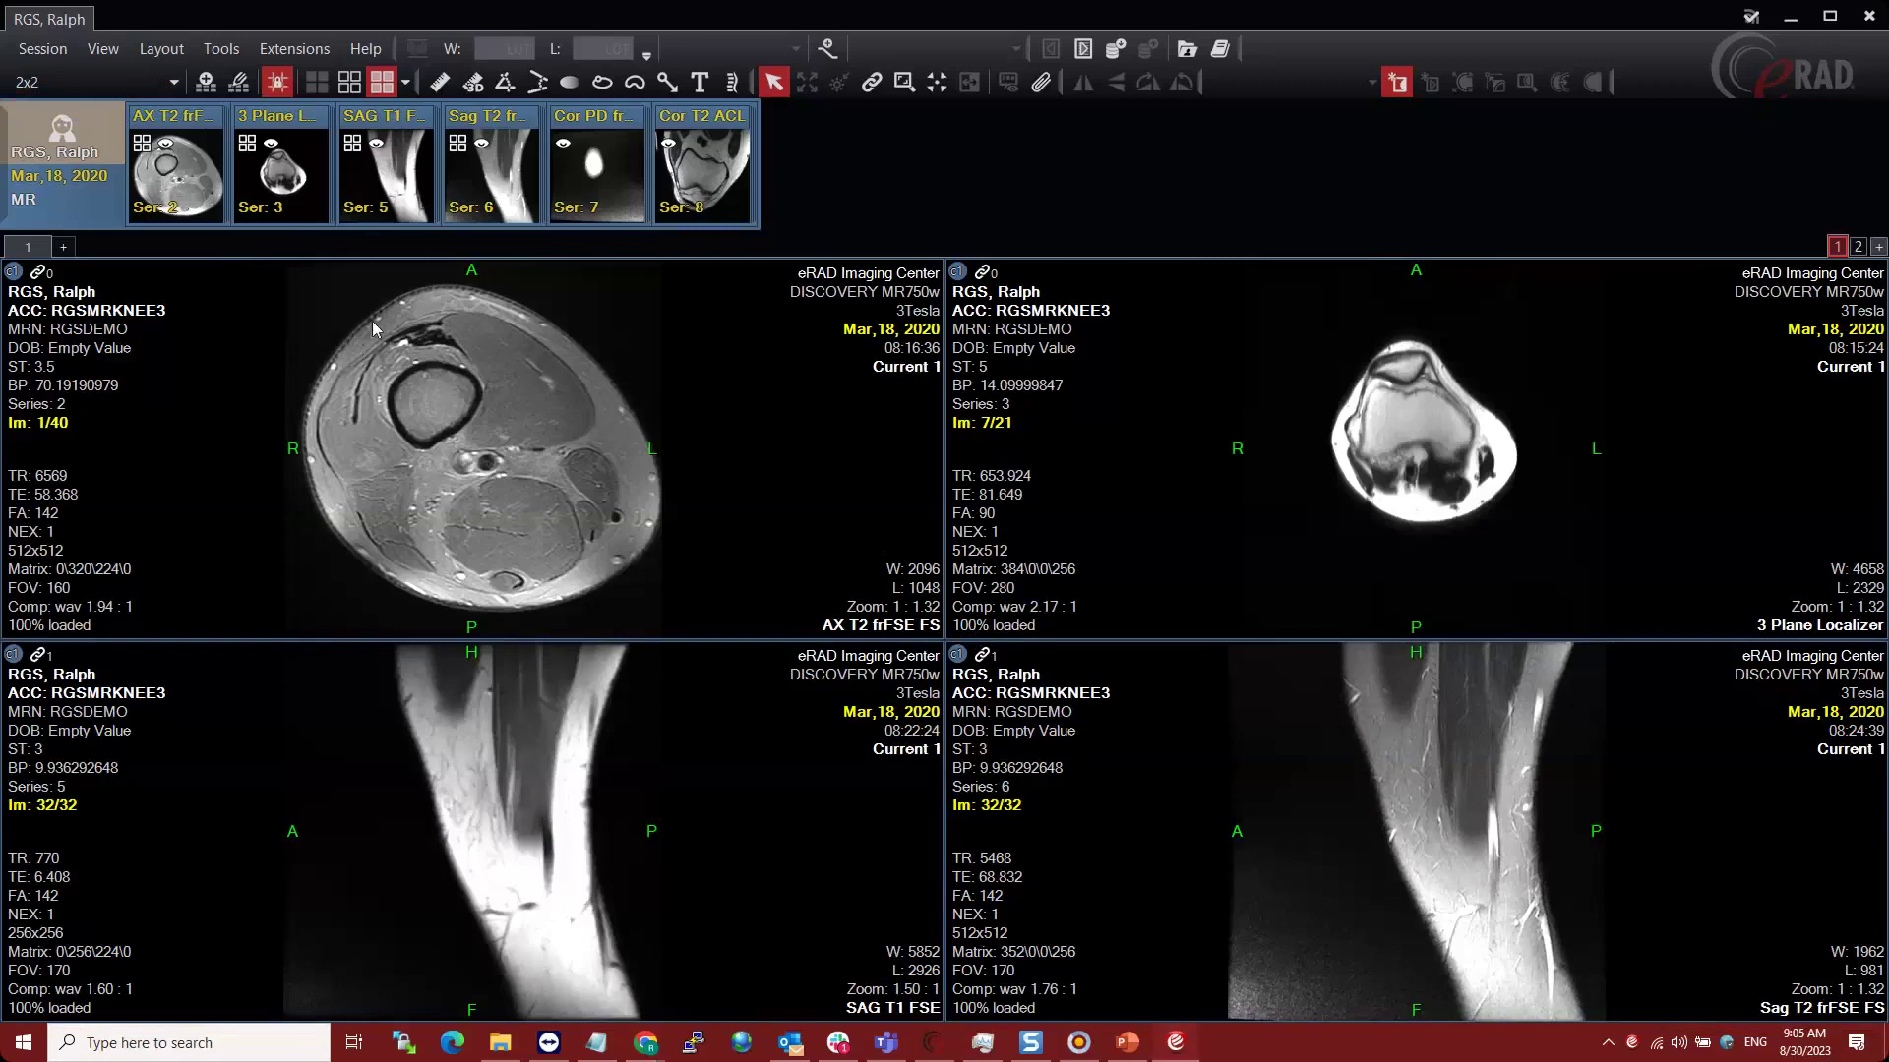
- Switch the grid to a 3x2 layout and save it as a hanging protocol named 3x2 for all modalities
click(350, 82)
click(433, 148)
click(205, 87)
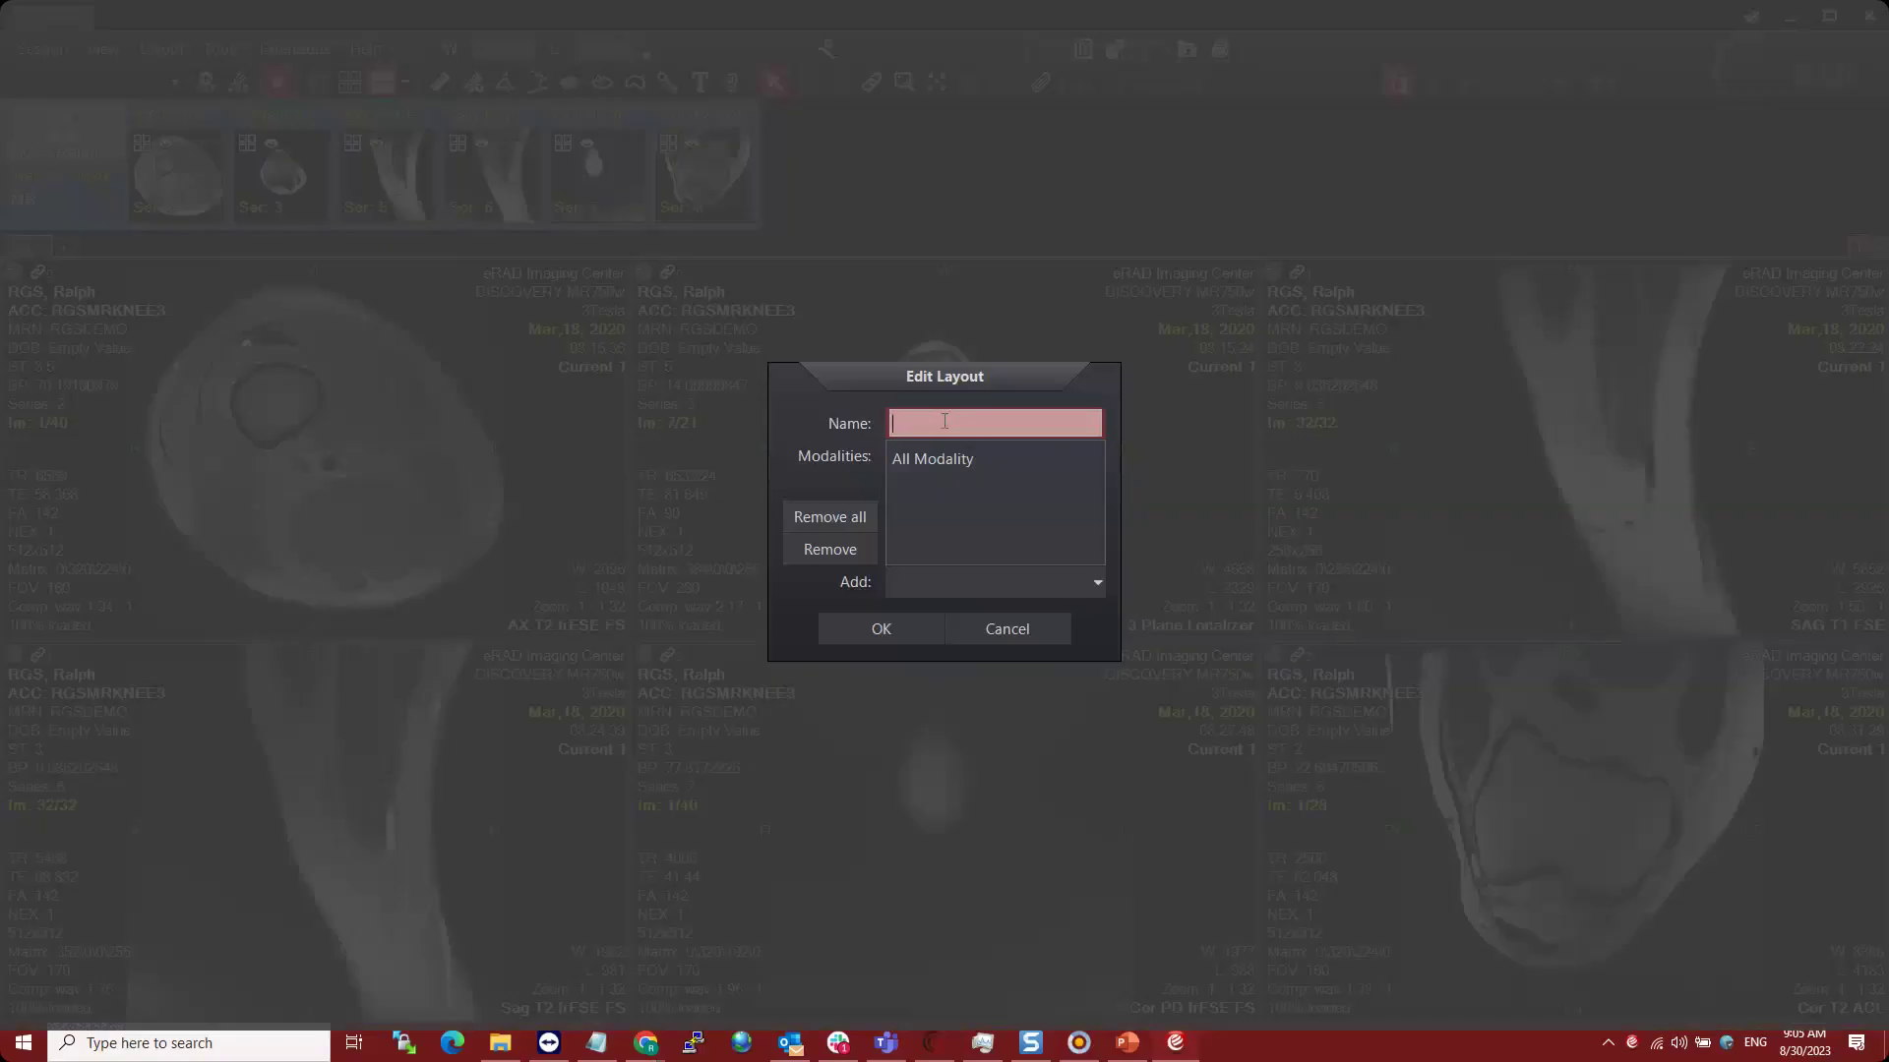
text(3x2)
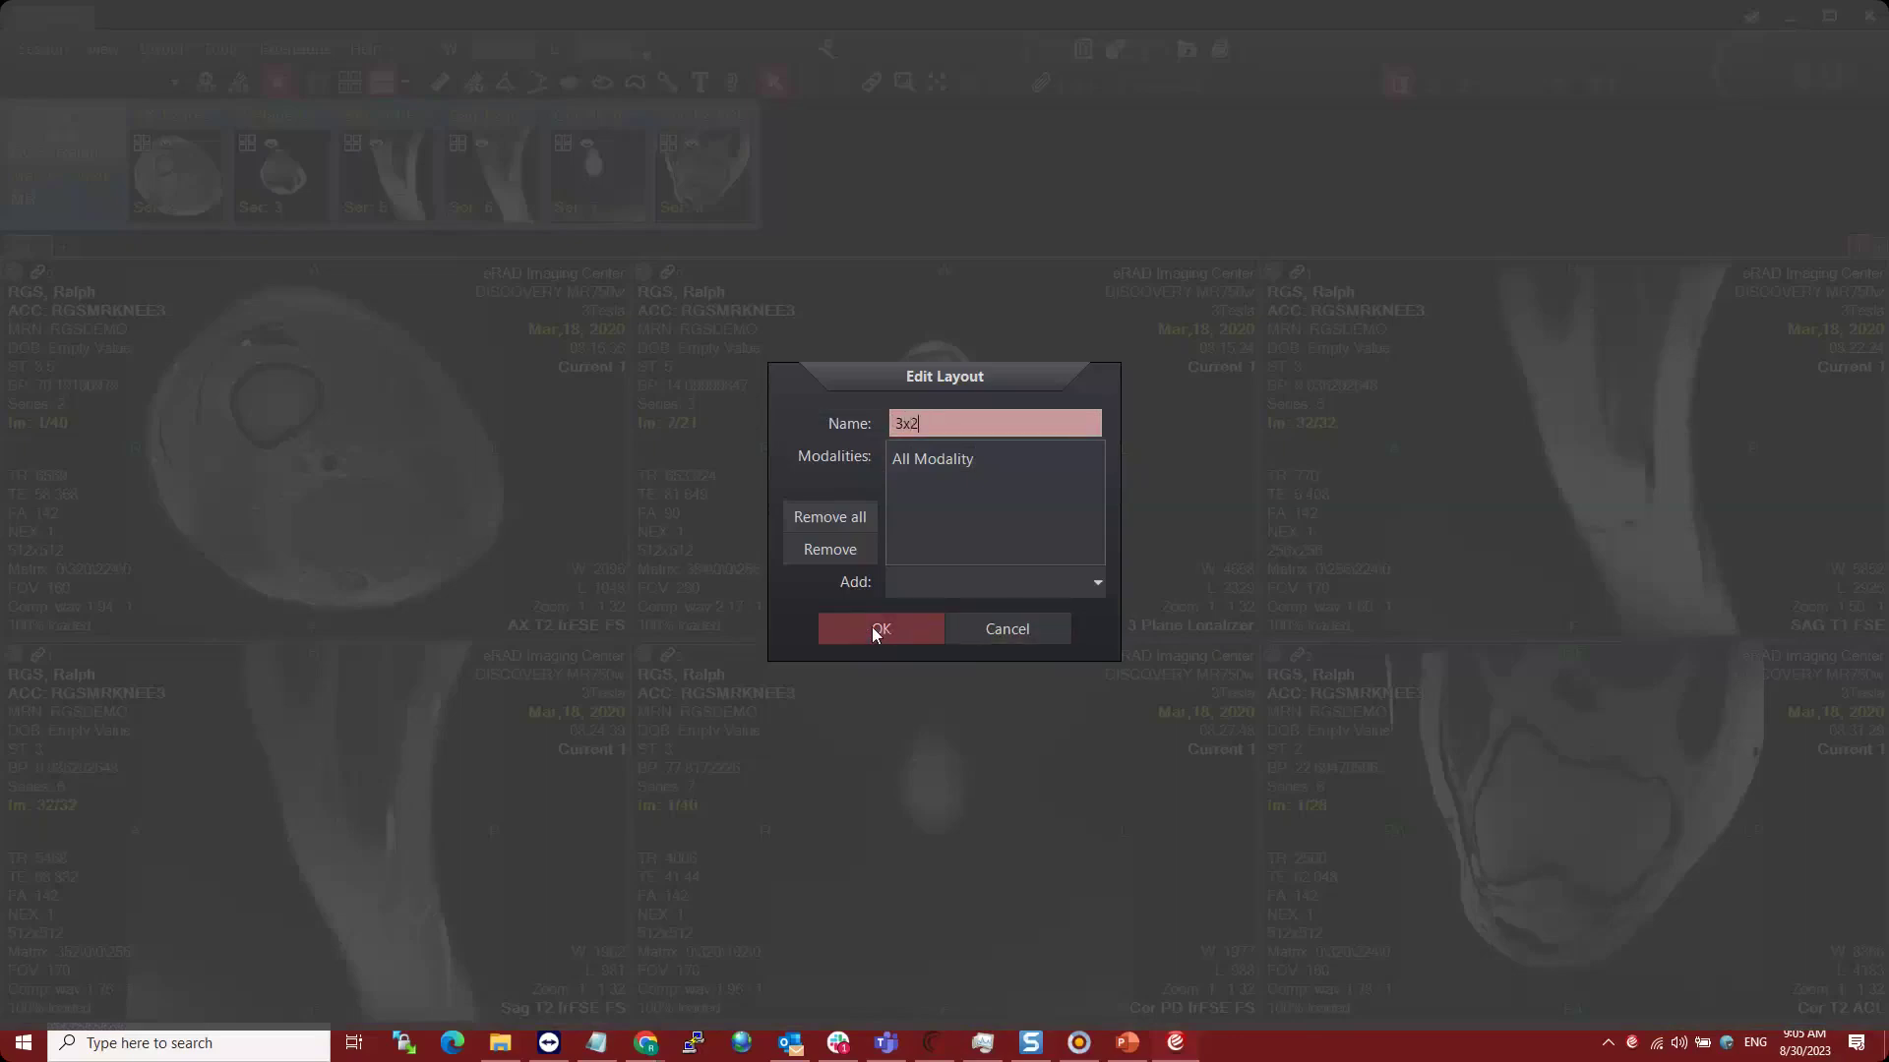
click(879, 630)
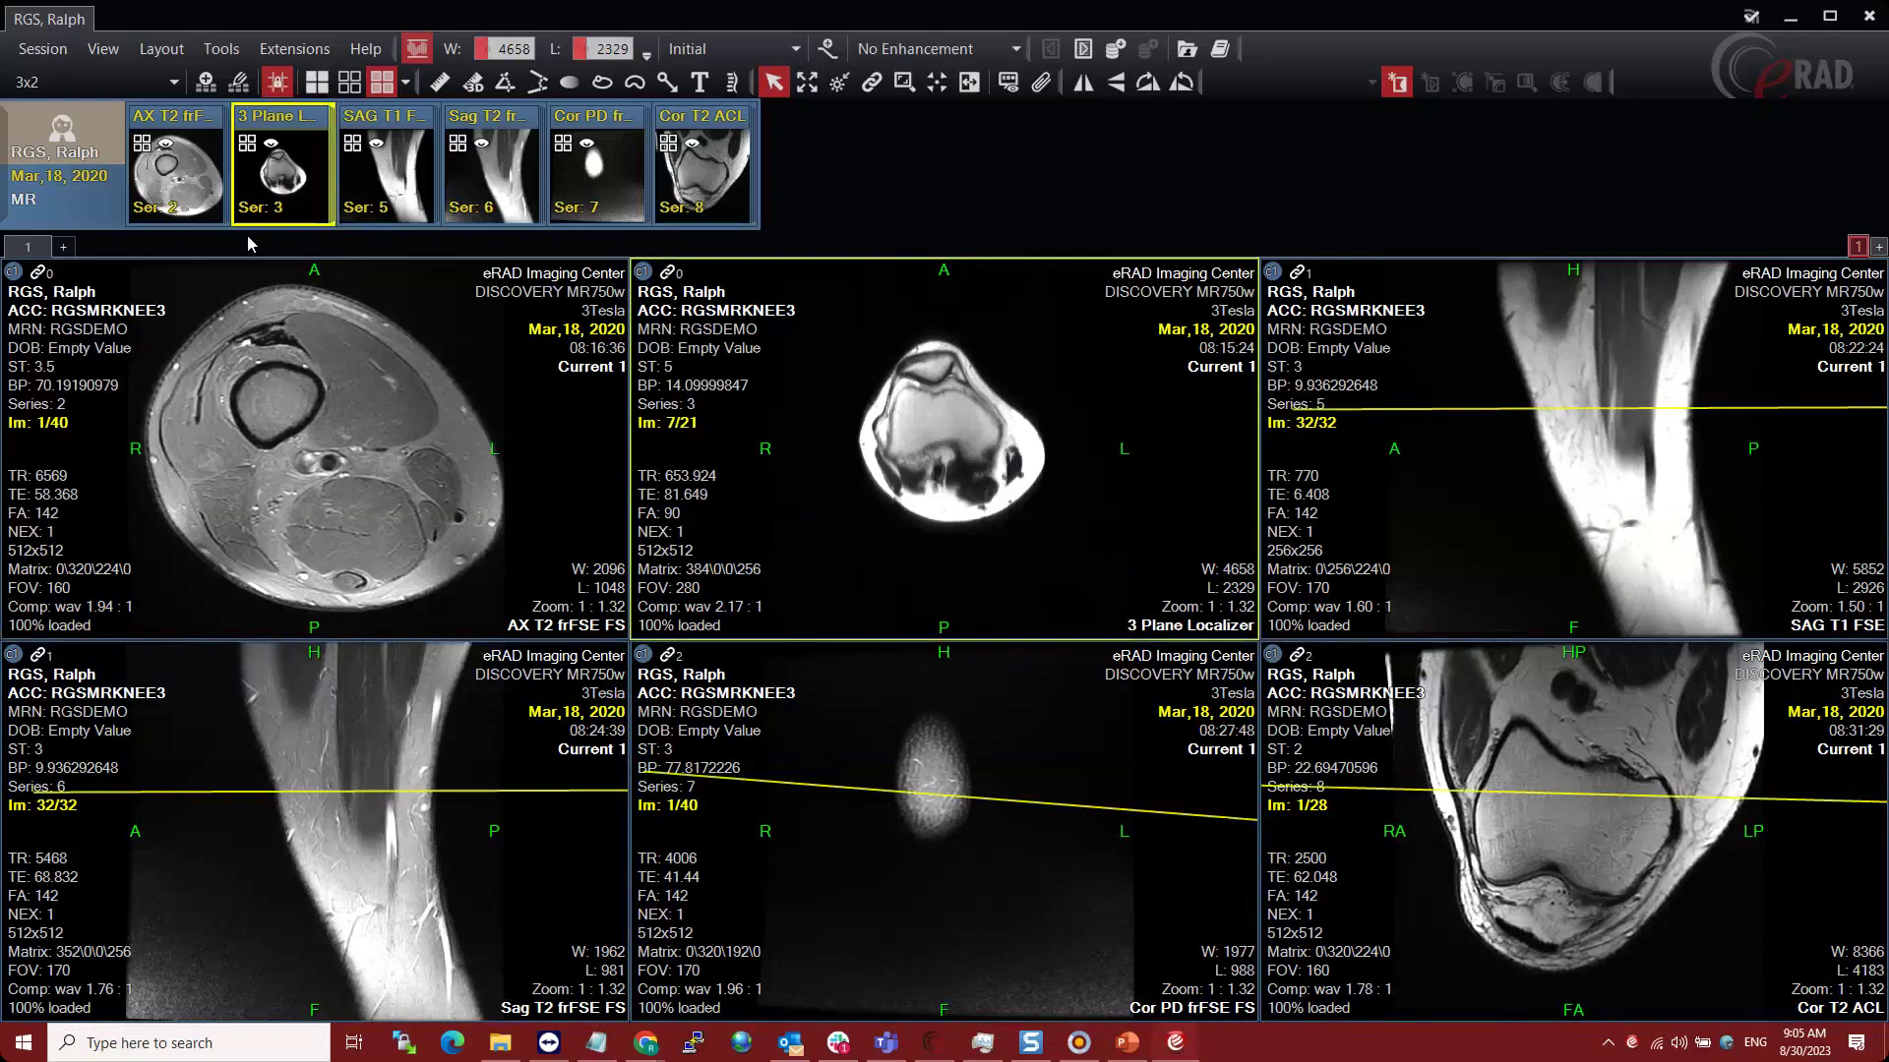
- Open the hanging protocol's study loading settings for MR and go to the Default hanging protocol option
click(240, 55)
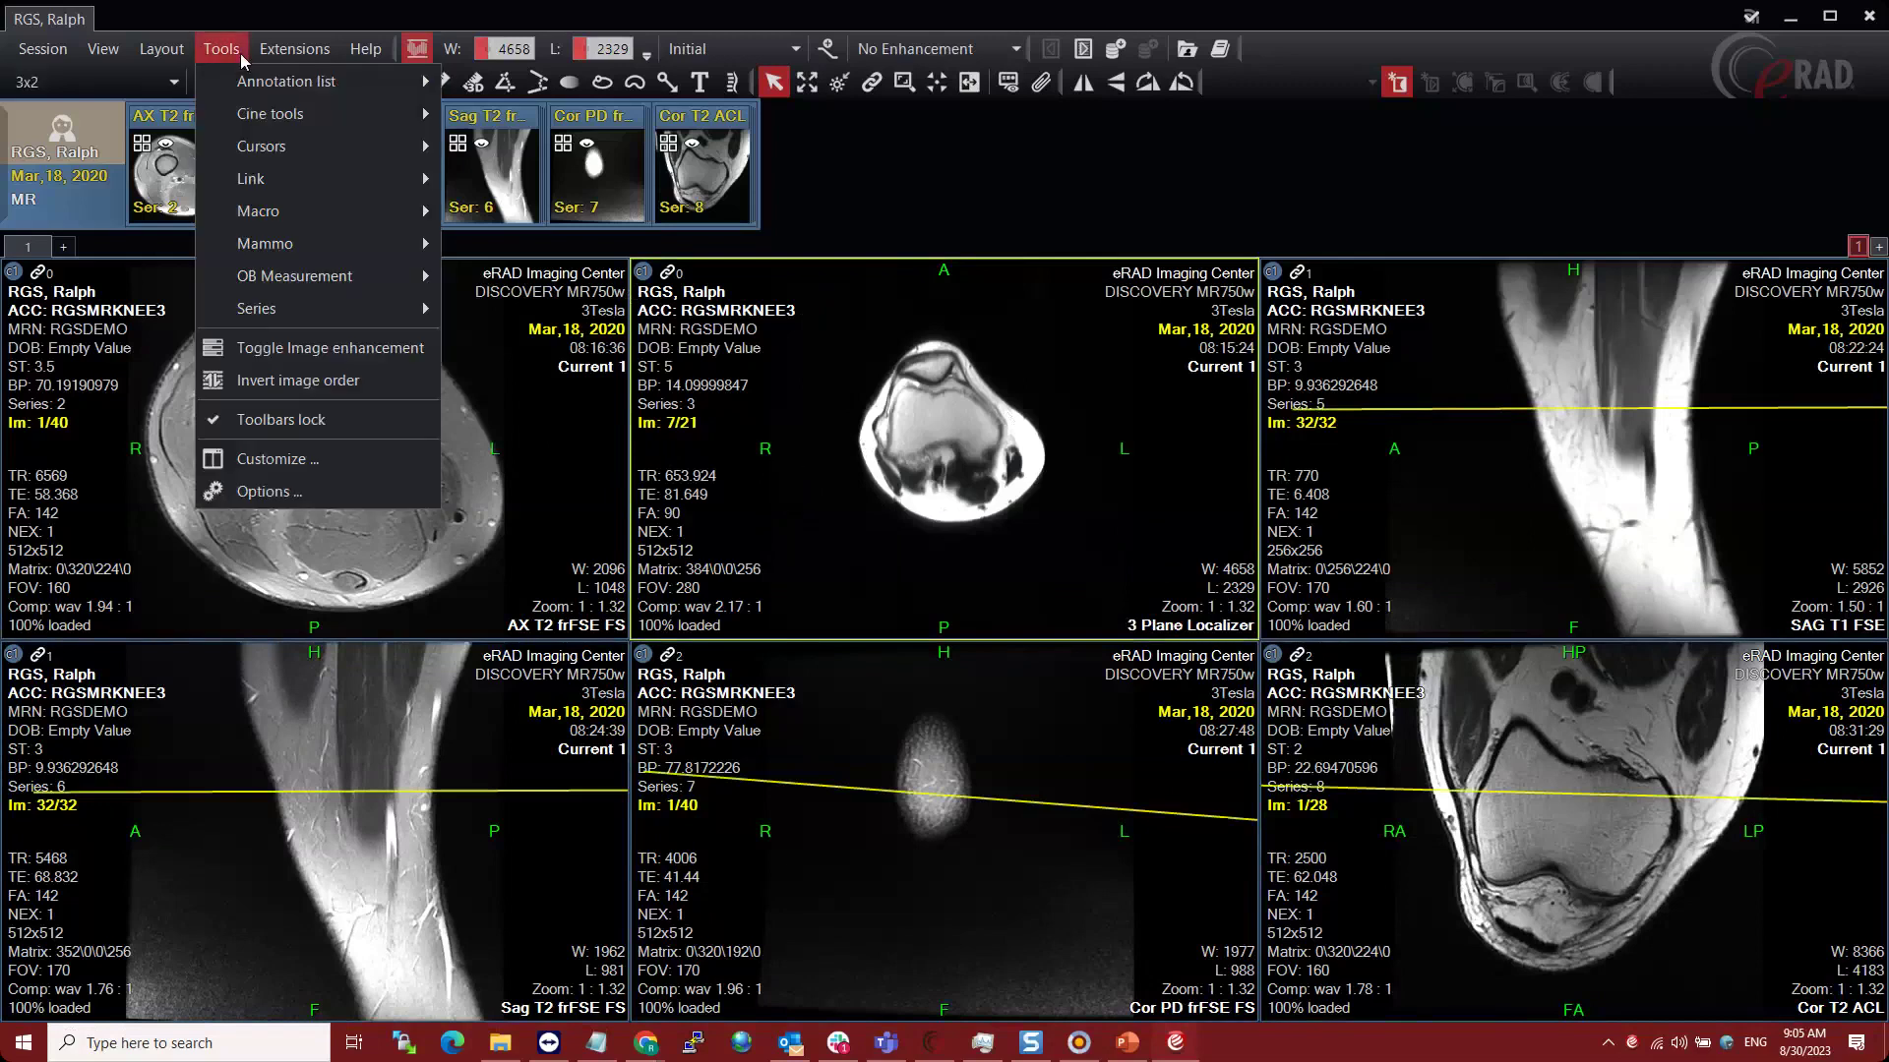
click(302, 492)
click(568, 653)
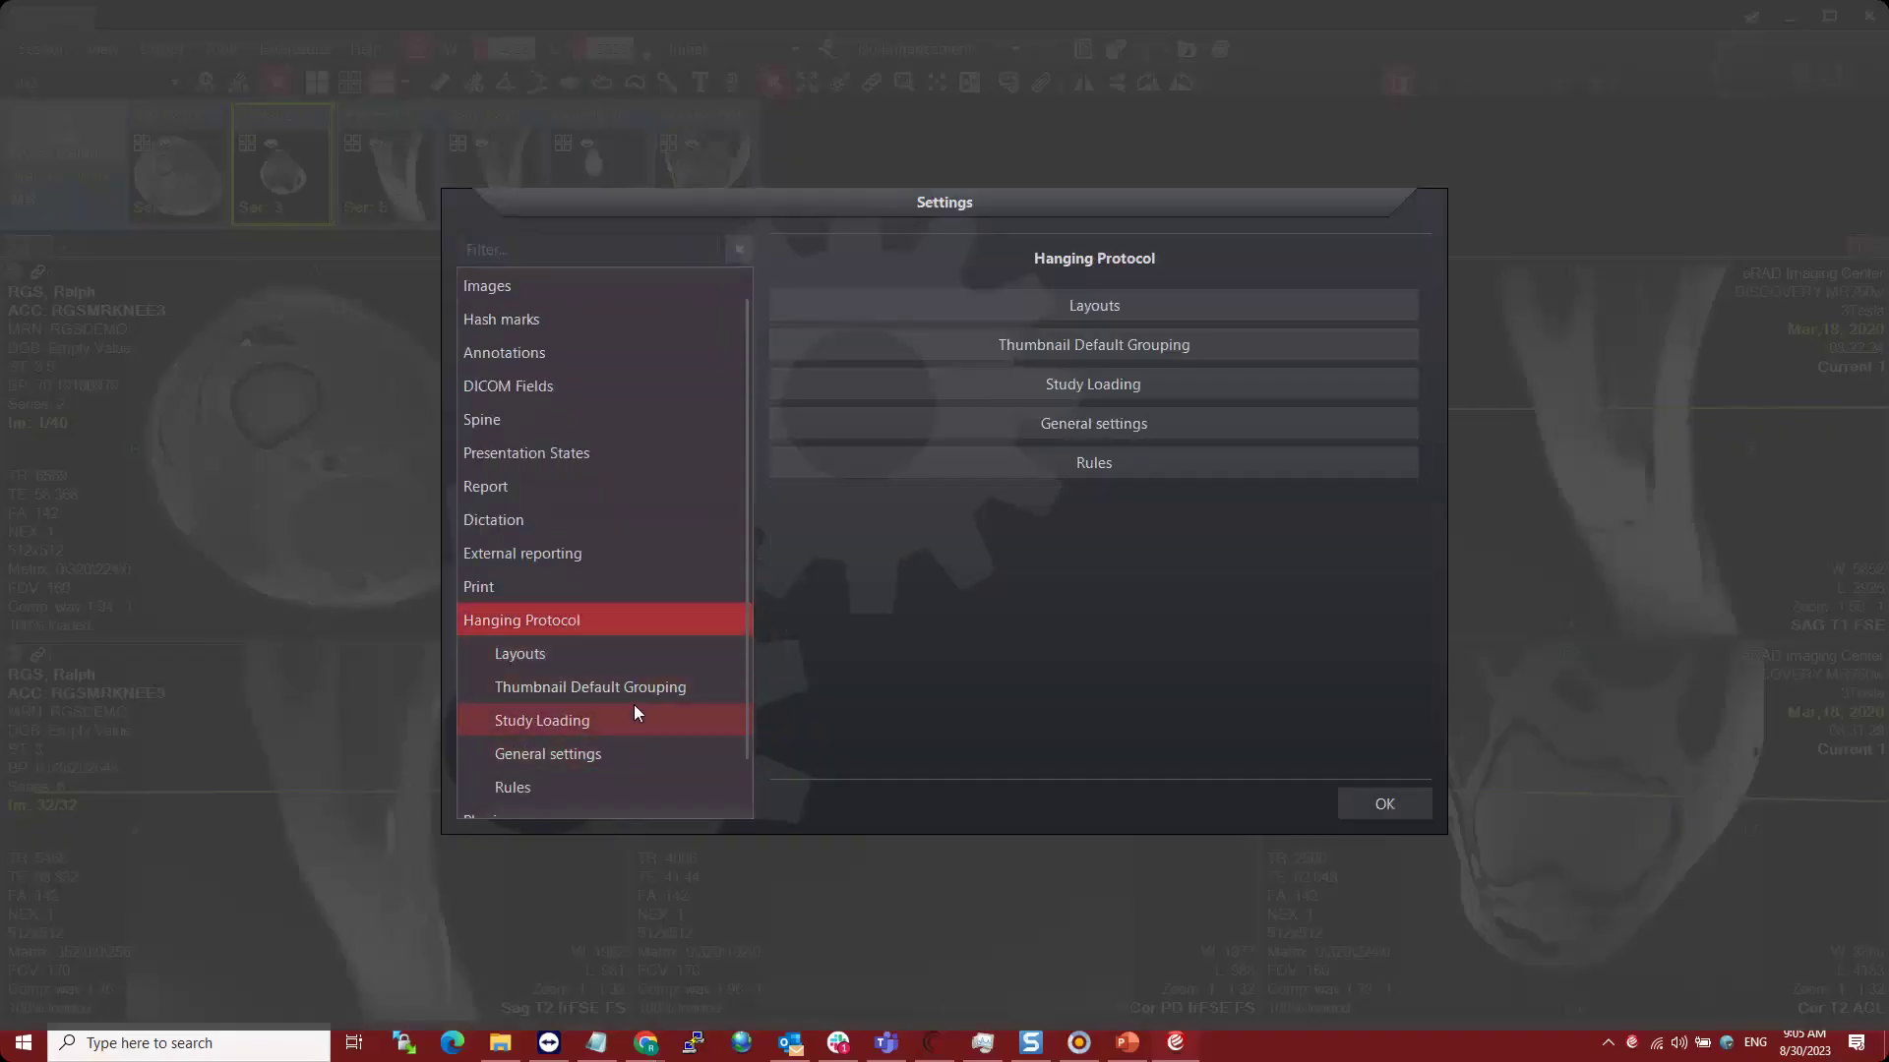
scroll(633, 704, down, 2)
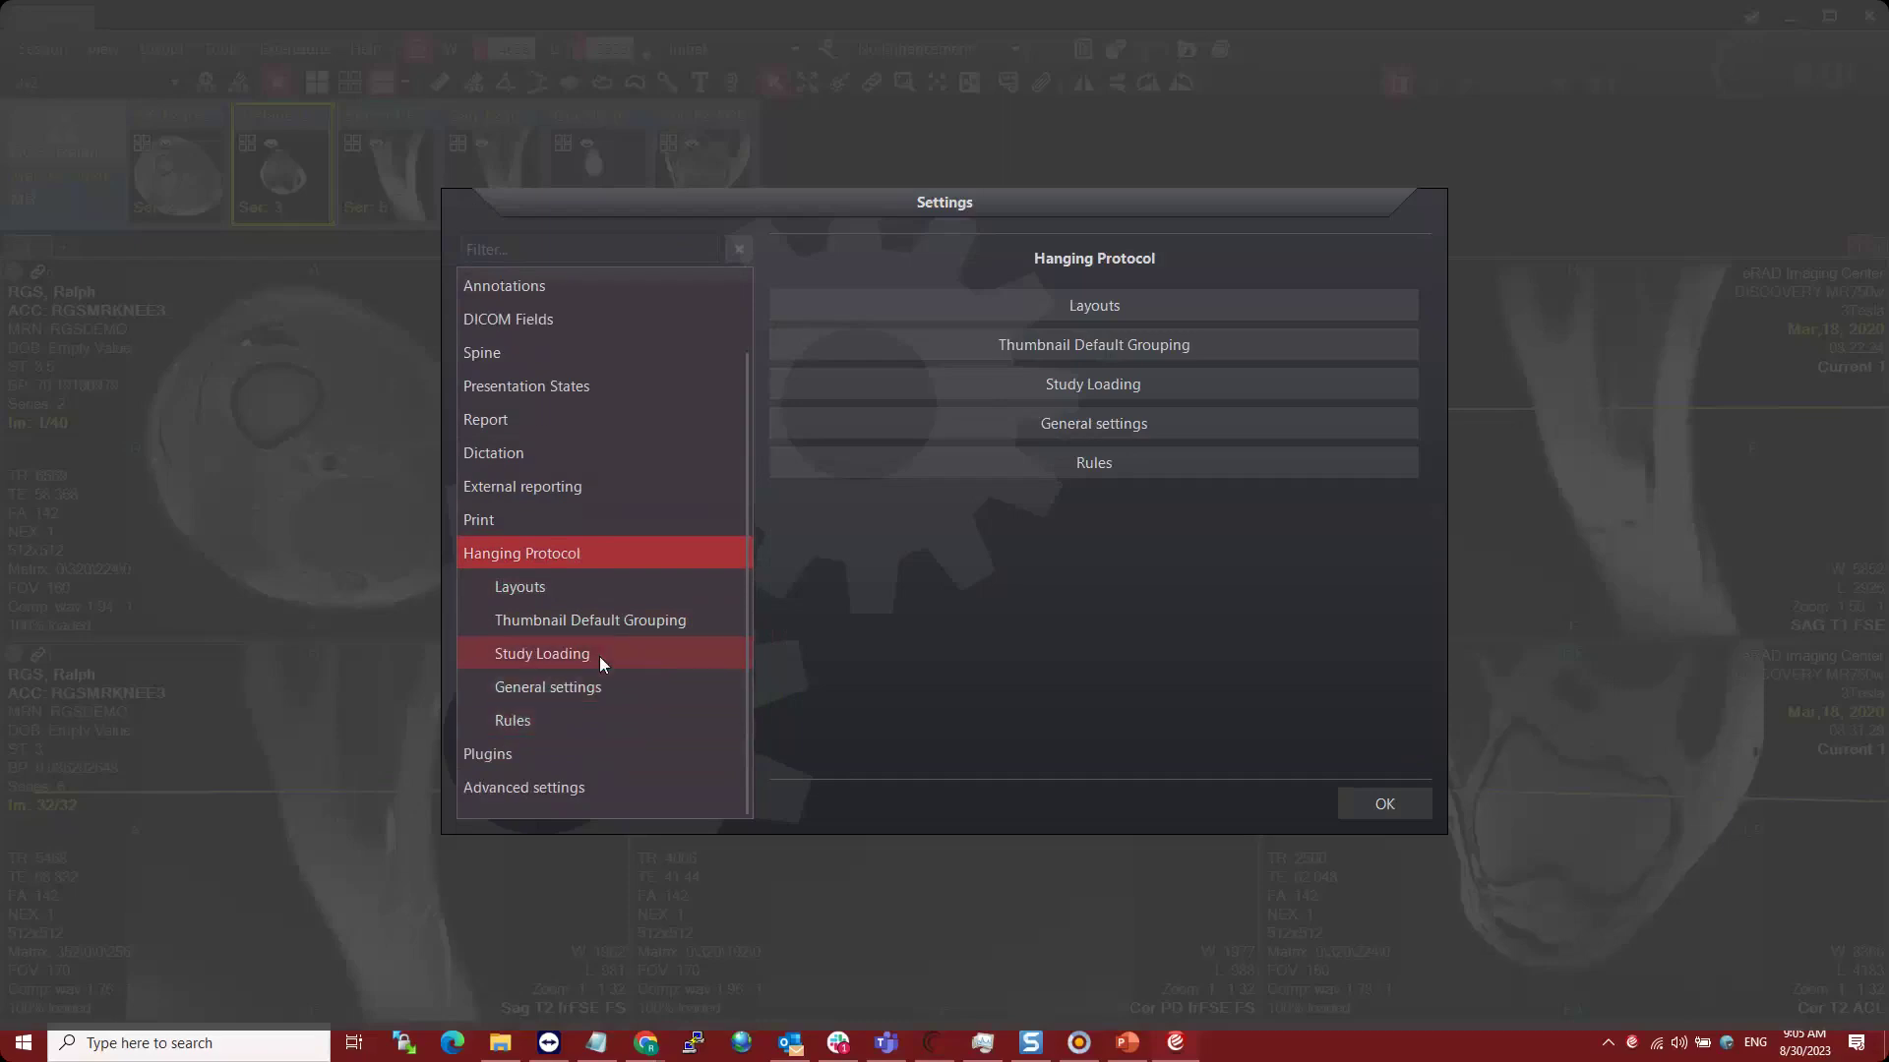
click(603, 664)
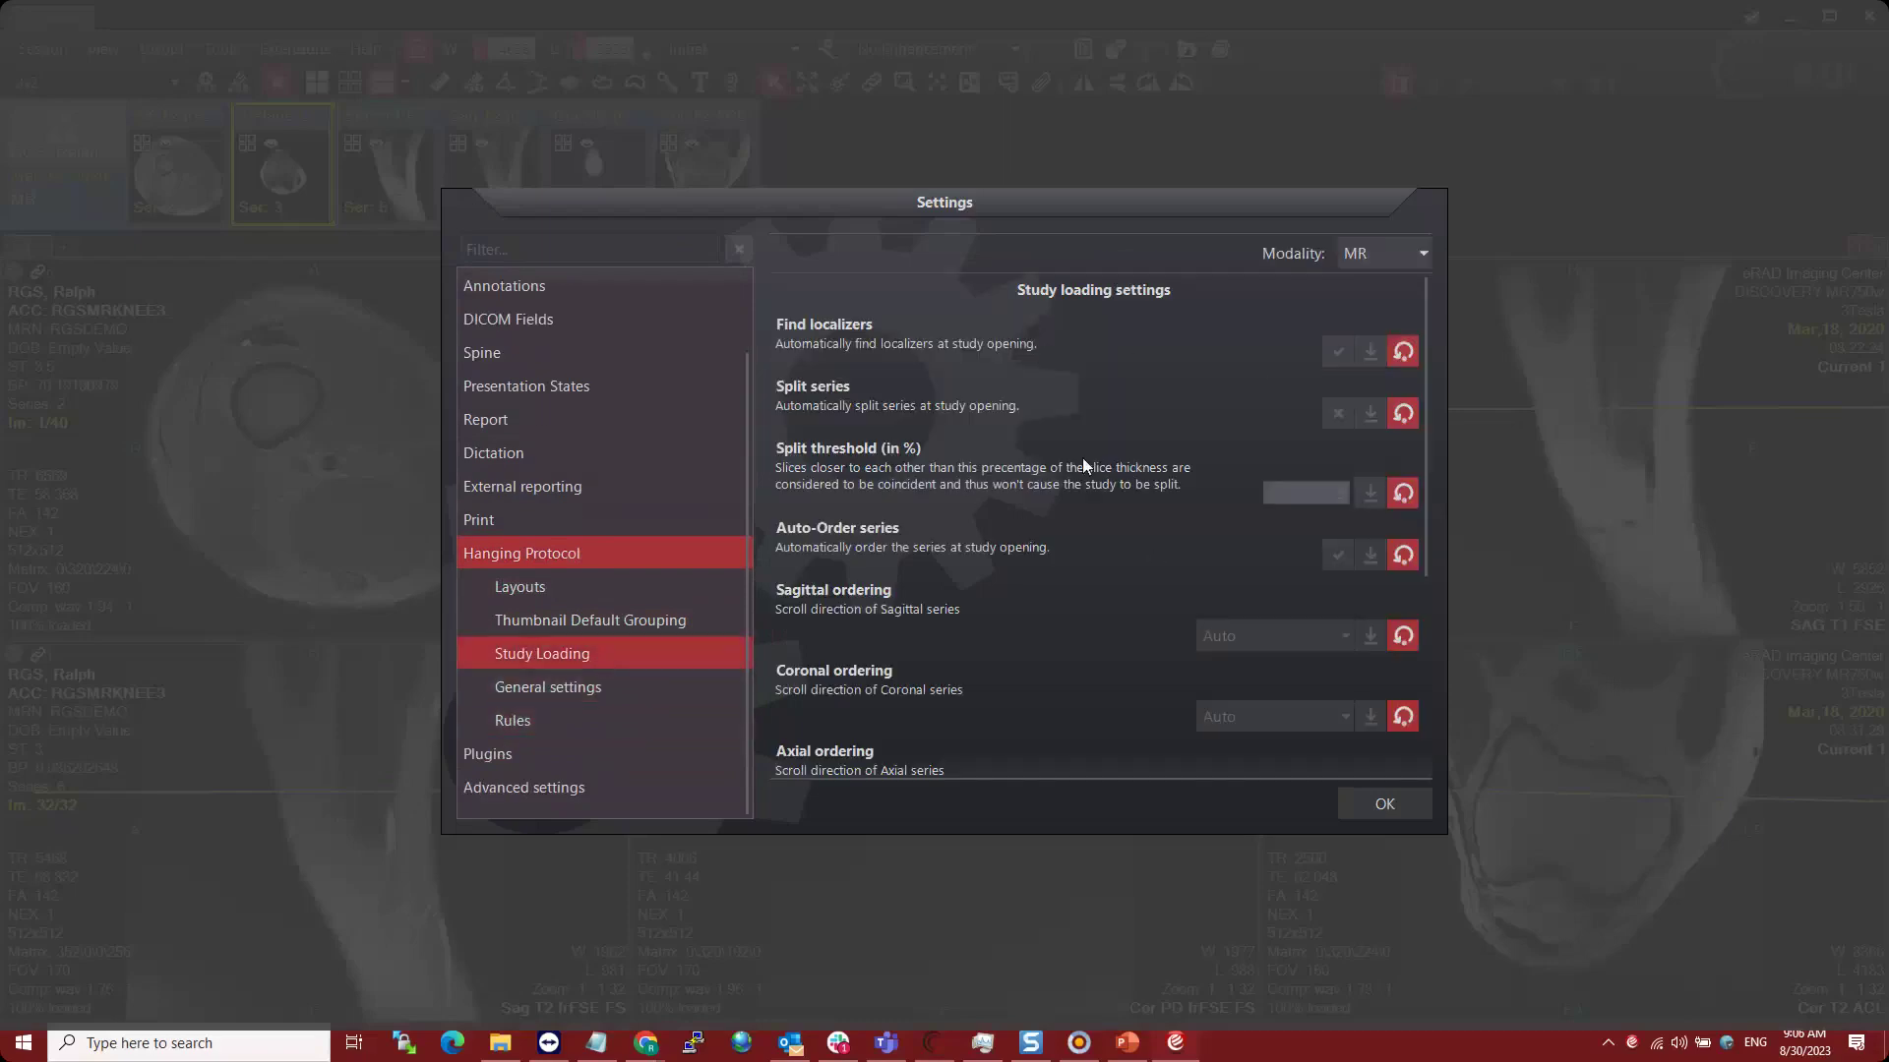
scroll(1082, 467, down, 5)
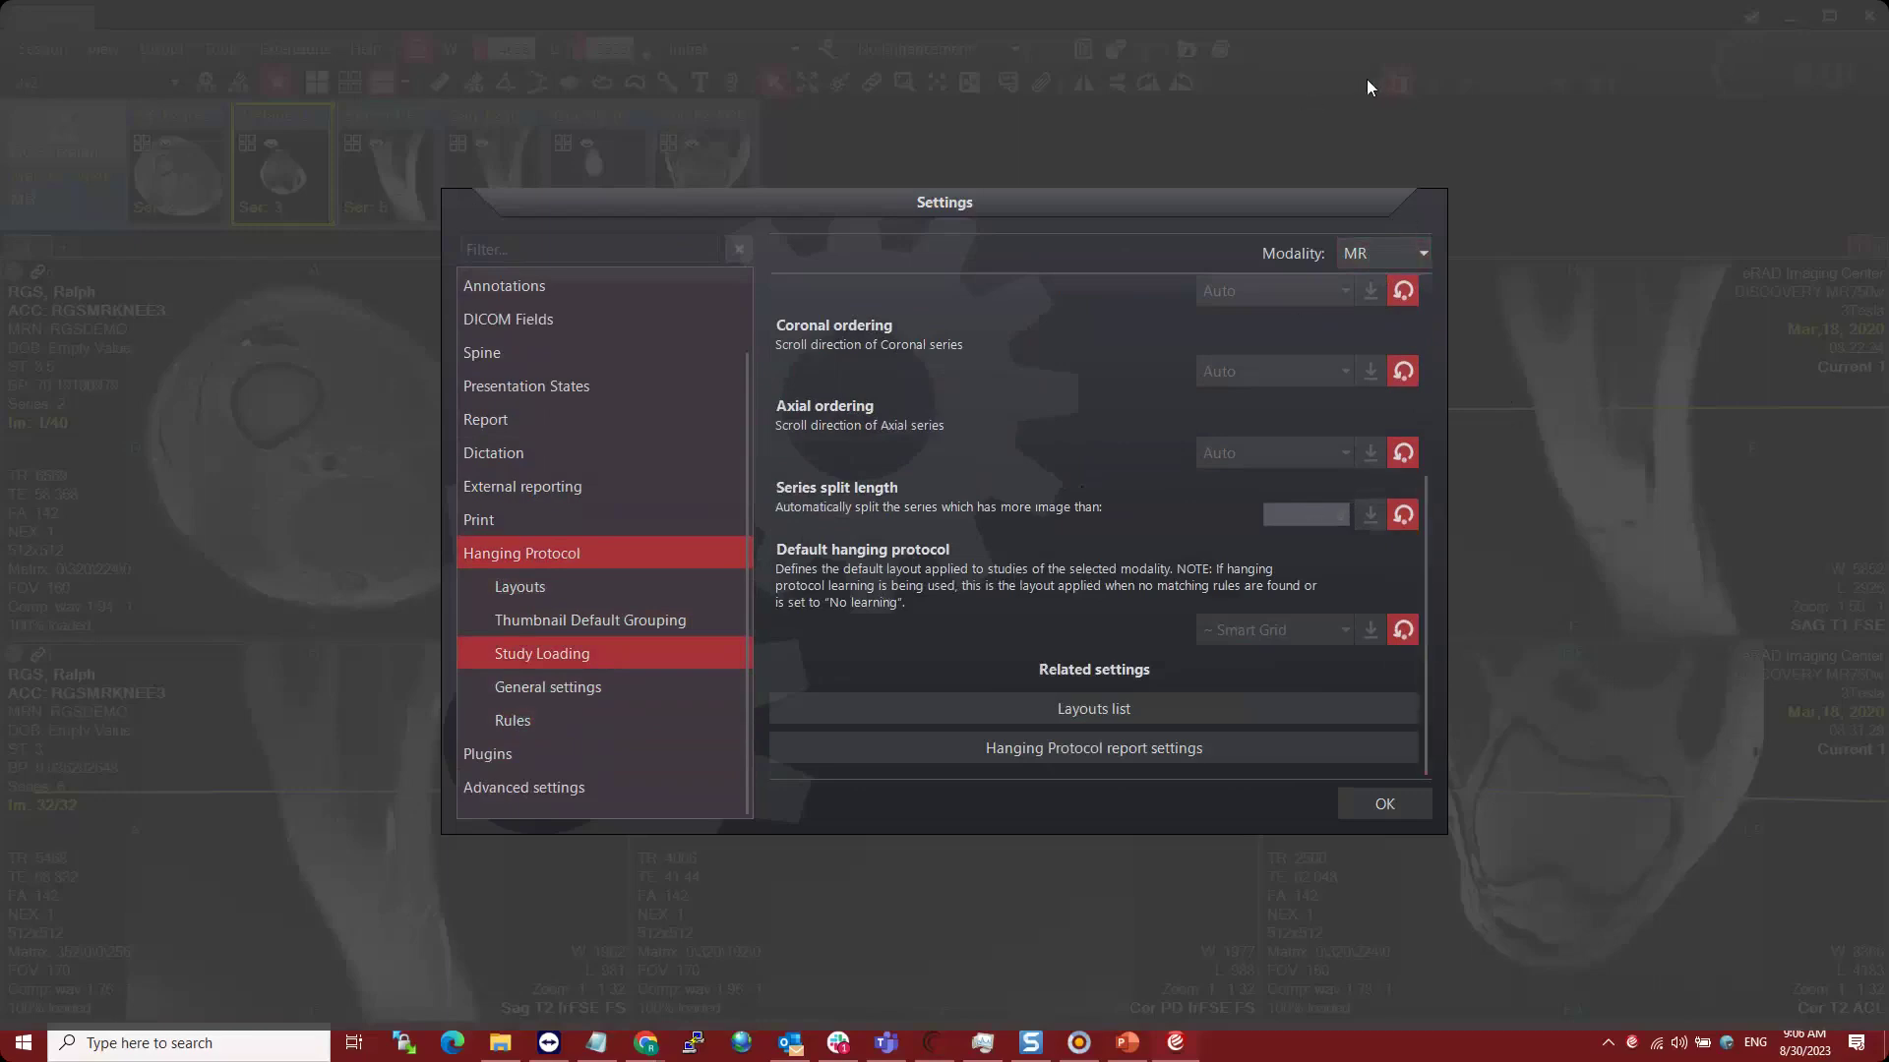
- Override the inherited Default hanging protocol for MR studies and set it to 3x2
click(1403, 631)
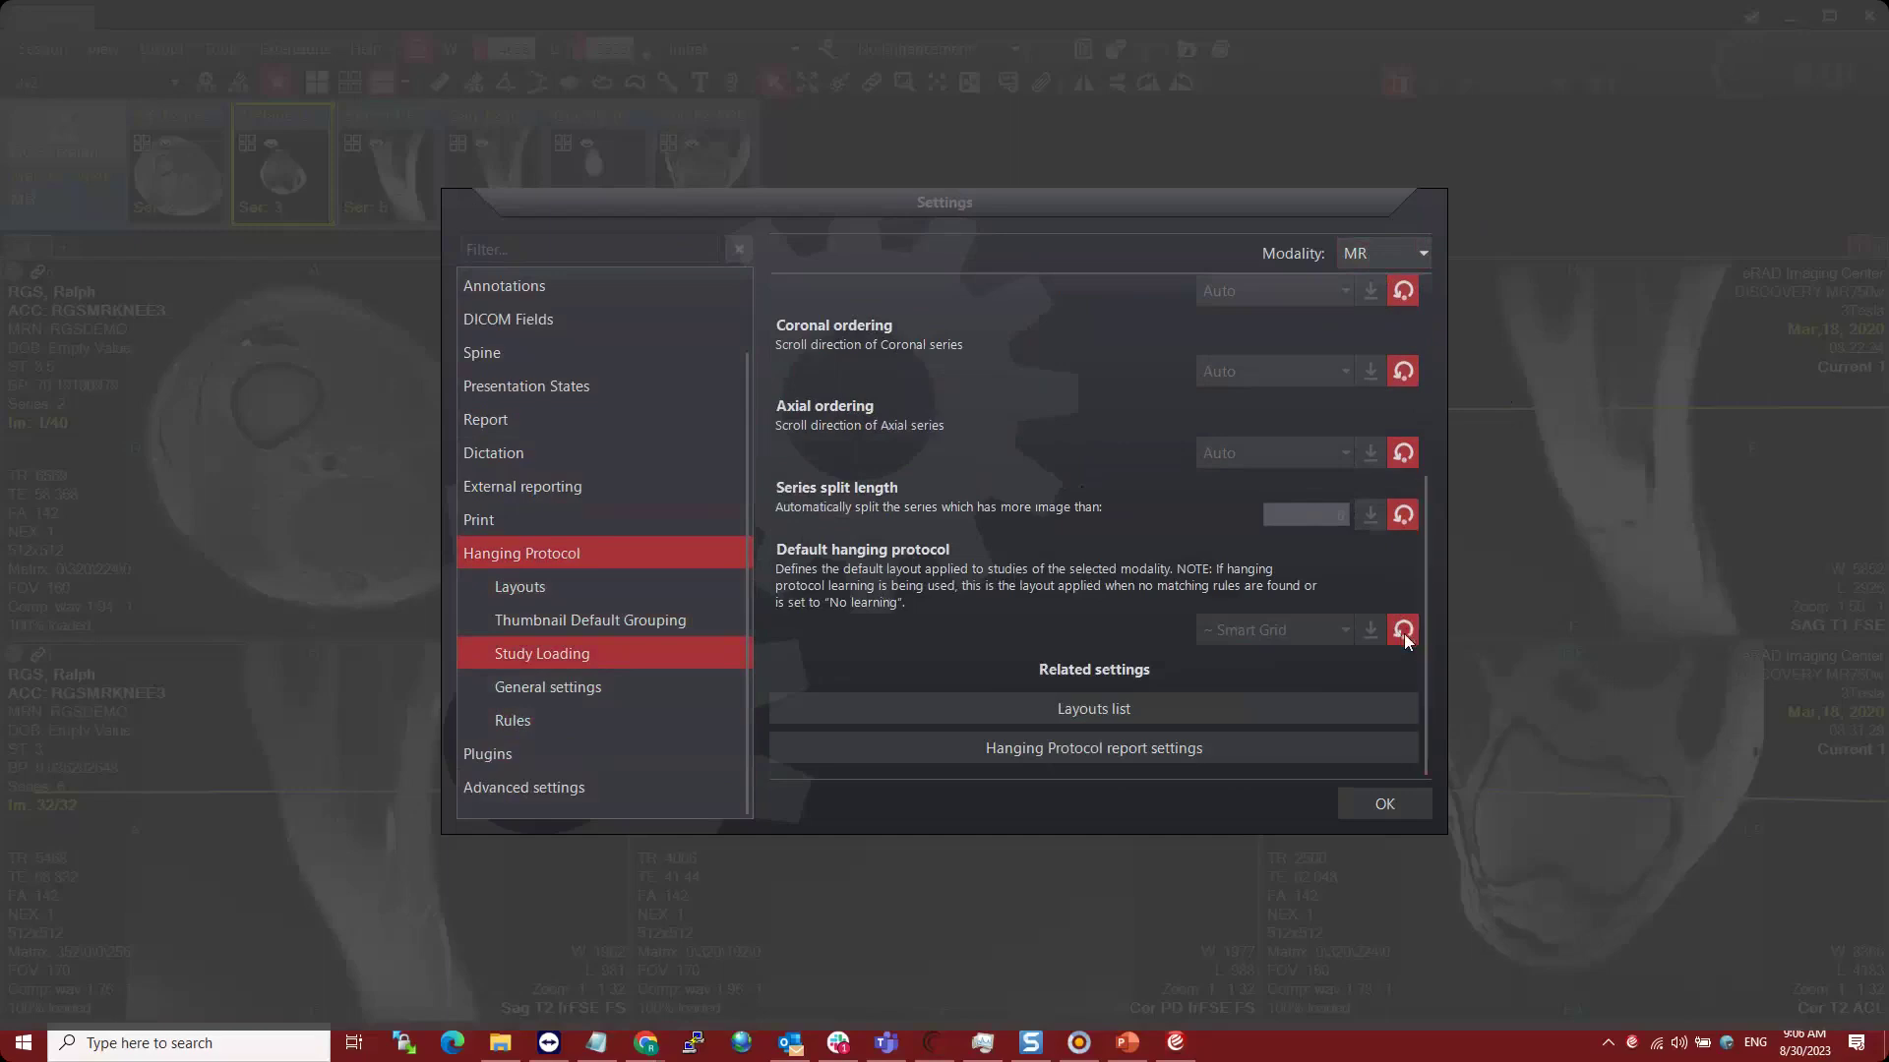
click(1347, 633)
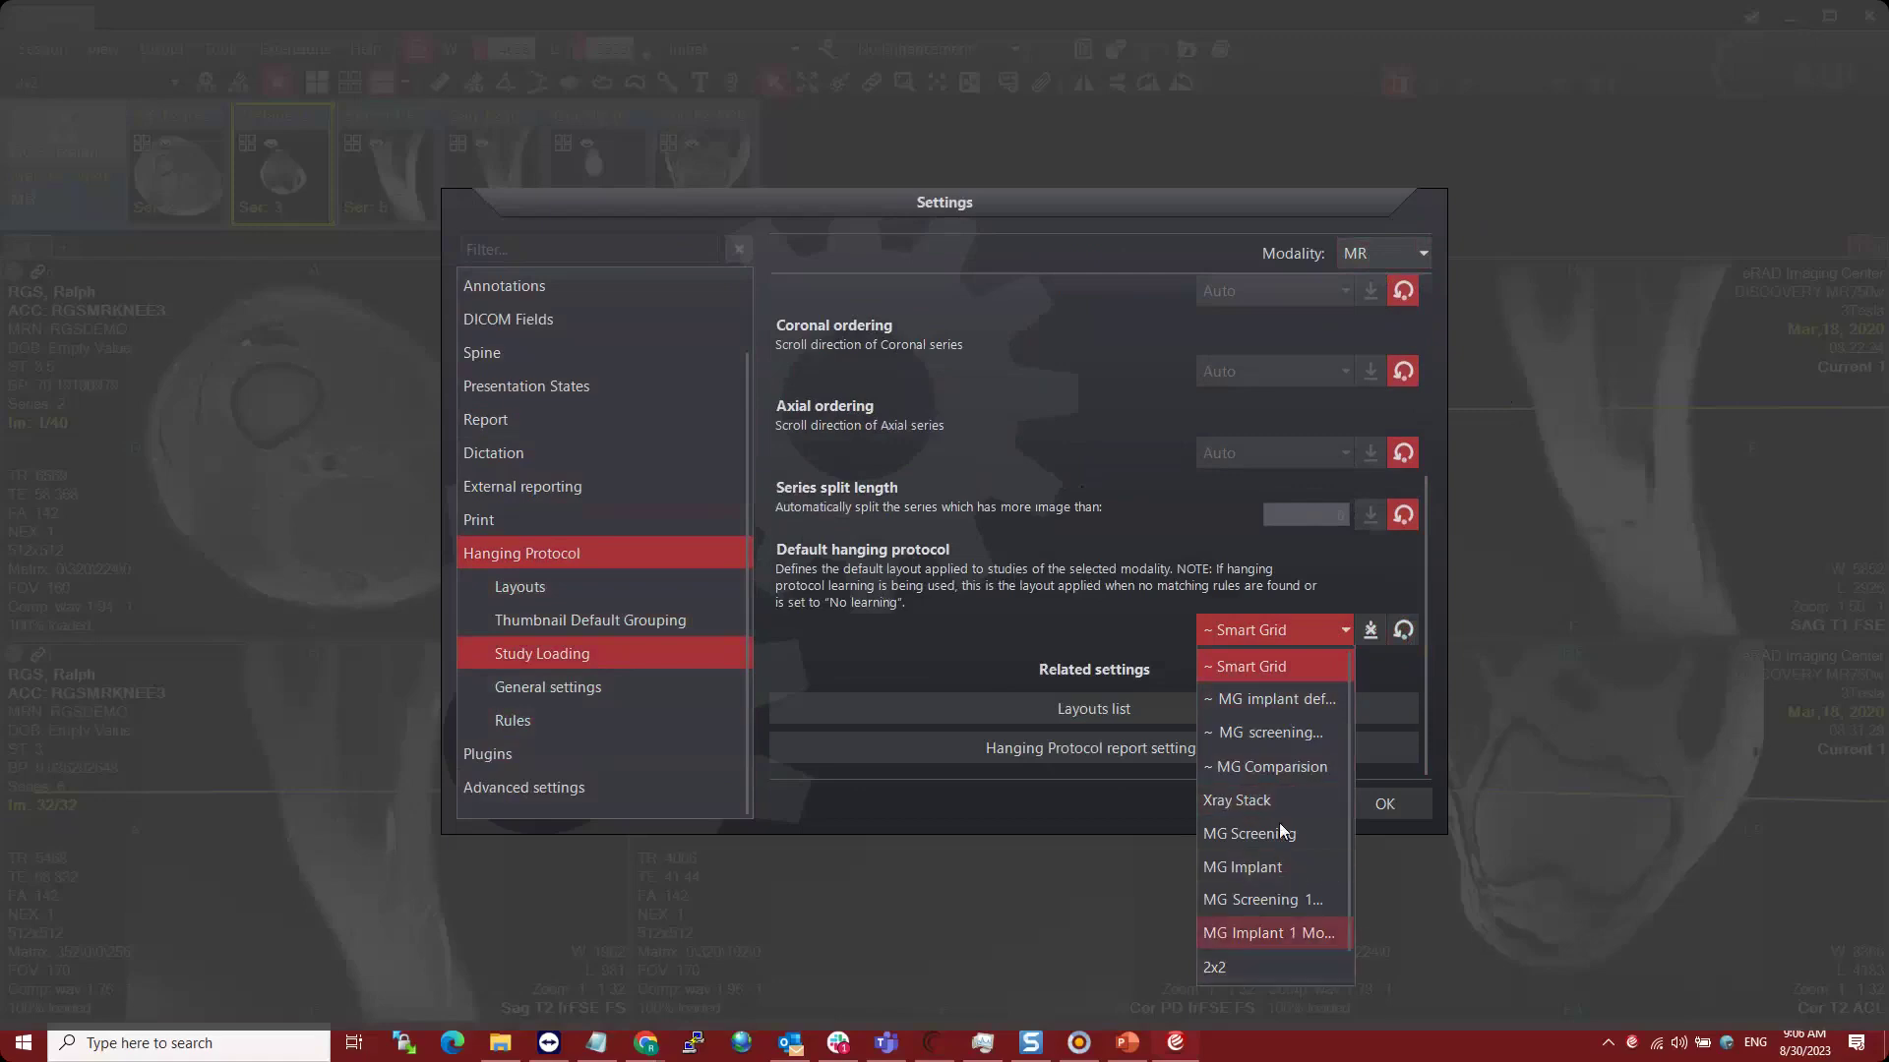
scroll(1306, 748, down, 1)
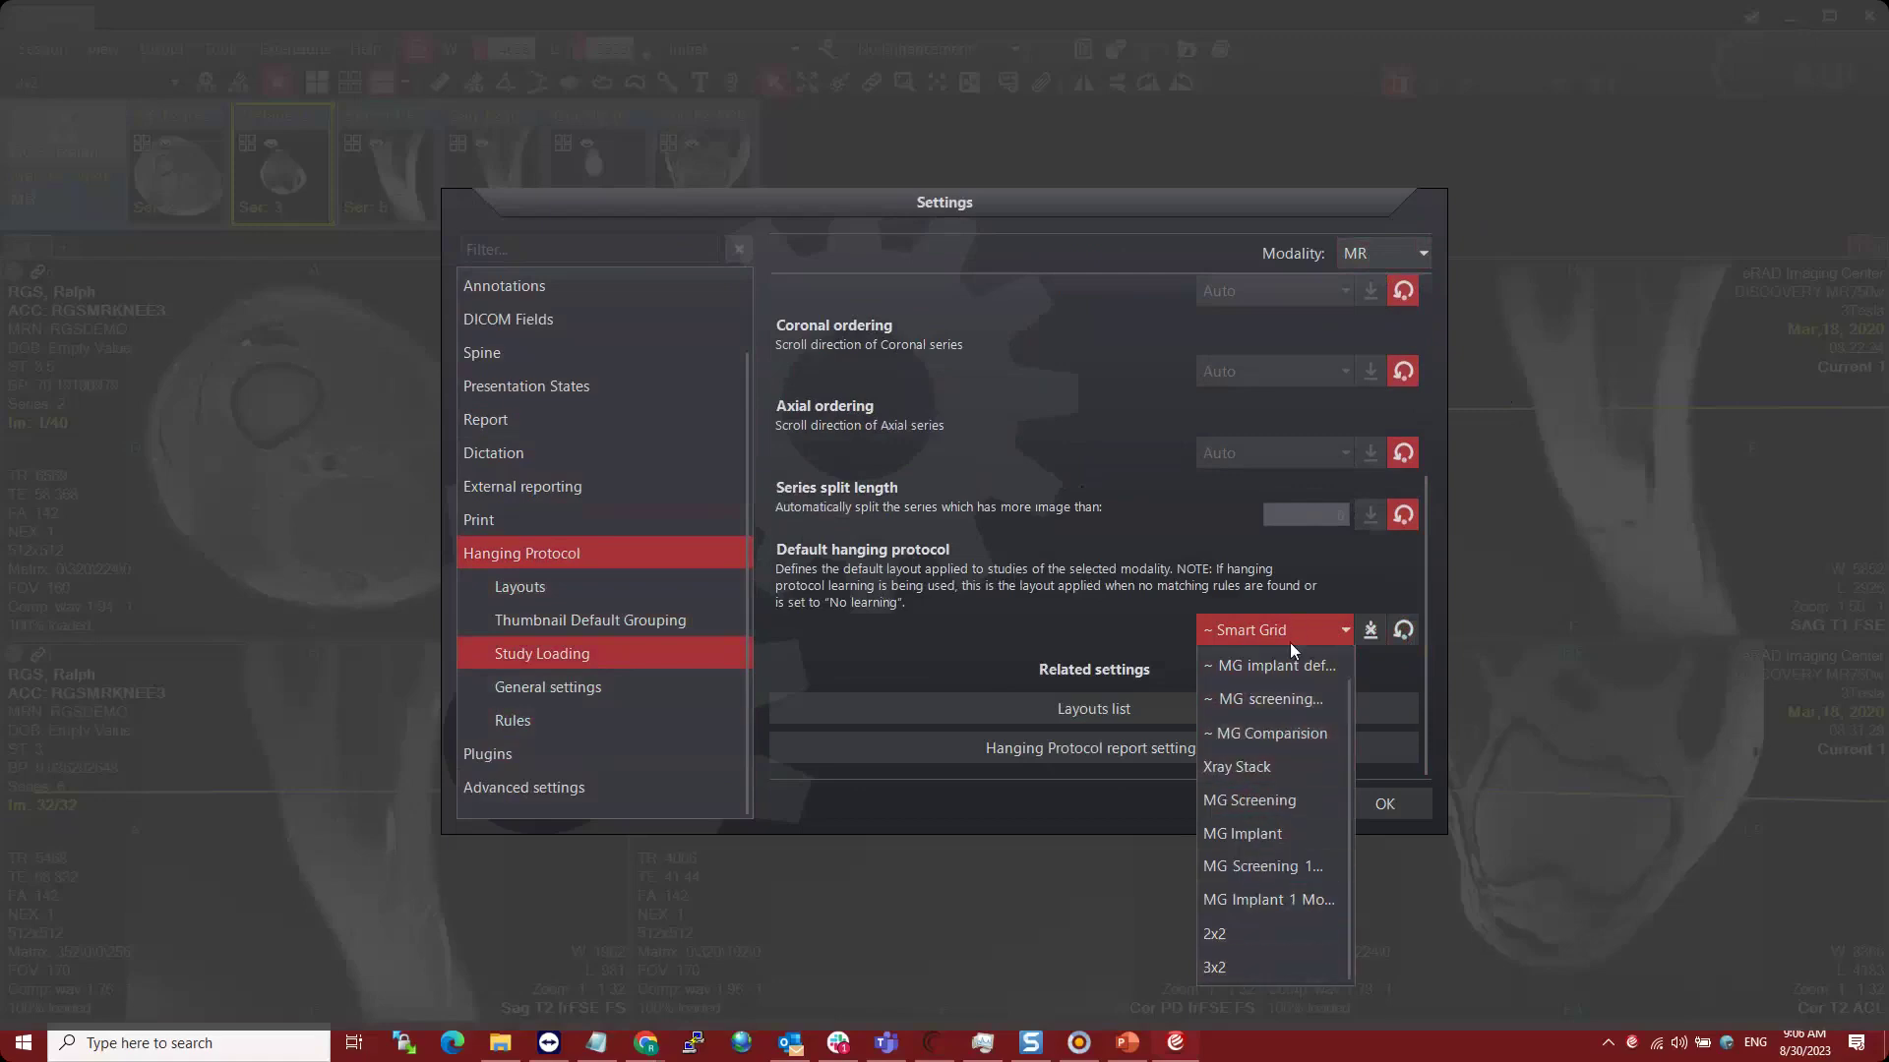
scroll(1279, 676, up, 1)
scroll(1279, 675, down, 1)
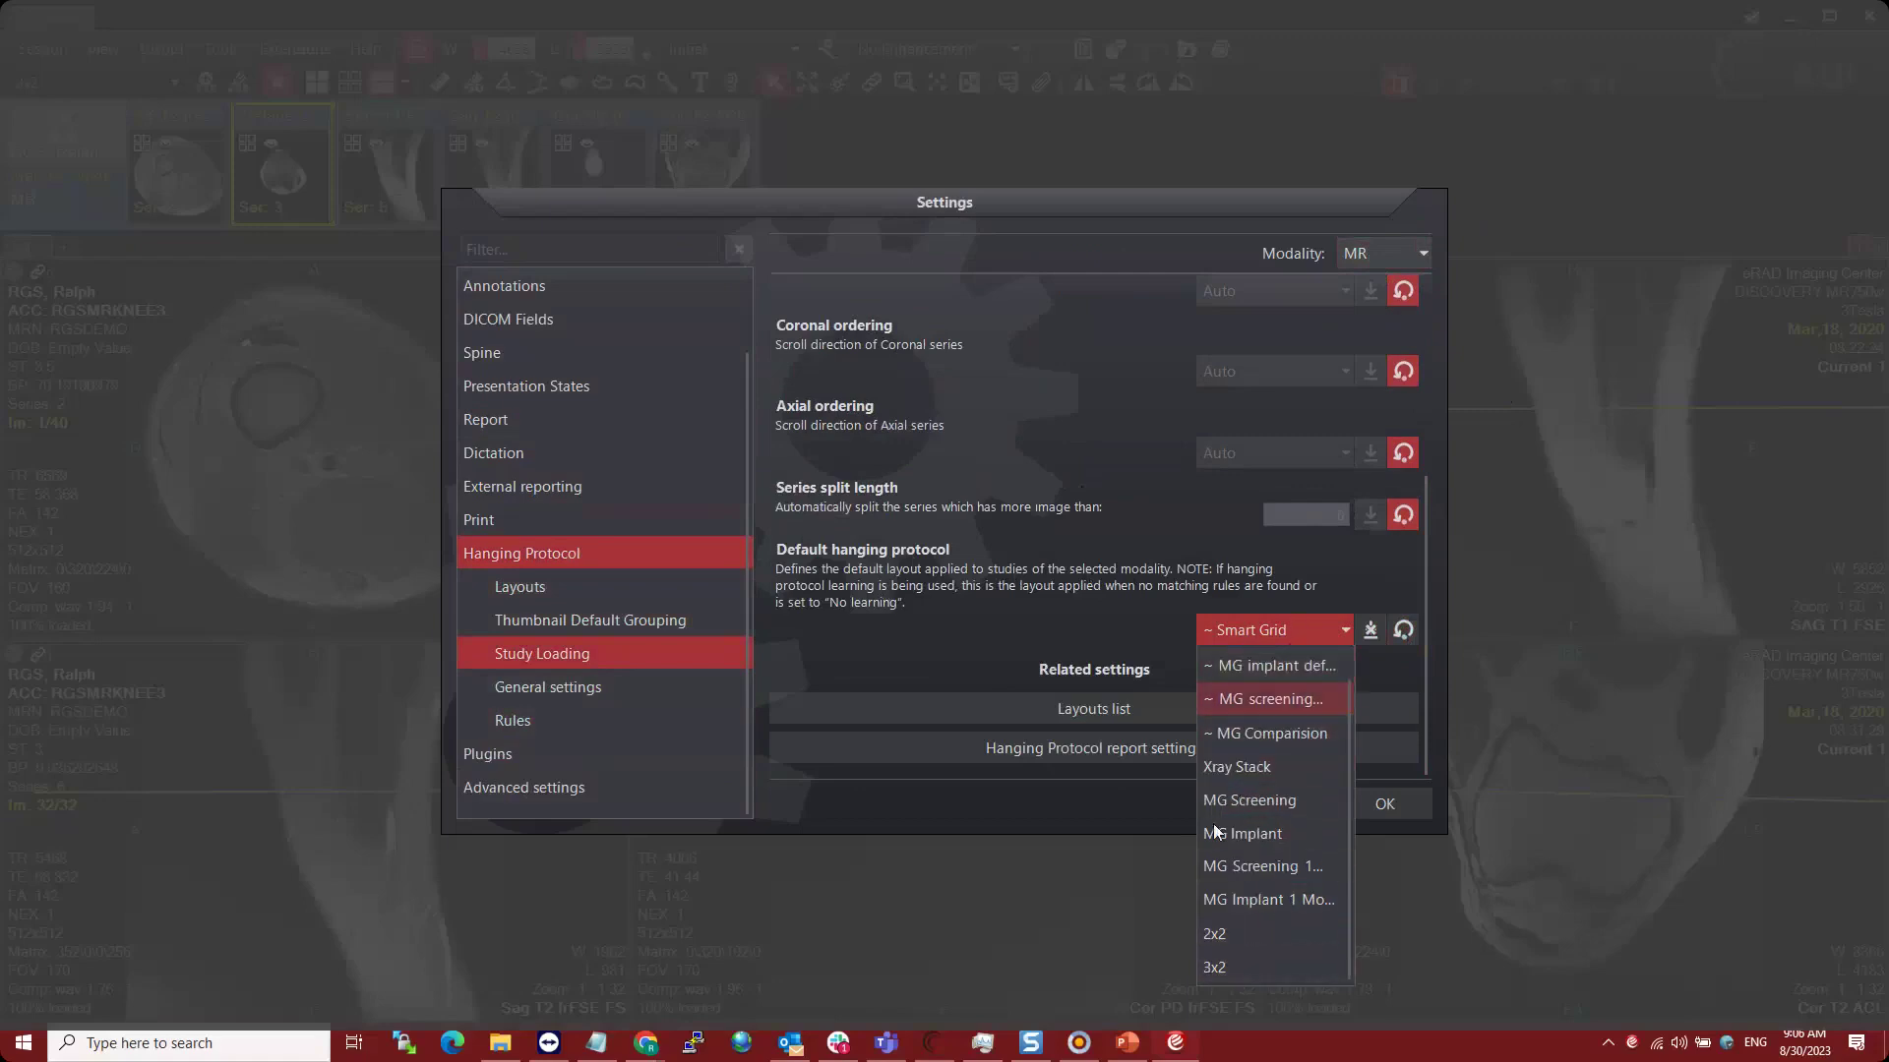
click(1247, 968)
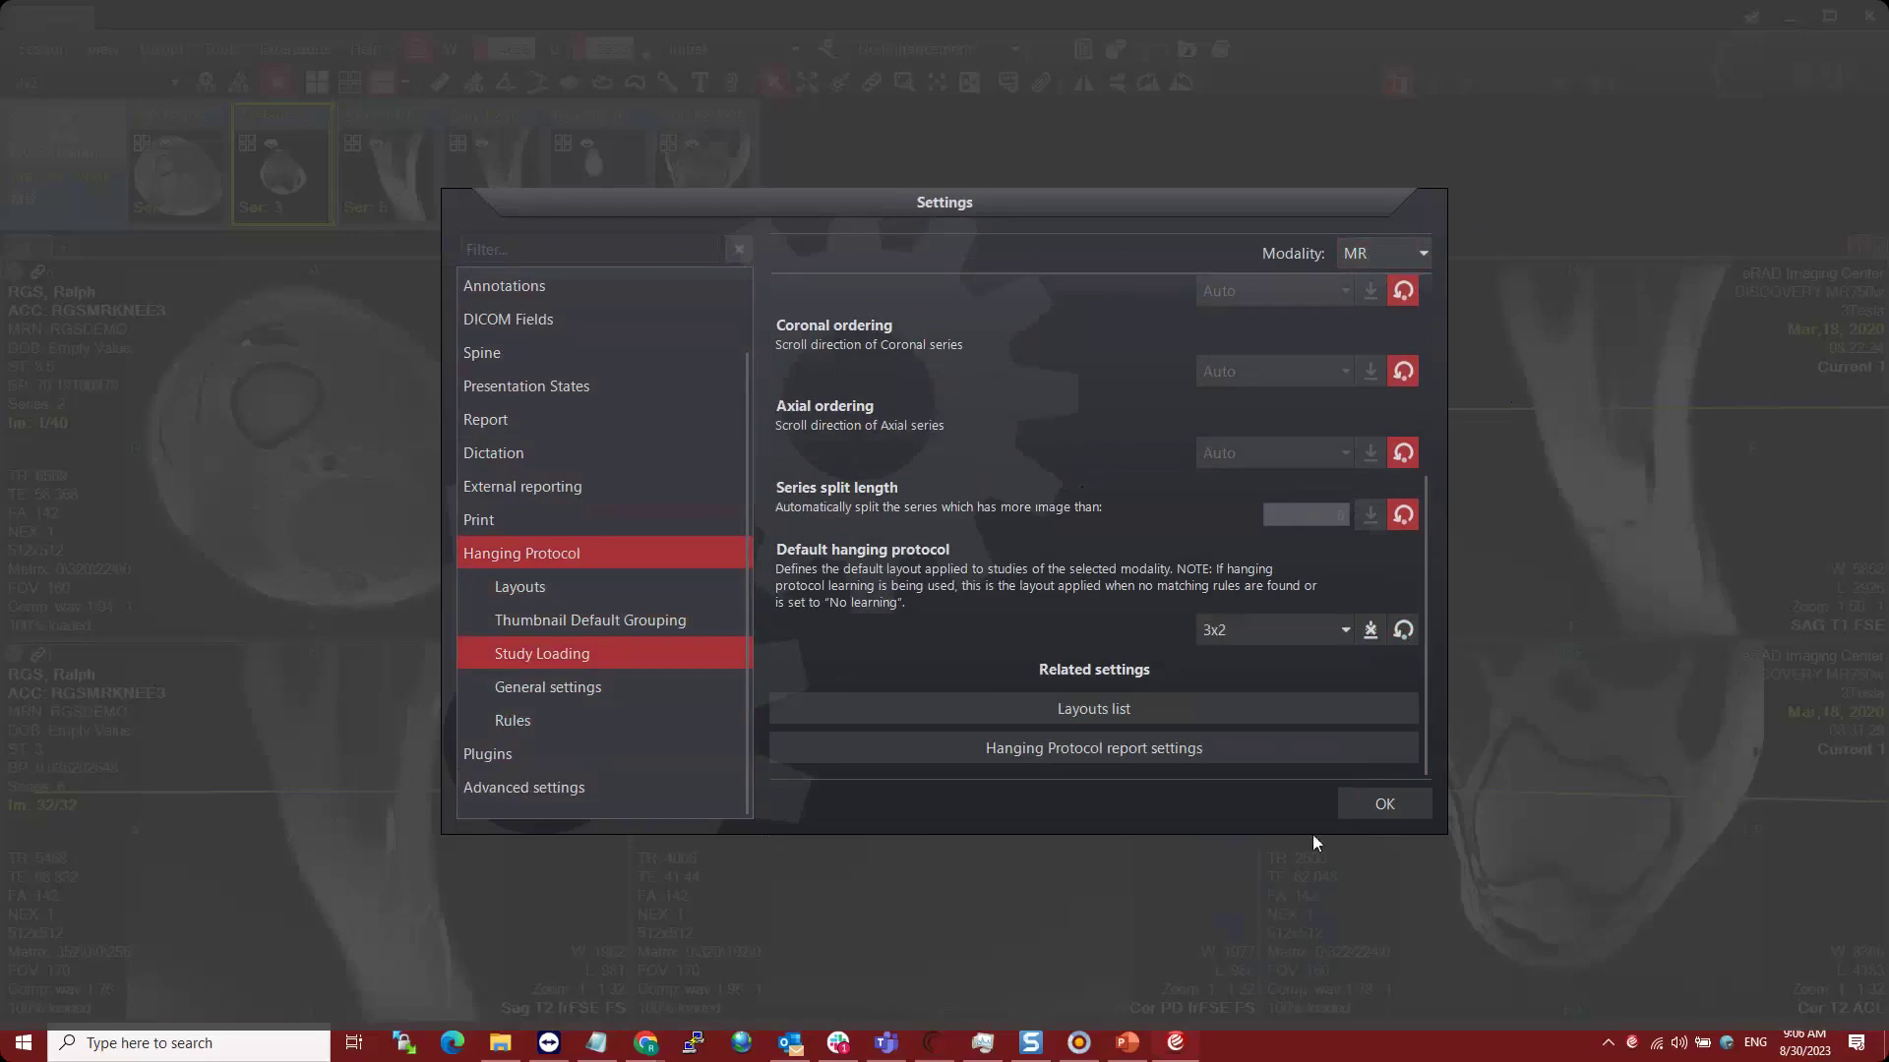
- Override the Default hanging protocol for CT studies with another saved layout and accept the settings
click(1423, 255)
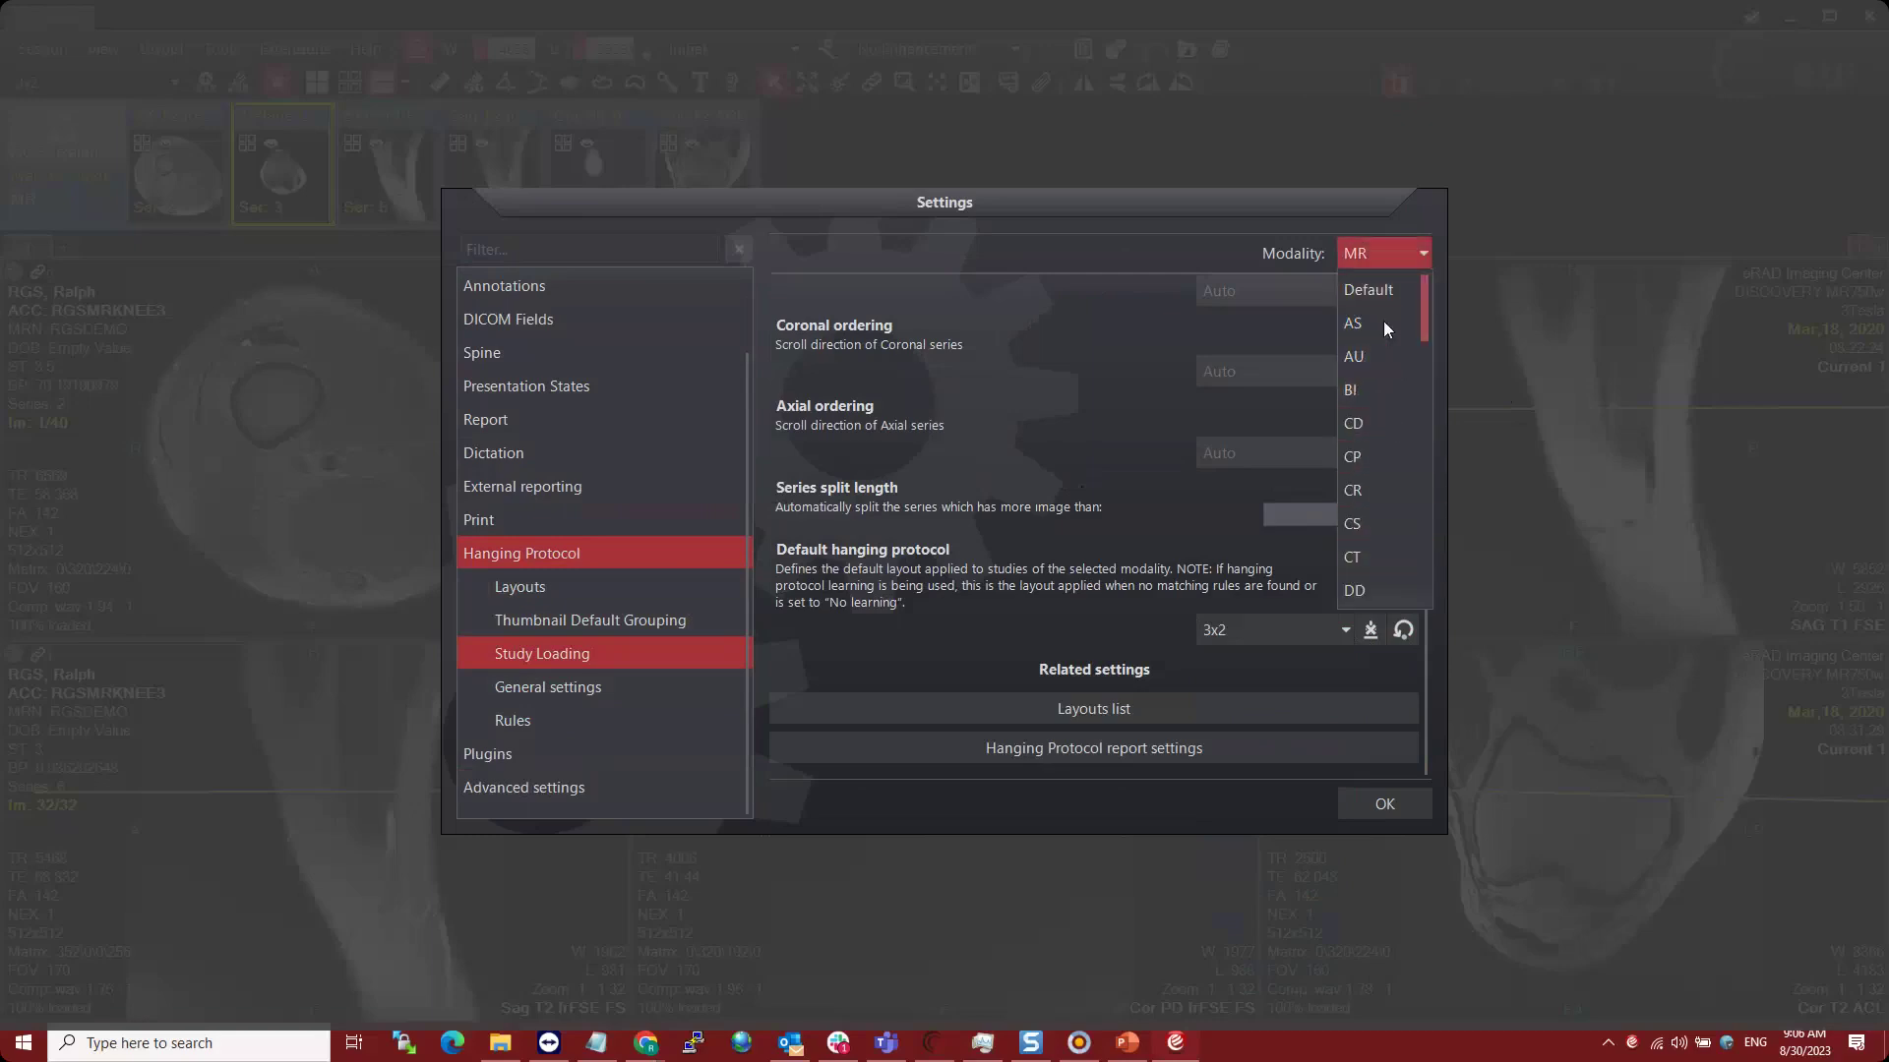
click(1363, 556)
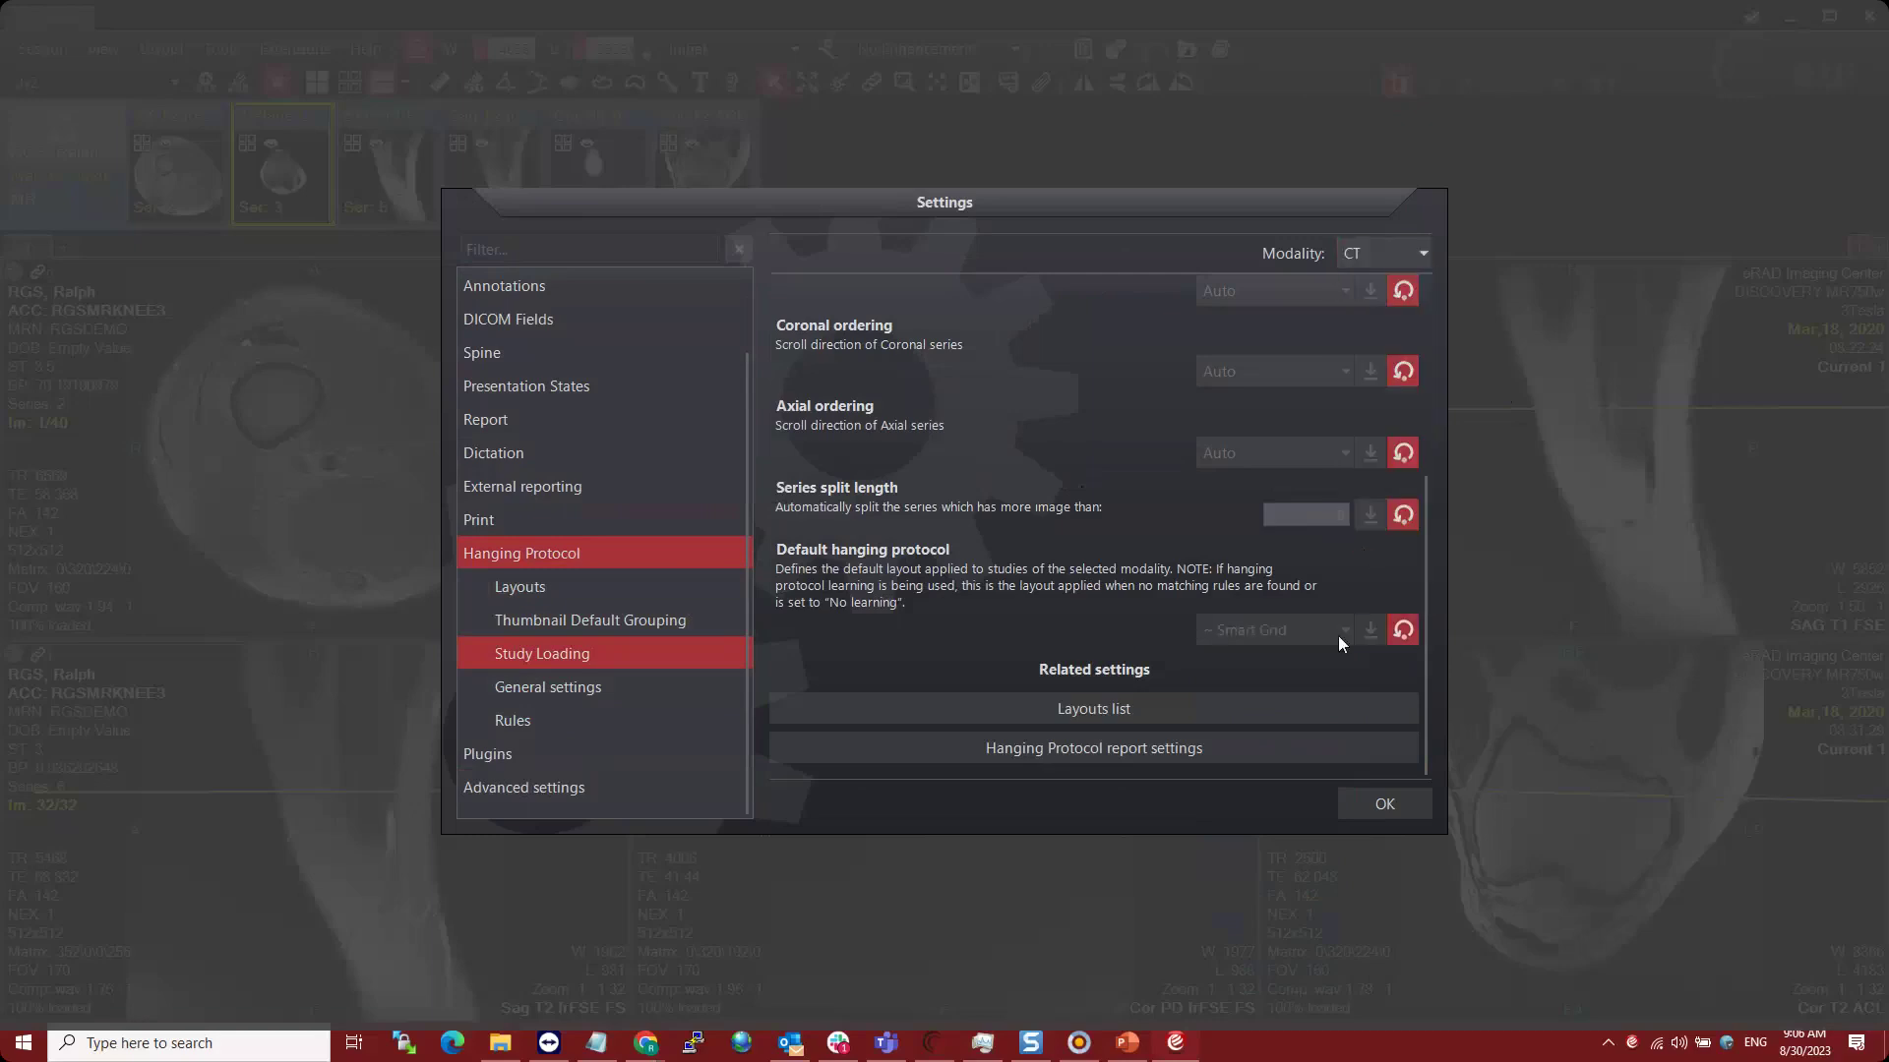
click(1370, 633)
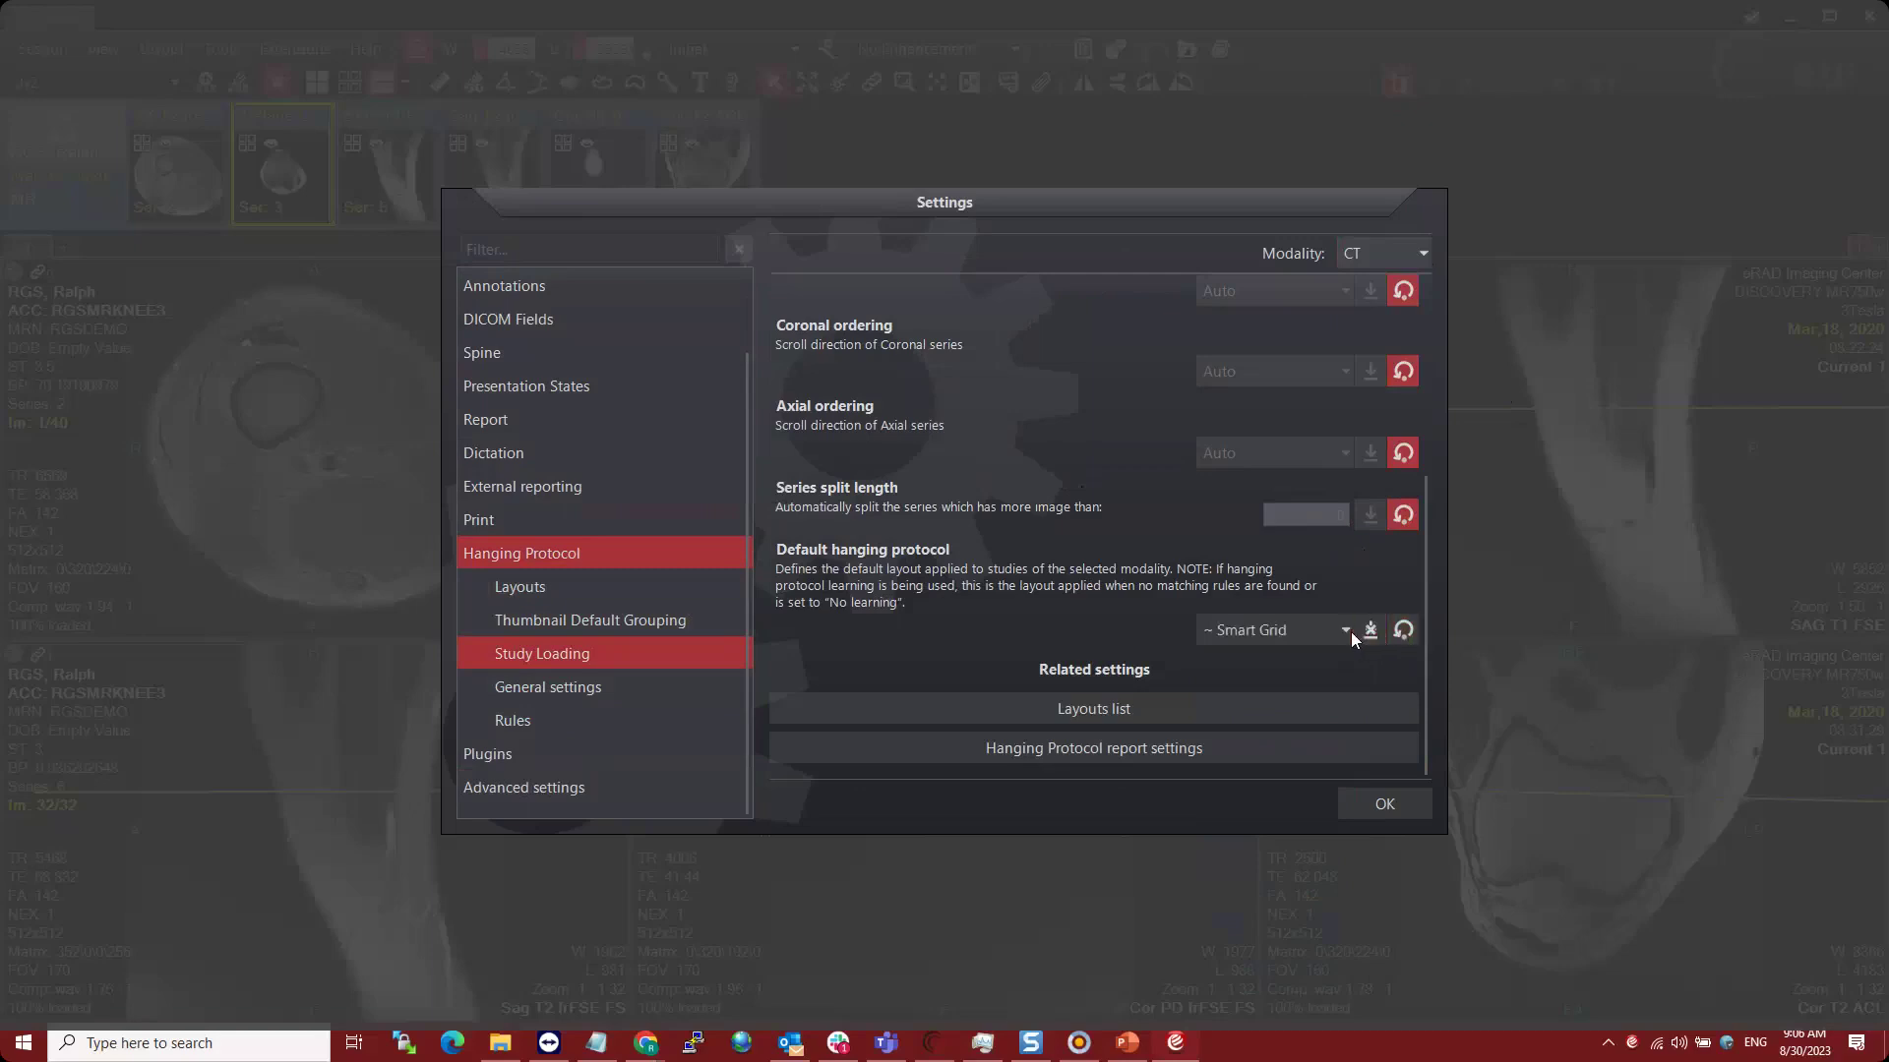
click(1346, 631)
click(1263, 943)
click(1384, 804)
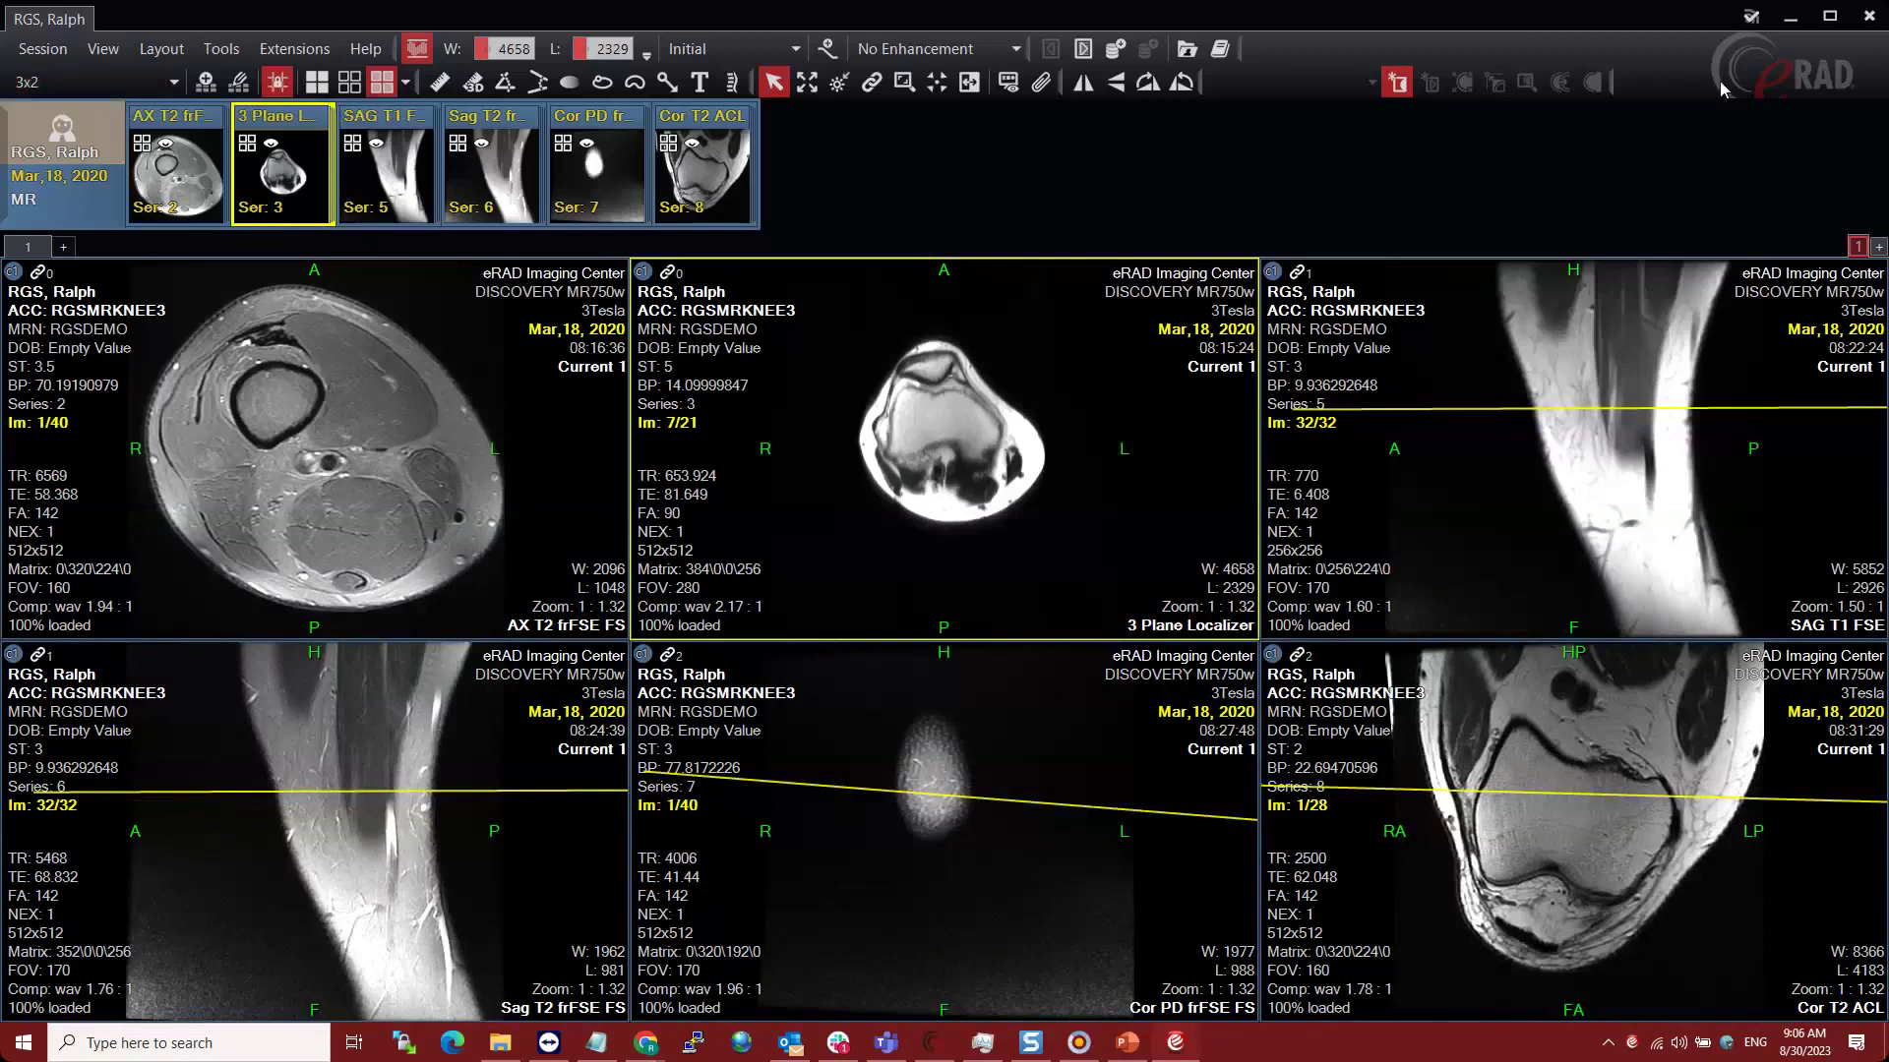
- Replace the open study with the Nov 30, 2014 MR KNEE study and fill the top row with PD FSE SAG, T1 SE SAG and STIR SAG
click(1872, 17)
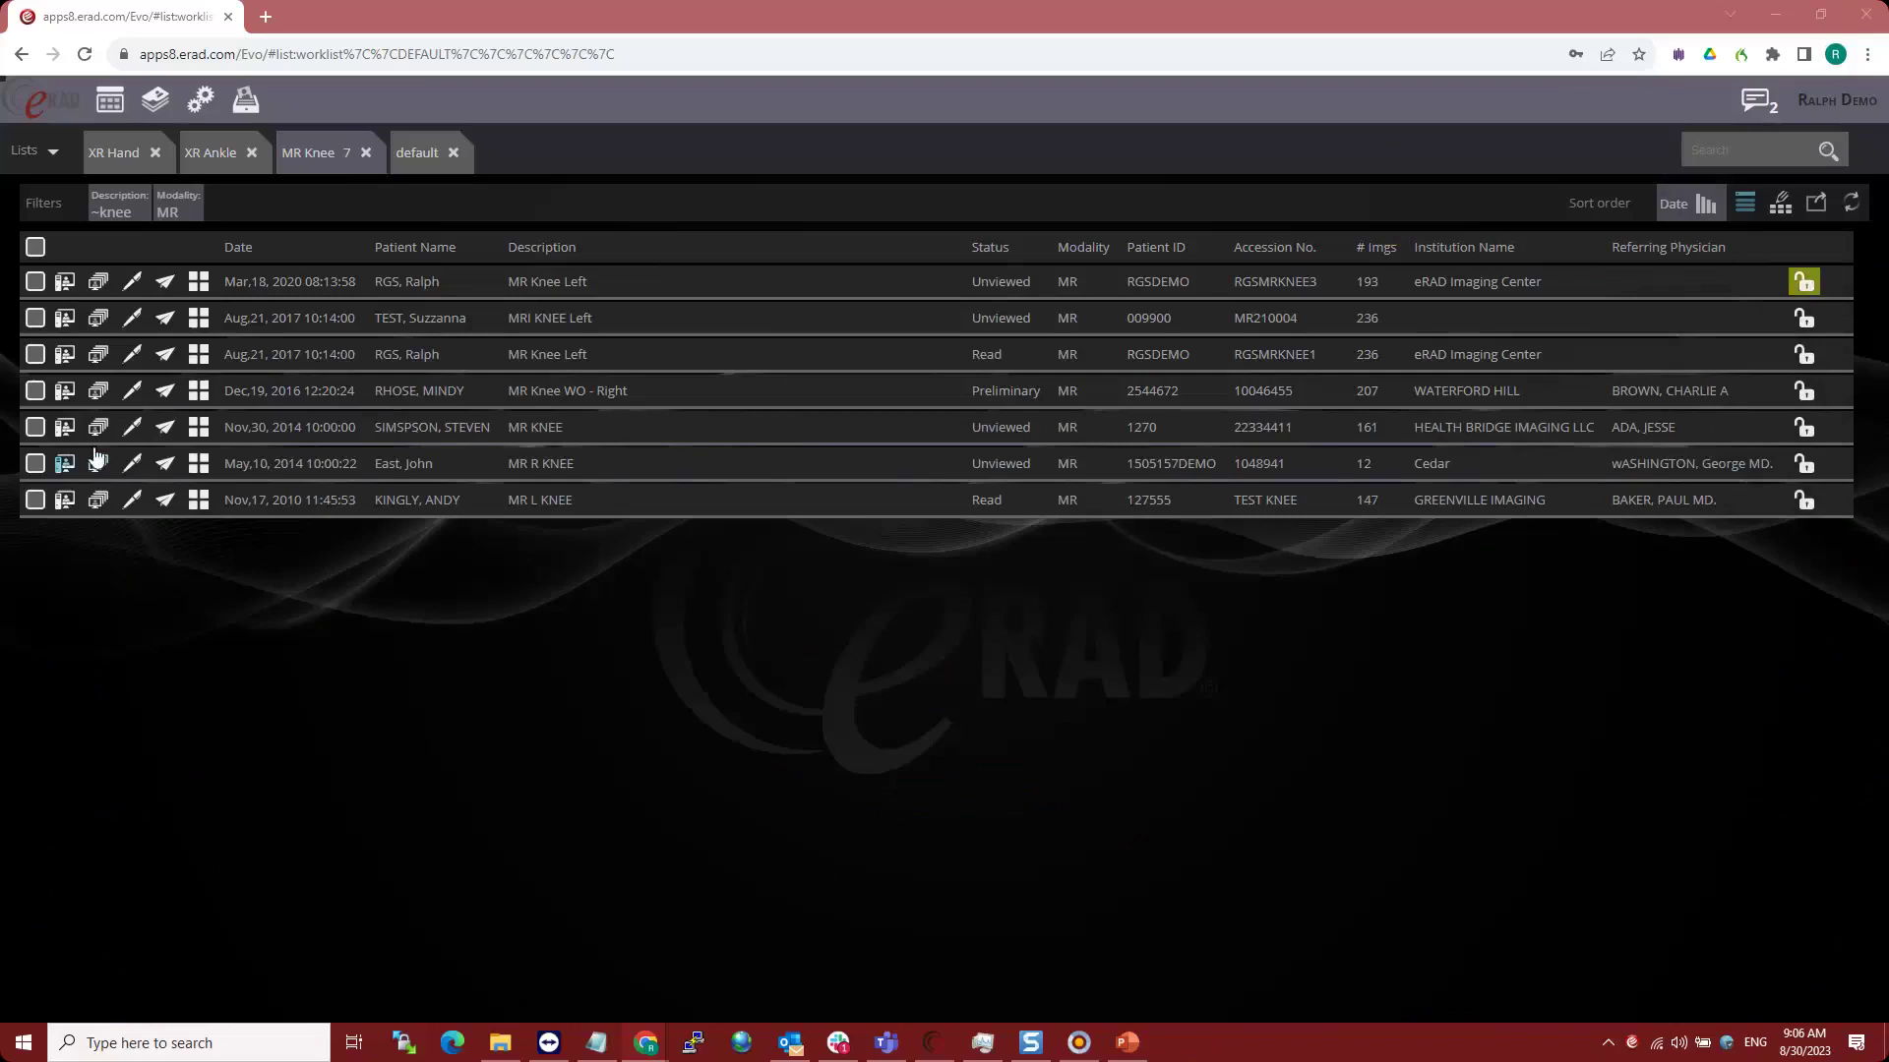
click(65, 427)
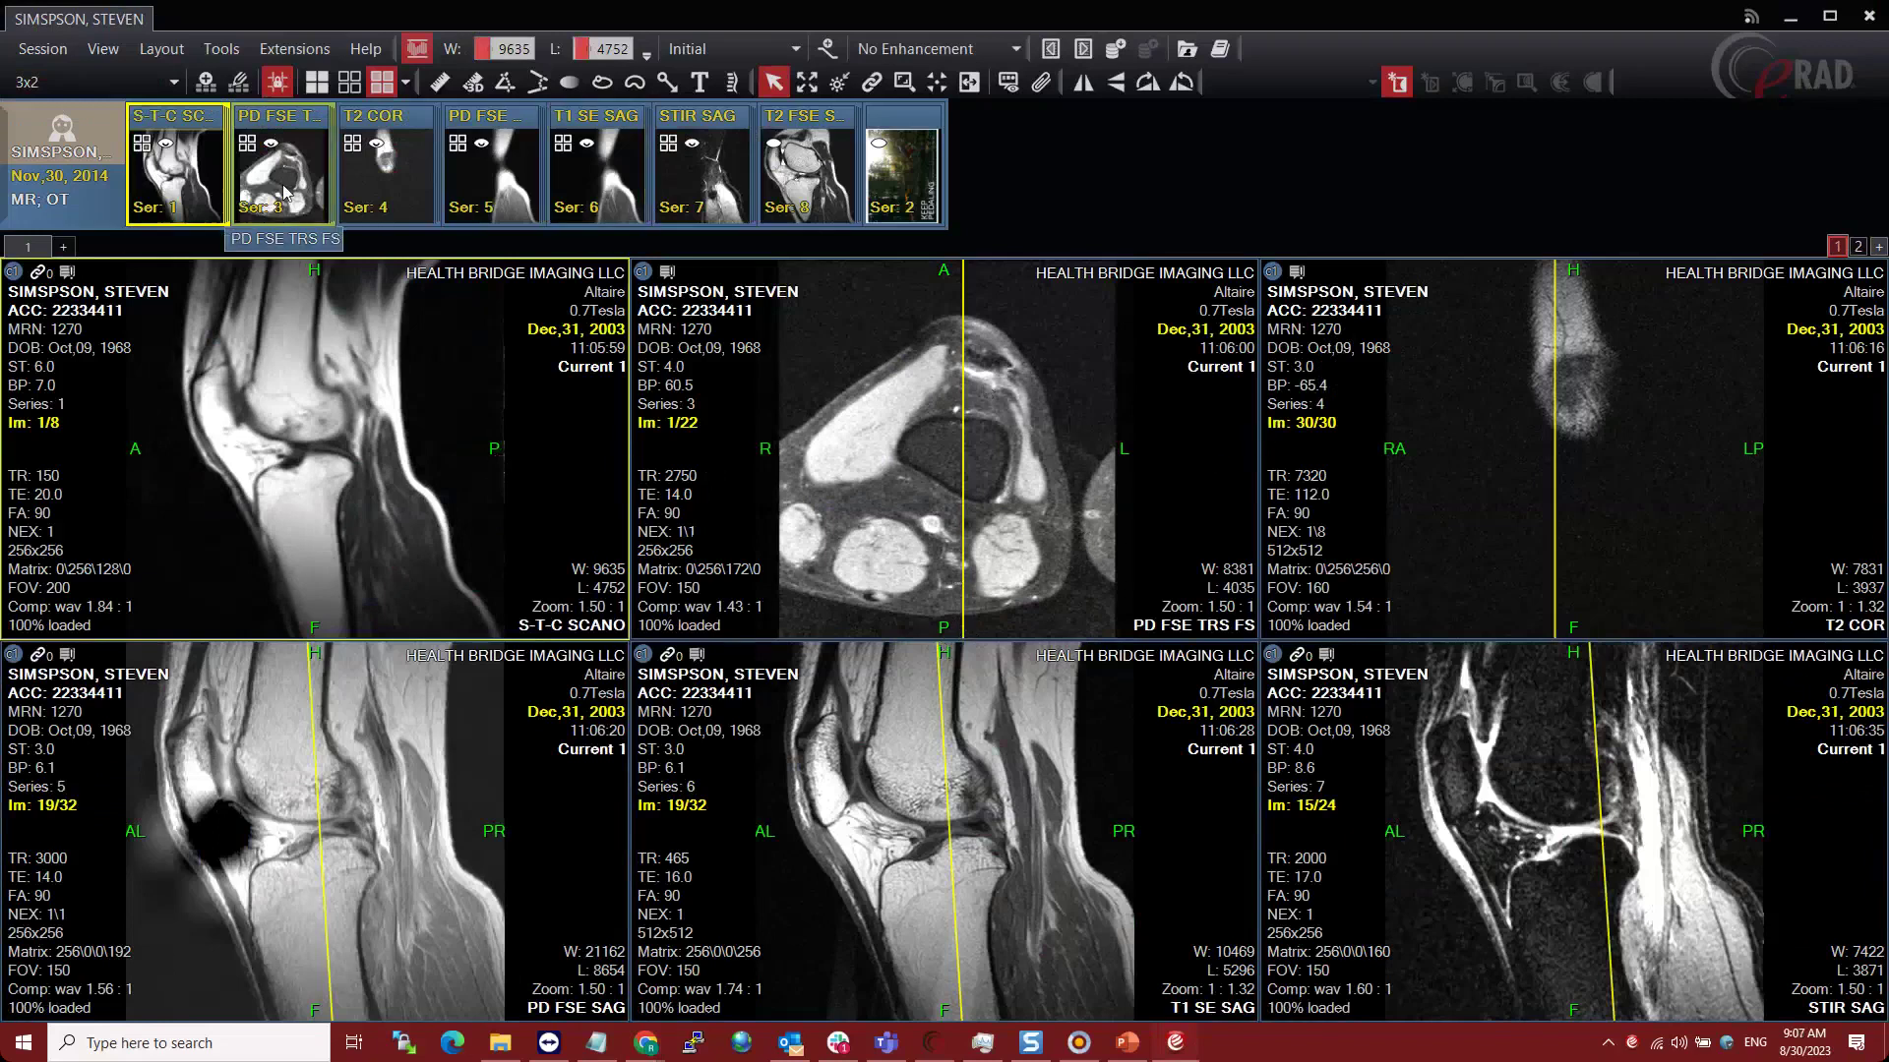
drag(504, 177, 315, 433)
drag(610, 202, 787, 325)
drag(704, 178, 1407, 447)
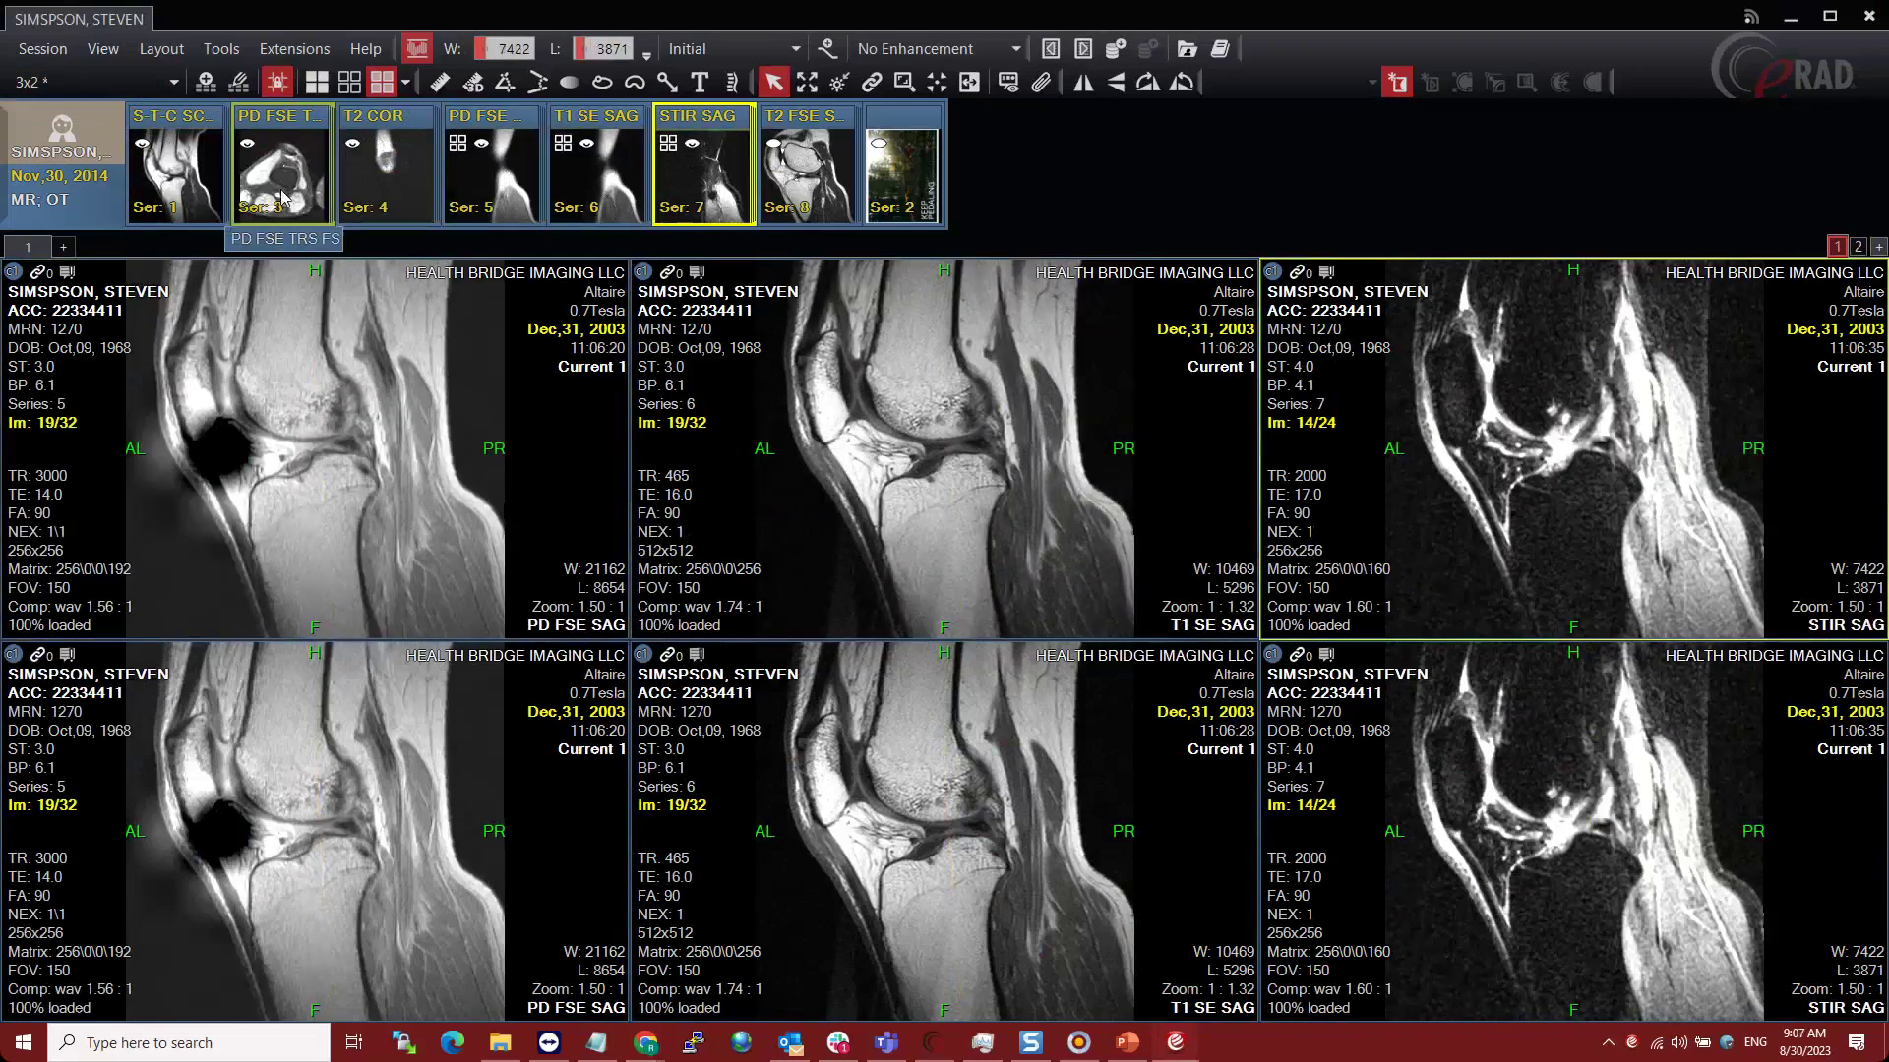
- Fill the bottom row of the grid with the PD FSE TRS FS, T2 COR and S-T-C SCANO series, in that order
double_click(282, 197)
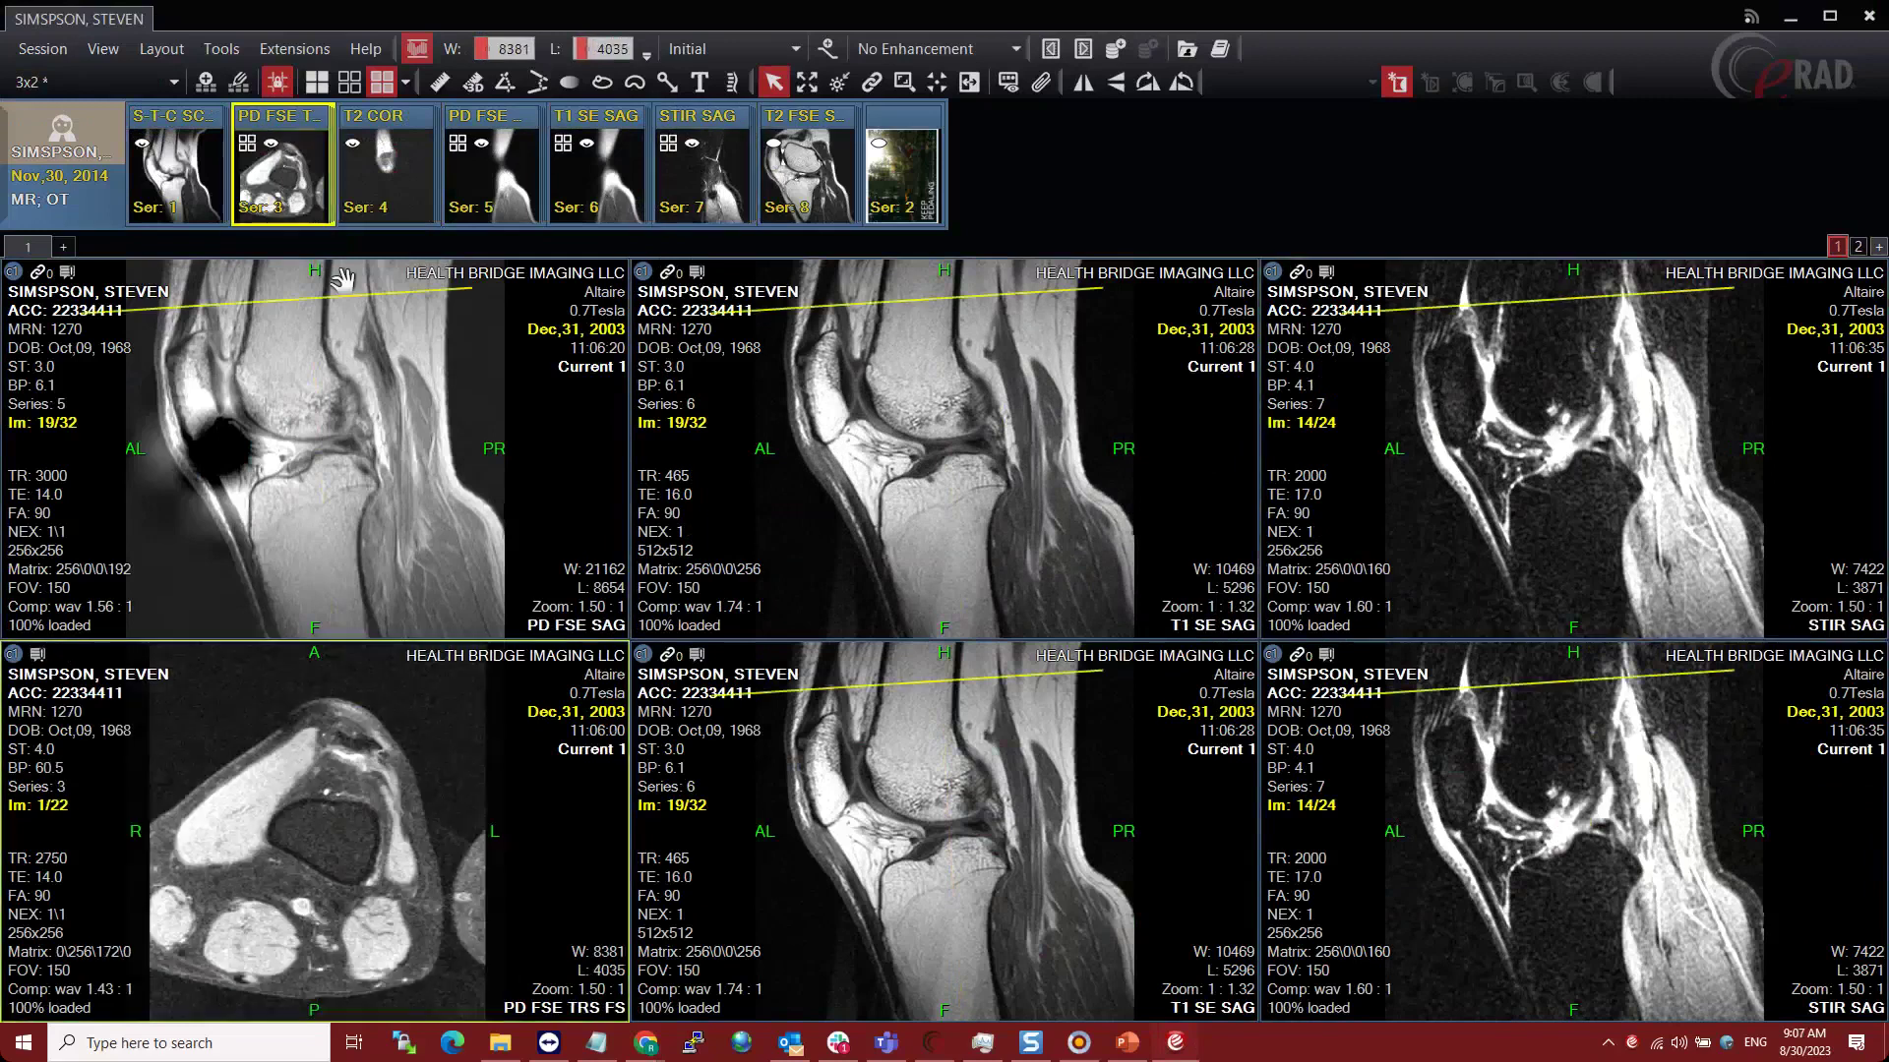
double_click(386, 173)
drag(180, 175, 1628, 870)
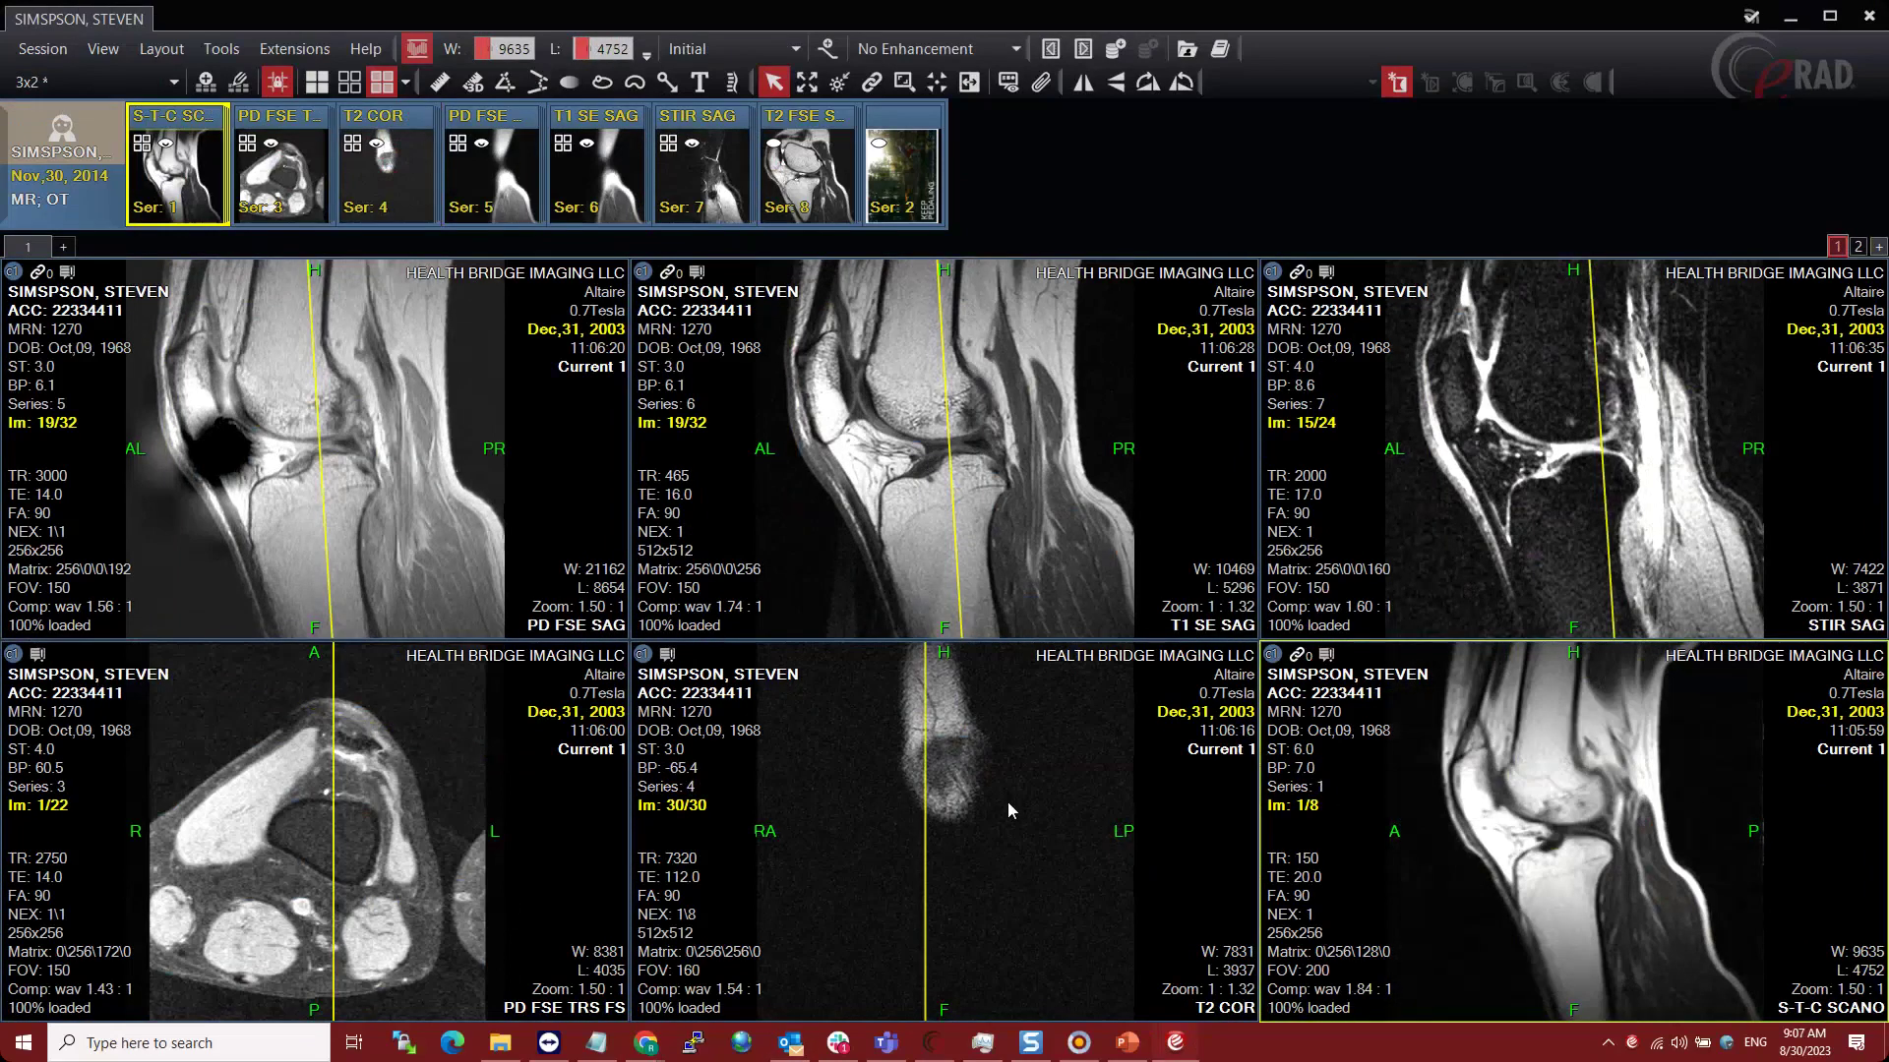
- Save the rearranged layout as a hanging protocol named MR Knee, restricted to the MR modality
click(206, 83)
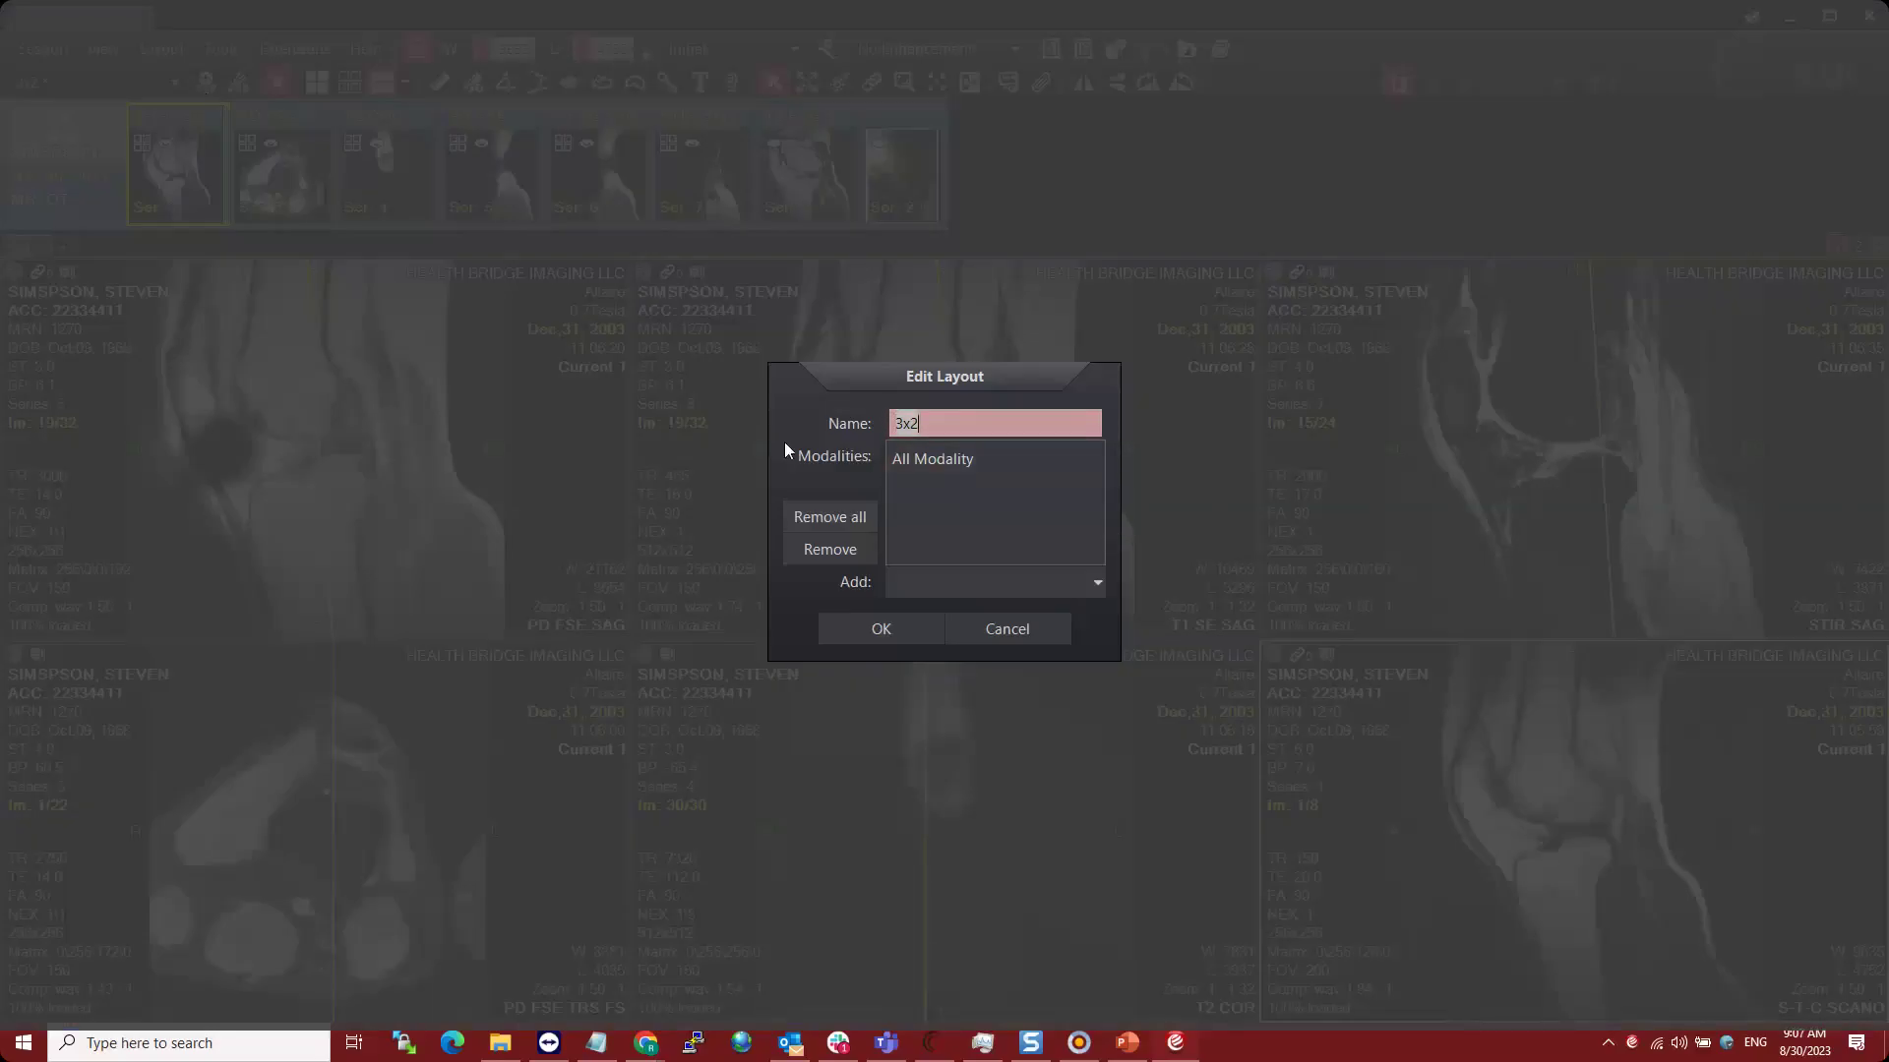
text(MR Knee)
double_click(918, 424)
click(917, 424)
click(1090, 588)
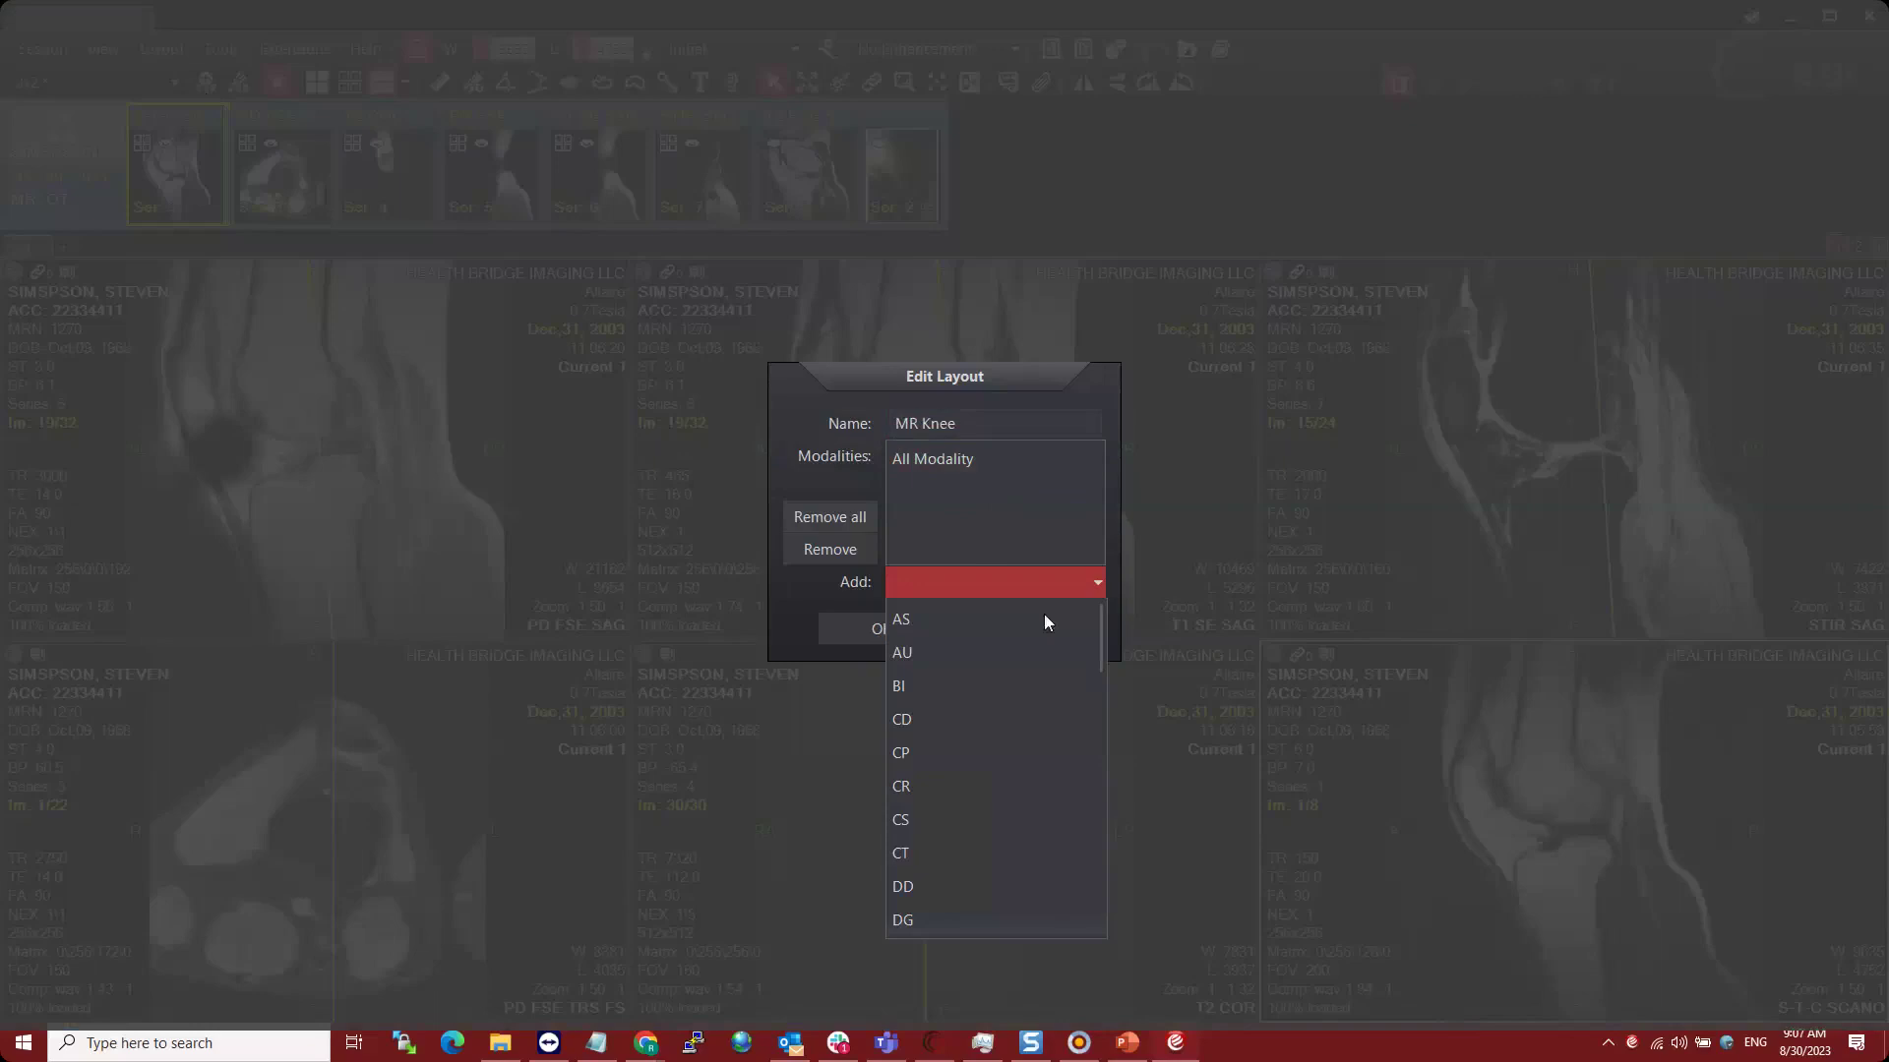
scroll(990, 737, down, 8)
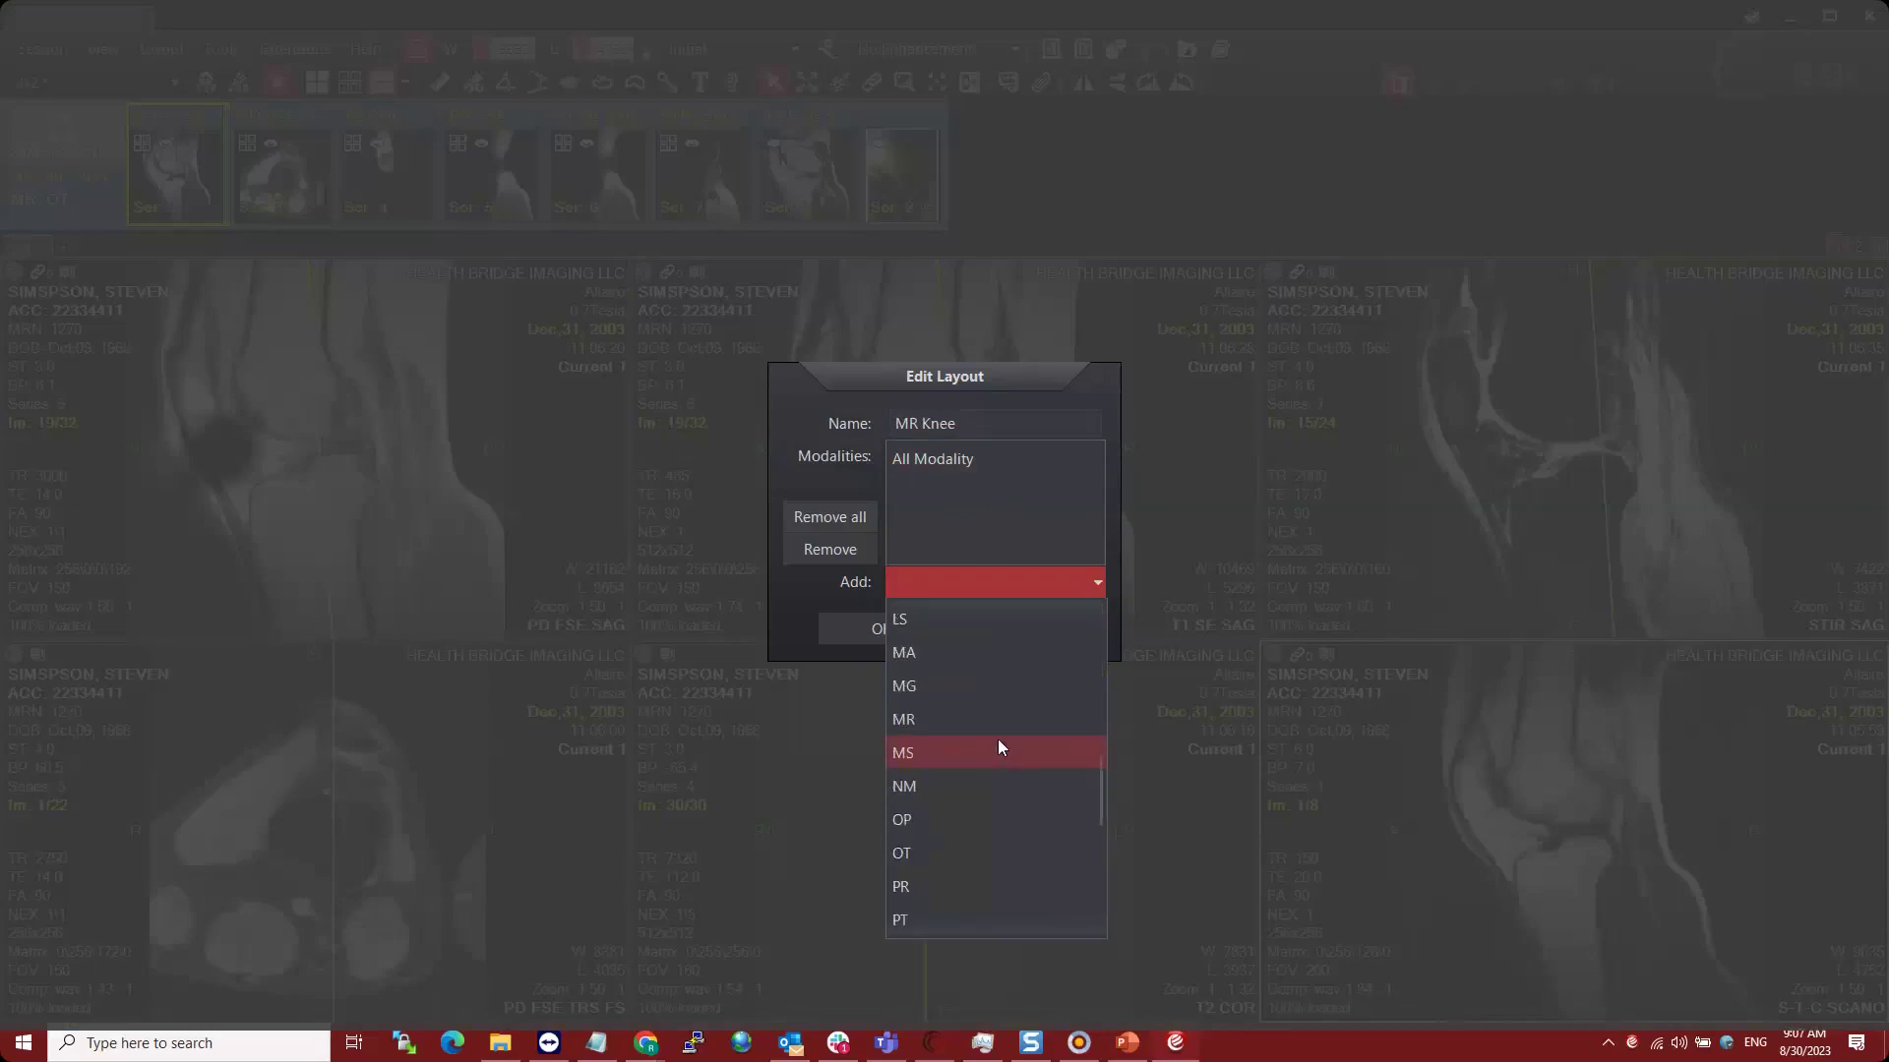
click(964, 724)
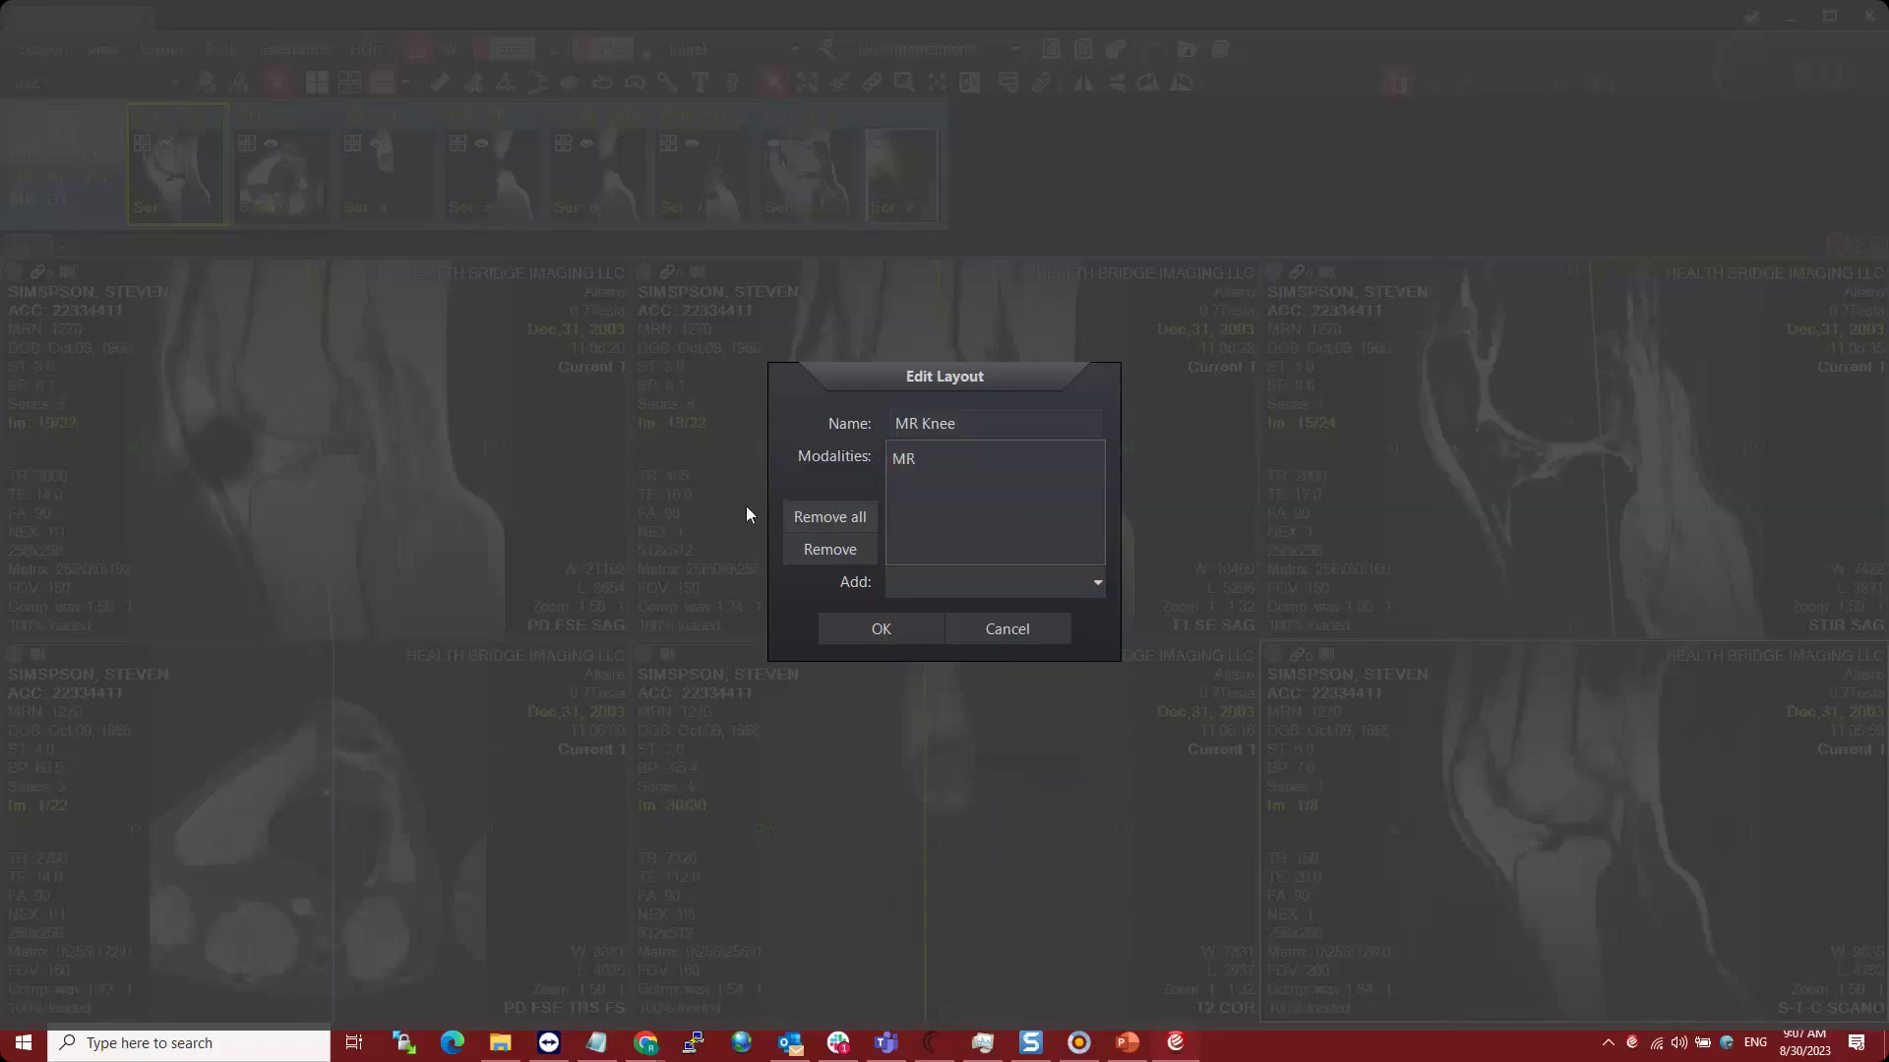
click(893, 631)
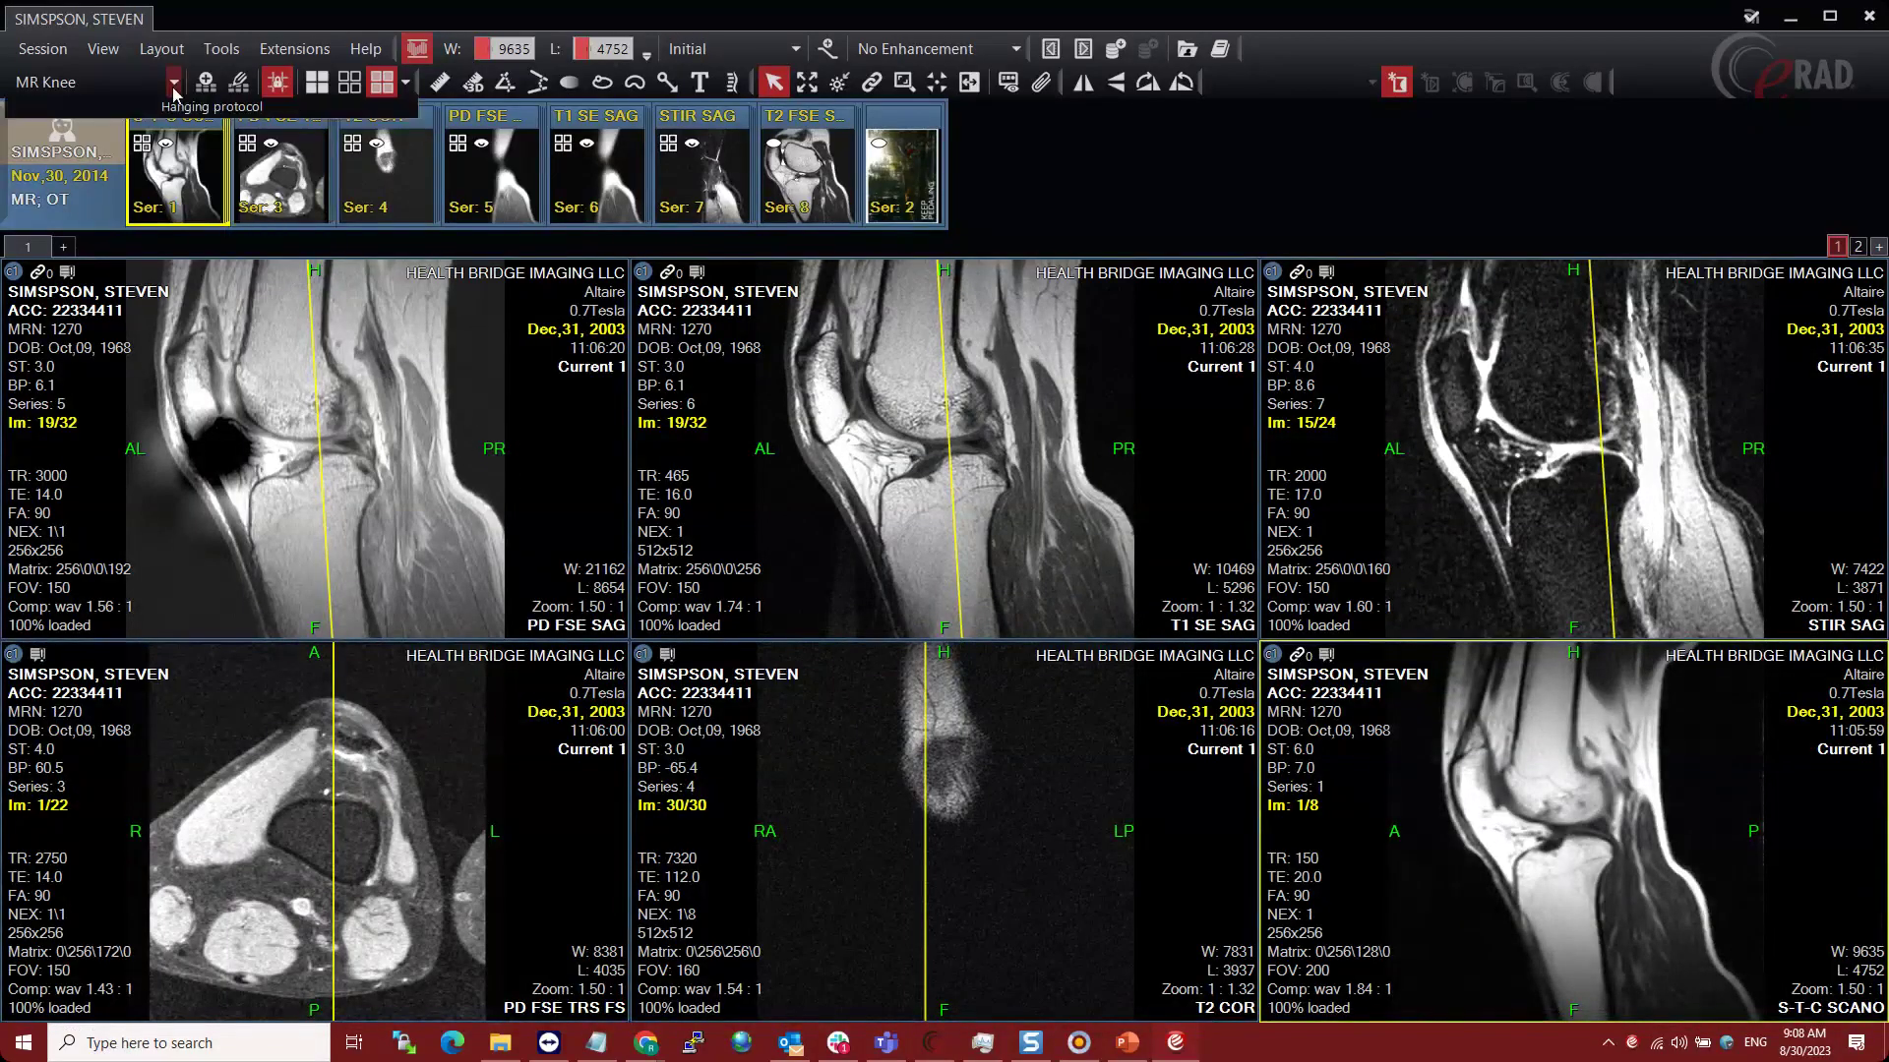
- Check the hanging protocol list for the MR Knee layout, then close and reopen the Nov 30, 2014 MR KNEE study
click(98, 82)
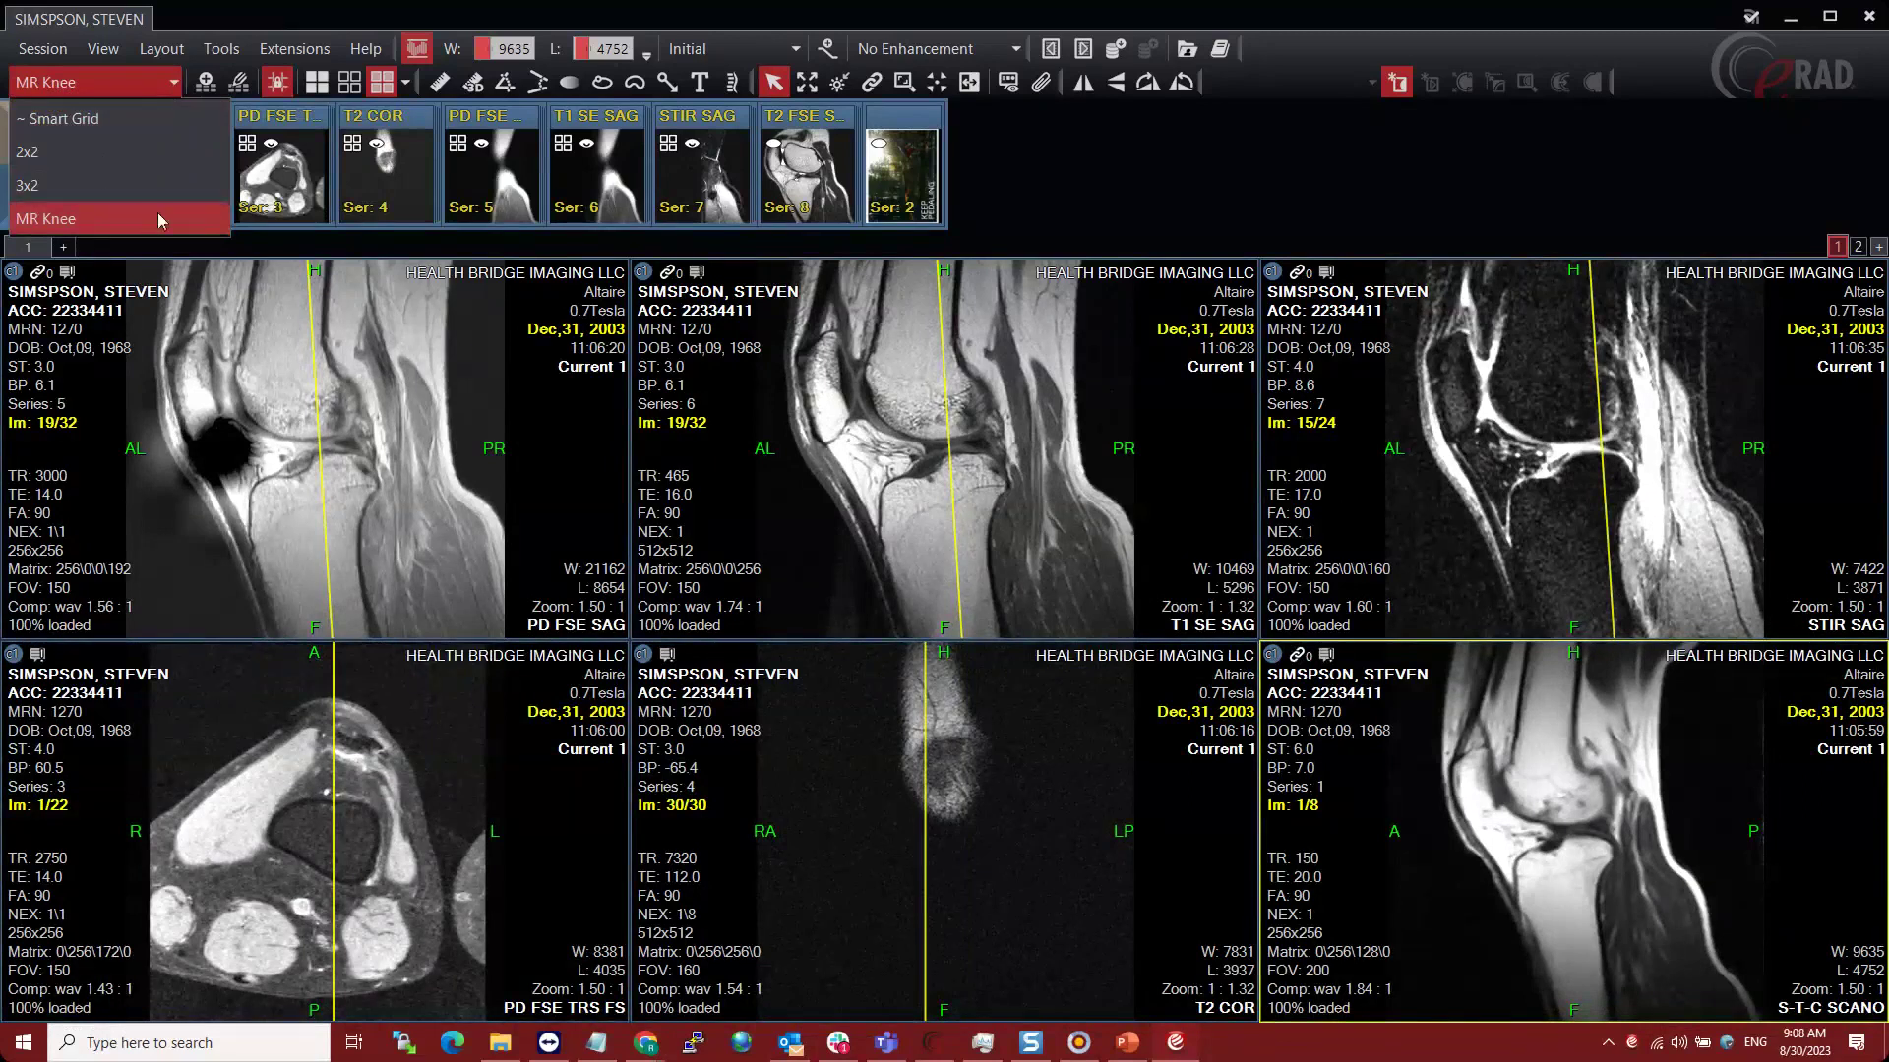
click(274, 375)
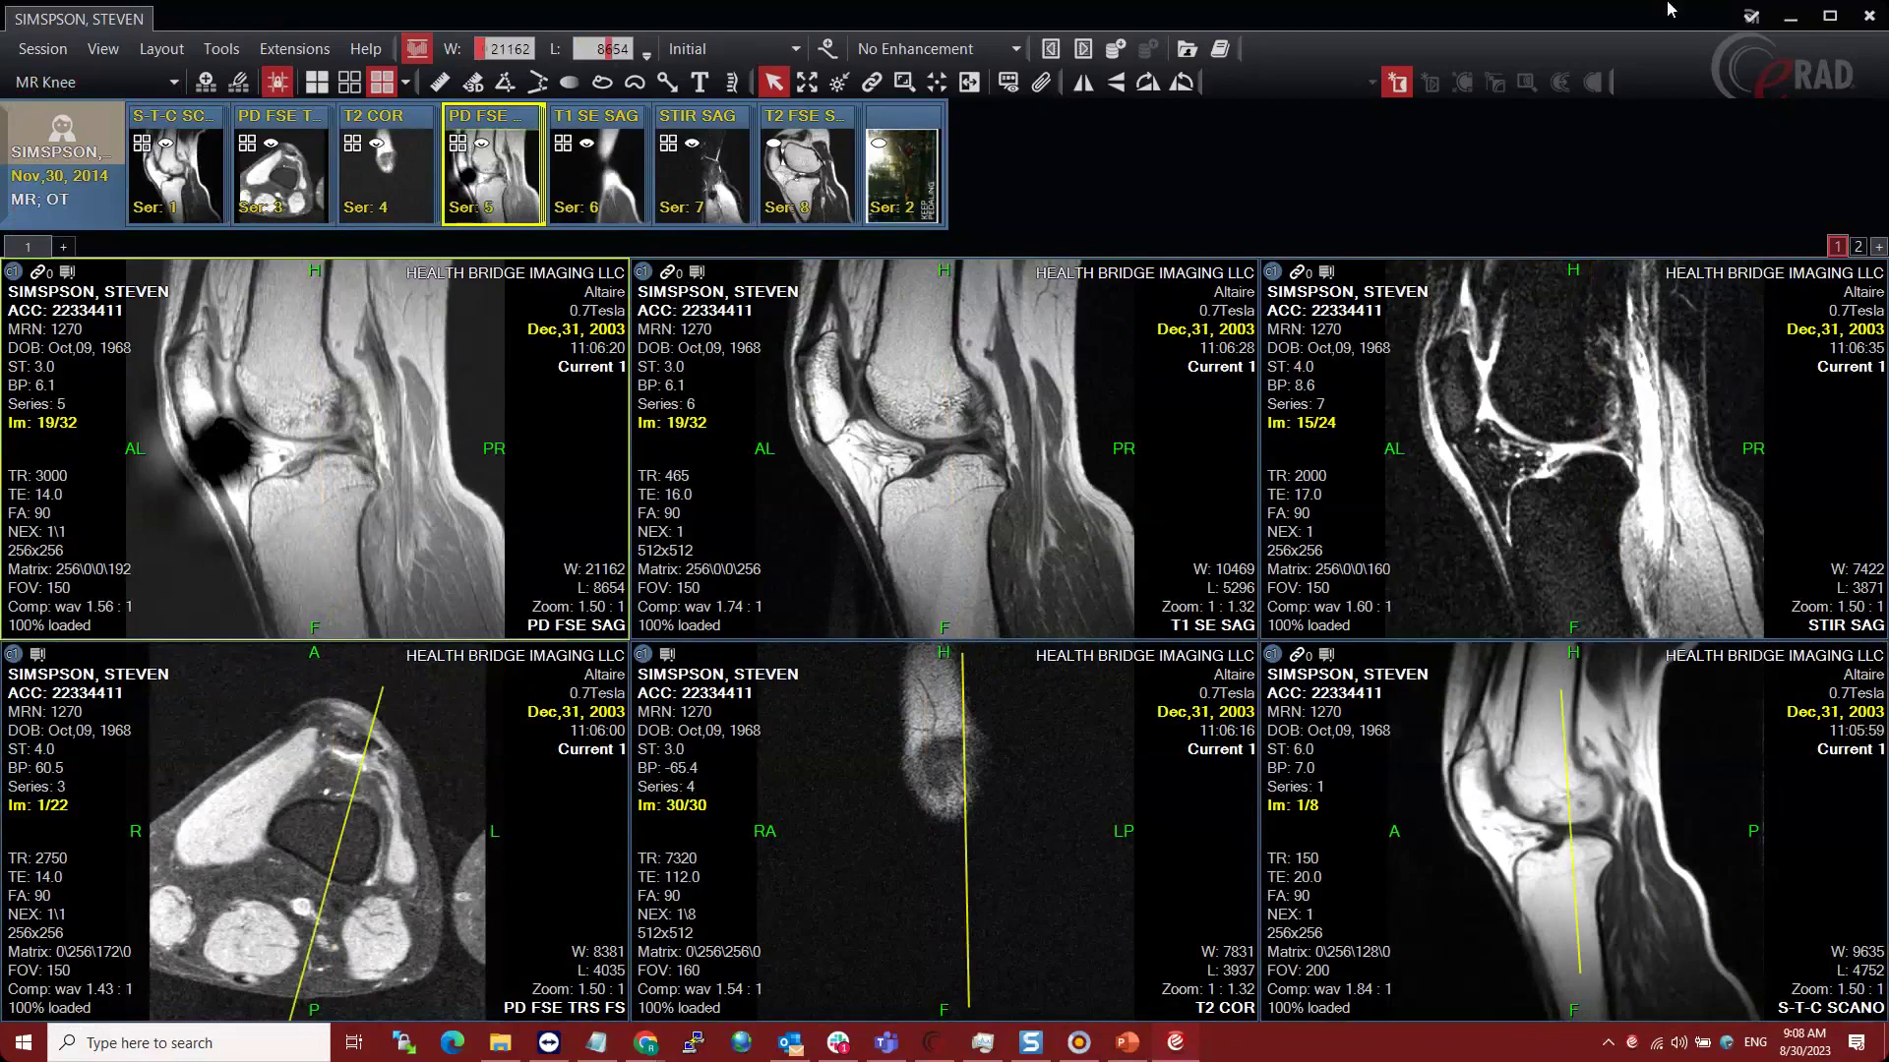
click(1869, 15)
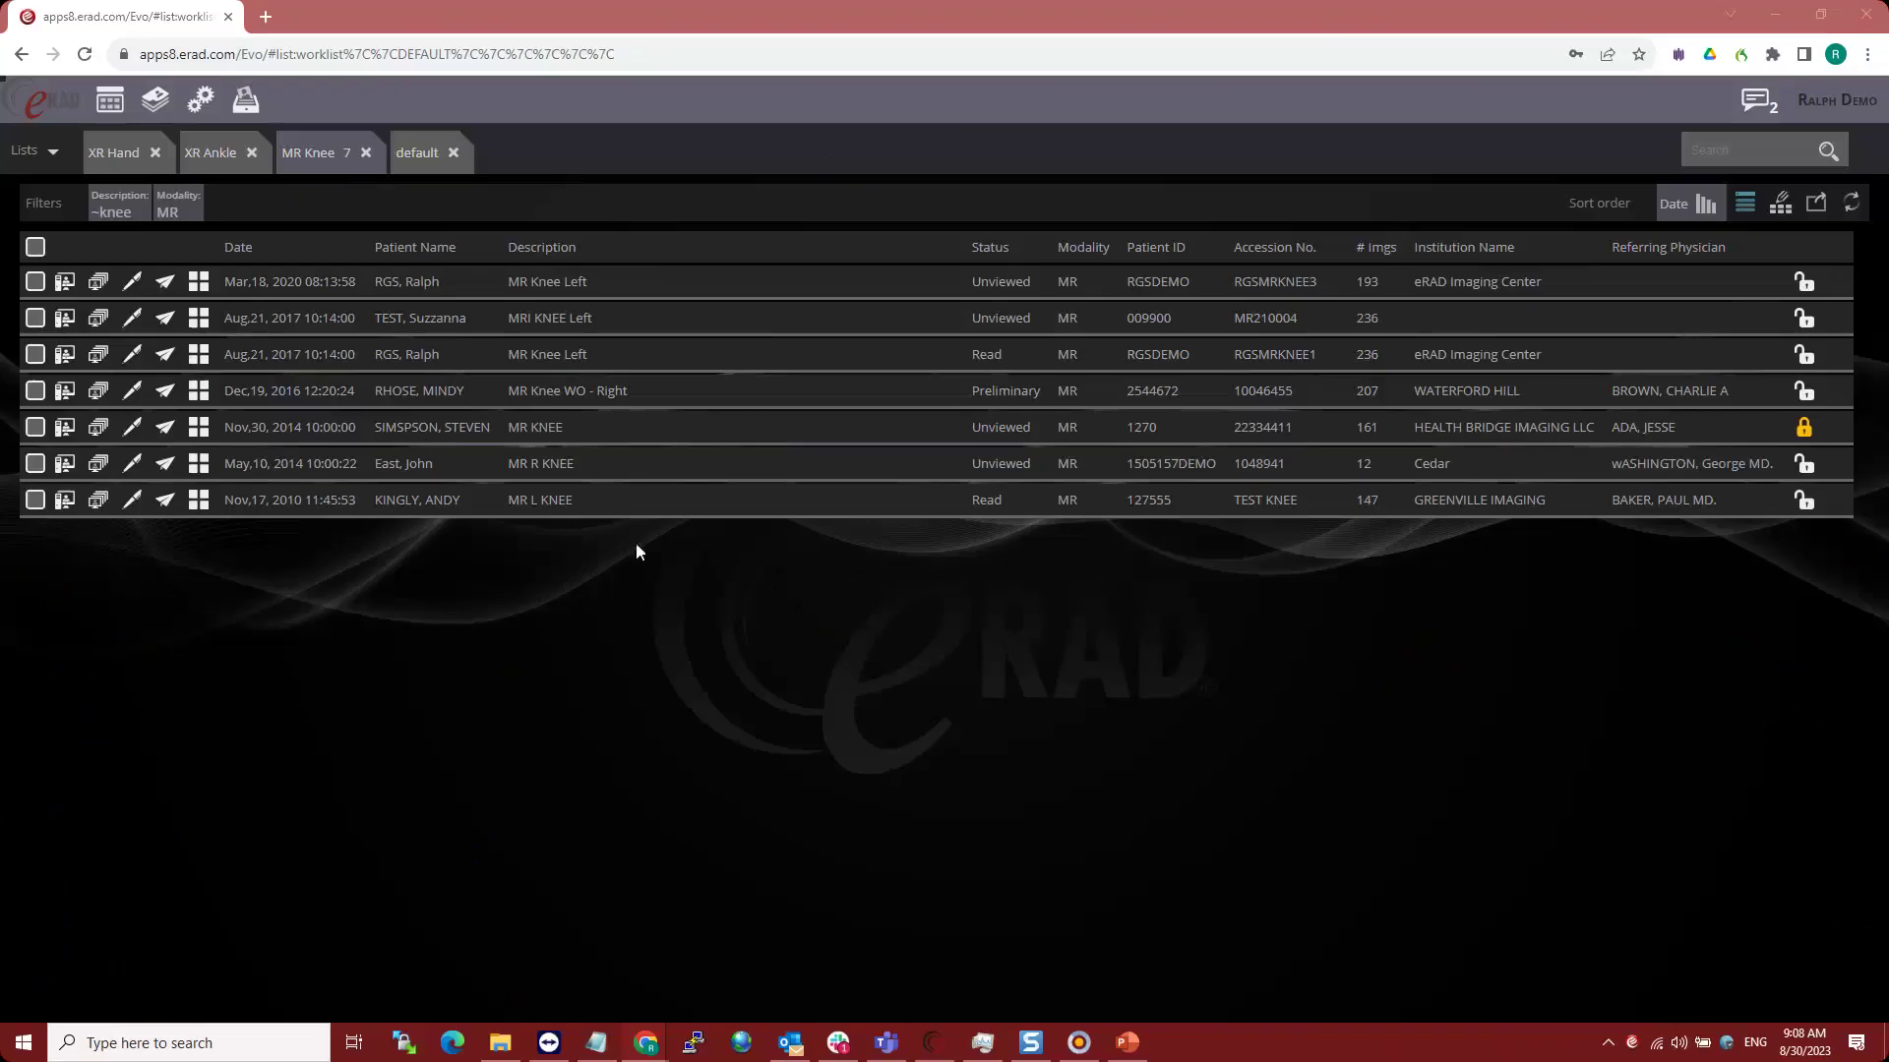
click(91, 430)
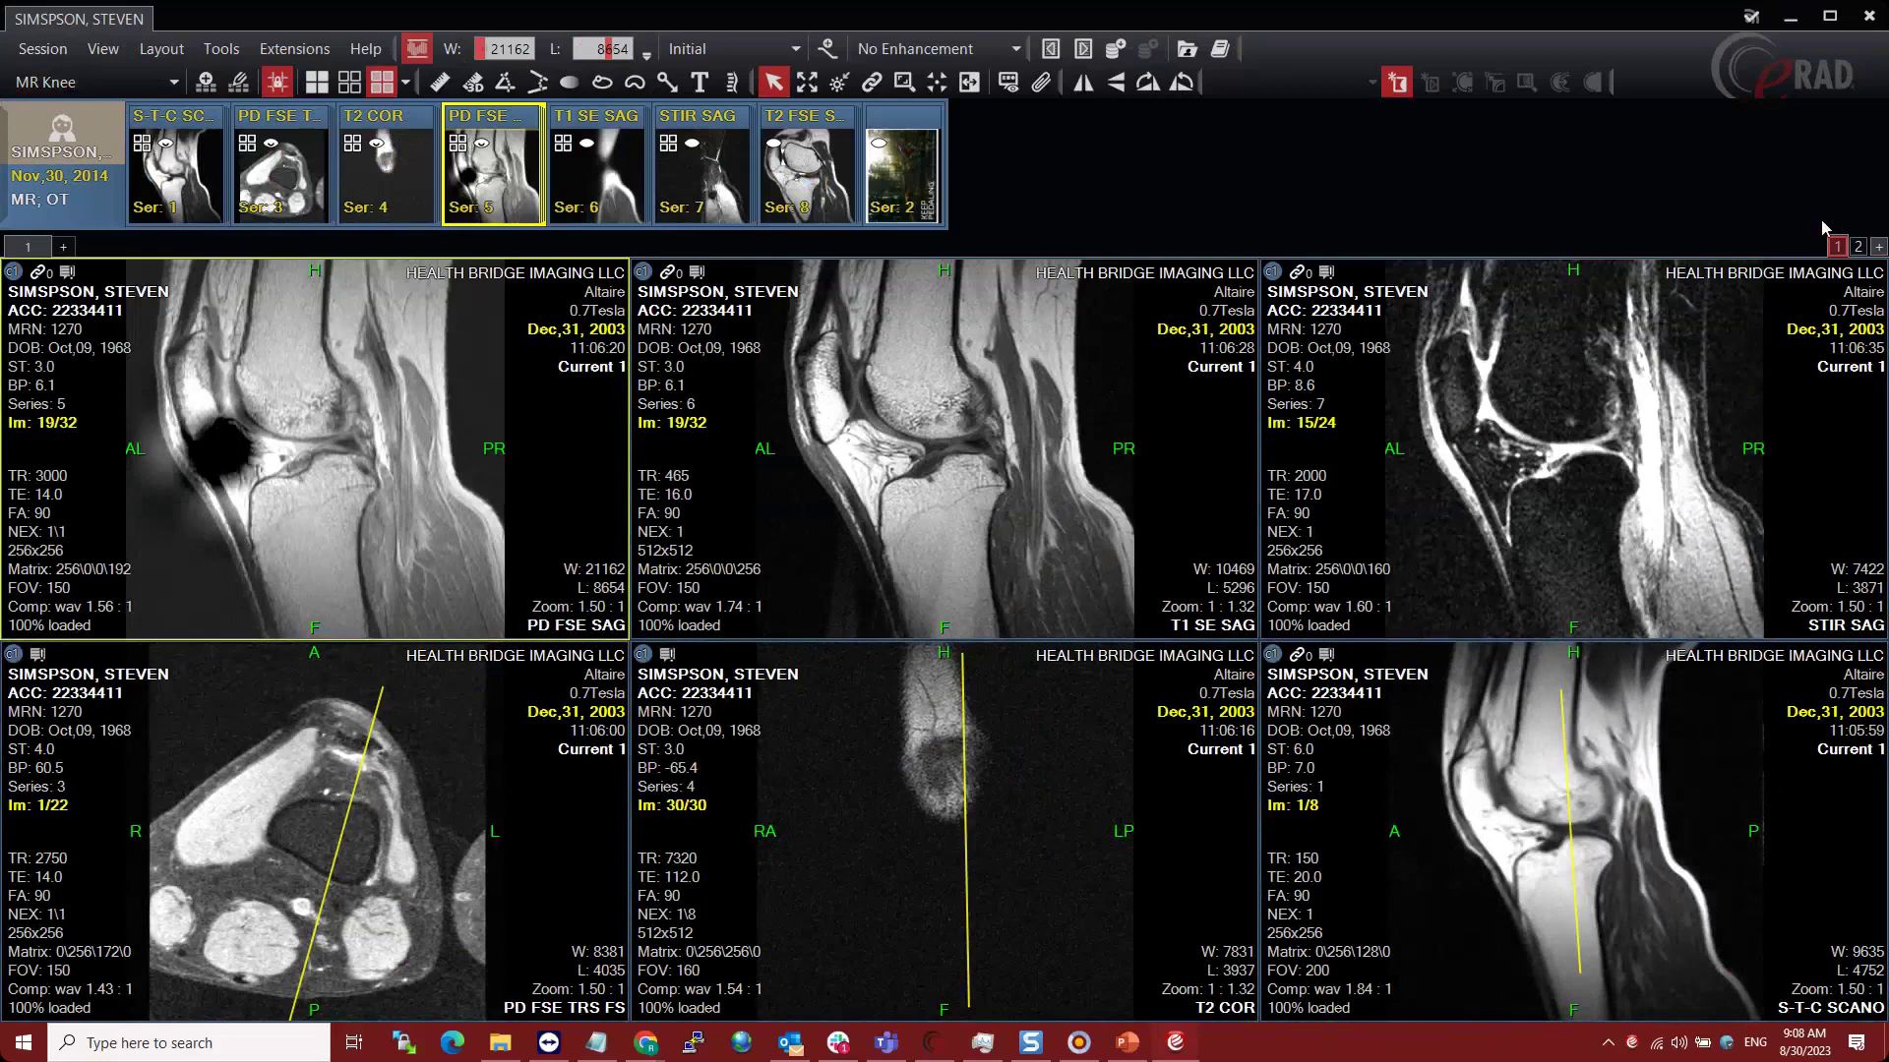
- Replace the open study with the Mar 18, 2020 MR Knee Left study and apply the MR Knee hanging protocol
click(1869, 17)
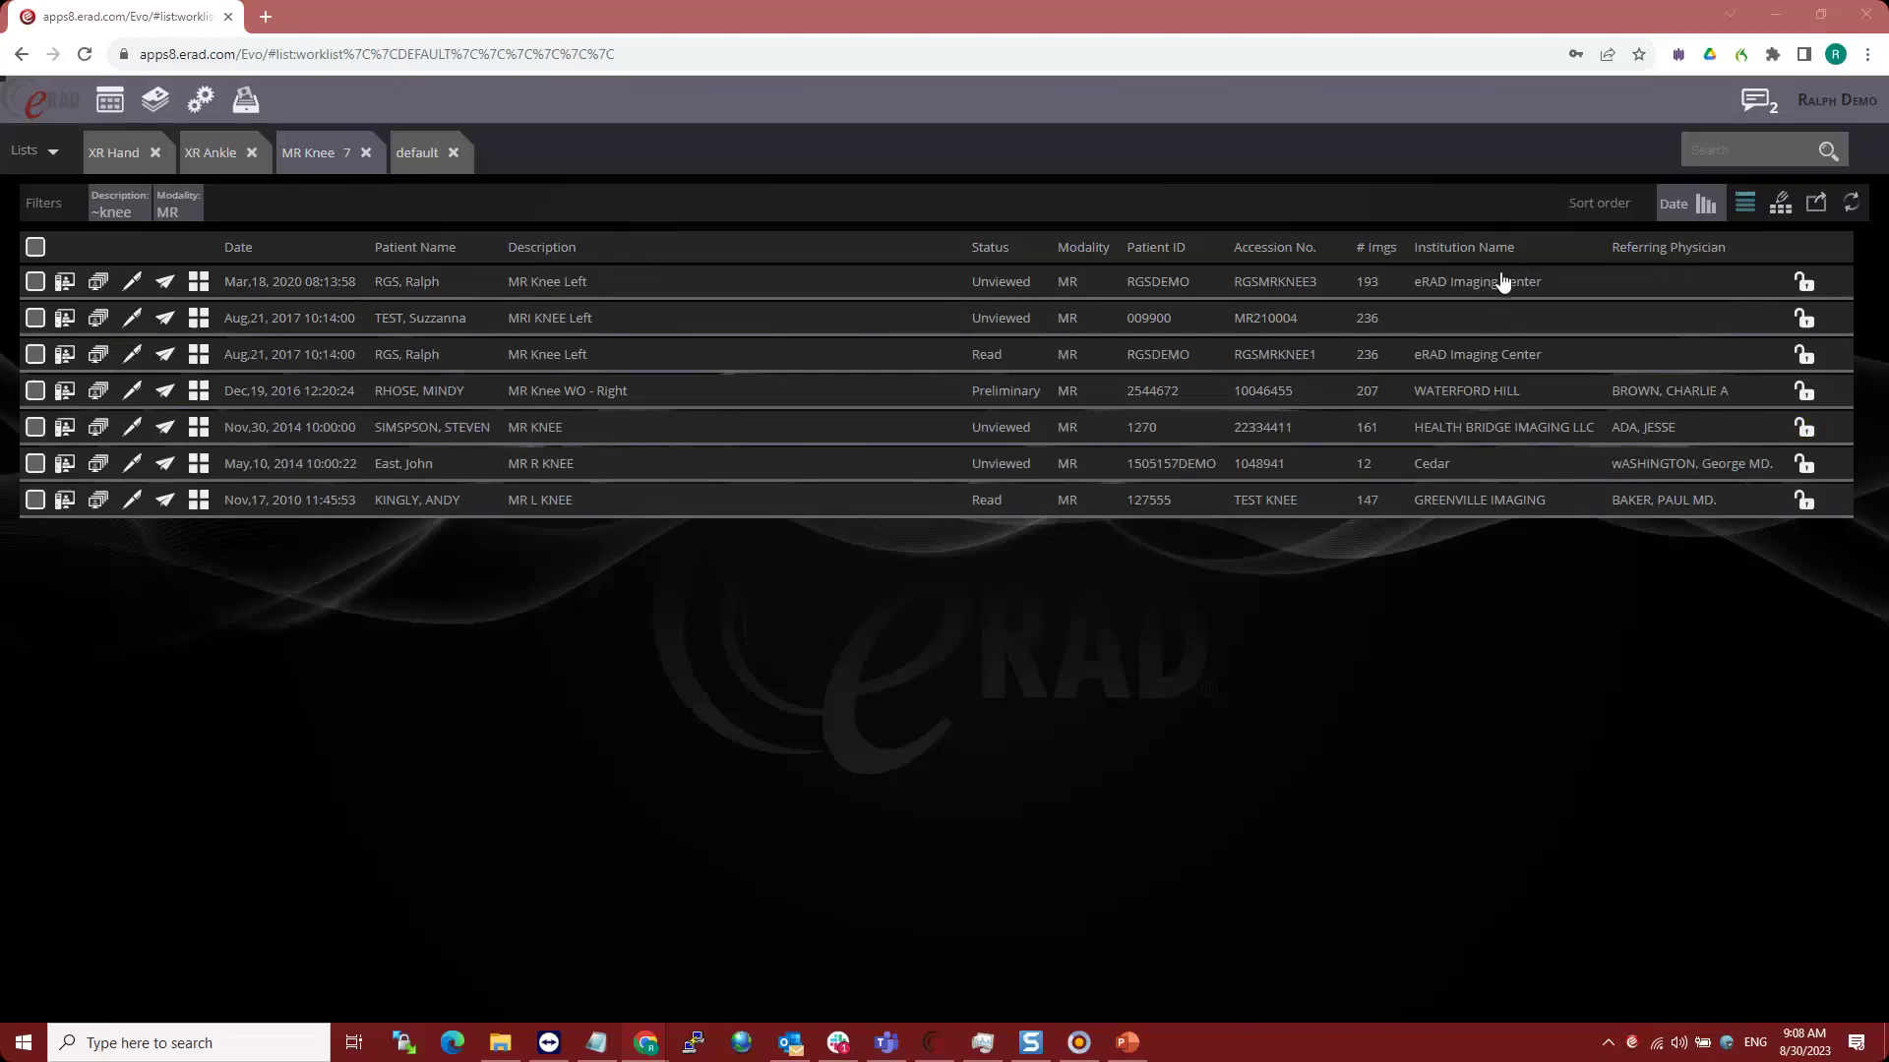
click(69, 285)
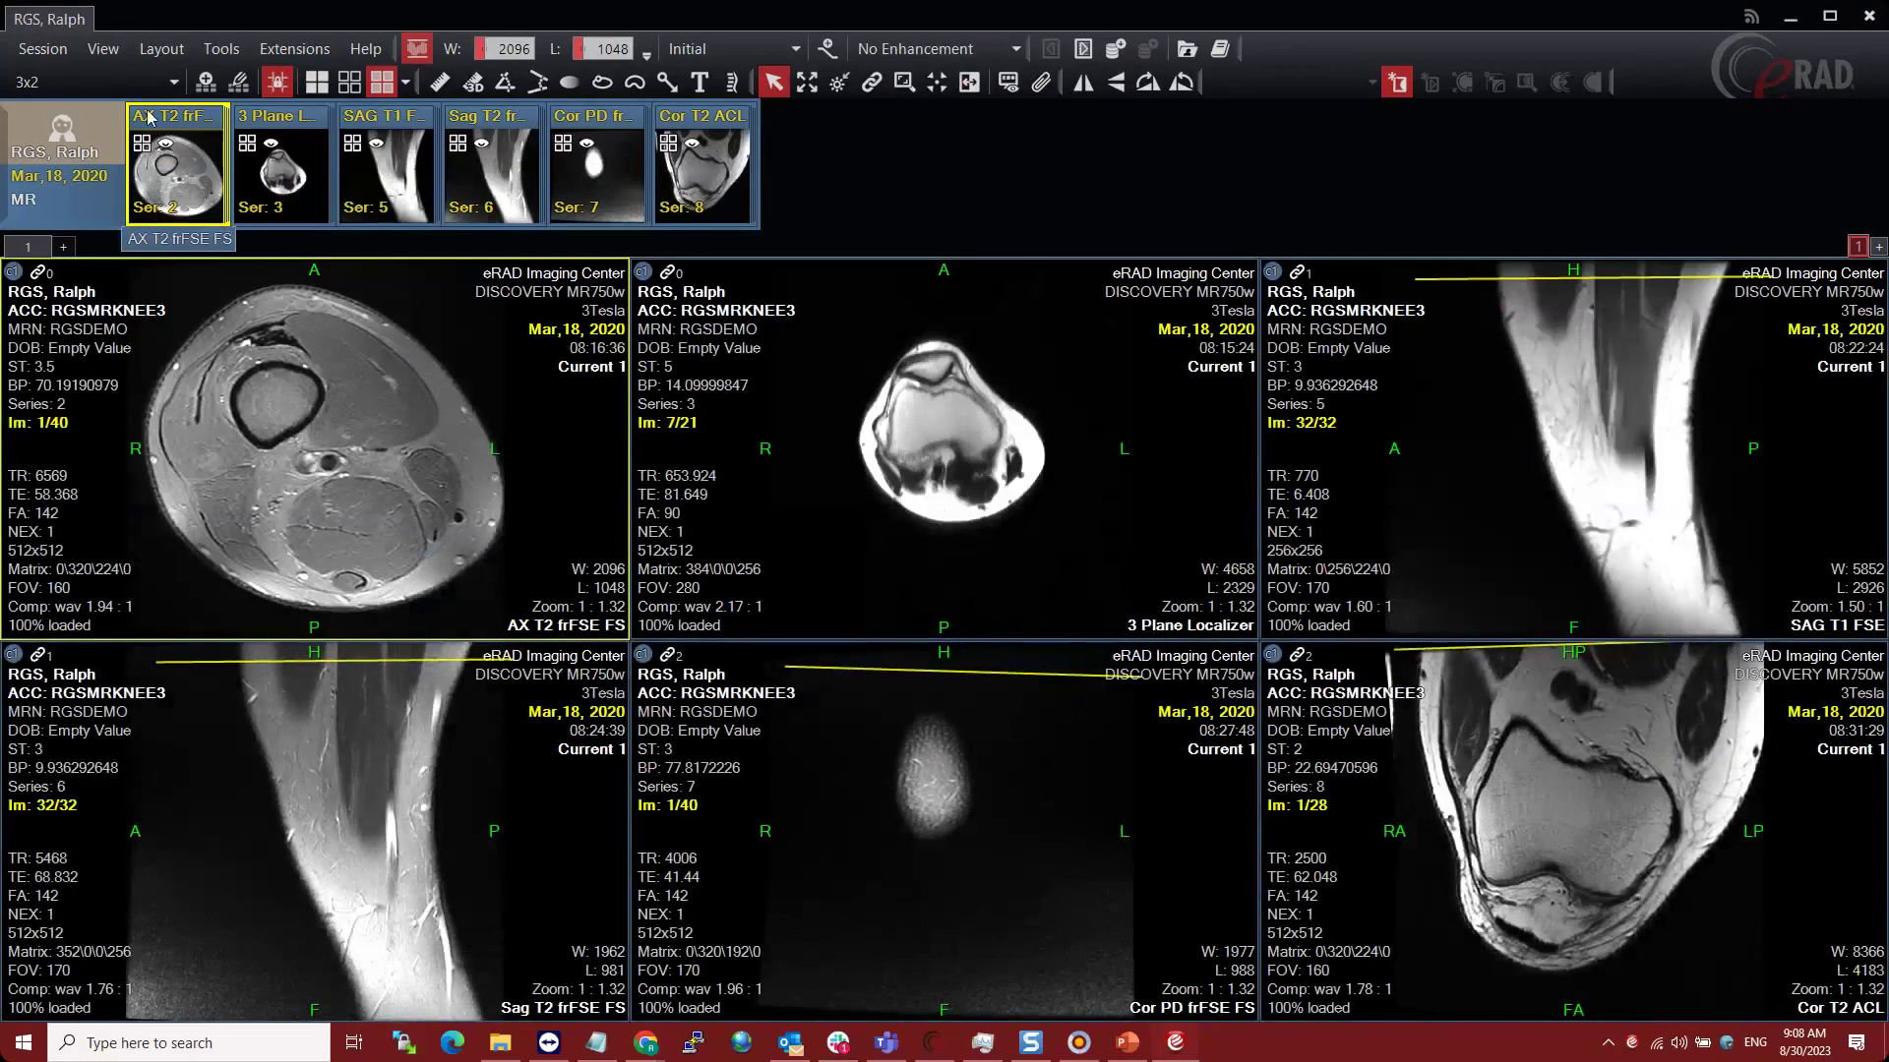
click(172, 82)
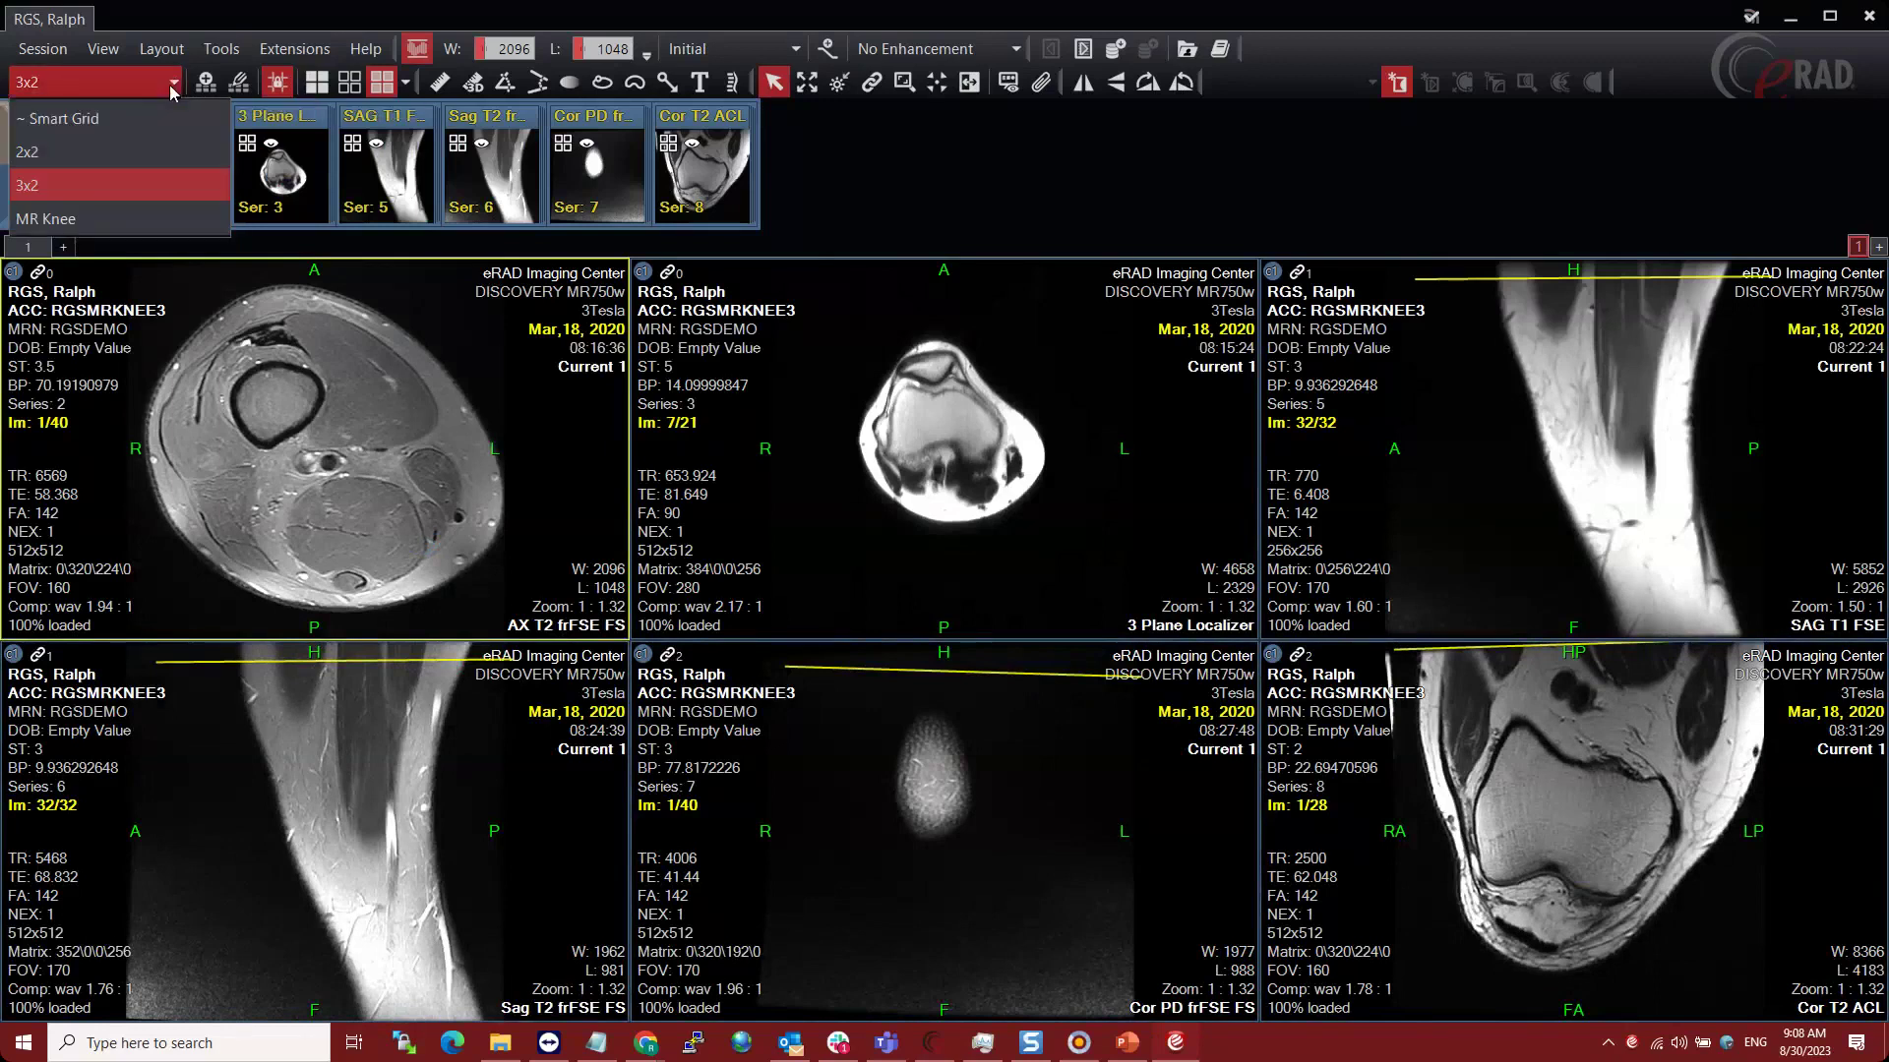
click(81, 216)
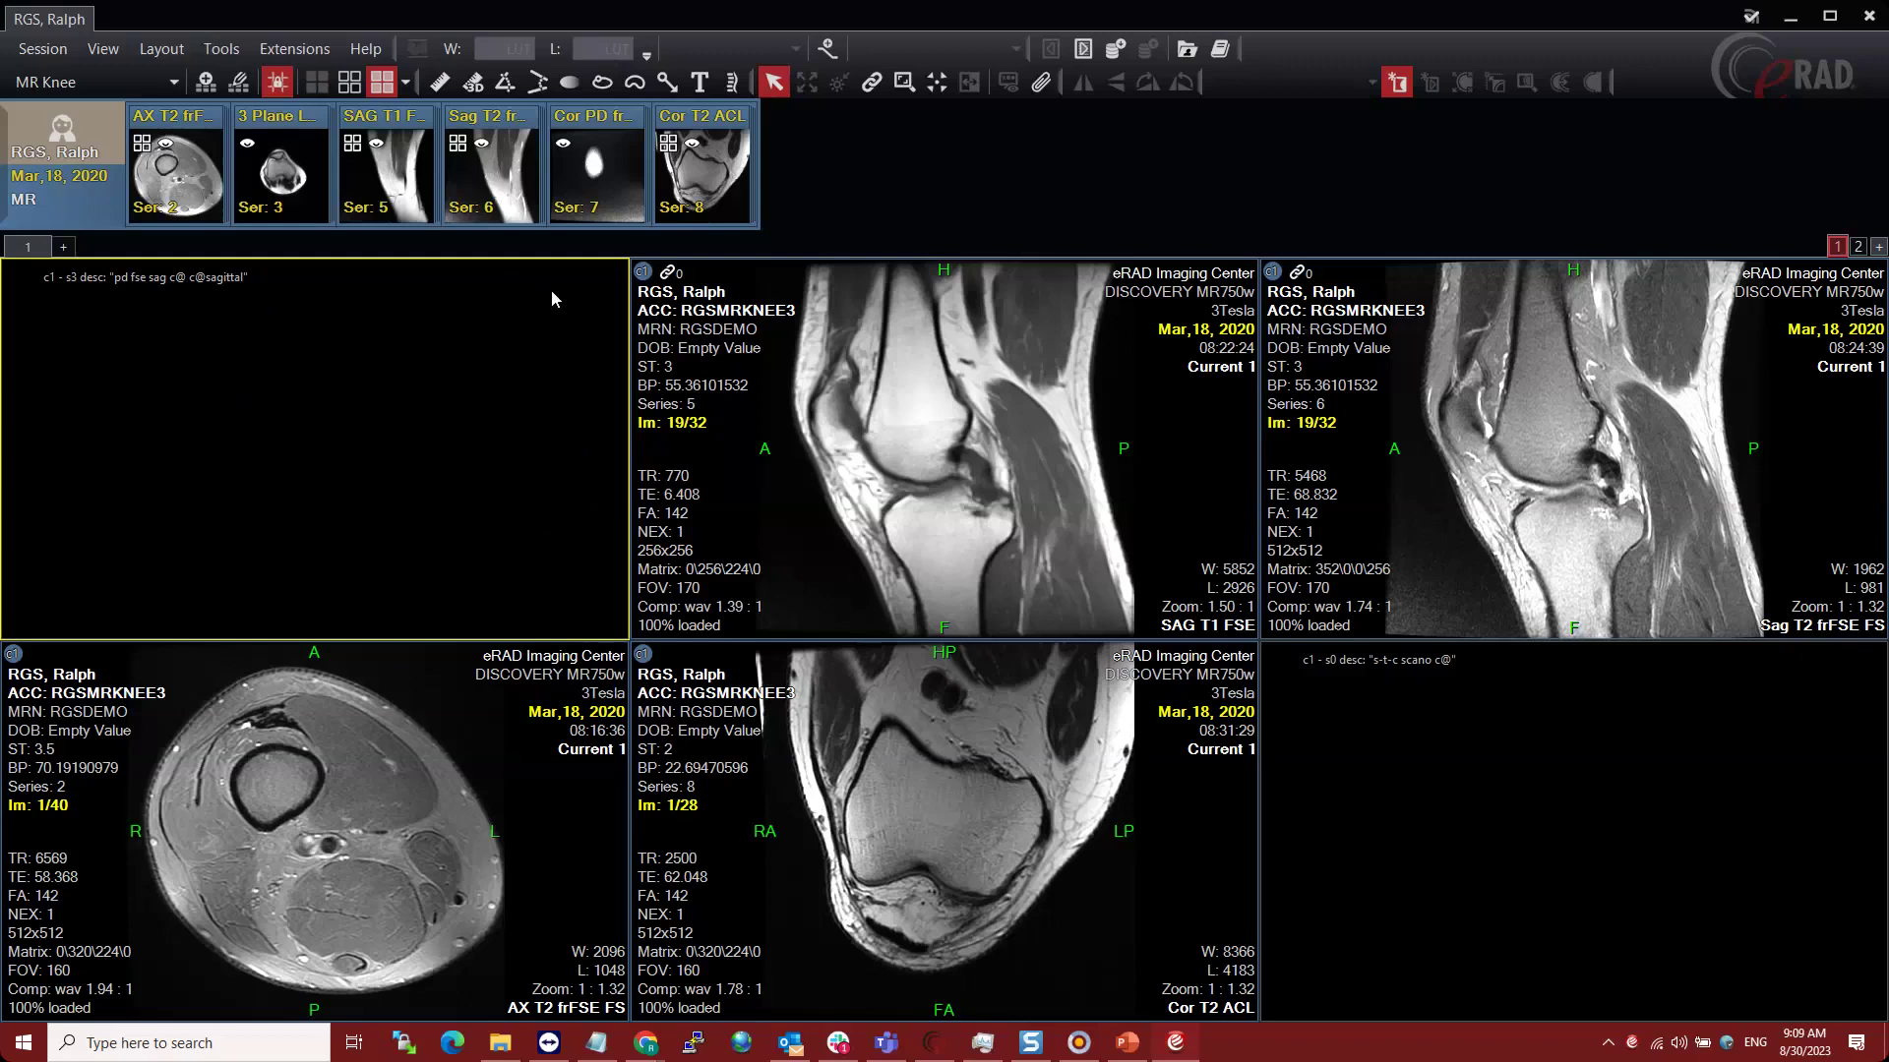
- Close and reopen the Mar 18, 2020 MR Knee Left study and select the MR Knee protocol again
click(1869, 17)
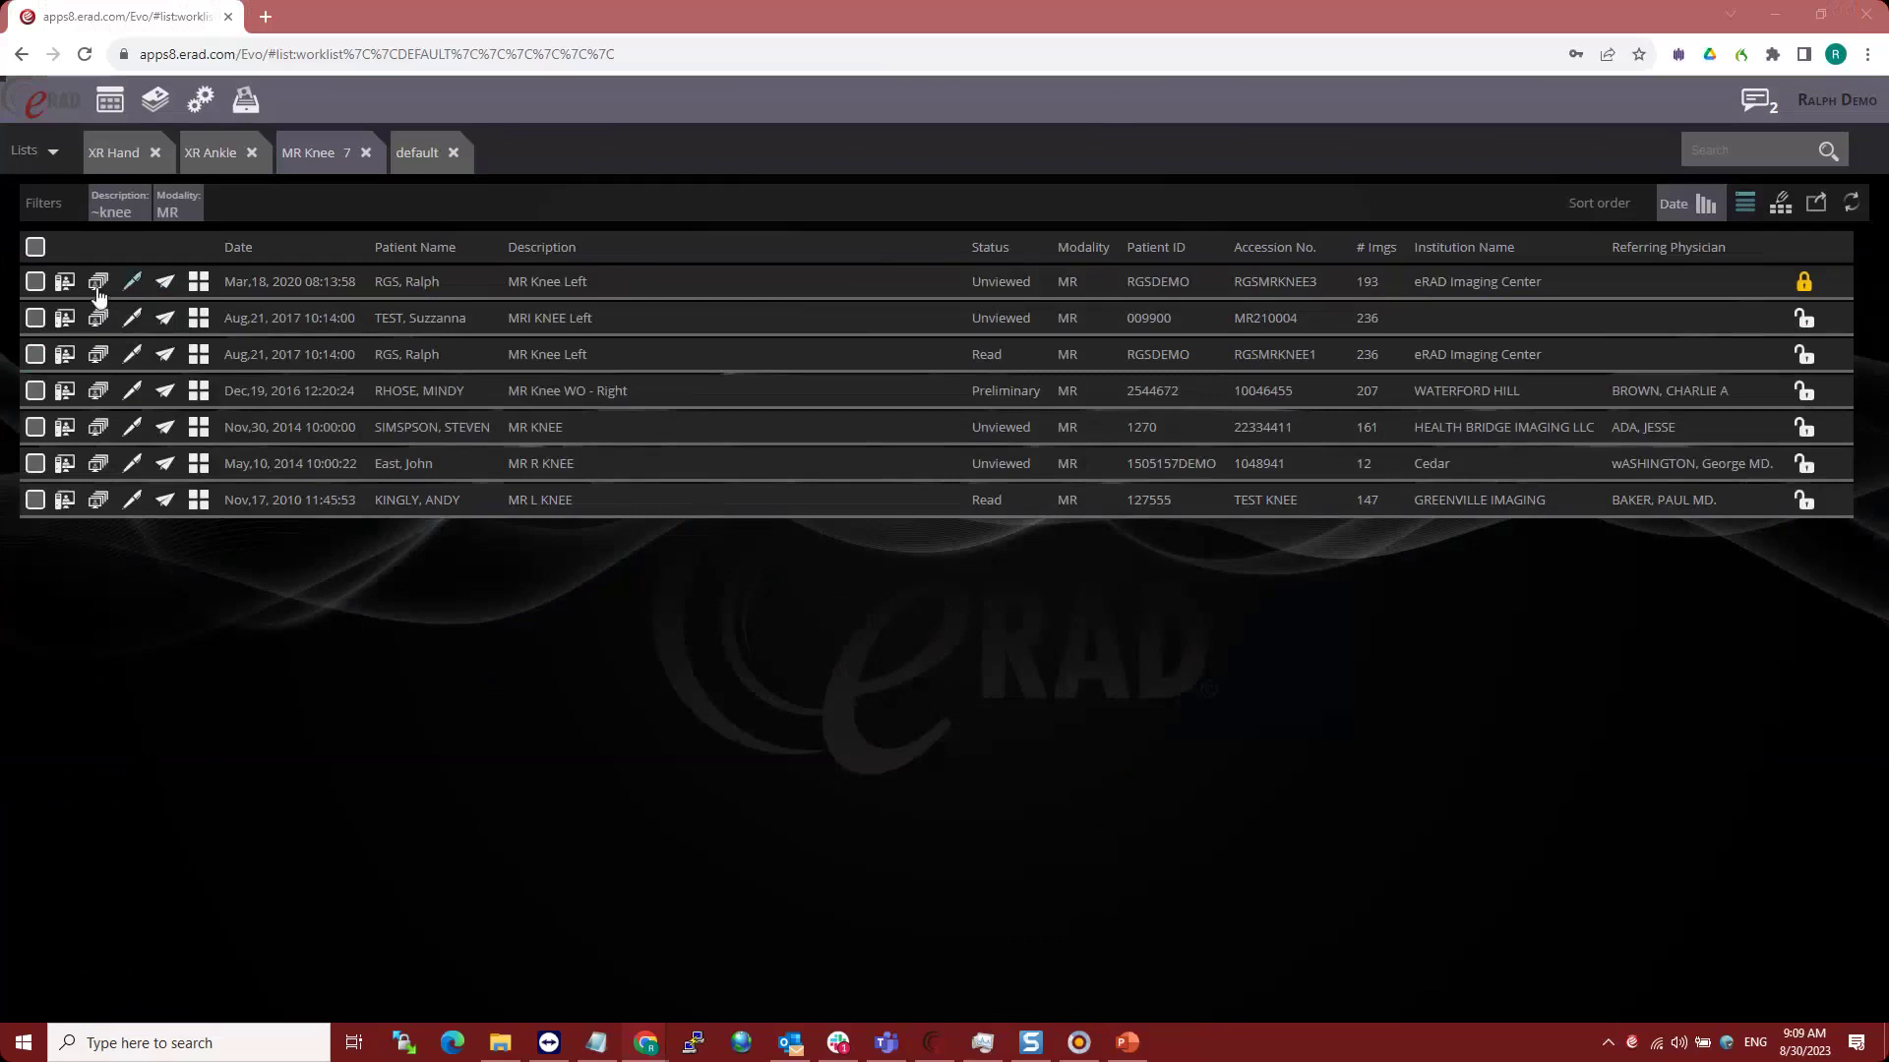
click(69, 285)
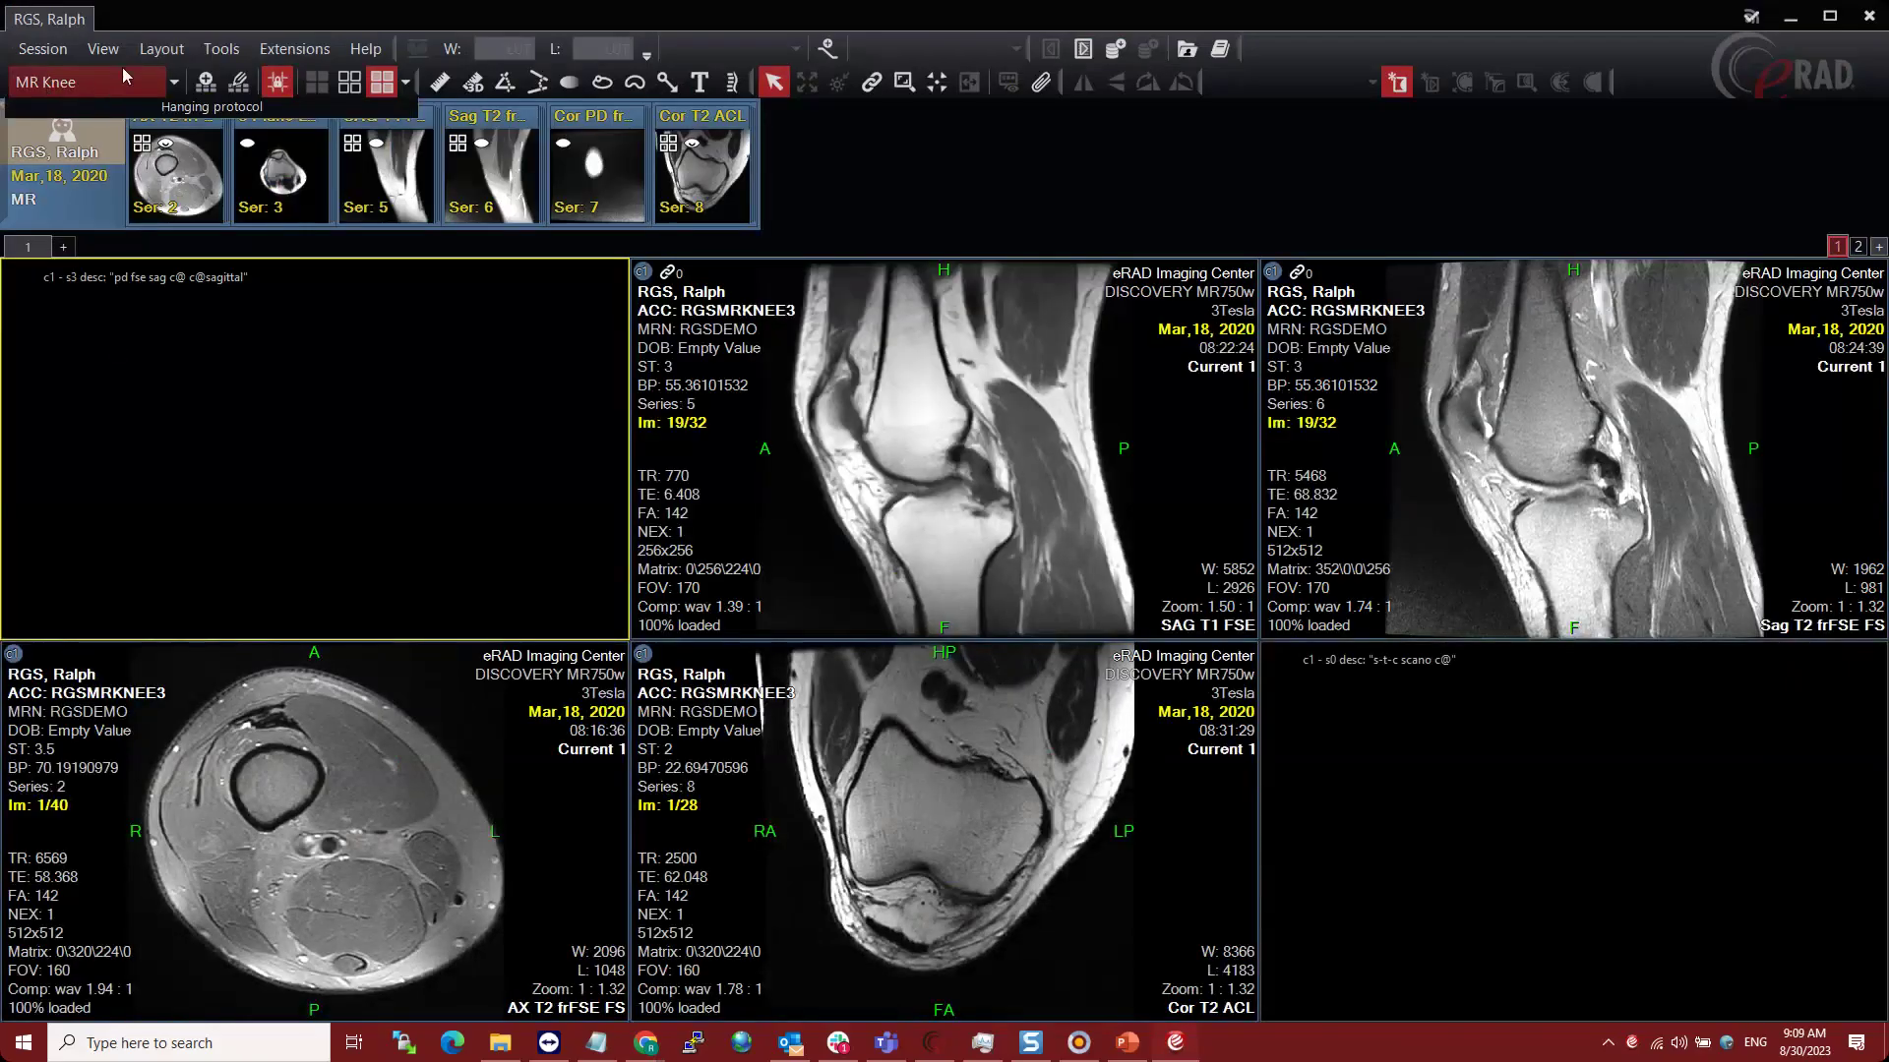
click(130, 82)
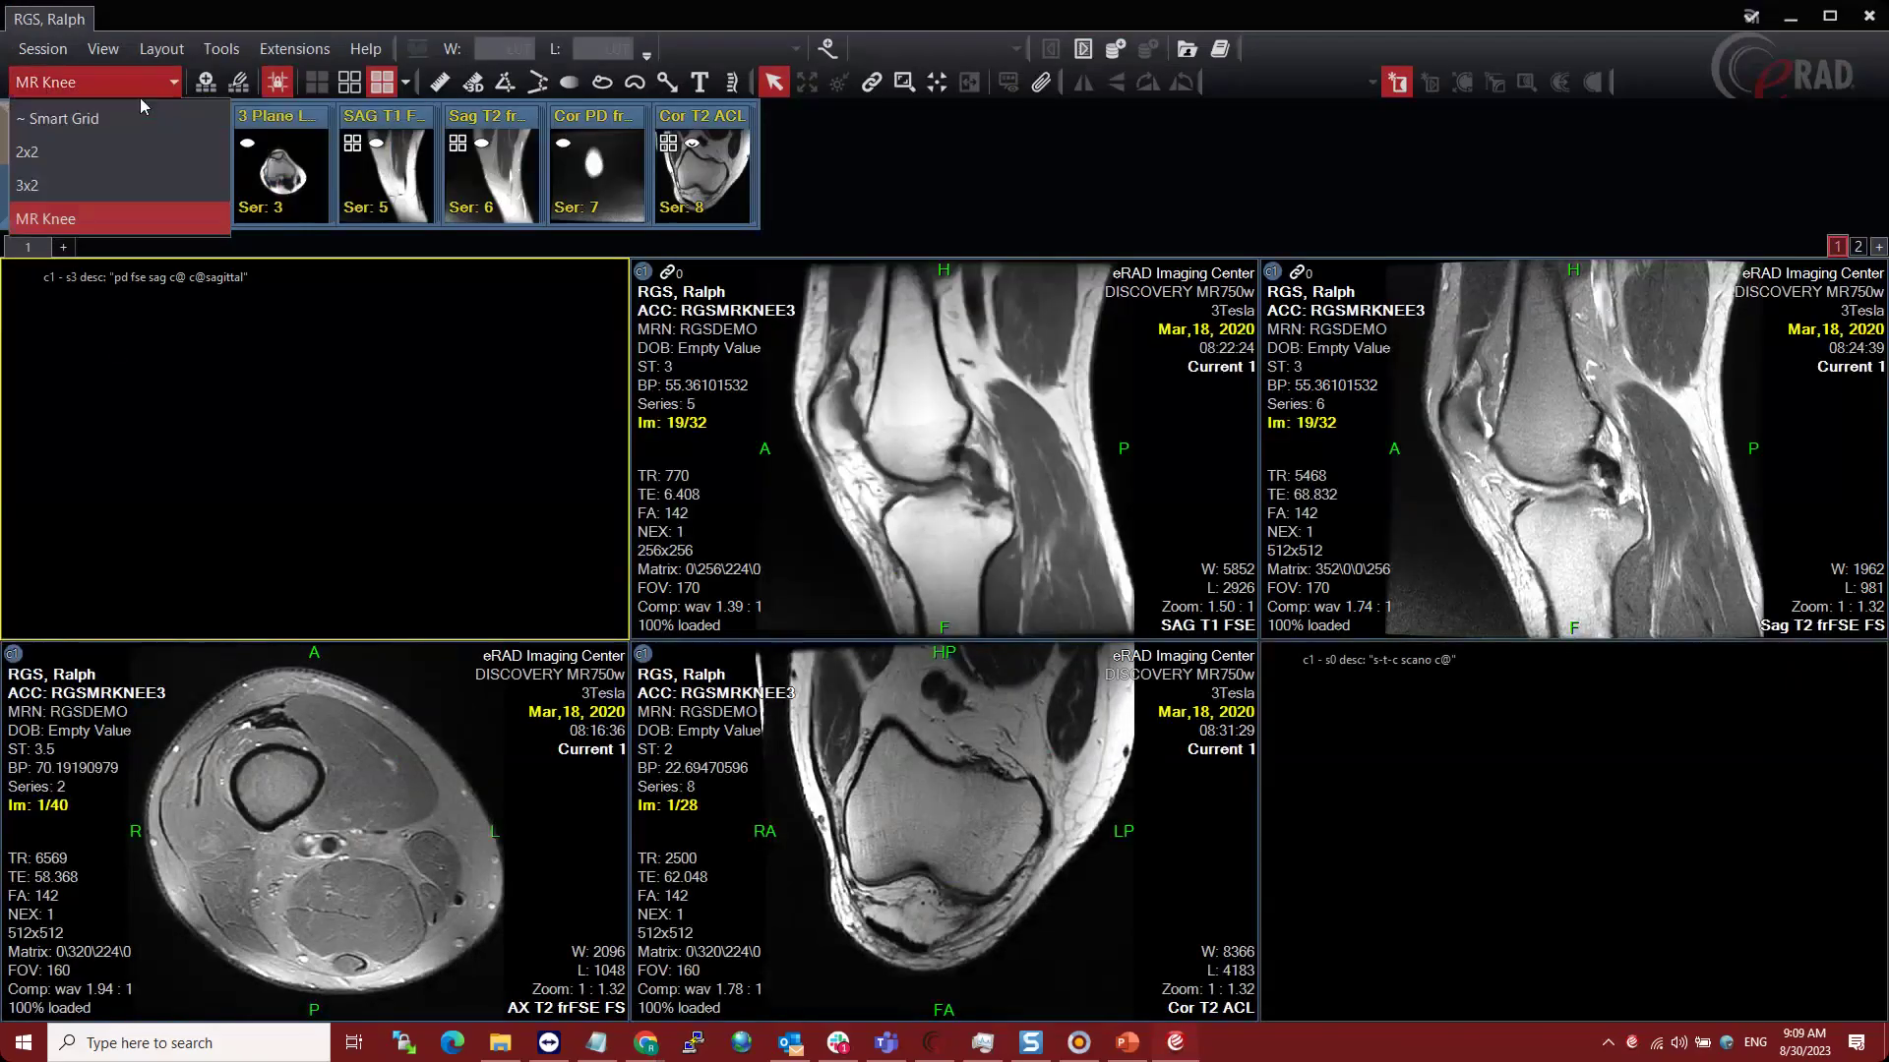
click(210, 222)
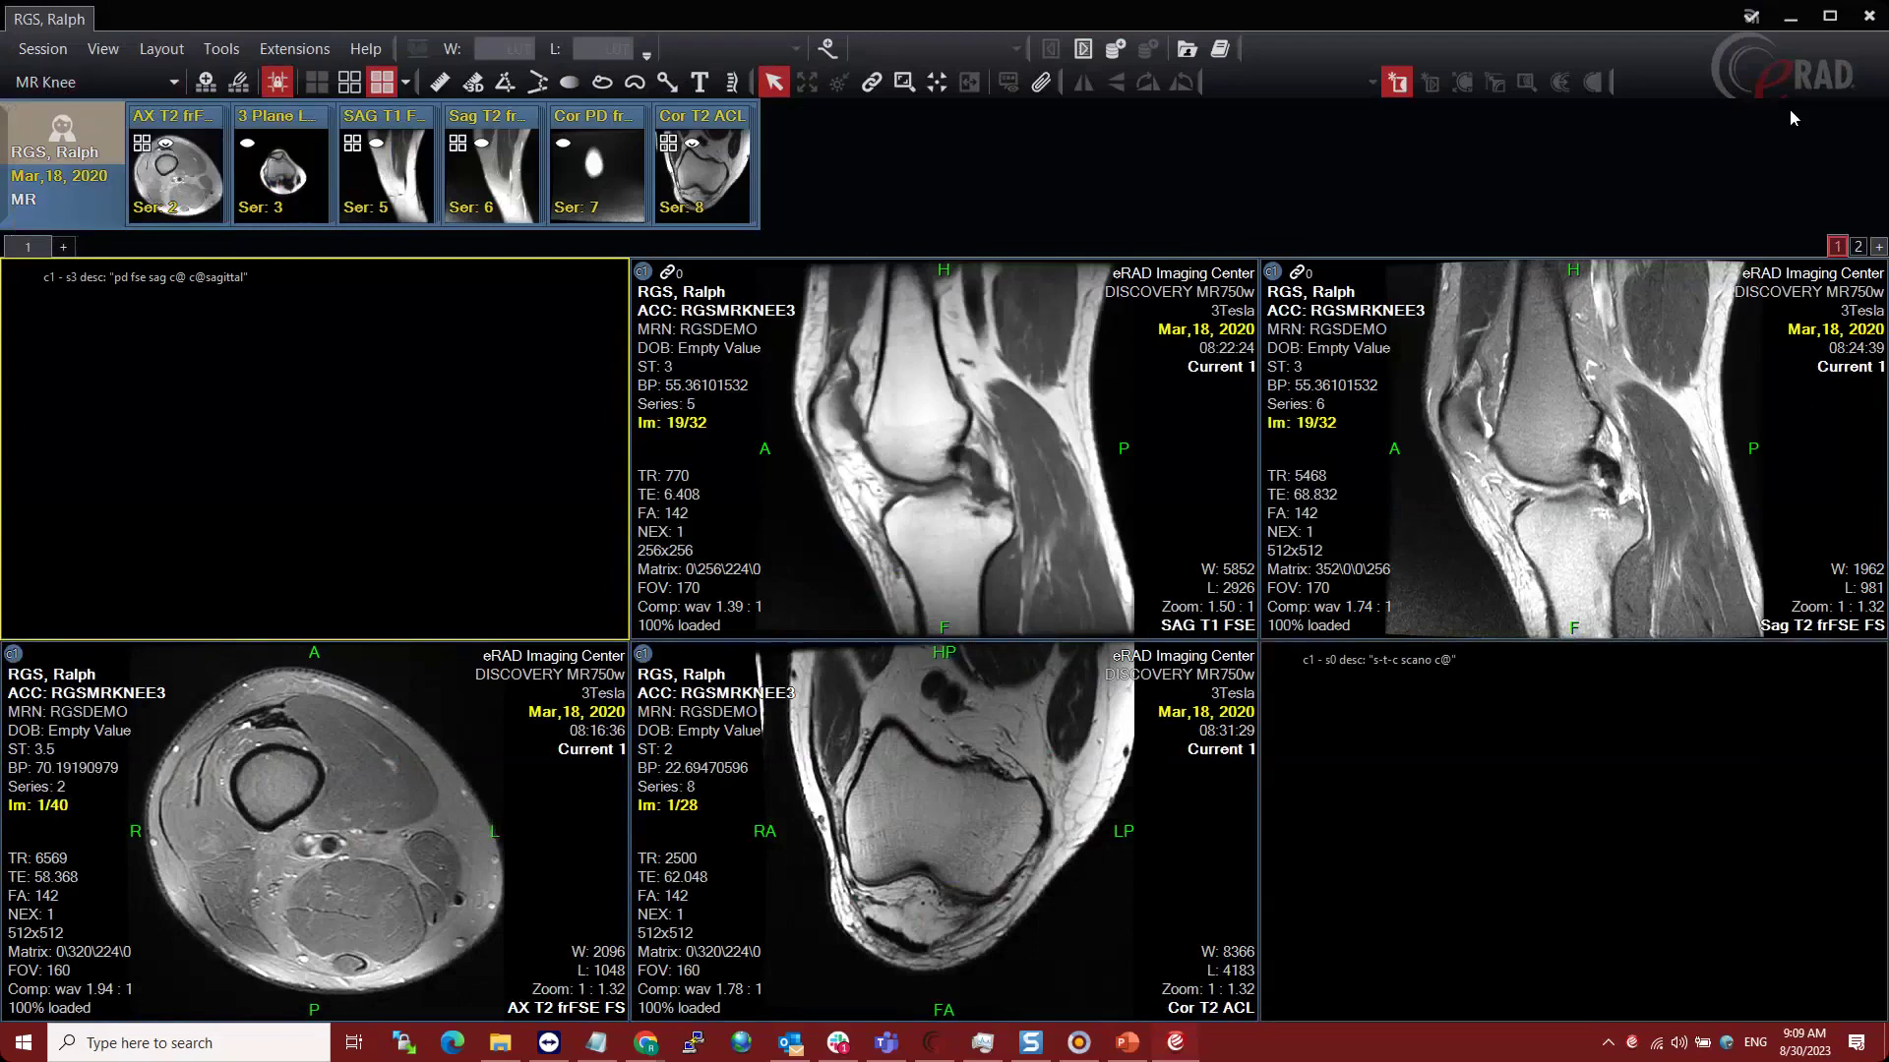
- Reopen the Mar 18, 2020 MR Knee Left study together with its priors and apply the MR Knee hanging protocol
click(1869, 16)
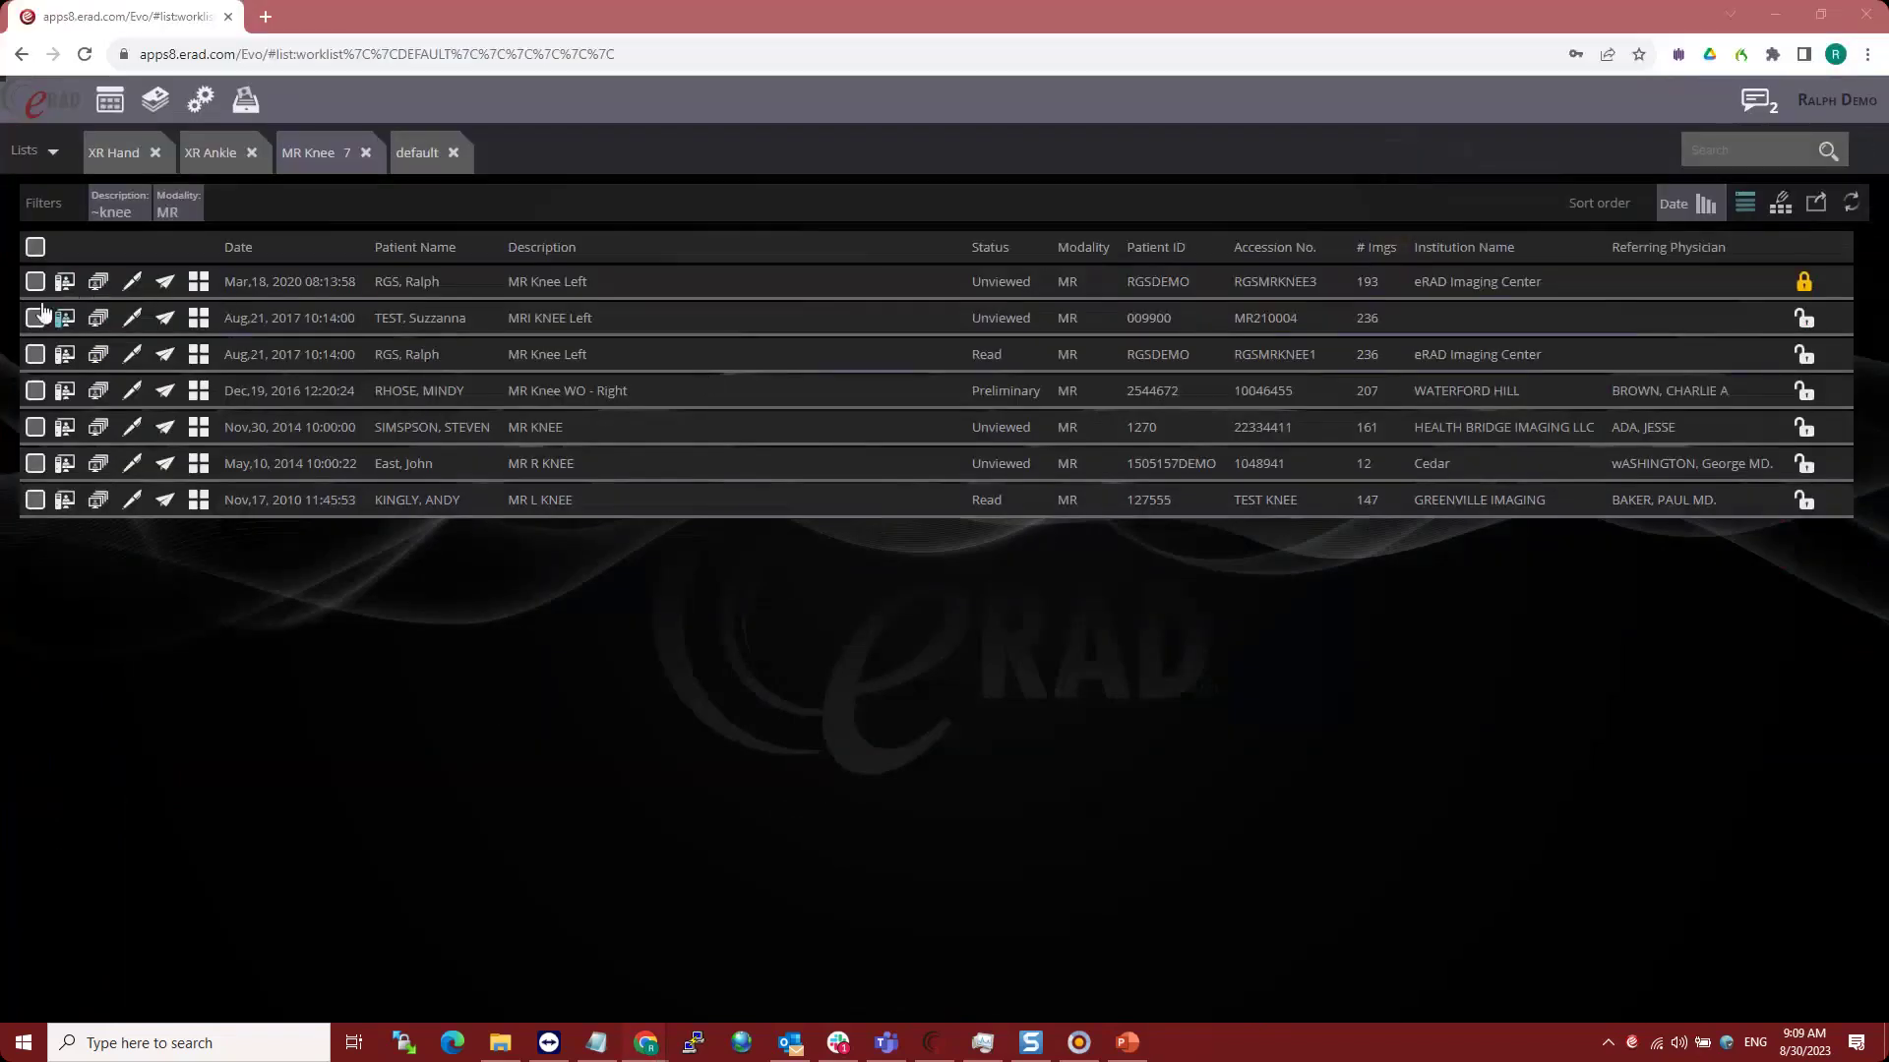
click(97, 281)
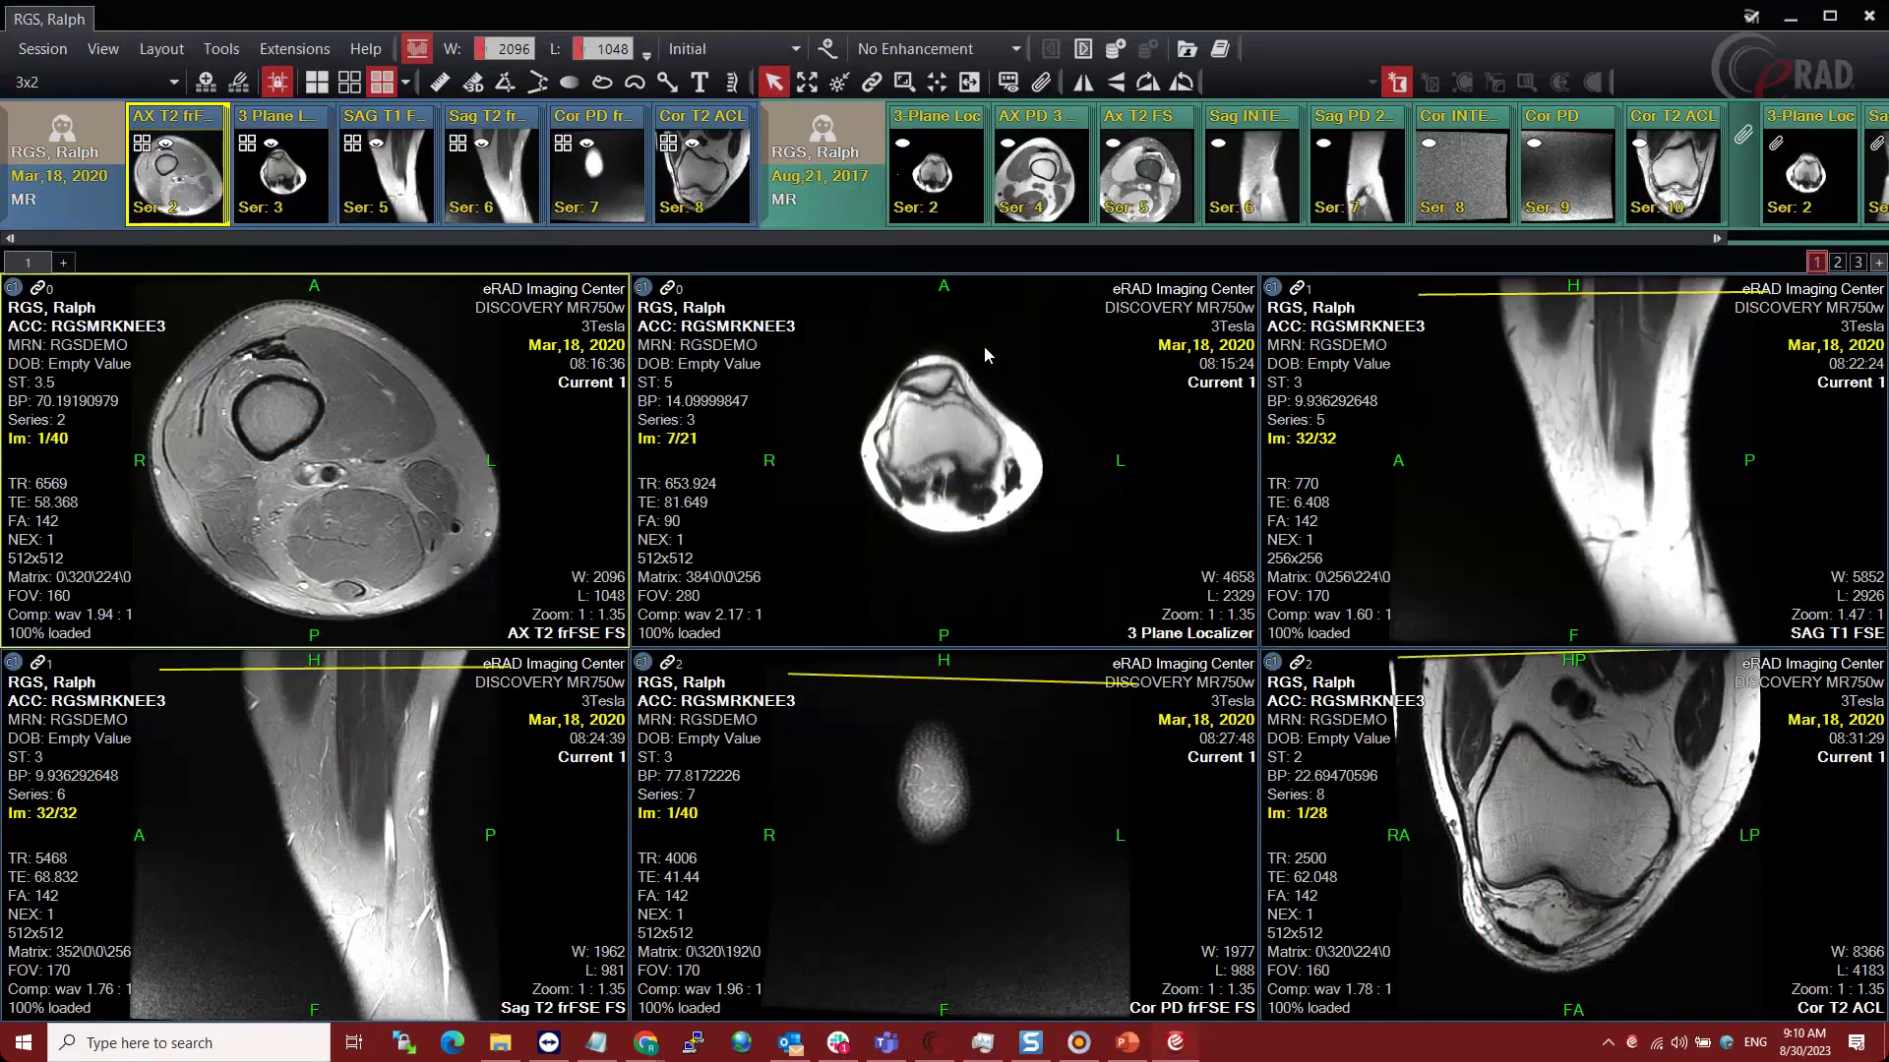
click(174, 82)
click(59, 218)
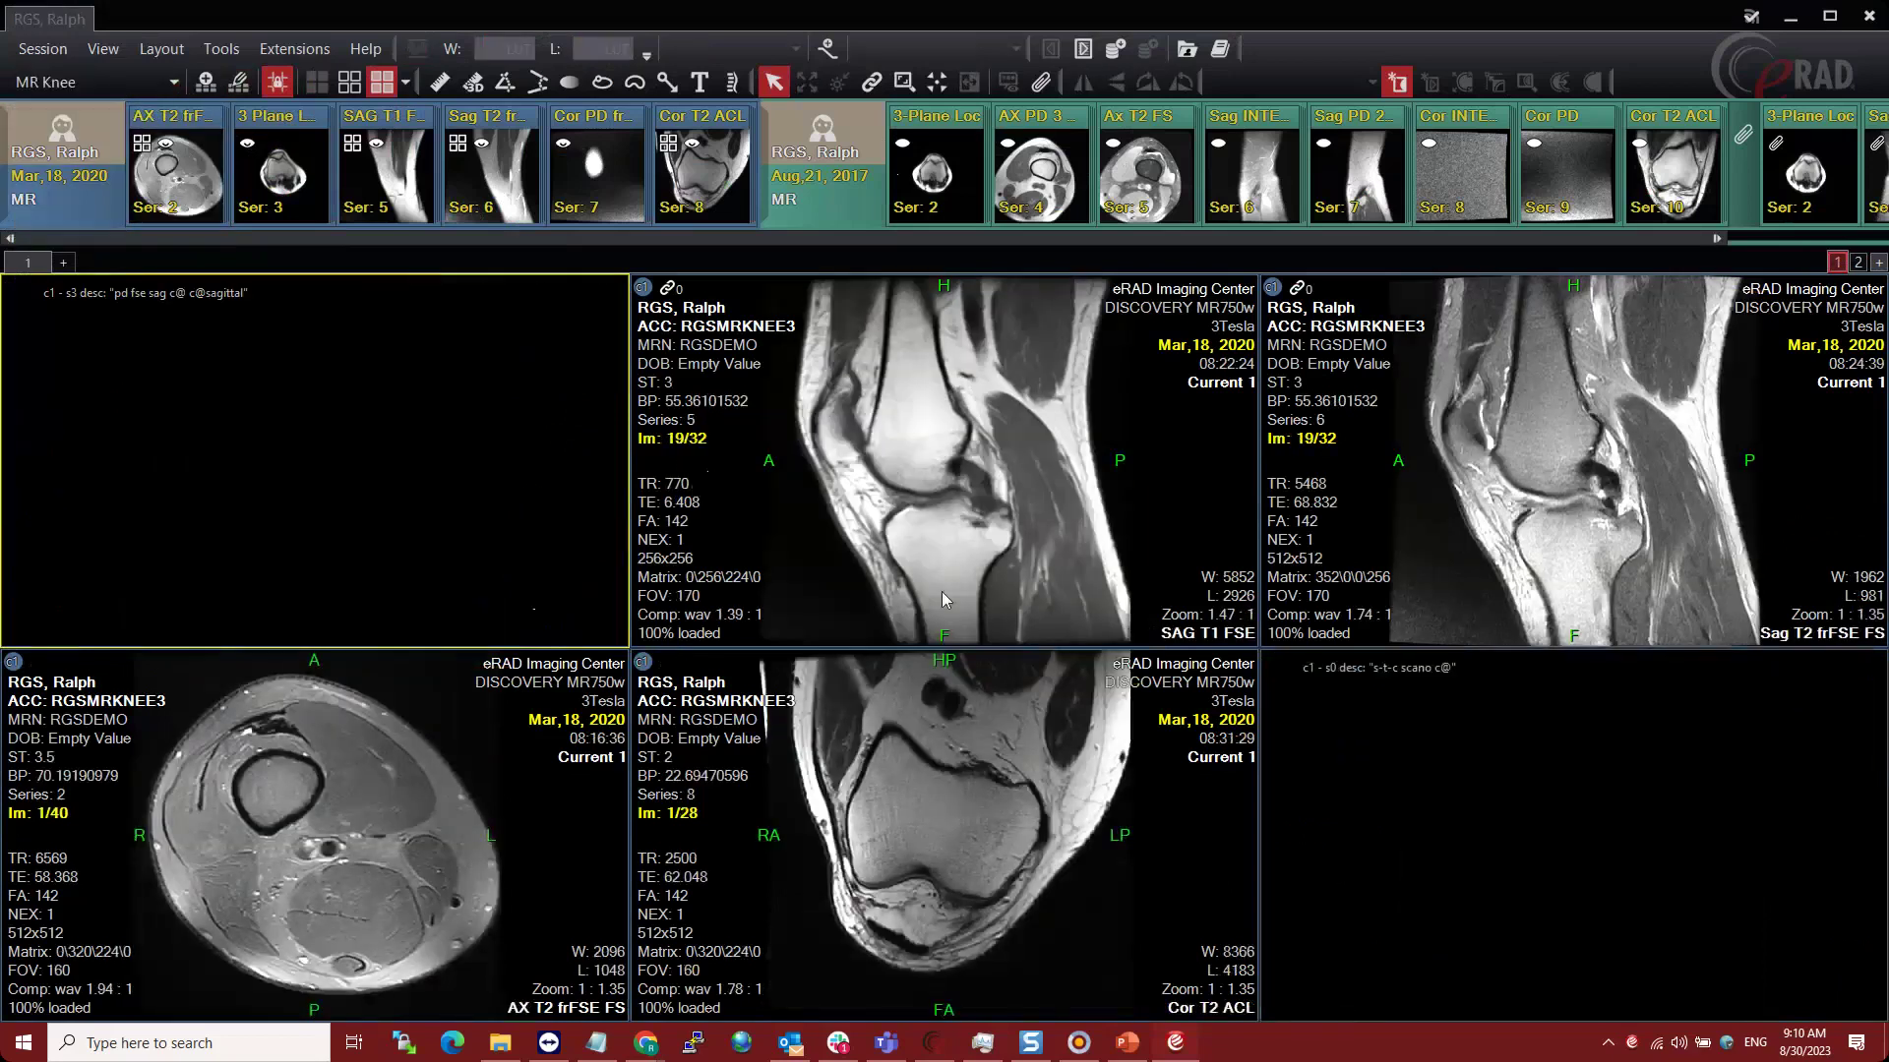
- Place SAG T1 FSE in the first cell of the grid's upper row and Sag T2 frFSE FS in the second
click(836, 541)
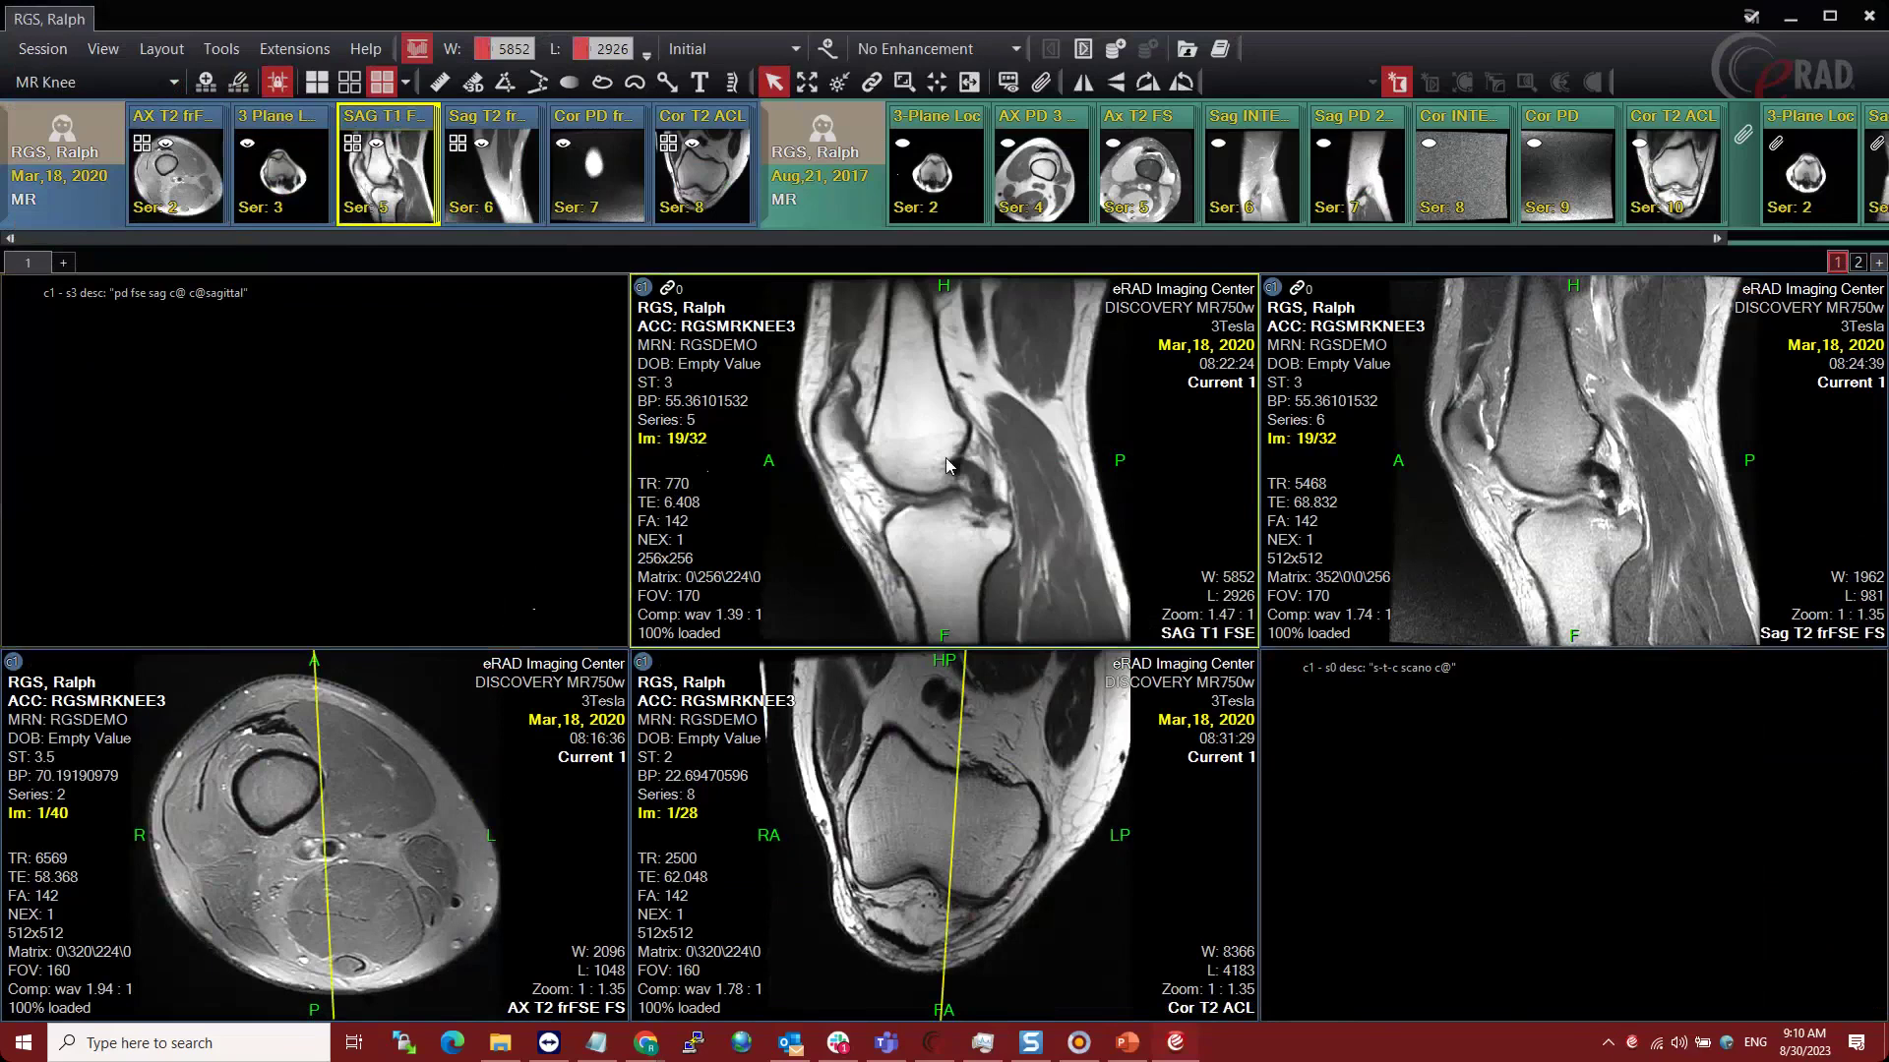
drag(976, 175, 482, 272)
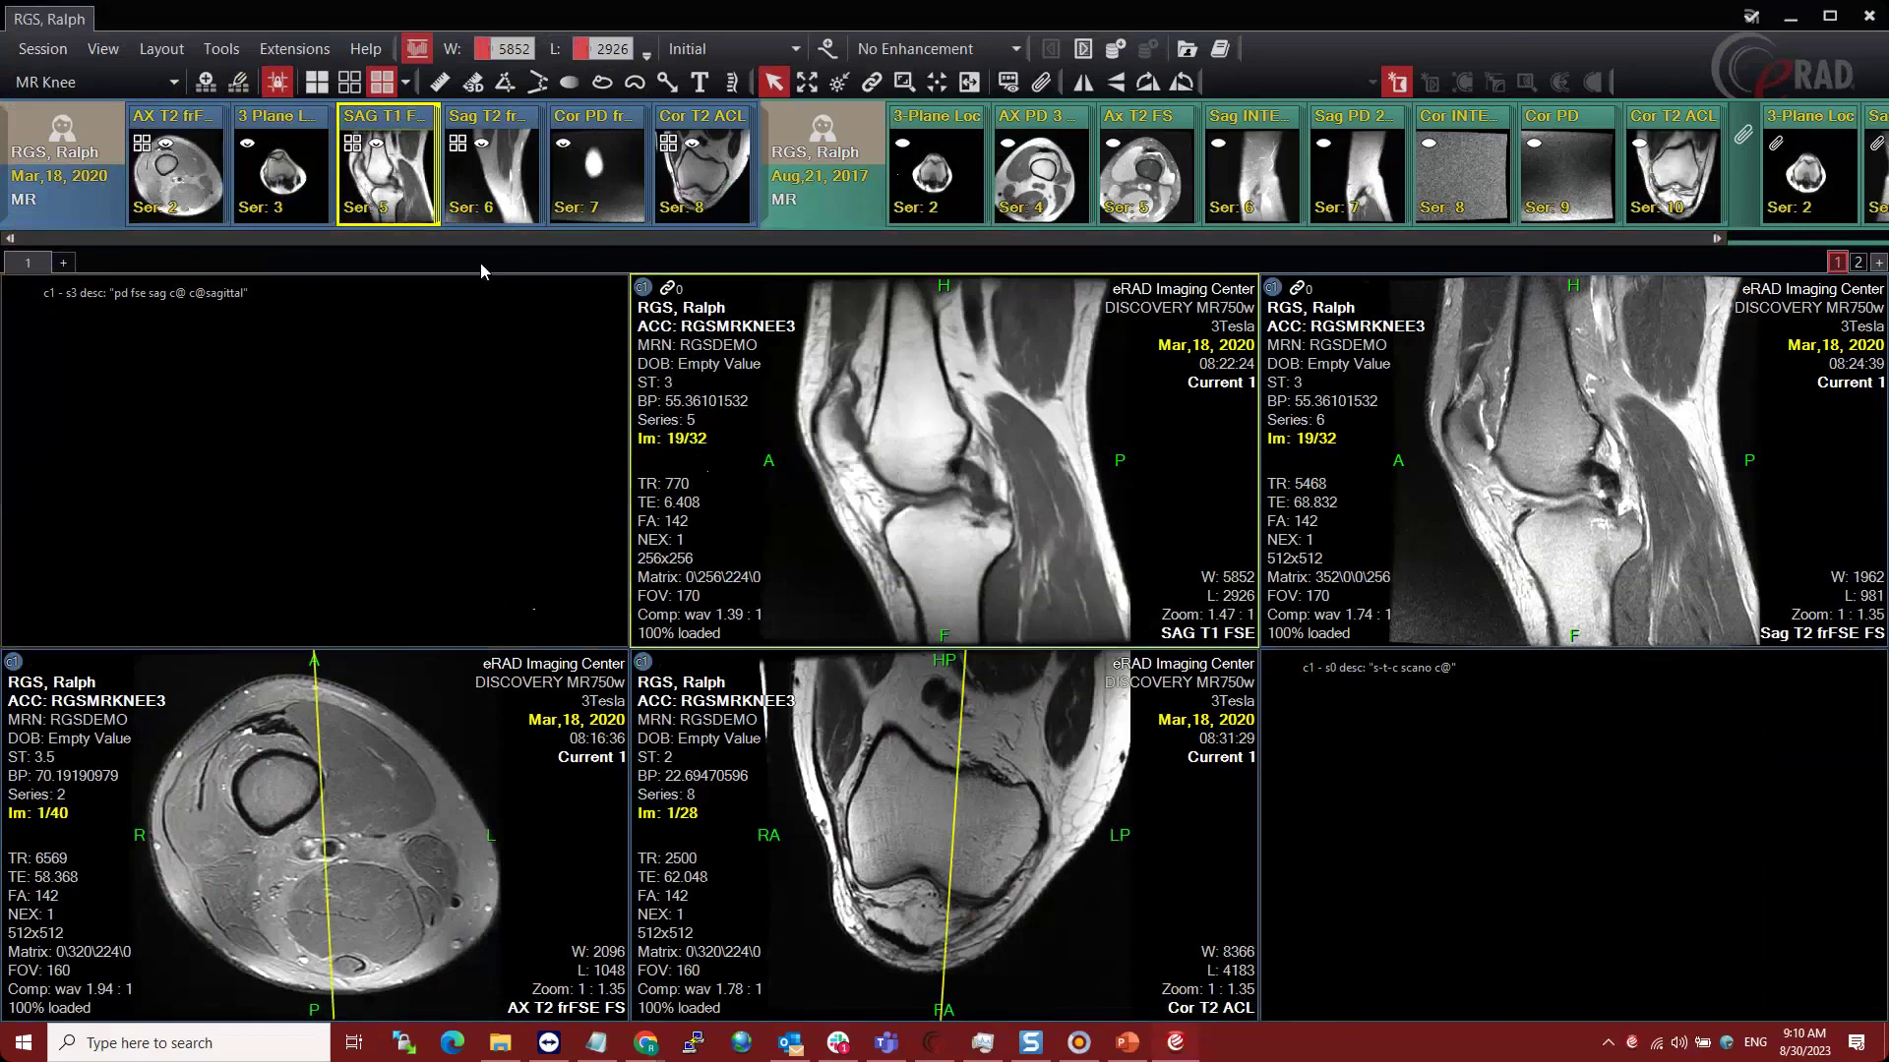
double_click(398, 178)
double_click(507, 165)
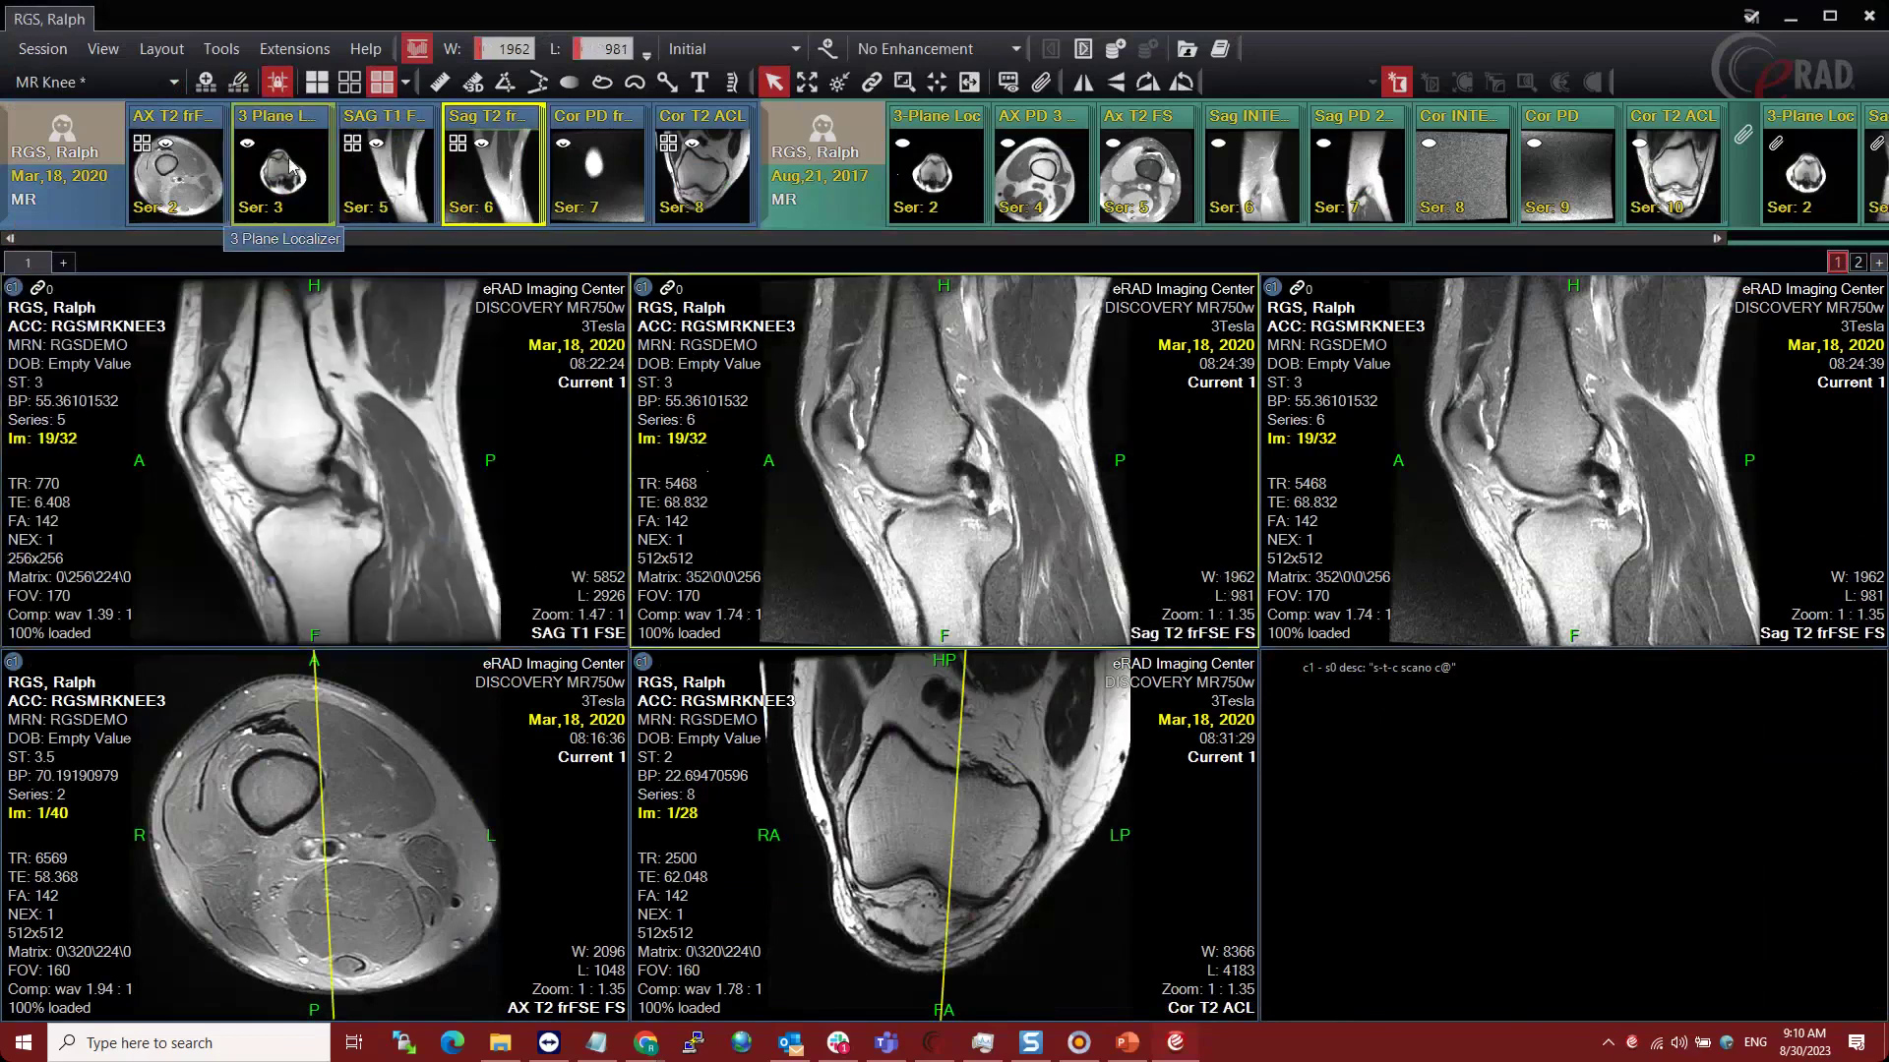
- Fill the grid's lower row with 3 Plane Localizer, AX T2 frFSE FS and Cor T2 ACL, in that order
double_click(288, 170)
click(932, 828)
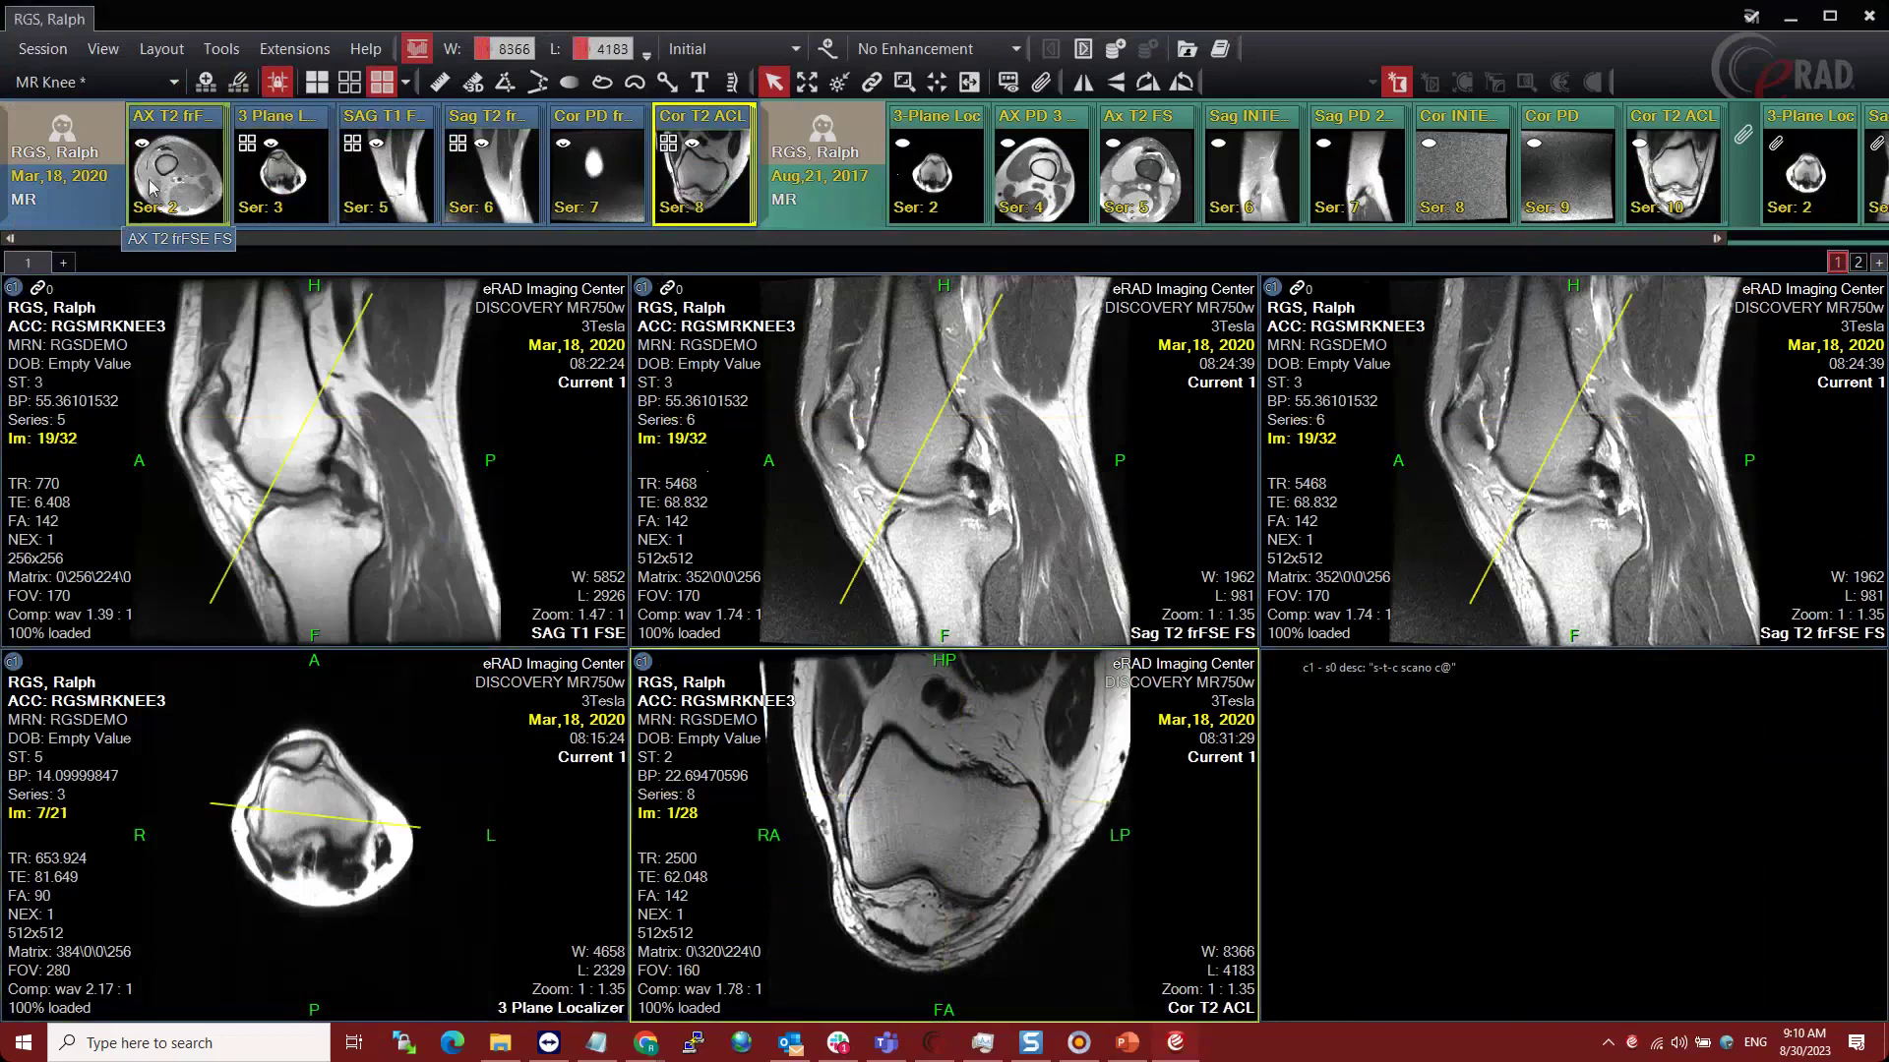
drag(153, 178, 1341, 842)
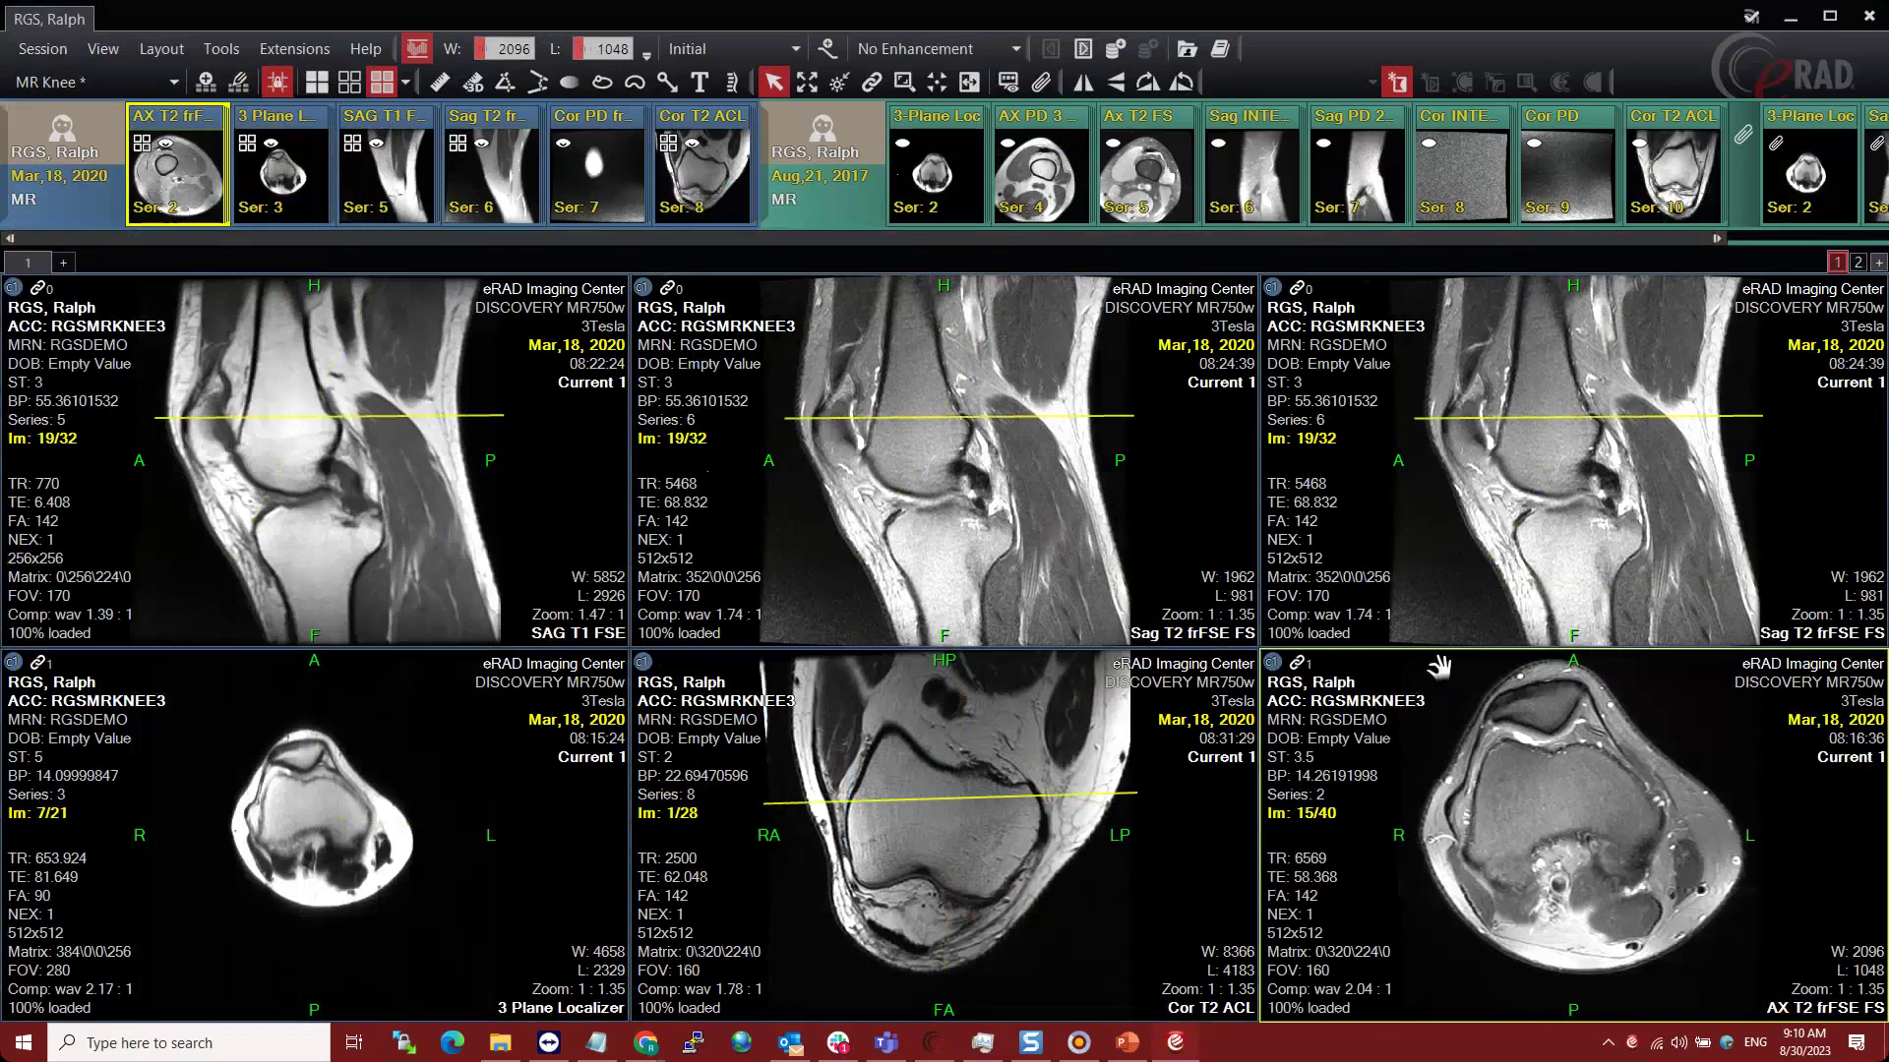
drag(1438, 667, 1082, 688)
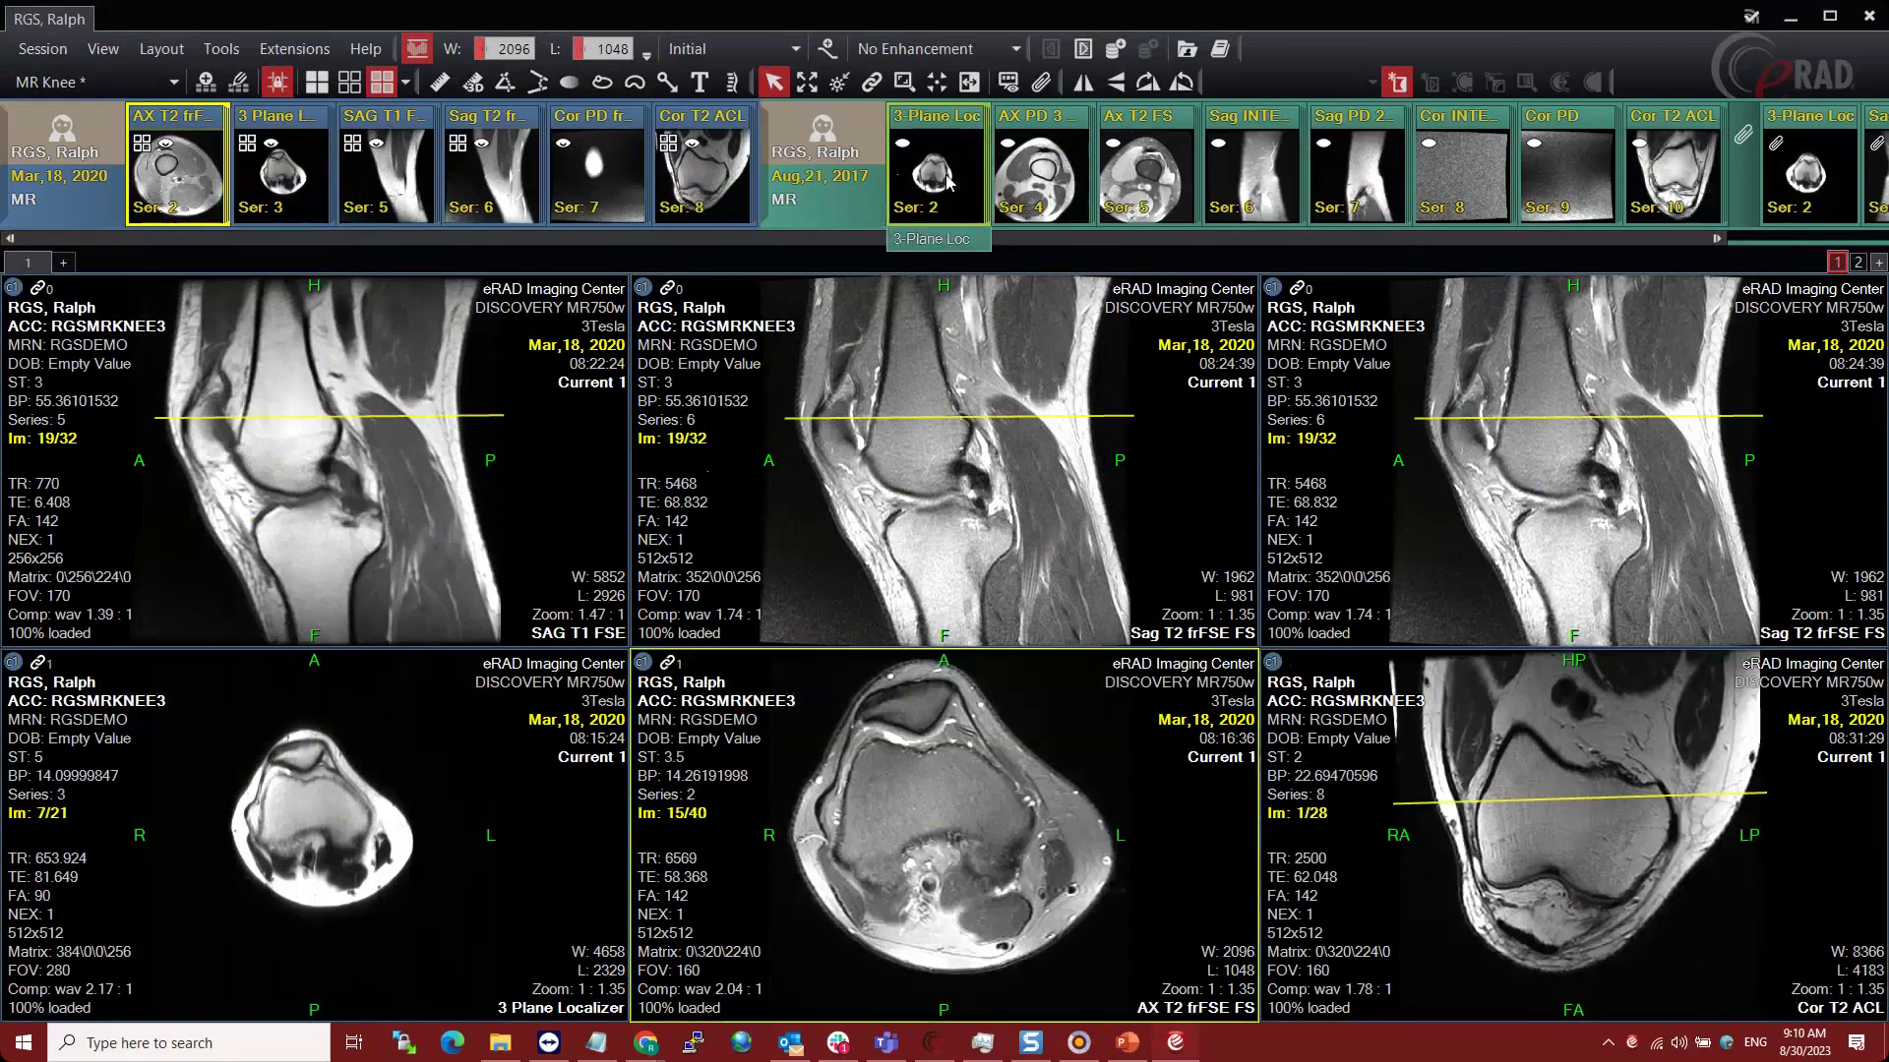
- Add a second layout page and give it a 3x2 grid
click(64, 264)
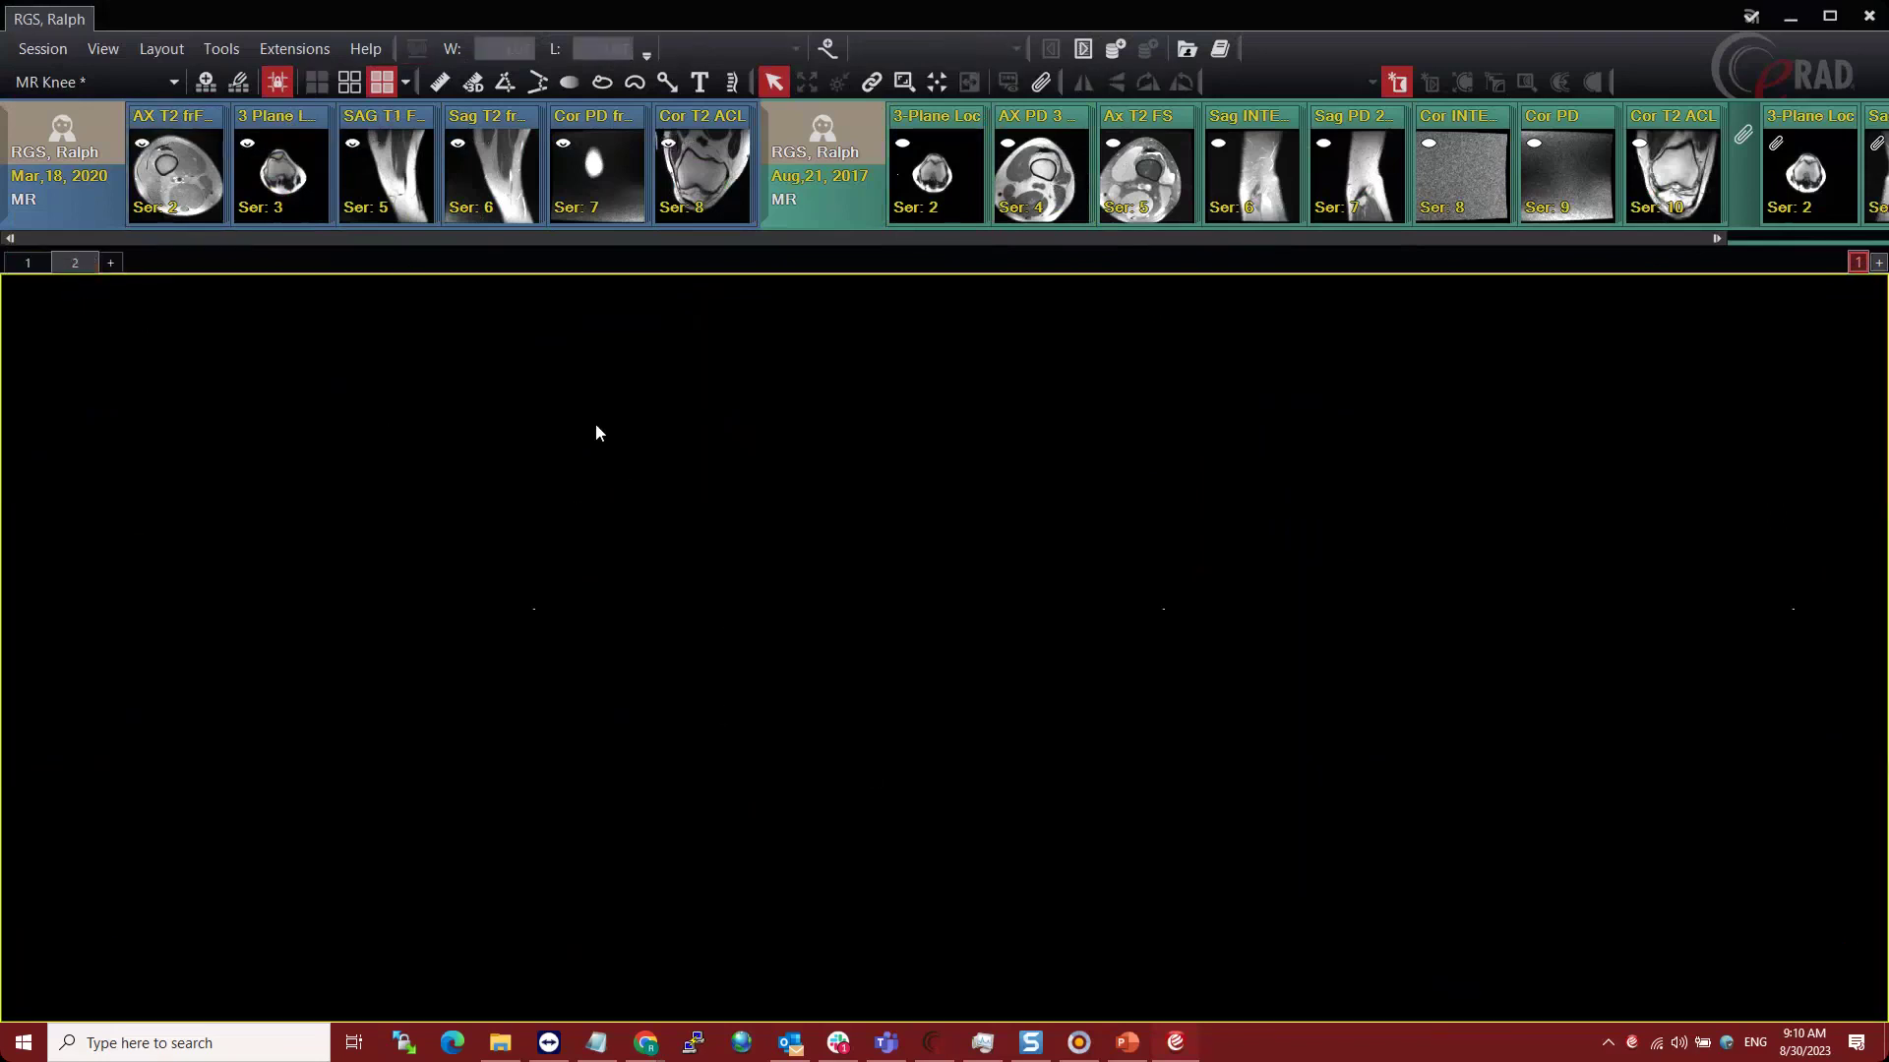
click(351, 85)
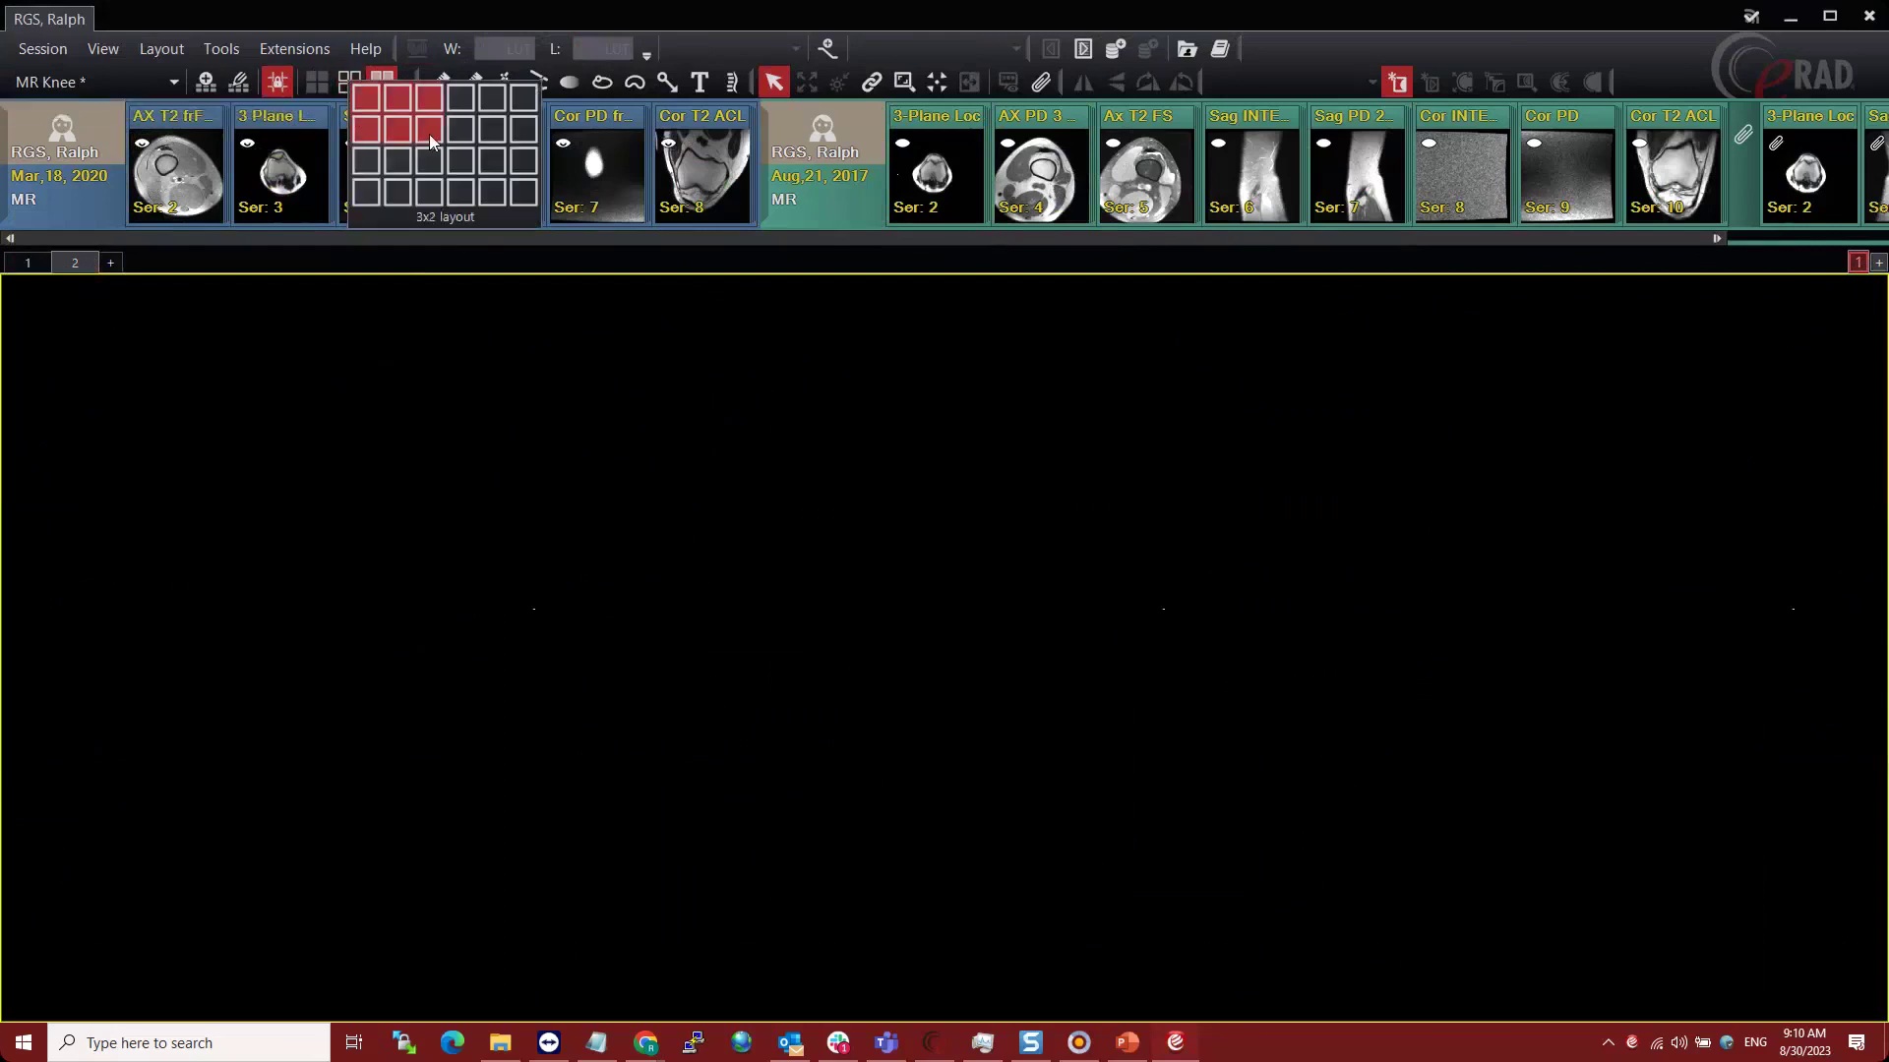
click(429, 134)
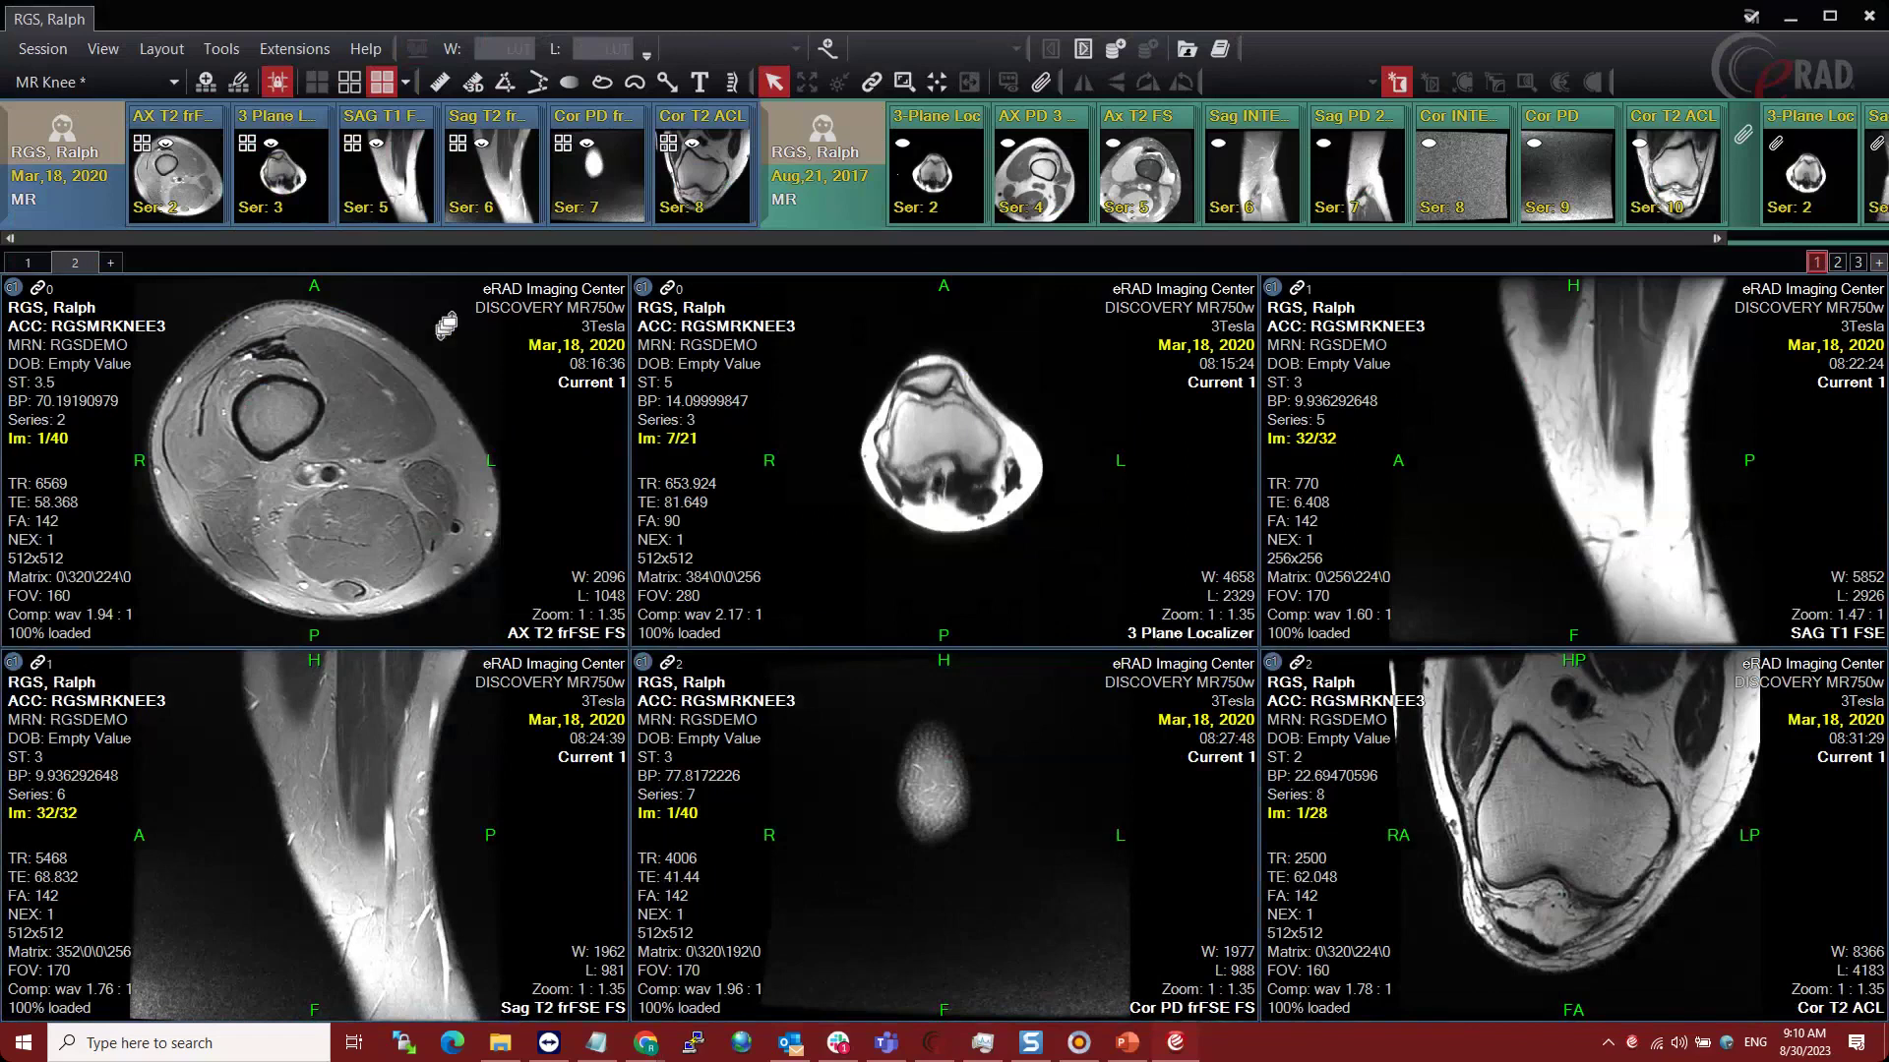
- Fill the second page's upper row with the current study's AX T2 frFSE FS, SAG T1 FSE and Sag T2 frFSE FS series
click(199, 174)
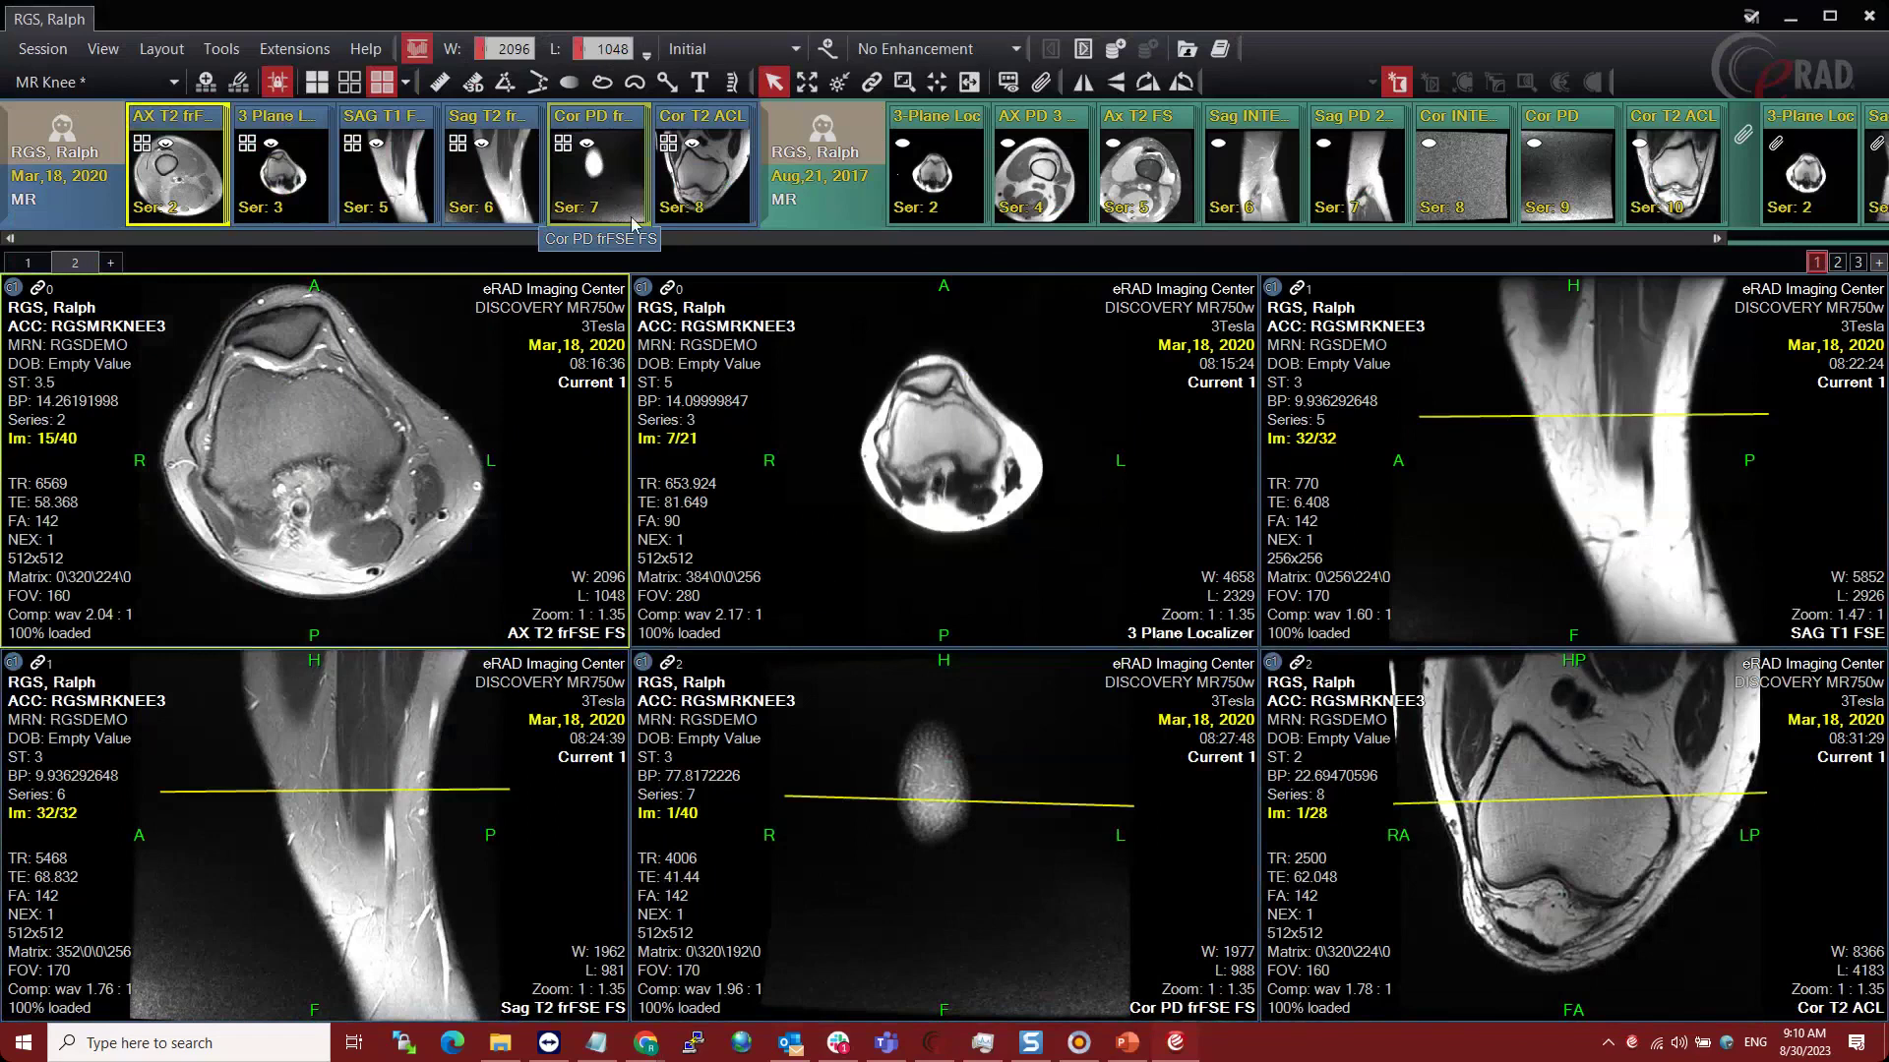
click(610, 168)
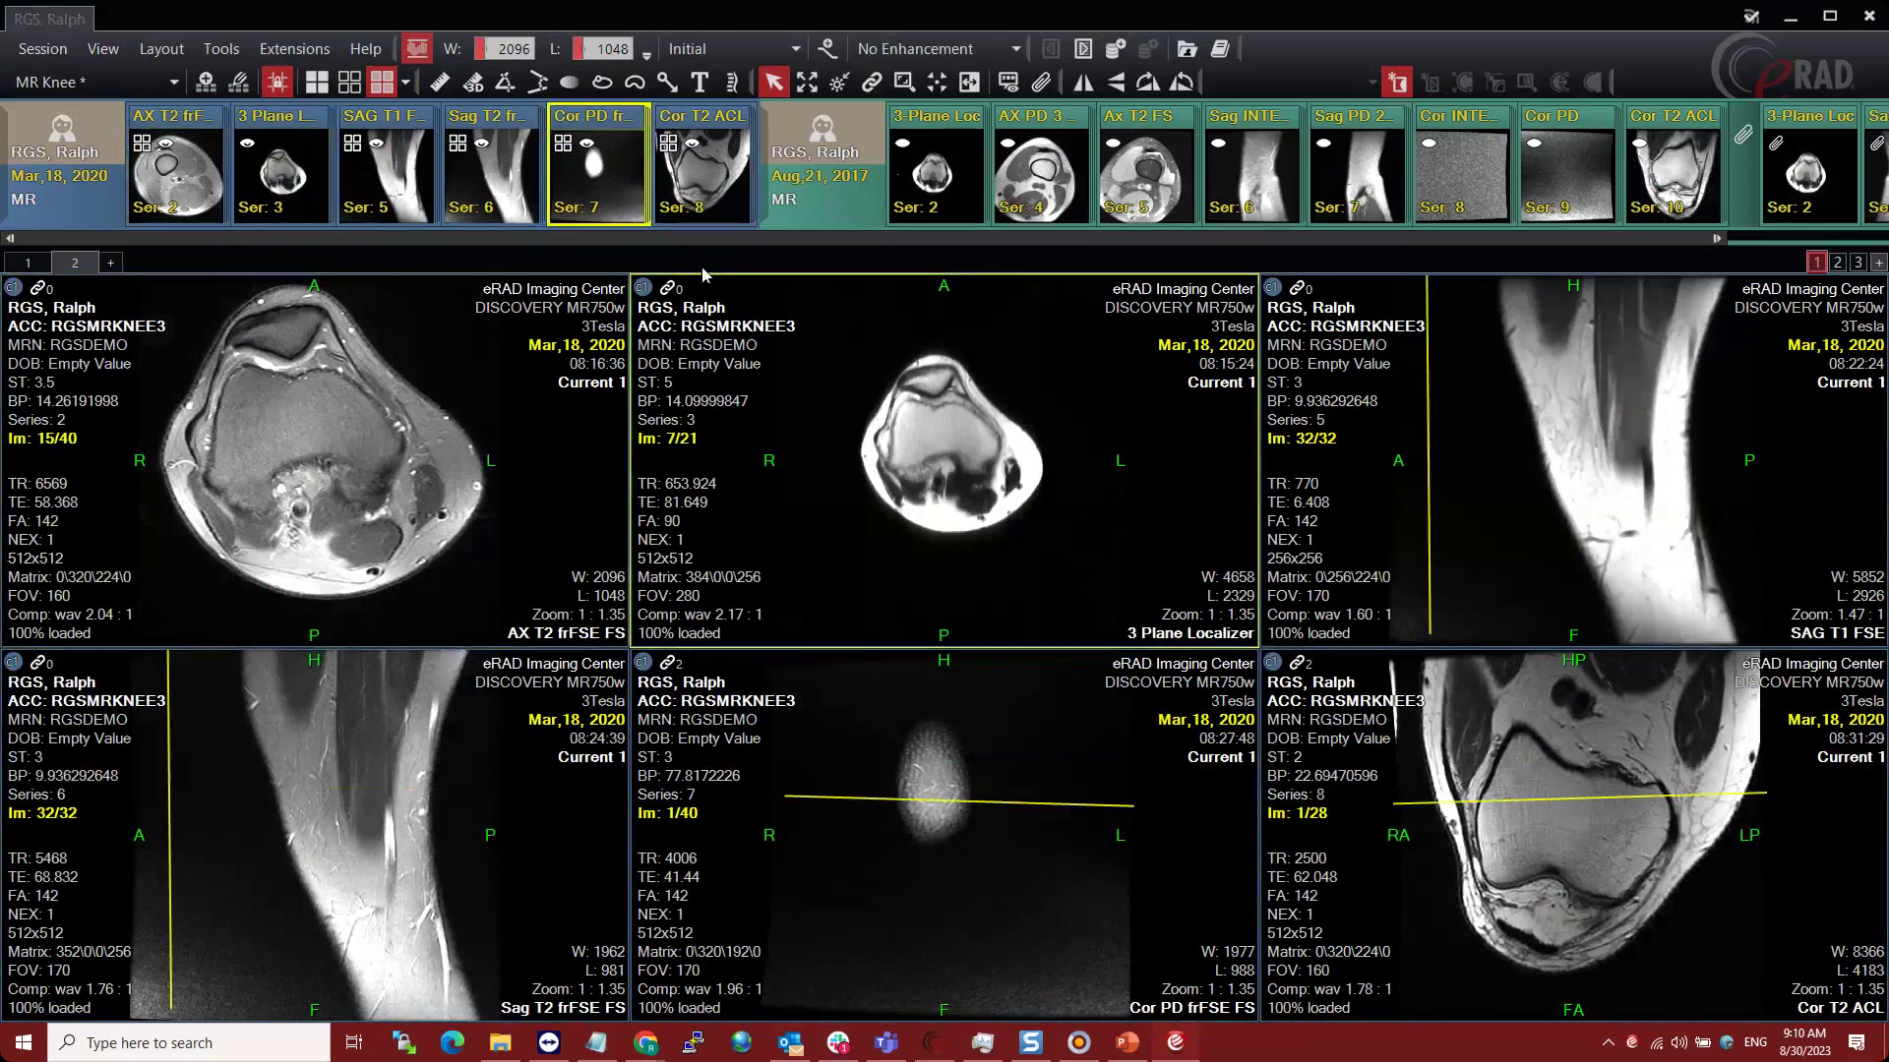
click(382, 154)
click(487, 147)
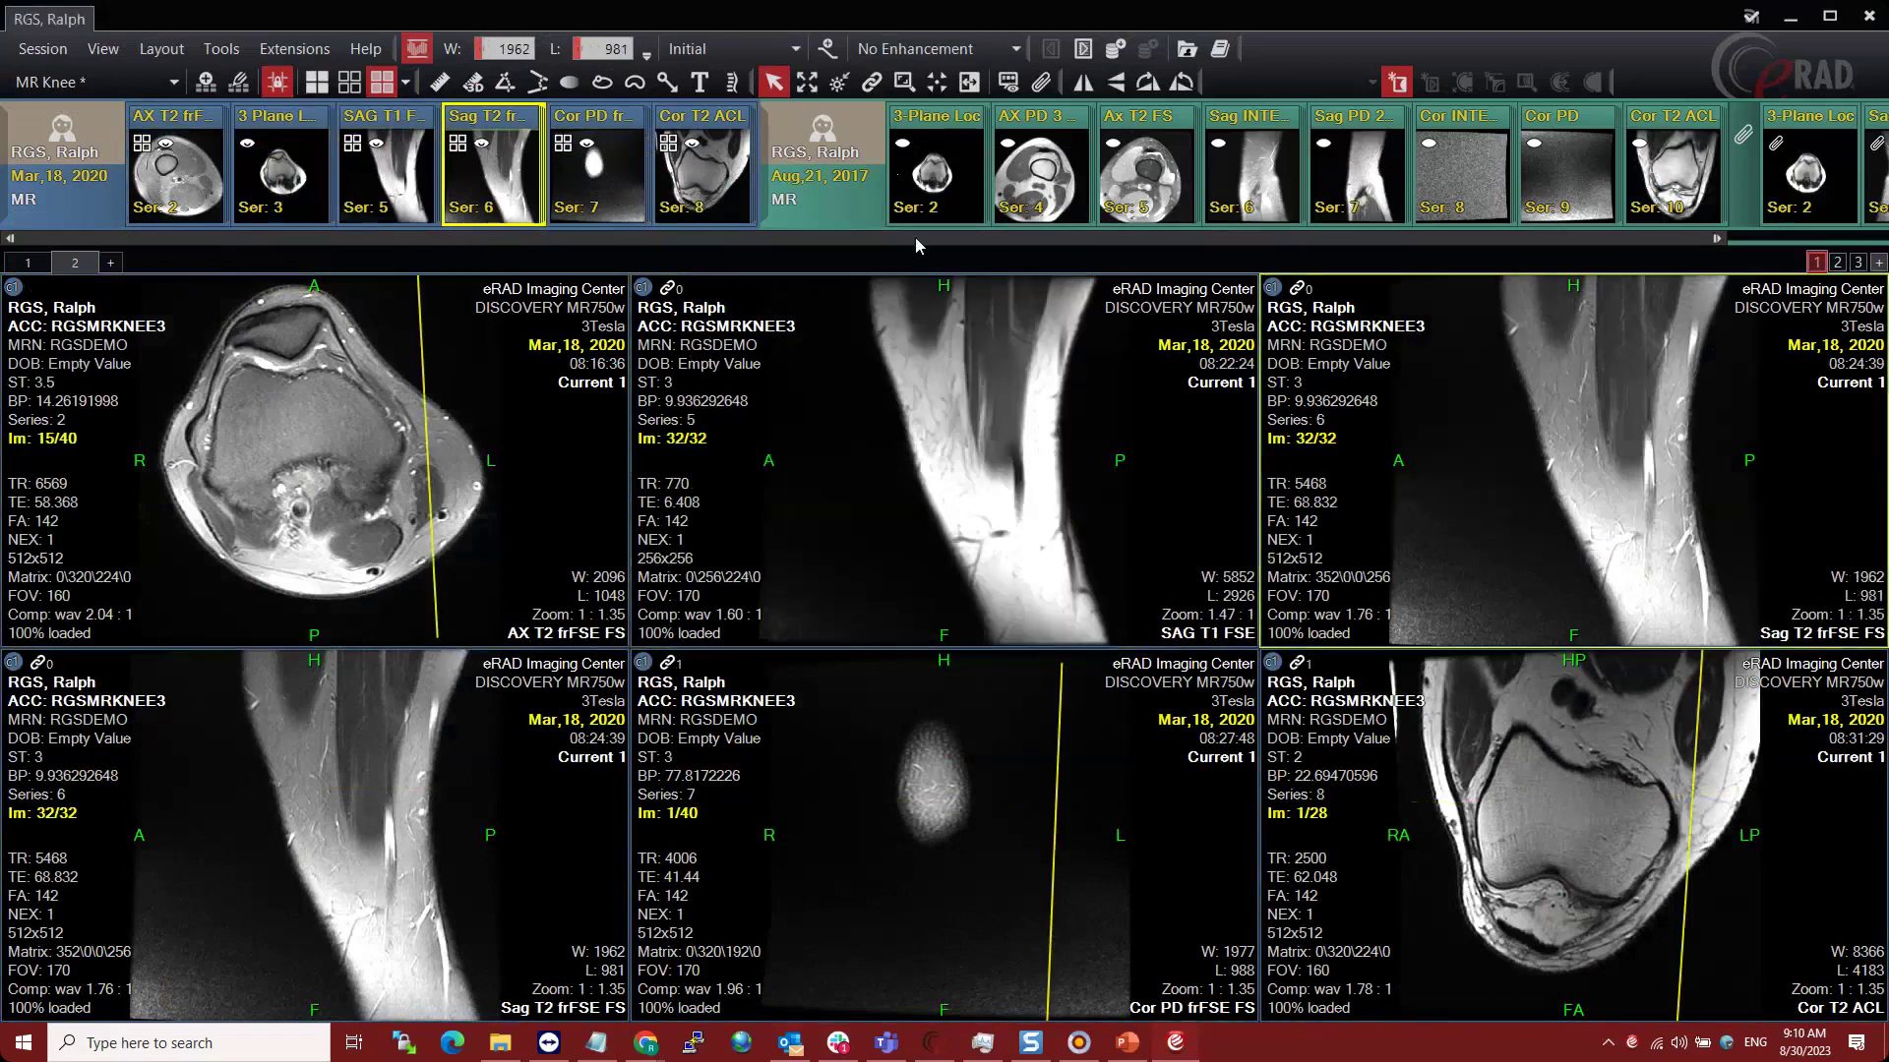
- Fill the second page's lower row with the Aug 21, 2017 prior's 3-Plane Loc, Sag INTERM FS 3MM and Sag PD 2mm series
drag(929, 177, 398, 956)
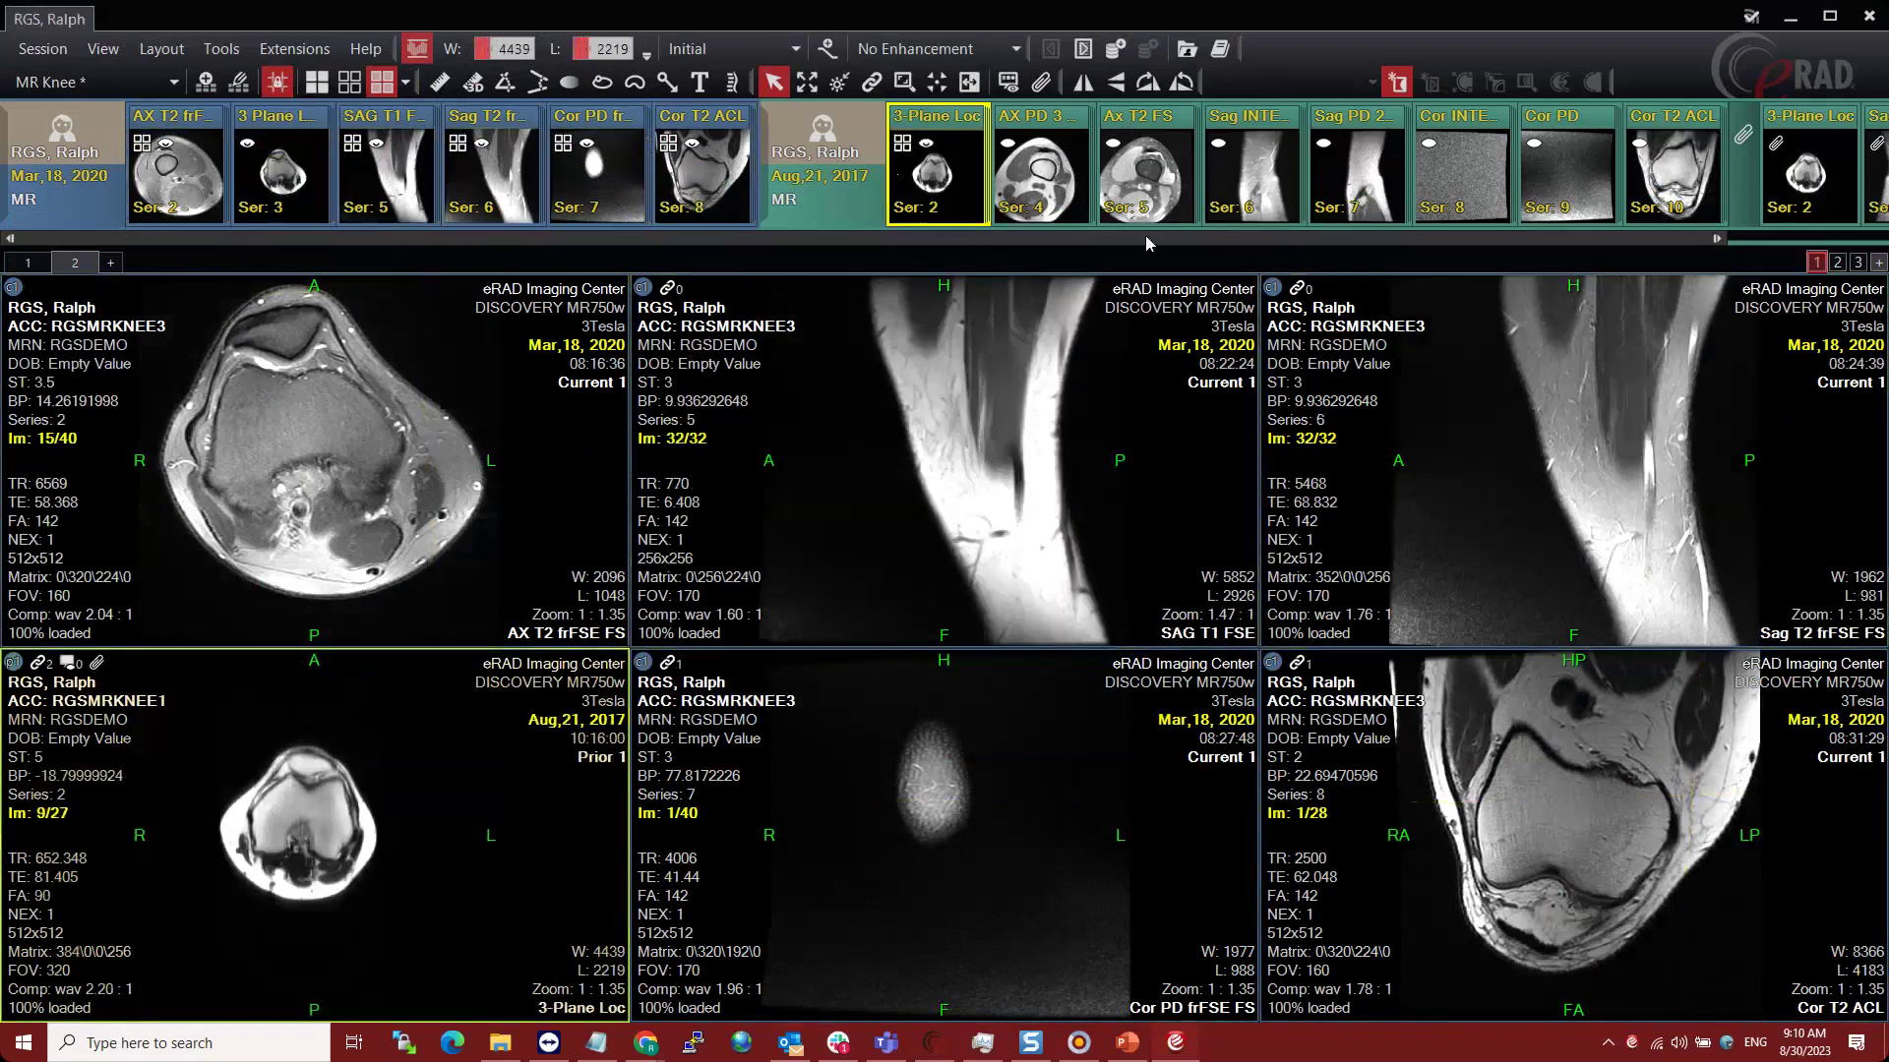
click(1262, 178)
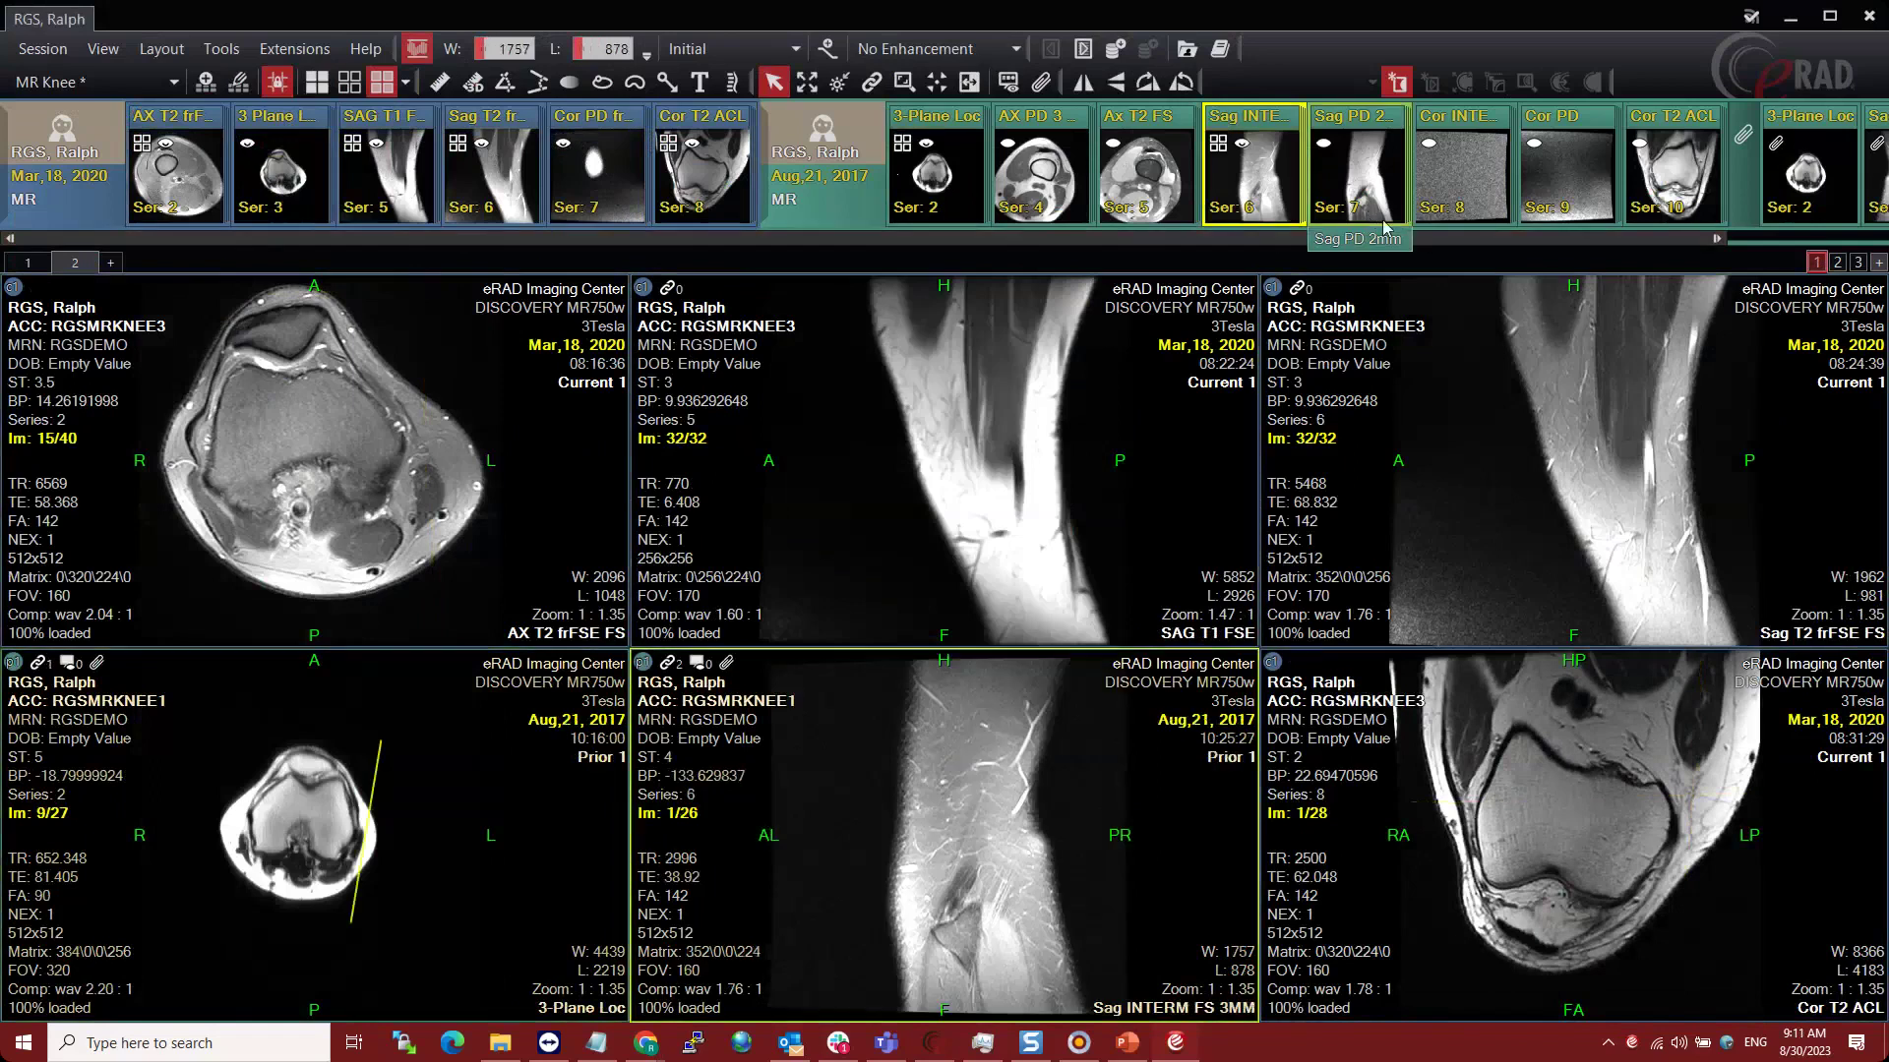
click(1384, 224)
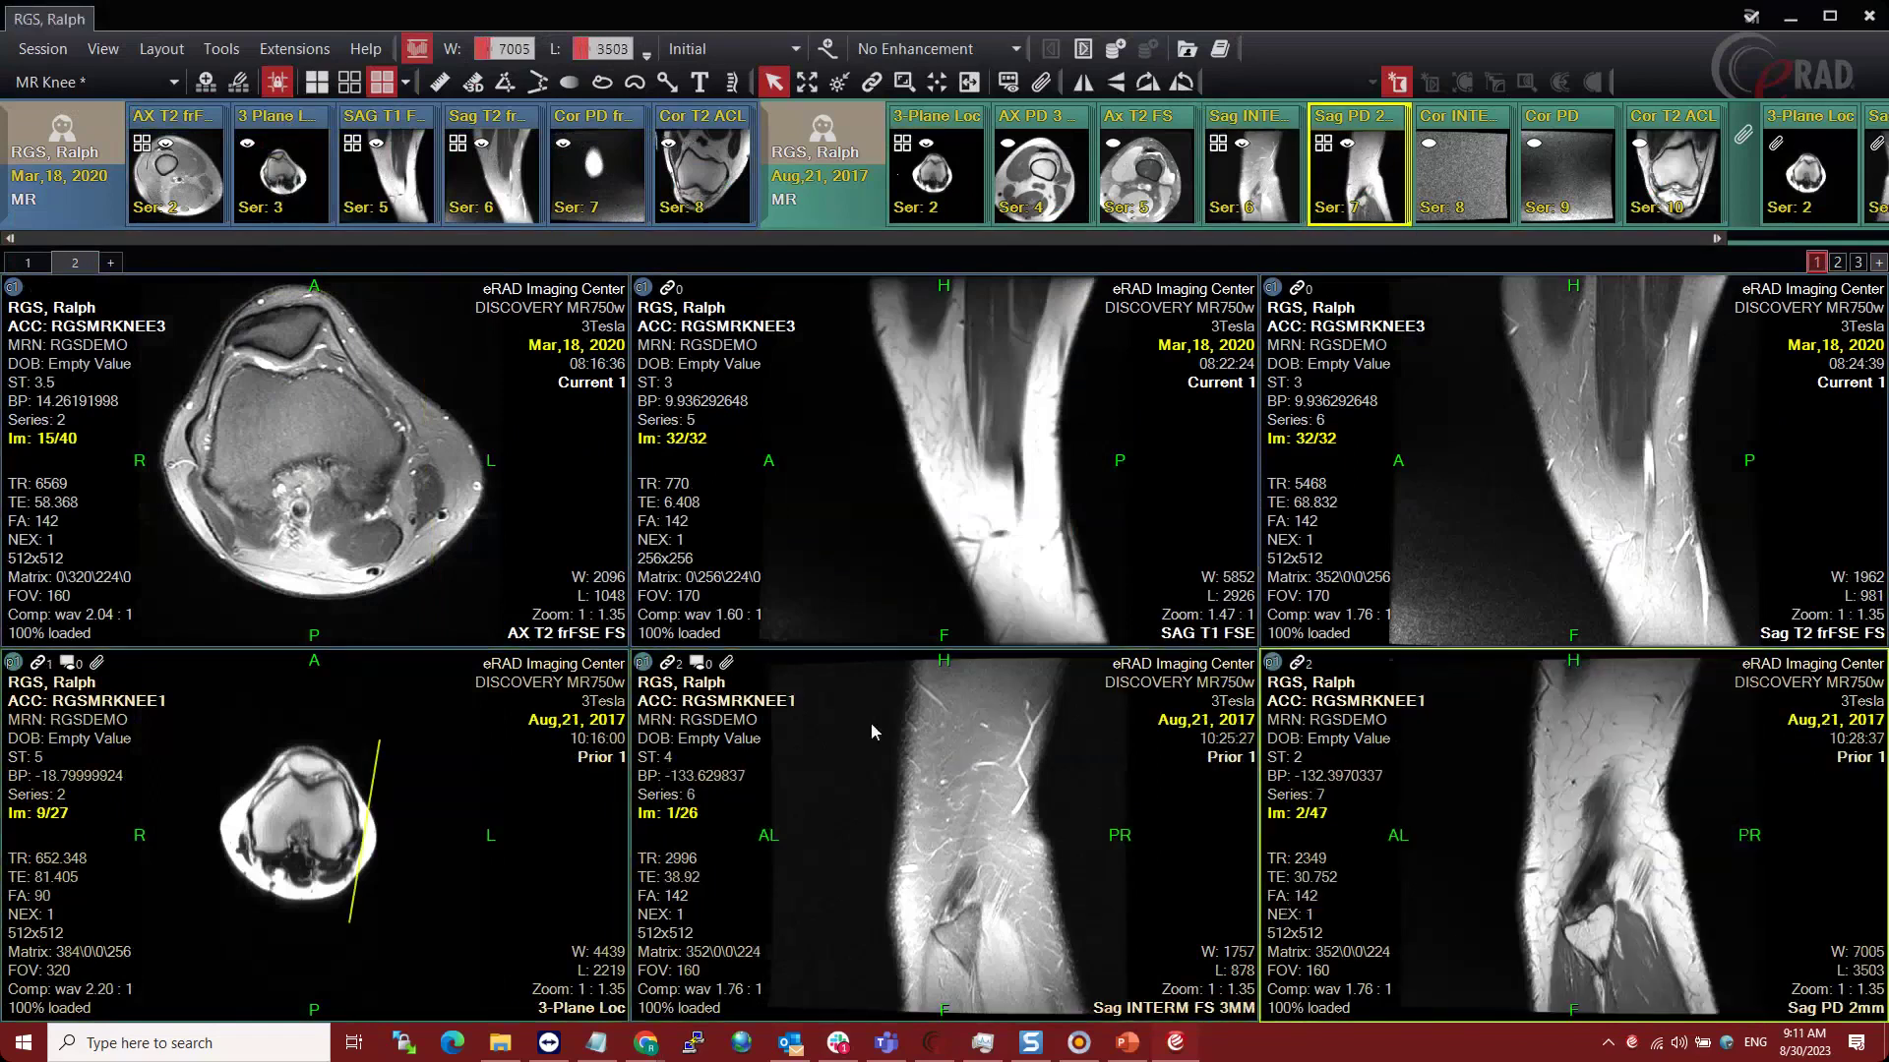
- Return to the first page and save the two-page layout as MR Knee for the MR modality, overwriting the existing protocol
click(43, 263)
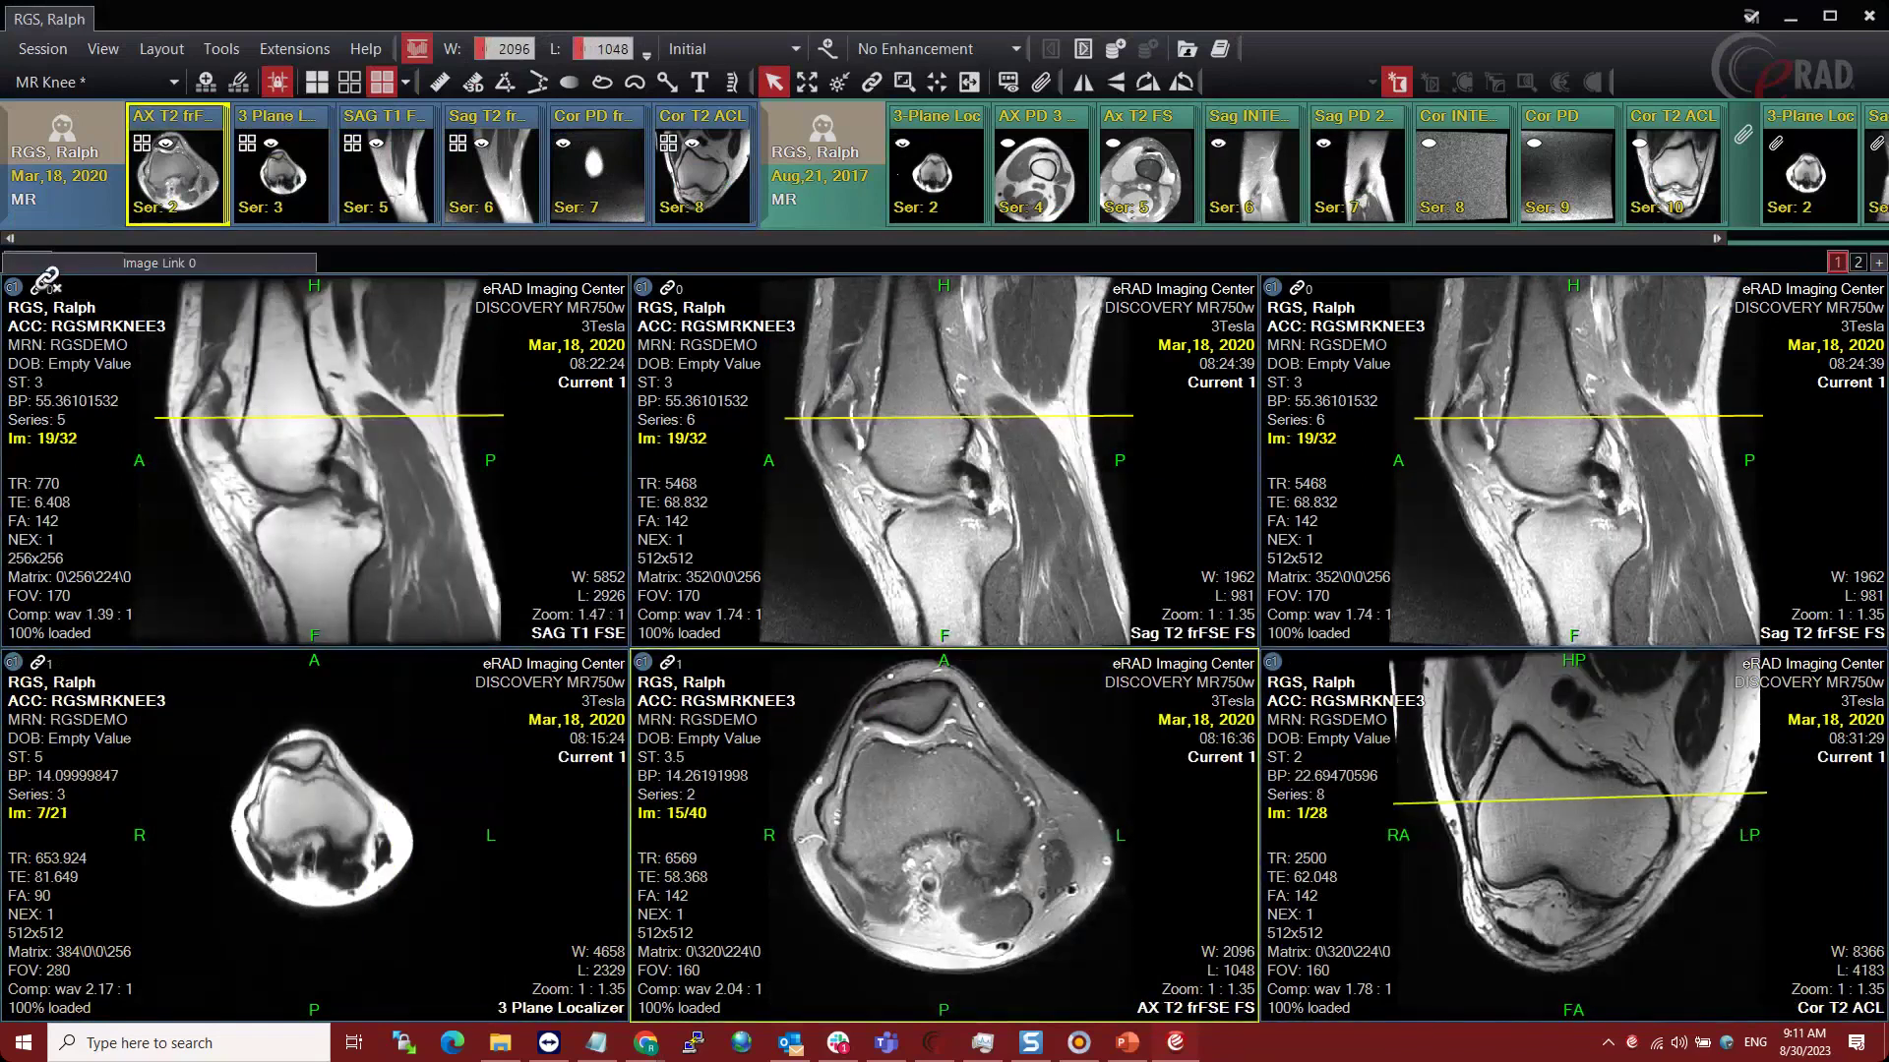
click(32, 264)
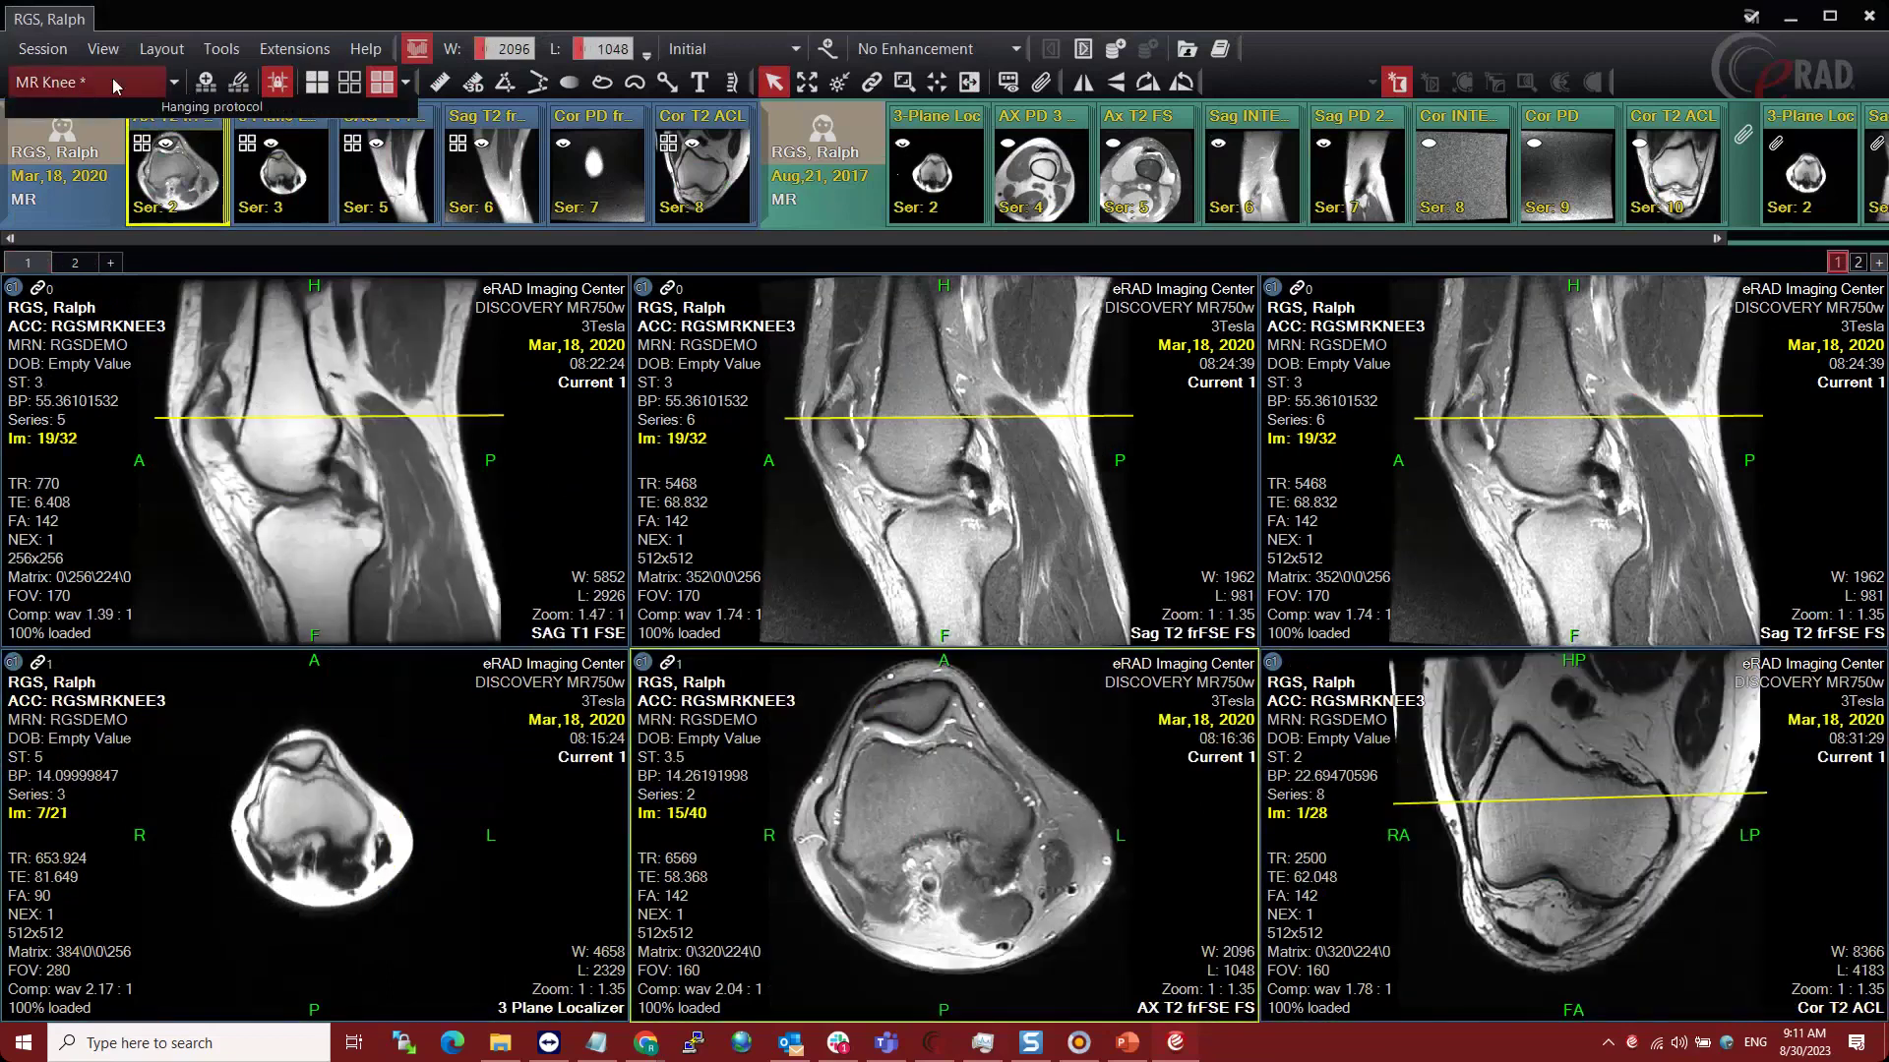
click(208, 87)
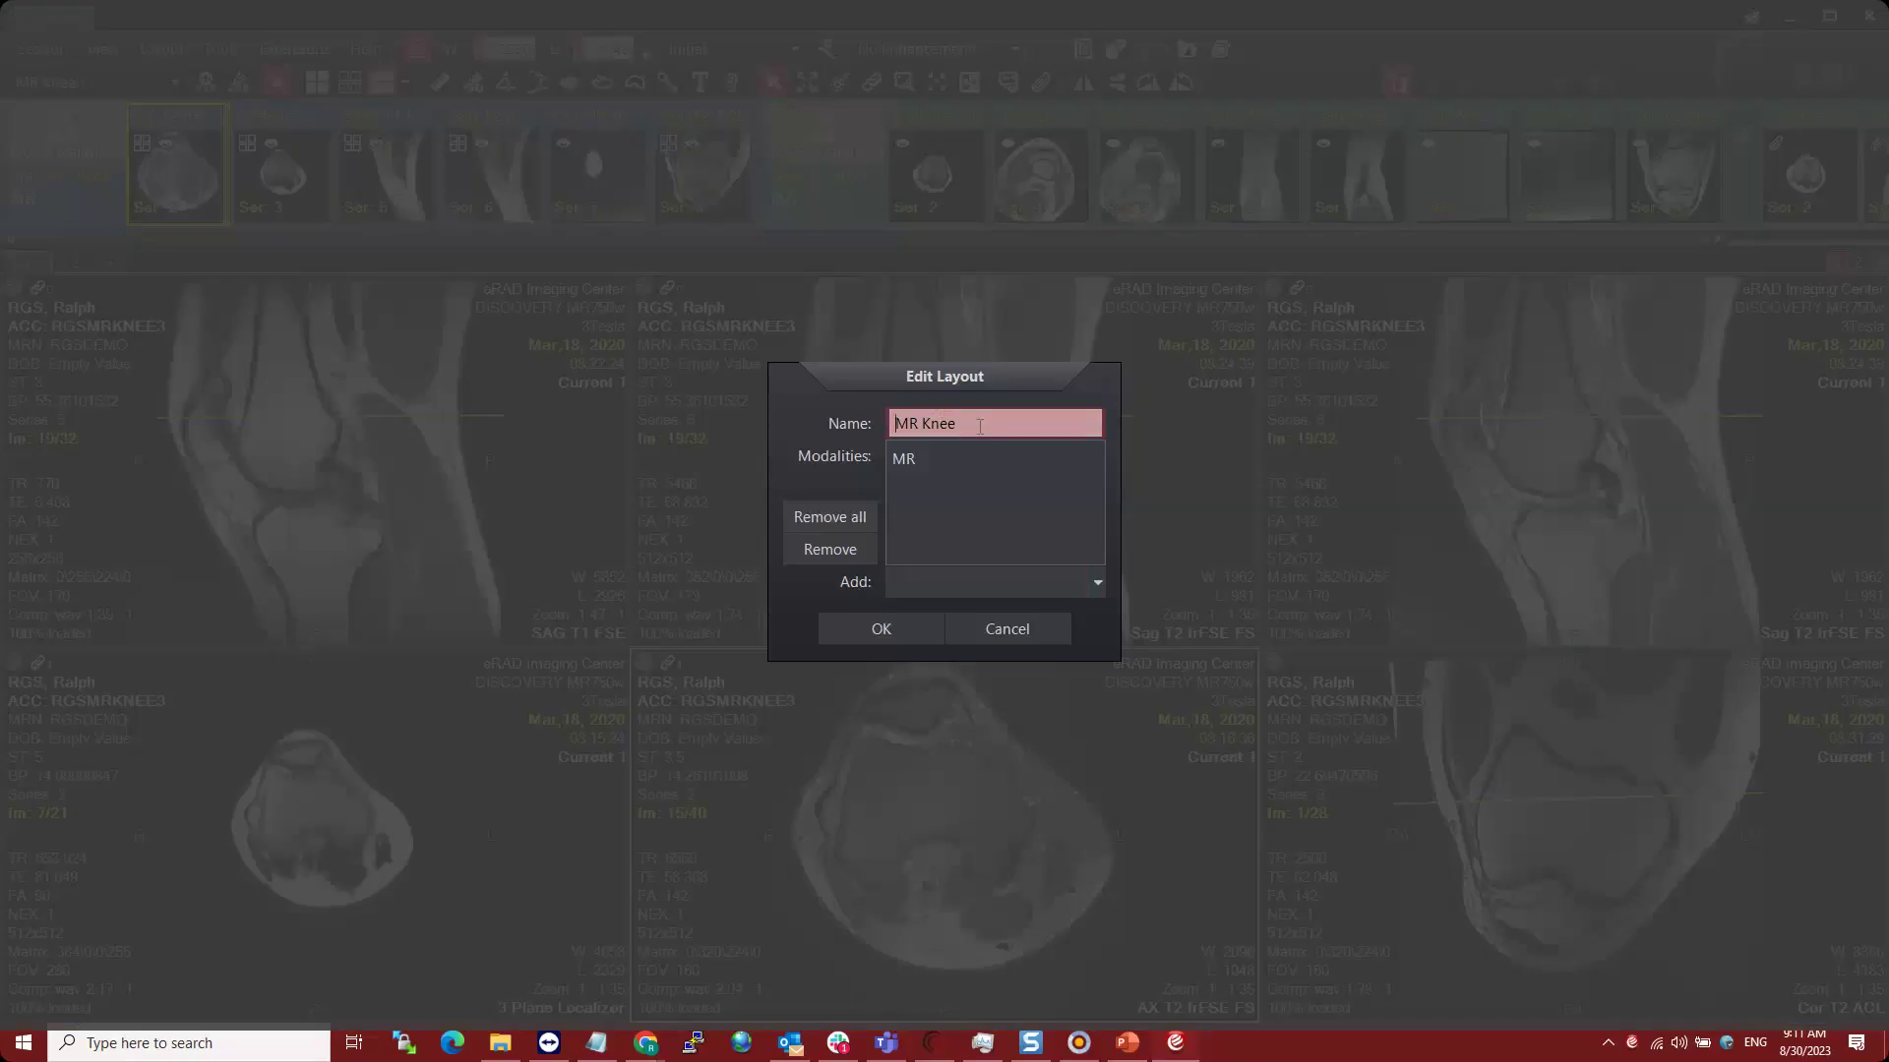
click(903, 633)
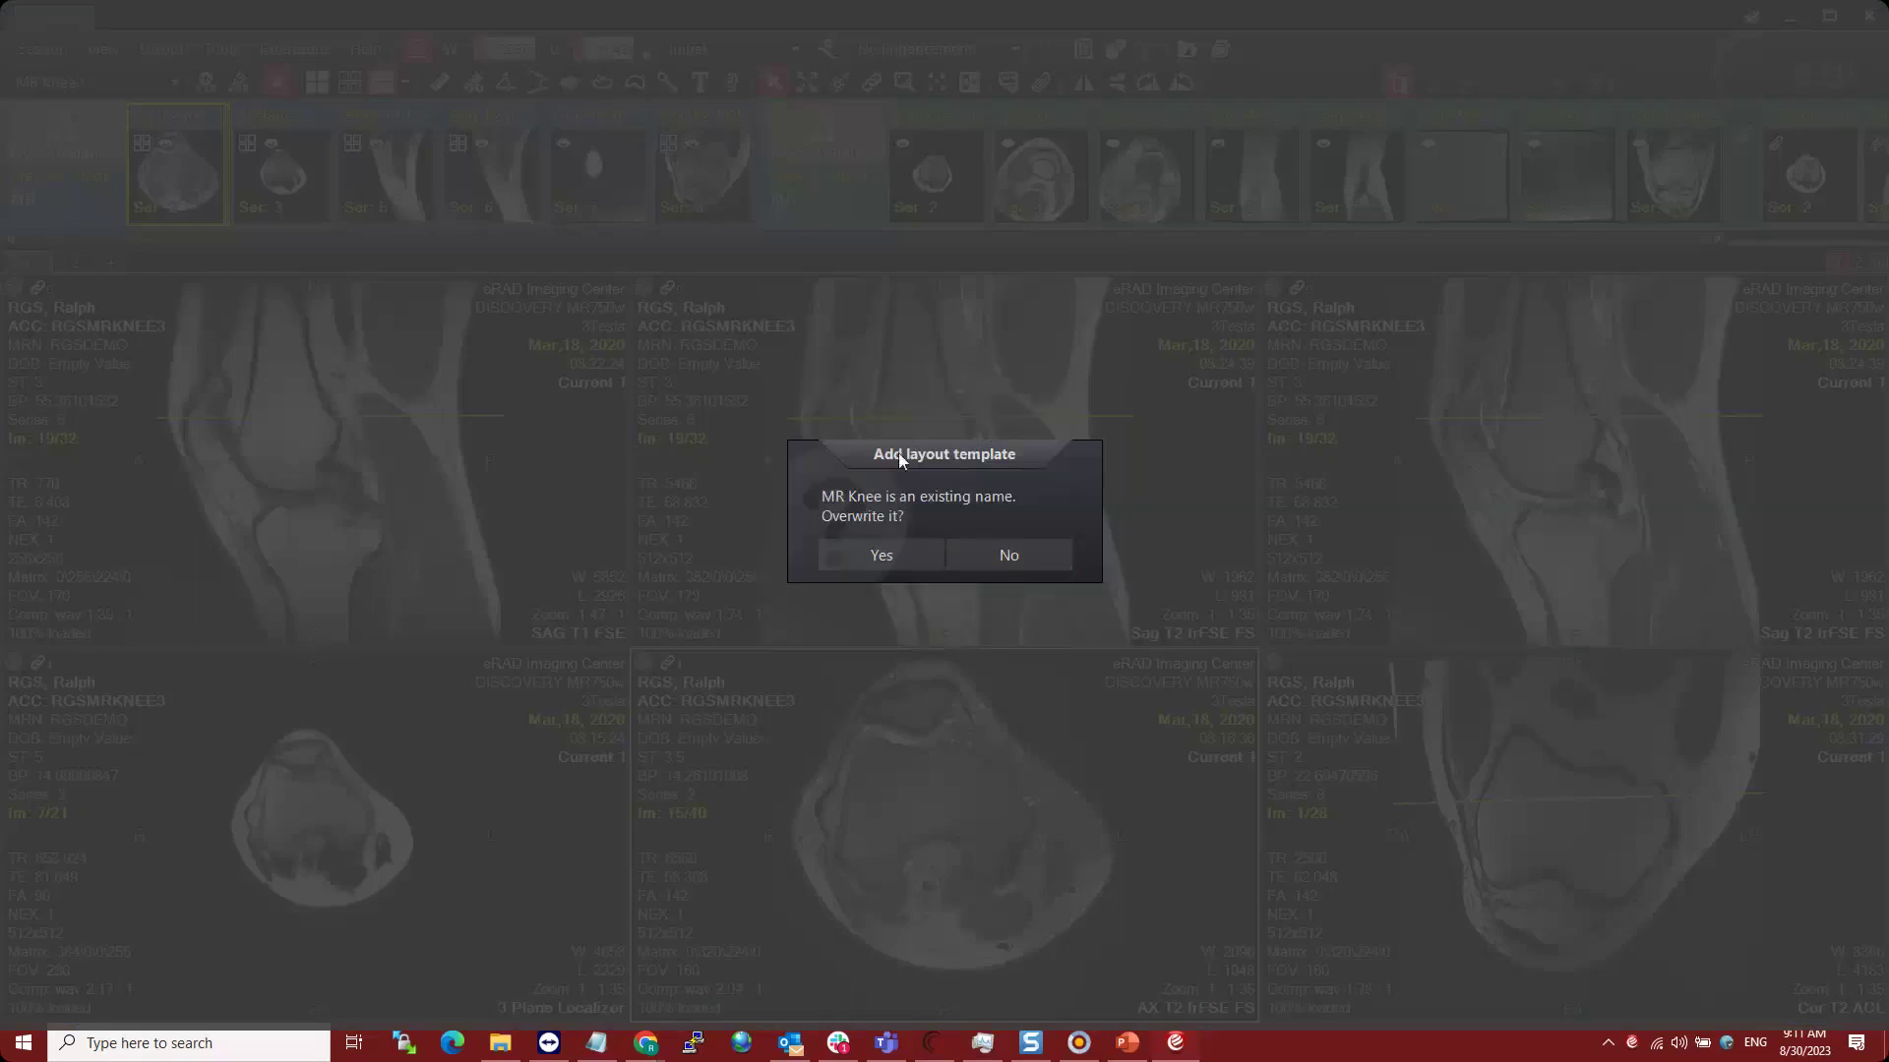
click(899, 553)
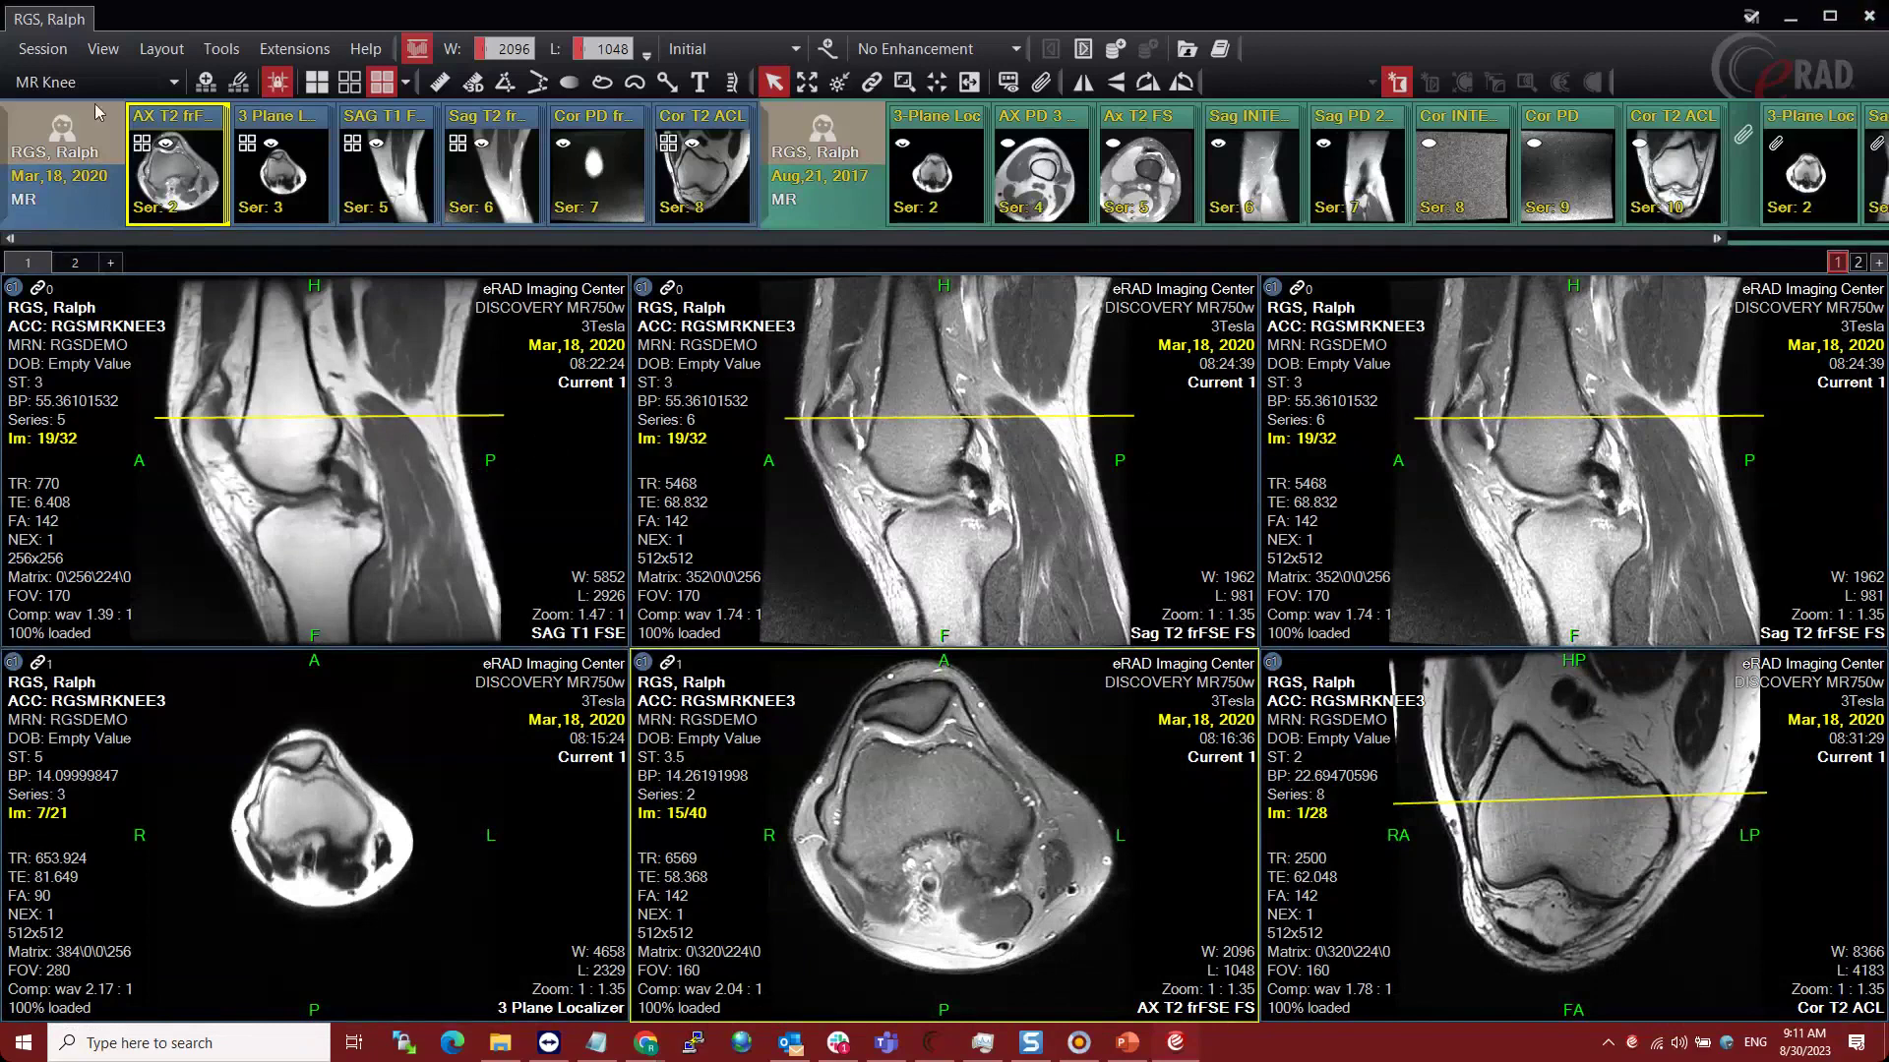
- Reopen the Mar 18, 2020 MR Knee Left study without priors and with priors to check the MR Knee protocol's layout
drag(94, 104, 1092, 359)
click(1869, 17)
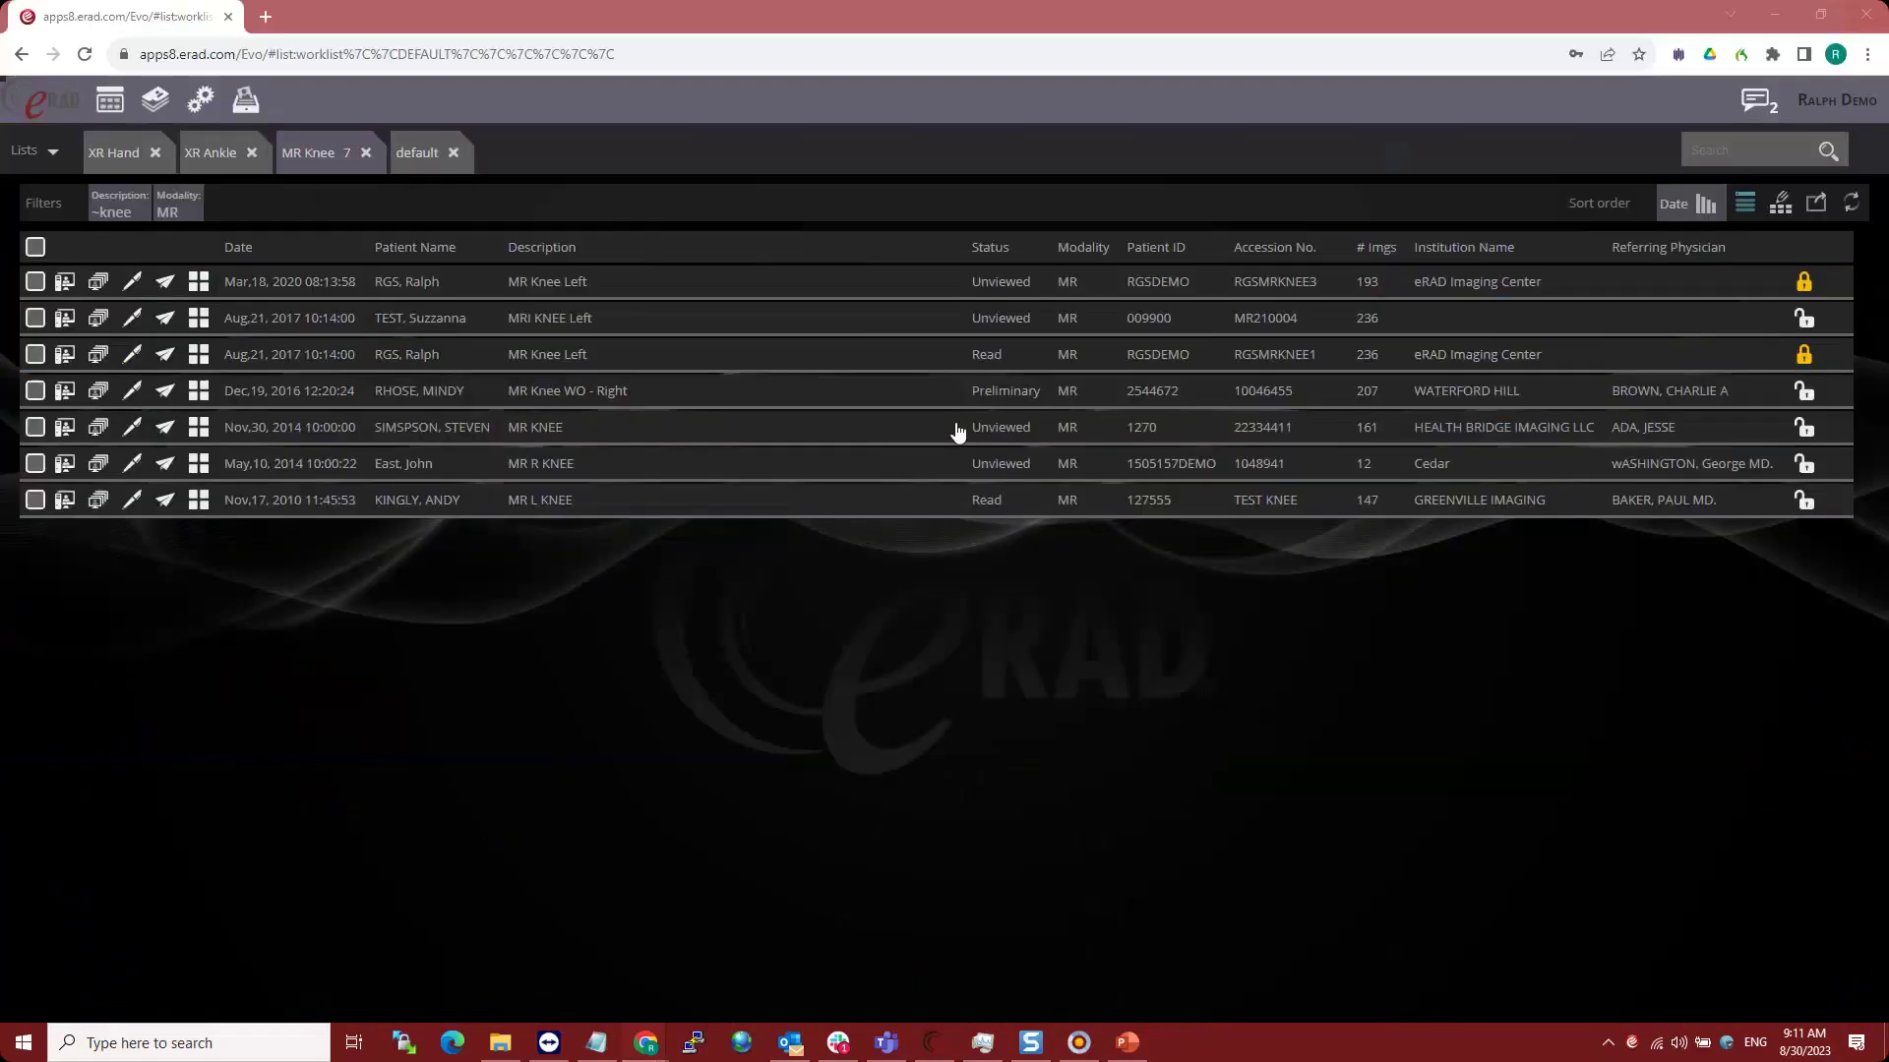
click(65, 283)
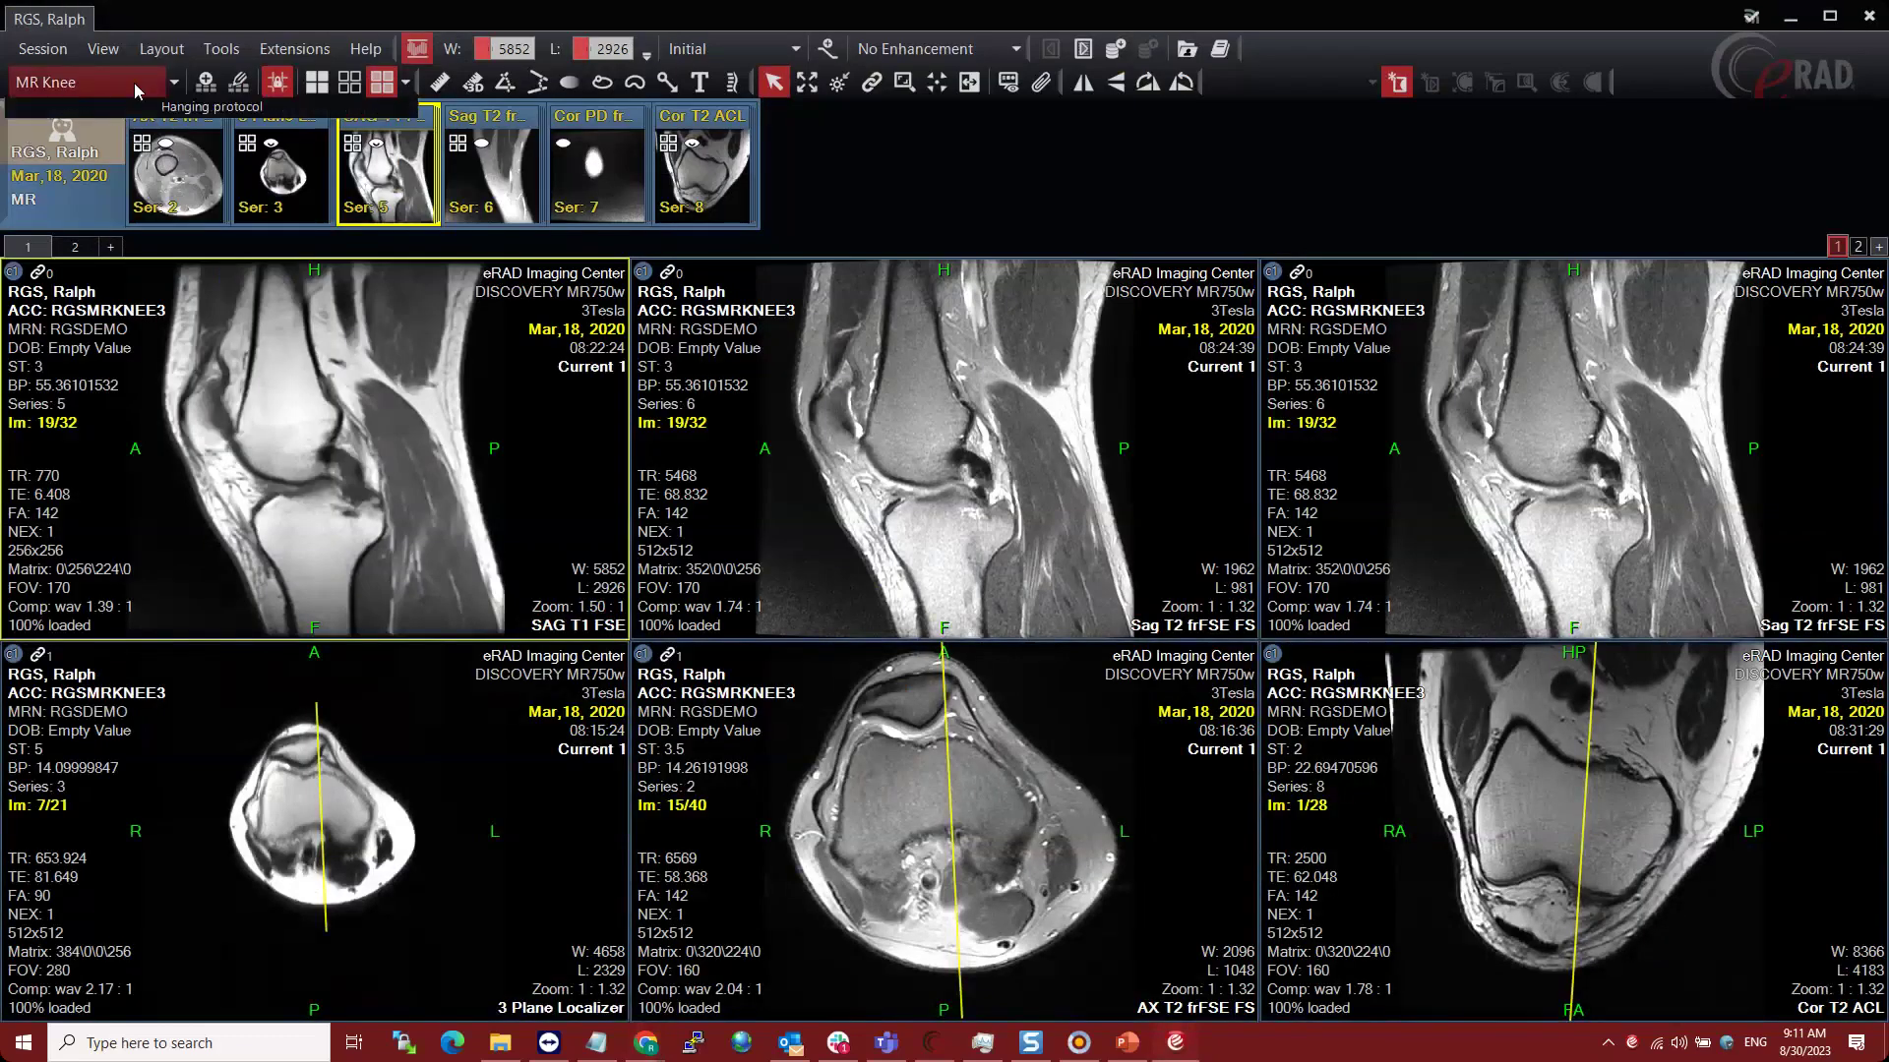
click(1869, 16)
click(97, 282)
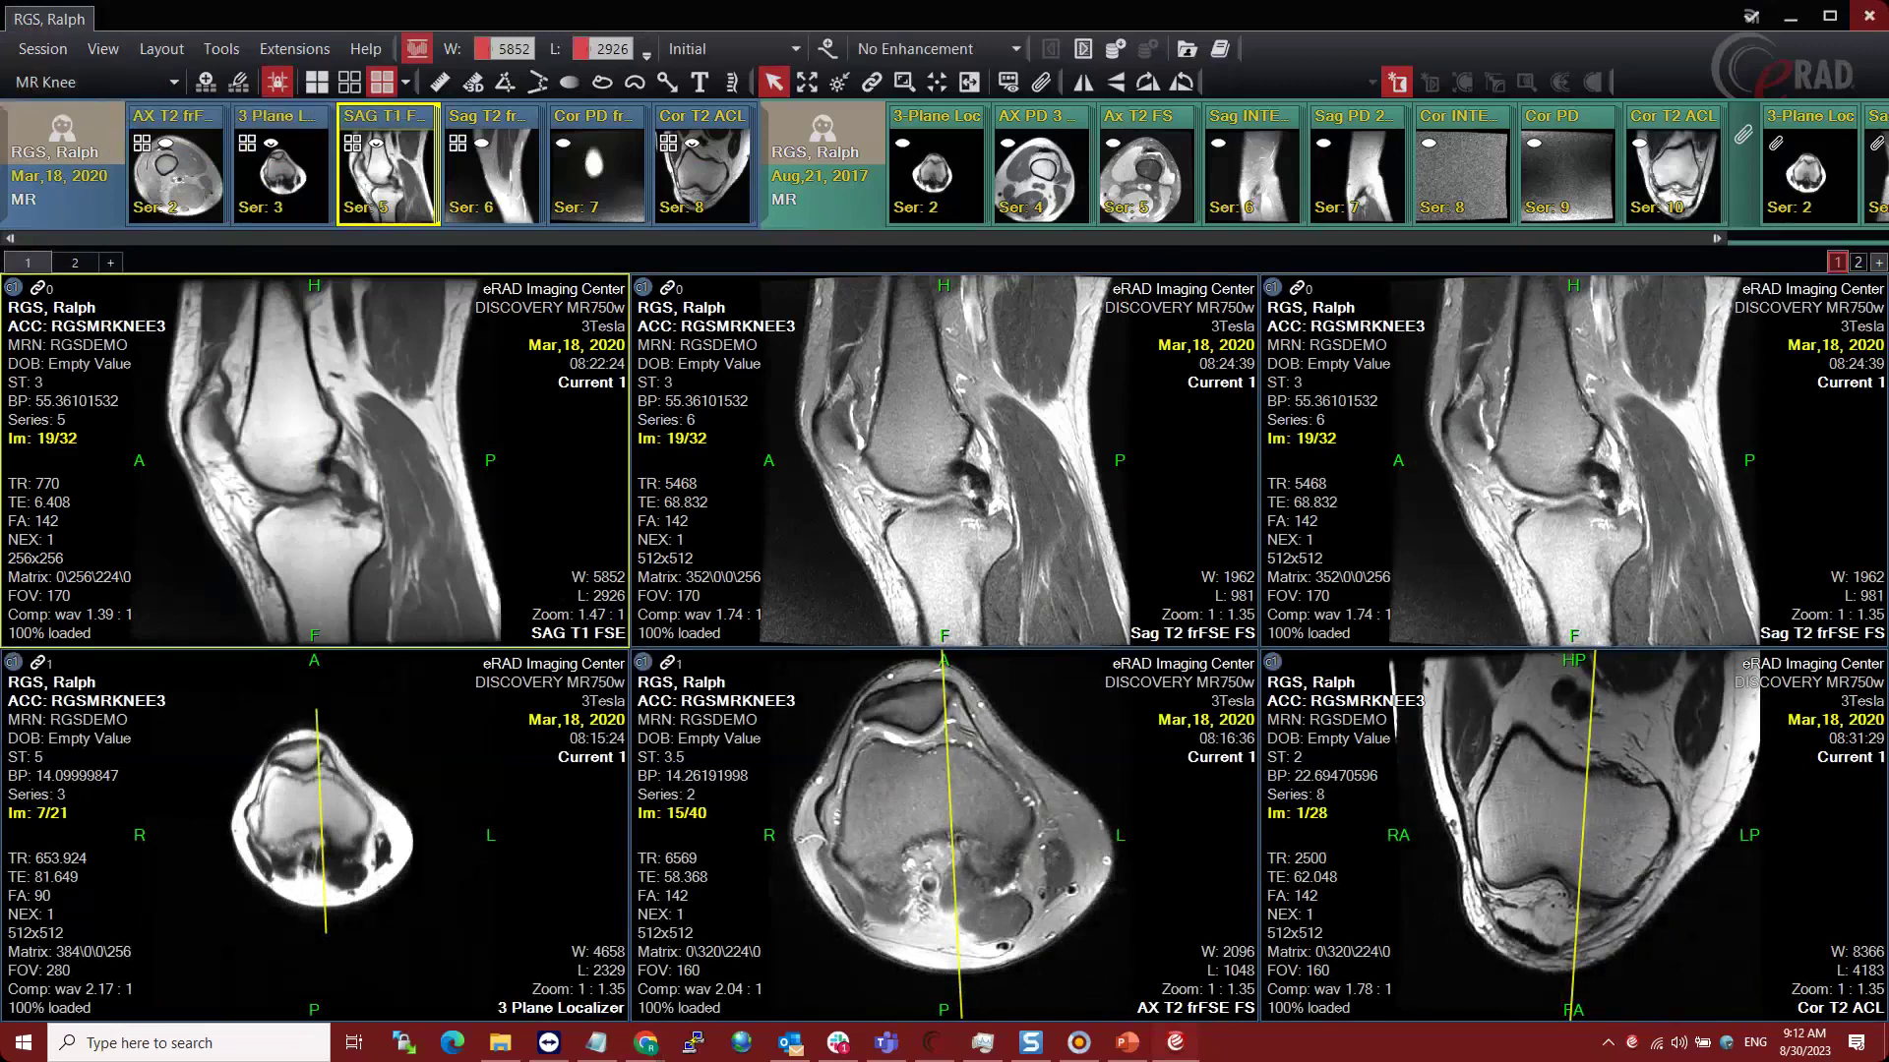
click(1868, 15)
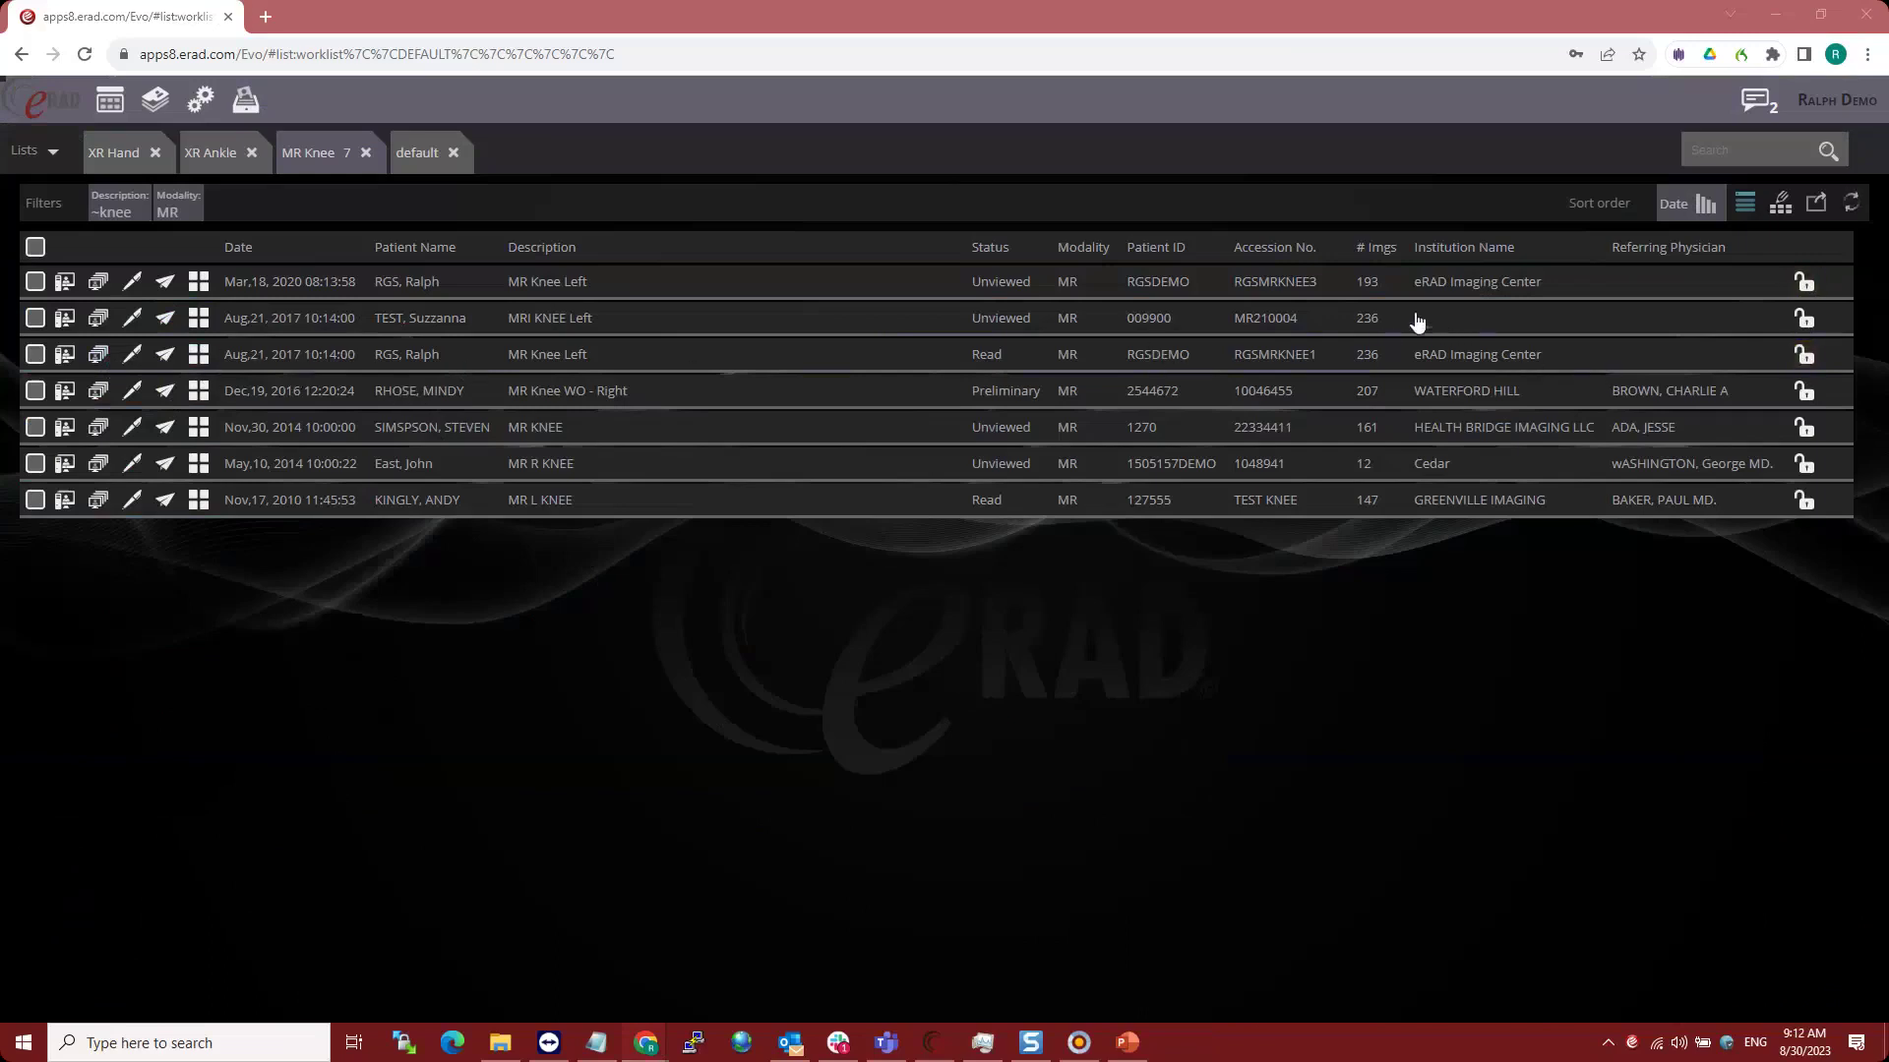
- Compare the MR Knee protocol's second page between the unviewed Aug 21, 2017 MRI KNEE Left study and the Mar 18, 2020 study opened with priors
click(64, 318)
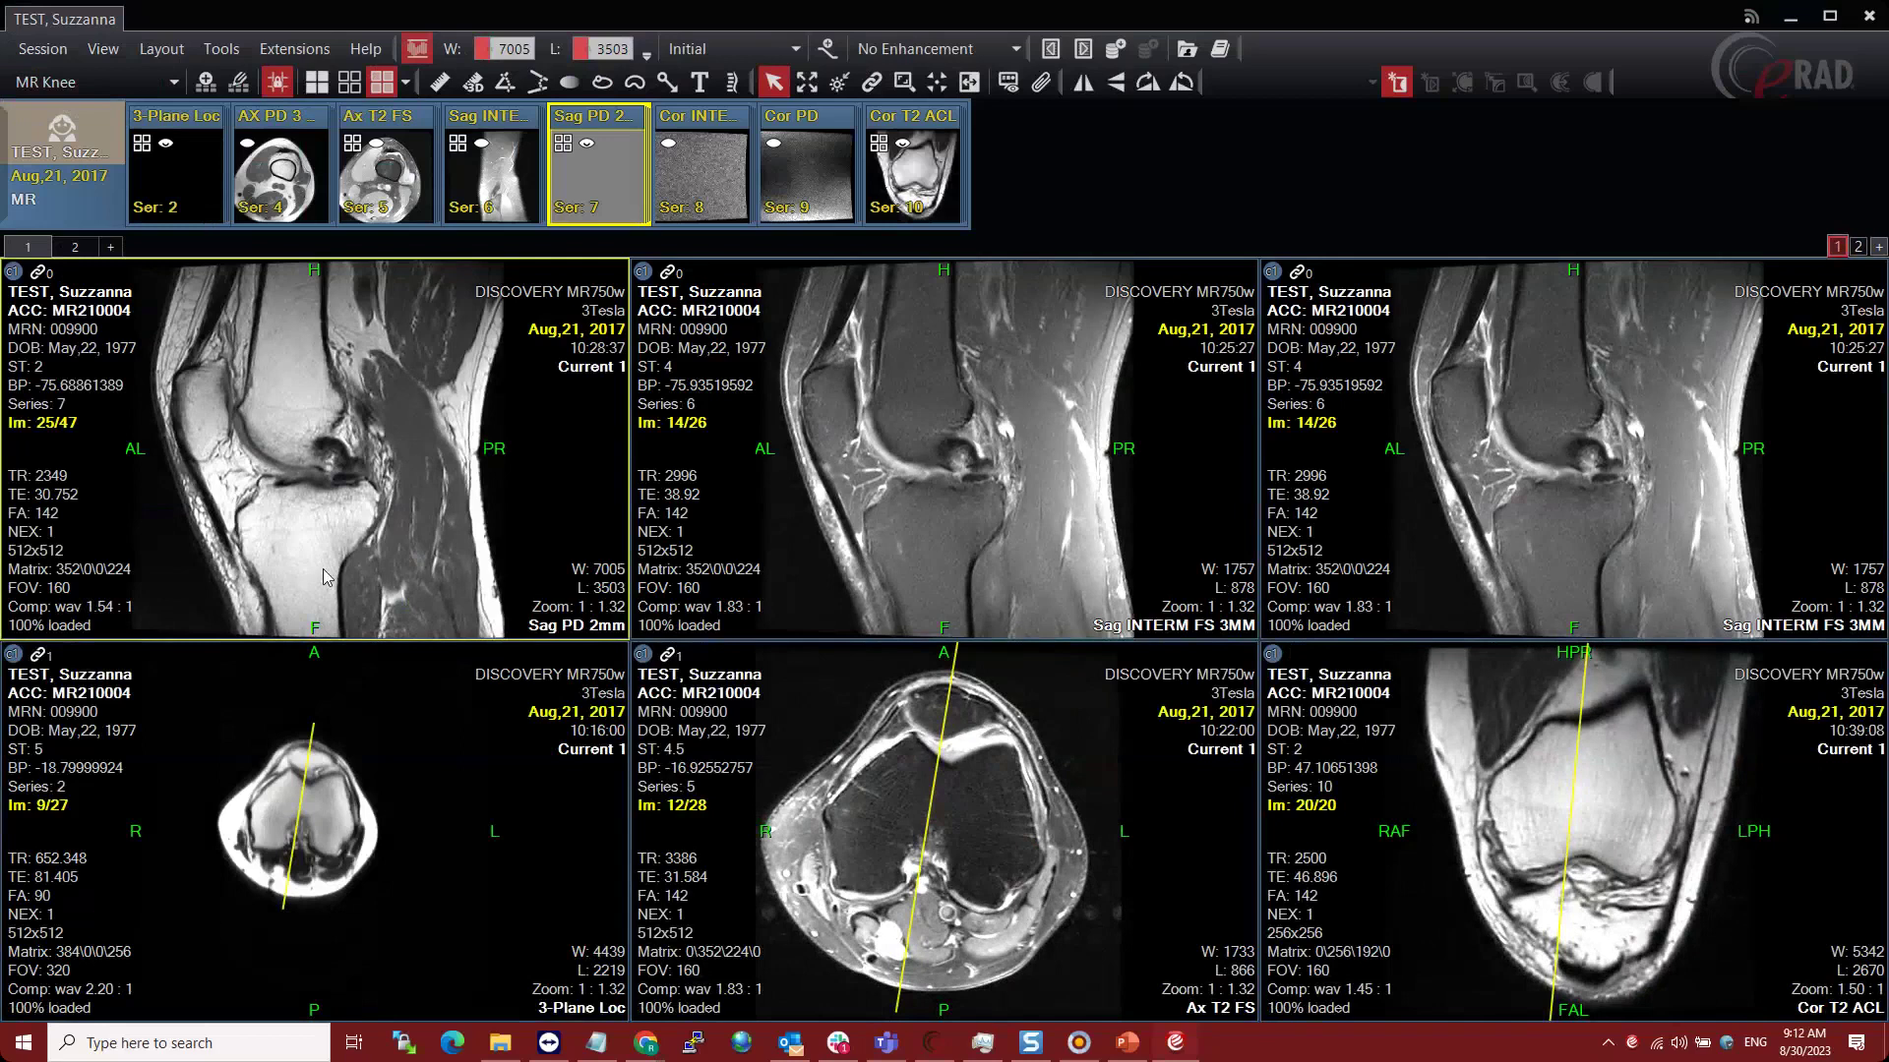
click(170, 85)
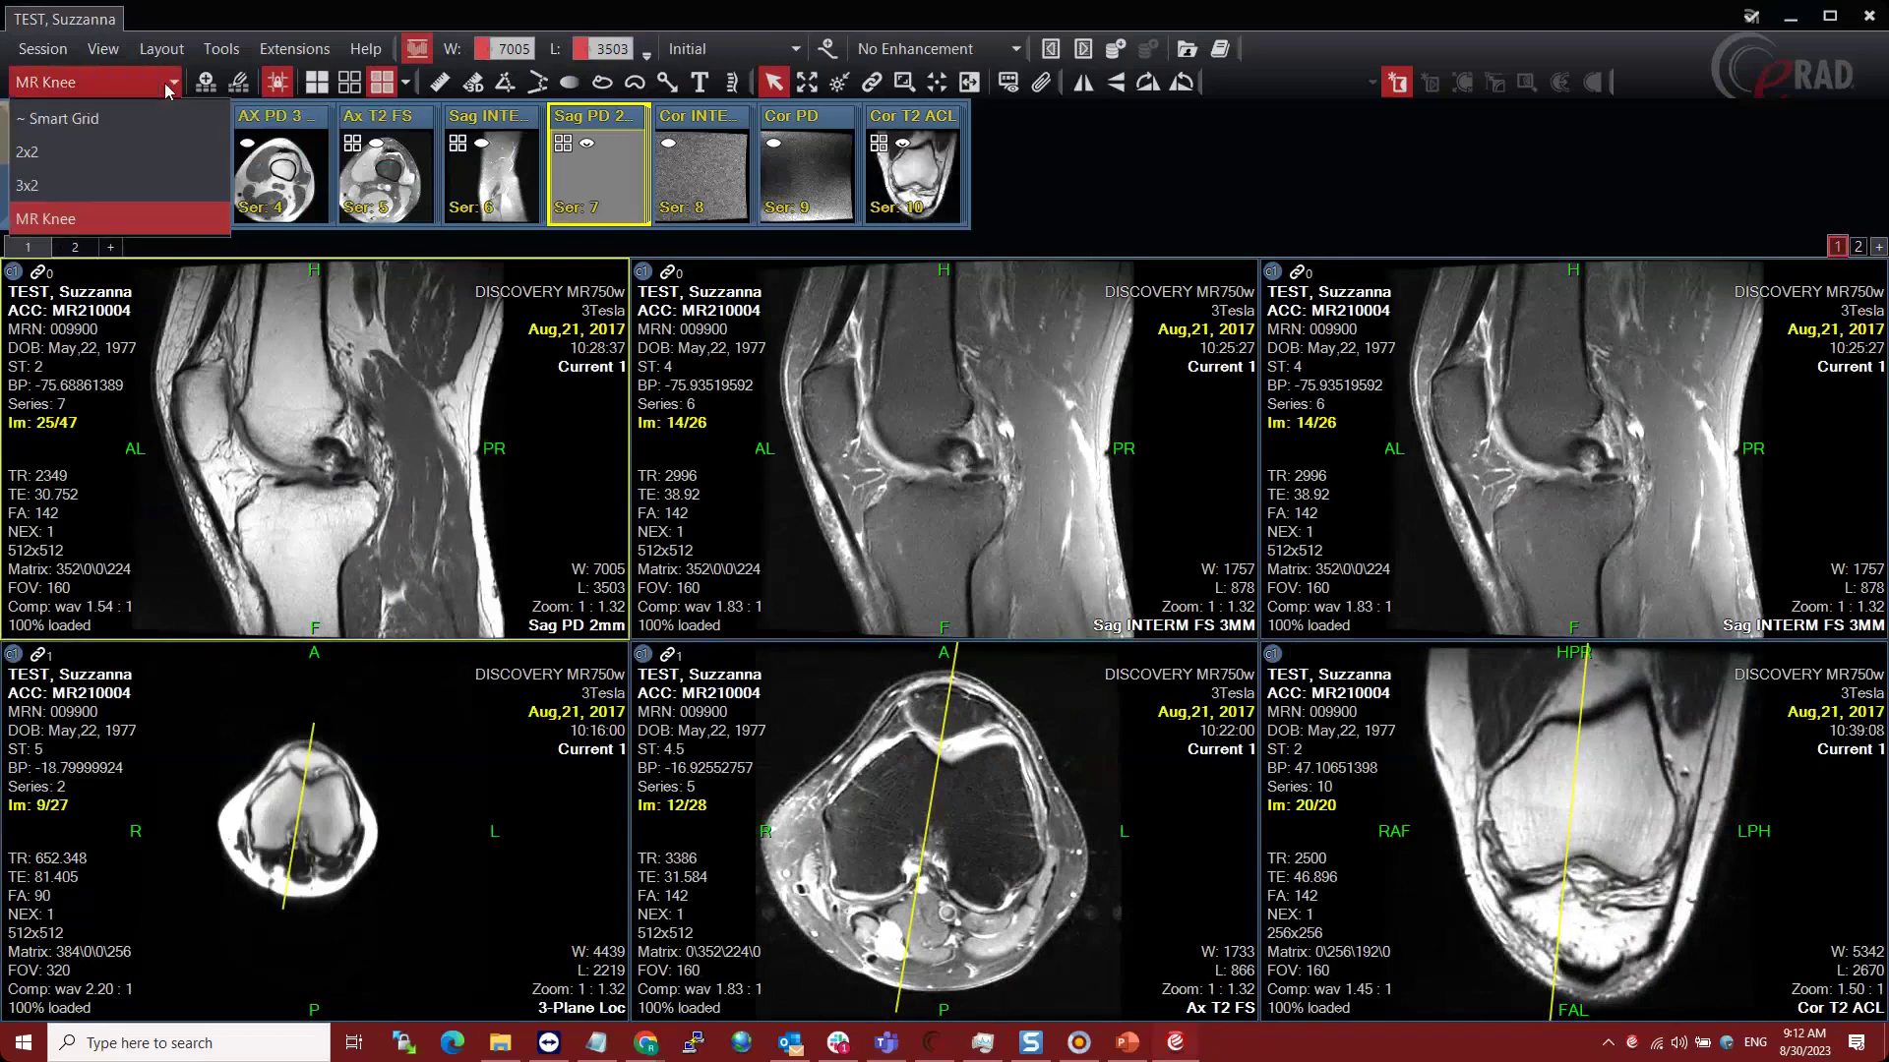
click(344, 421)
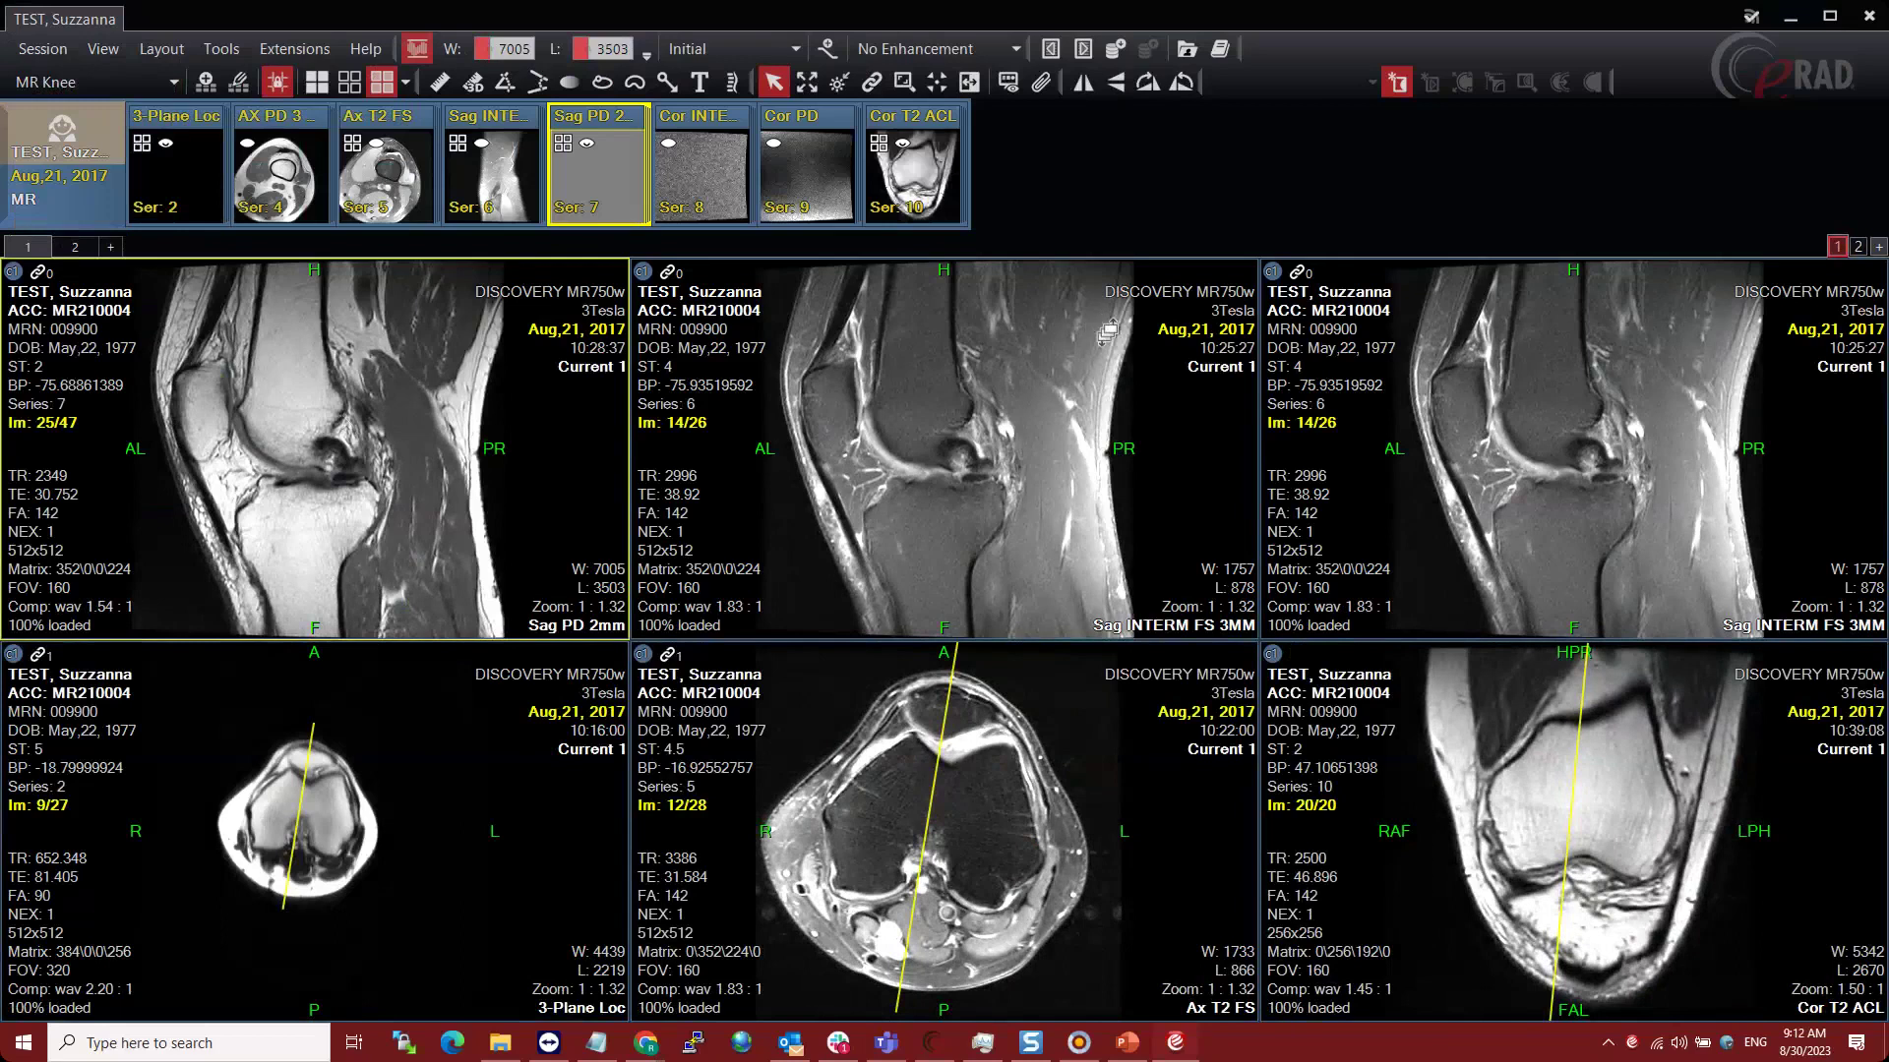
click(1087, 455)
click(82, 248)
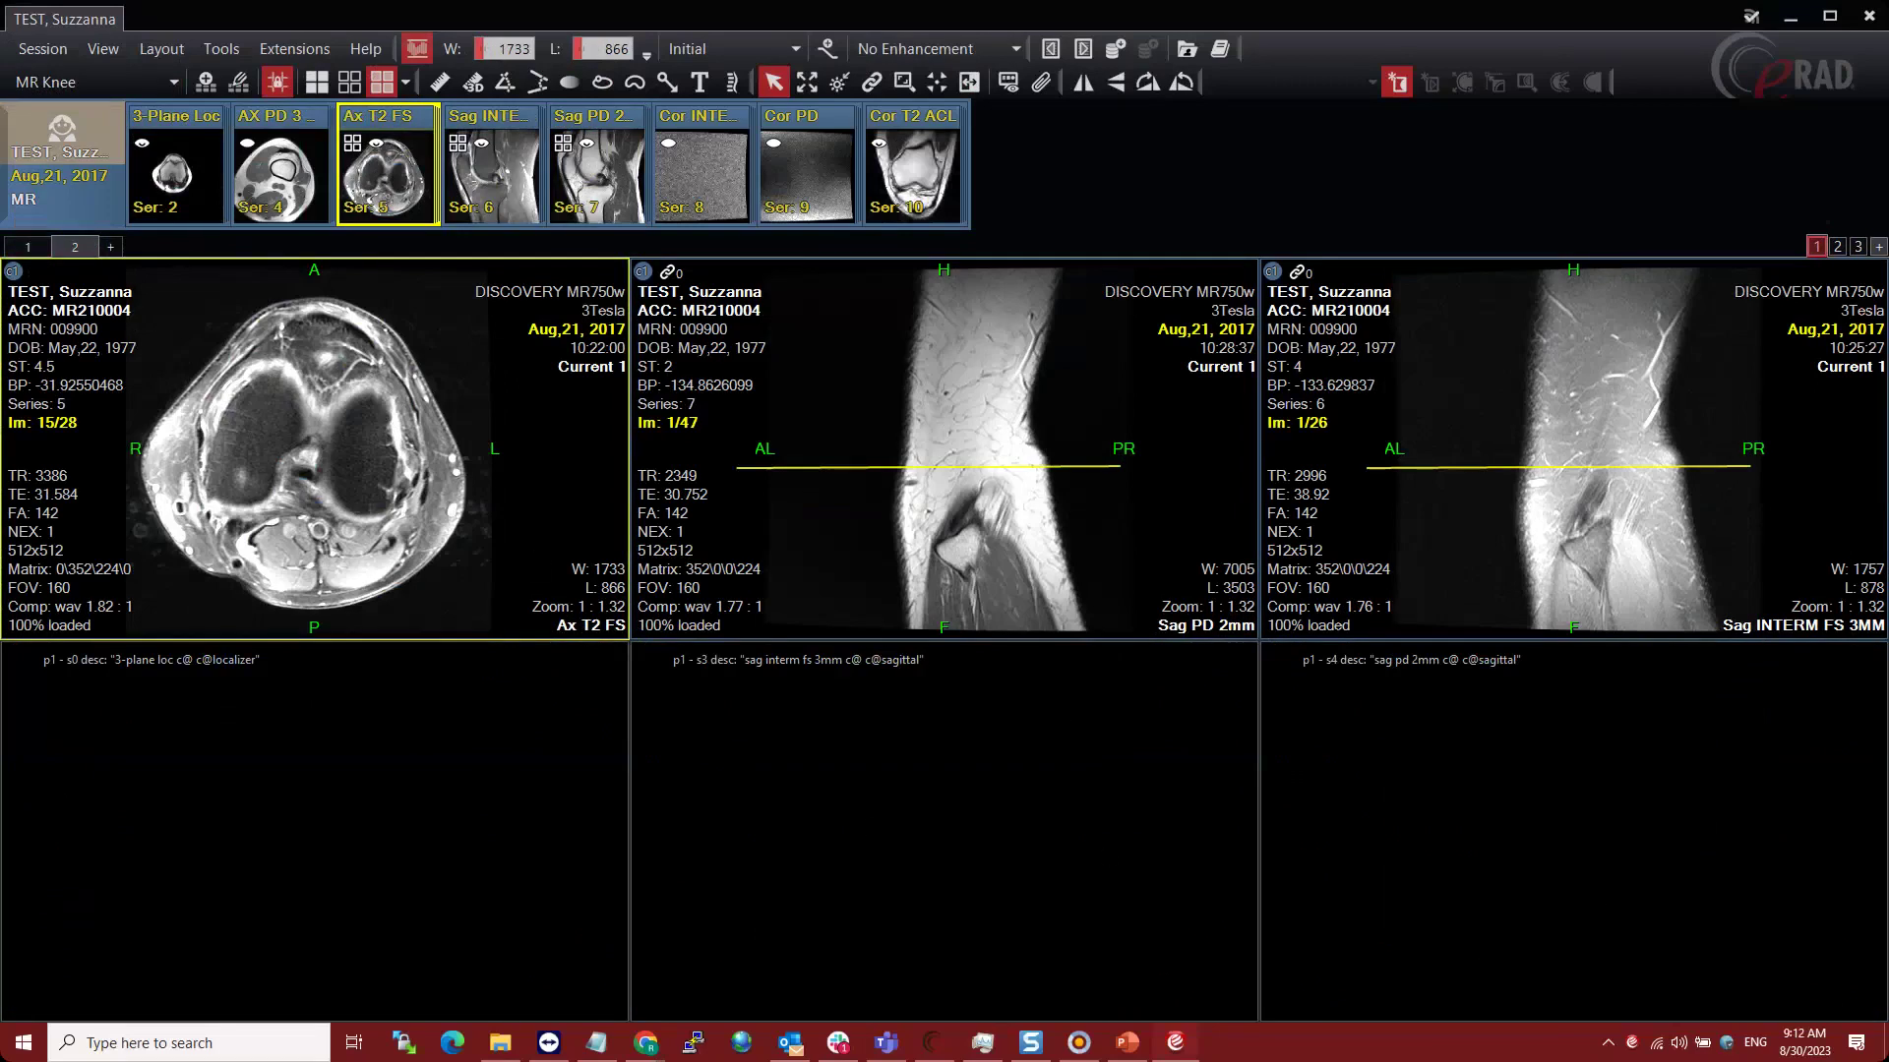
click(1872, 20)
click(99, 281)
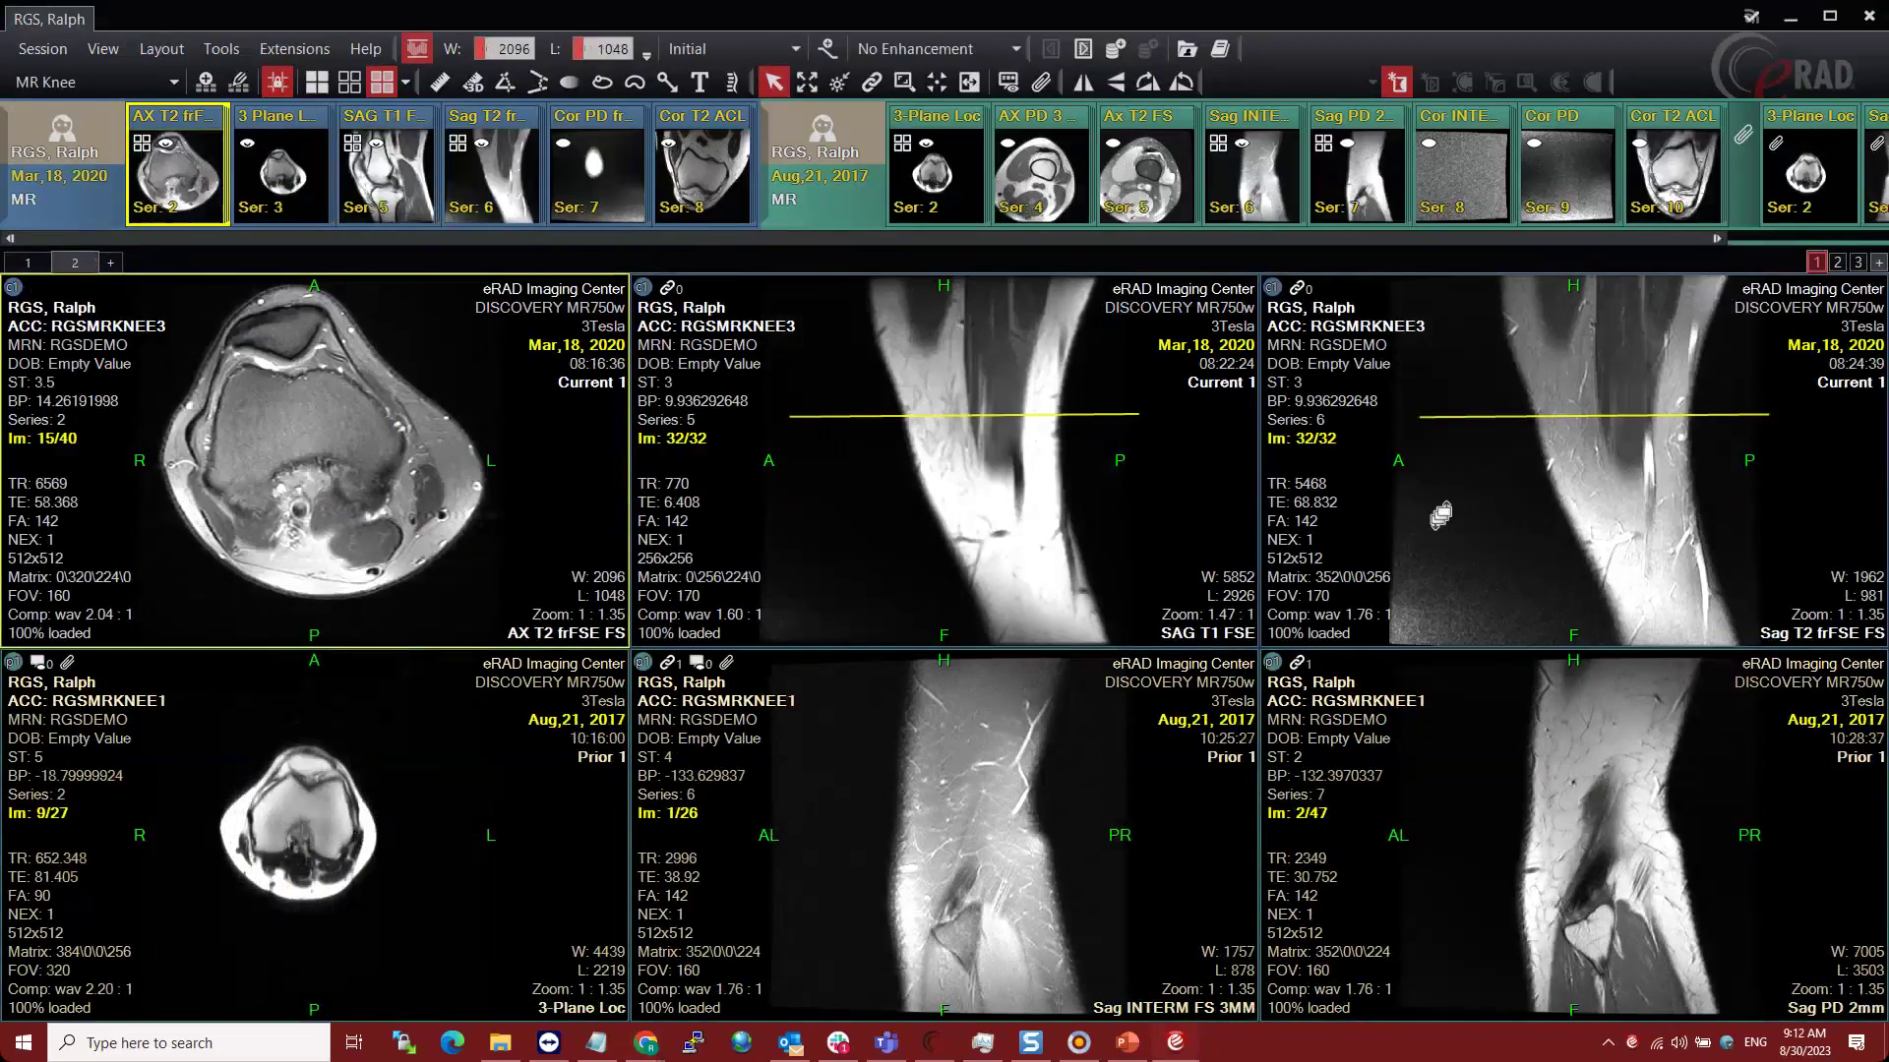
click(1868, 18)
- Open the Sep 08, 2022 right ankle X-ray with its prior from the XR Ankle list and briefly enlarge its first image
click(212, 167)
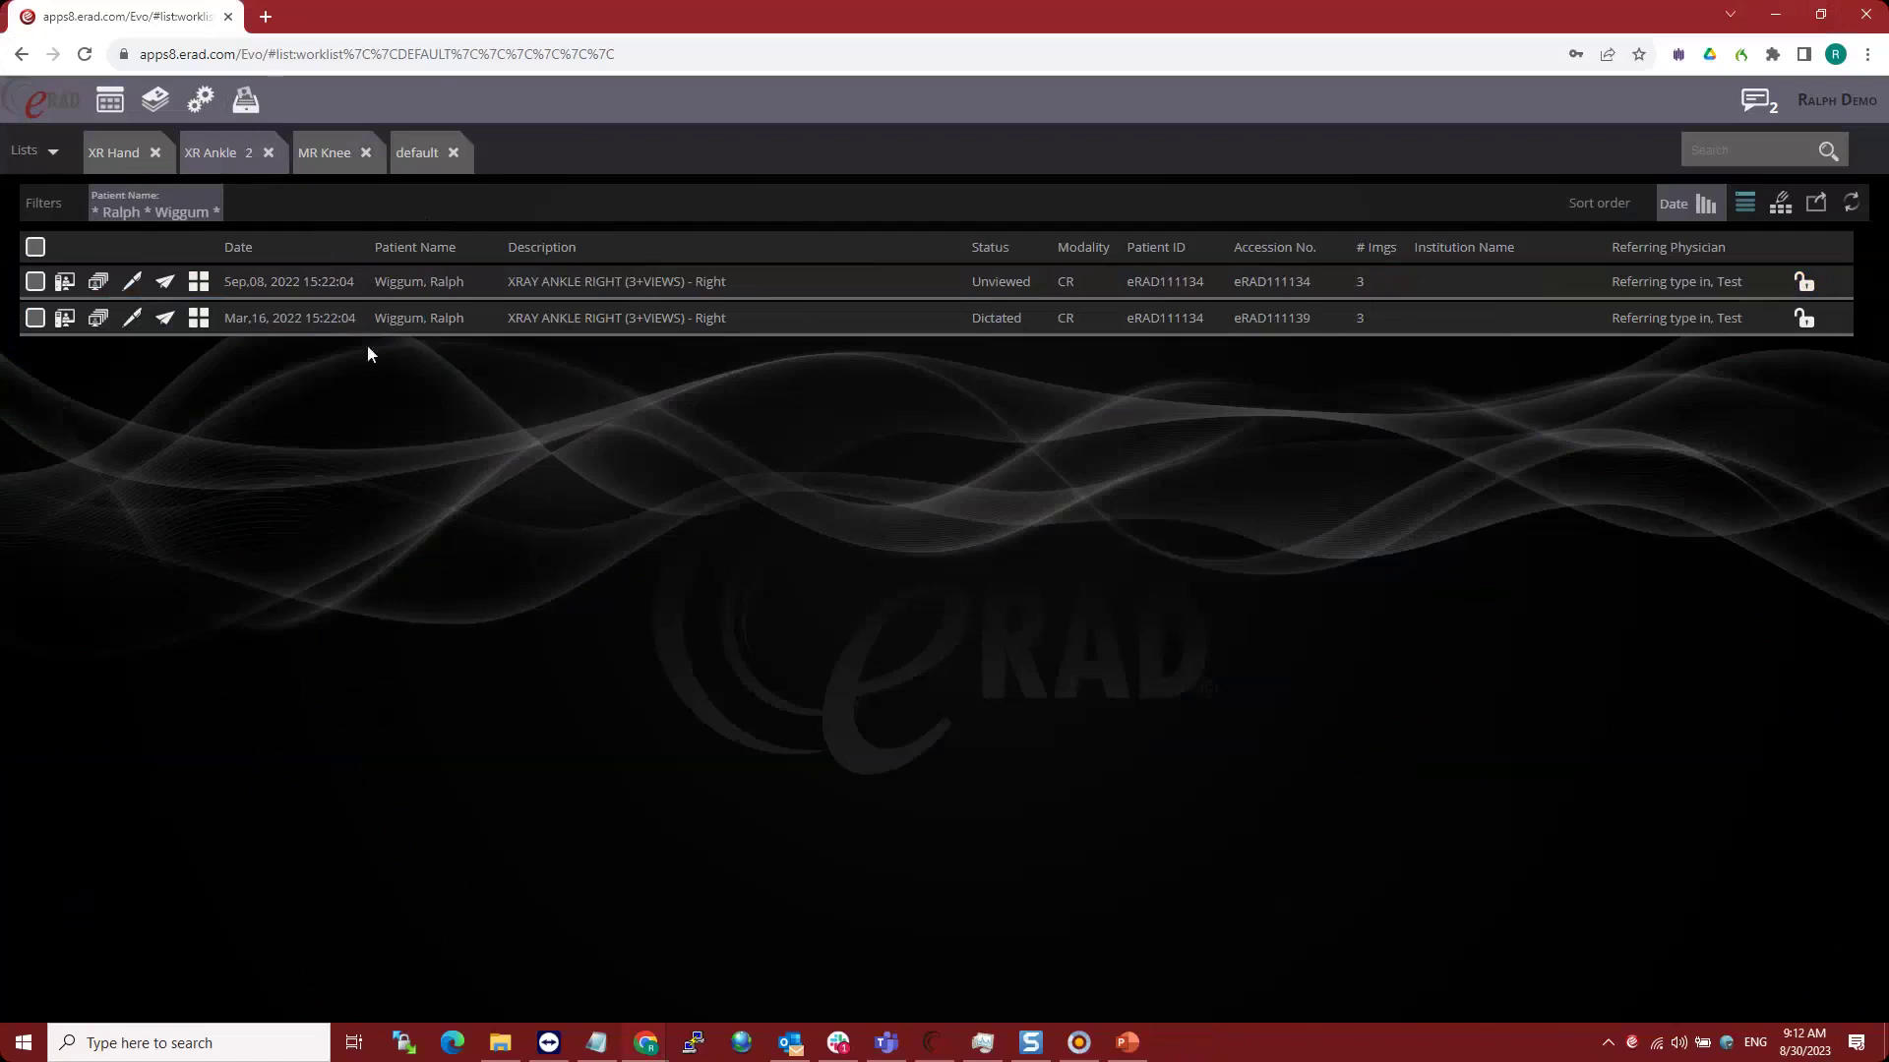
click(97, 282)
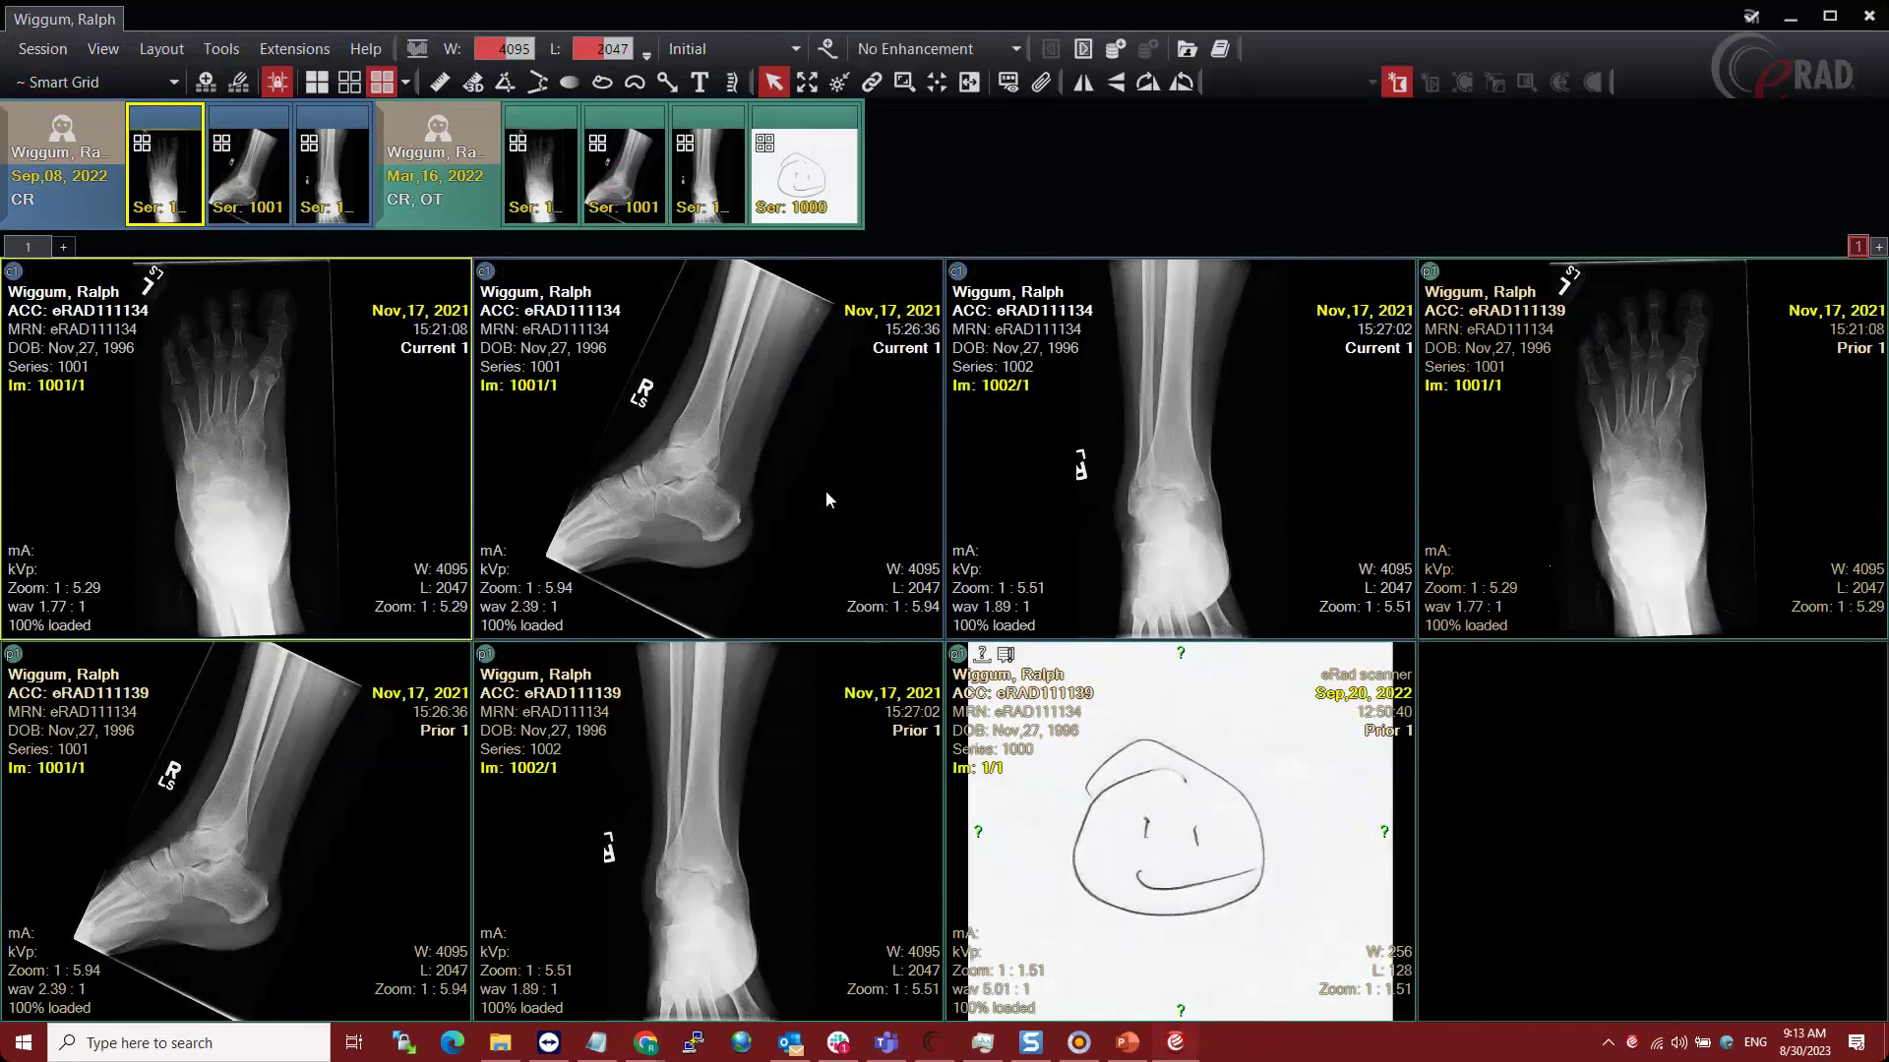
double_click(279, 450)
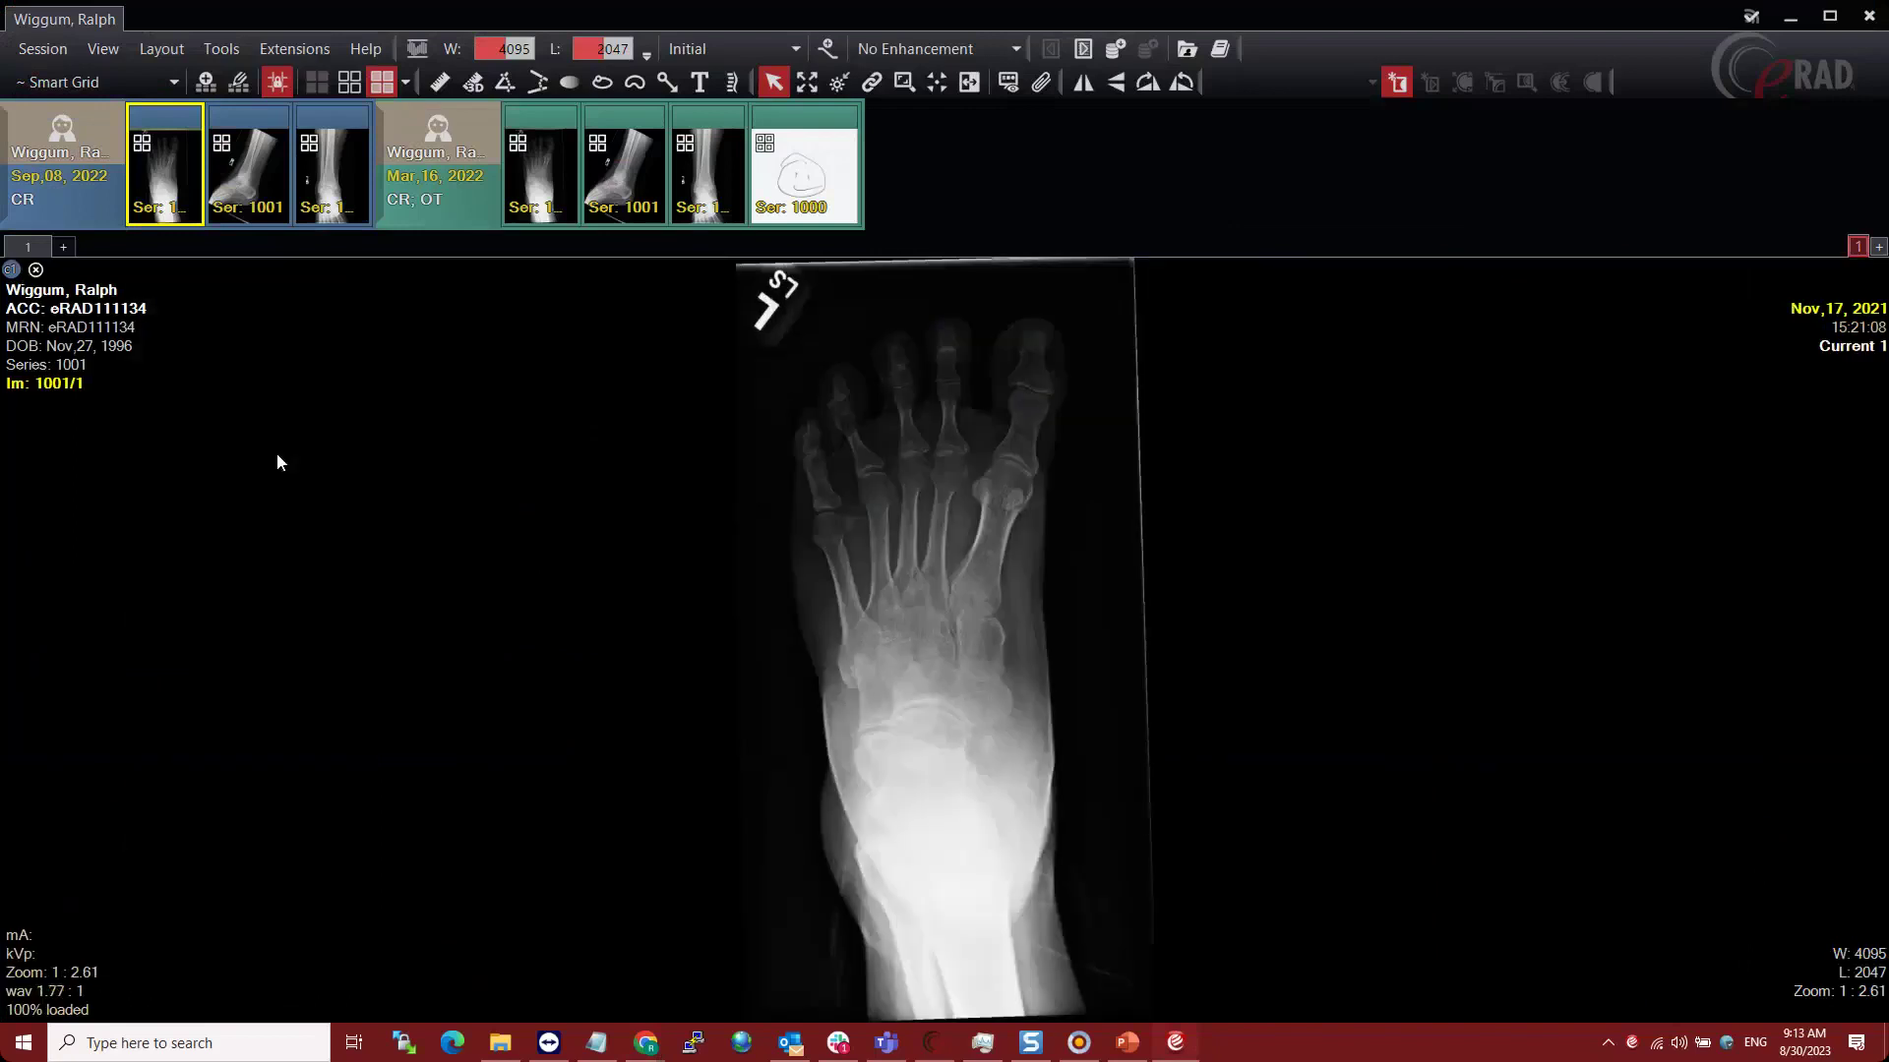
double_click(800, 624)
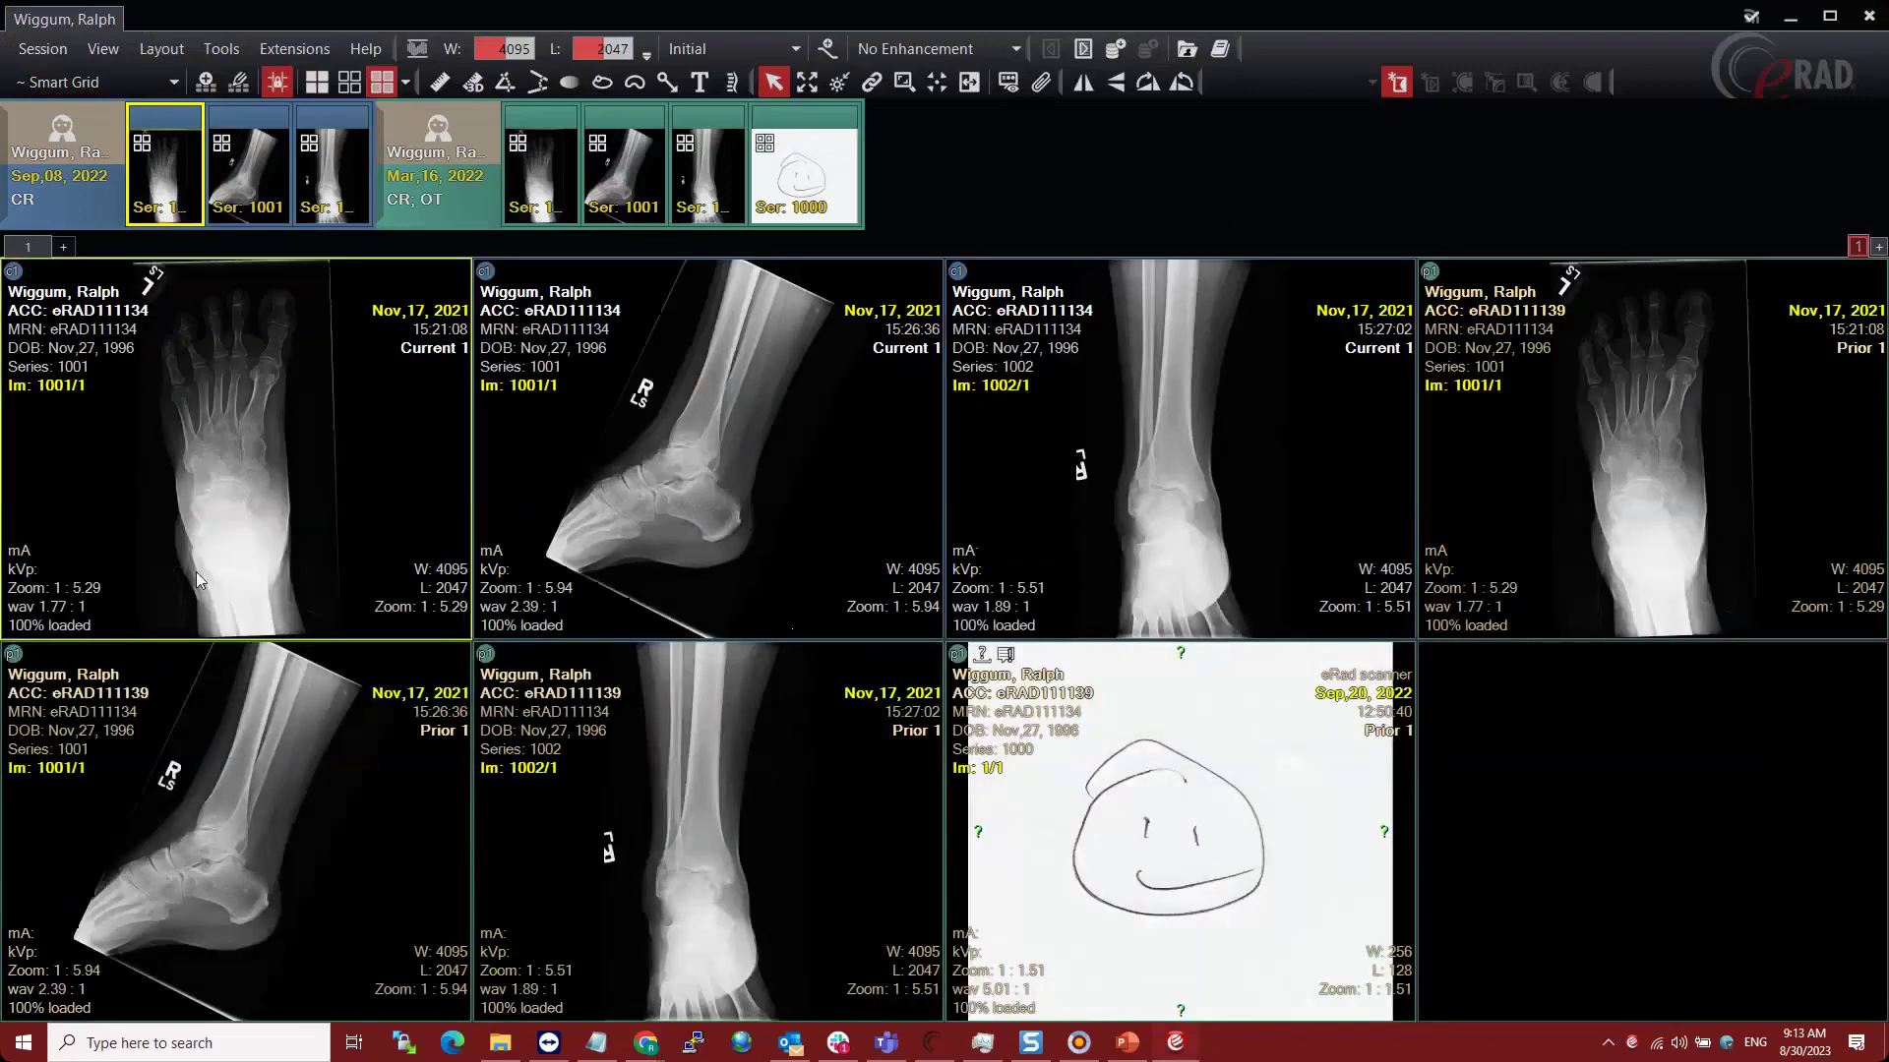
- Set the ankle study's page to a 2x1 layout and empty both cells
click(354, 84)
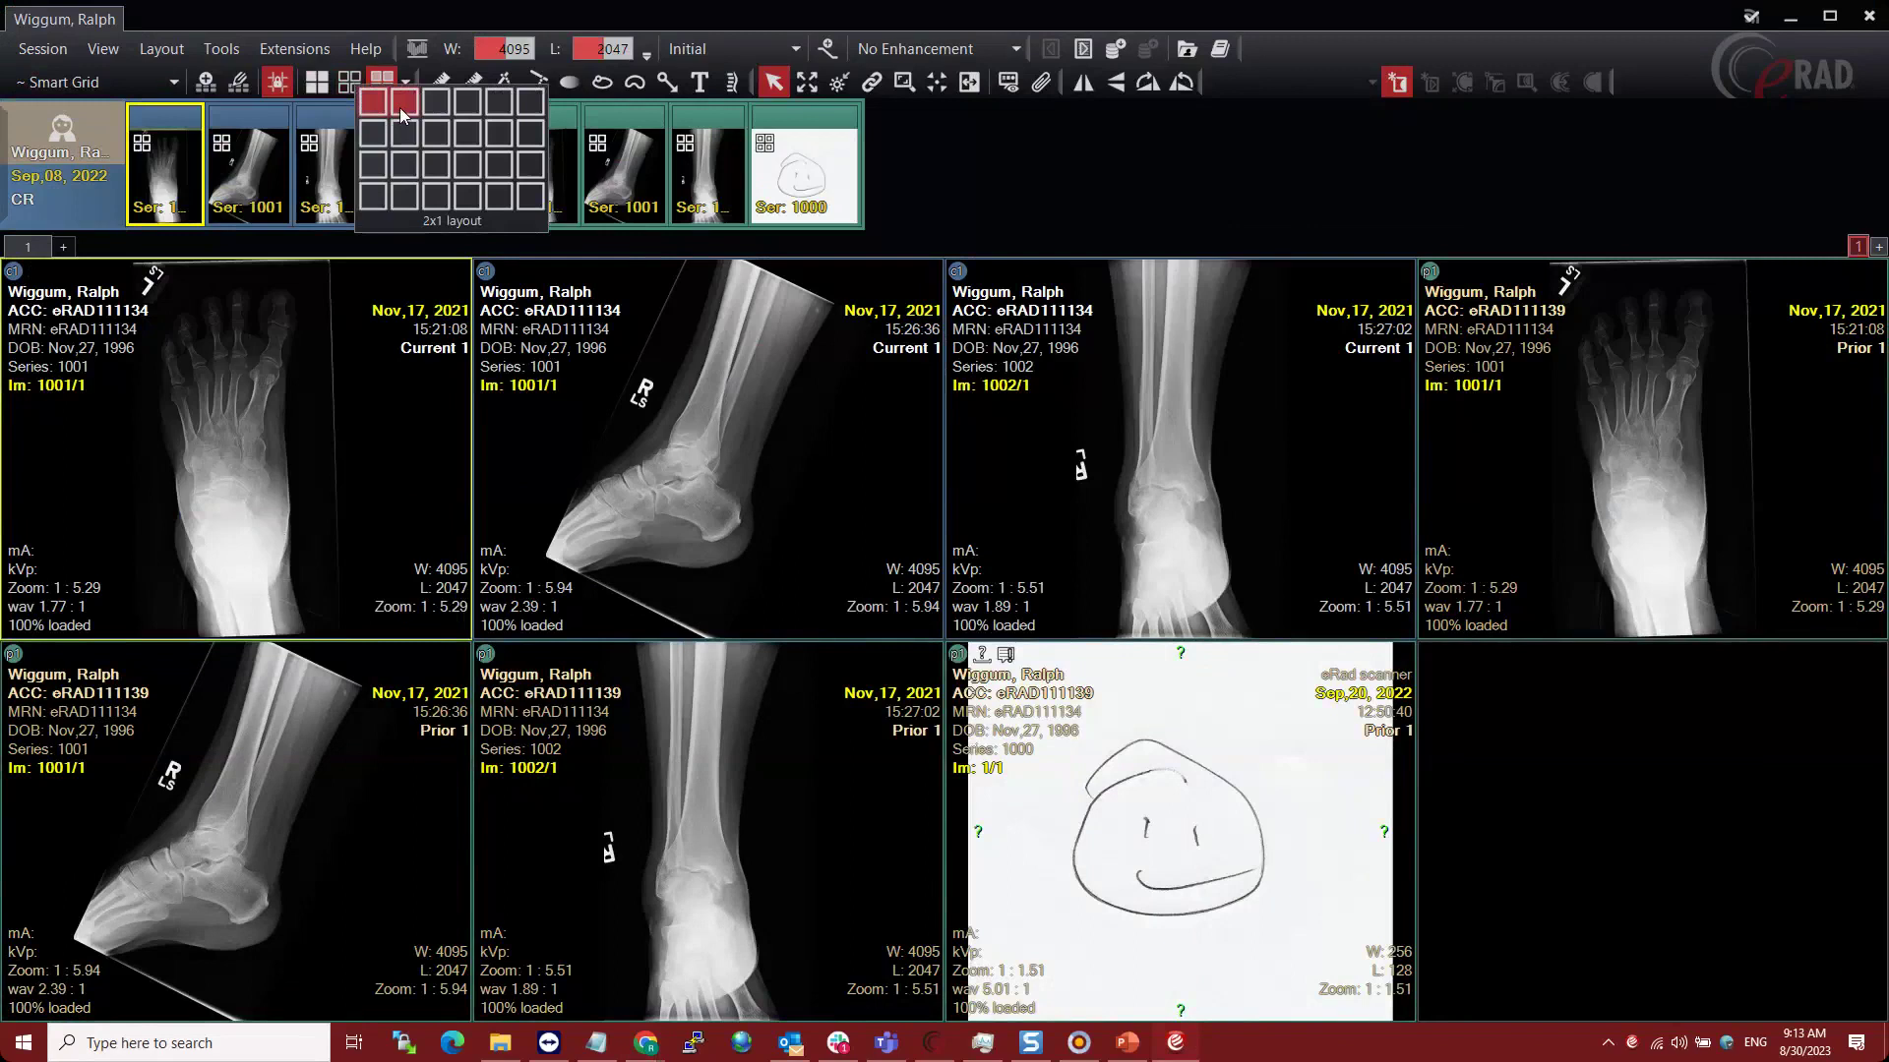
click(402, 103)
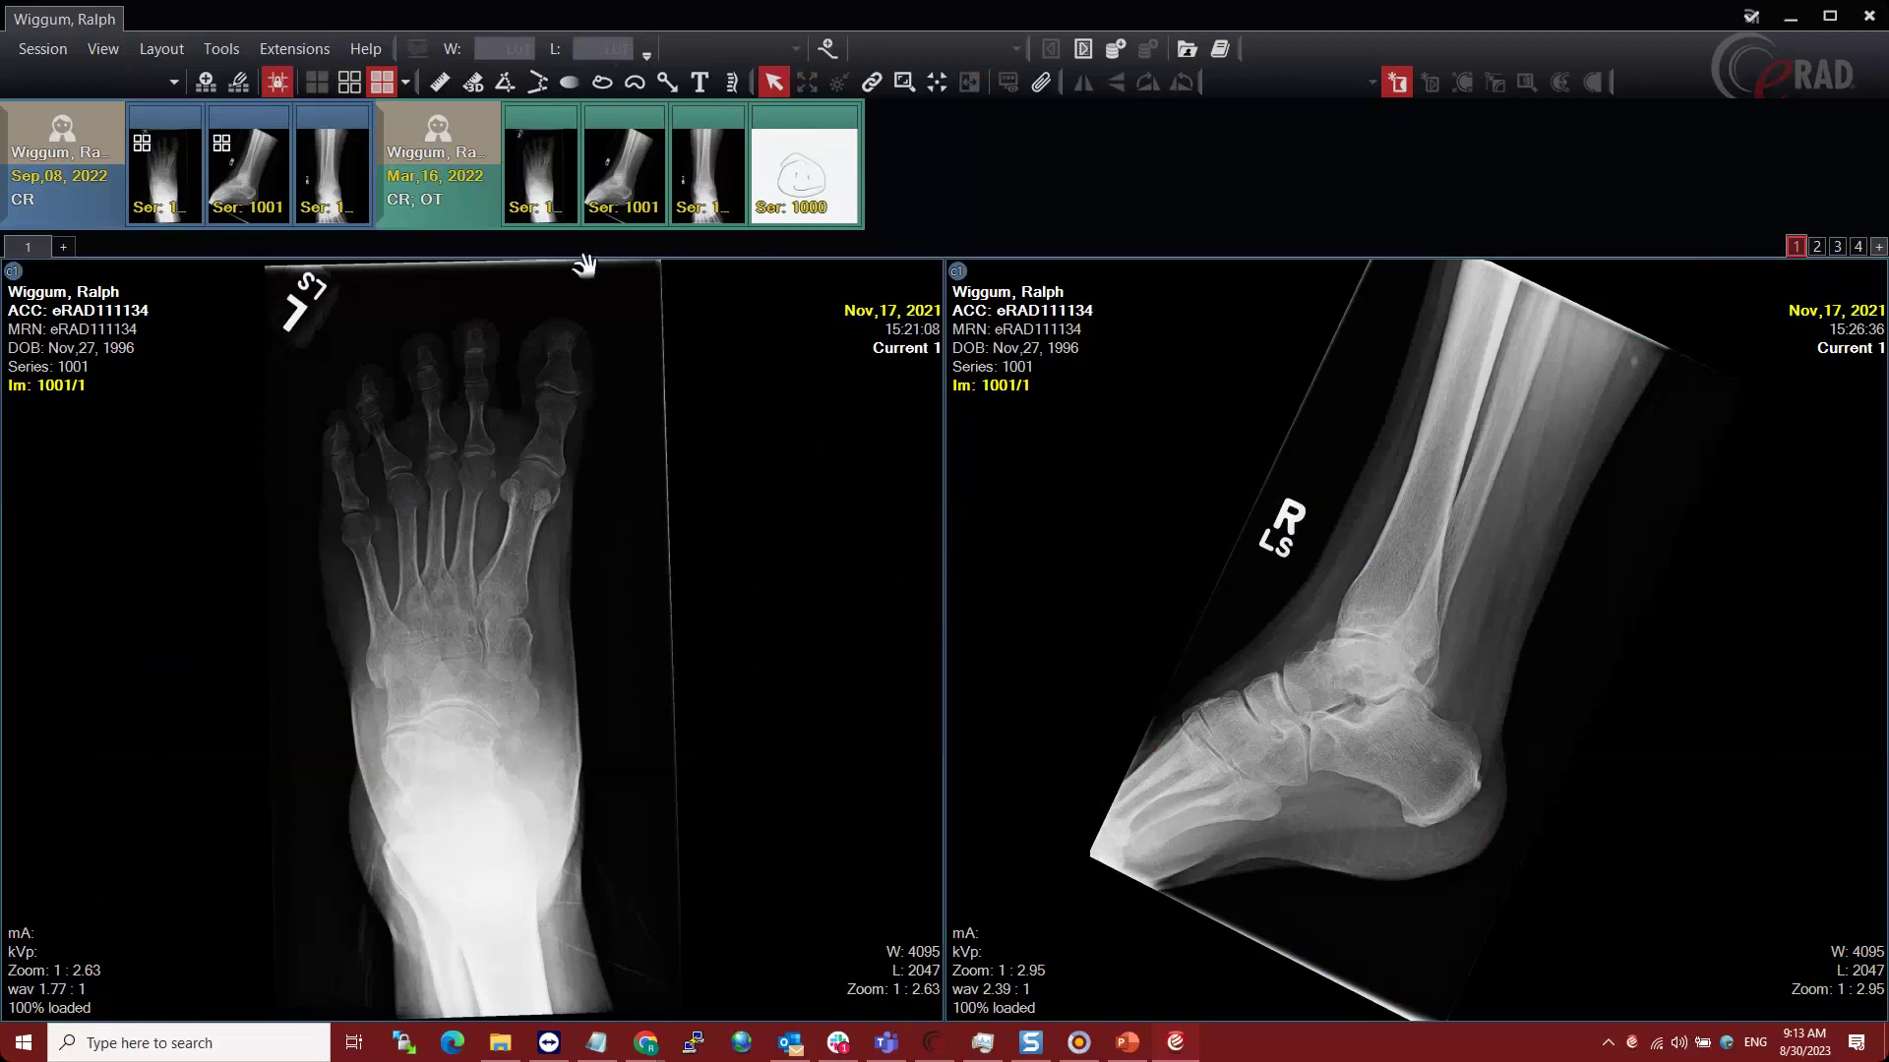
drag(584, 264, 519, 148)
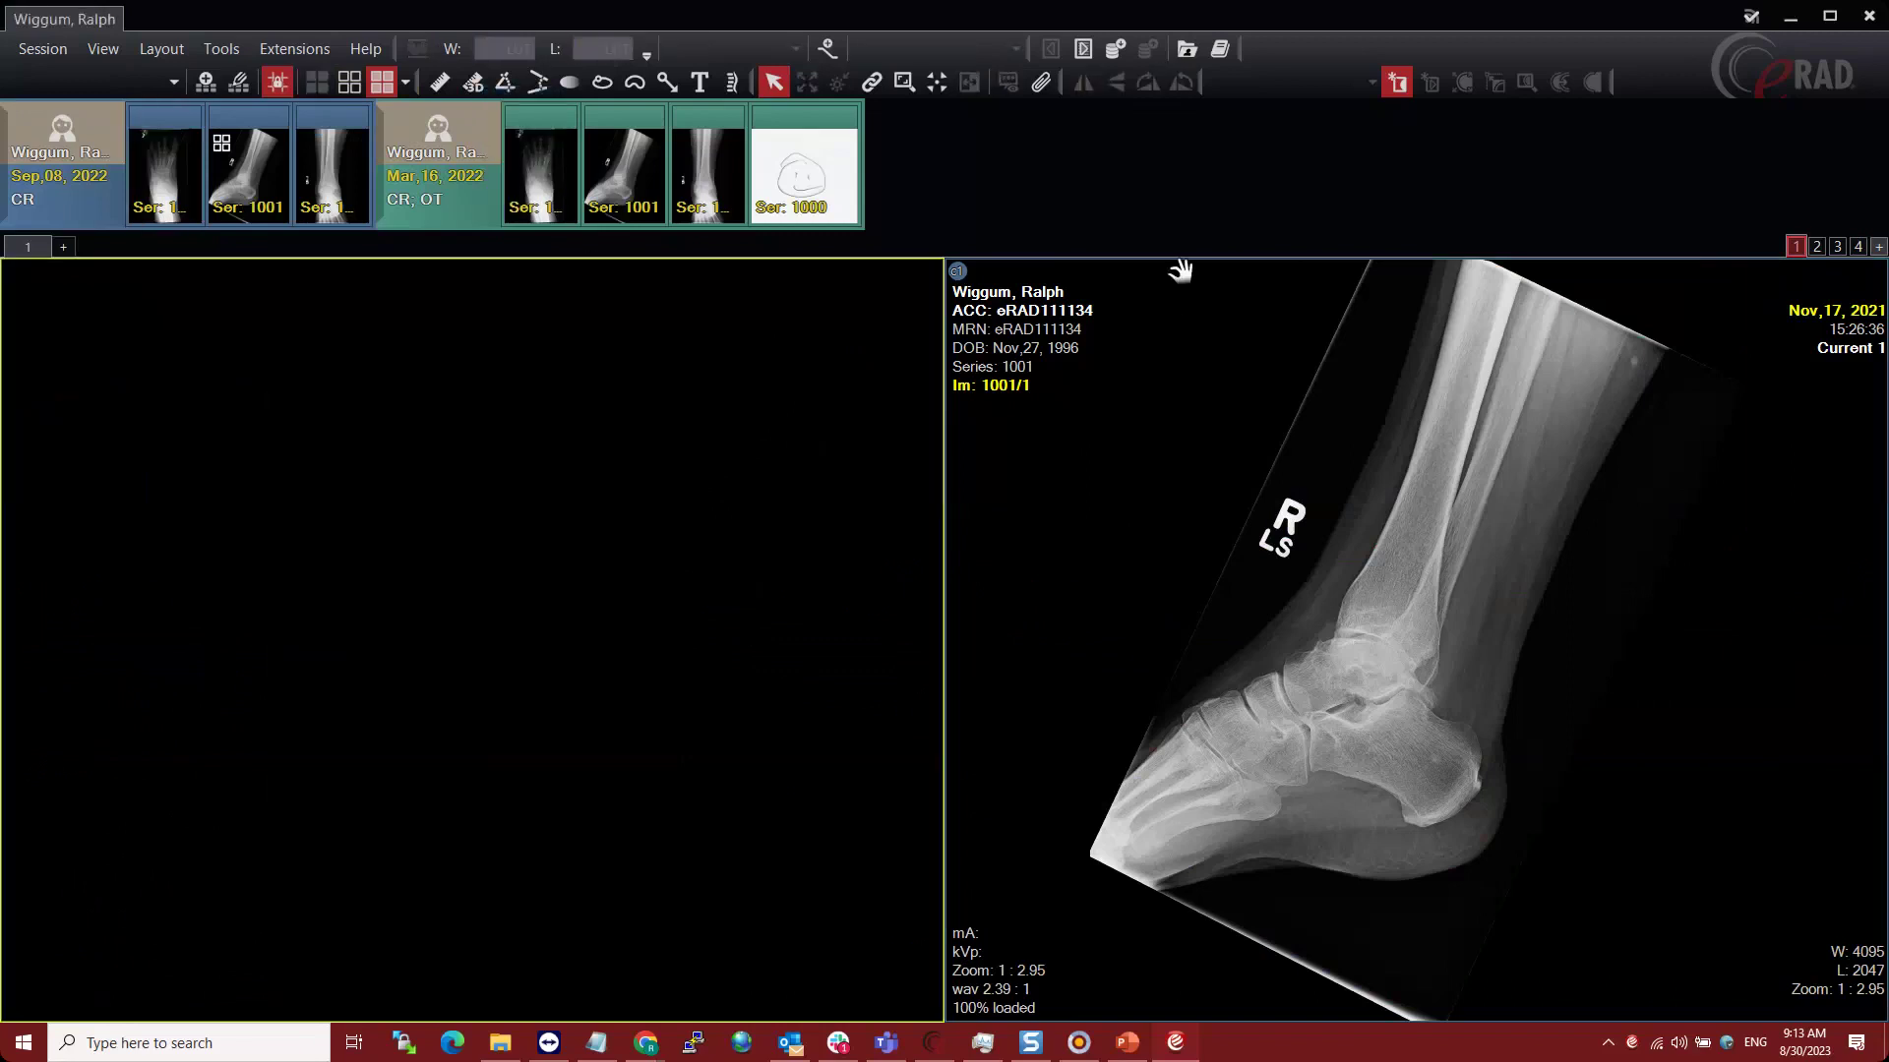
drag(1181, 276, 1154, 149)
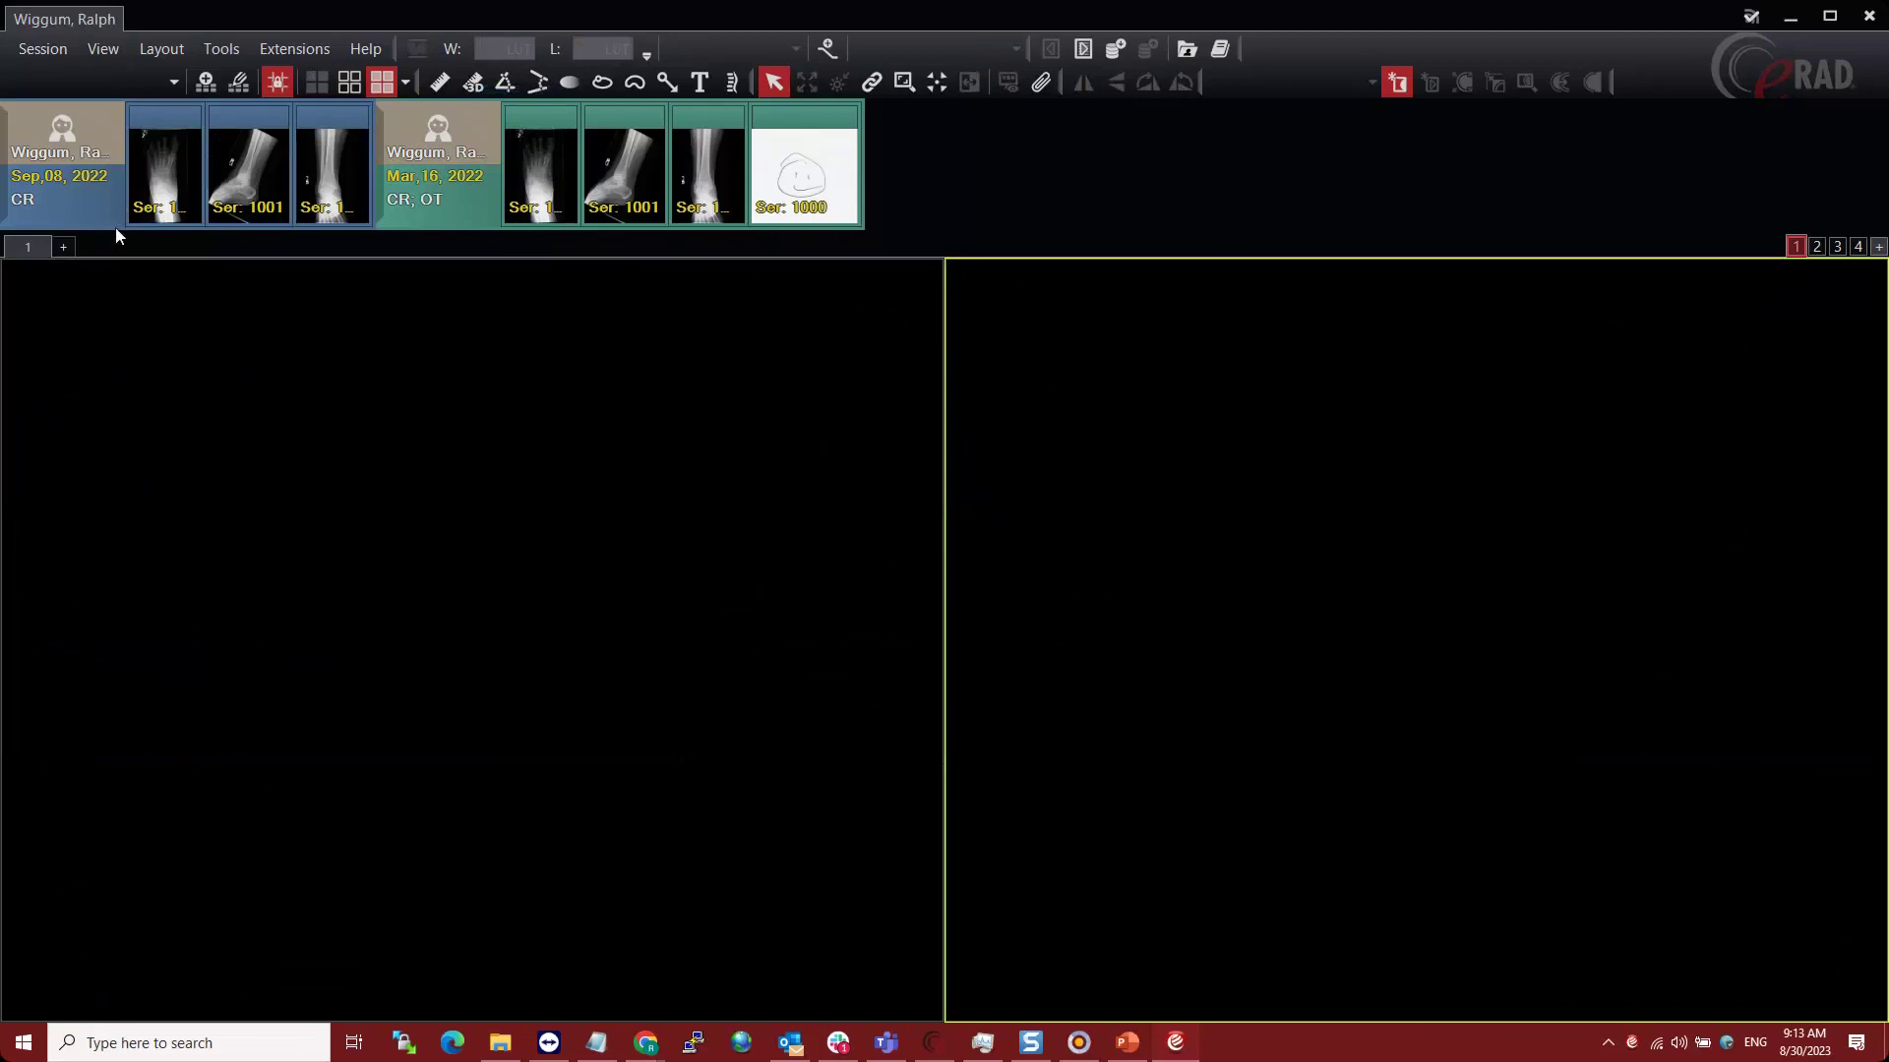
- Stack the whole current Sep 08, 2022 study in the first cell and scroll through its images
click(61, 191)
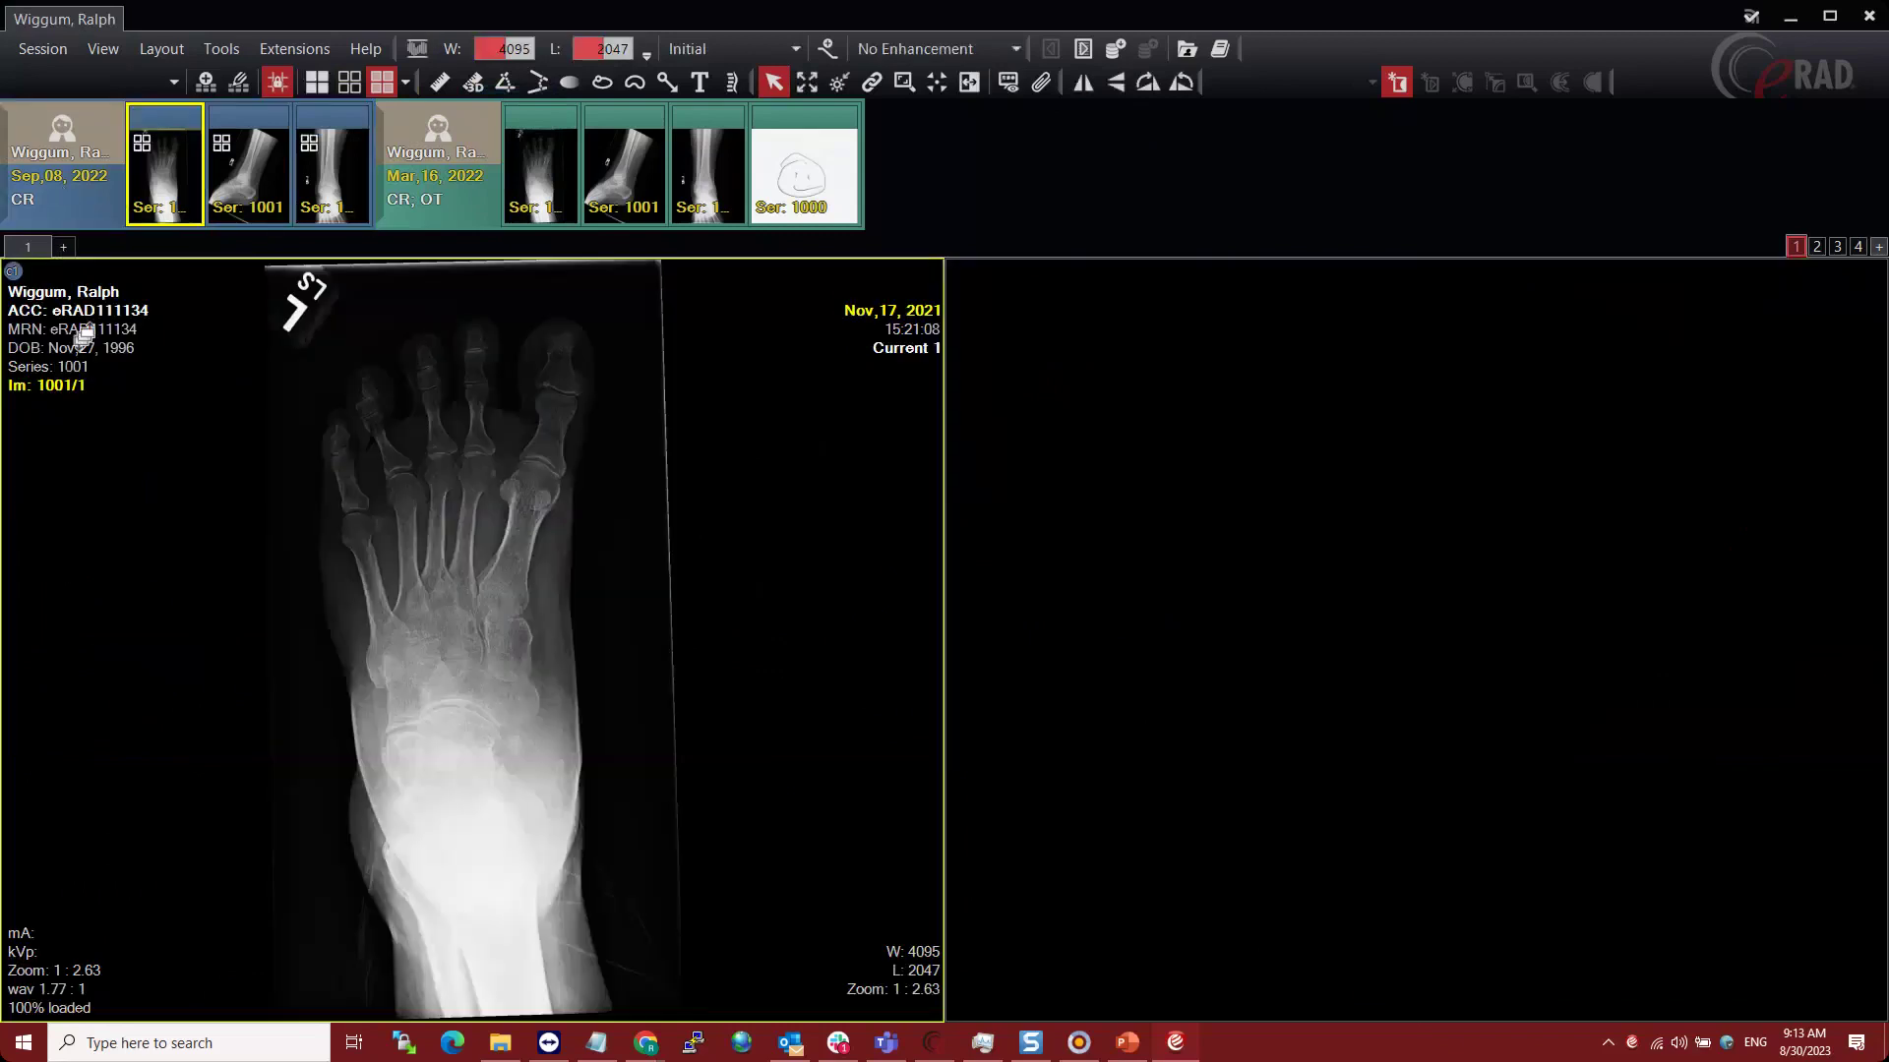
scroll(439, 480, down, 2)
scroll(438, 486, up, 2)
scroll(357, 464, down, 2)
scroll(357, 463, up, 2)
- Stack the whole Mar 16, 2022 prior study in the second cell and scroll through its images
click(429, 189)
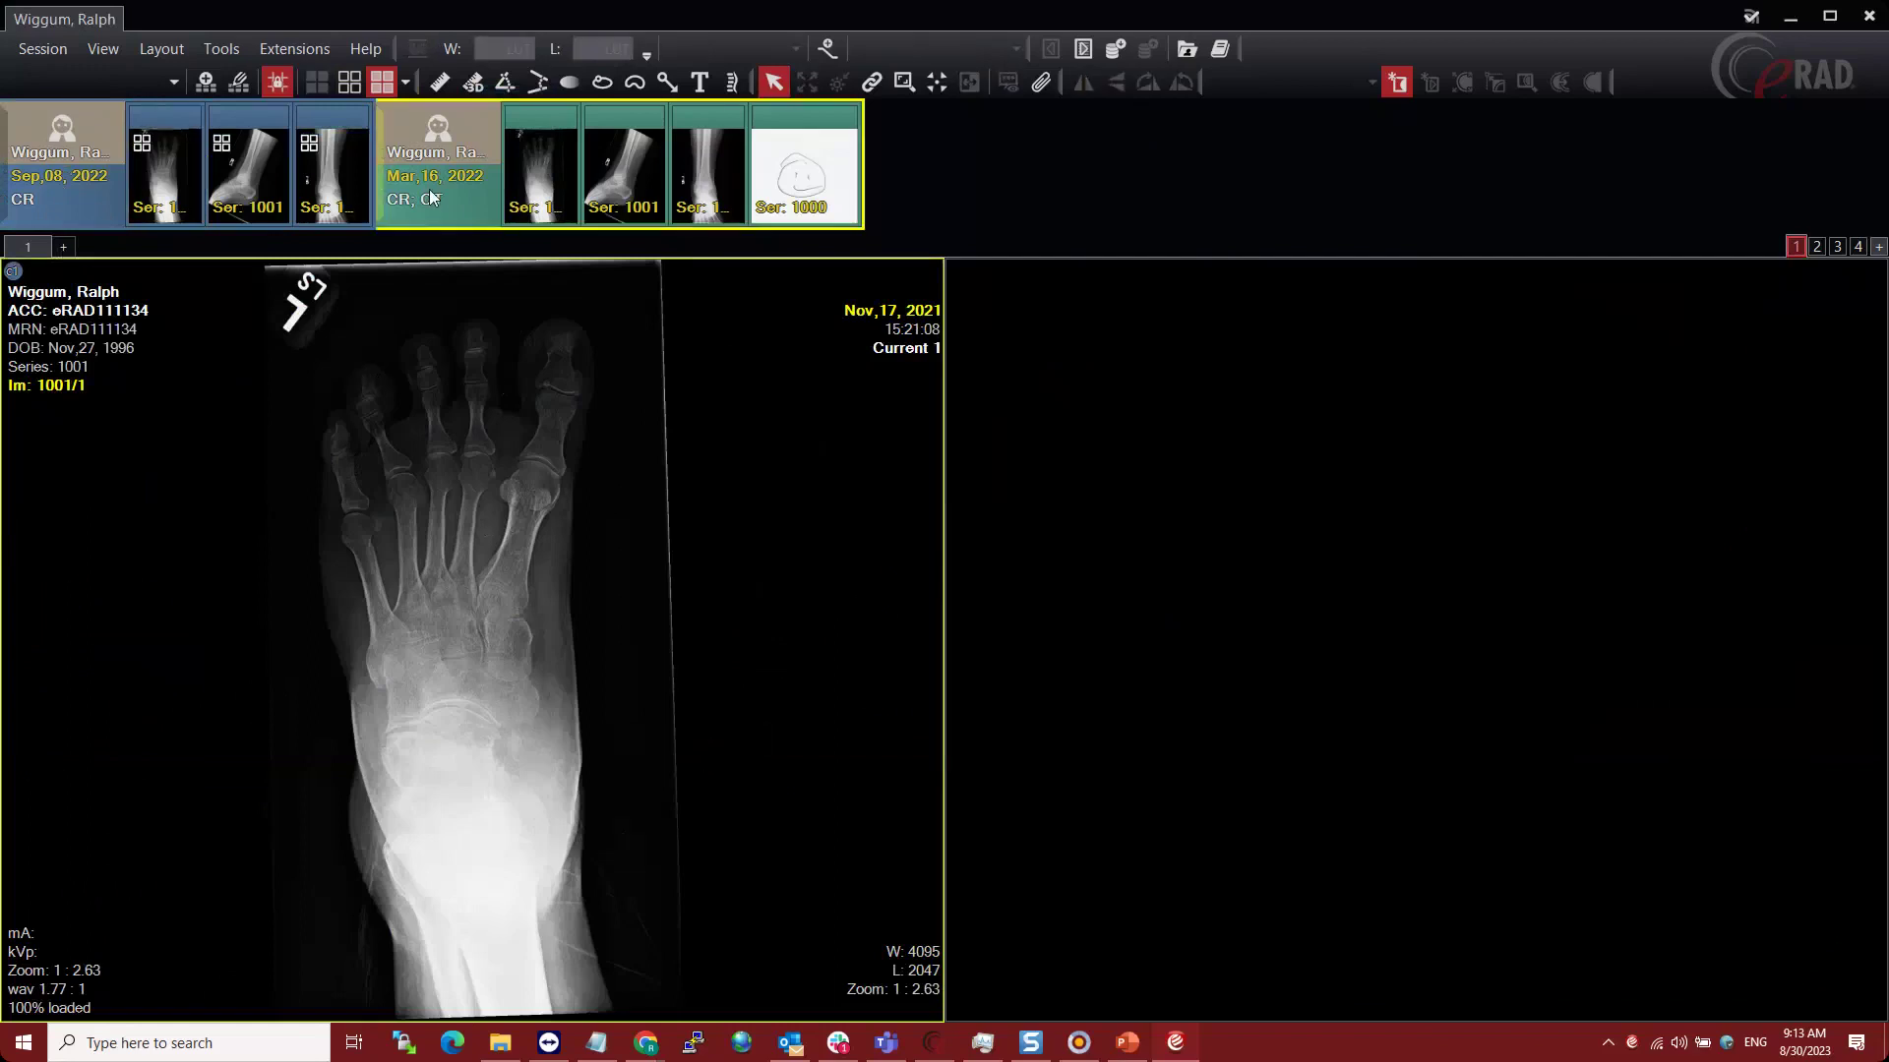
scroll(1198, 675, up, 1)
scroll(1197, 674, down, 1)
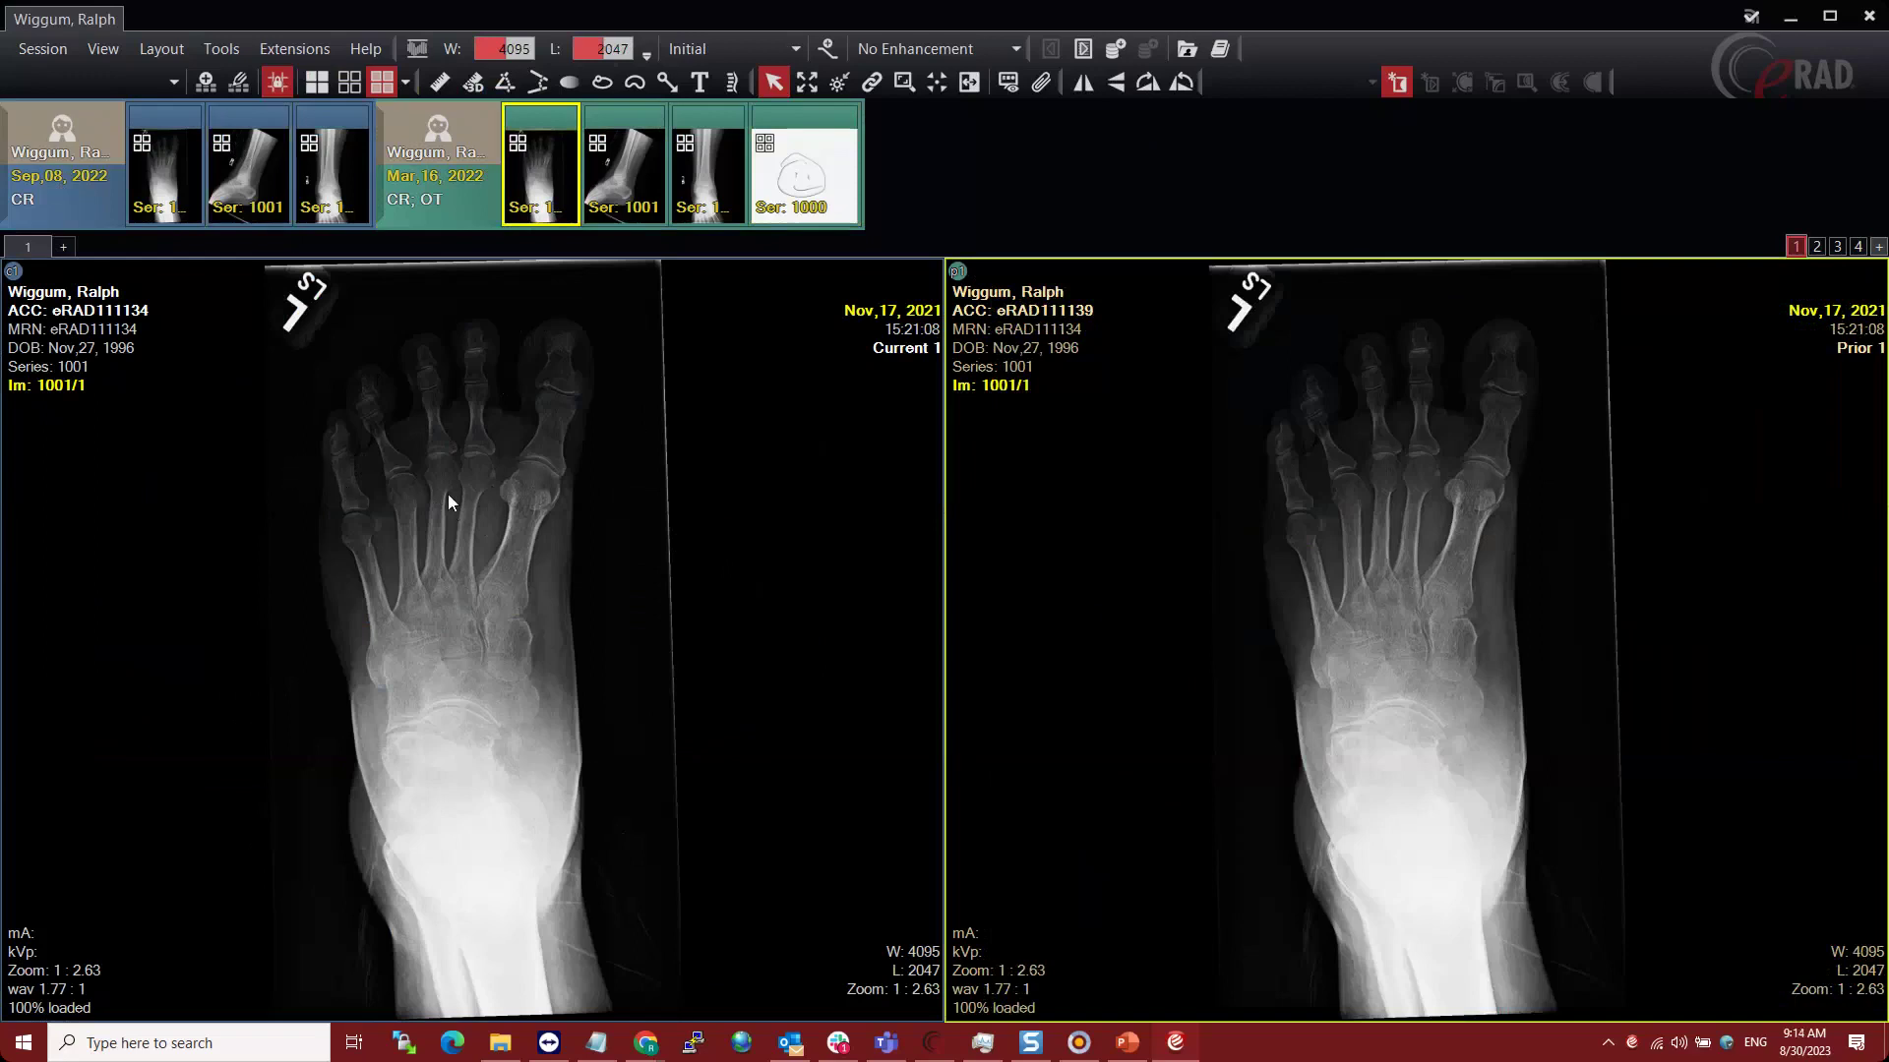
- Add a second page with a 2x1 layout and empty both of its cells
click(65, 251)
click(382, 81)
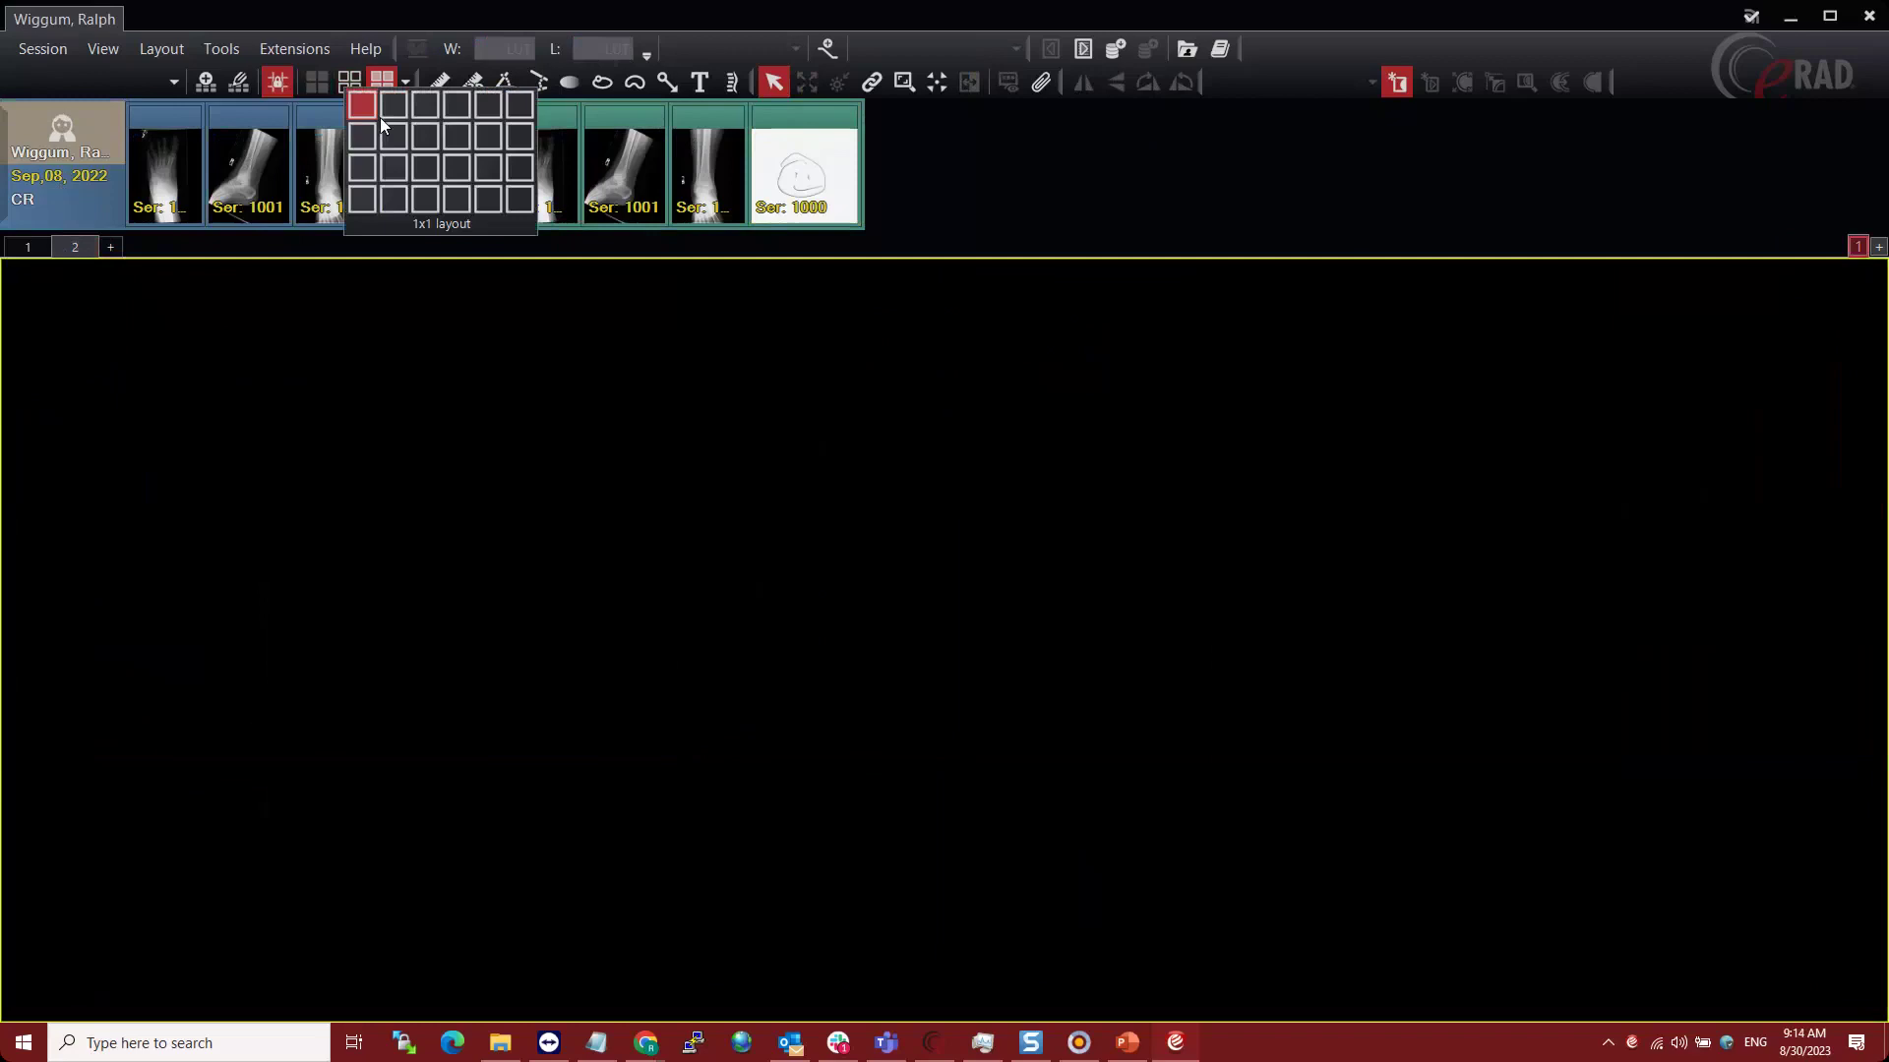
click(395, 109)
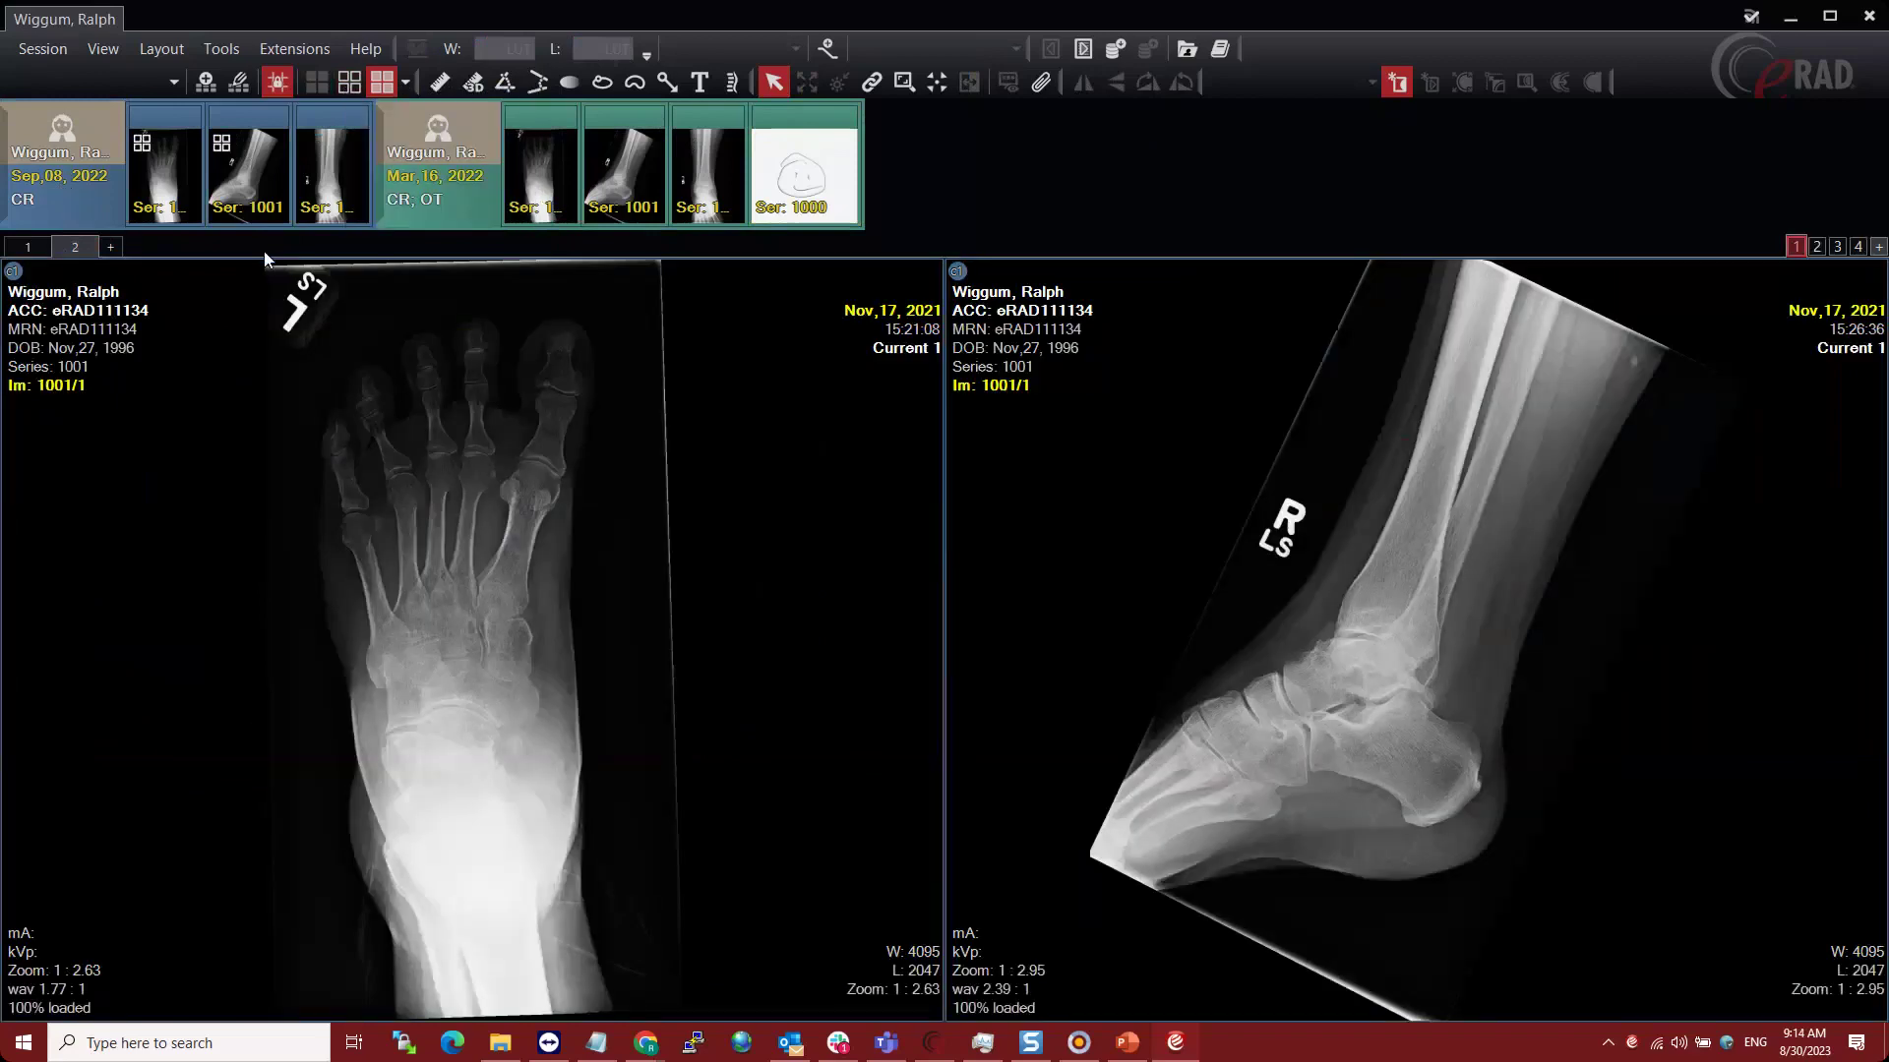
drag(391, 277, 1033, 234)
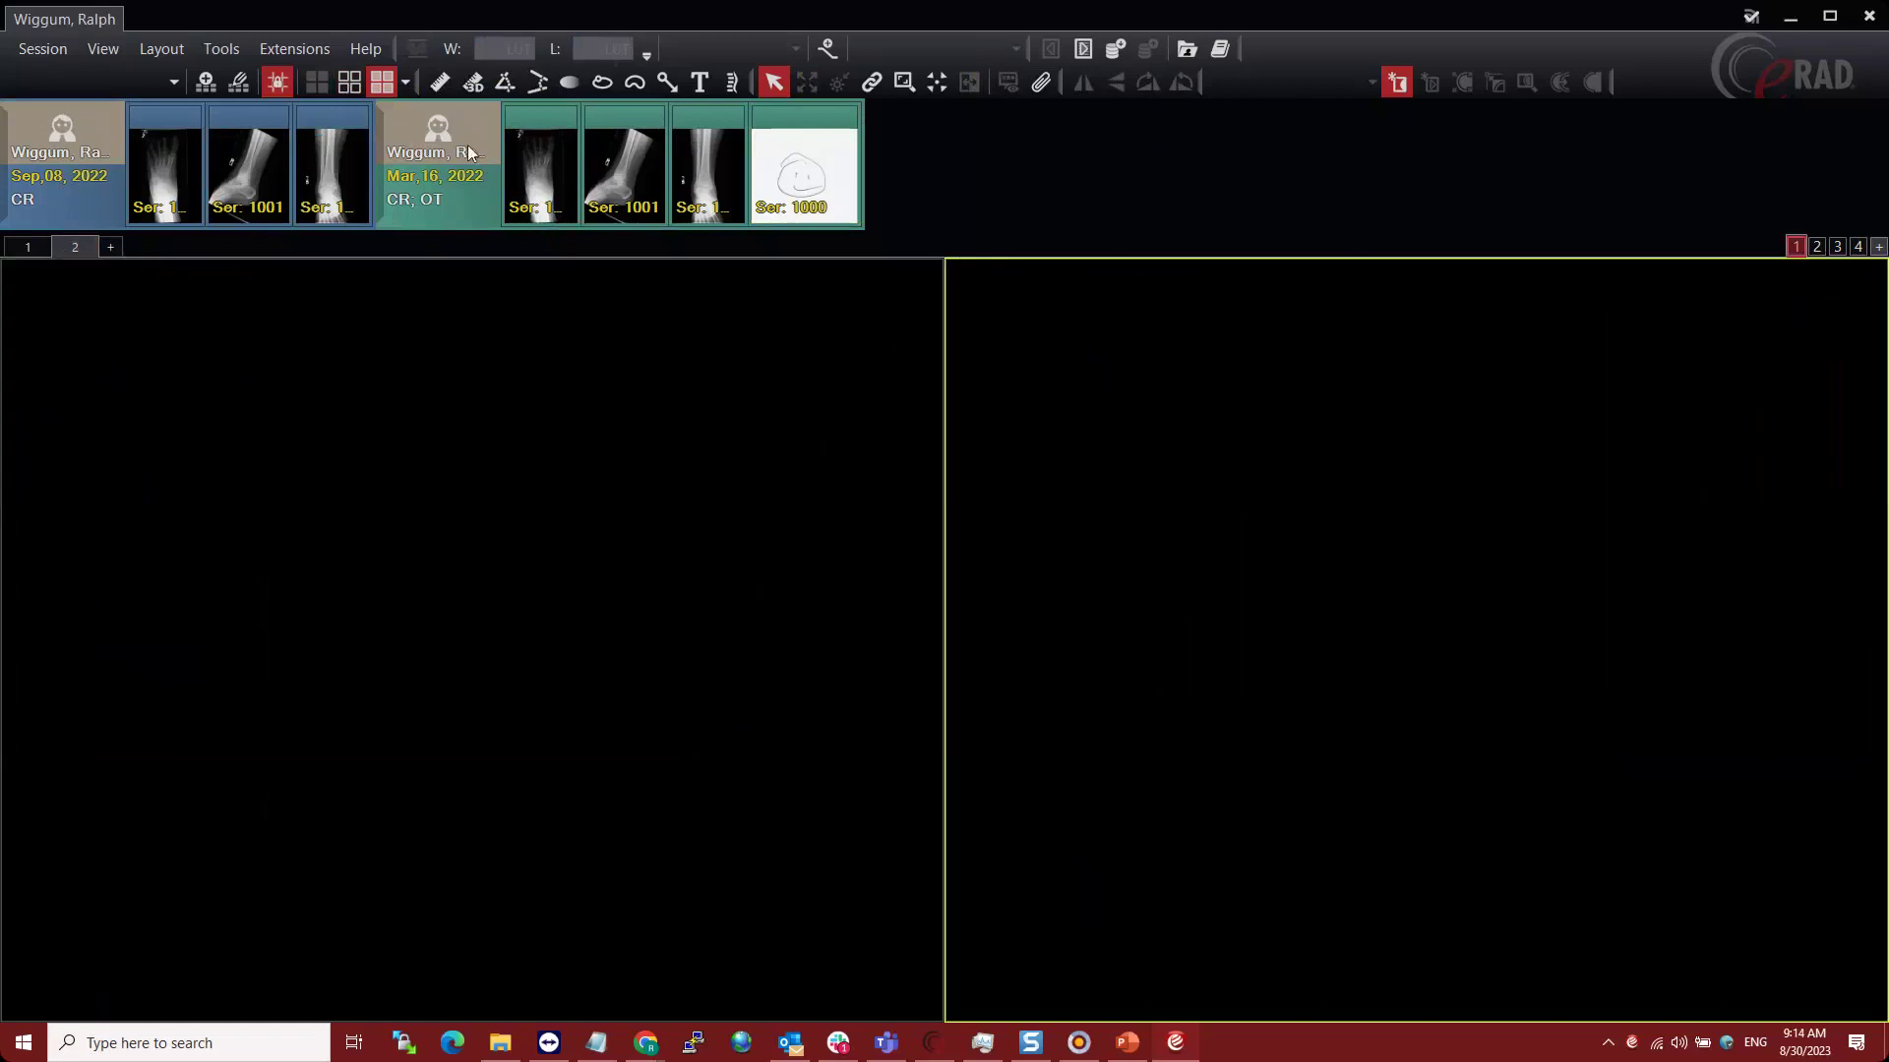
- Set the grid fill mode to Reused cells, stack the current study in both second-page cells, and advance the second cell to its next image
click(404, 83)
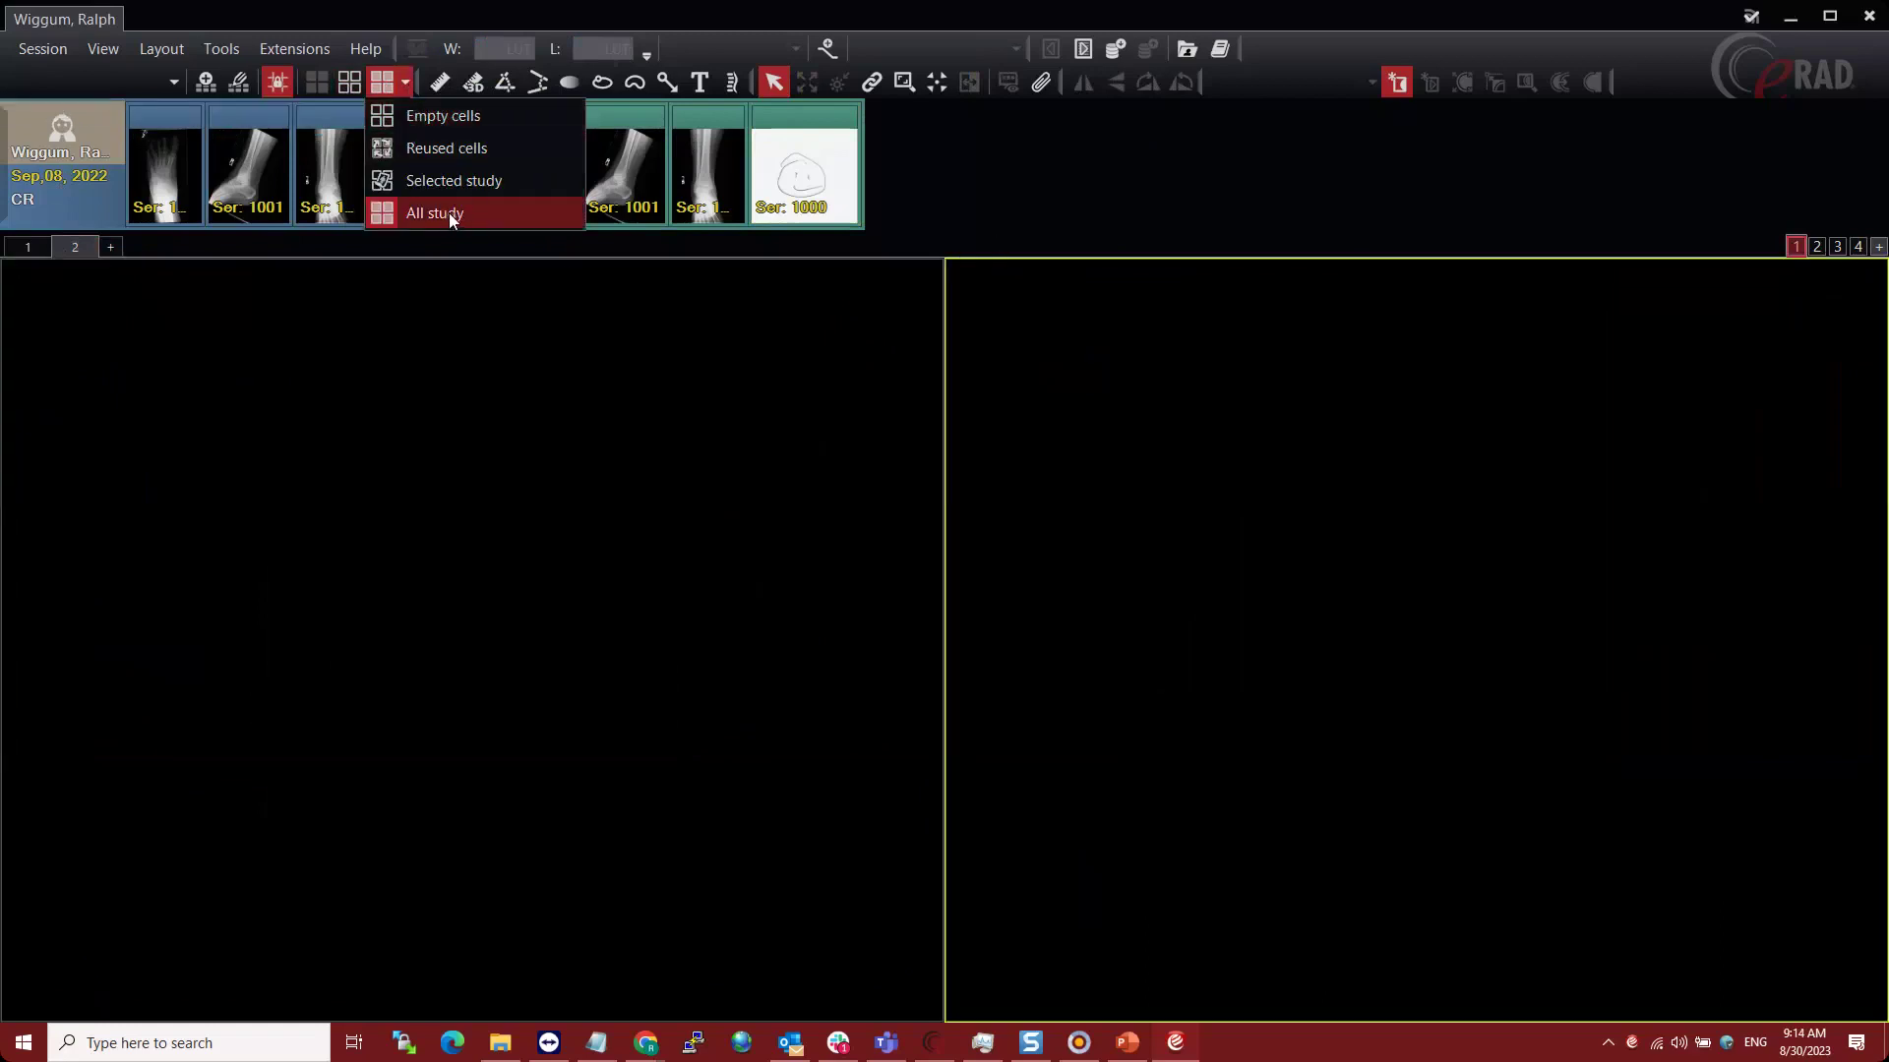
click(462, 150)
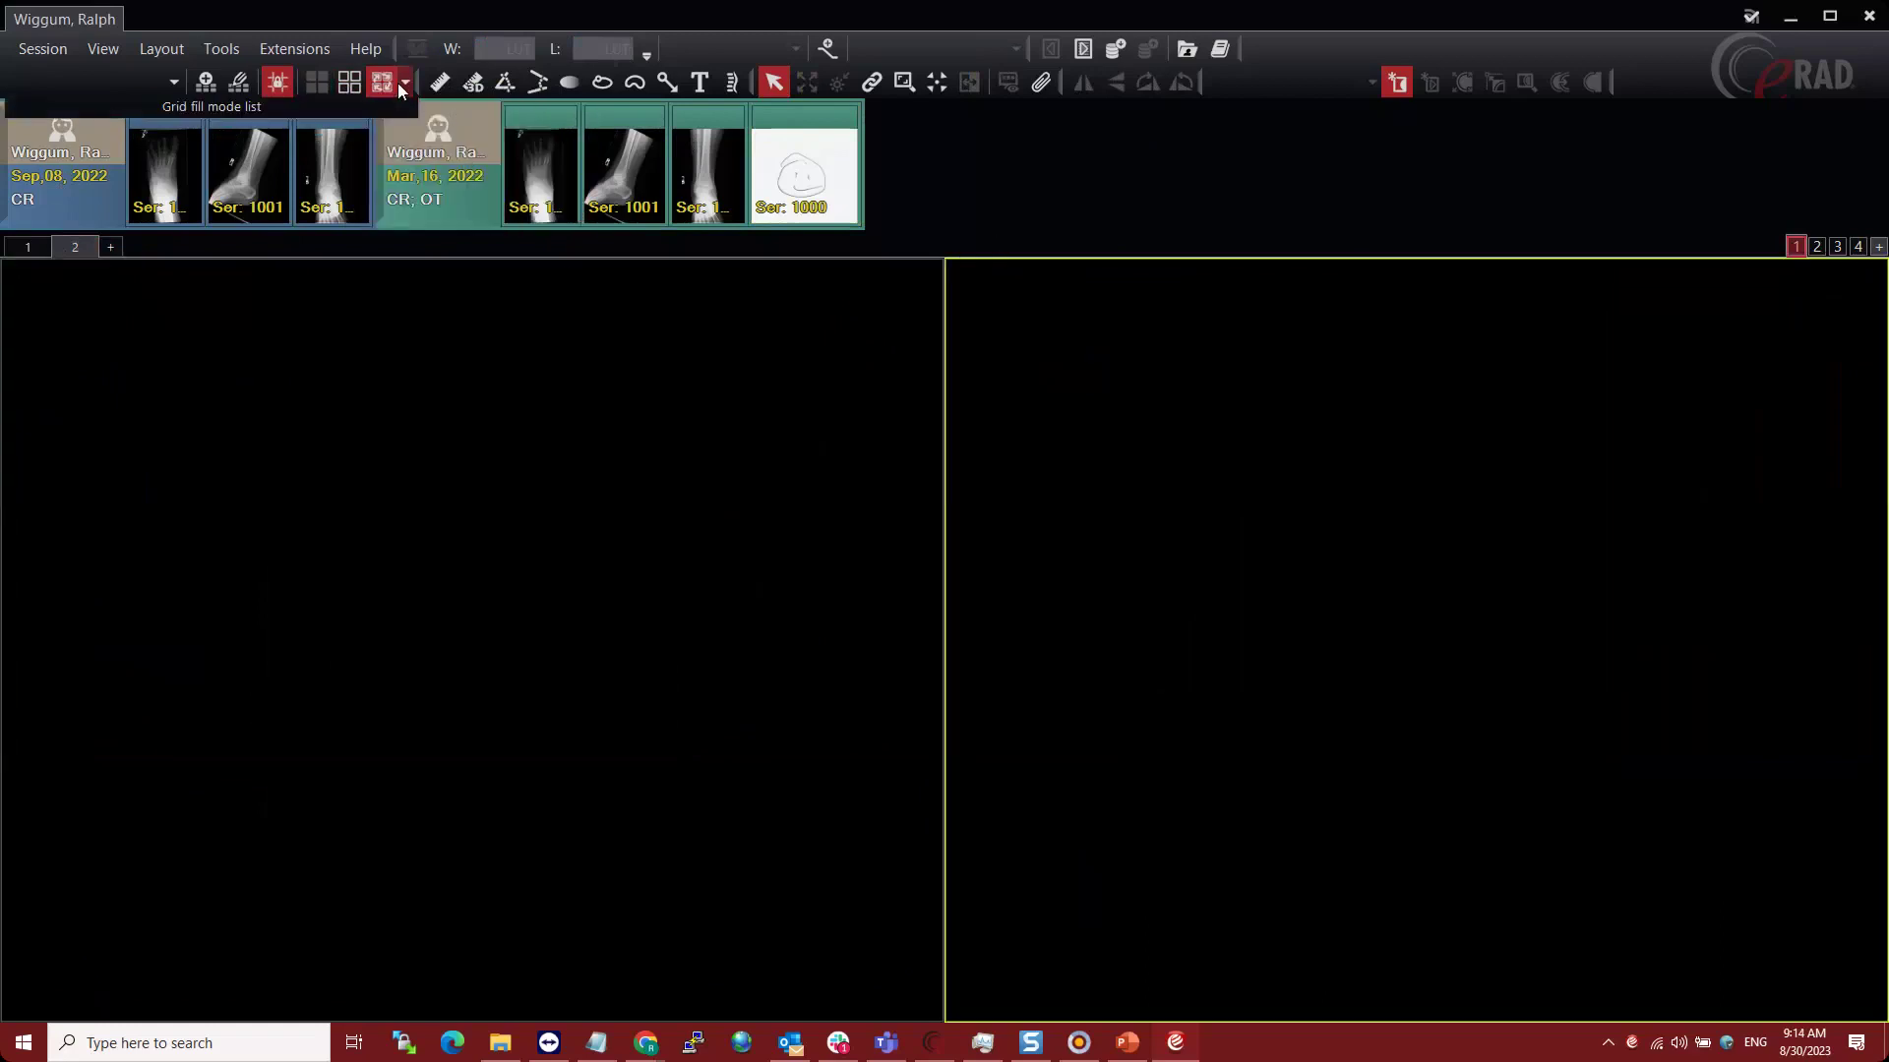
click(527, 384)
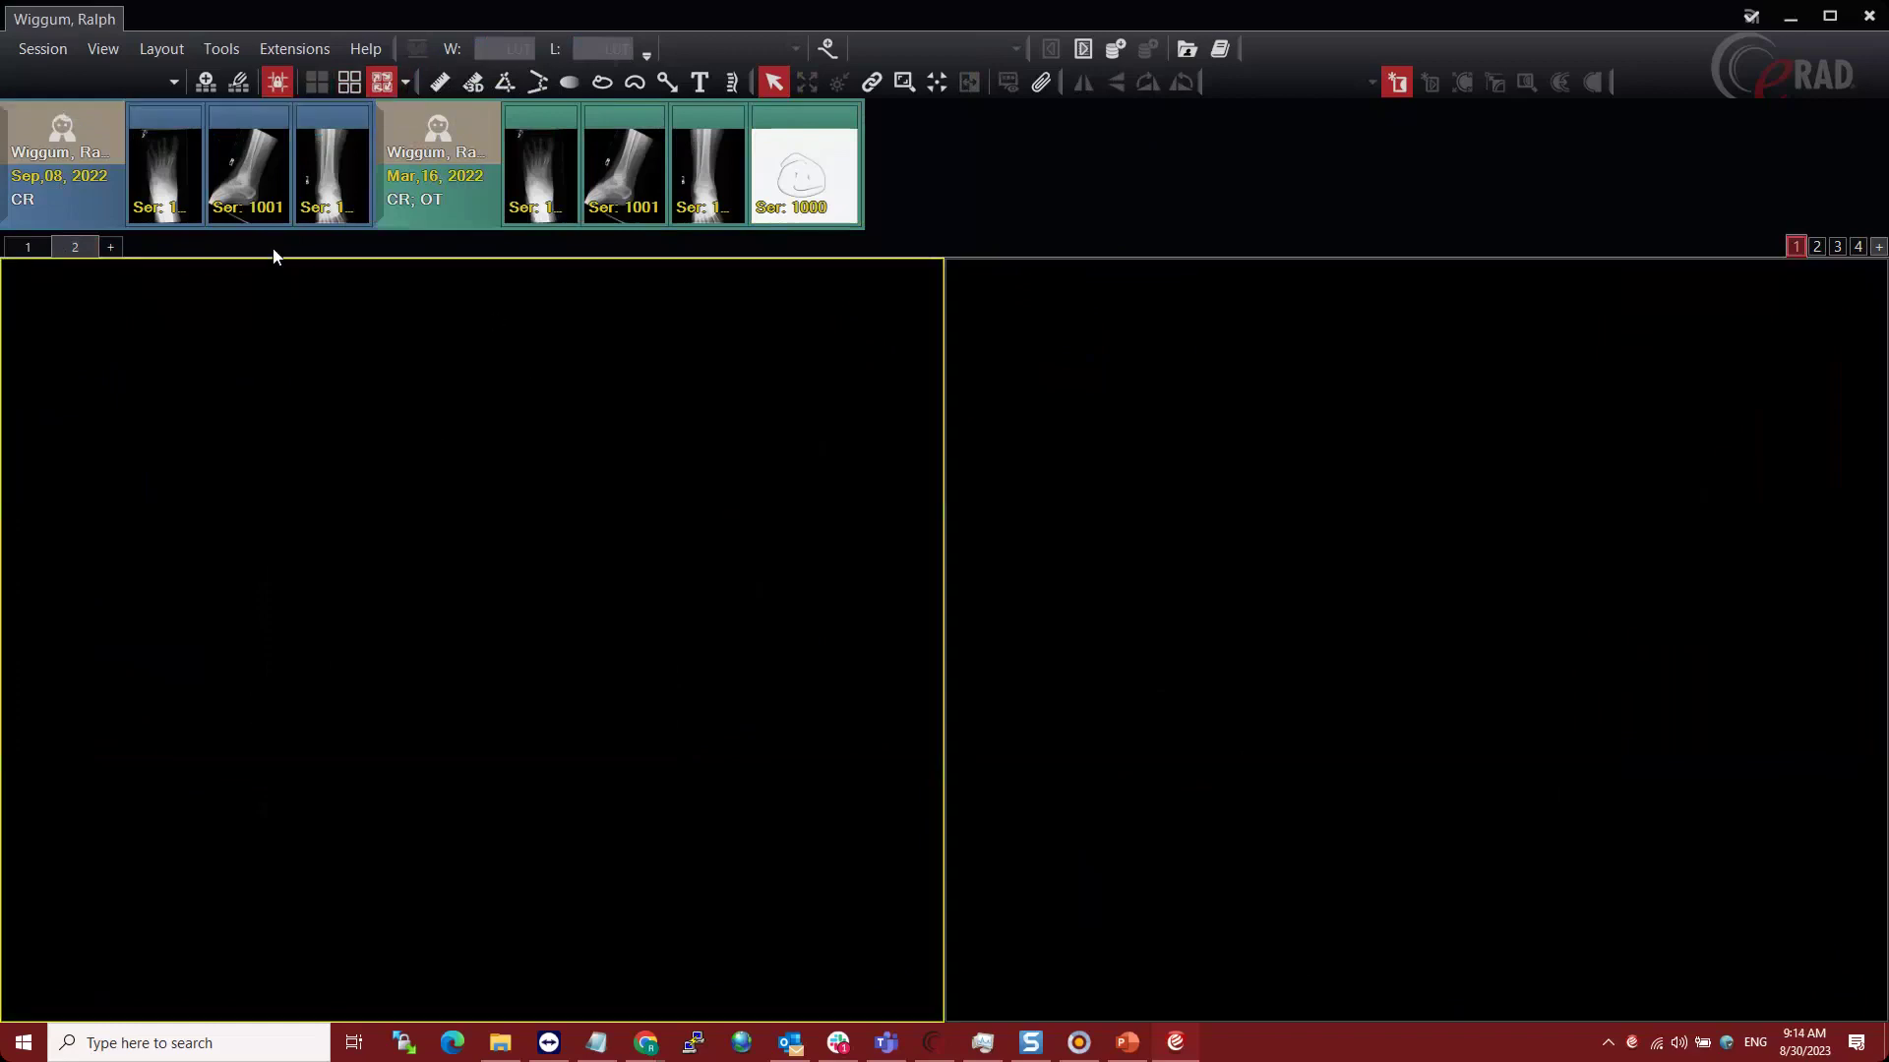
double_click(75, 172)
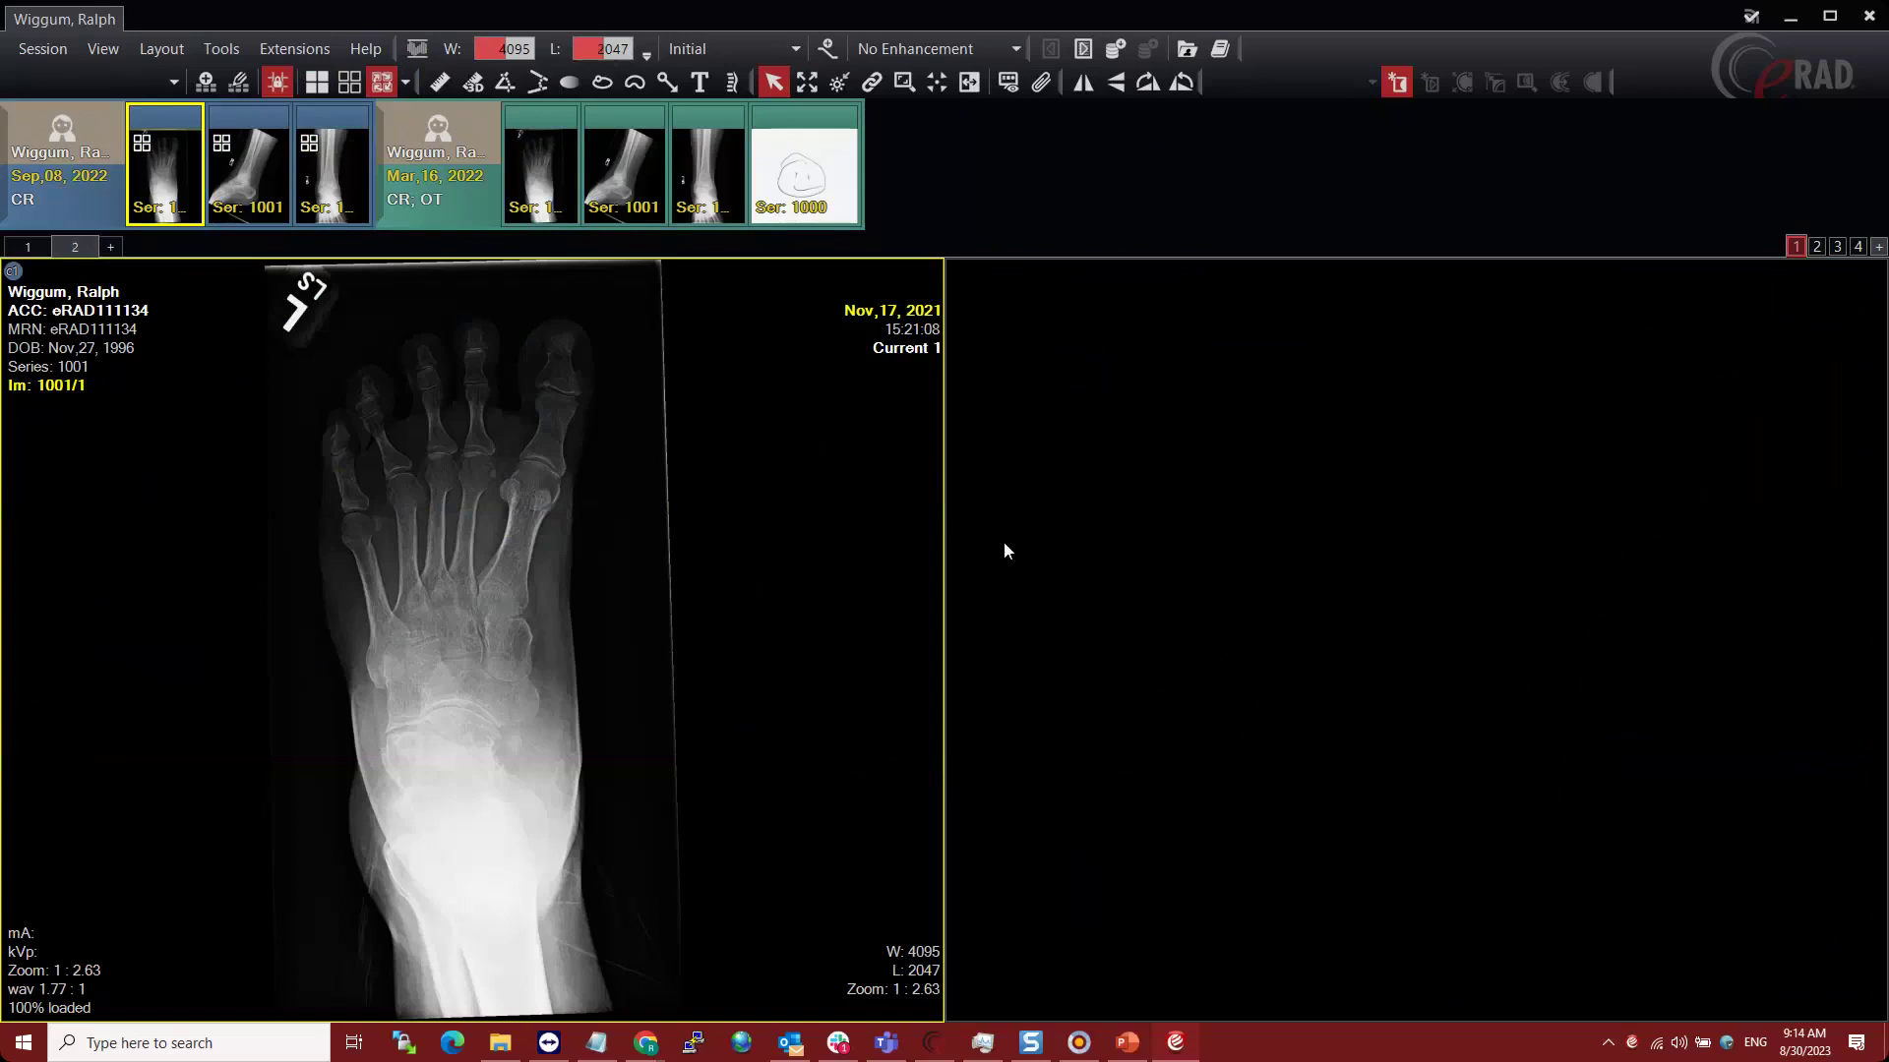
click(1250, 559)
double_click(94, 192)
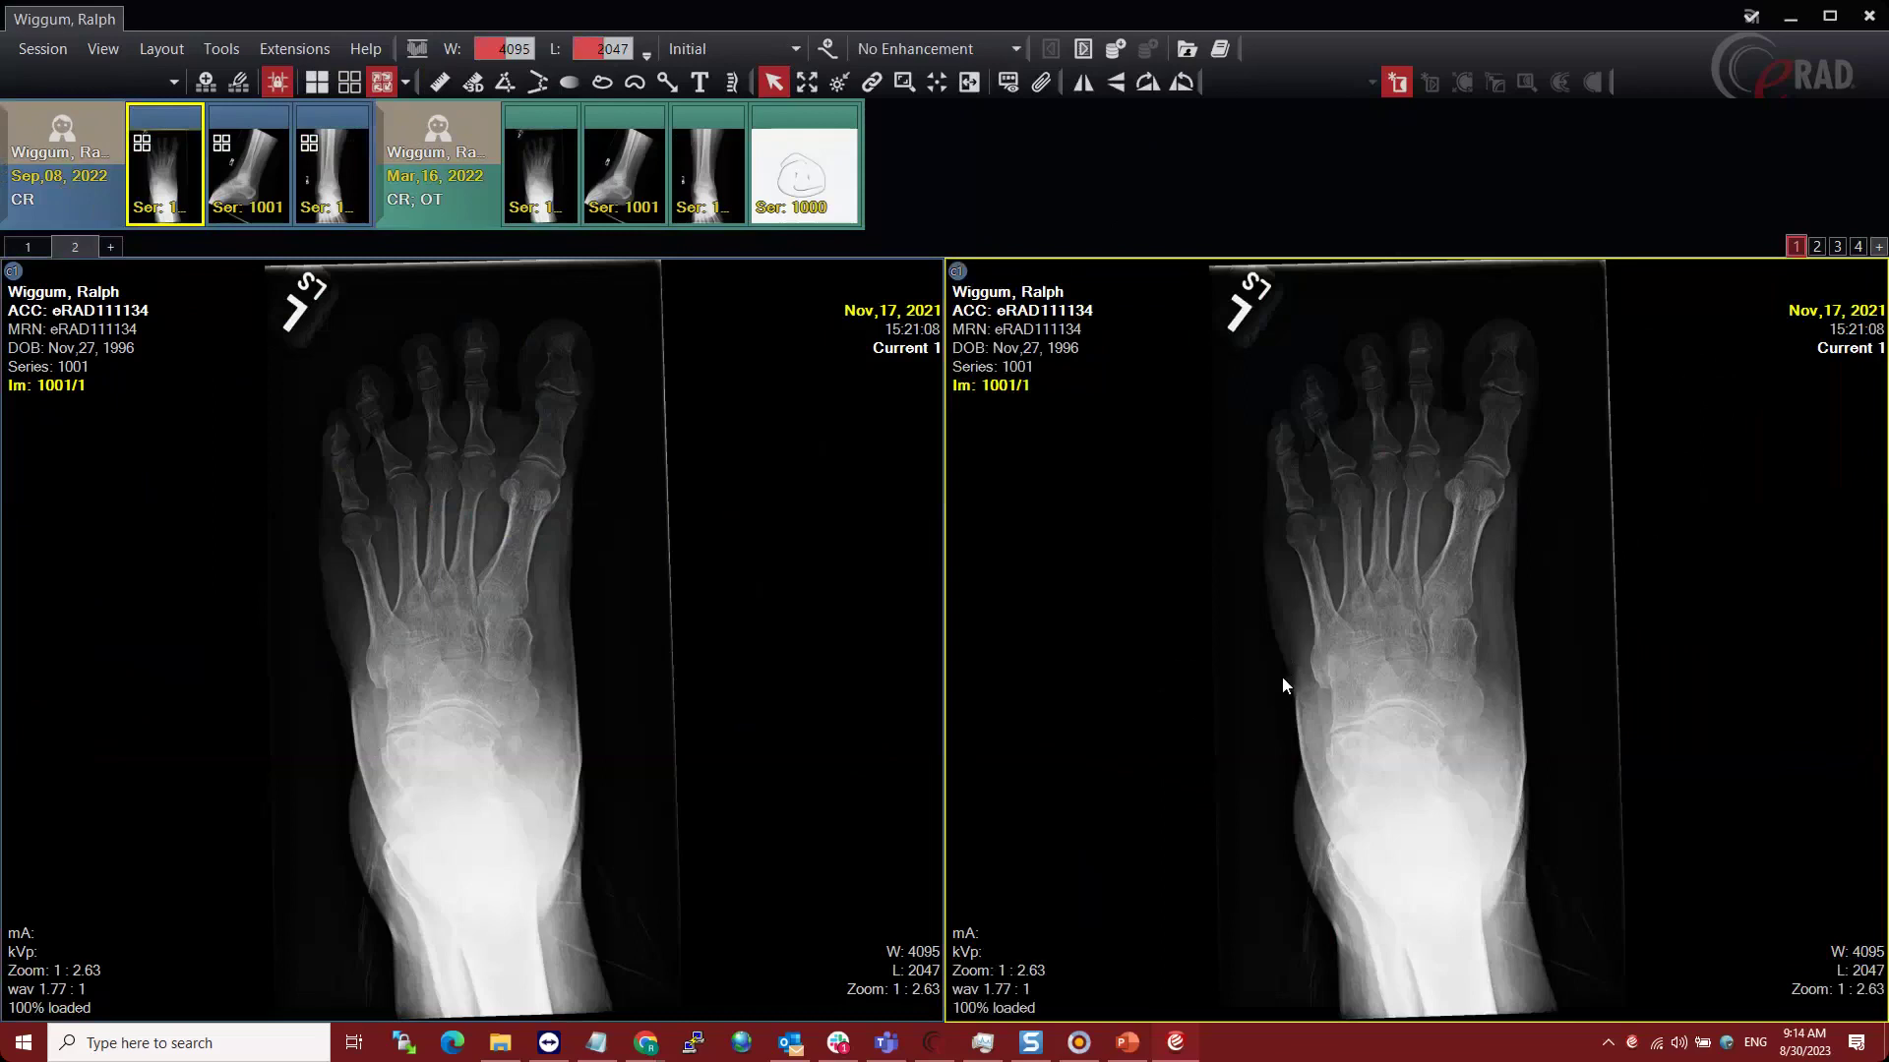
scroll(1285, 715, down, 1)
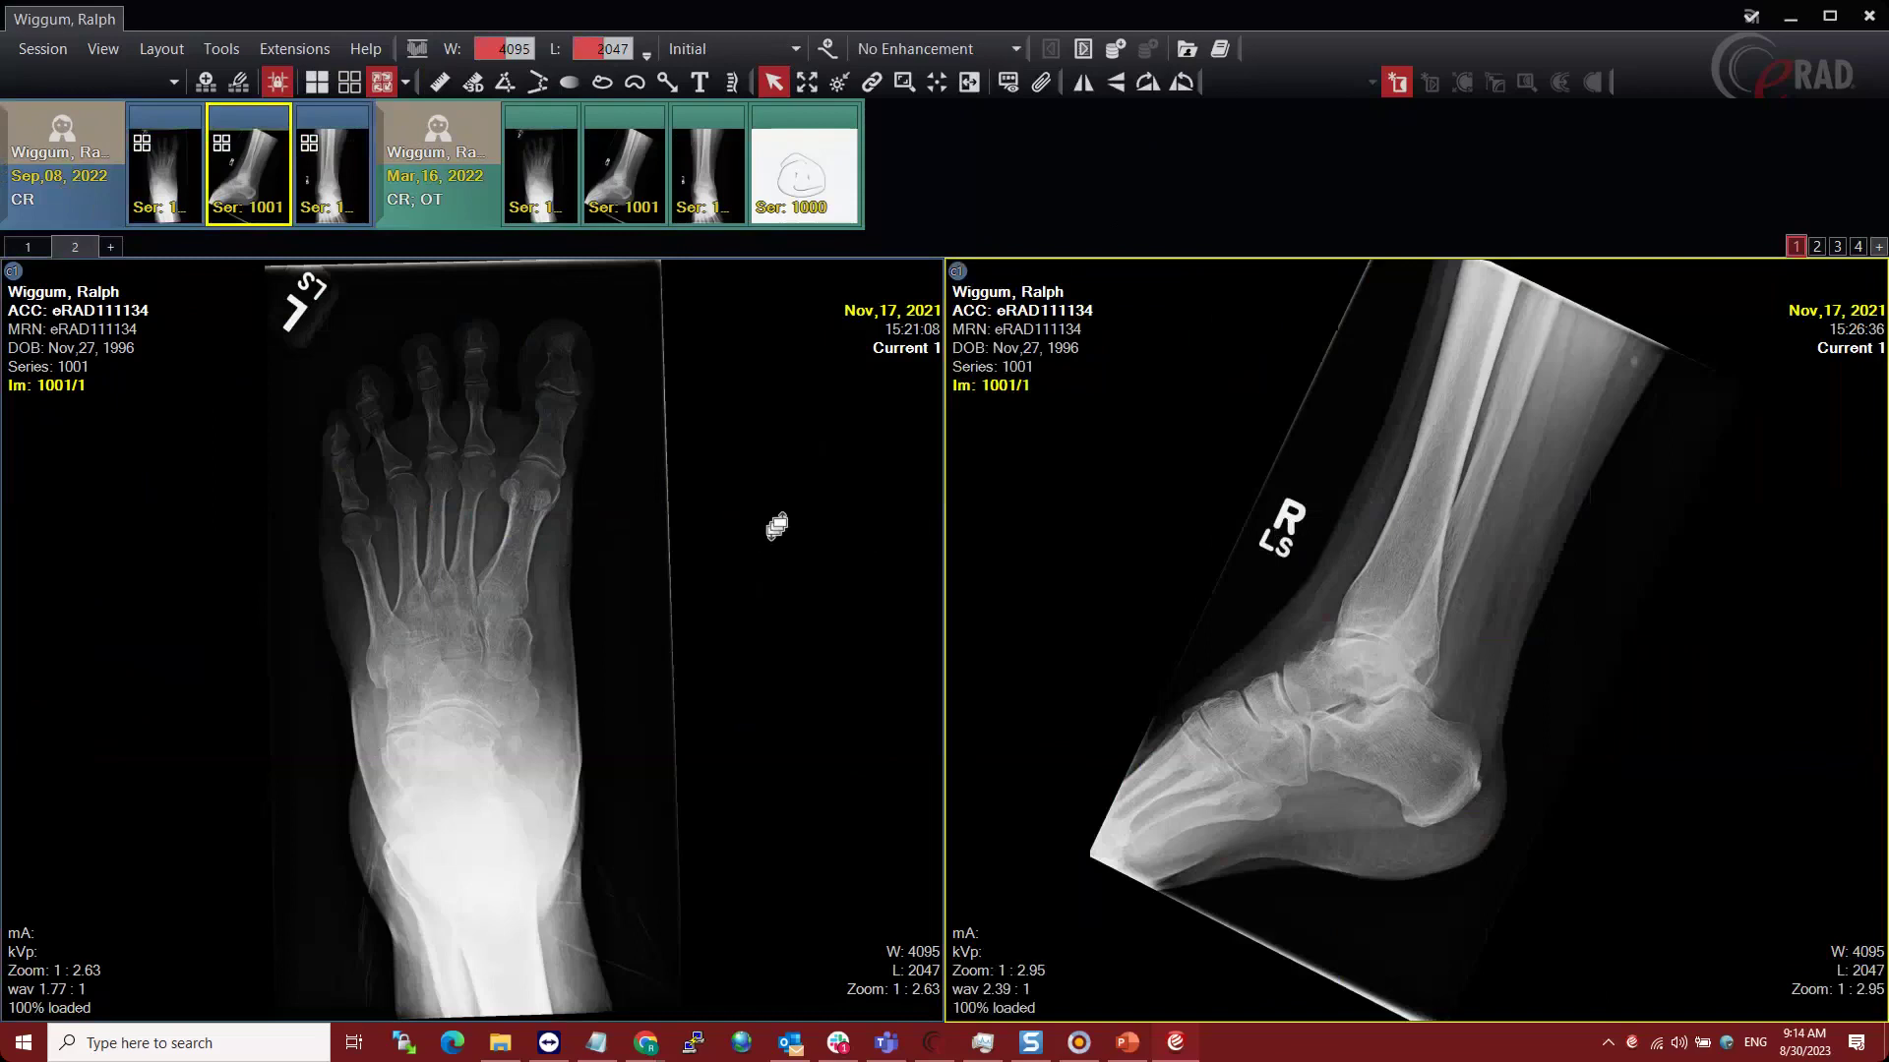
- Review both pages and save the layout as a hanging protocol named Global Stack for All Modality
click(33, 253)
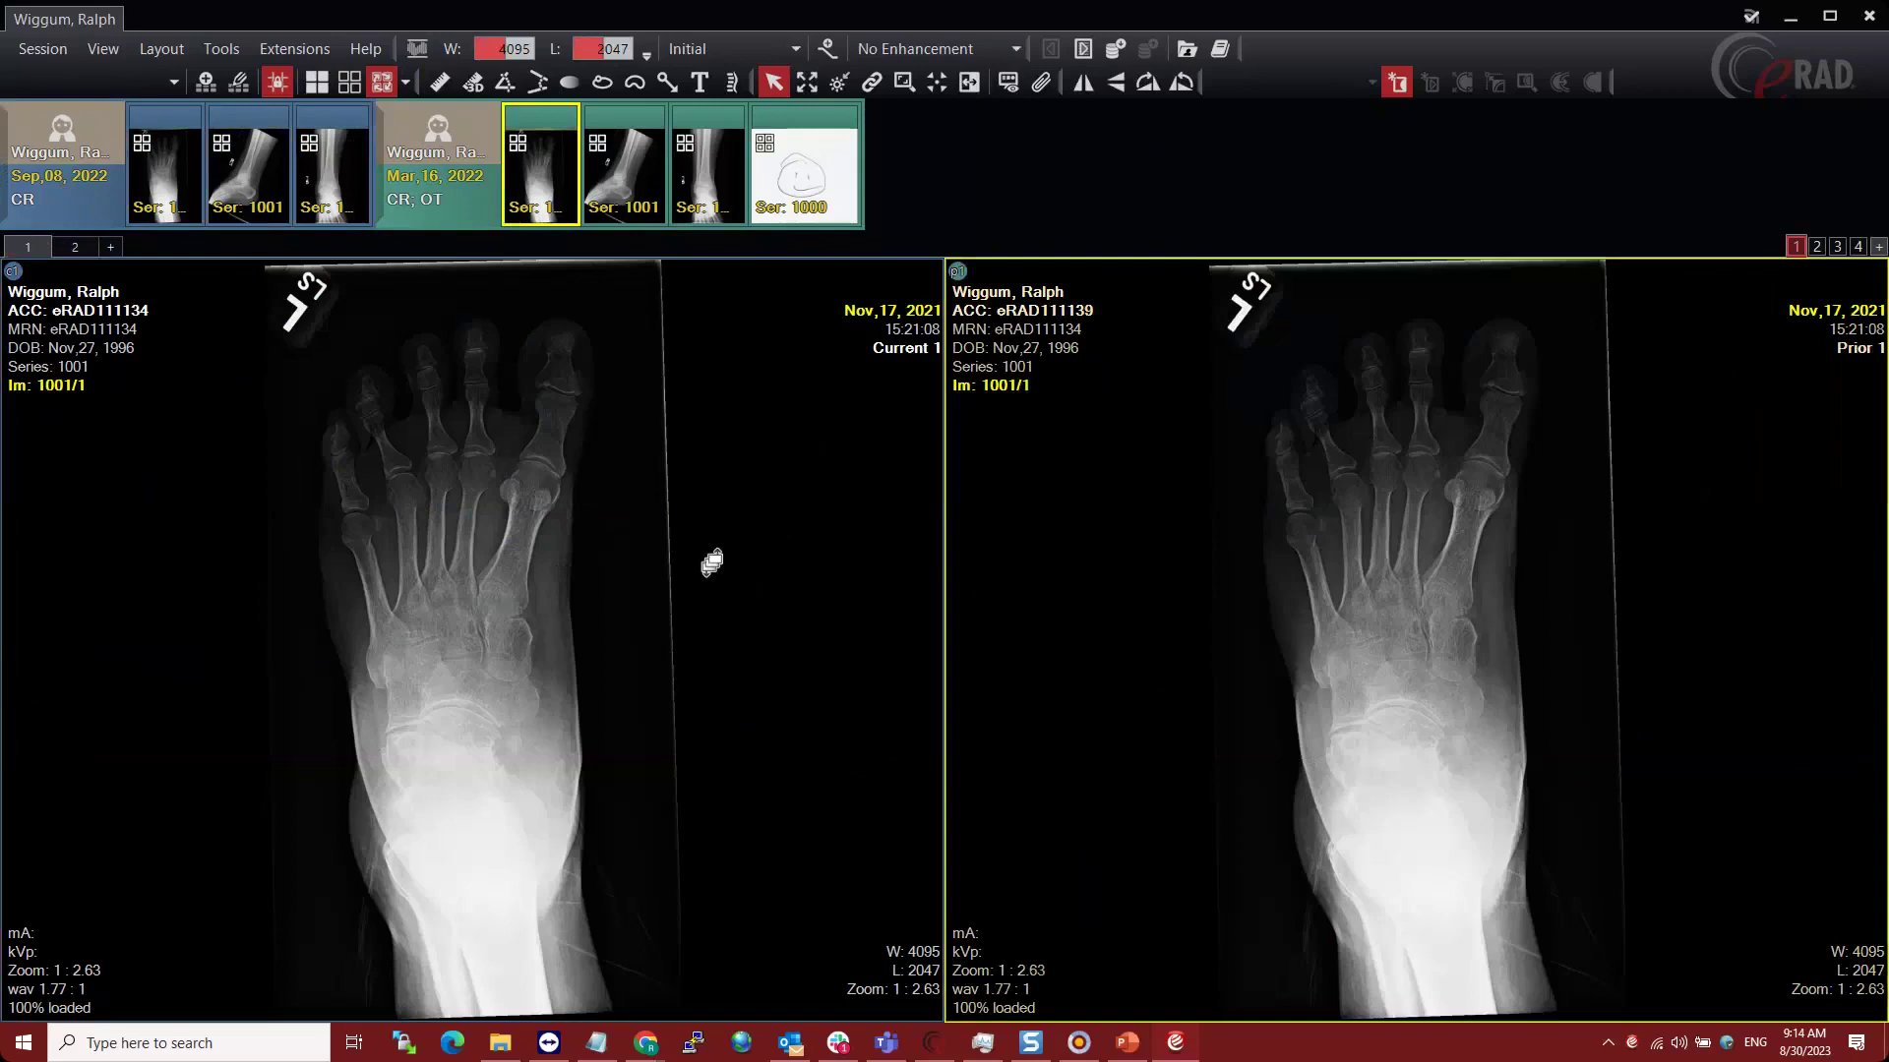
key(space)
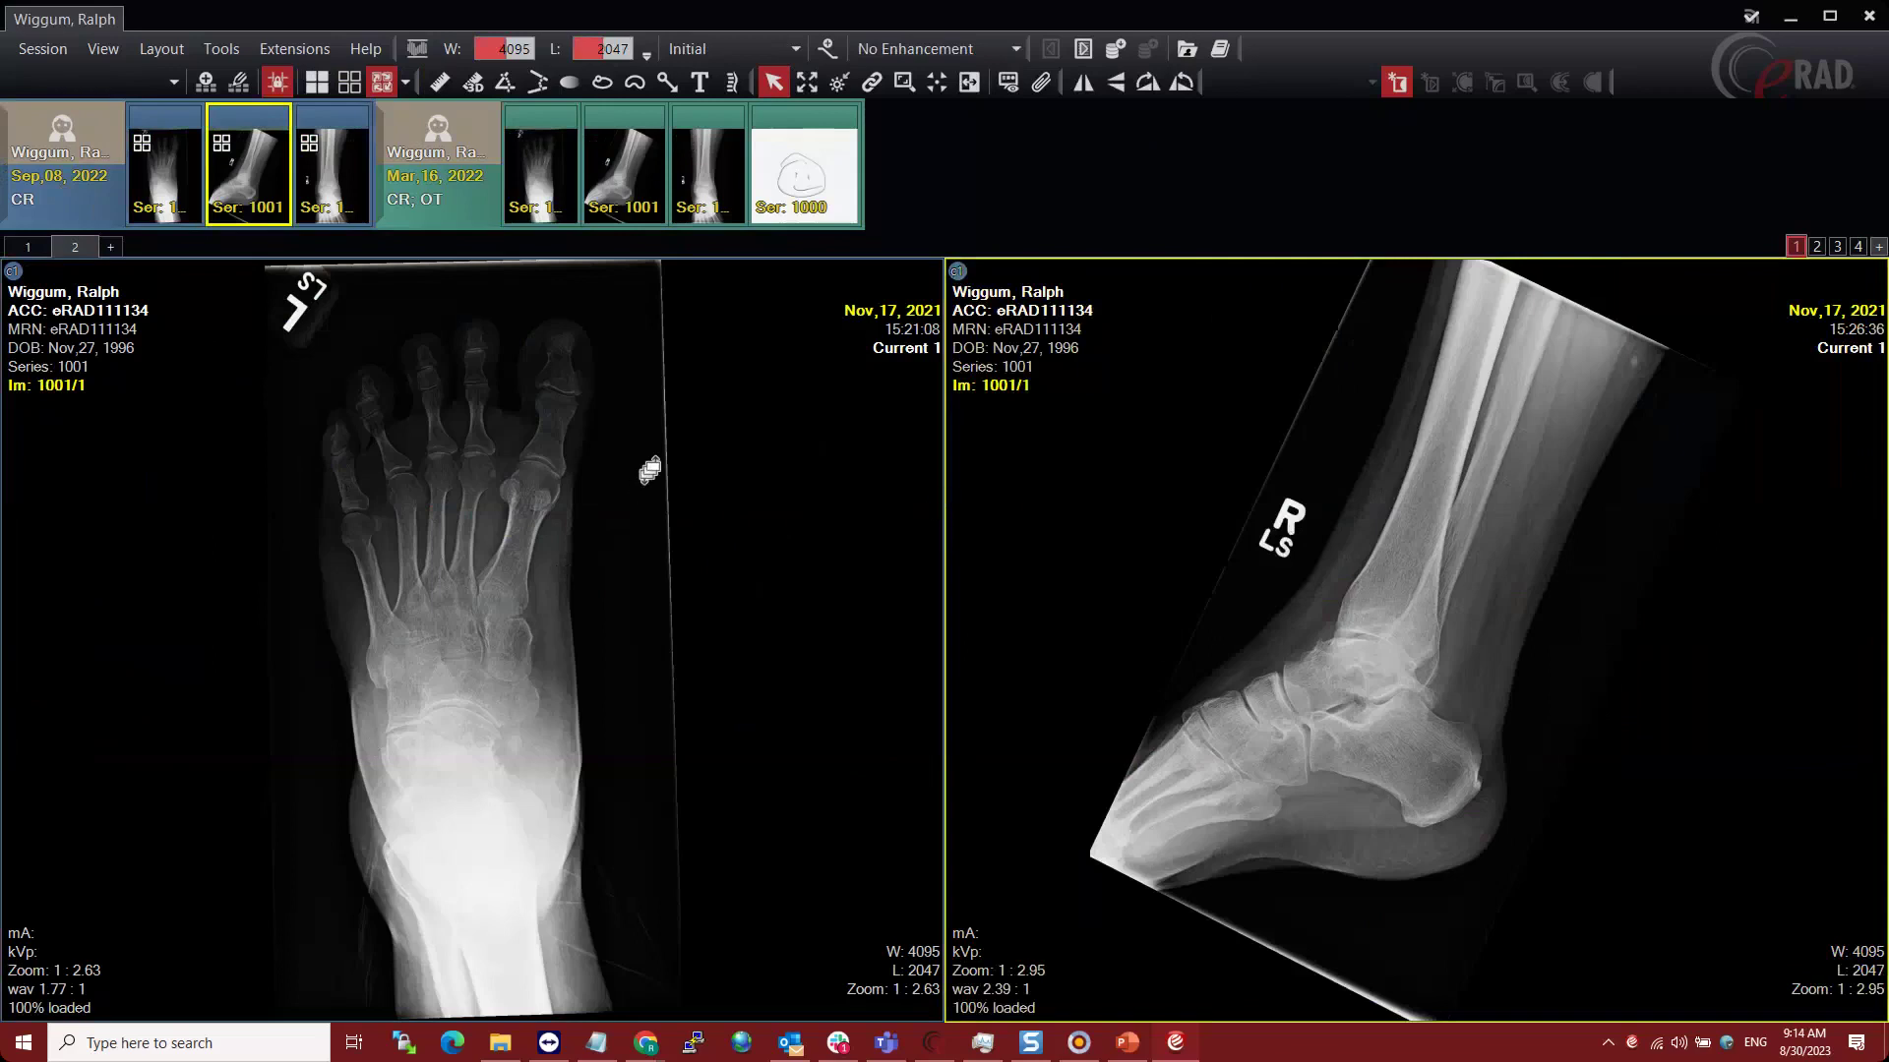
click(206, 83)
click(893, 447)
text(Global St)
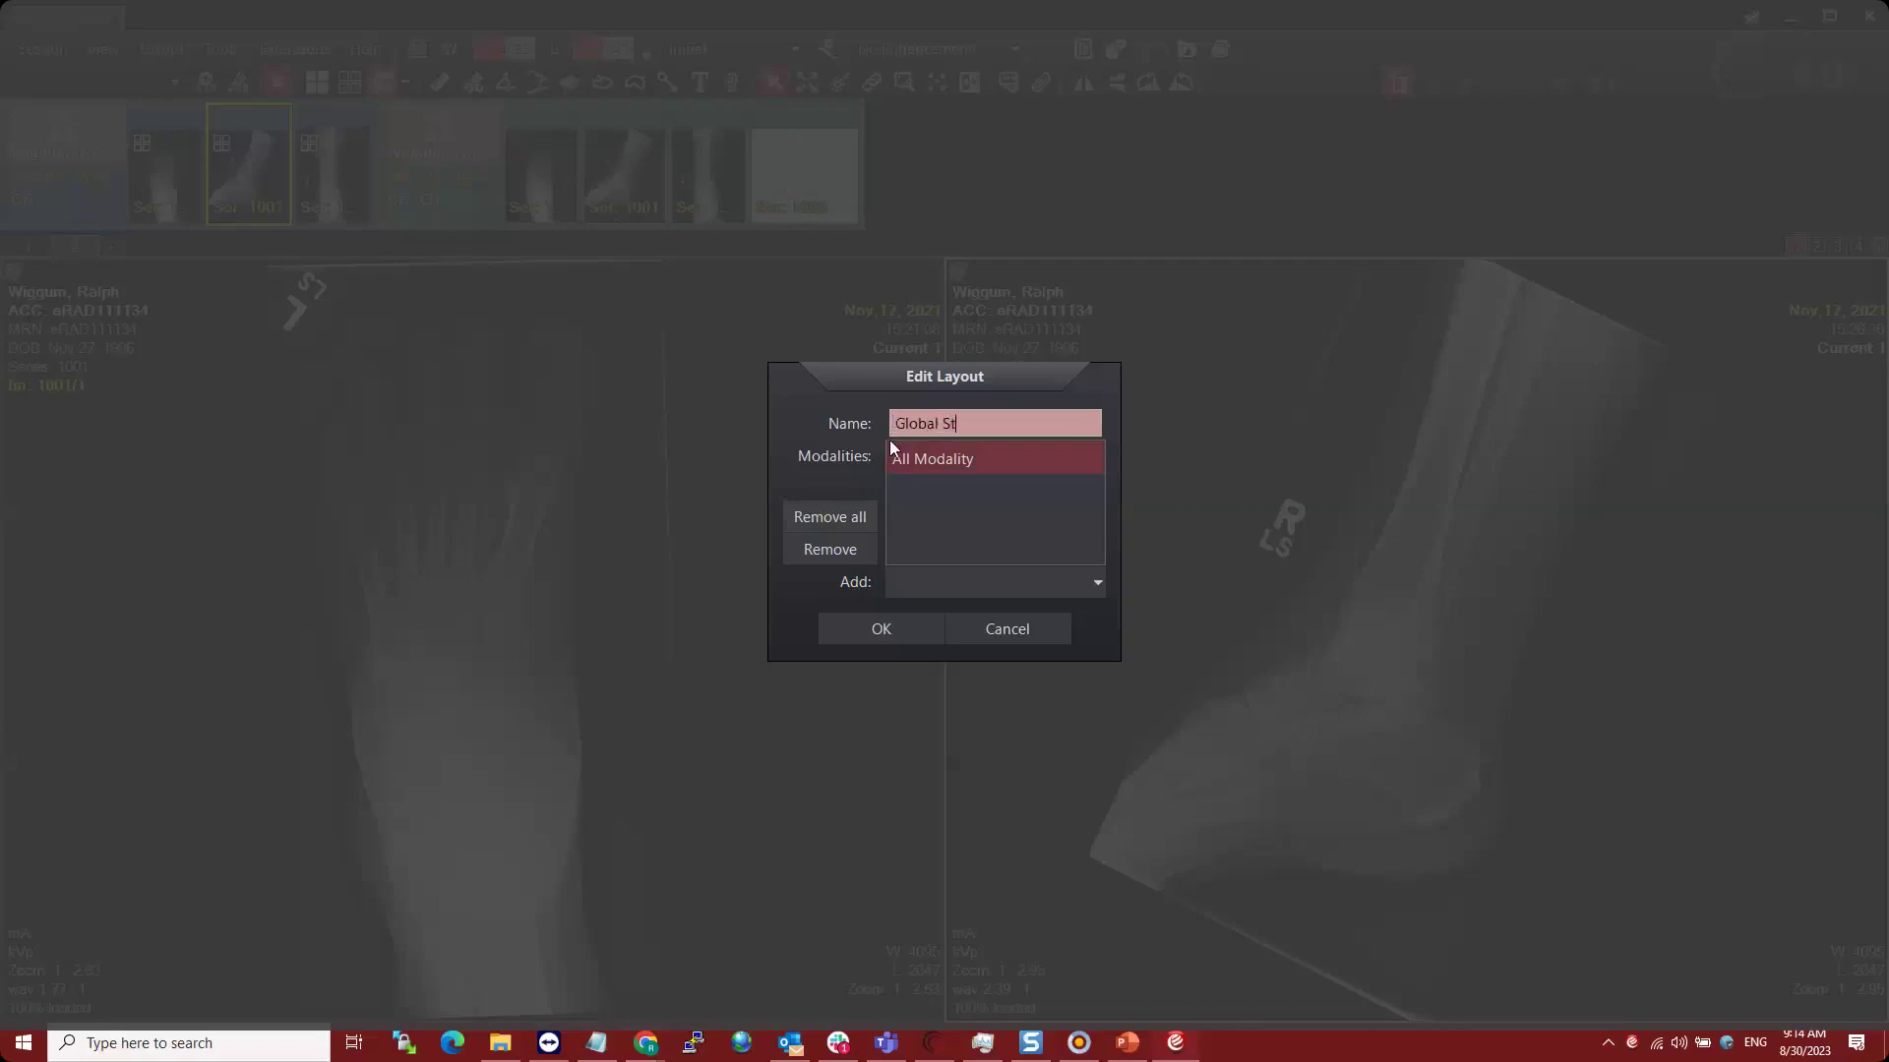
text(ack)
click(894, 634)
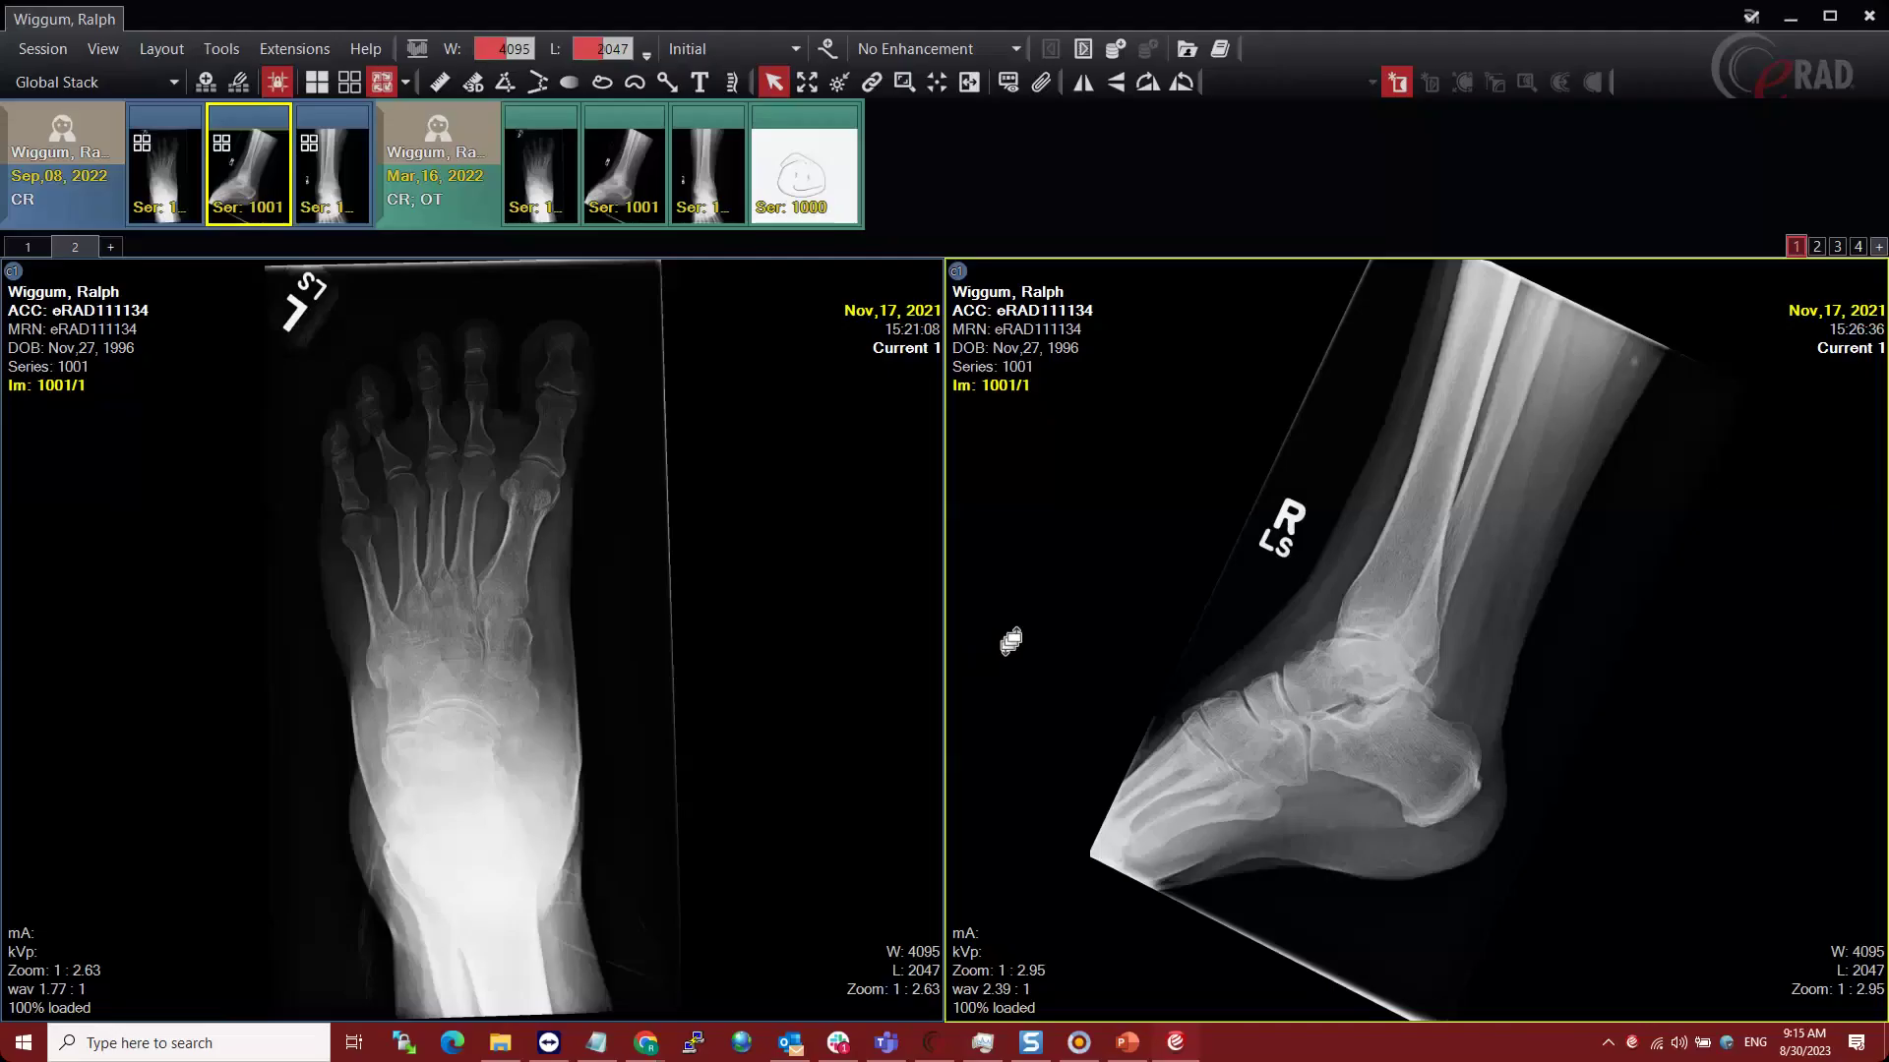
- Open the hanging protocol's study loading settings and bring up the Default hanging protocol option
click(214, 54)
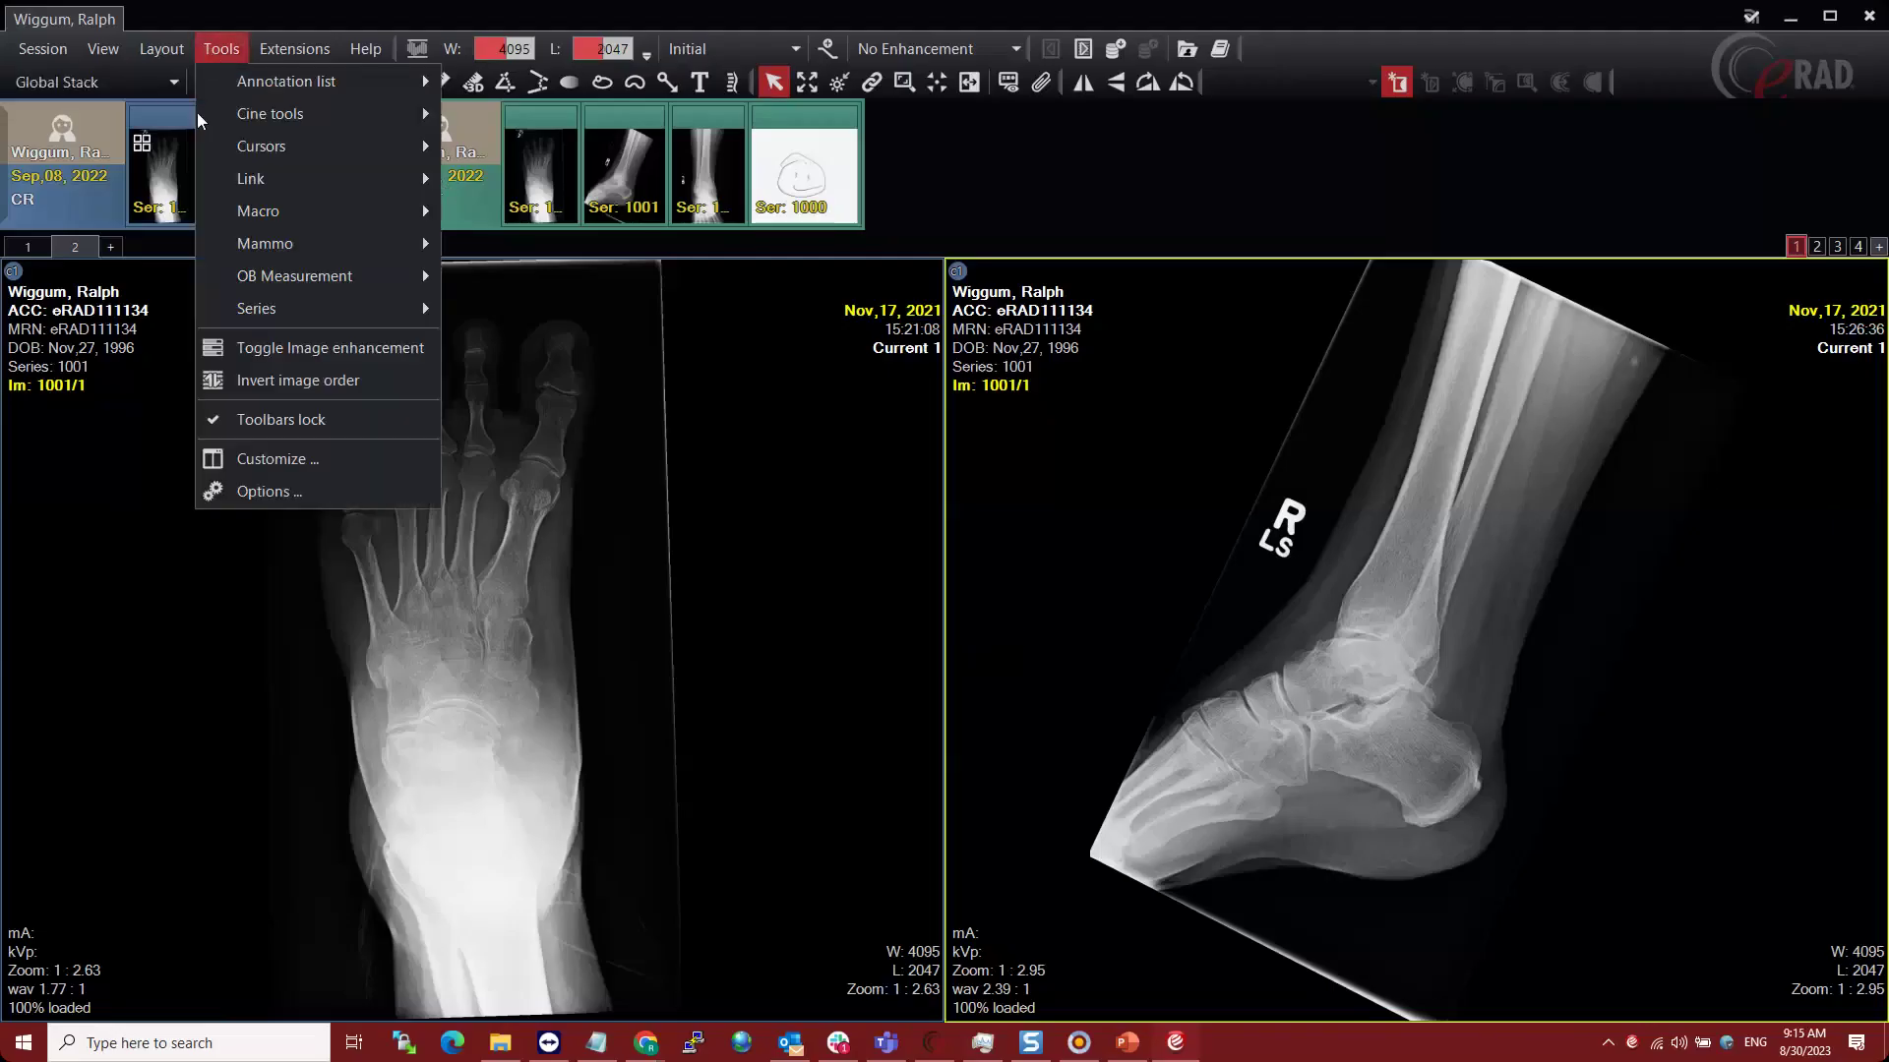
click(325, 496)
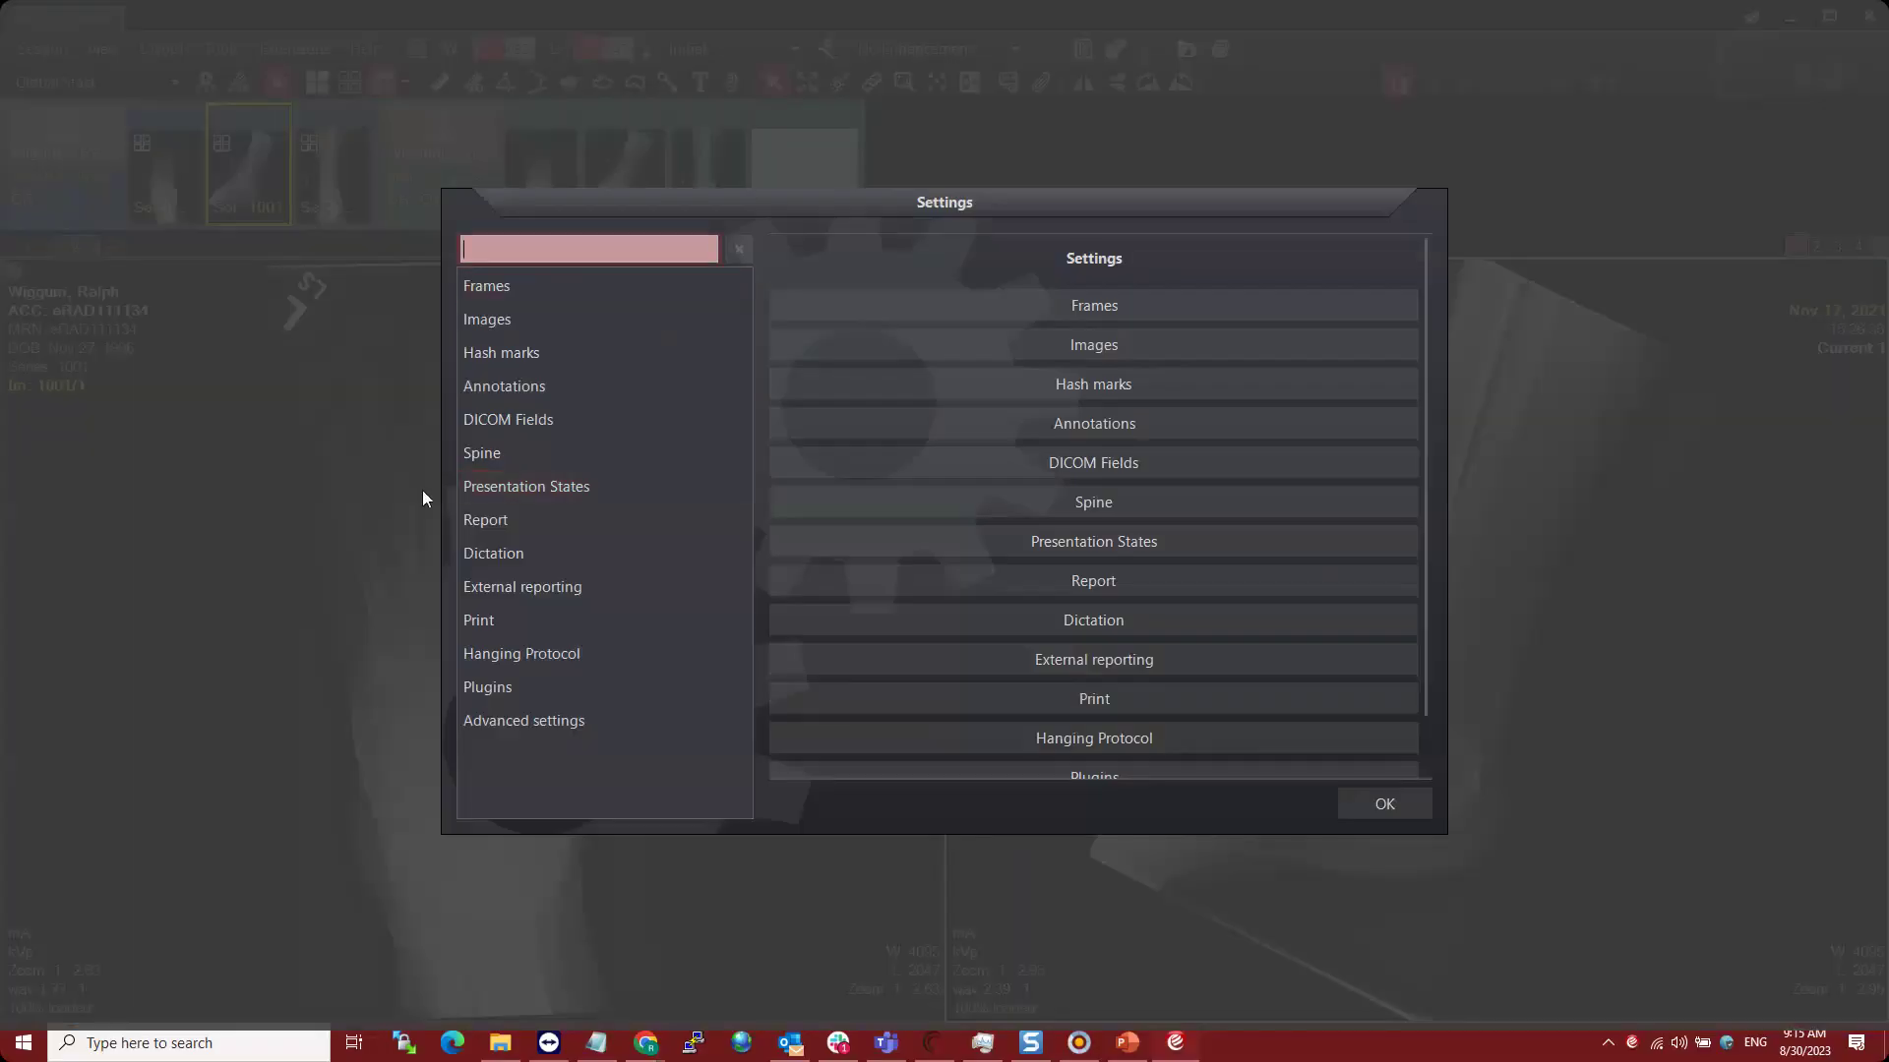
click(527, 646)
click(619, 724)
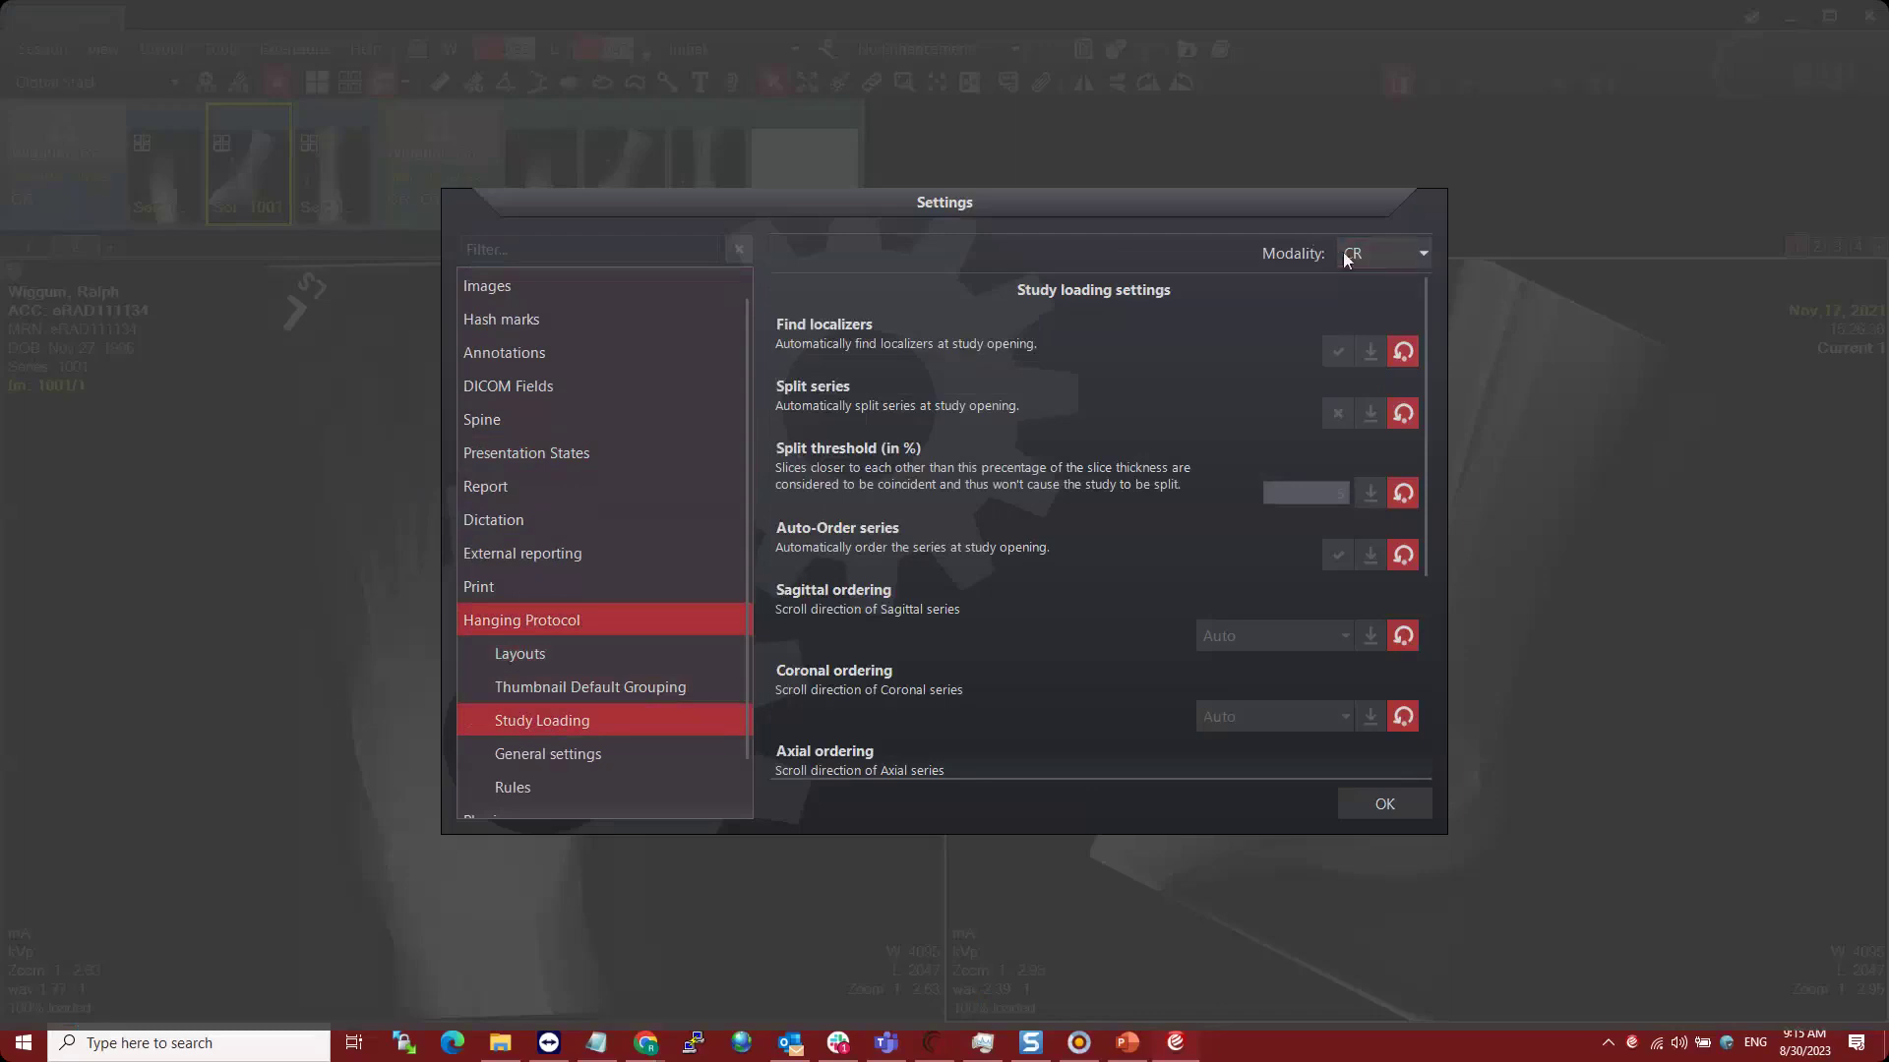
scroll(1267, 492, down, 5)
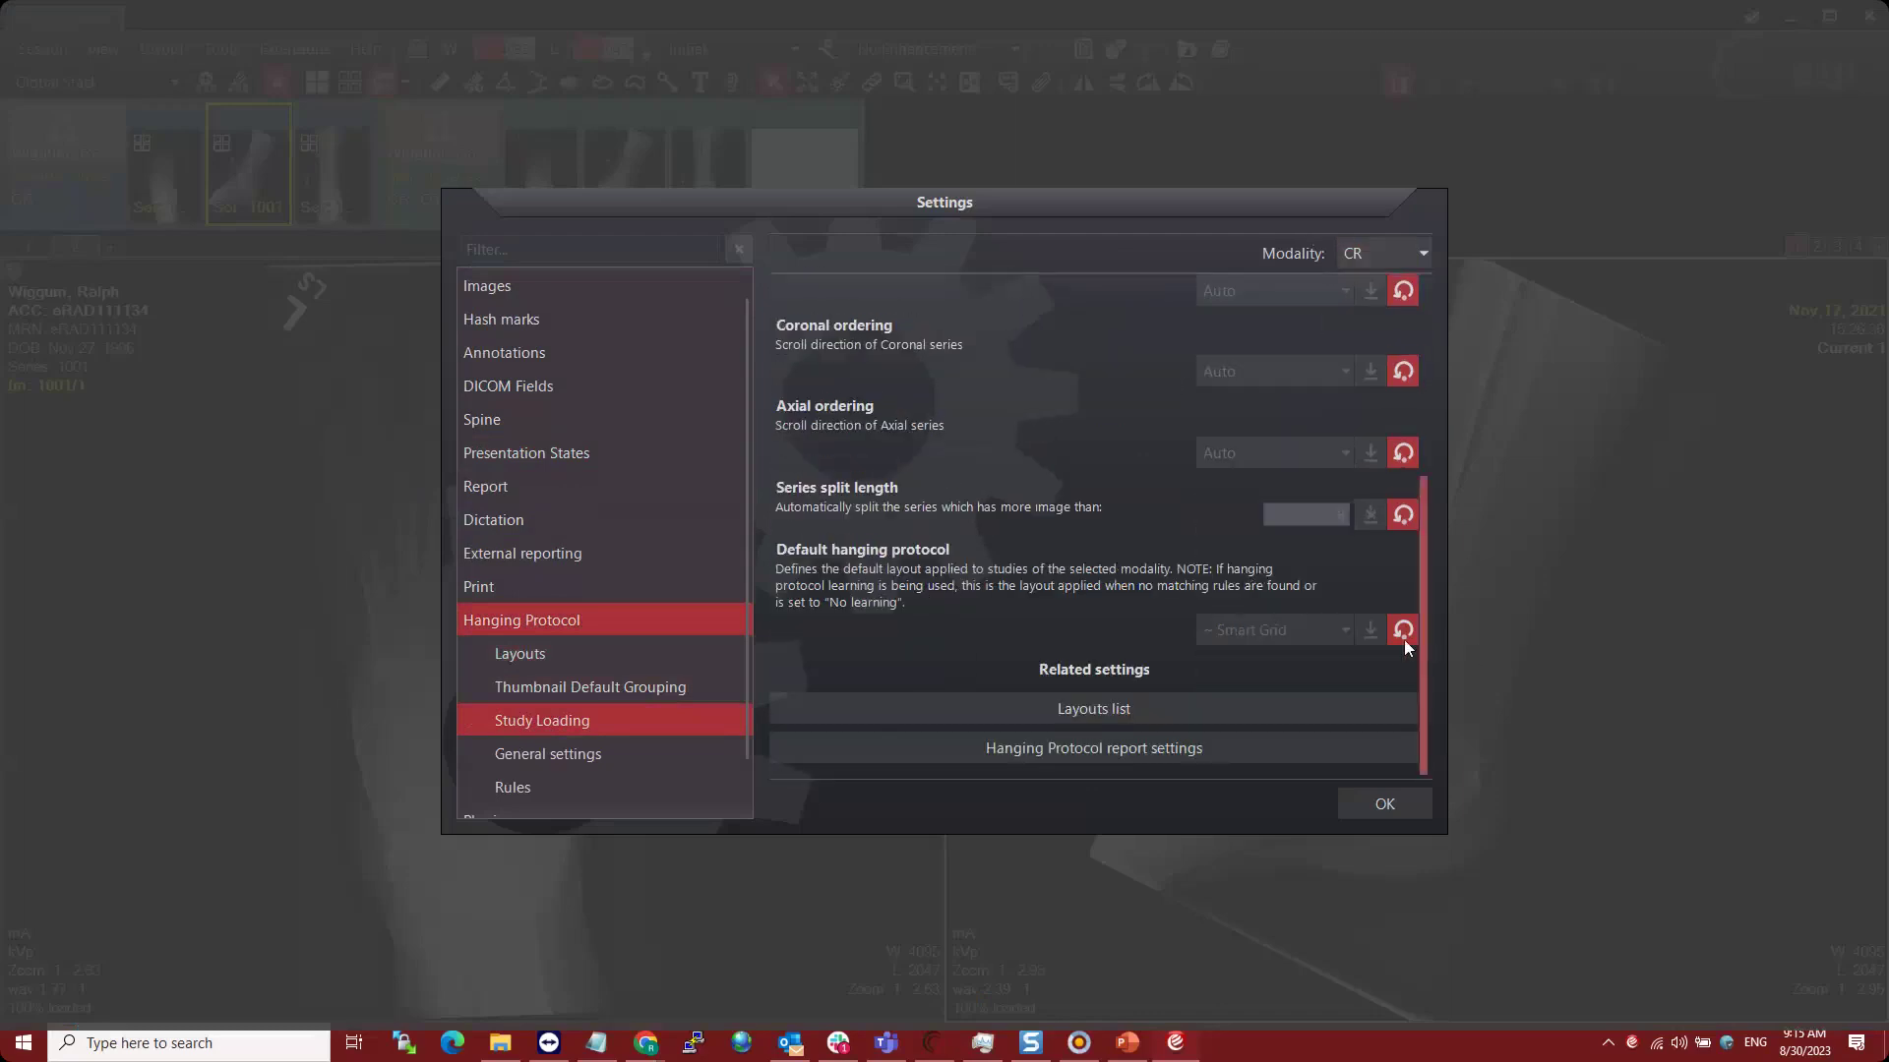
- Try Global Stack as the default hanging protocol for the CR modality and reset that override
click(1375, 630)
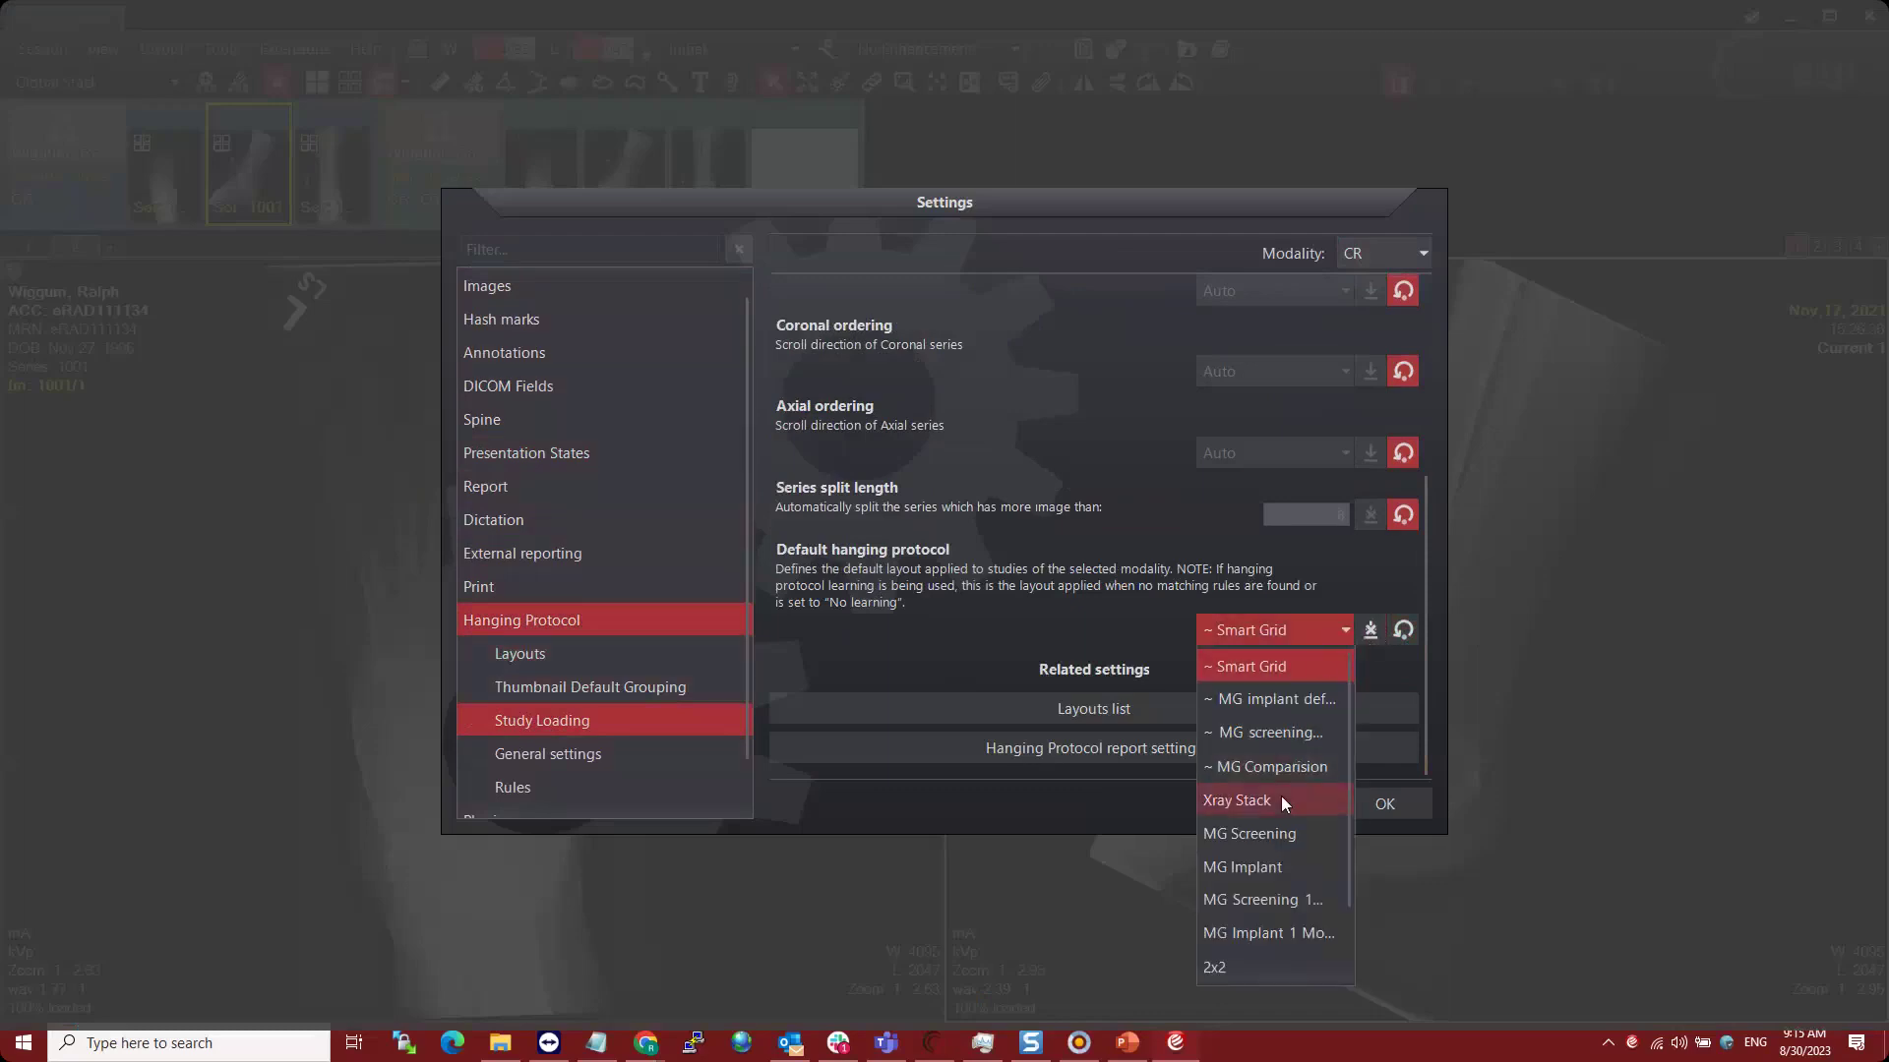
scroll(1280, 795, down, 1)
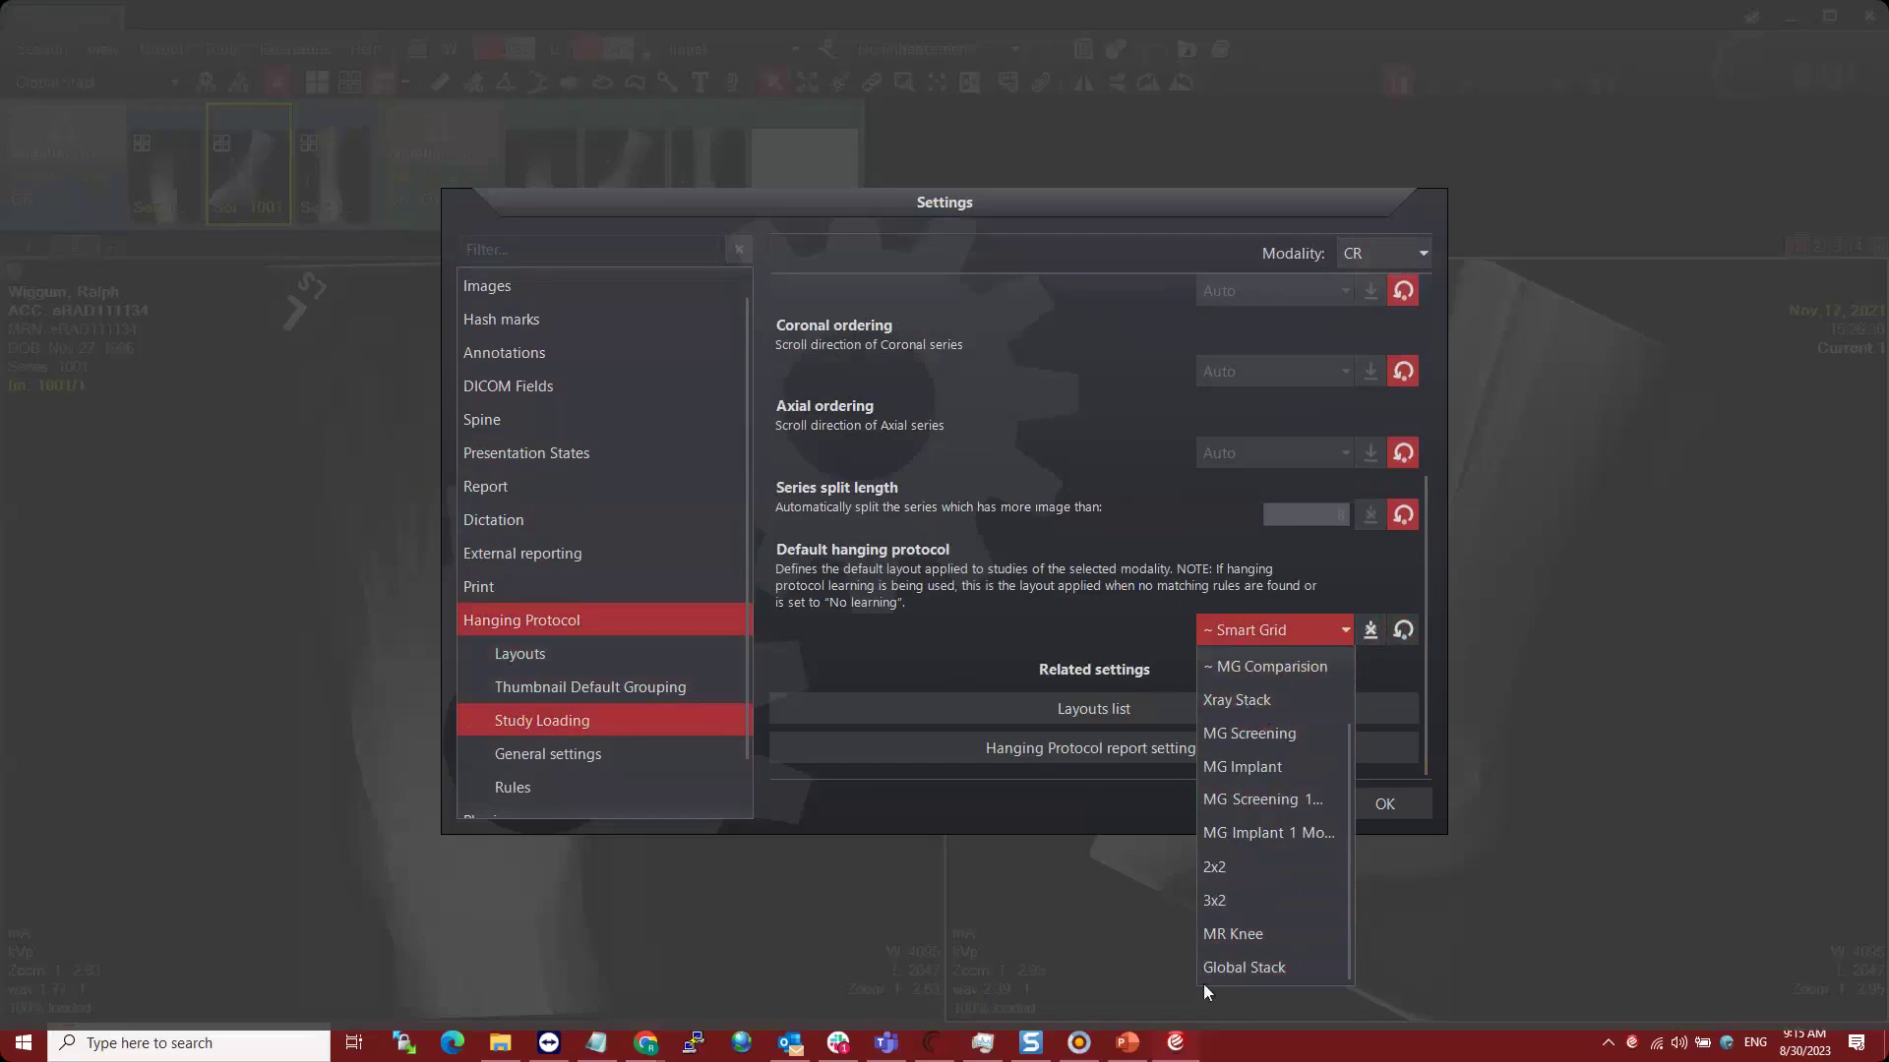
click(1278, 966)
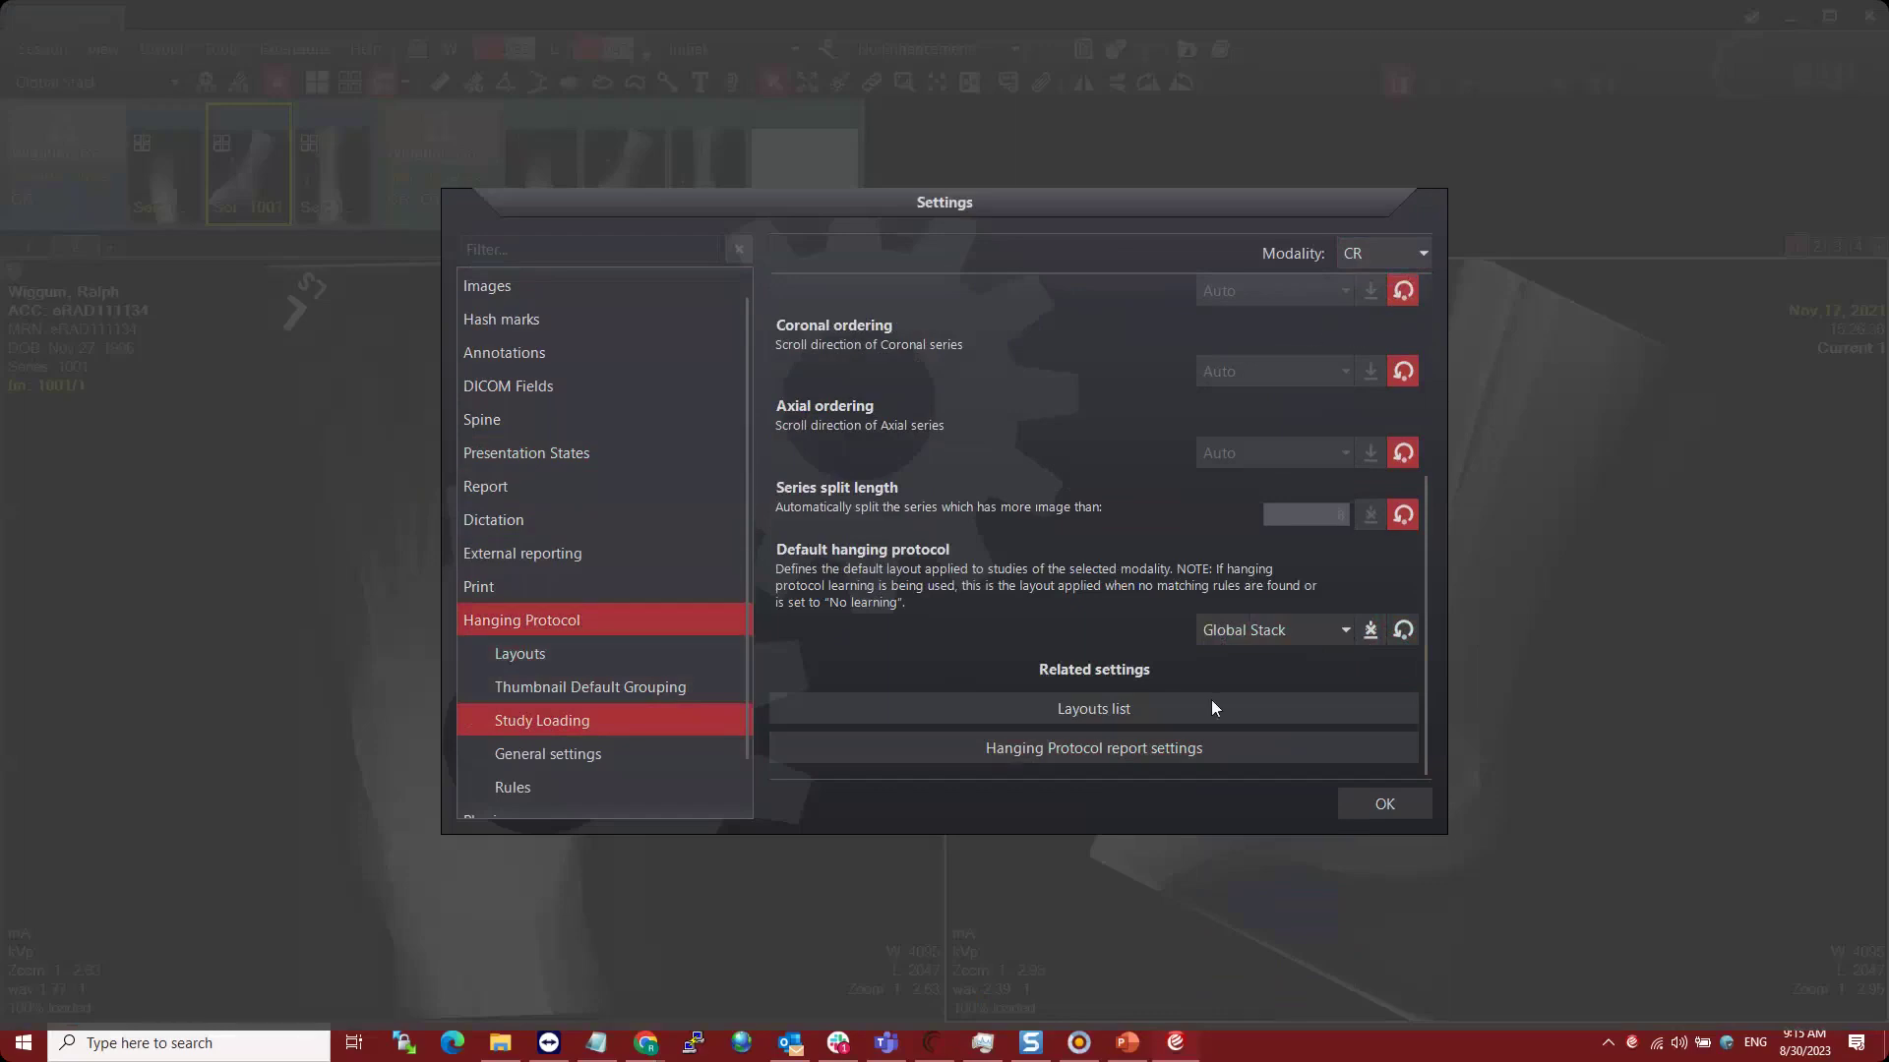
click(1404, 629)
- Set the default hanging protocol to Global Stack for the Default modality and check the same setting for CR
click(1424, 258)
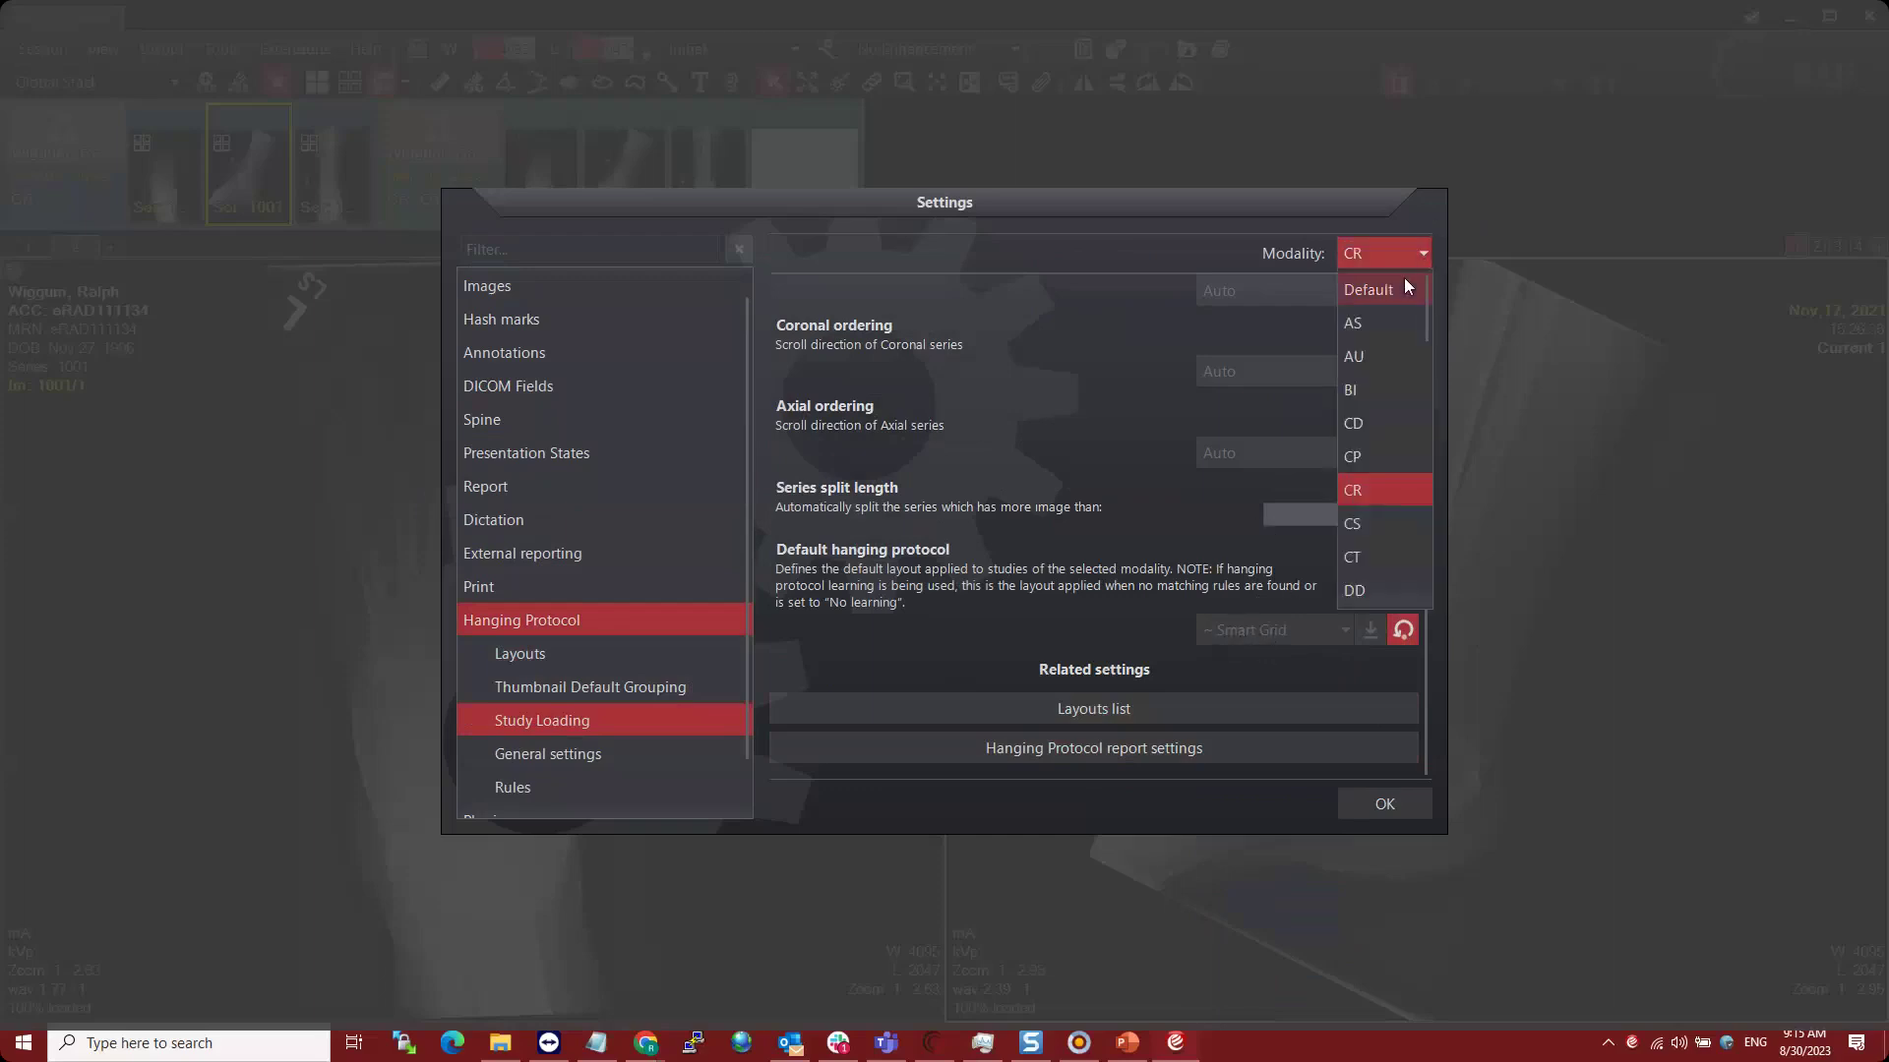
click(1403, 282)
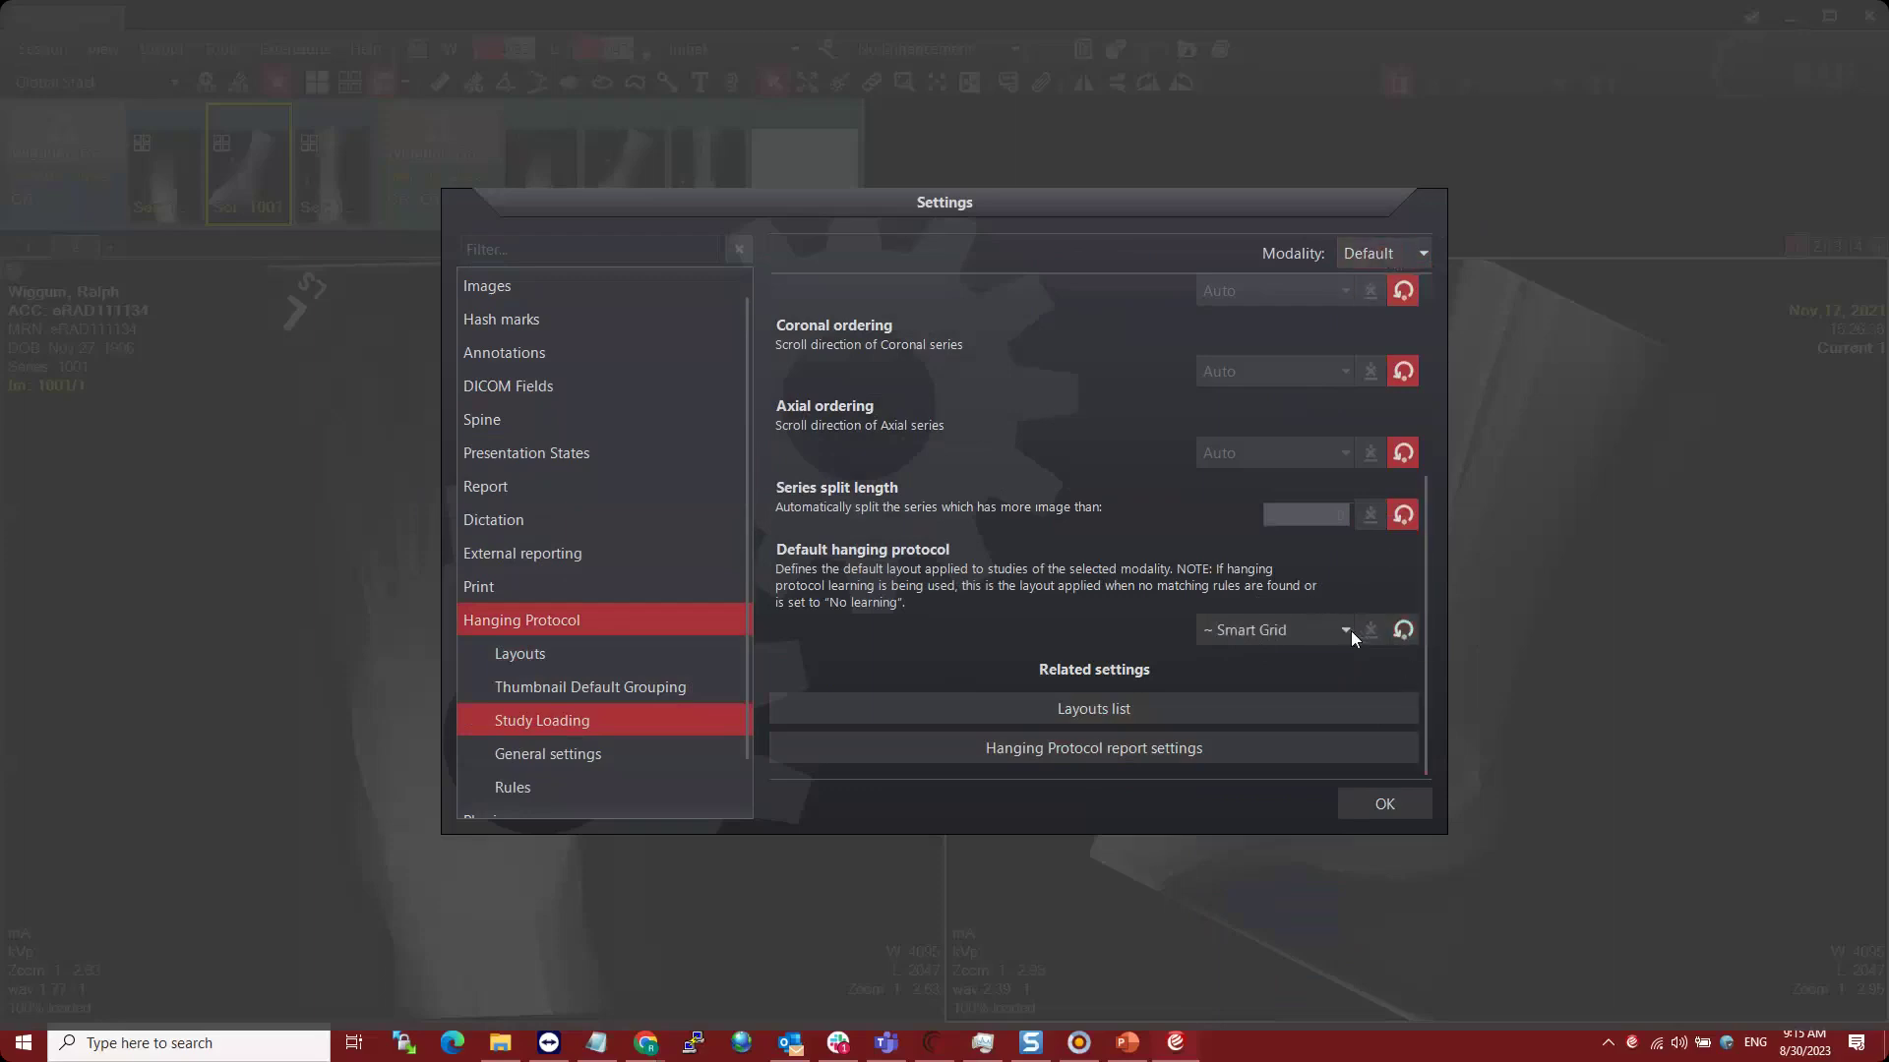
click(1346, 630)
scroll(1289, 876, down, 2)
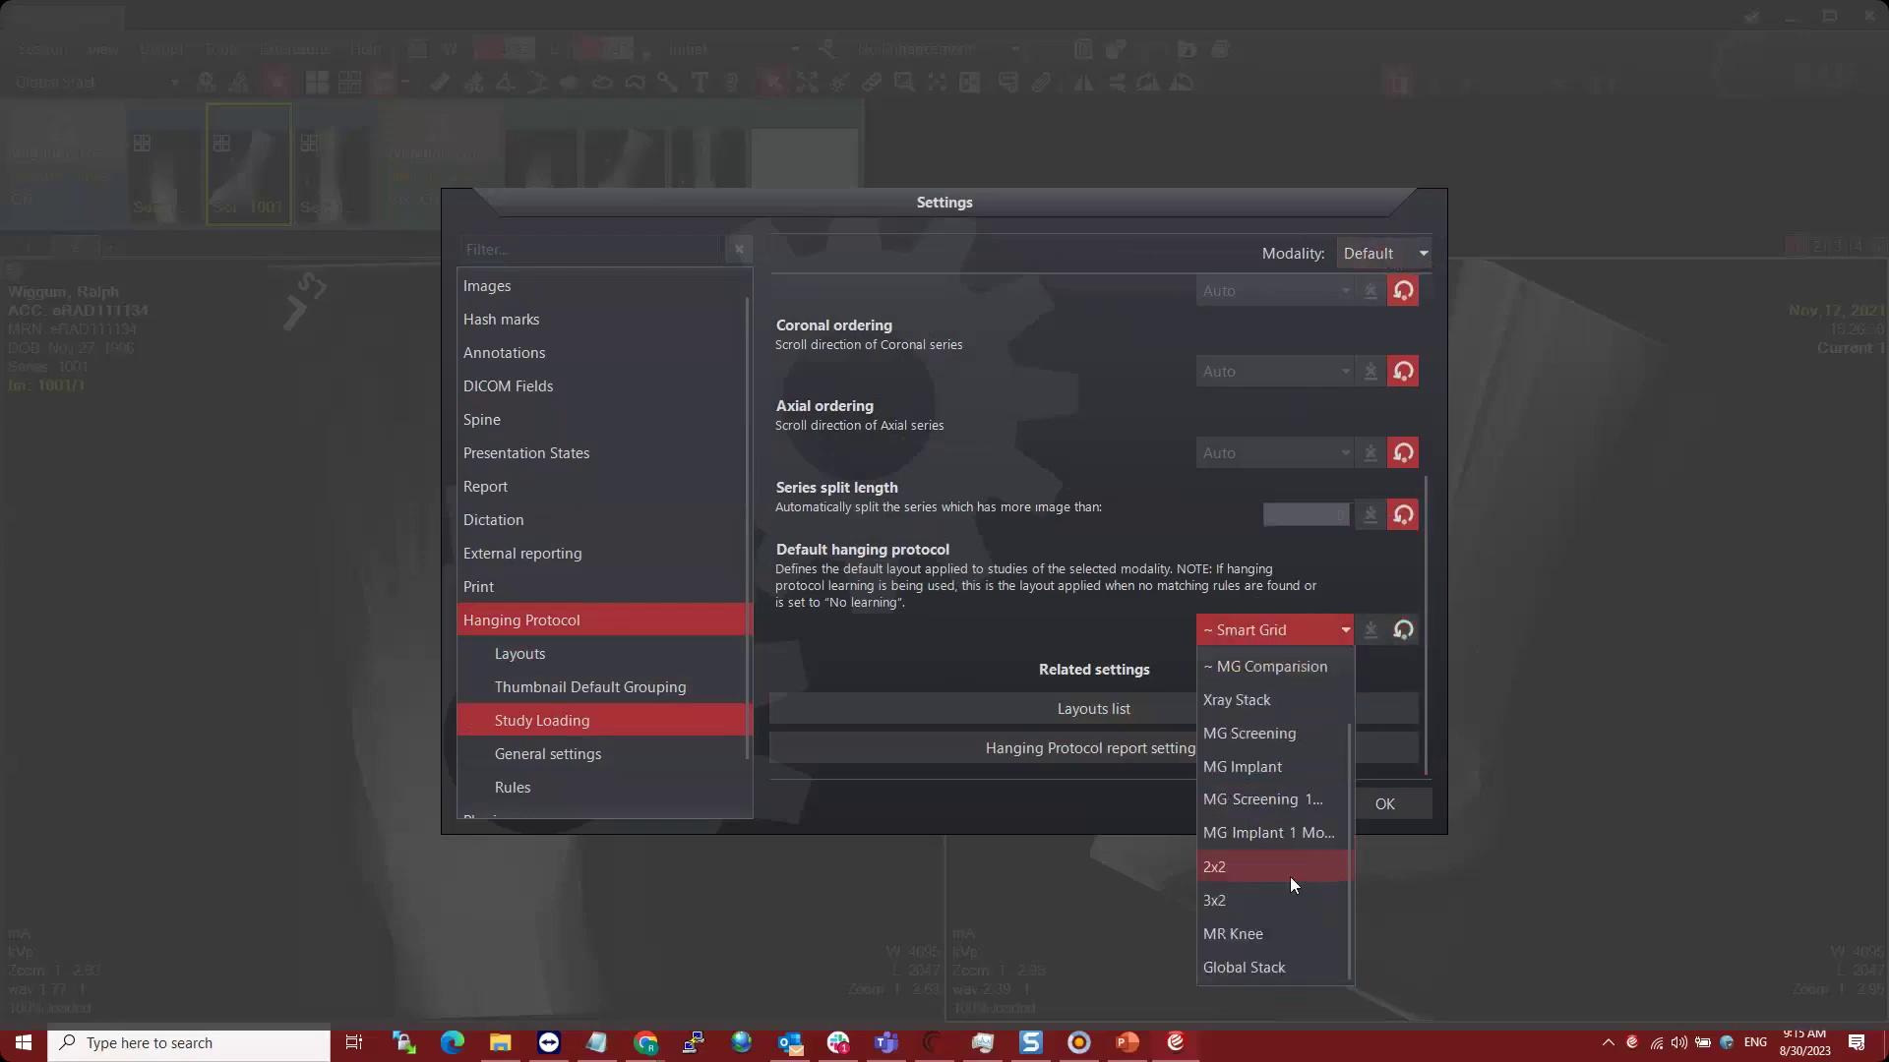
click(1261, 971)
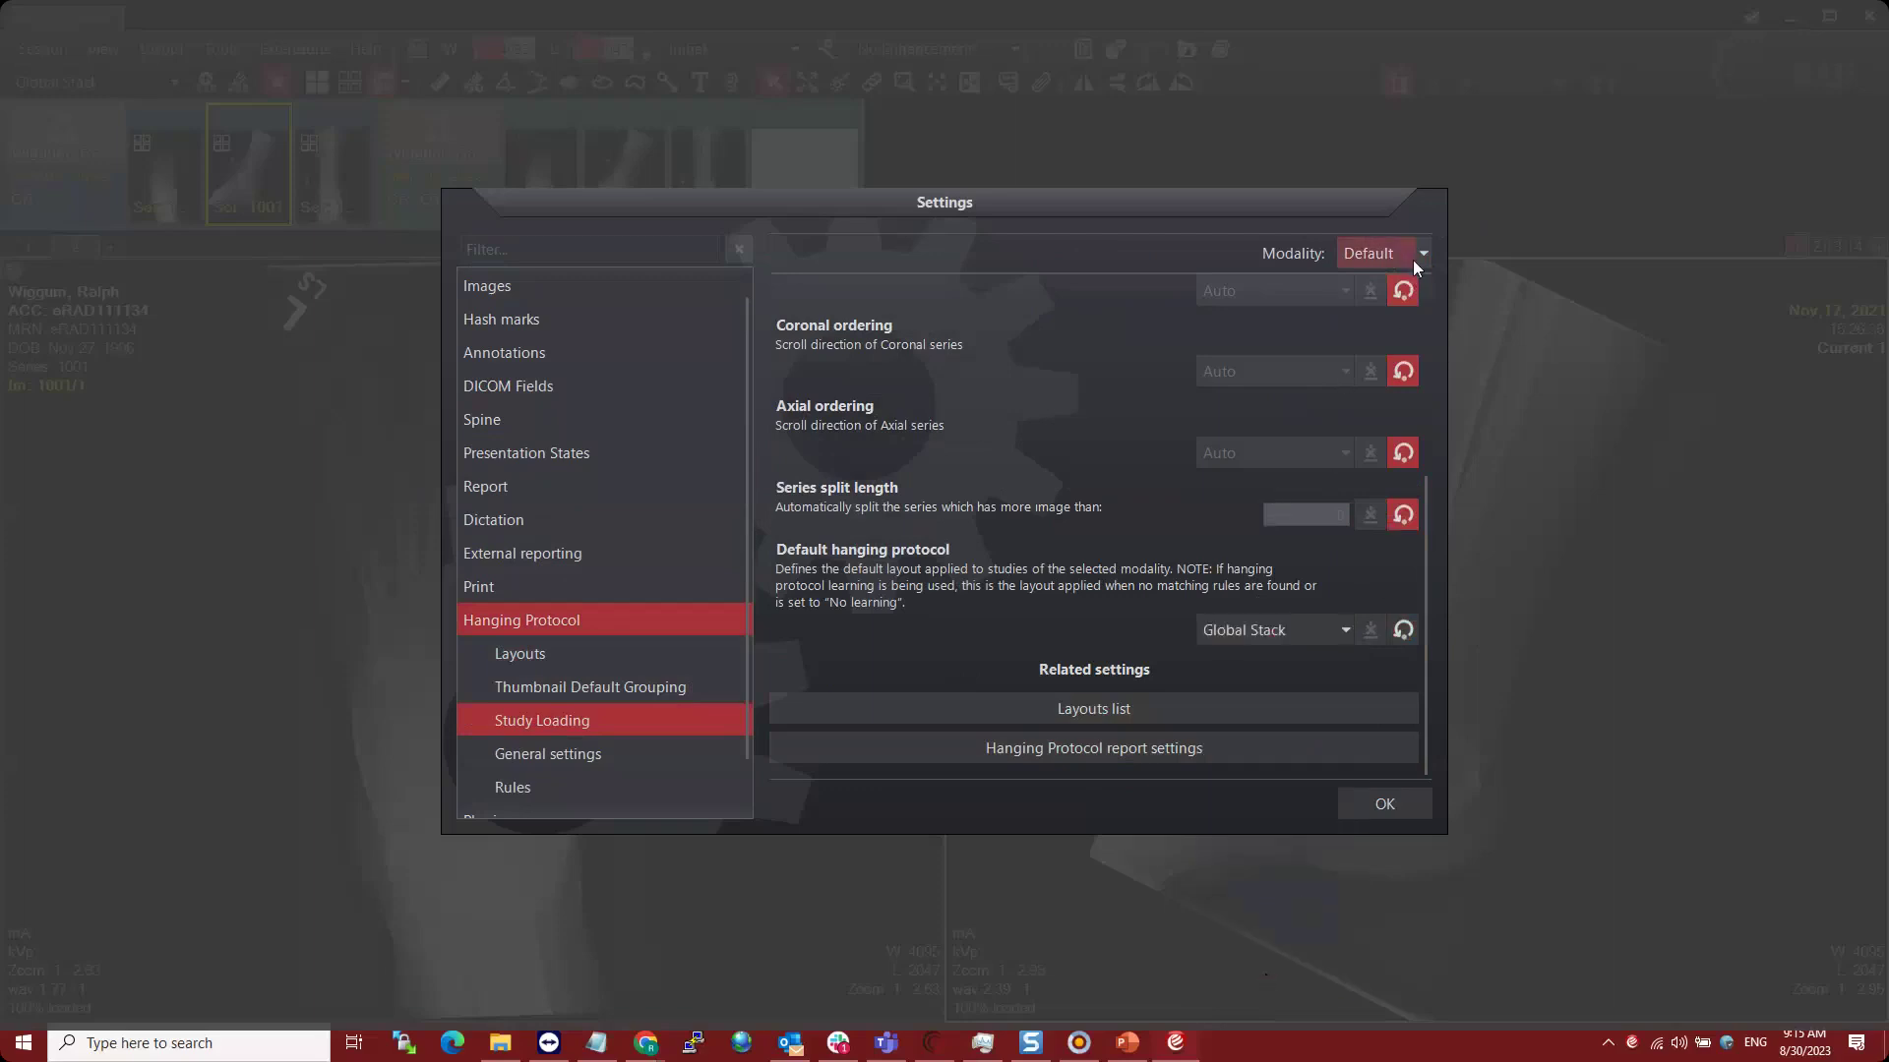
click(1412, 258)
click(1377, 490)
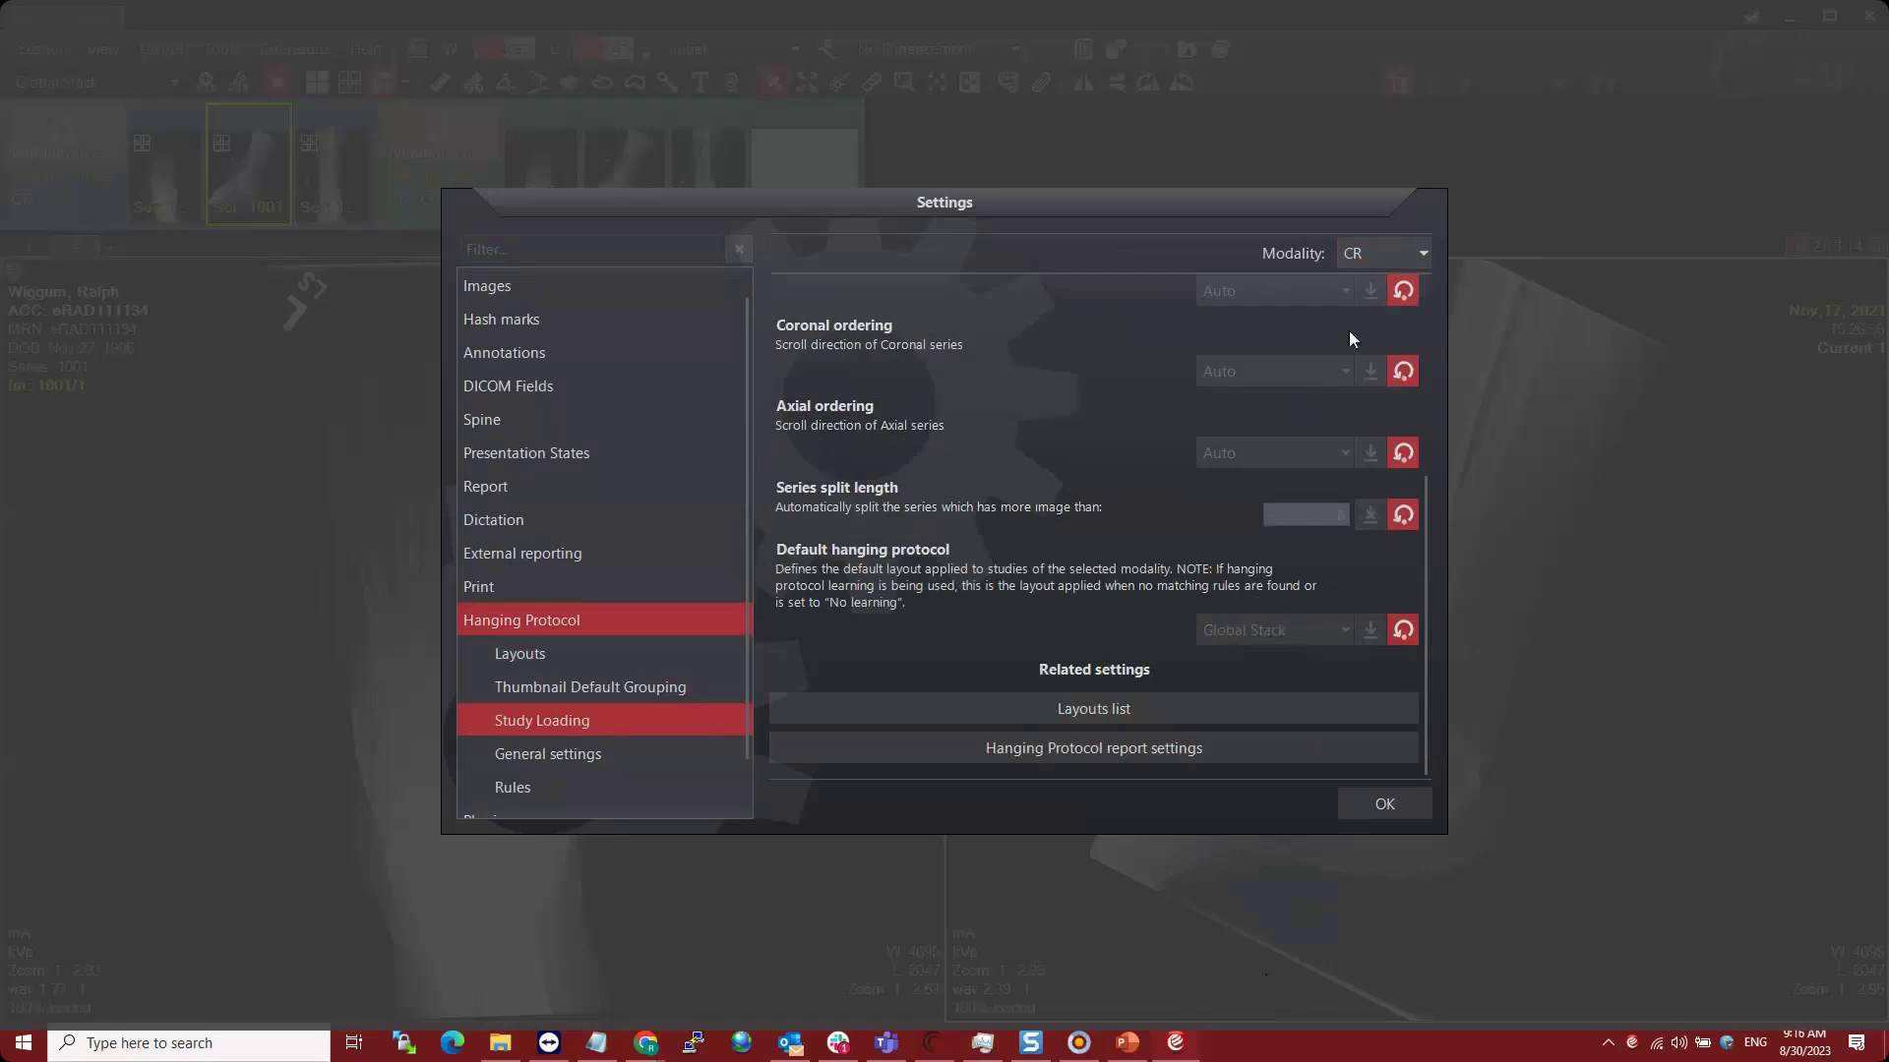
- Override the default hanging protocol for the PT modality with 2x2 and accept the settings
click(1426, 254)
scroll(1381, 423, down, 1)
scroll(1387, 437, down, 5)
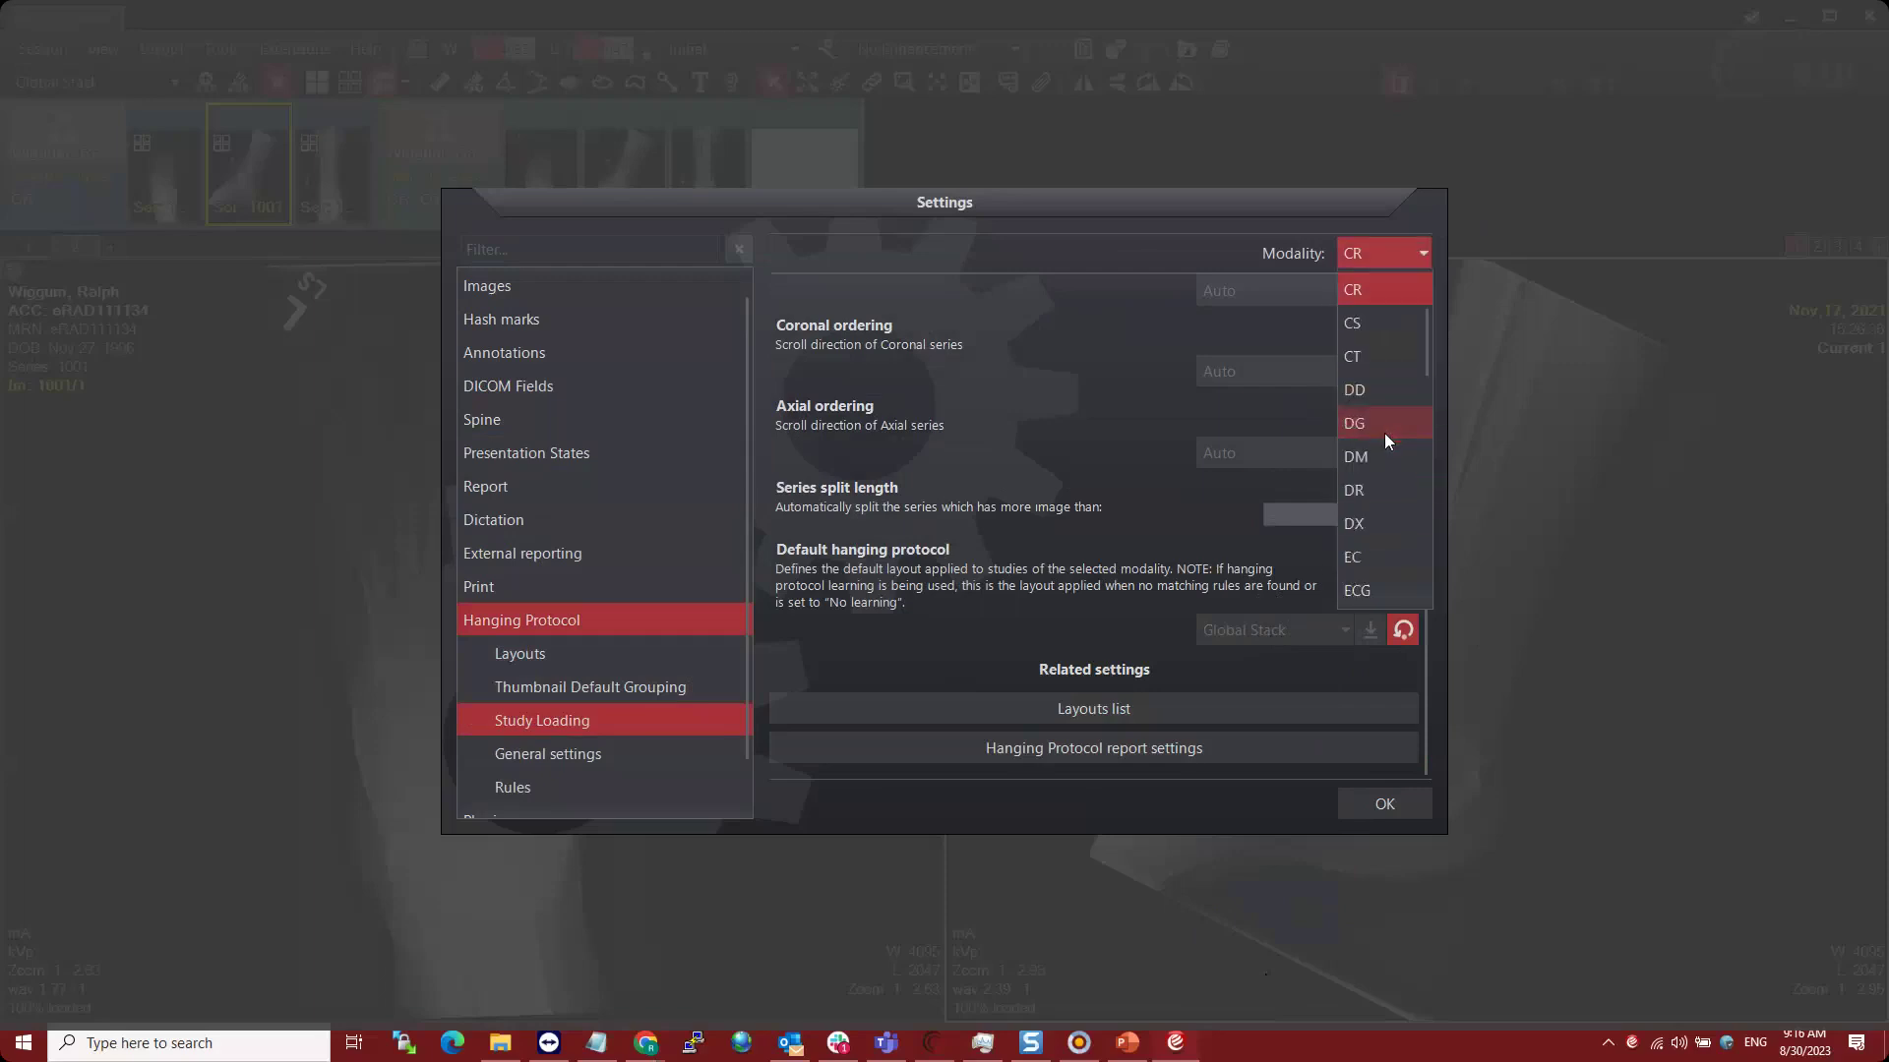
scroll(1384, 442, down, 3)
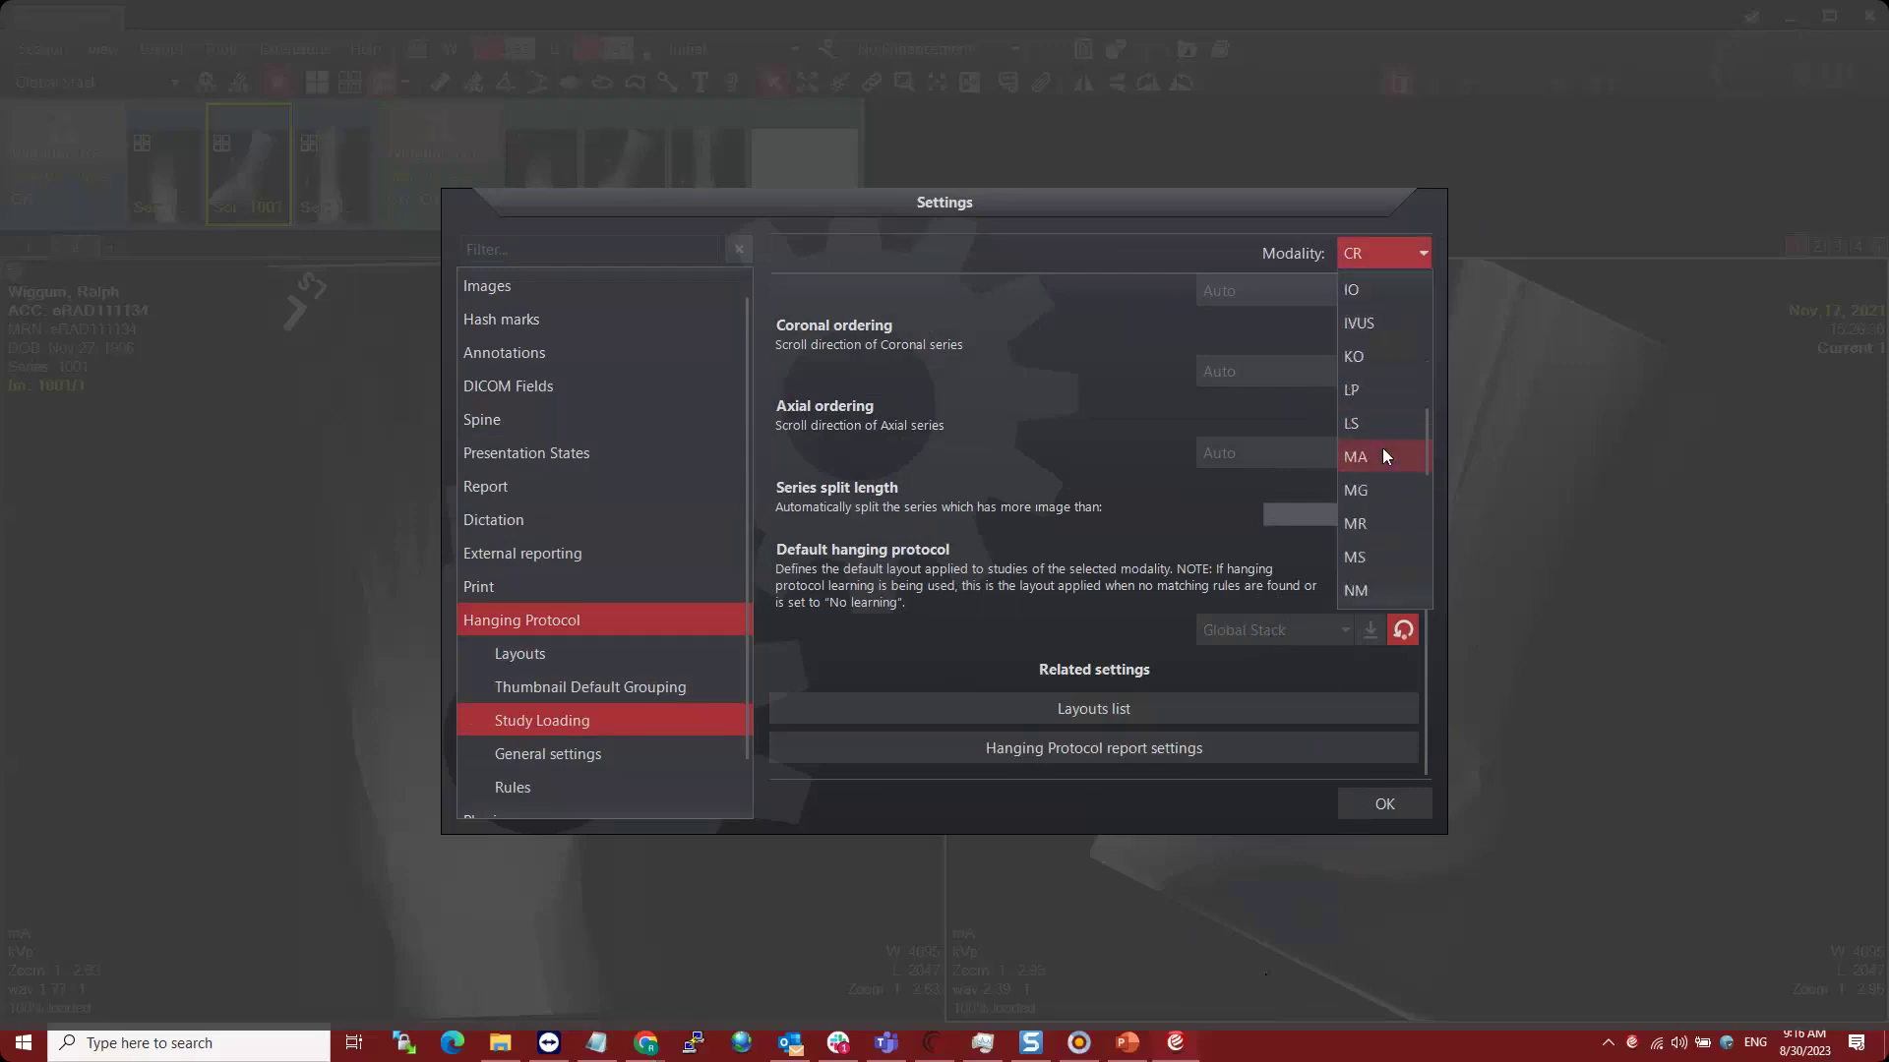
click(1363, 554)
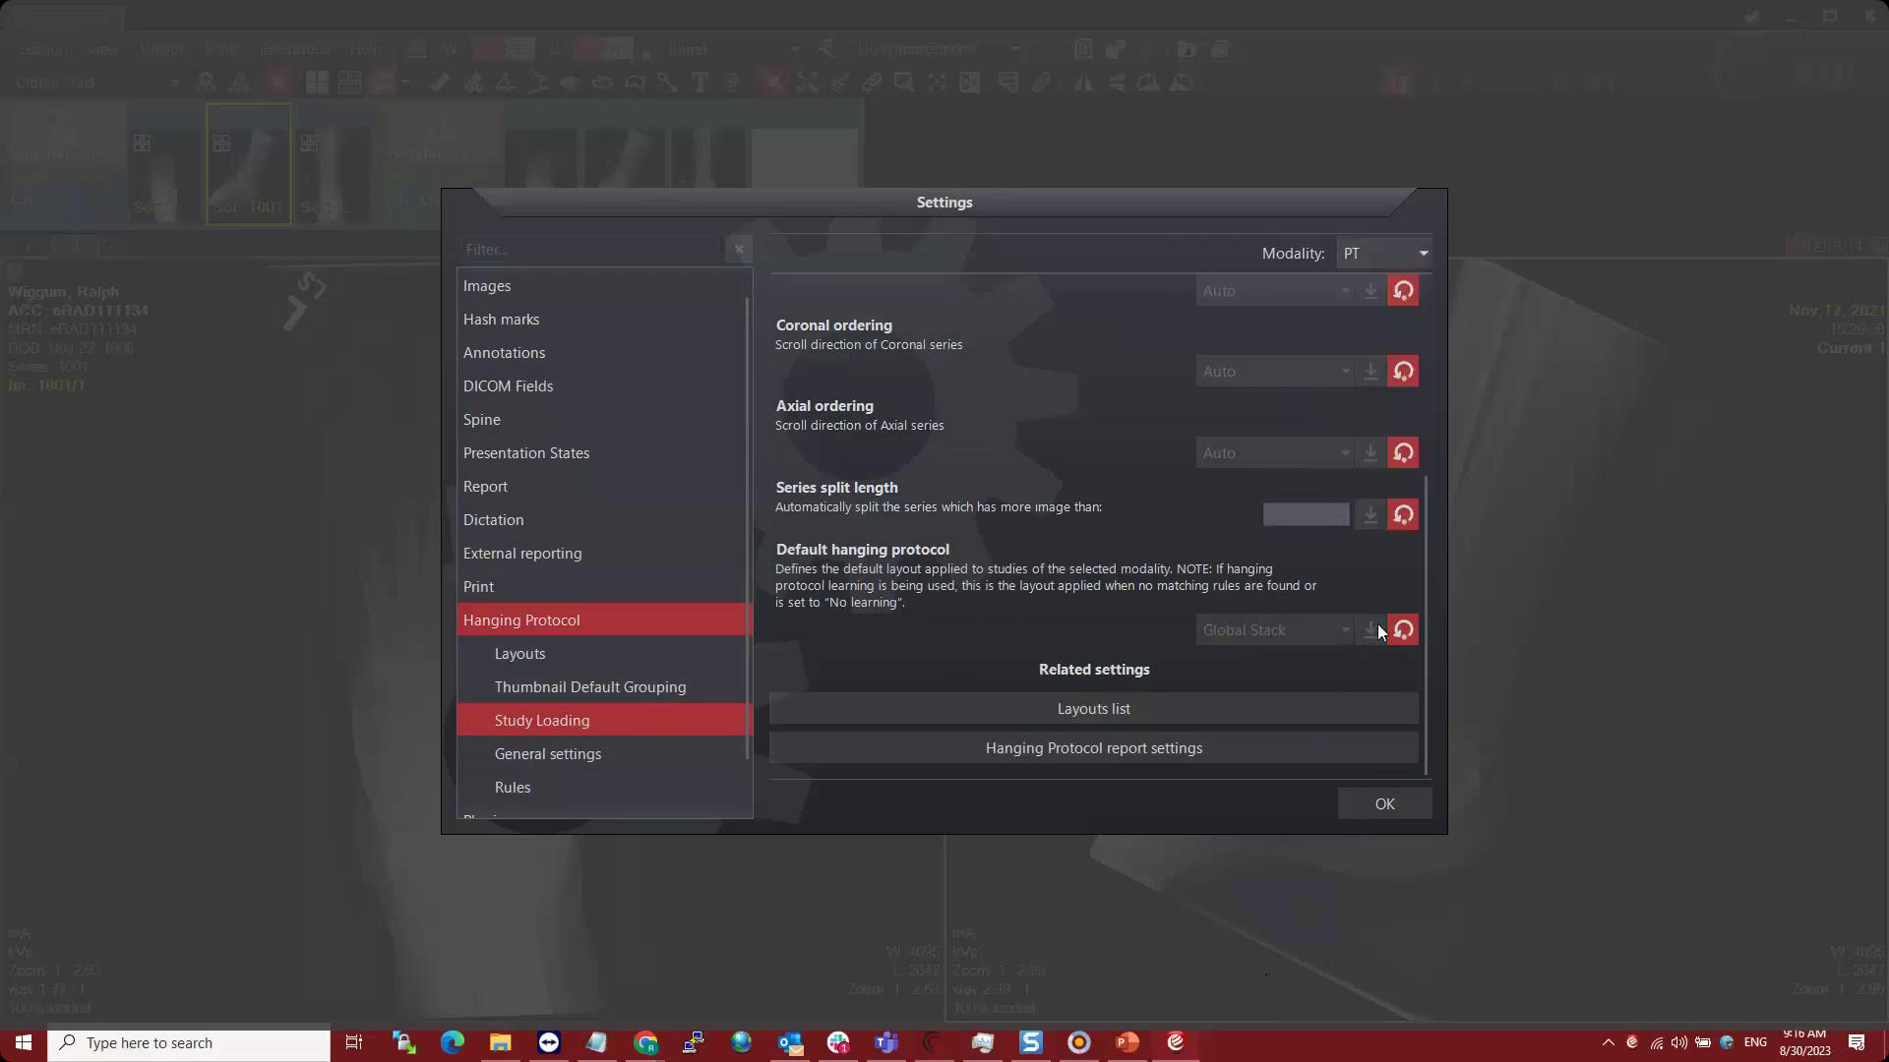
click(1328, 630)
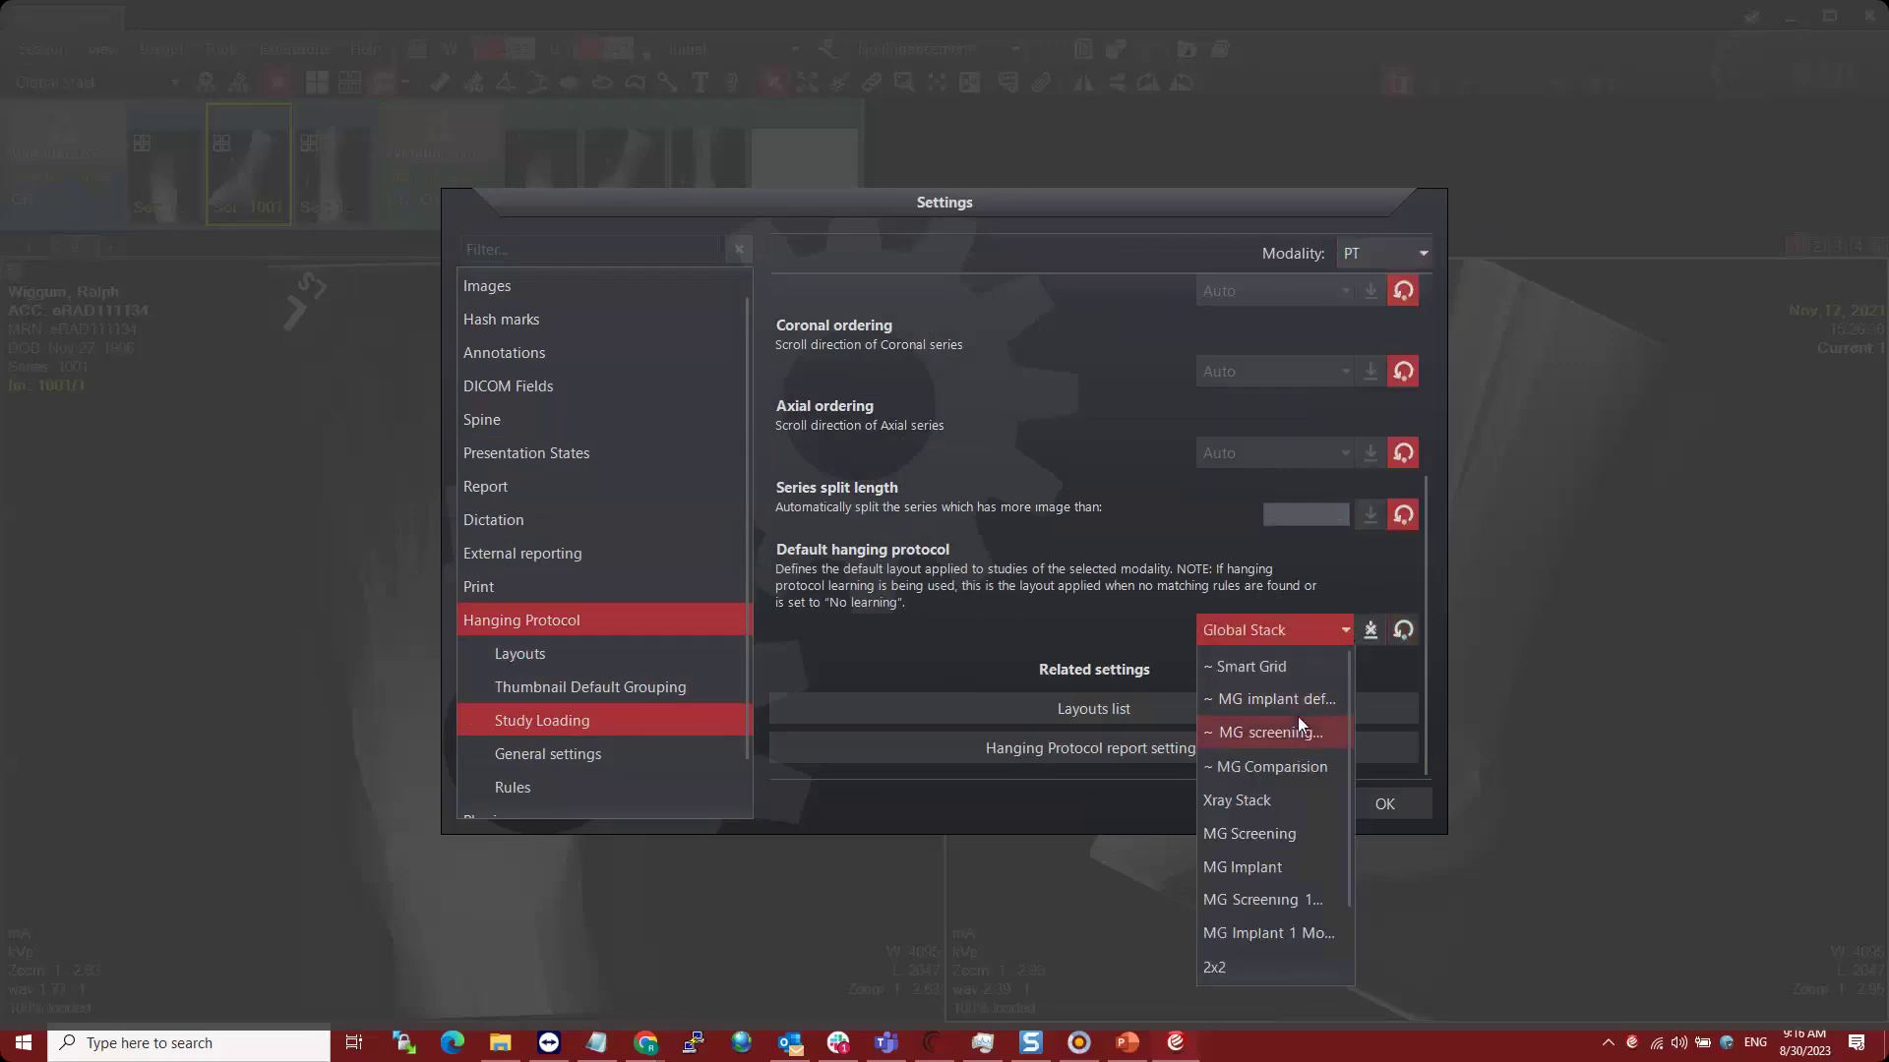
scroll(1279, 836, down, 1)
click(1248, 869)
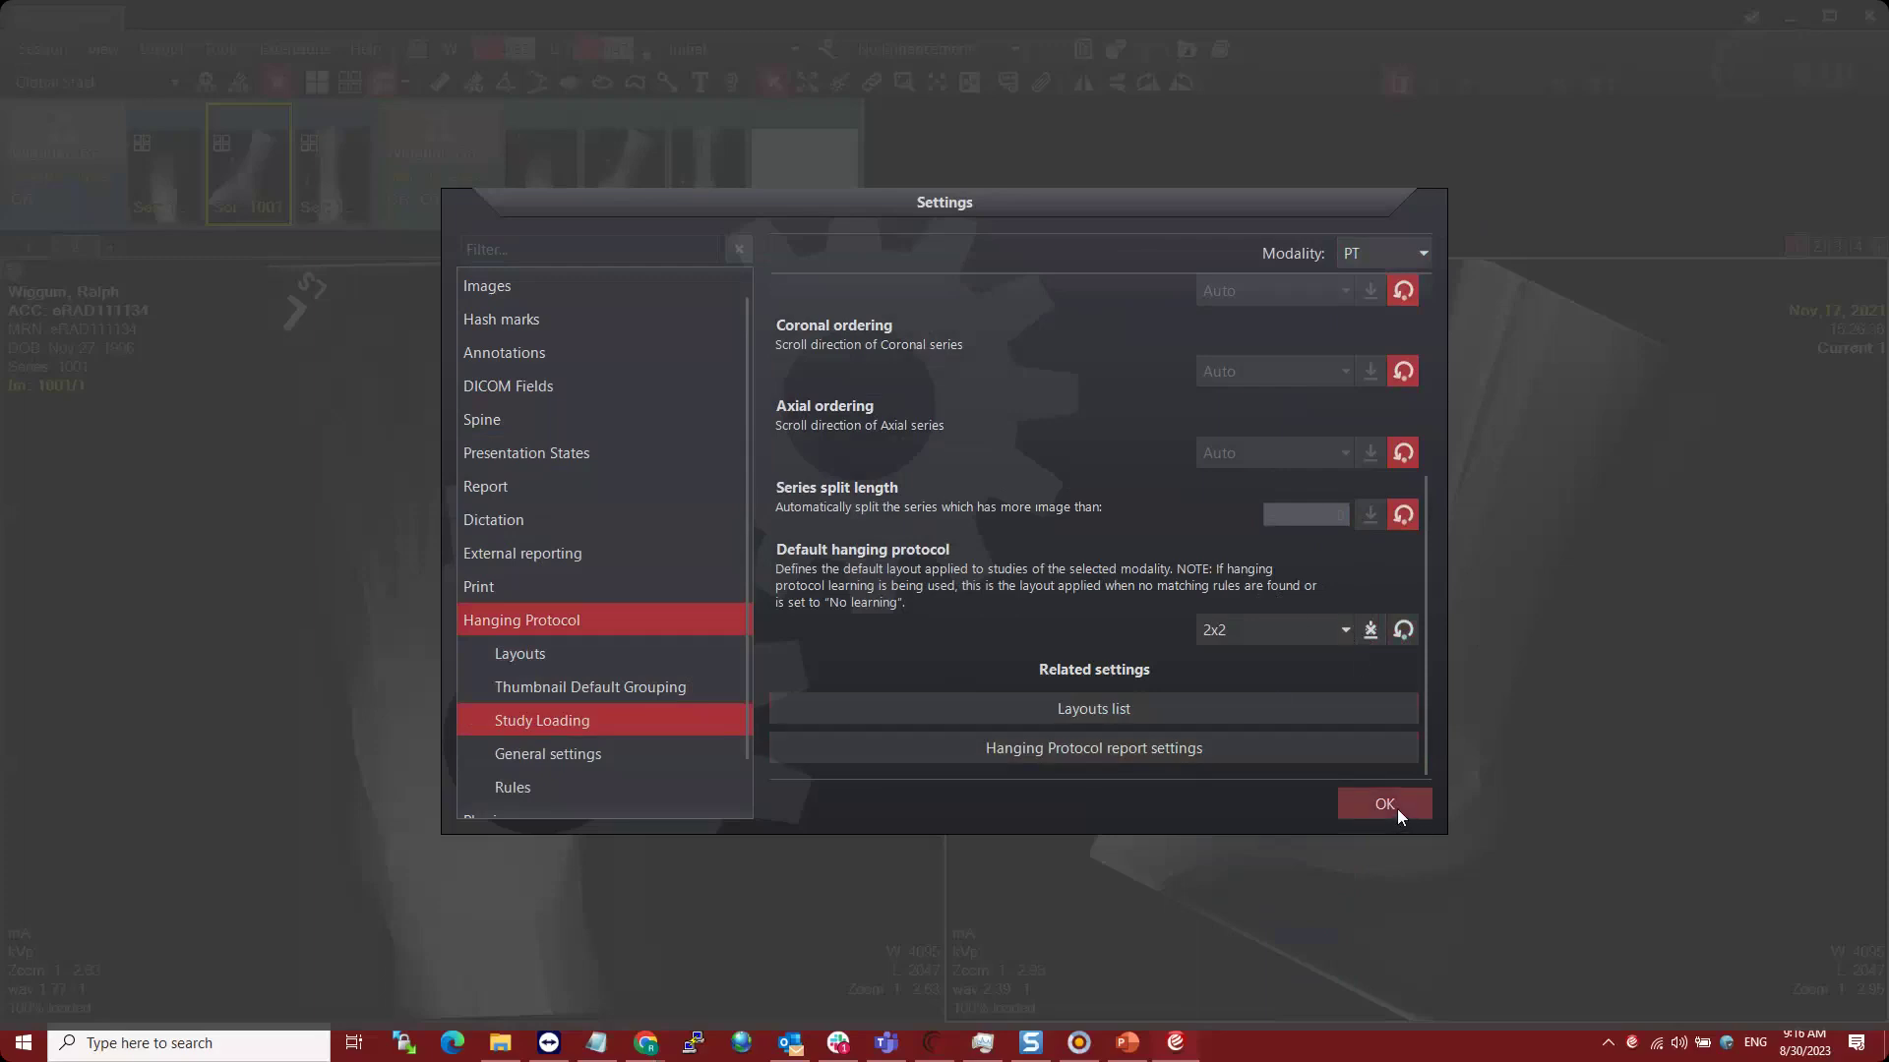
click(1397, 809)
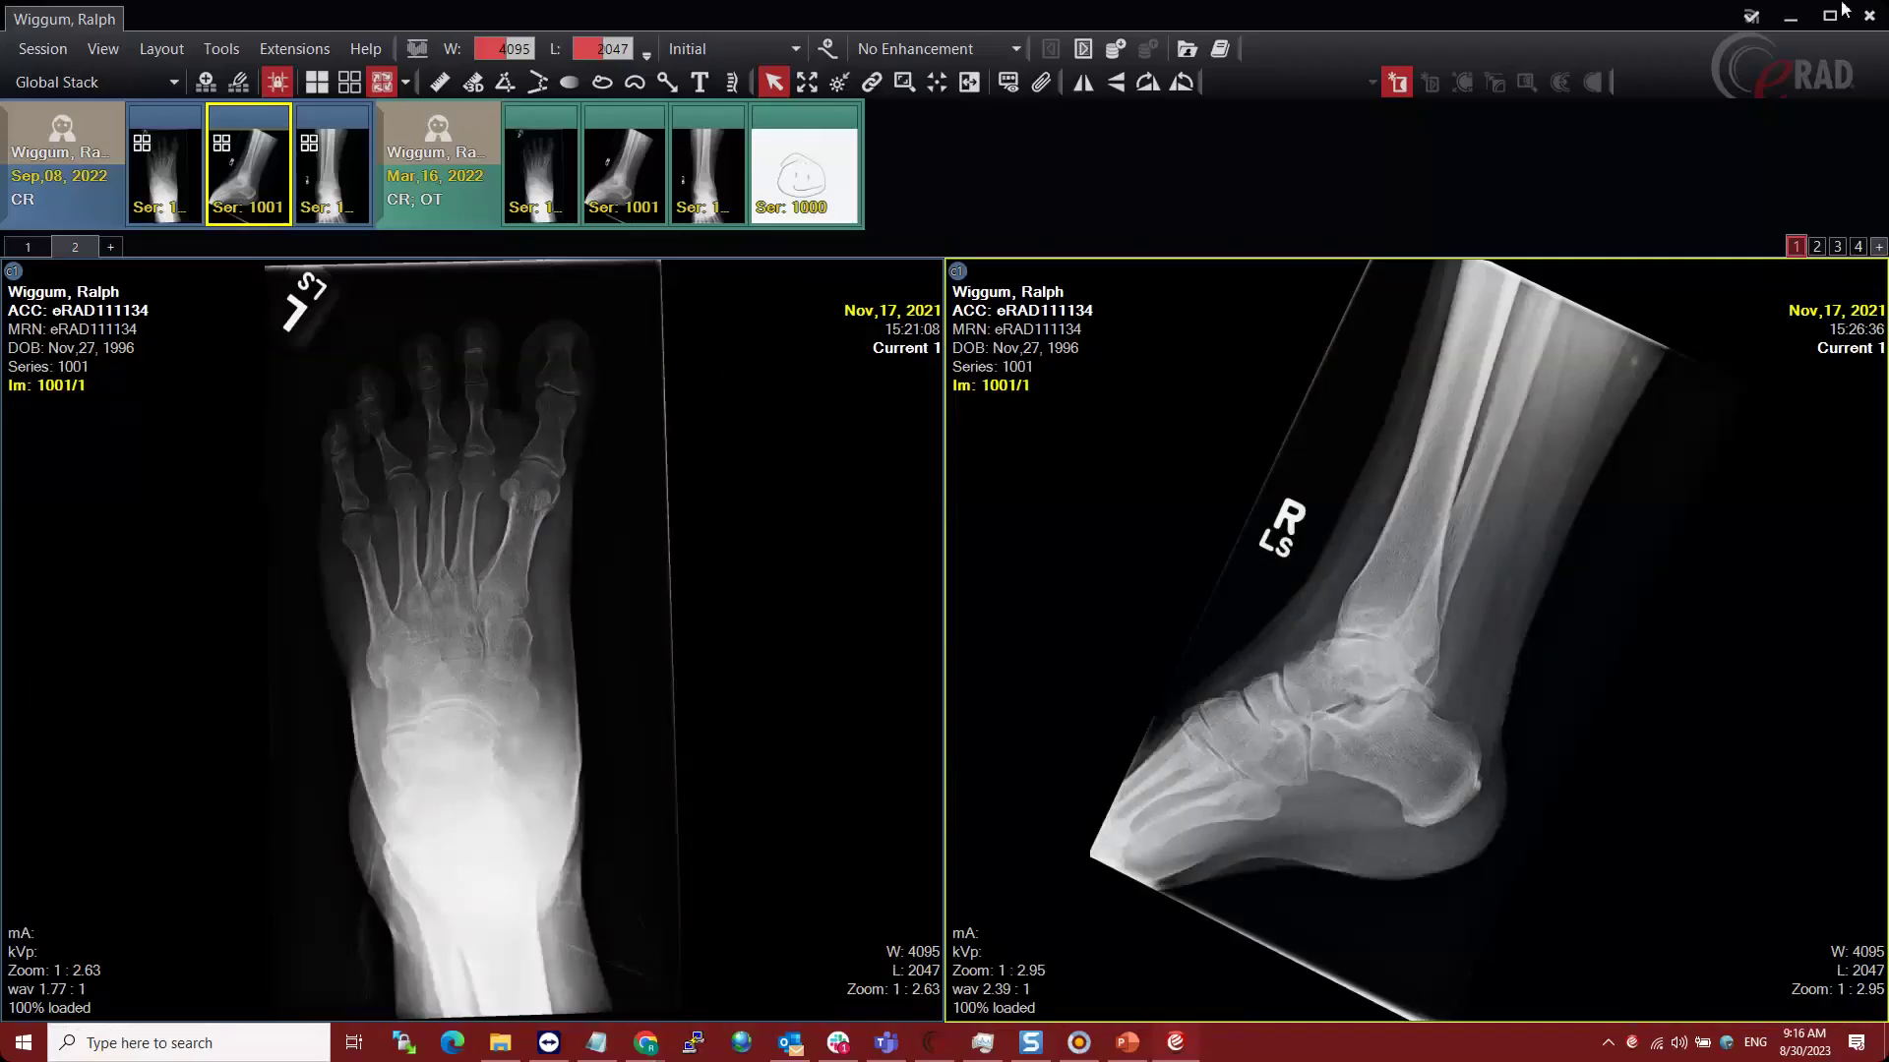
- Close the viewer and reopen the Sep 08, 2022 ankle study without its prior to check the default layout
click(1869, 16)
click(80, 284)
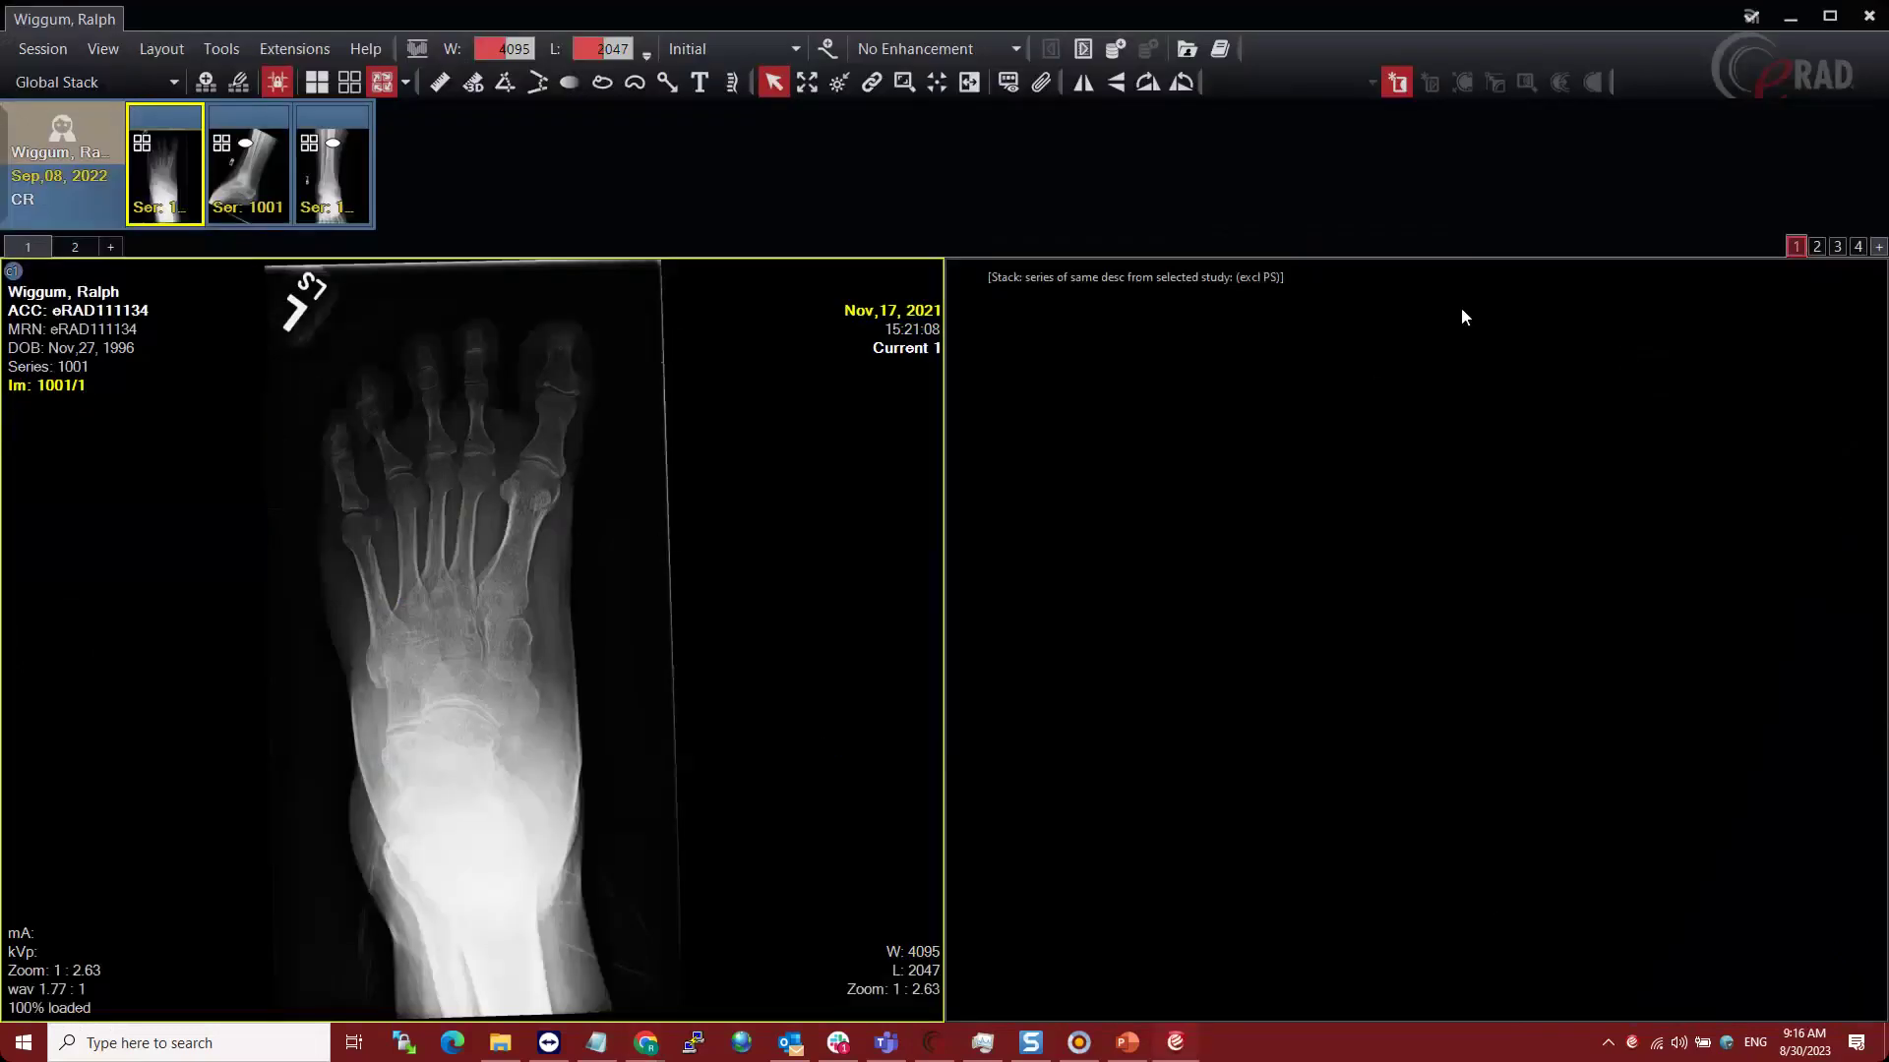
click(960, 644)
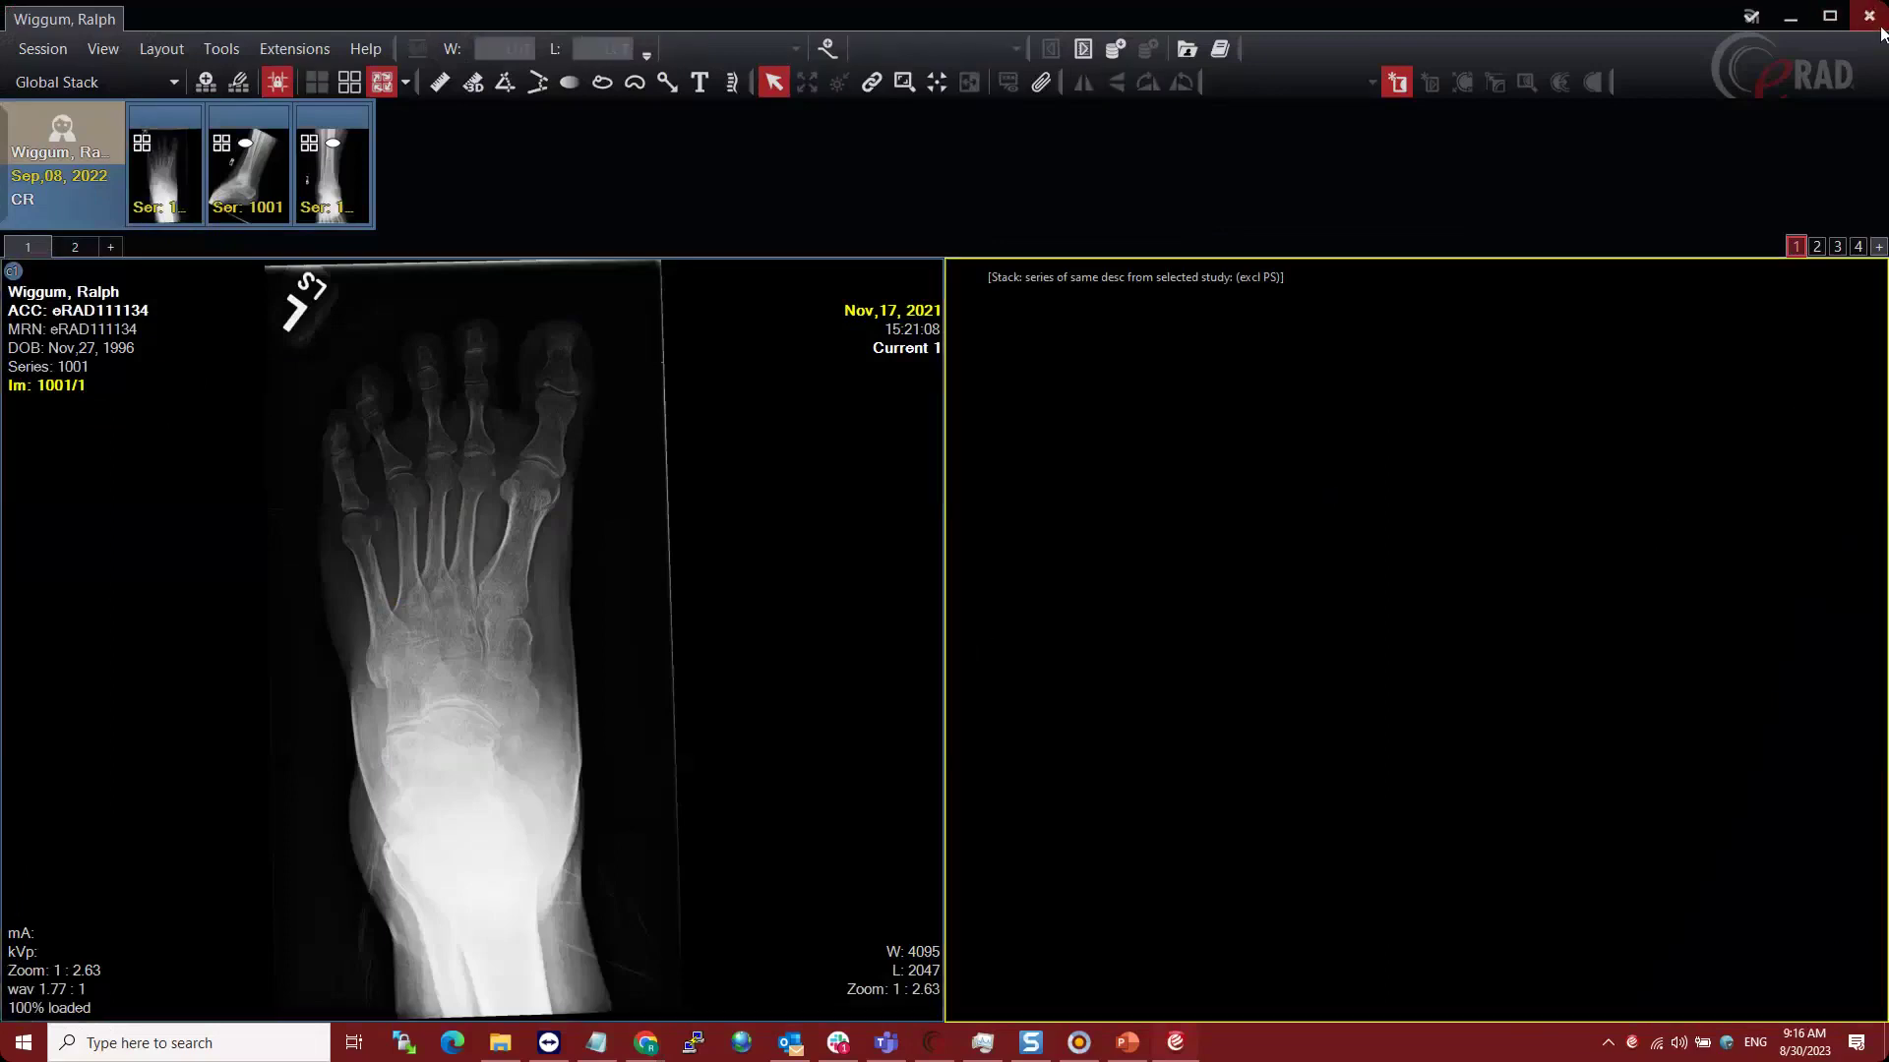
- Reopen the ankle study together with its Mar 16, 2022 prior and review both pages of the Global Stack layout
click(1869, 17)
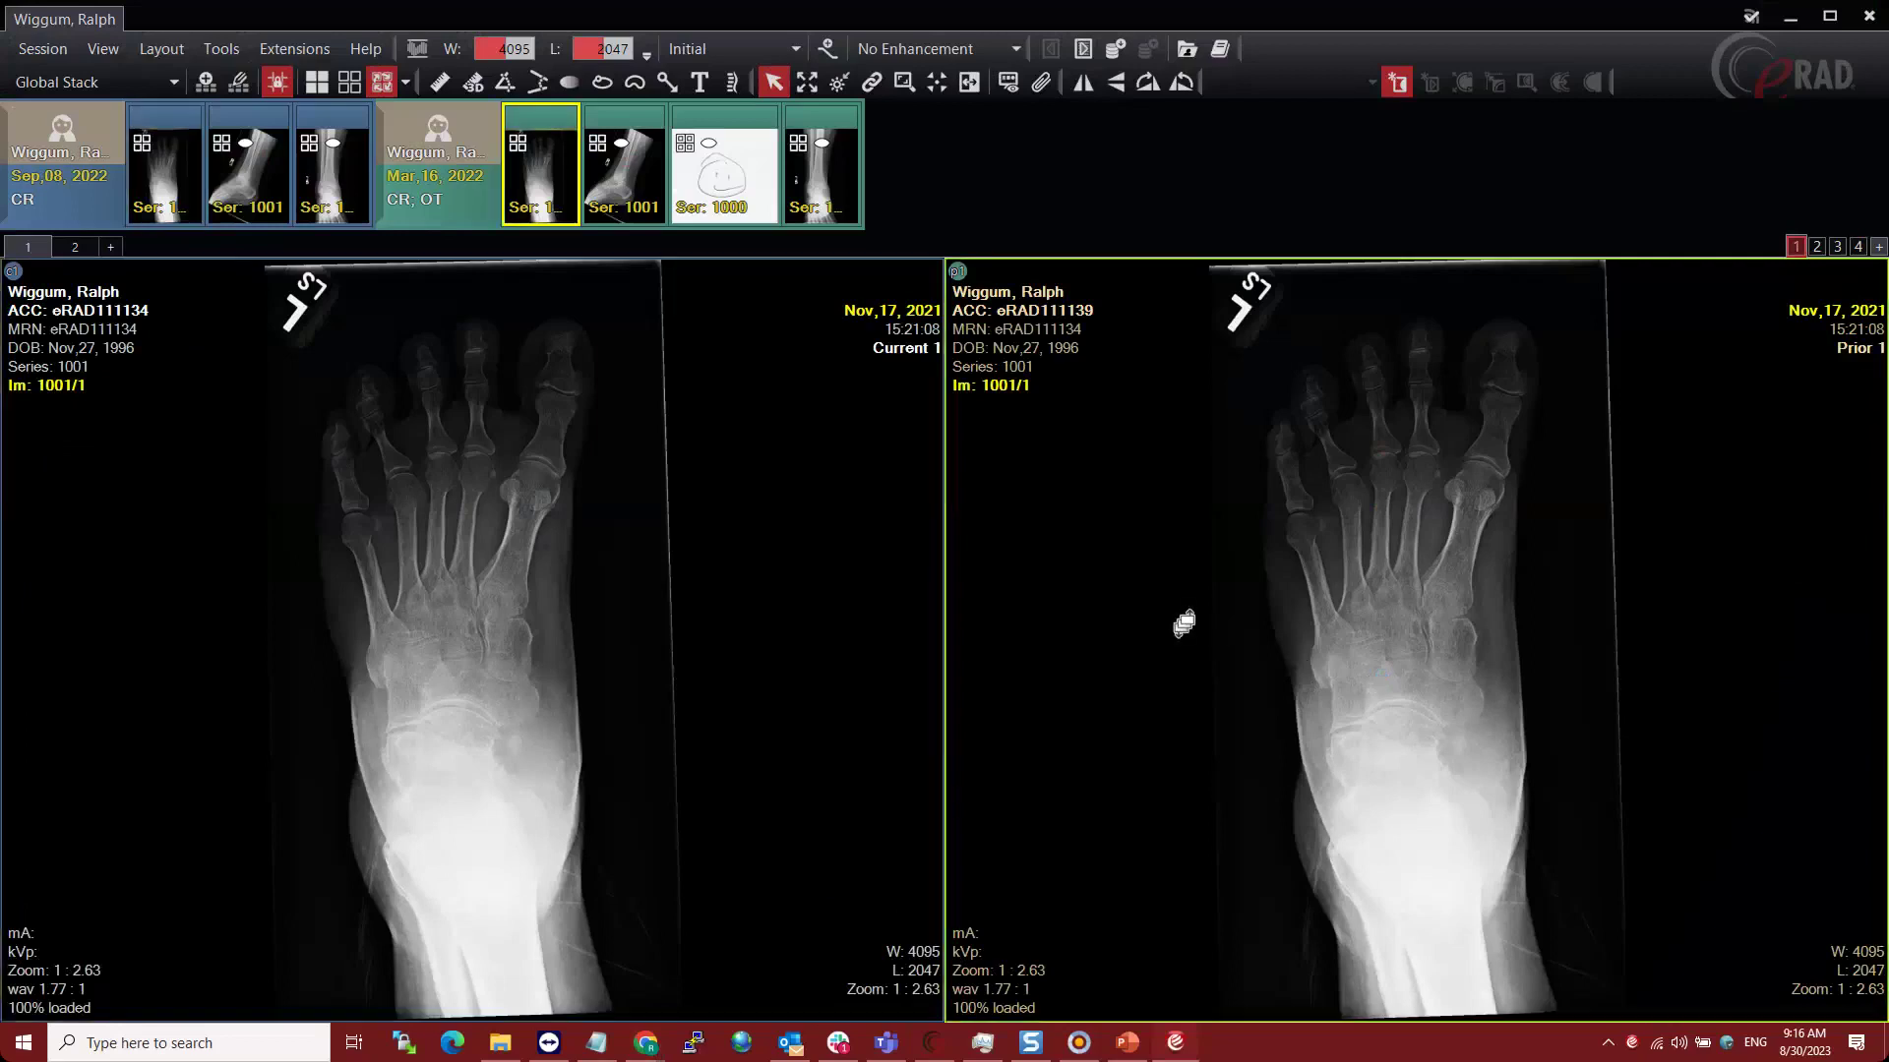
scroll(1183, 624, up, 1)
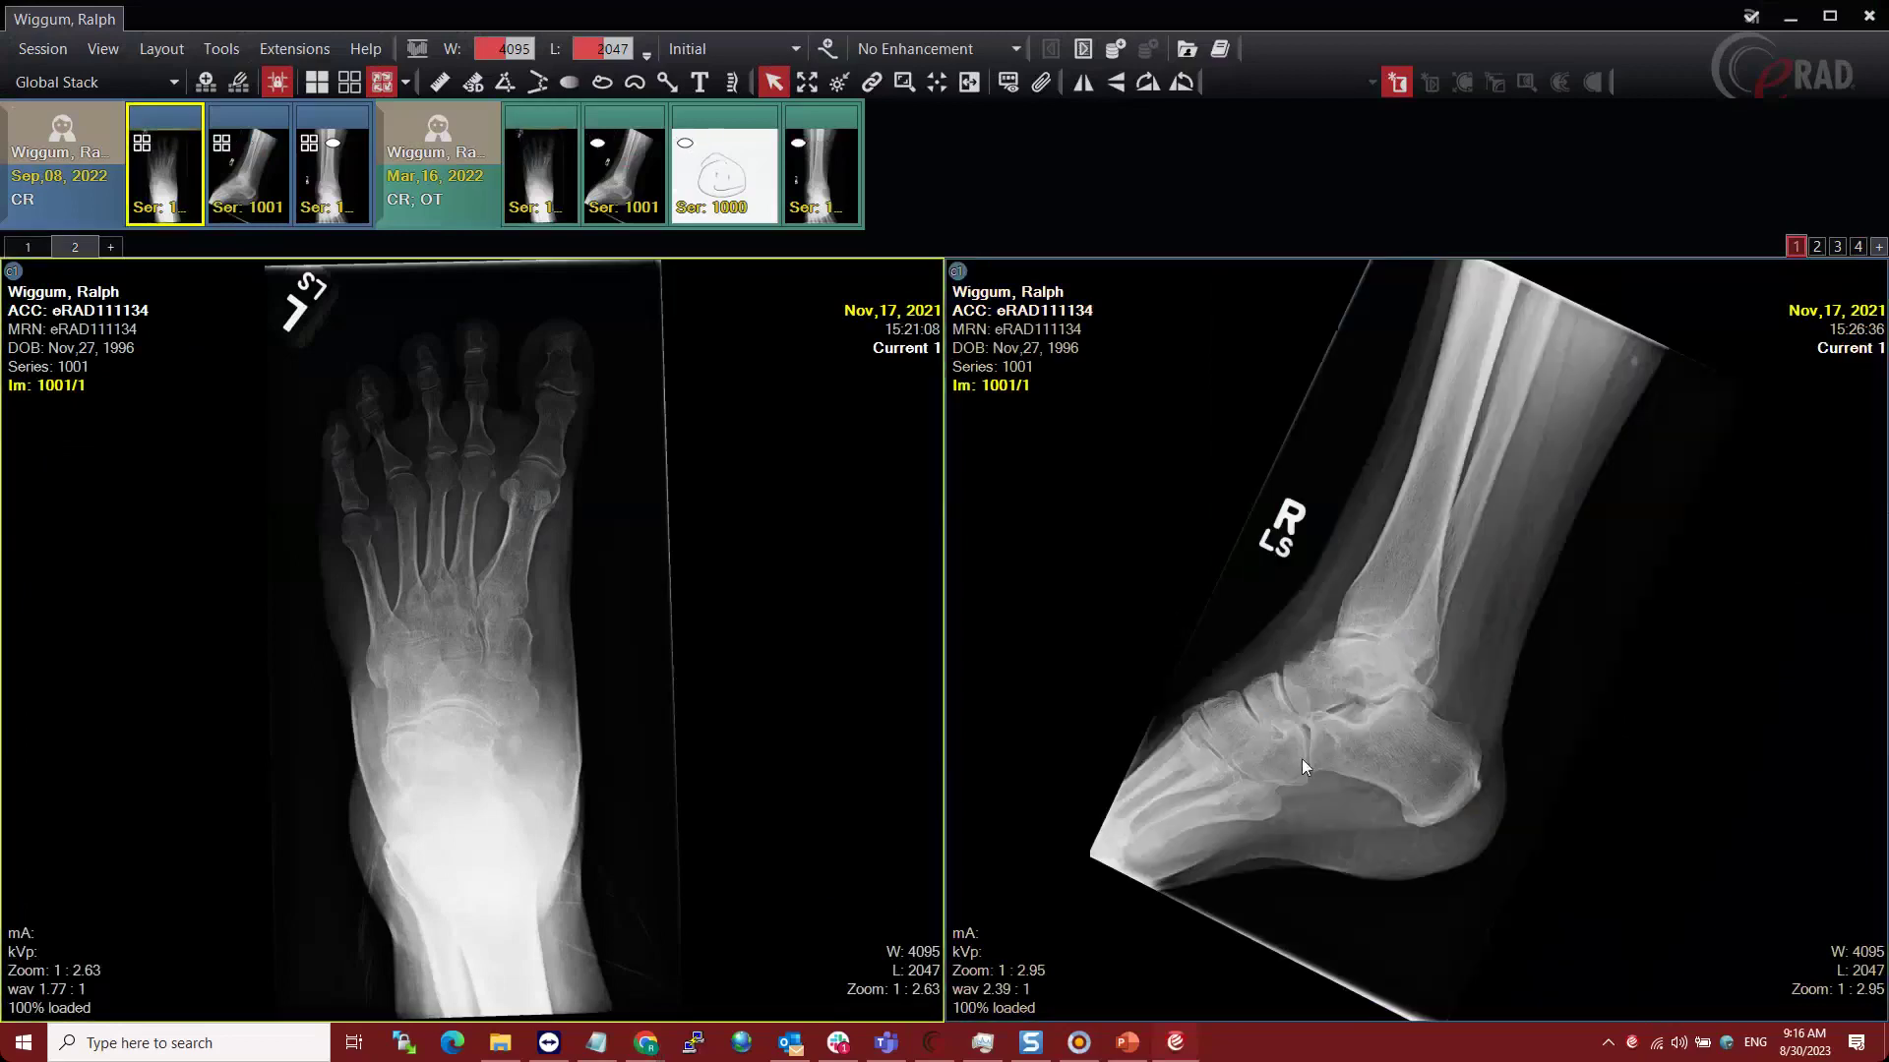
scroll(1302, 781, up, 2)
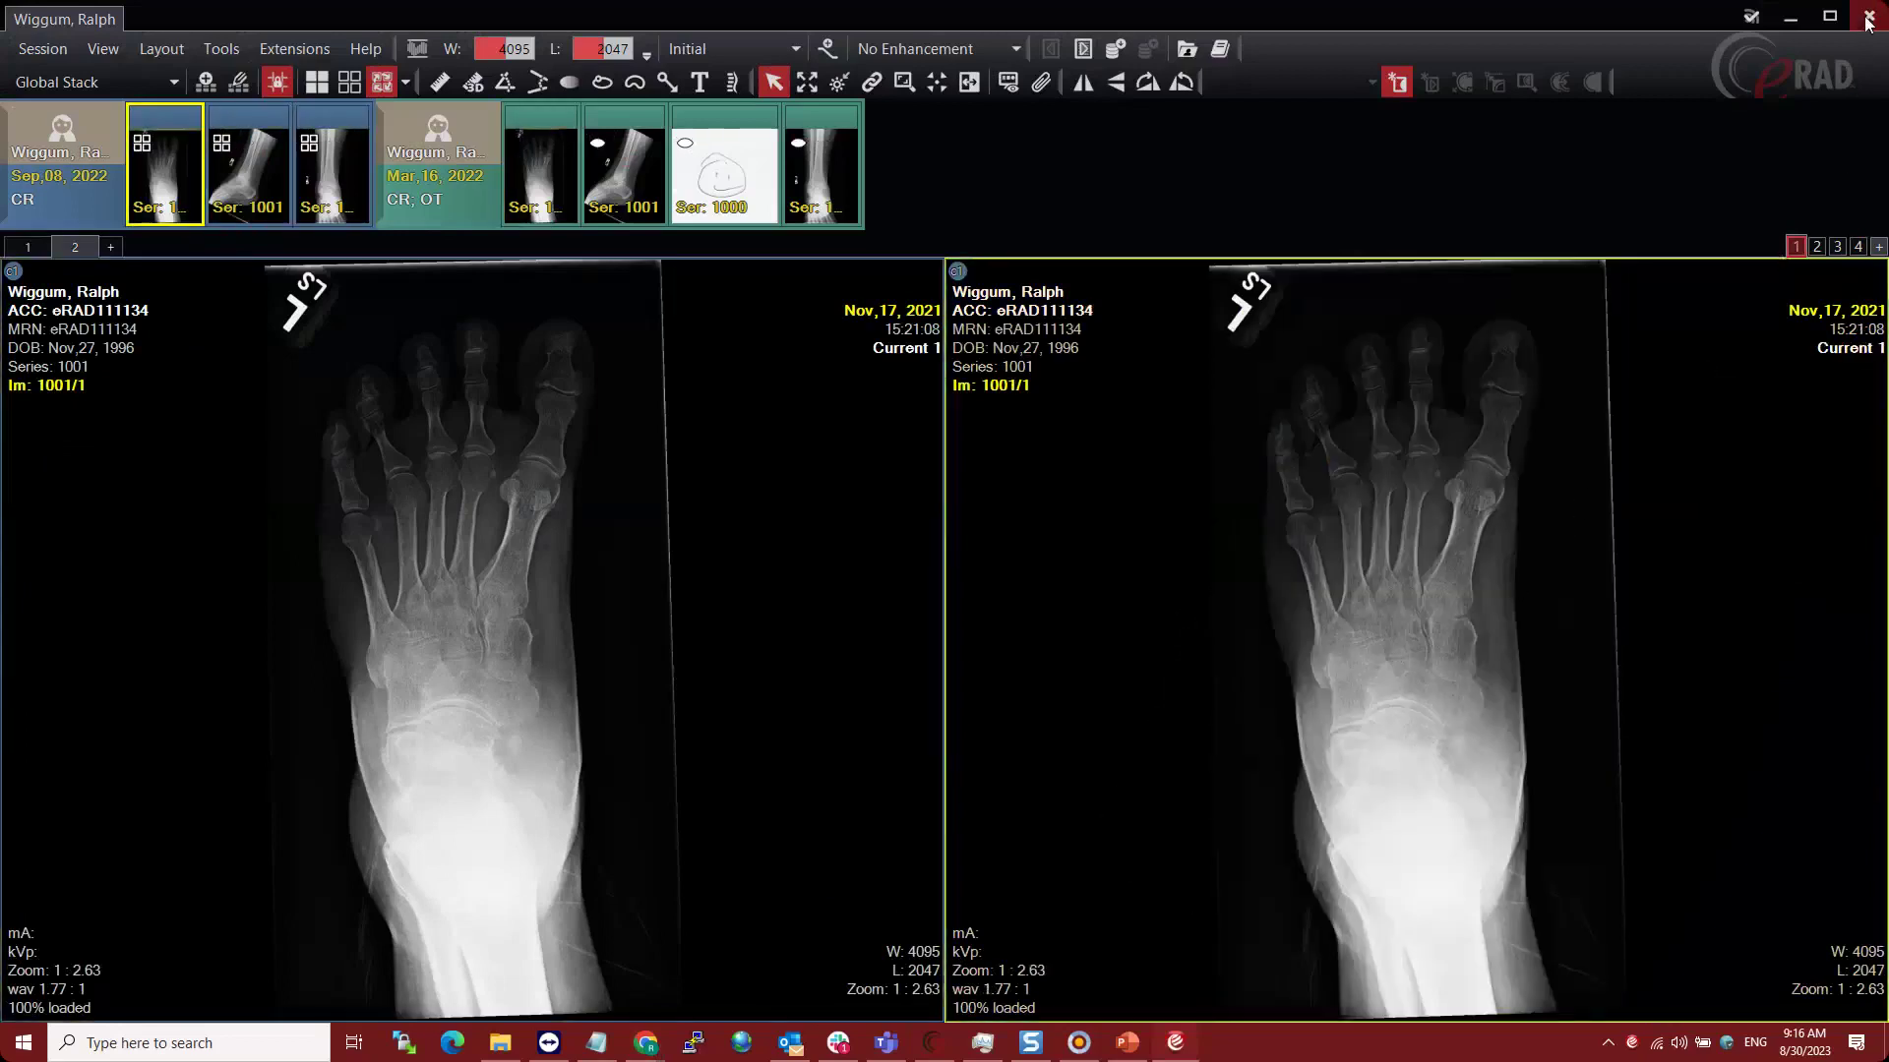
- Reopen the Sep 08, 2022 ankle study on its own and scroll through the current-study stacks on the second page
click(1869, 16)
click(65, 284)
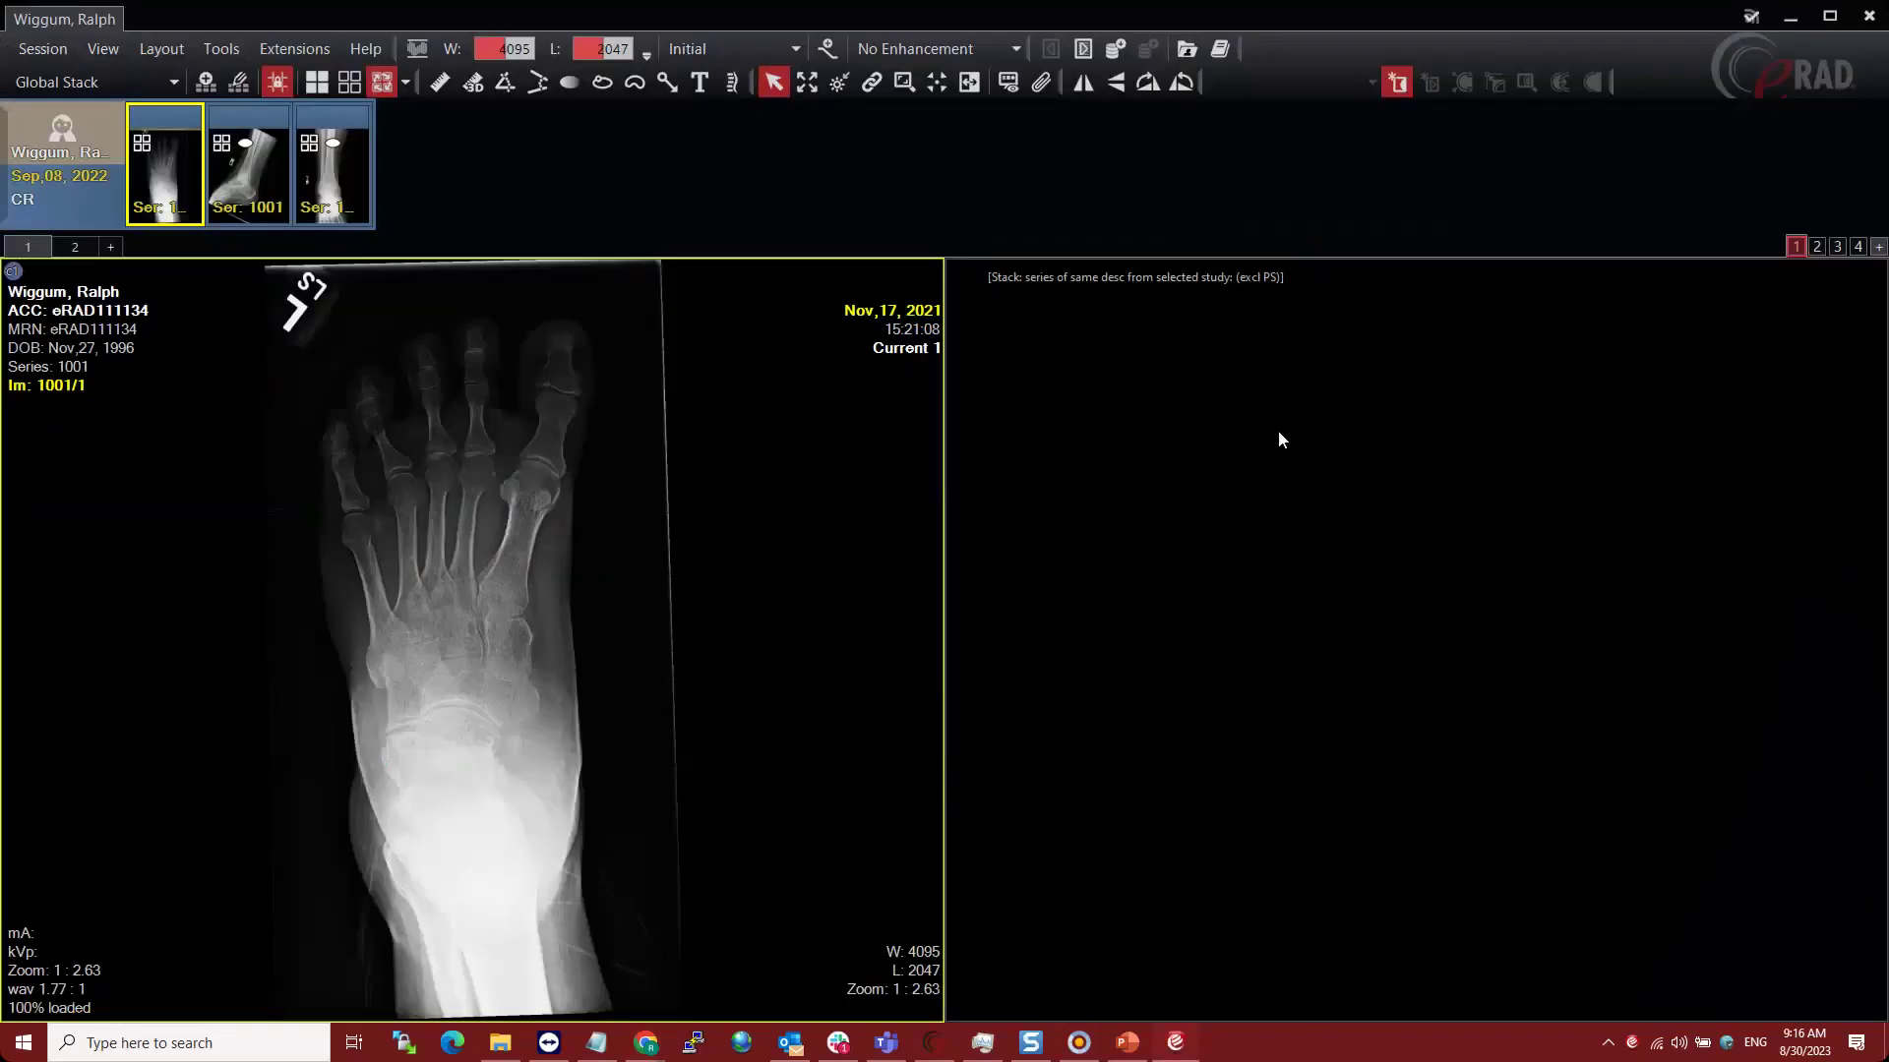
click(1268, 437)
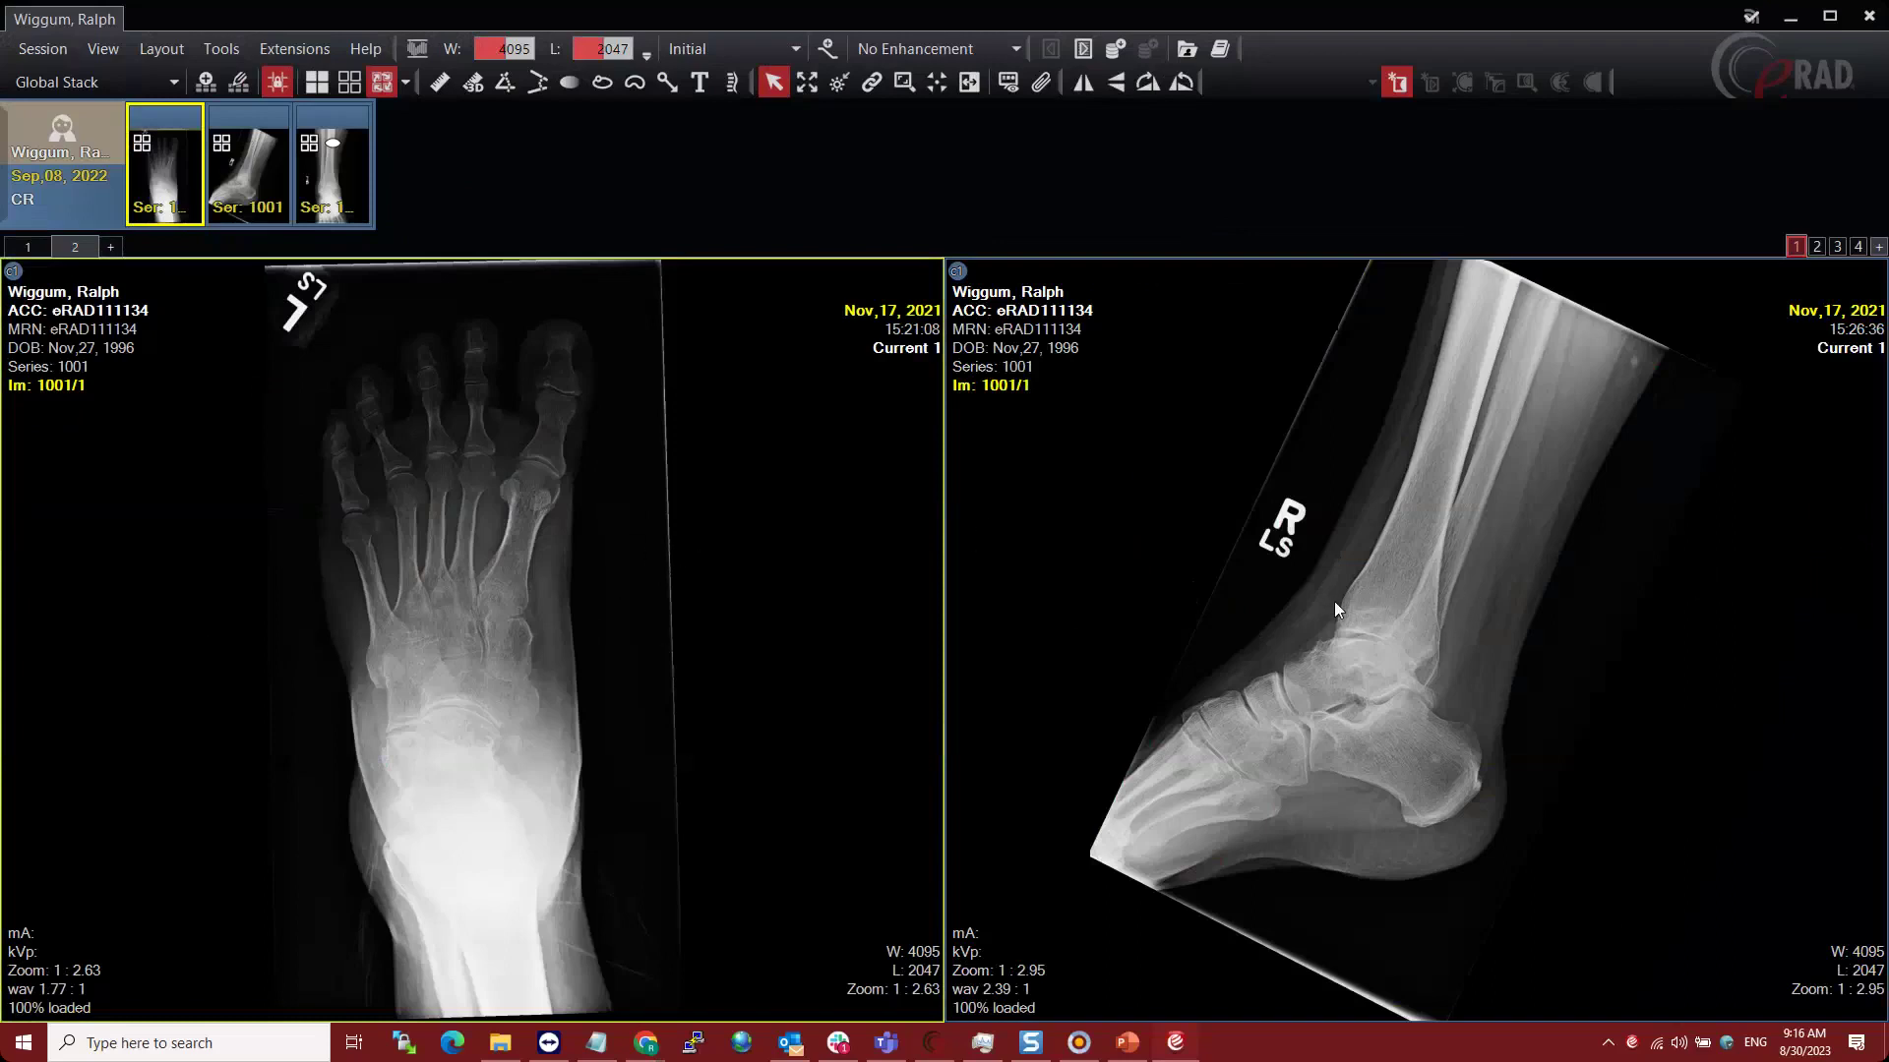
scroll(1344, 657, down, 1)
scroll(1348, 678, up, 1)
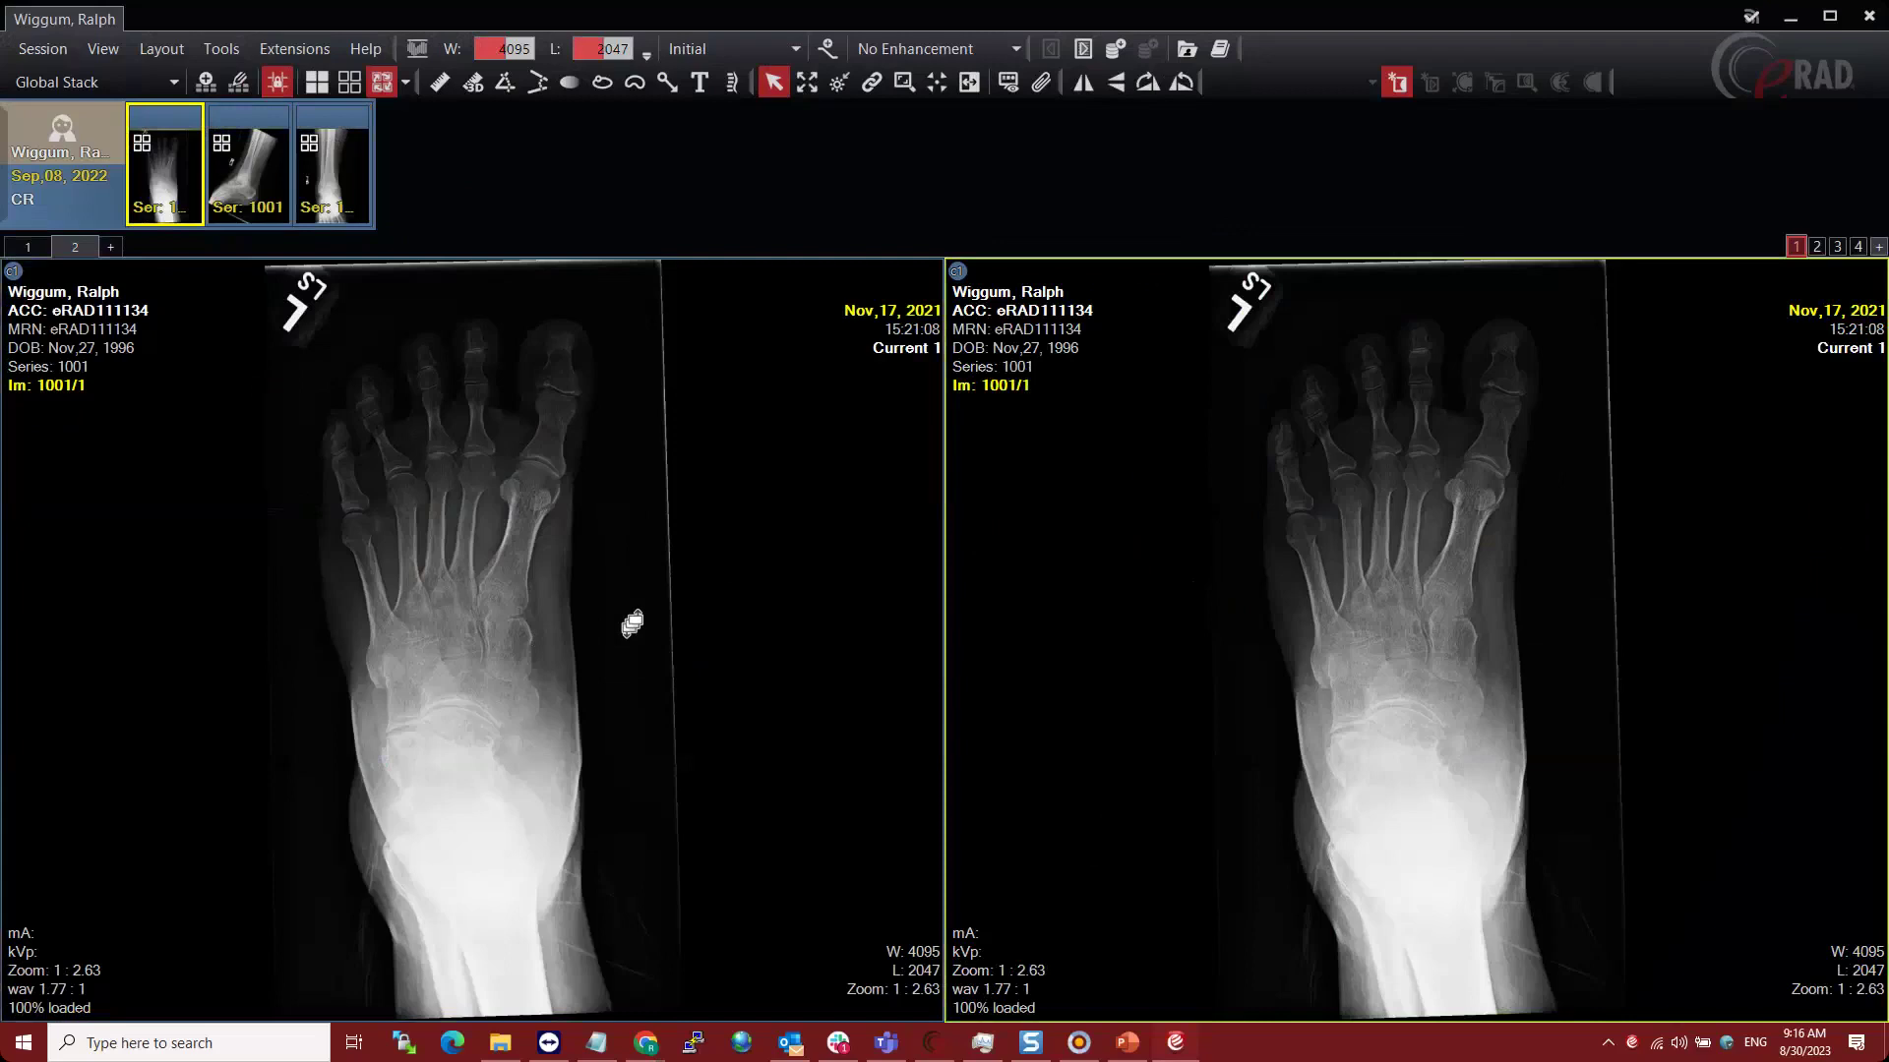
scroll(649, 630, down, 1)
scroll(657, 649, up, 1)
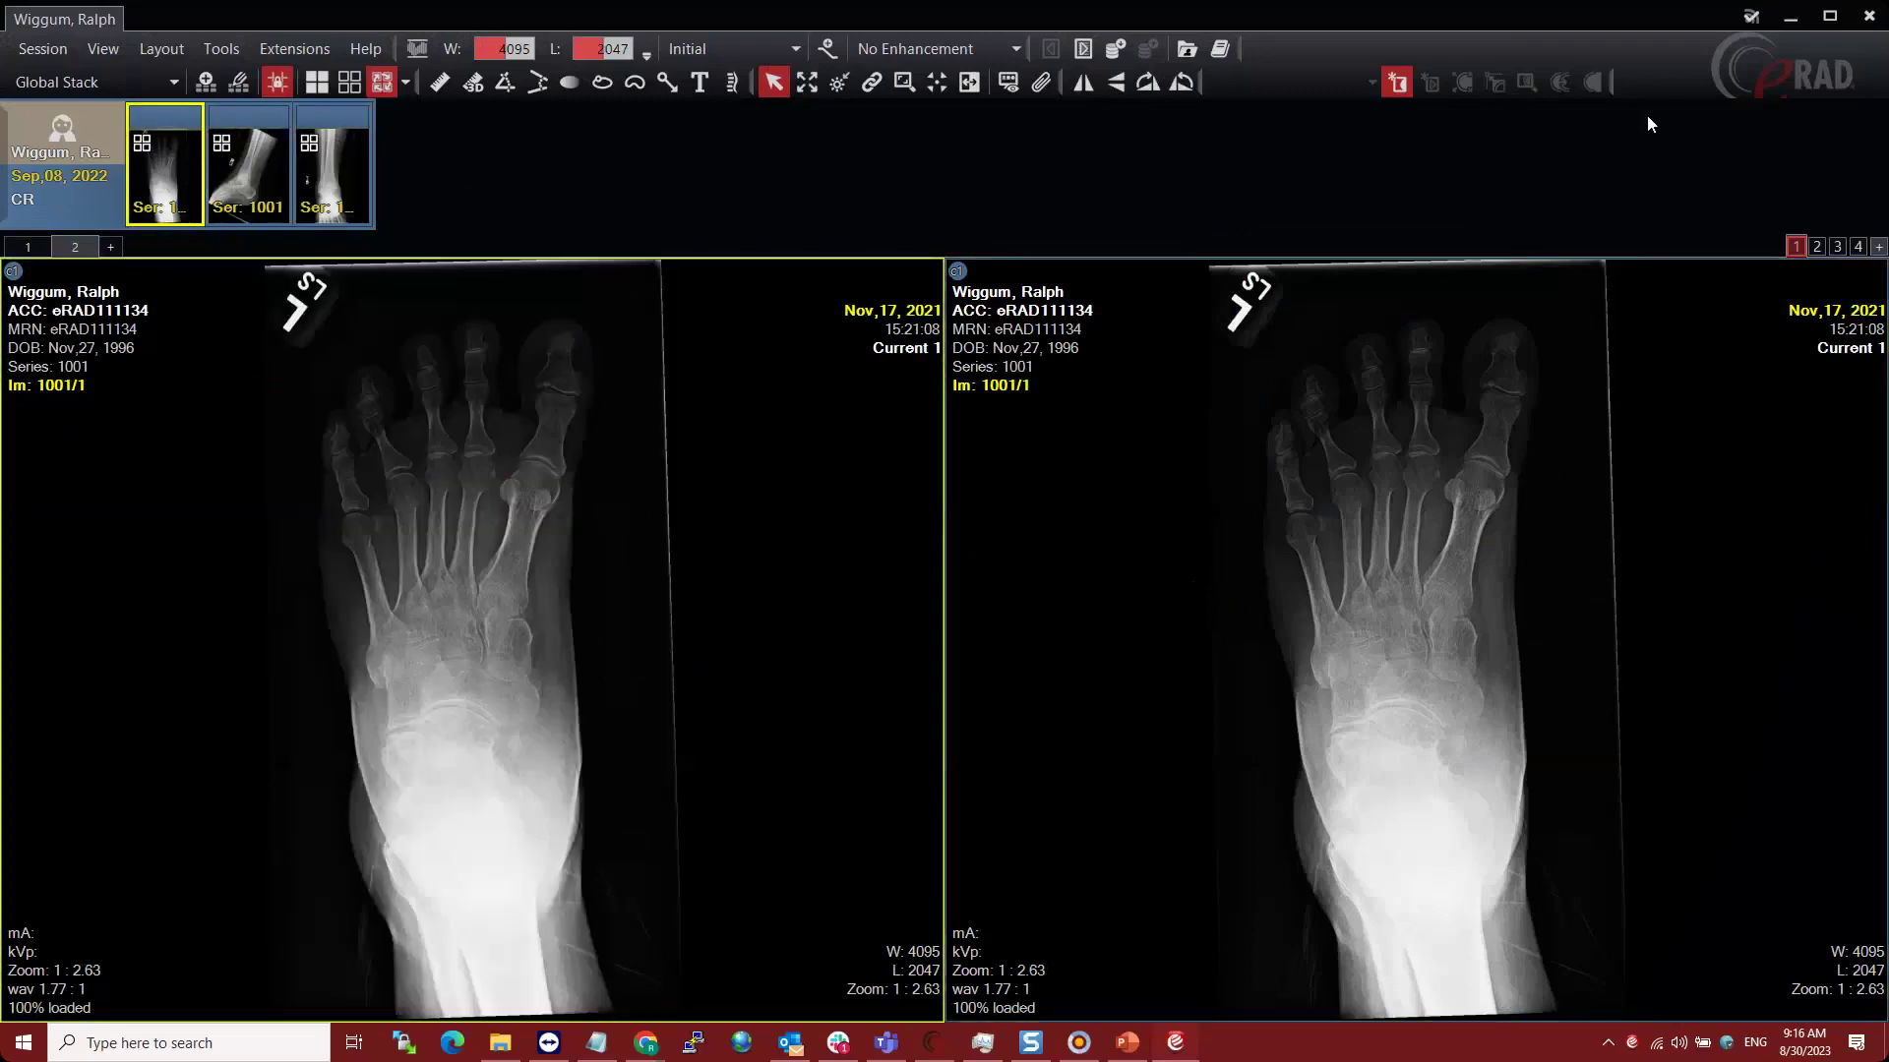
- Close the viewer, switch to the MG worklist and open the Dec 20, 2022 screening mammogram with its priors
click(1867, 18)
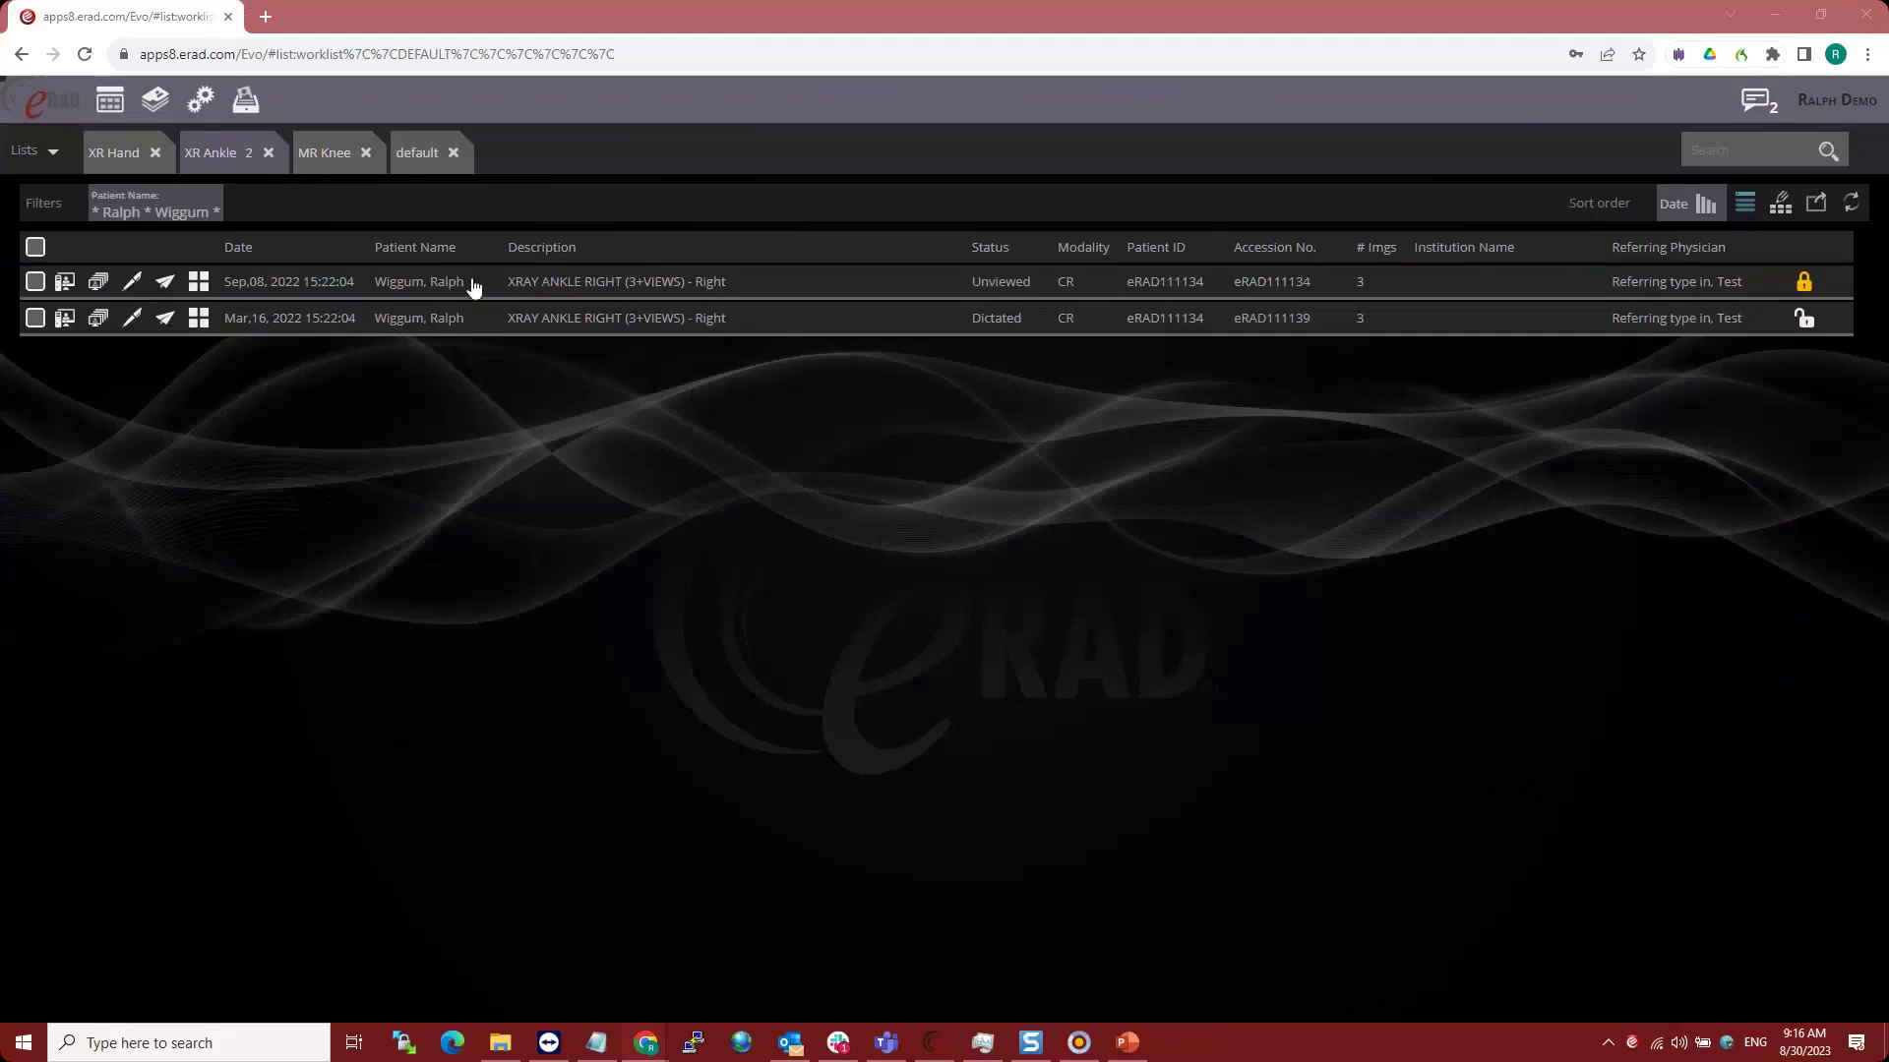
click(56, 155)
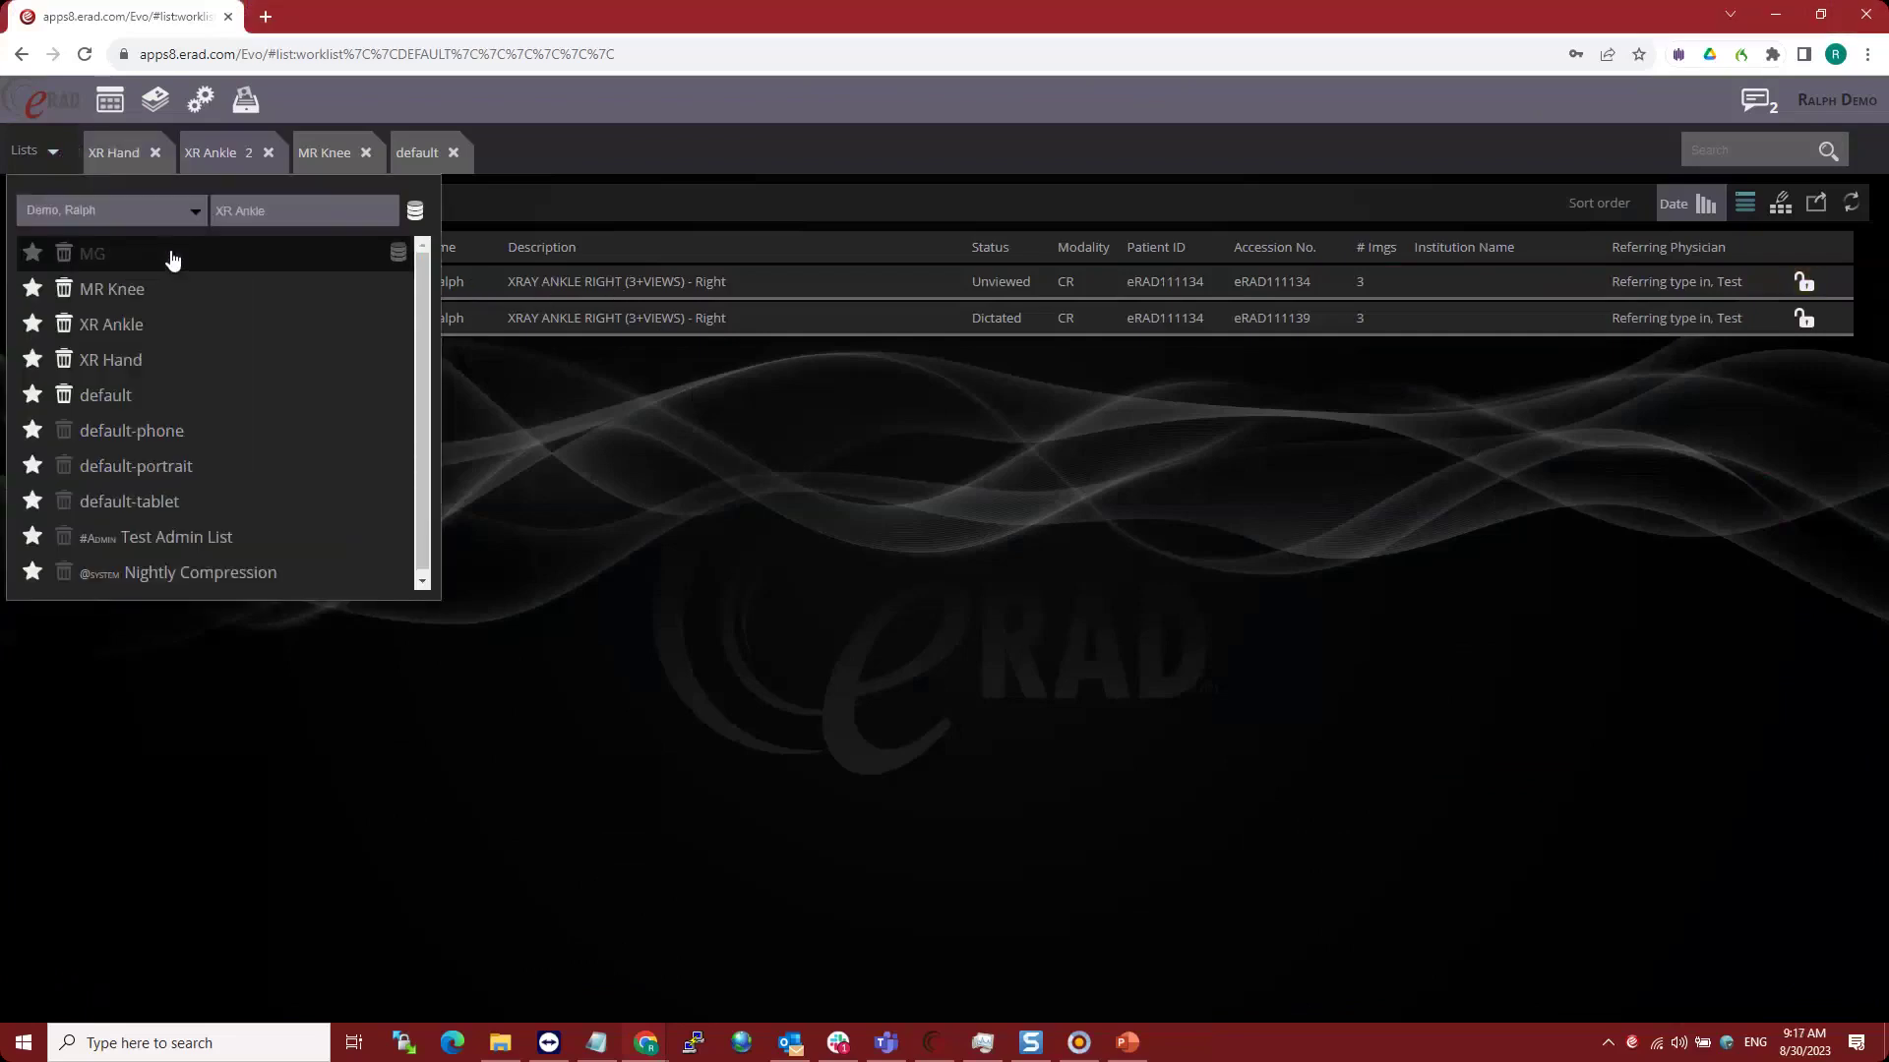
click(157, 256)
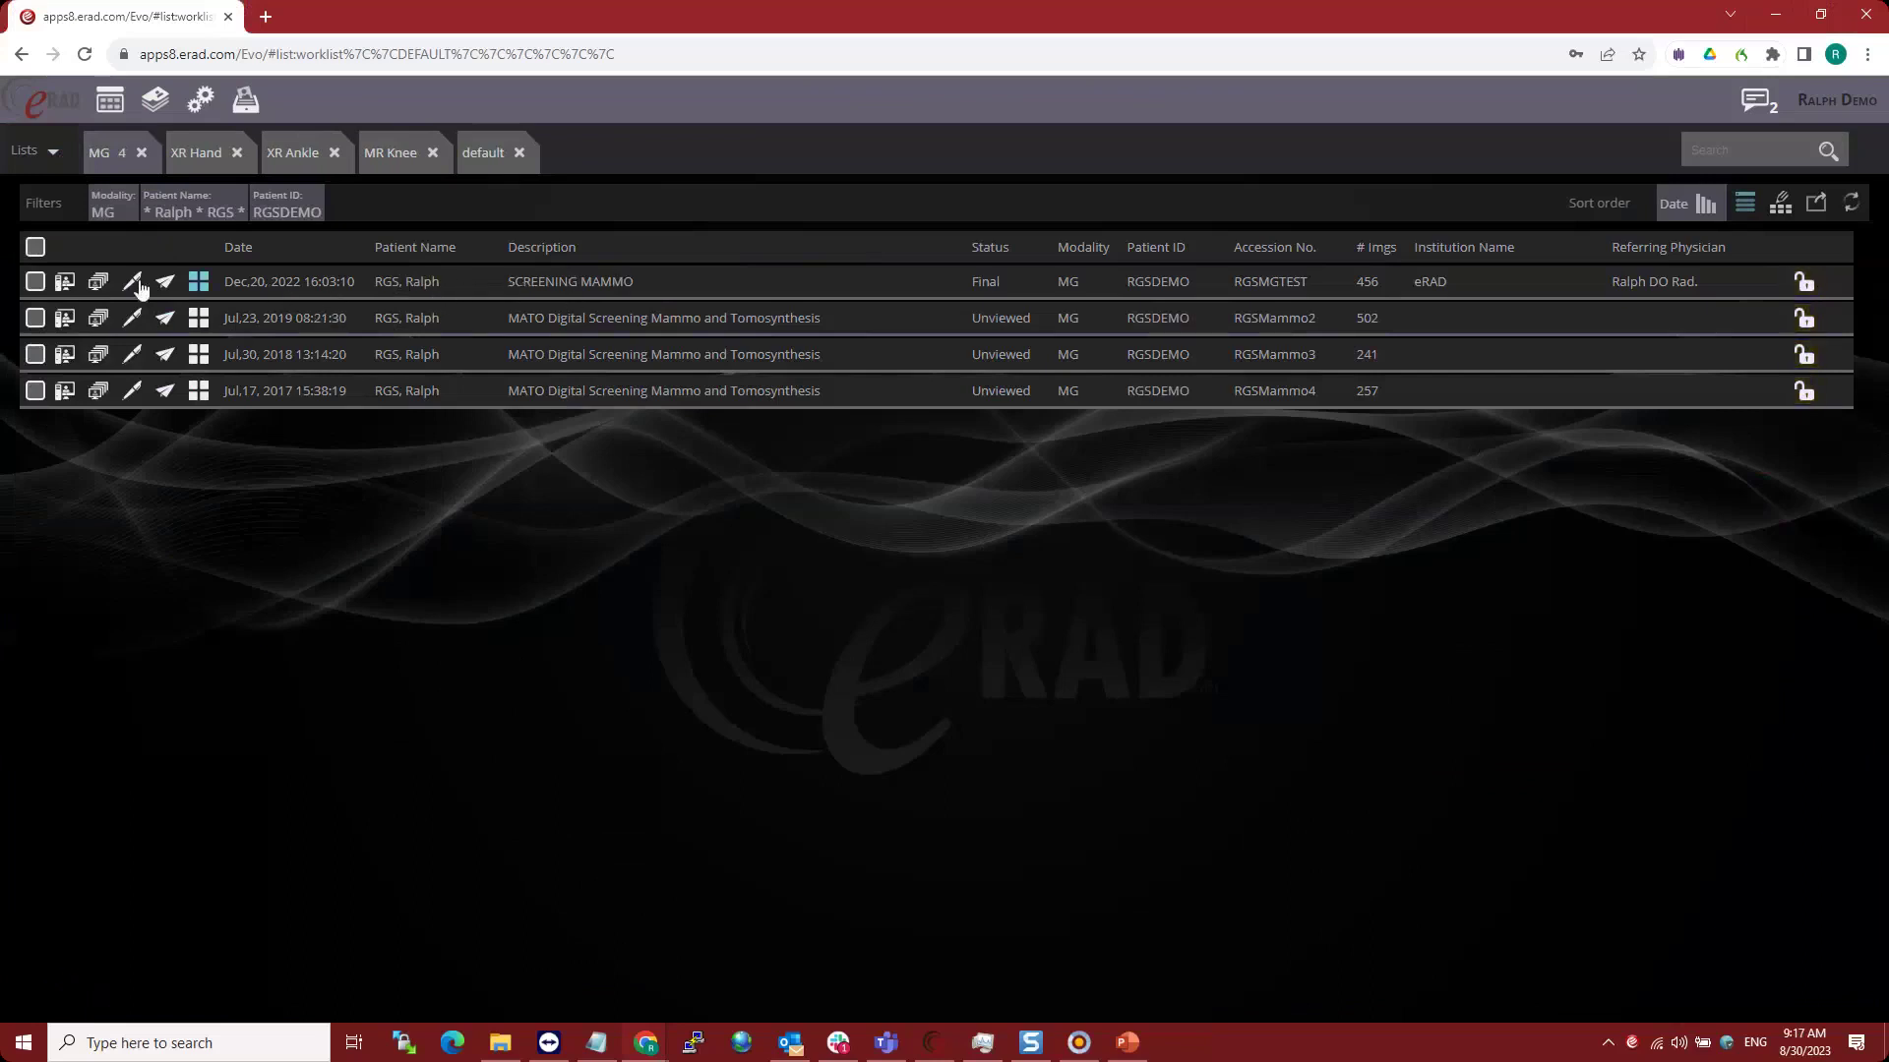
click(100, 284)
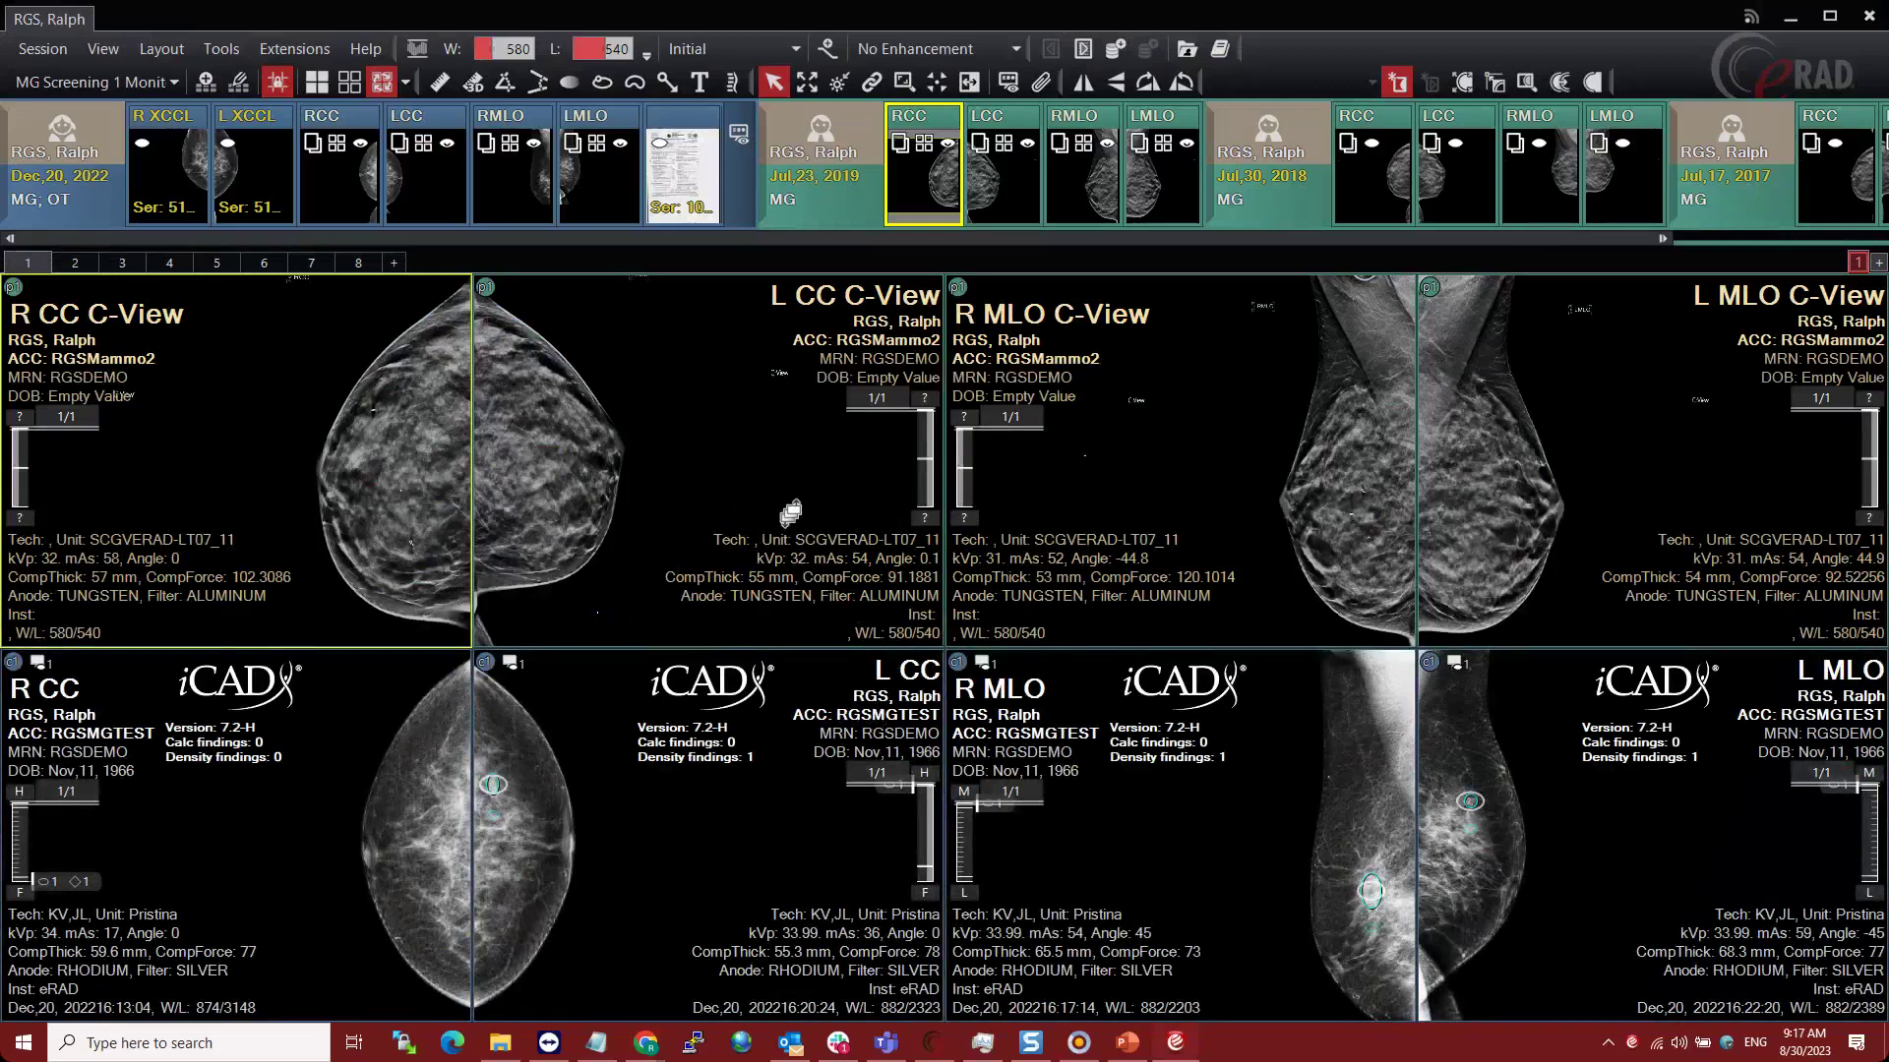
- Scroll the prior R CC cell on the first page back and forth between its C-View and Tomo images
click(663, 529)
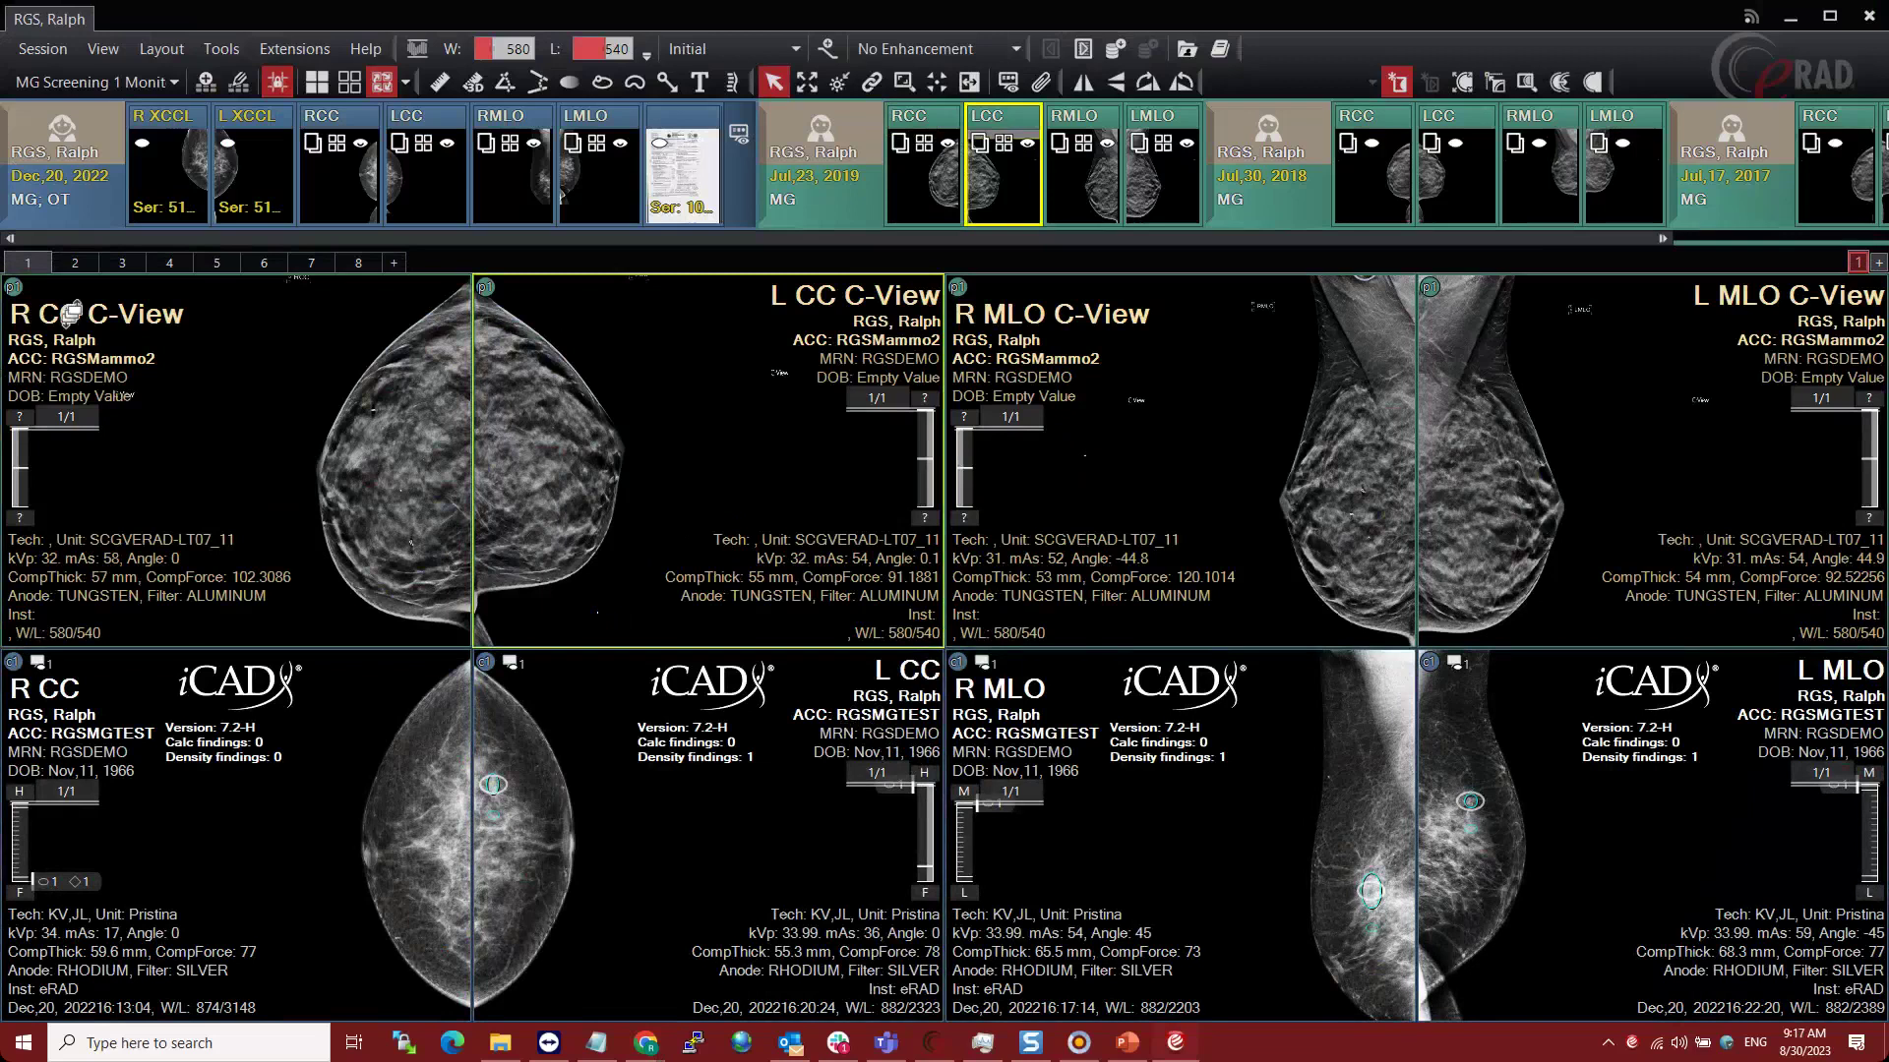
click(190, 407)
scroll(204, 447, down, 3)
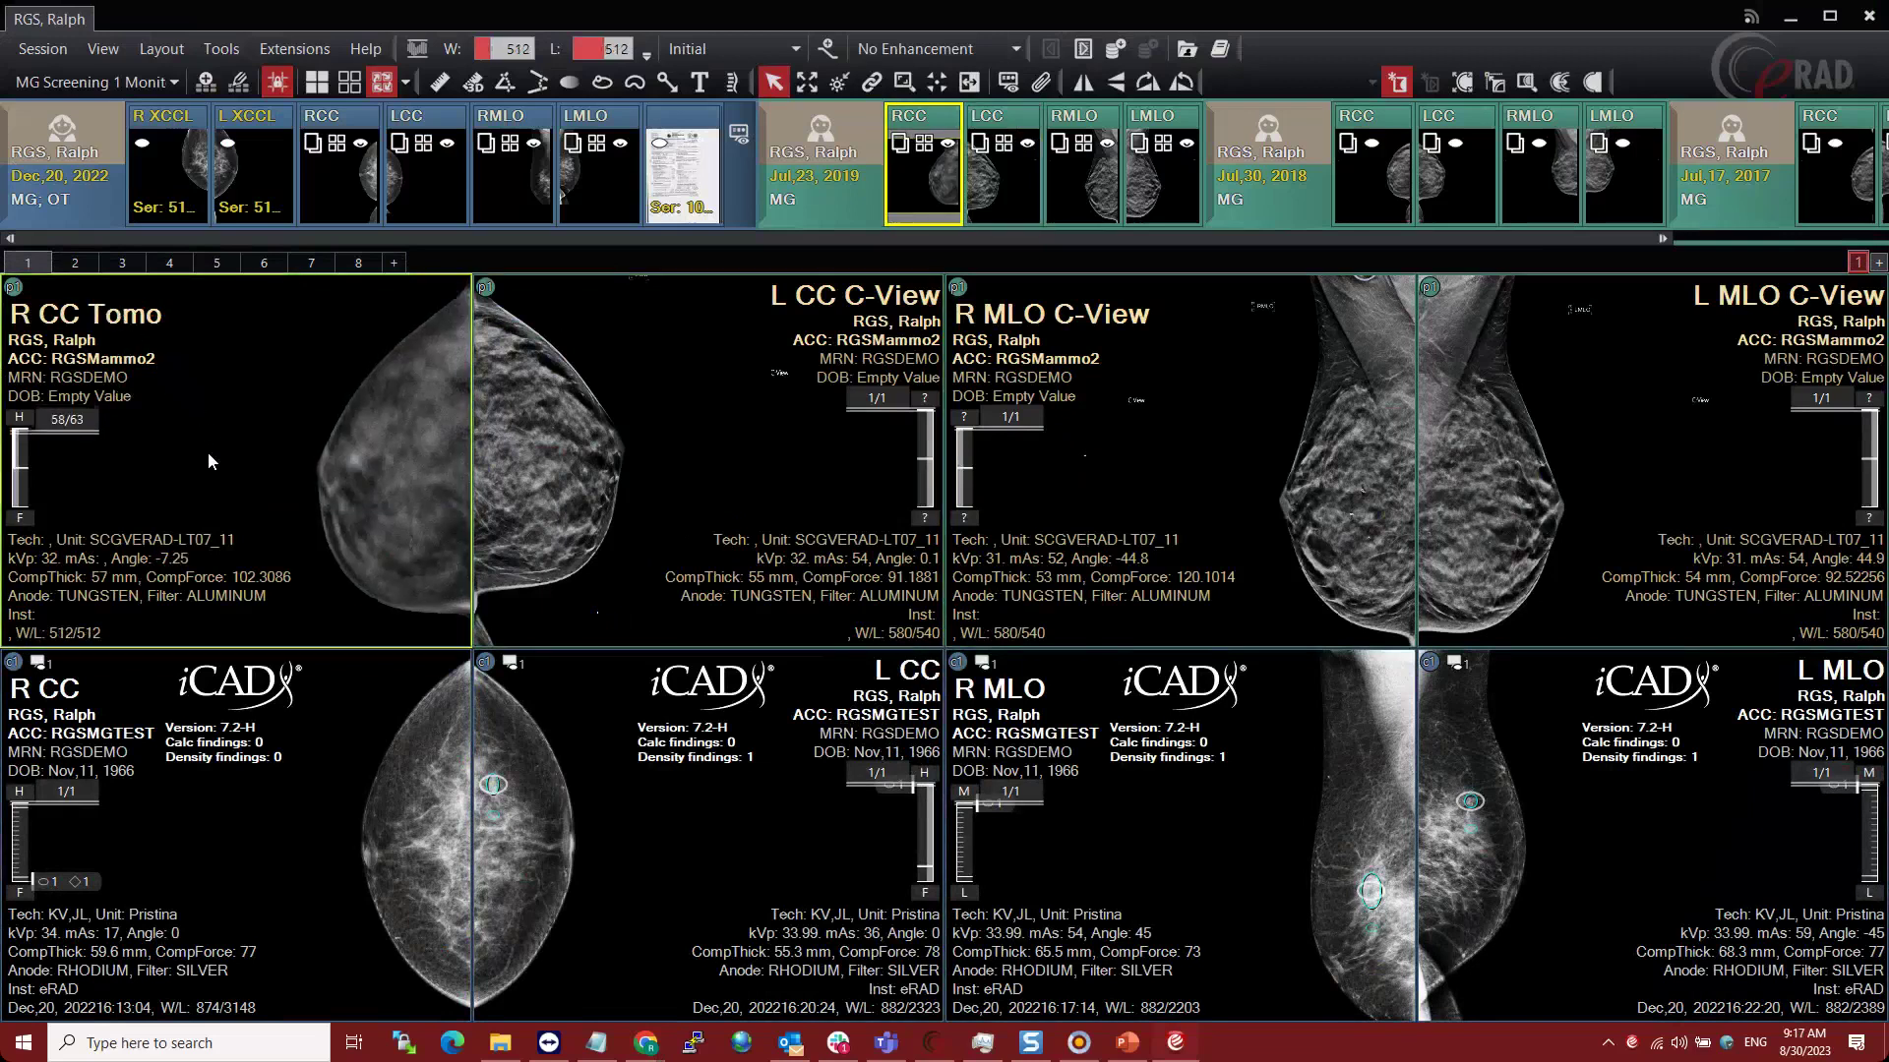
scroll(204, 415, up, 3)
scroll(215, 425, down, 3)
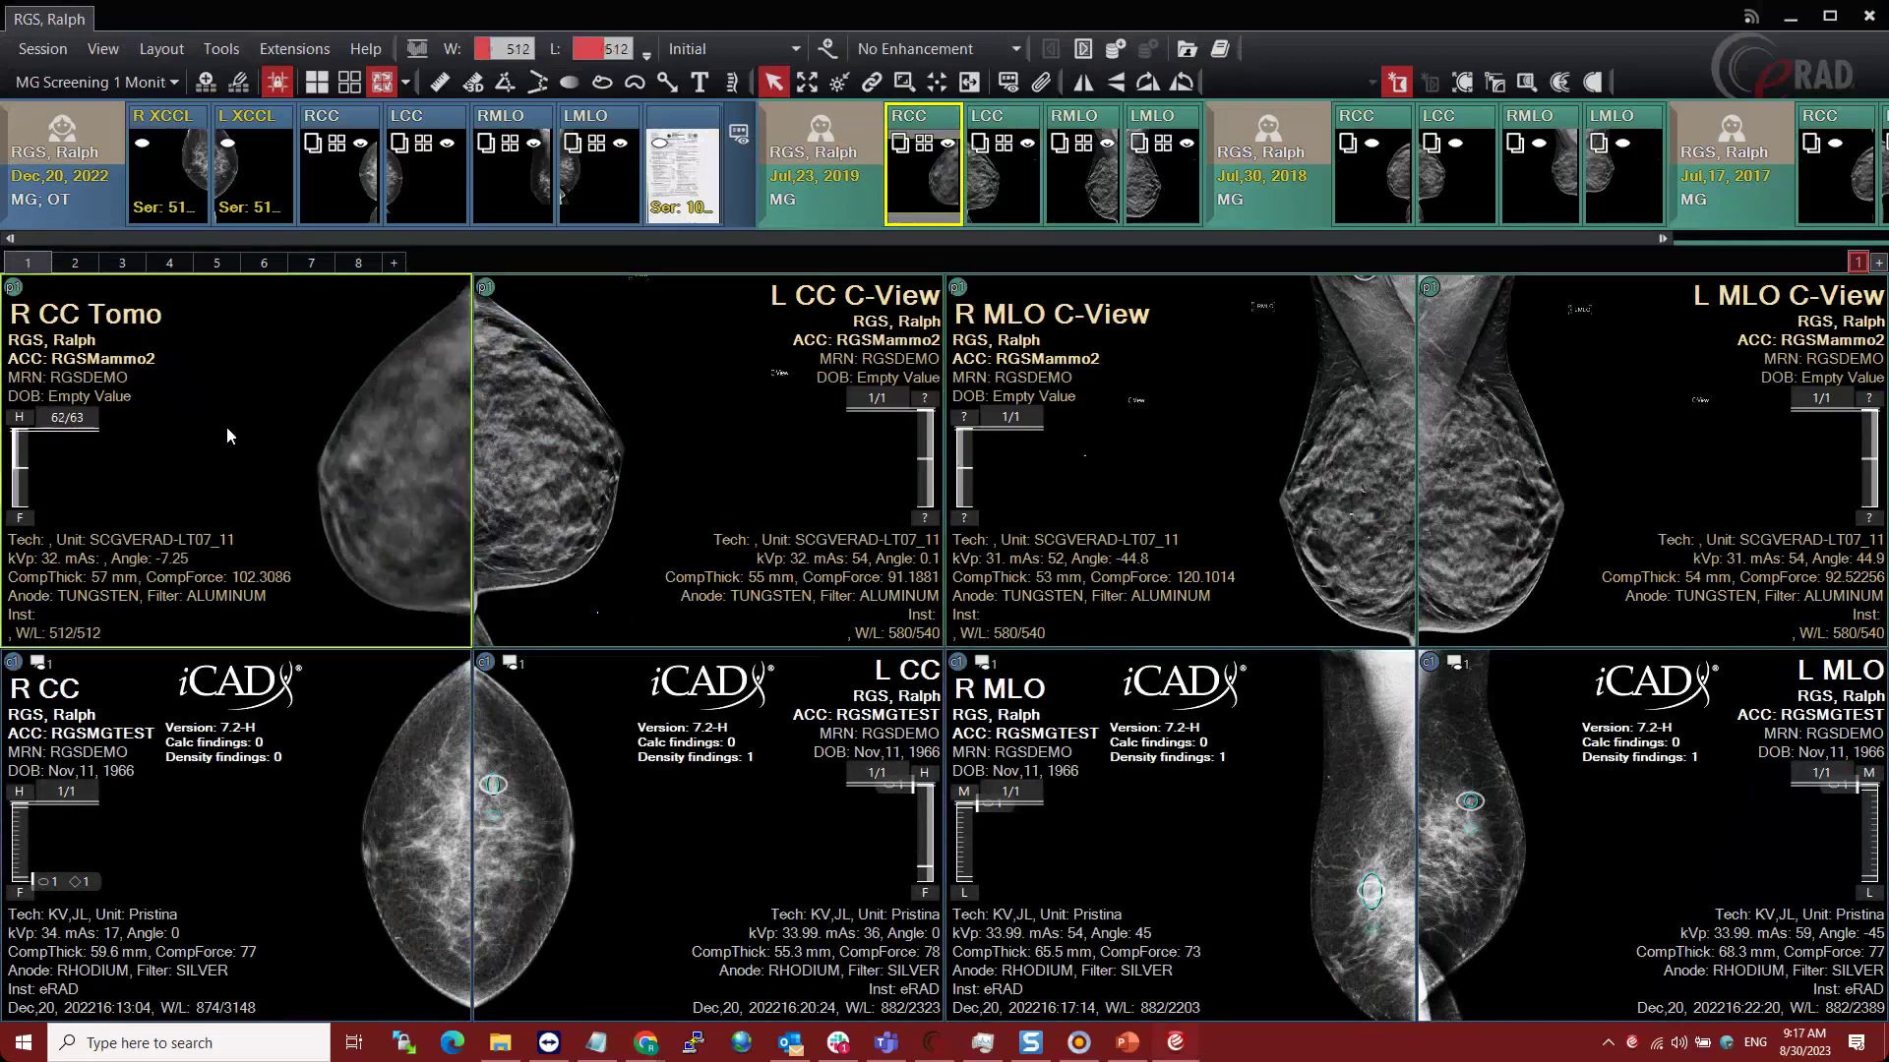
scroll(224, 429, up, 3)
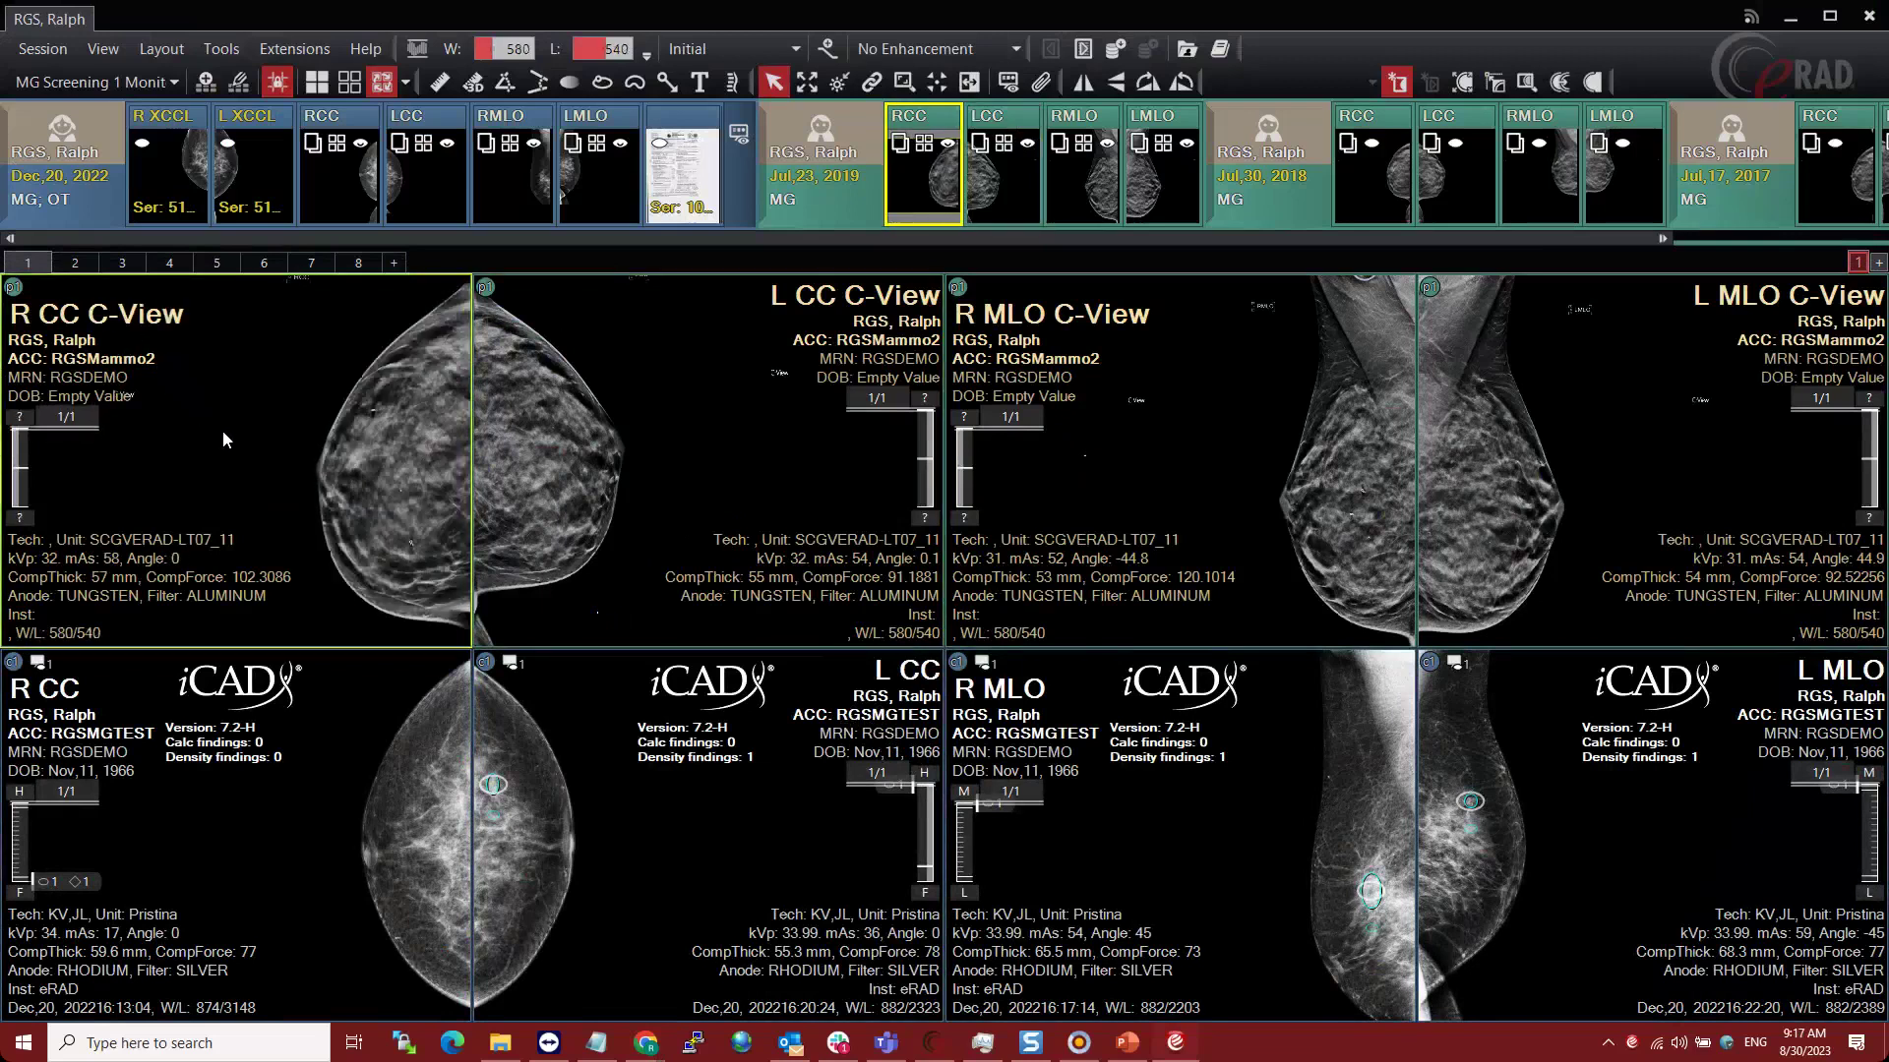
- Expand the current study's RCC and LCC thumbnail groups to examine the series they contain, then collapse them
click(328, 168)
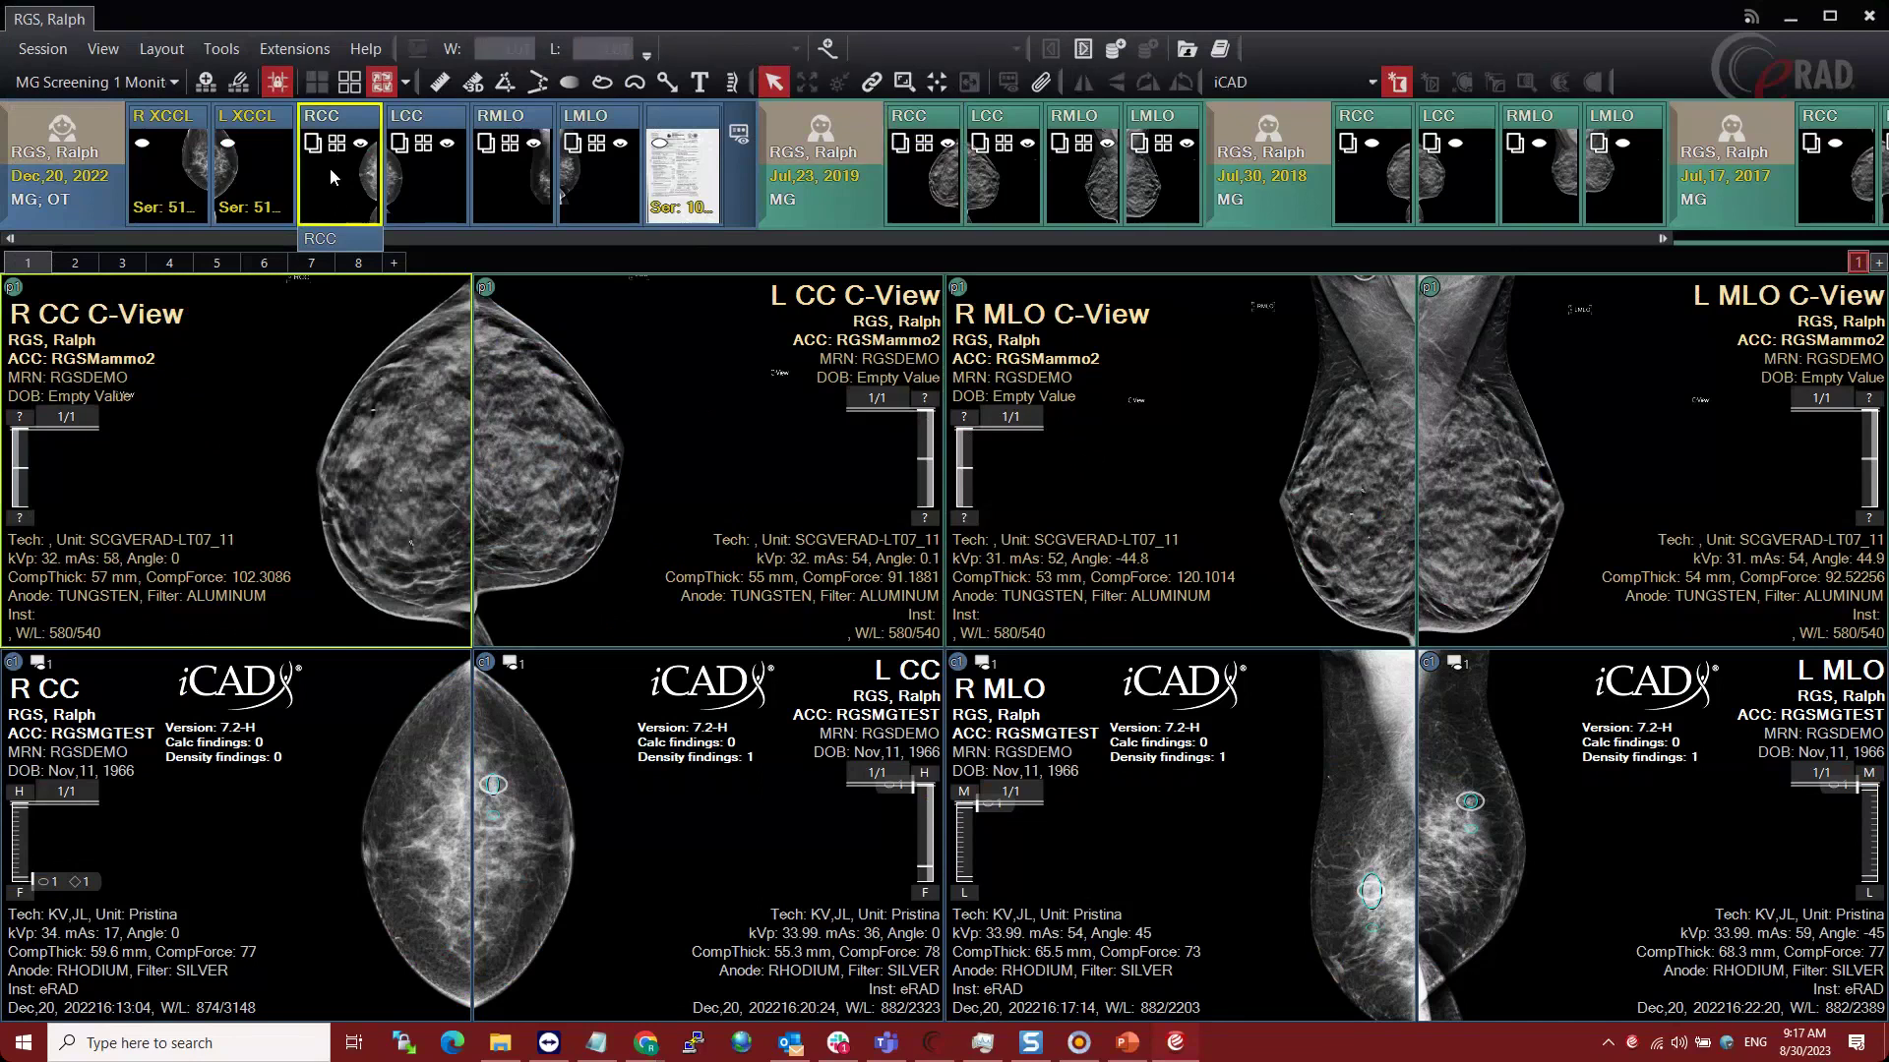
click(331, 177)
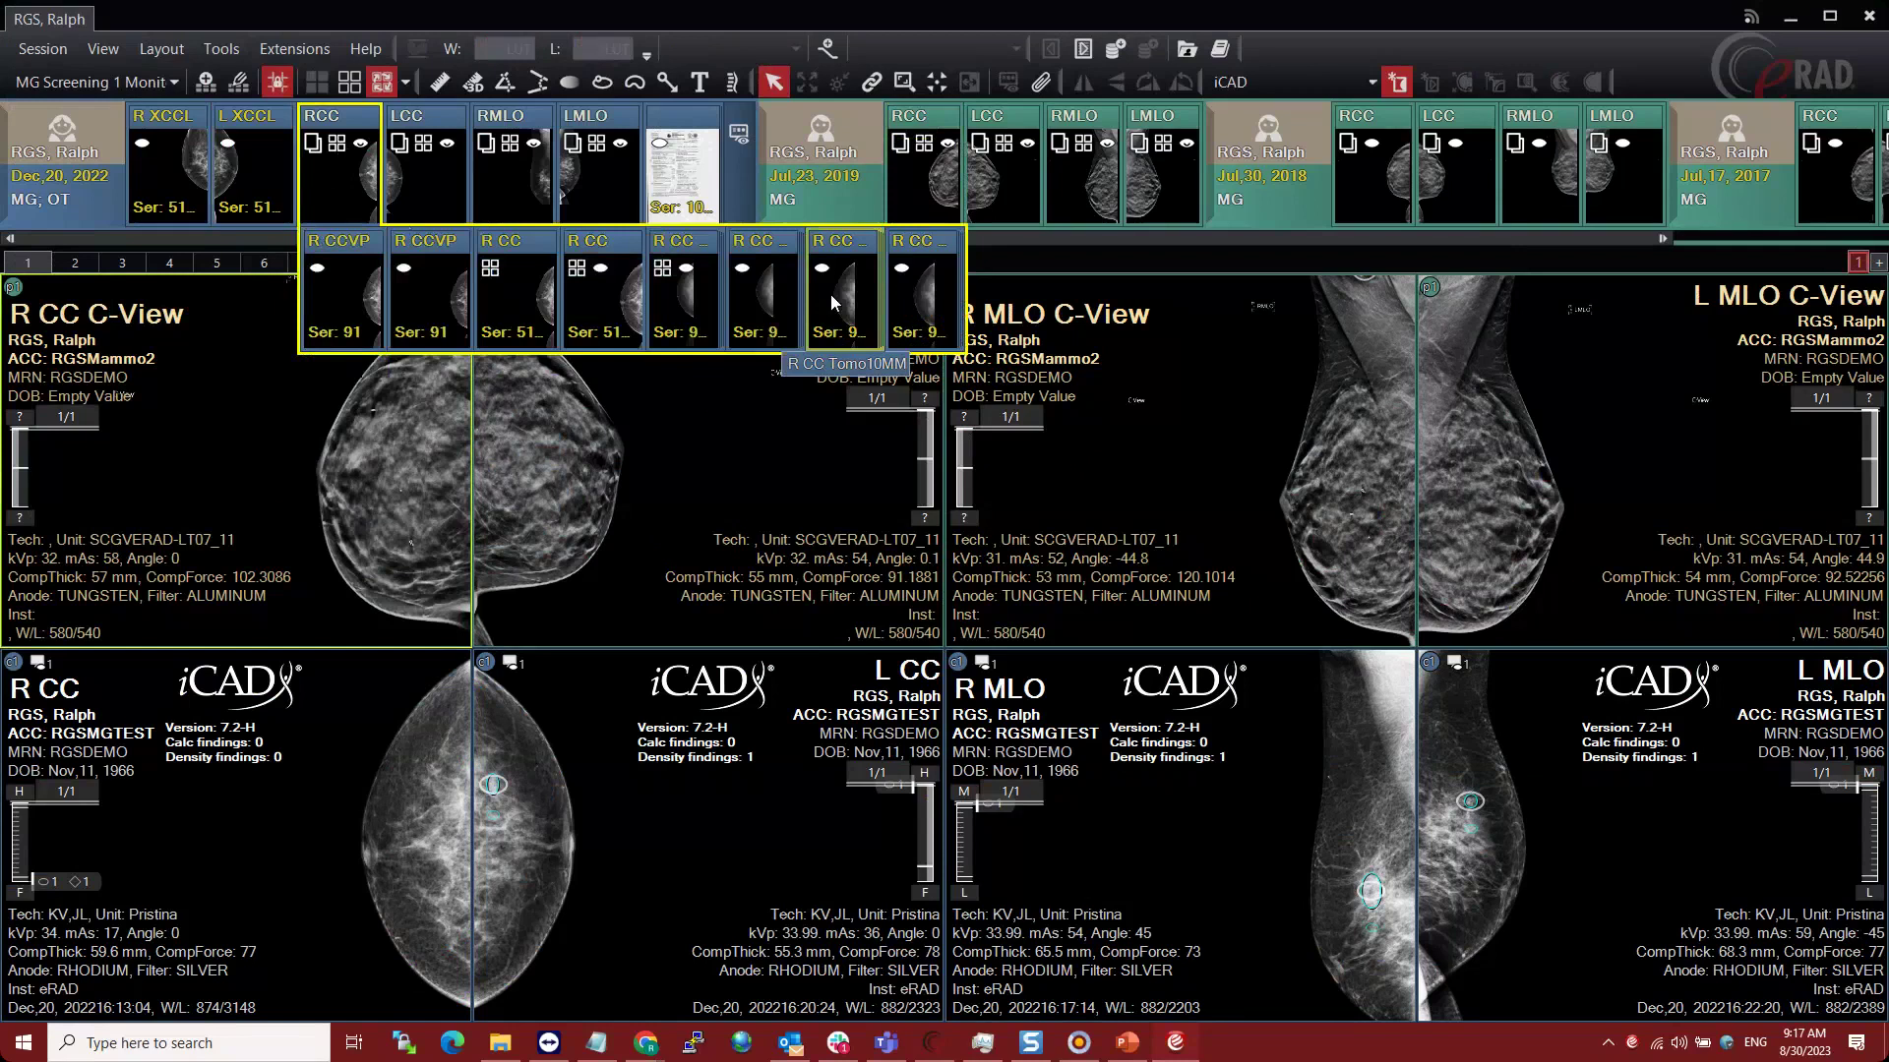
click(423, 169)
click(242, 392)
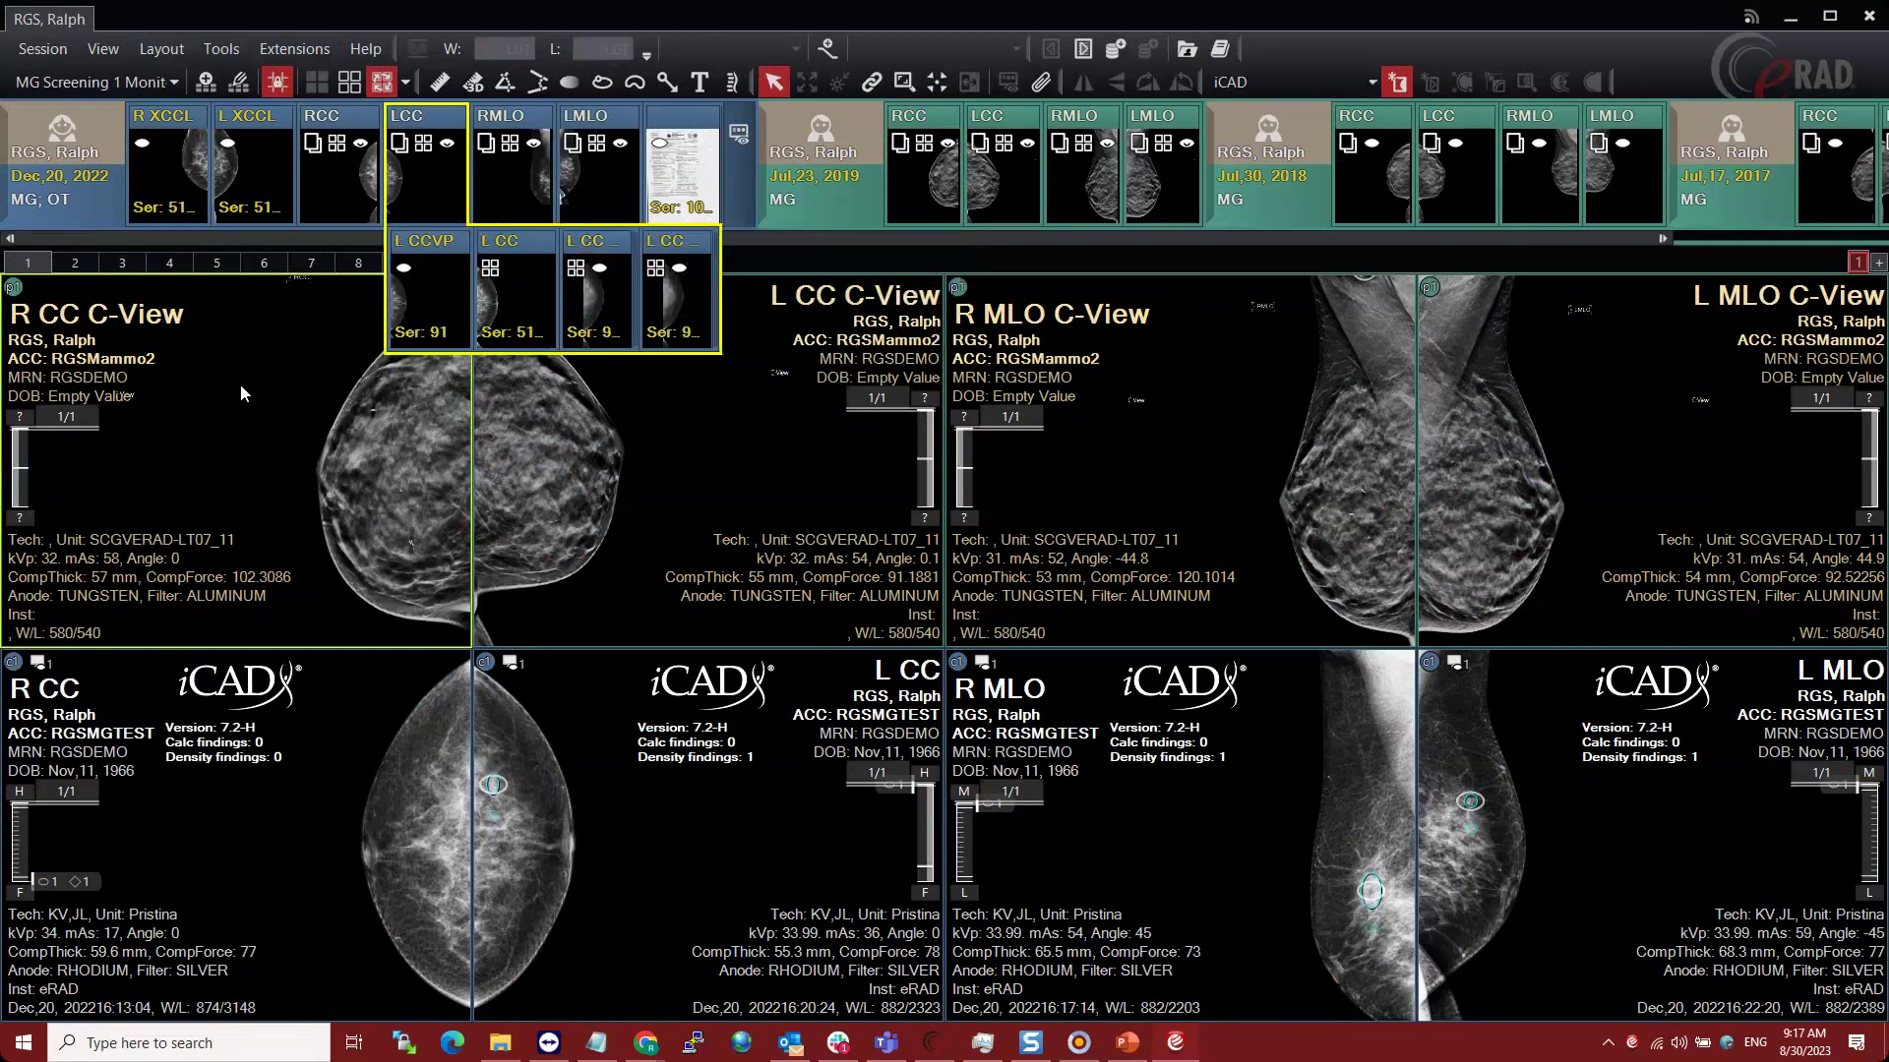
- Toggle the prior R CC cell on page 1 between its C-View and Tomo images, then select the prior L CC cell
scroll(257, 458, down, 2)
scroll(276, 470, down, 3)
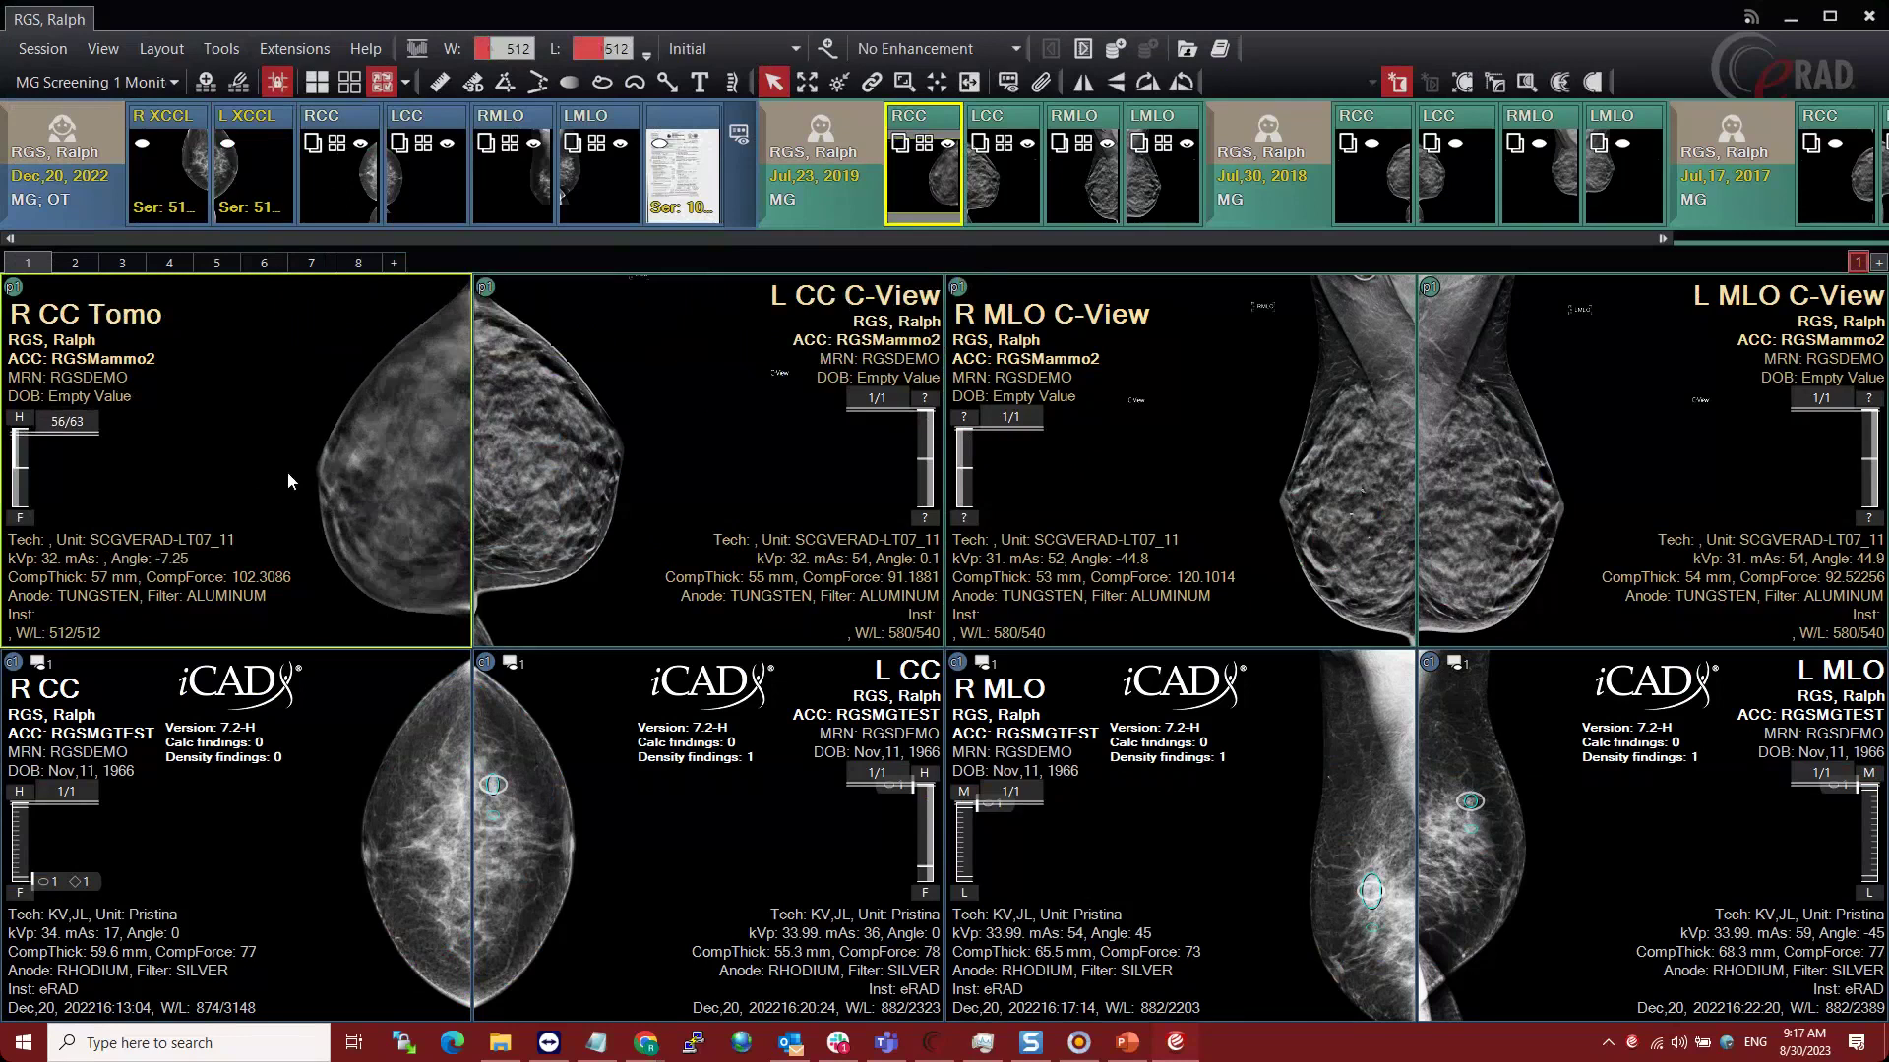
key(t)
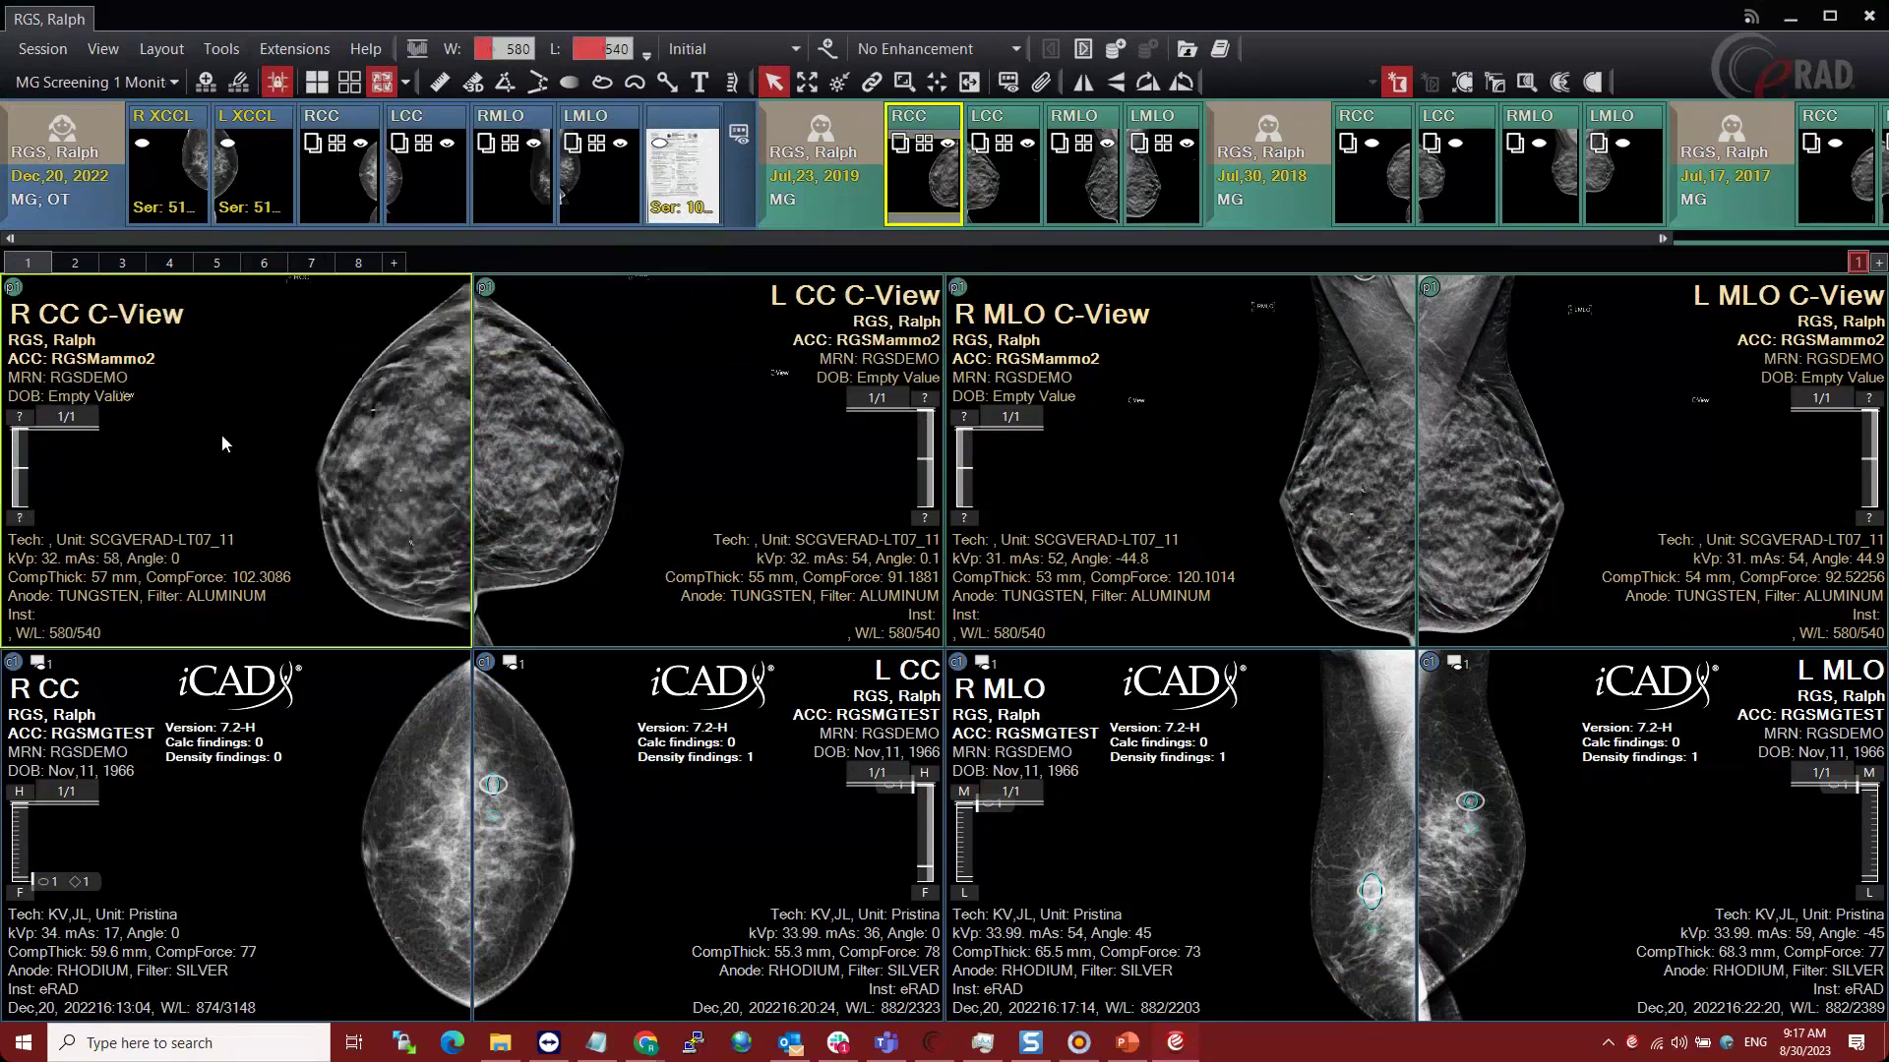
key(t)
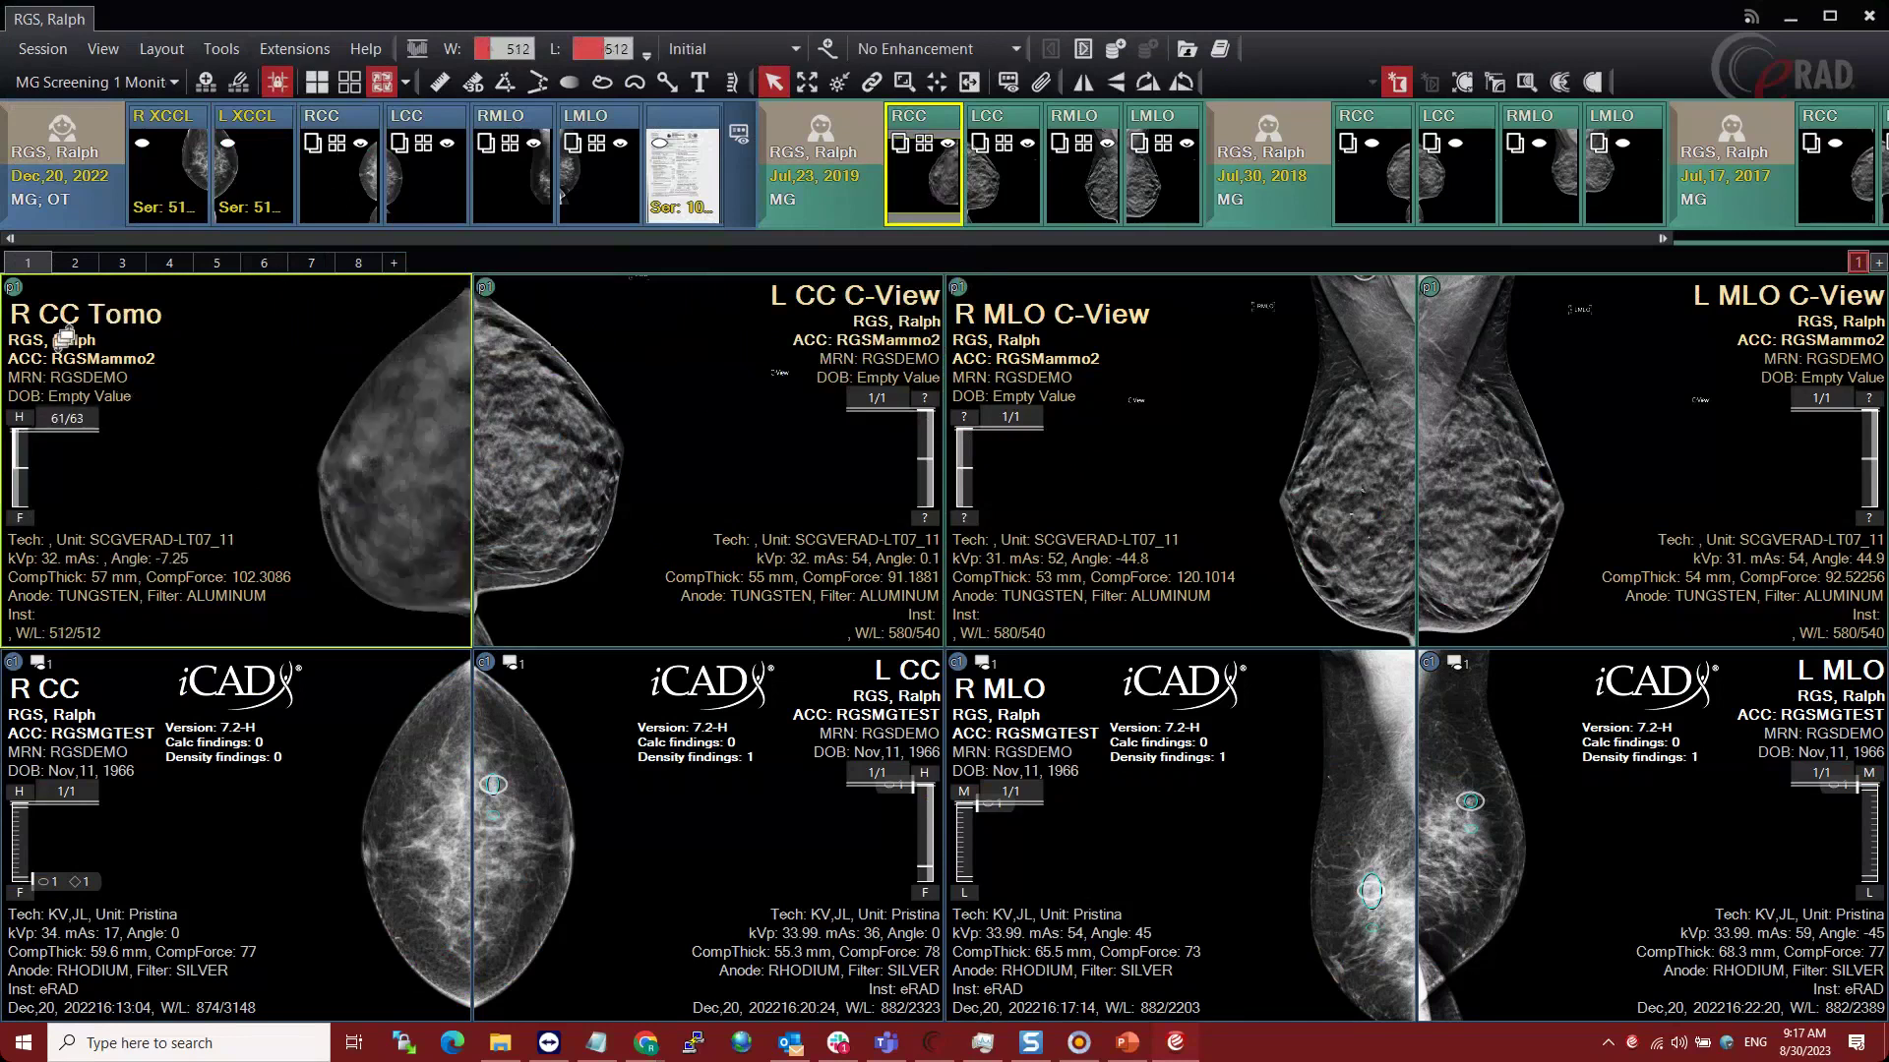
click(552, 421)
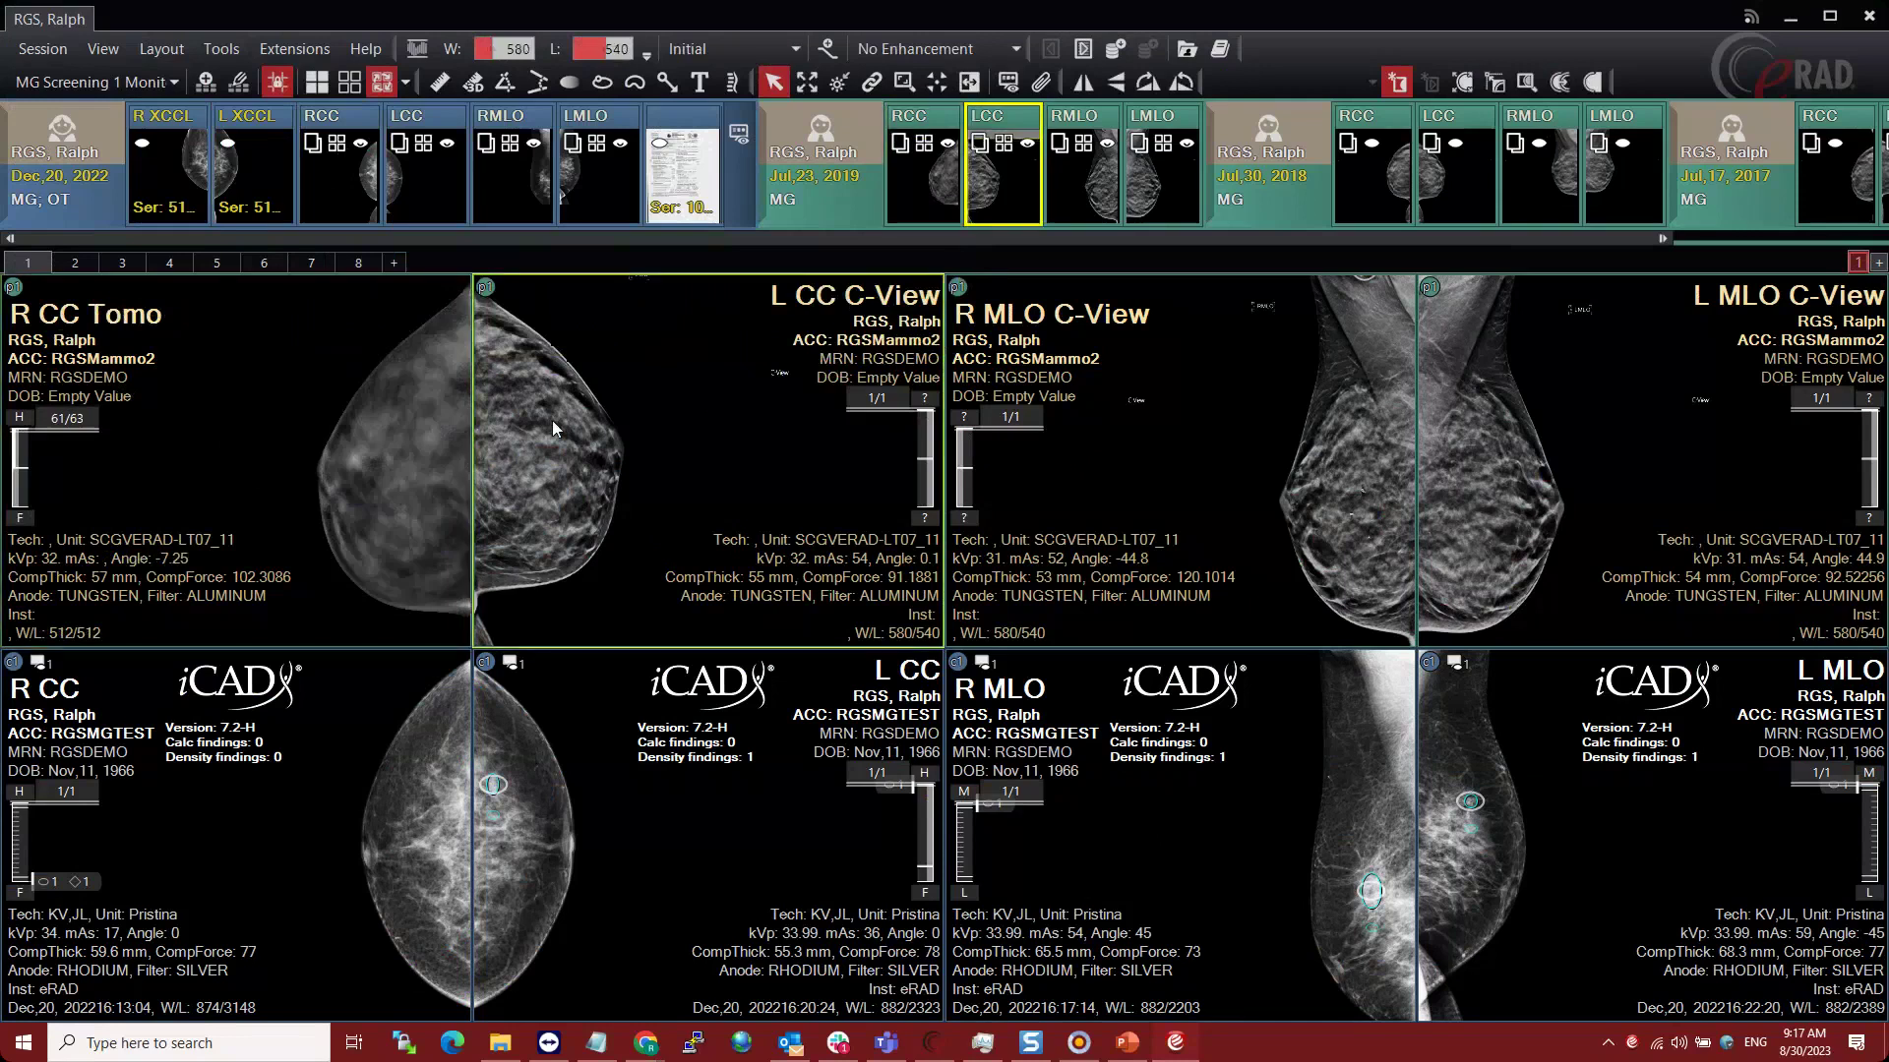
- Go to page 4, scroll the prior R CC cell into its Tomo images, and switch to Prior 2 and back
key(3)
key(4)
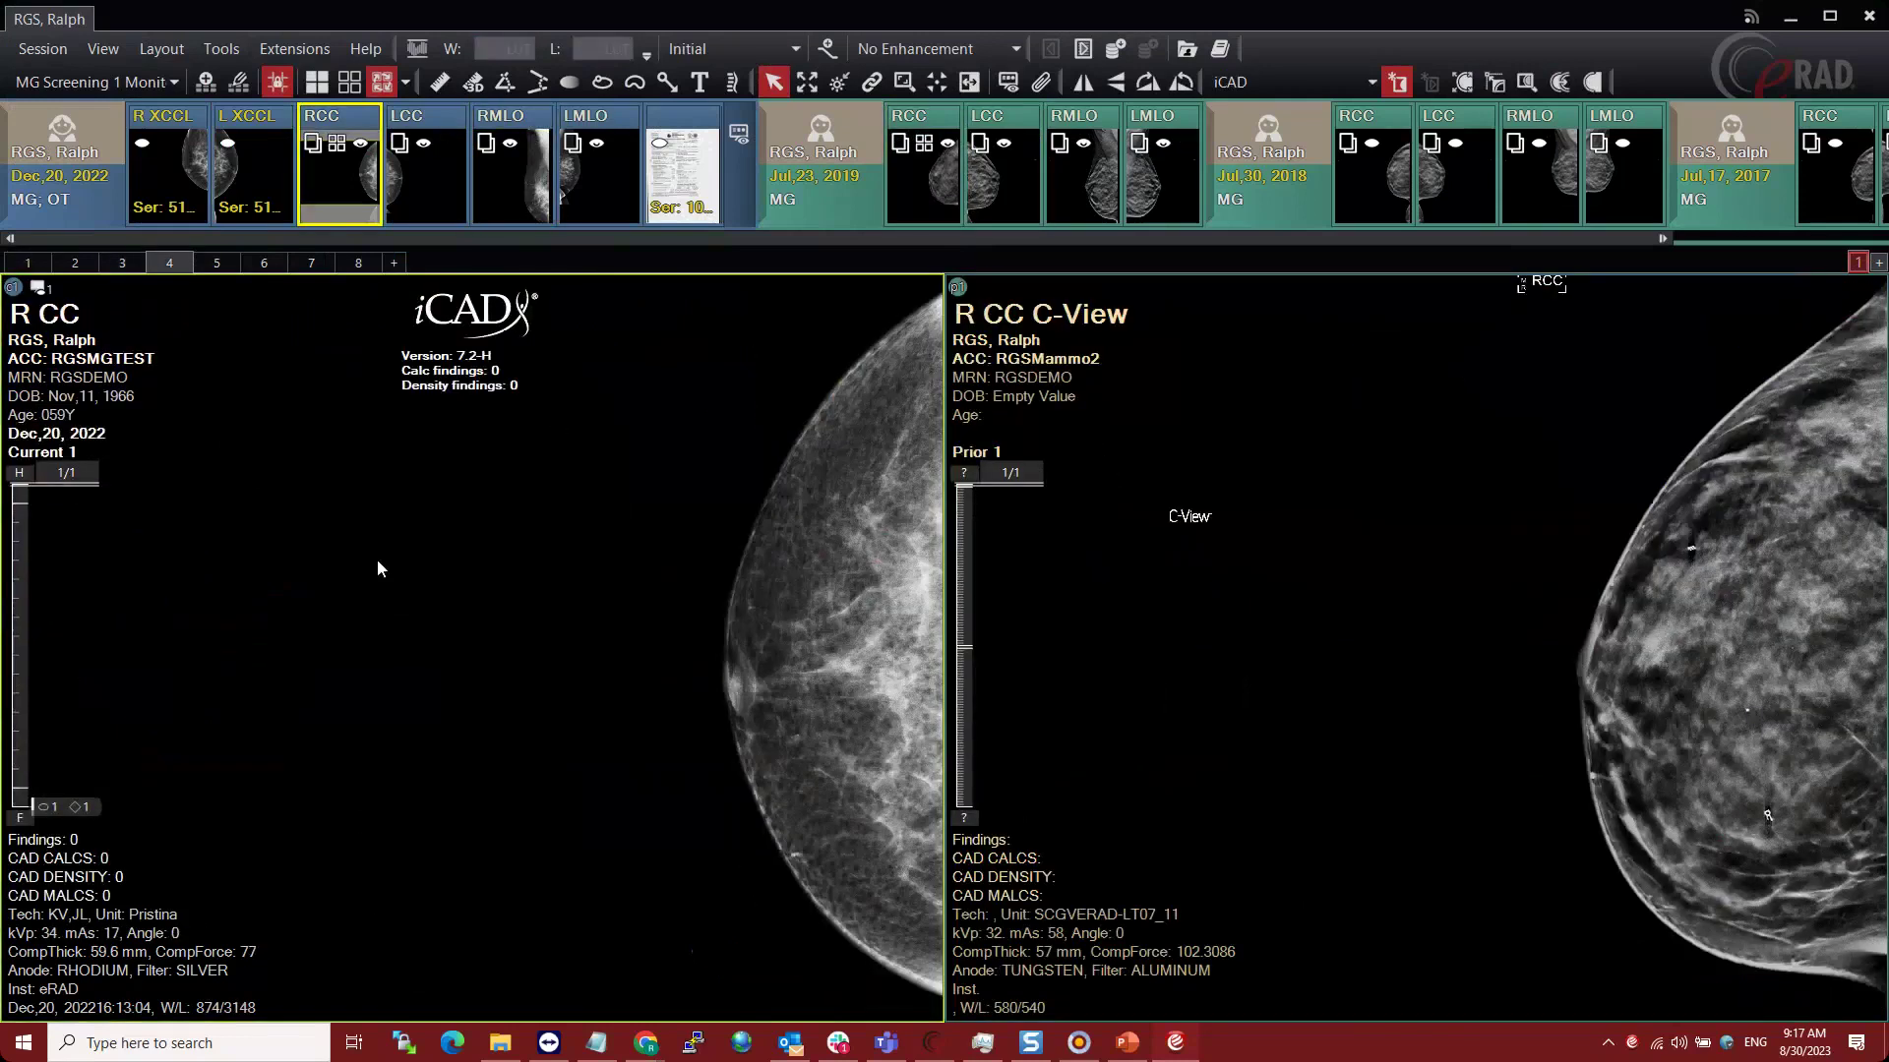
click(1085, 585)
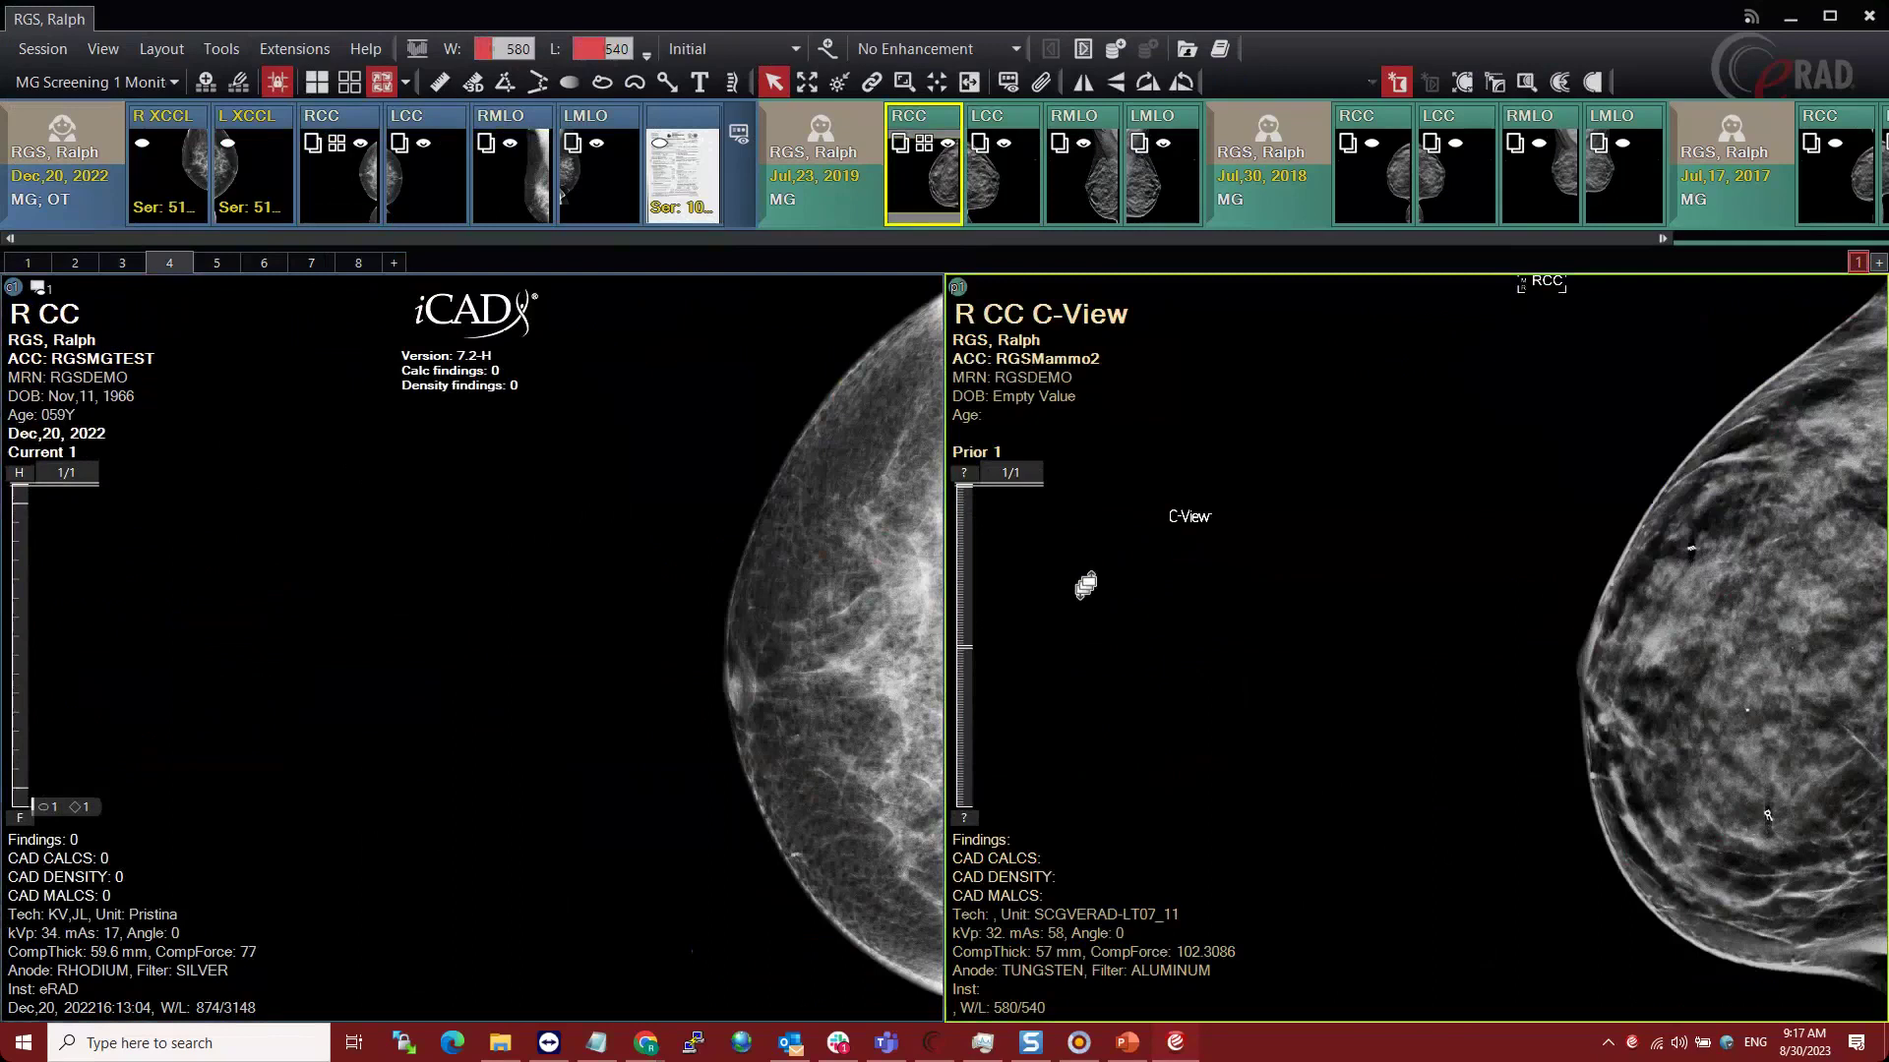
scroll(1072, 588, down, 3)
drag(1068, 590, 983, 590)
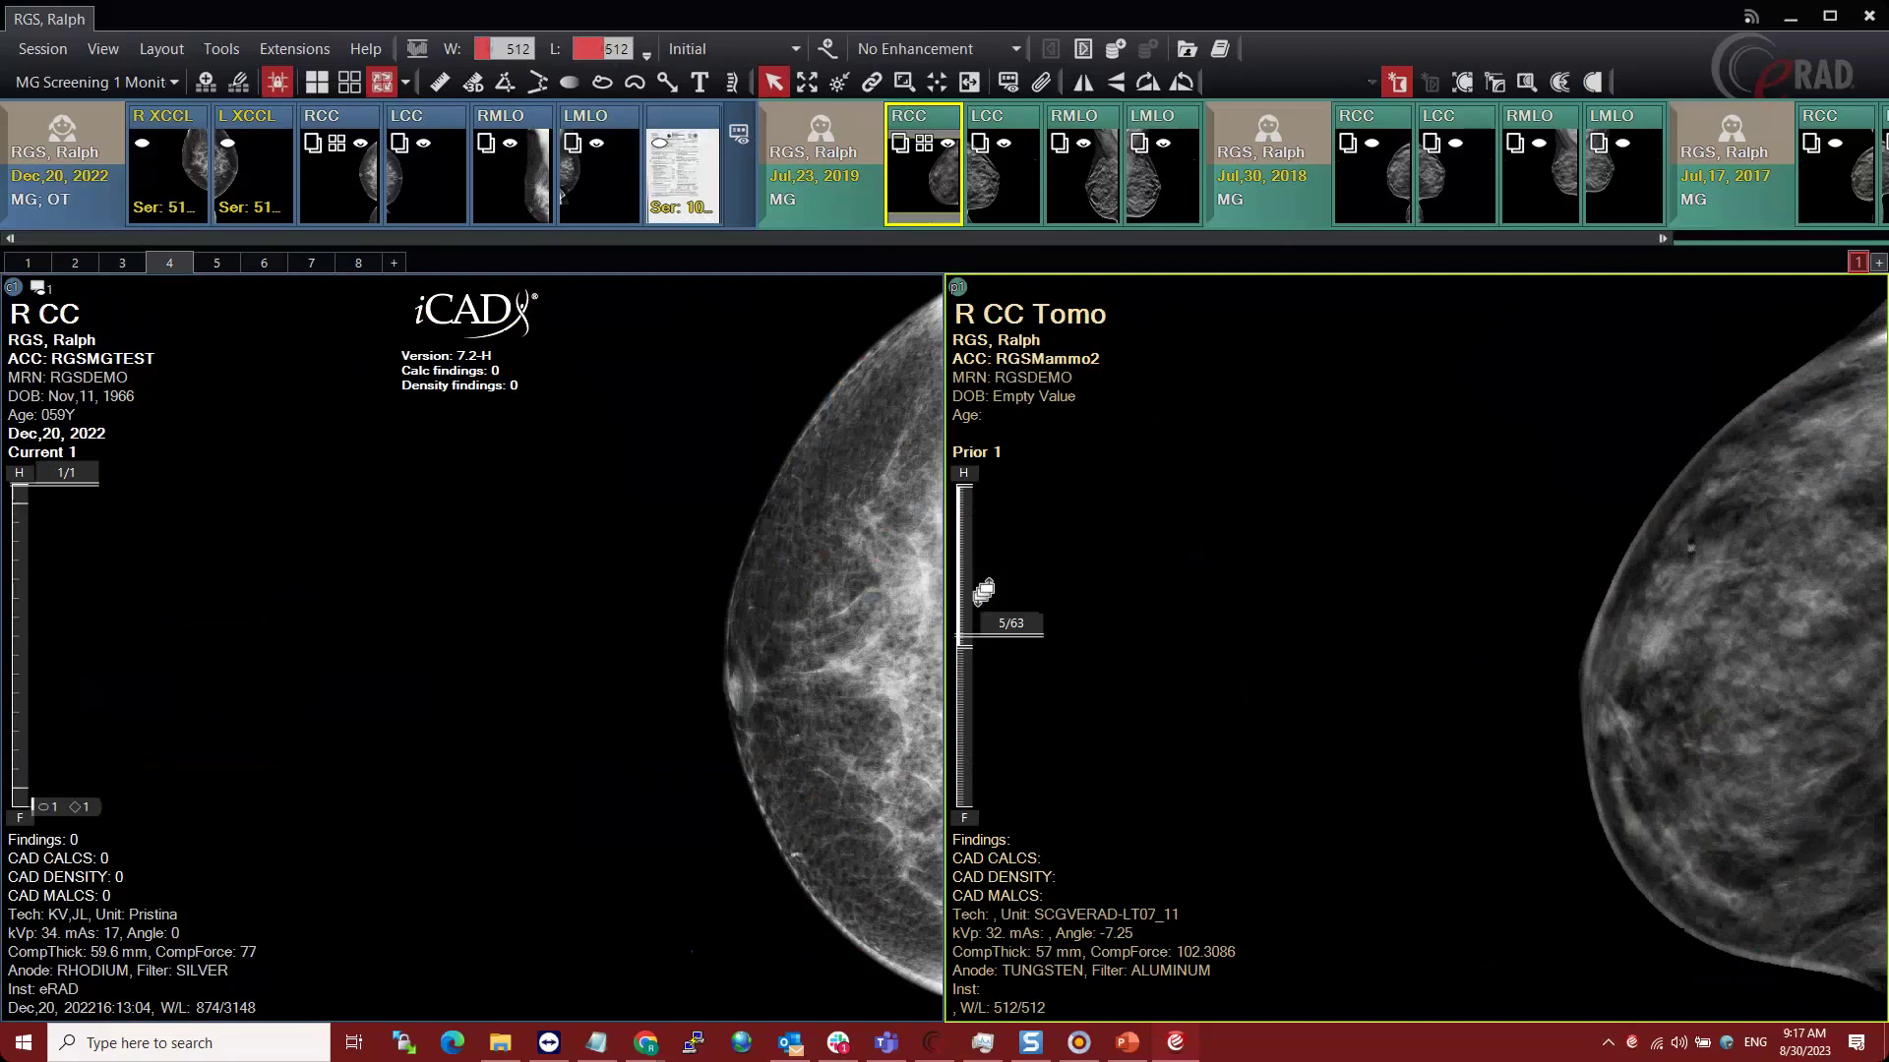
key(Page_Down)
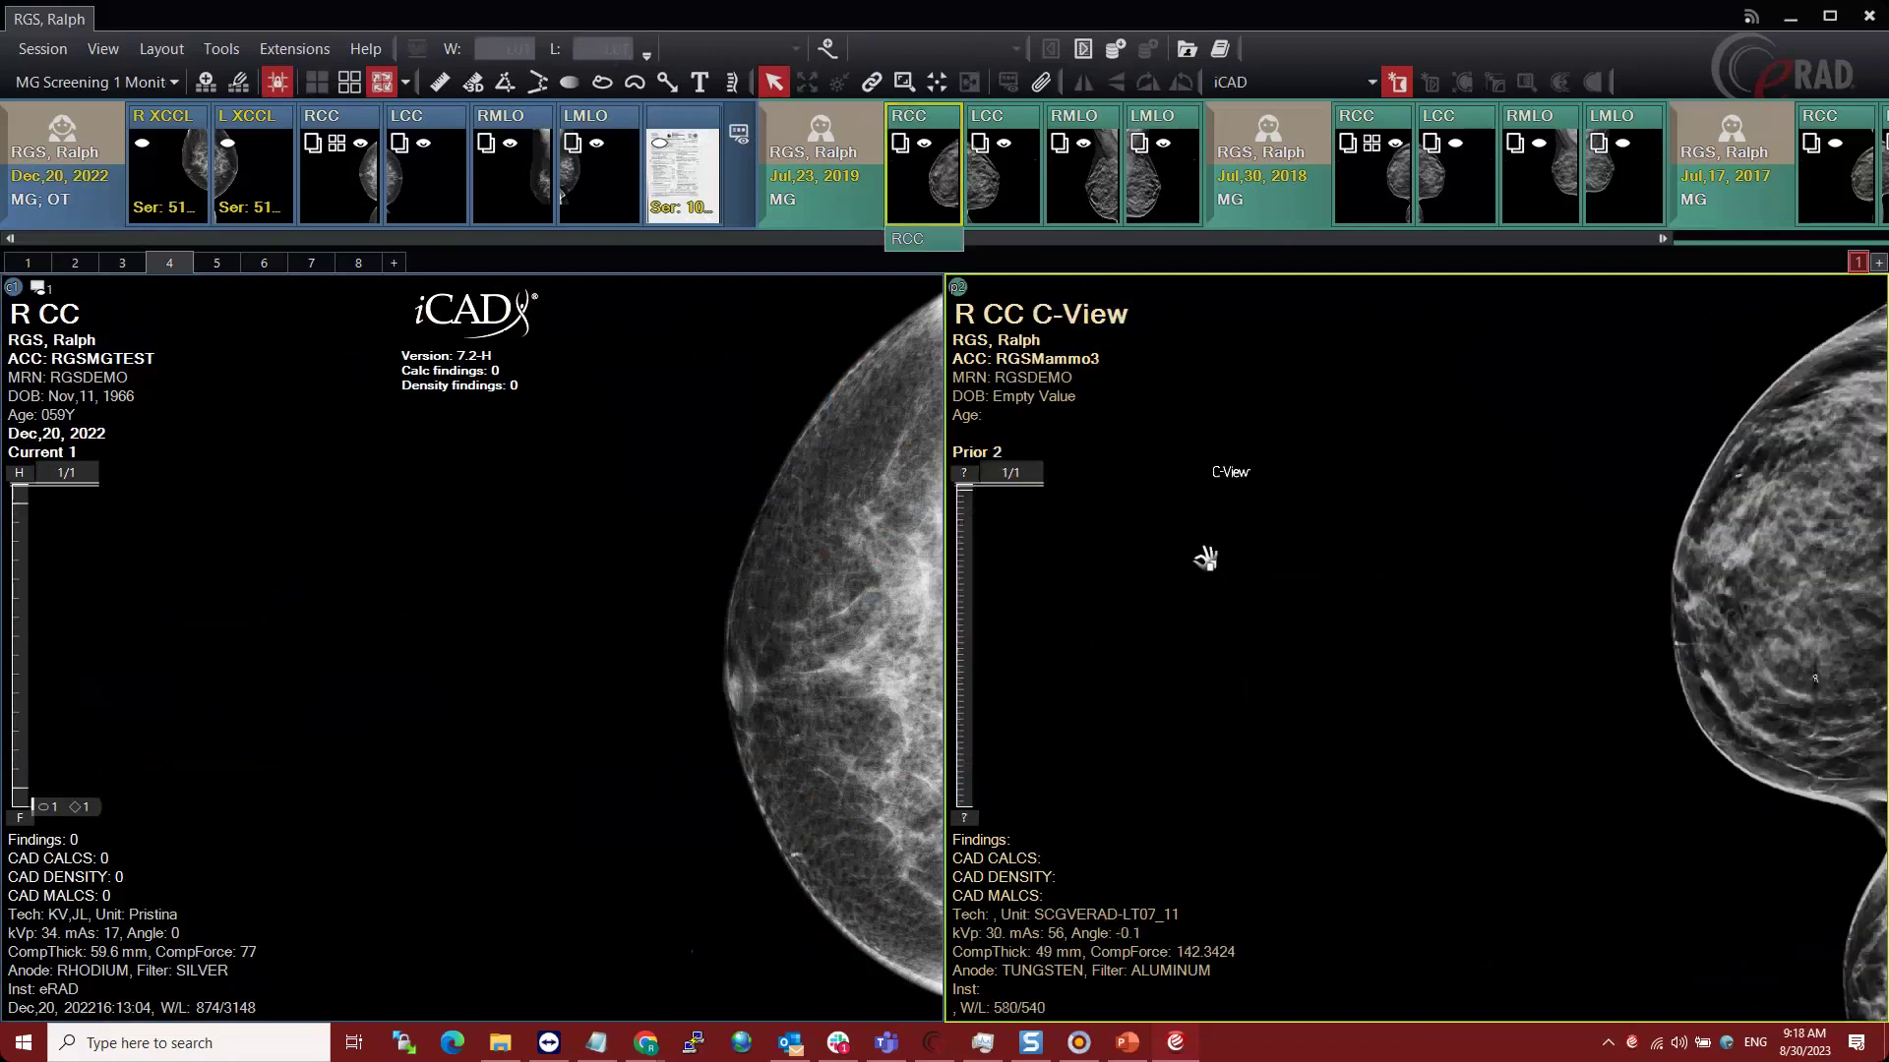
key(Page_Up)
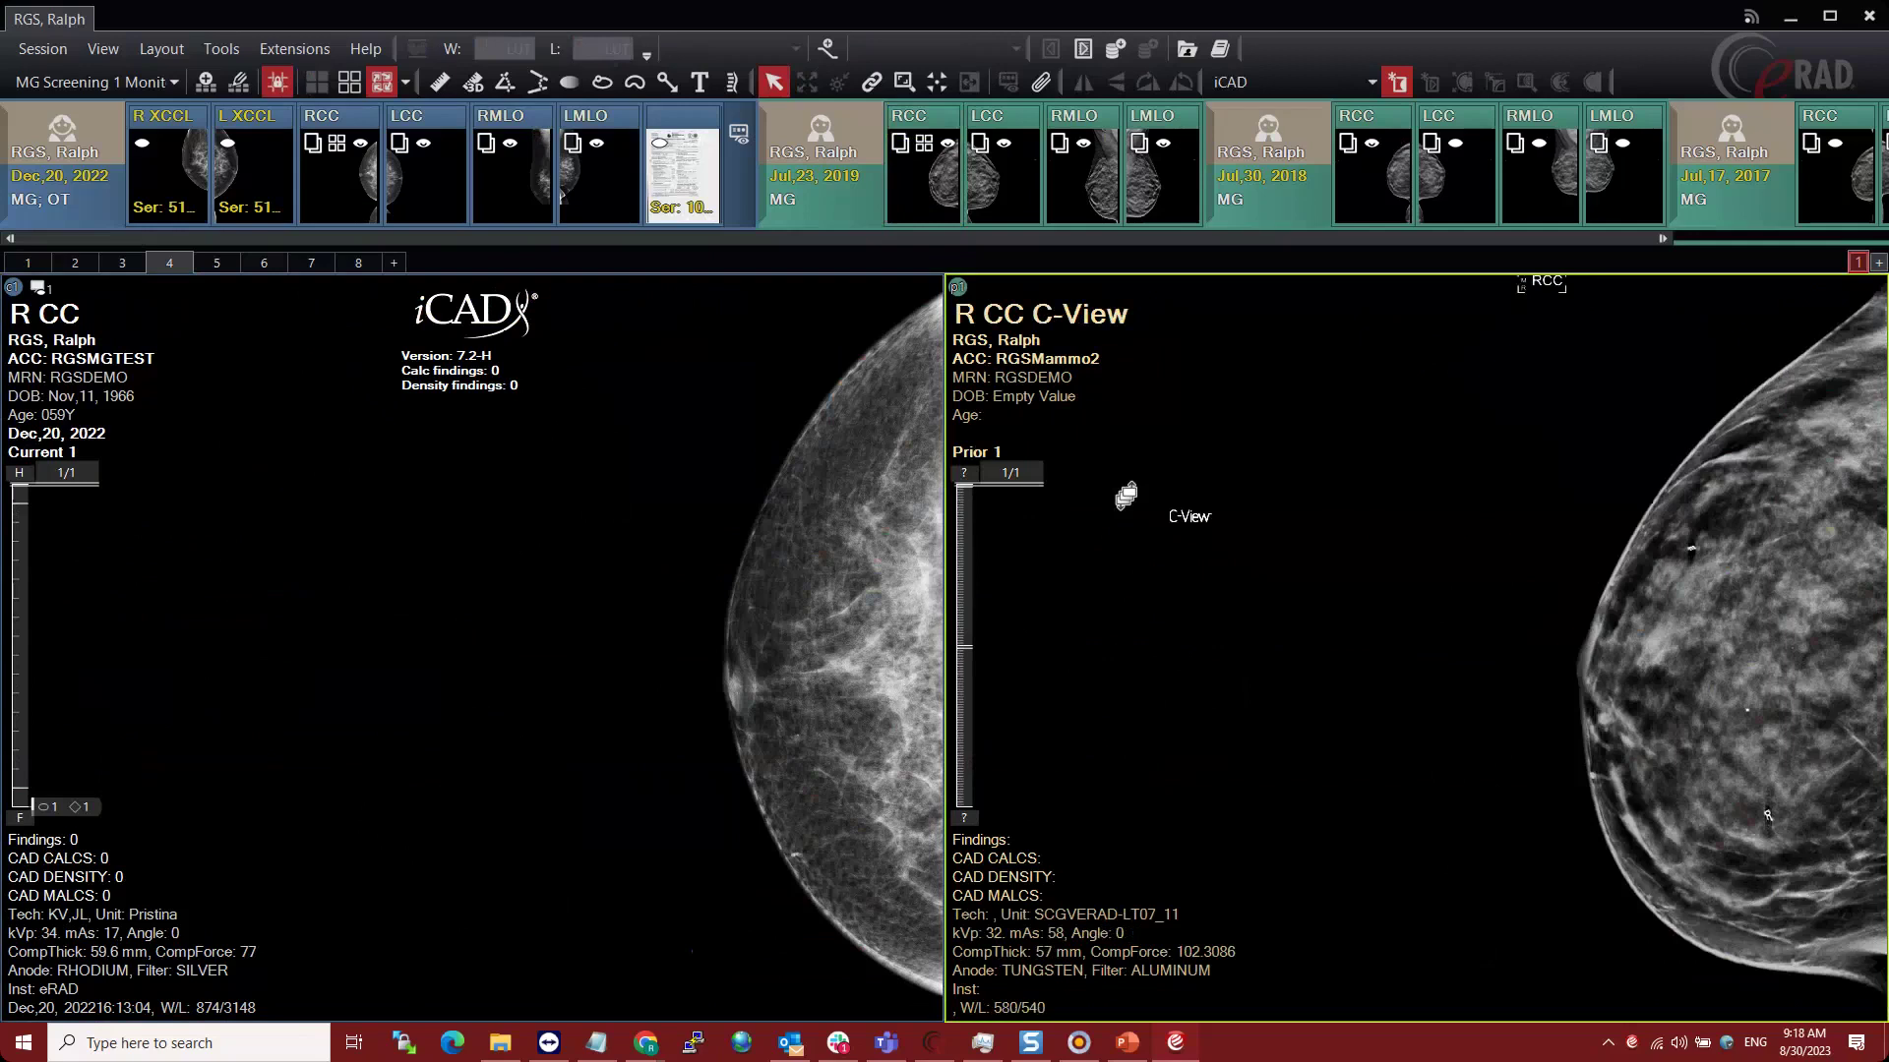
- Apply the Series stack prior option to the prior R CC cell on page 4
click(1171, 664)
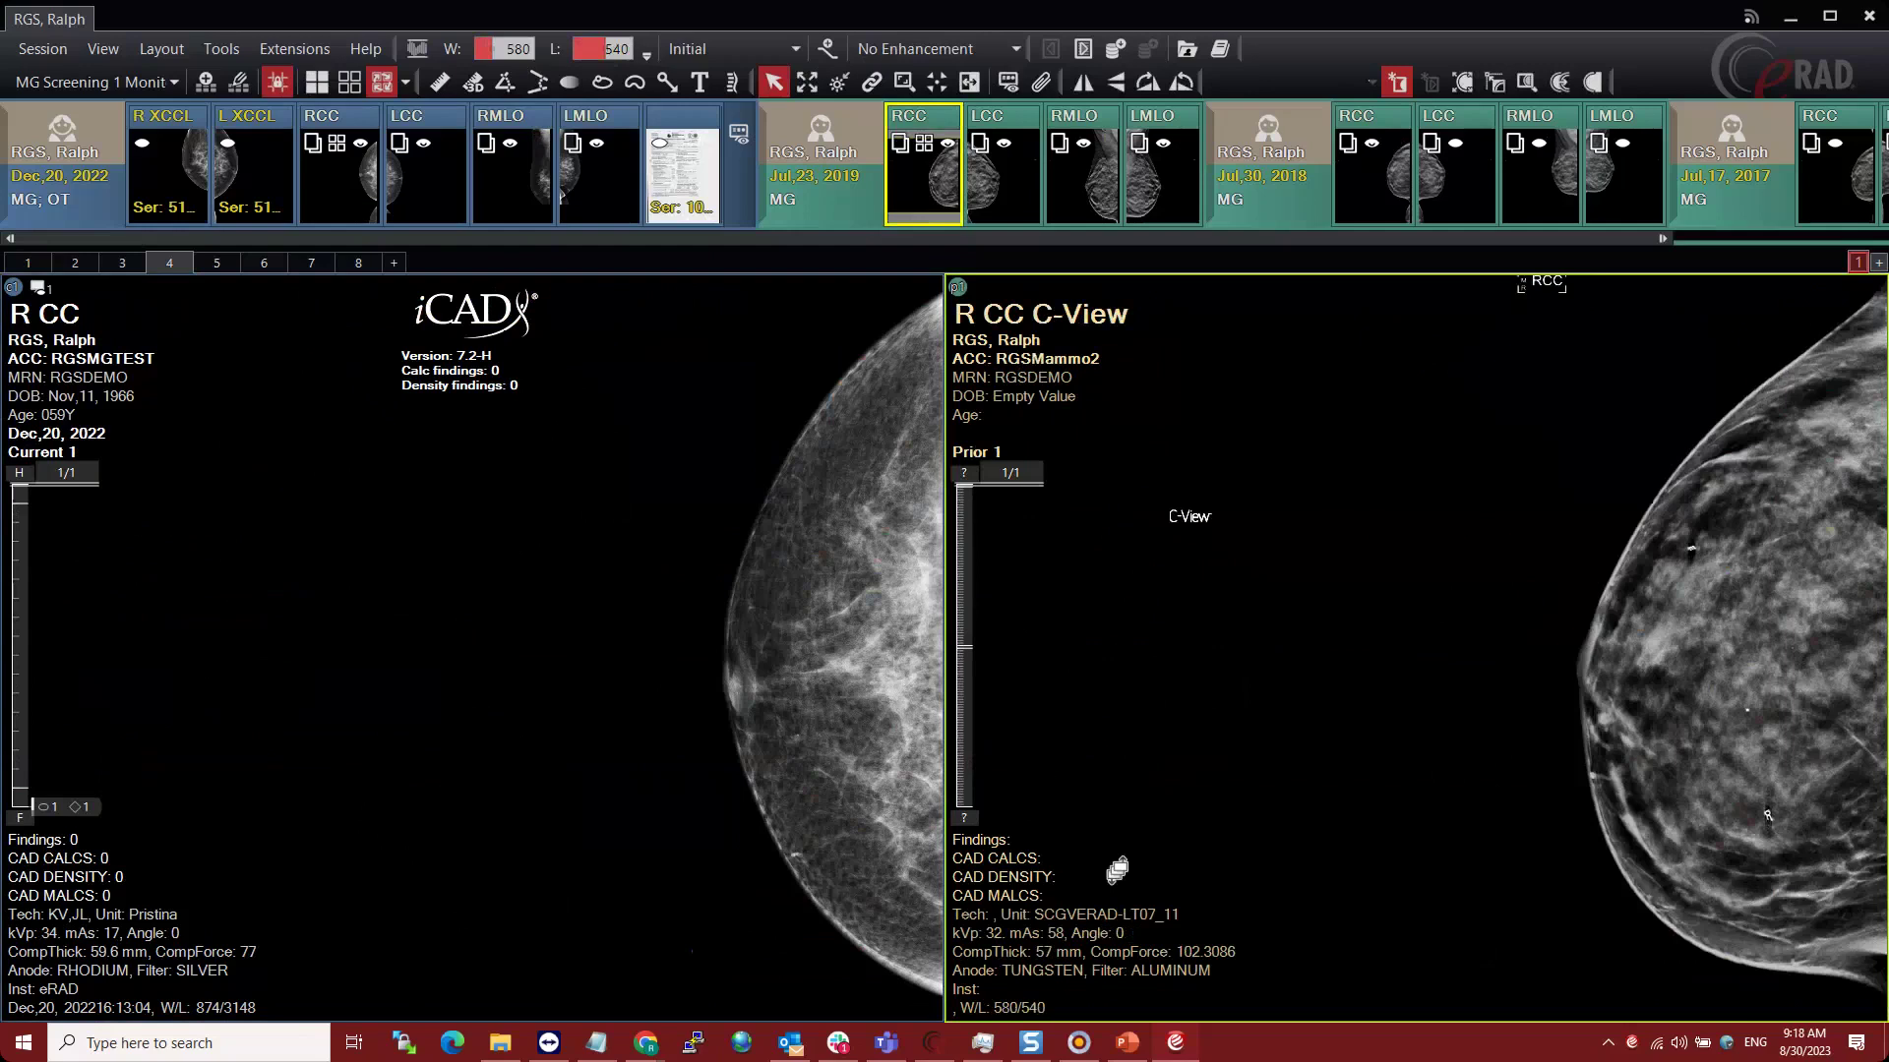
click(185, 45)
mouse_move(246, 81)
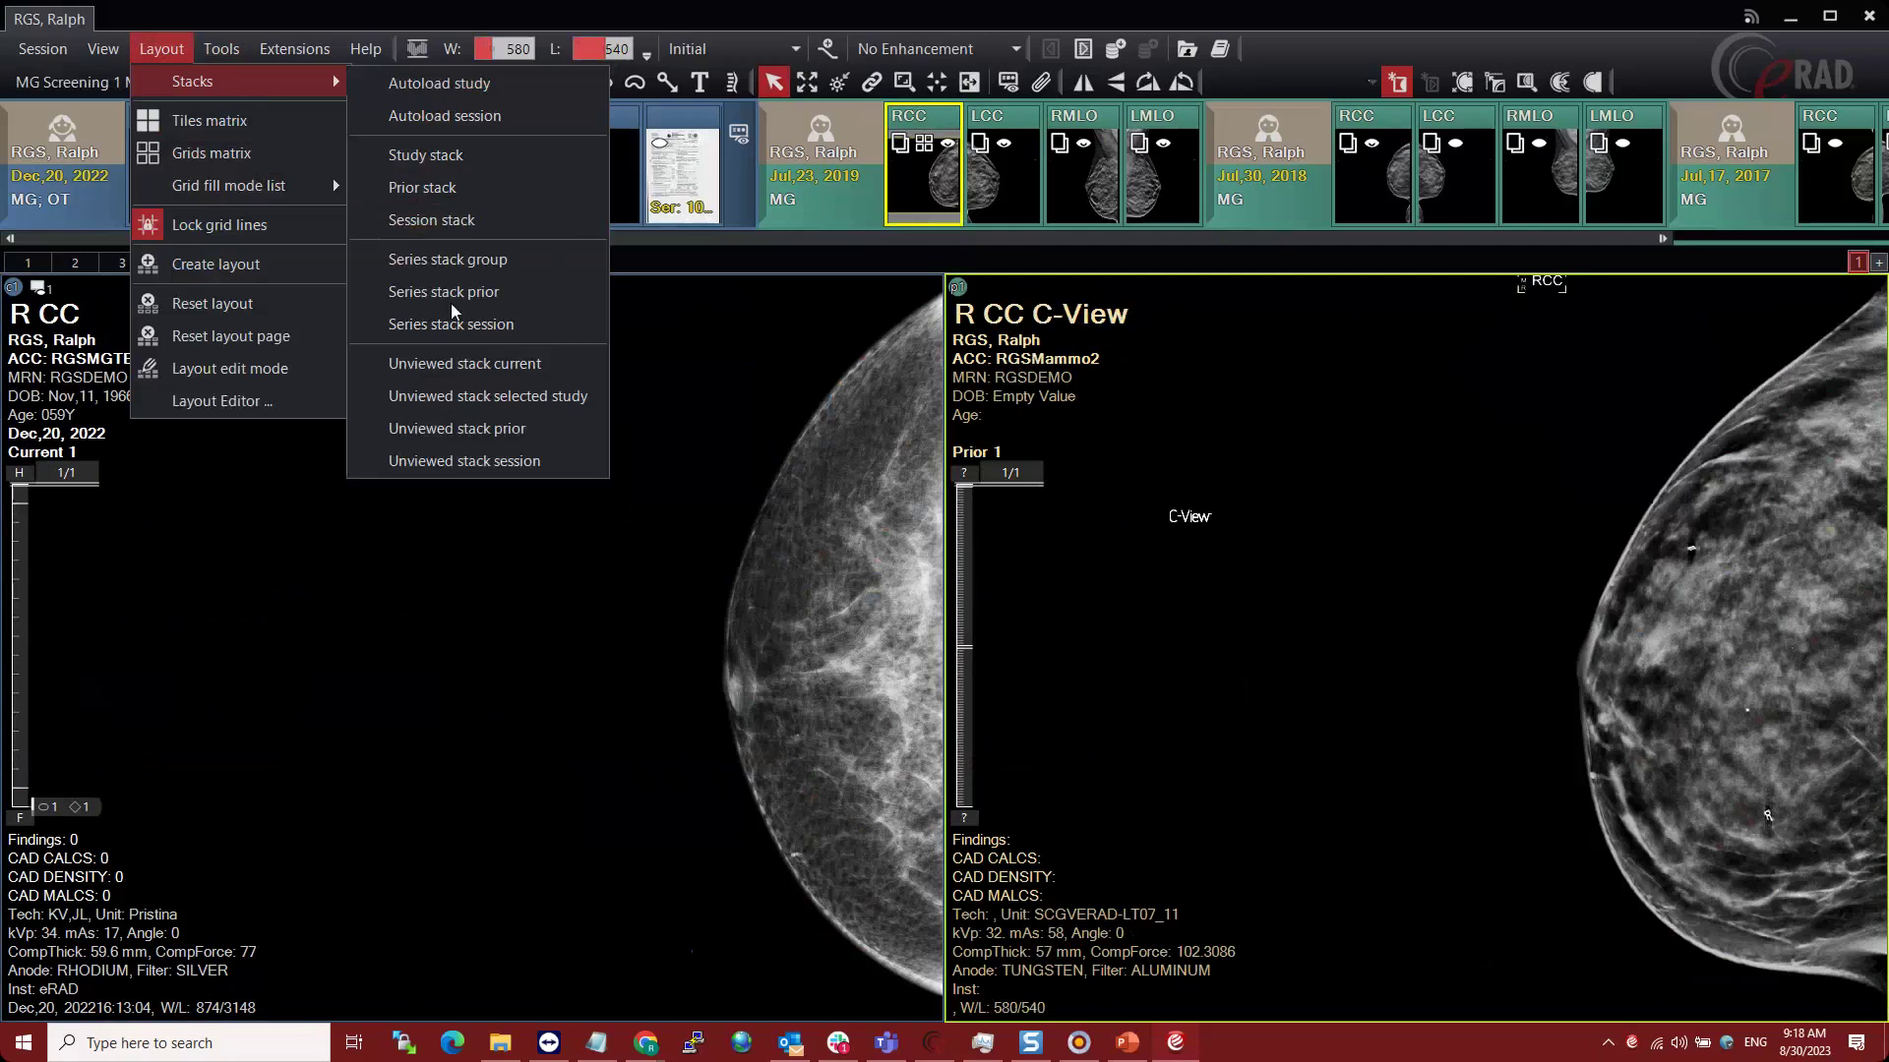
click(523, 291)
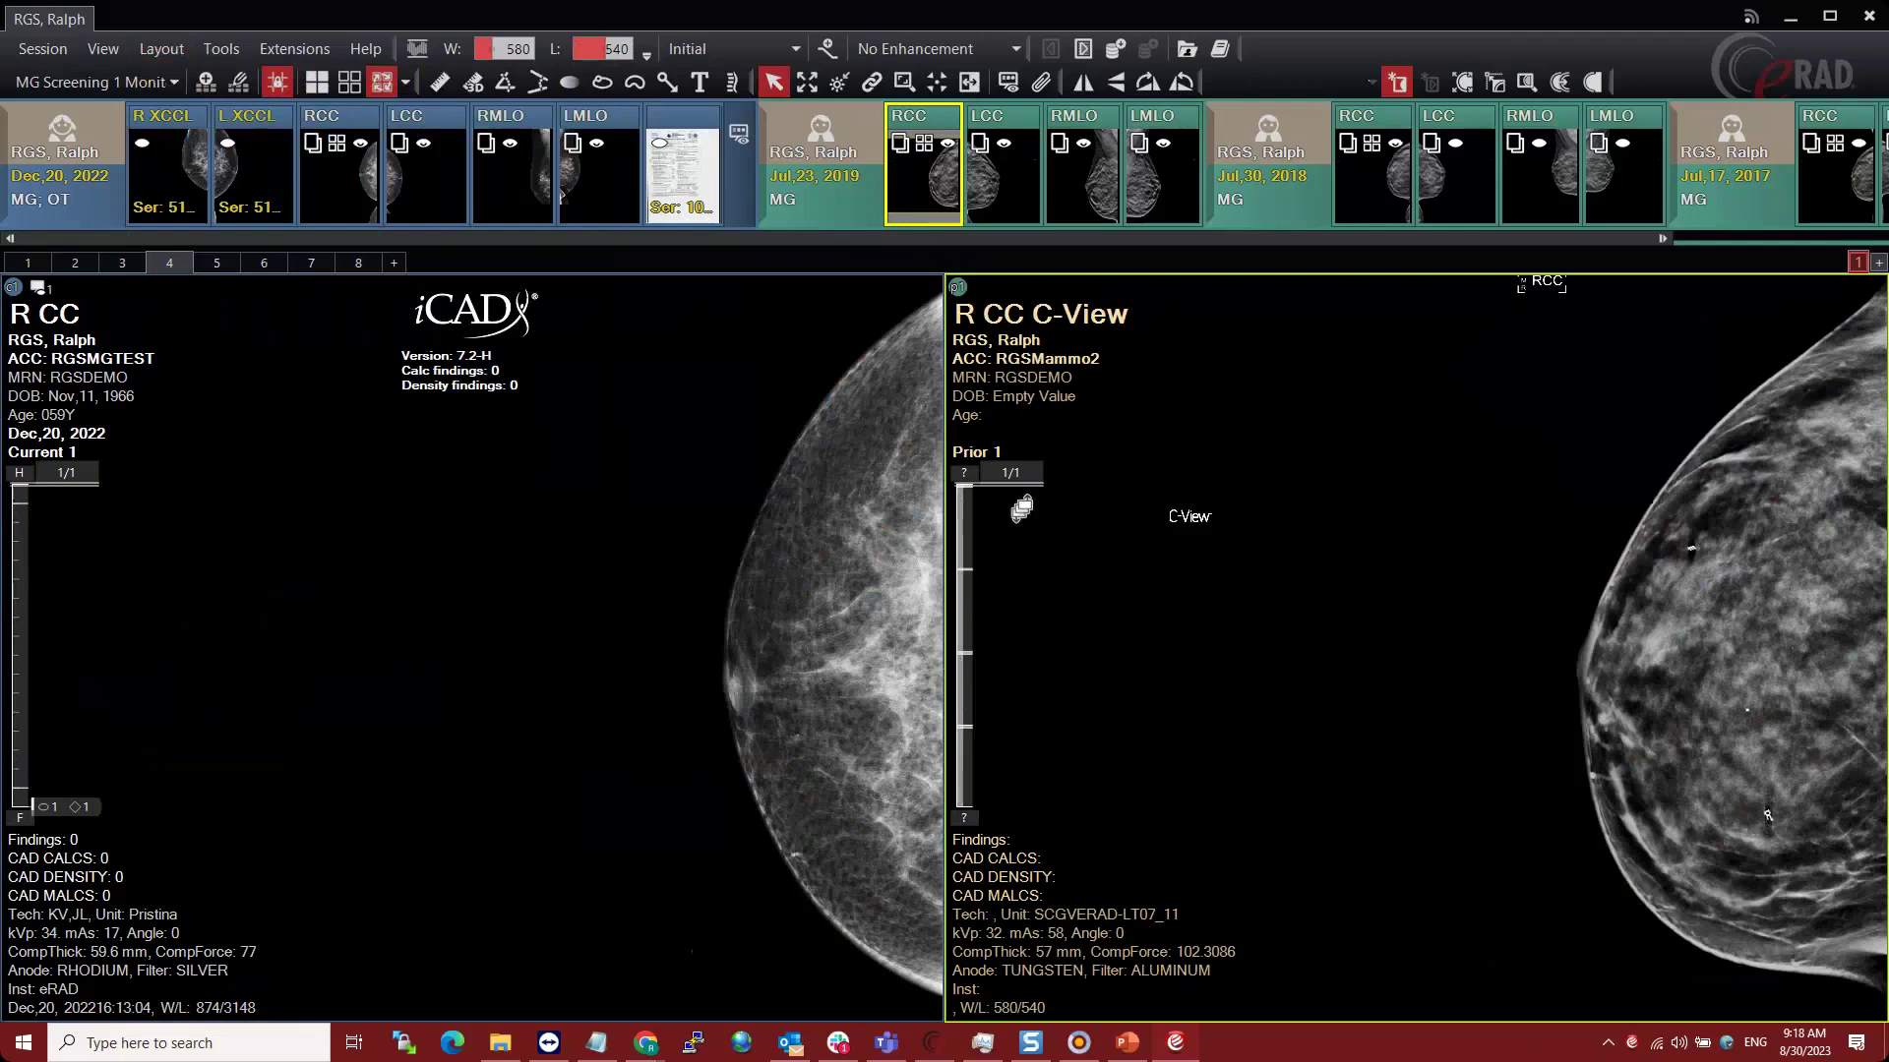
- Scroll the stacked prior R CC cell through the Tomo and C-View images of Prior 1, 2 and 3, returning to Prior 1
click(974, 573)
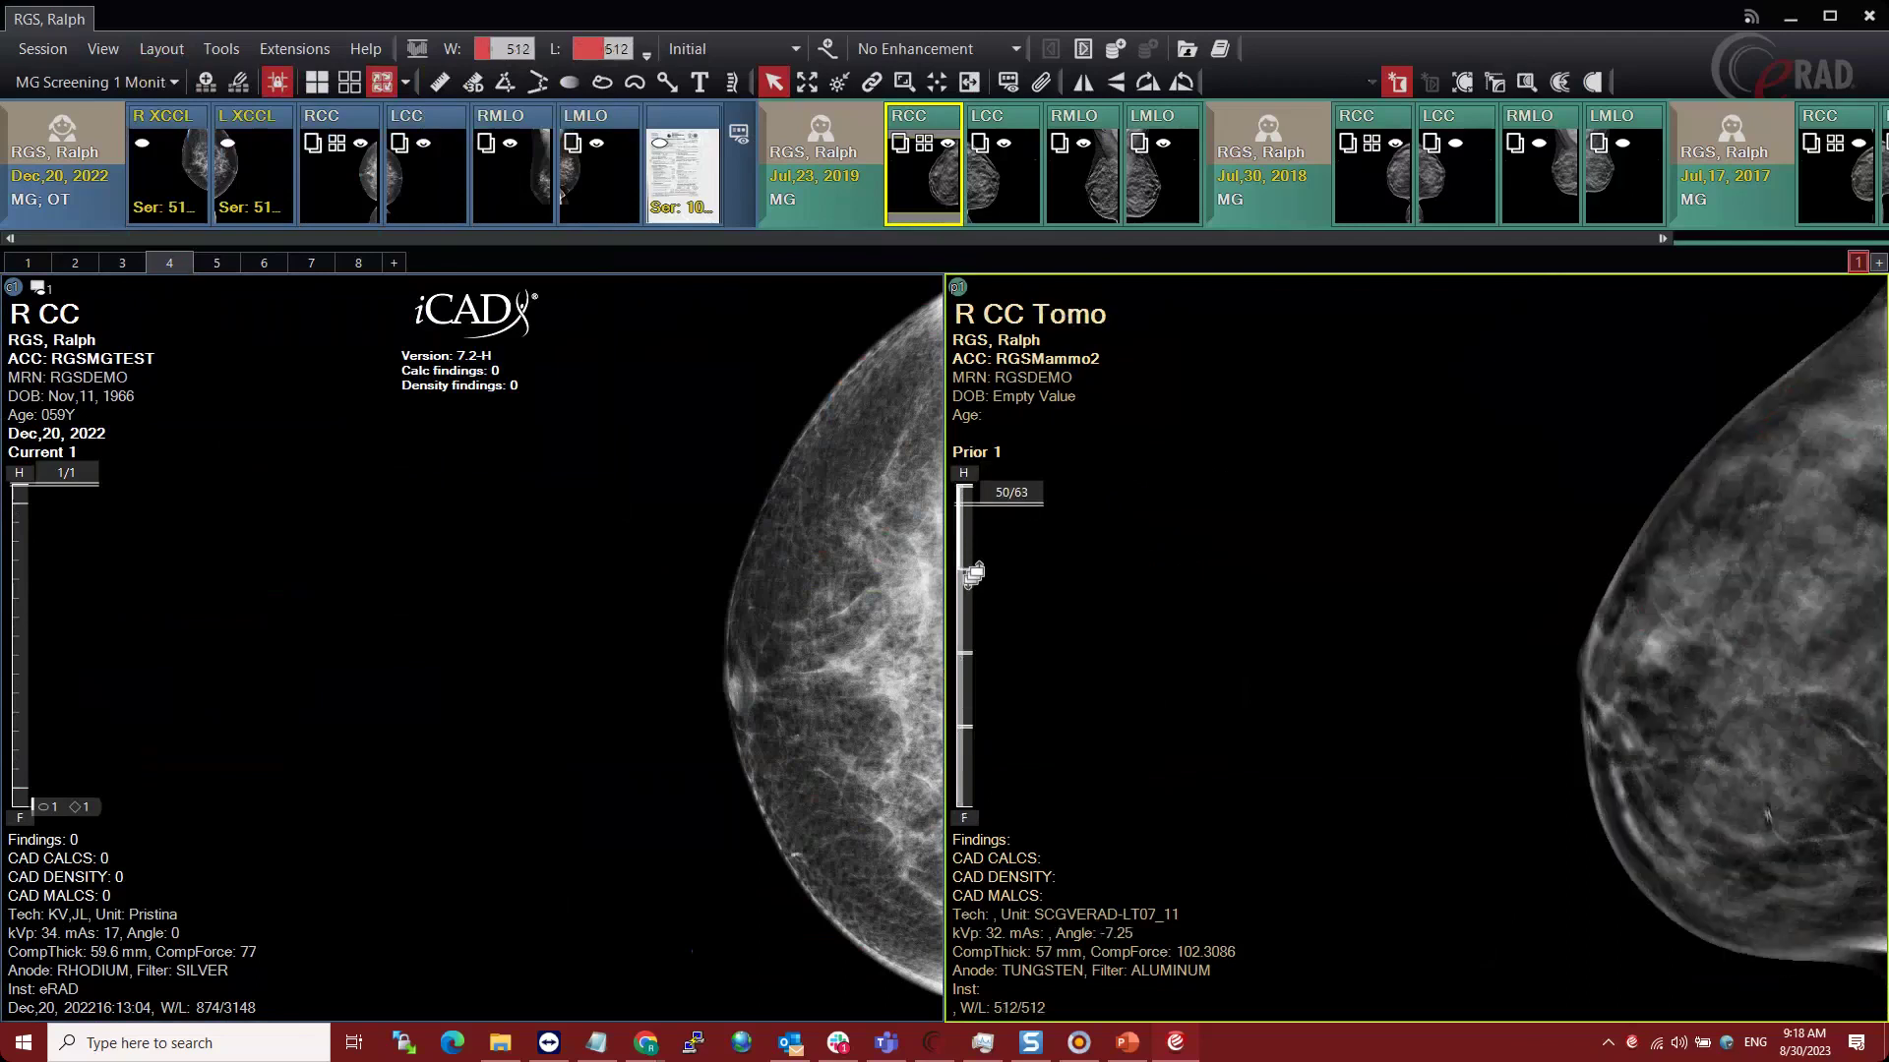
drag(974, 573, 985, 554)
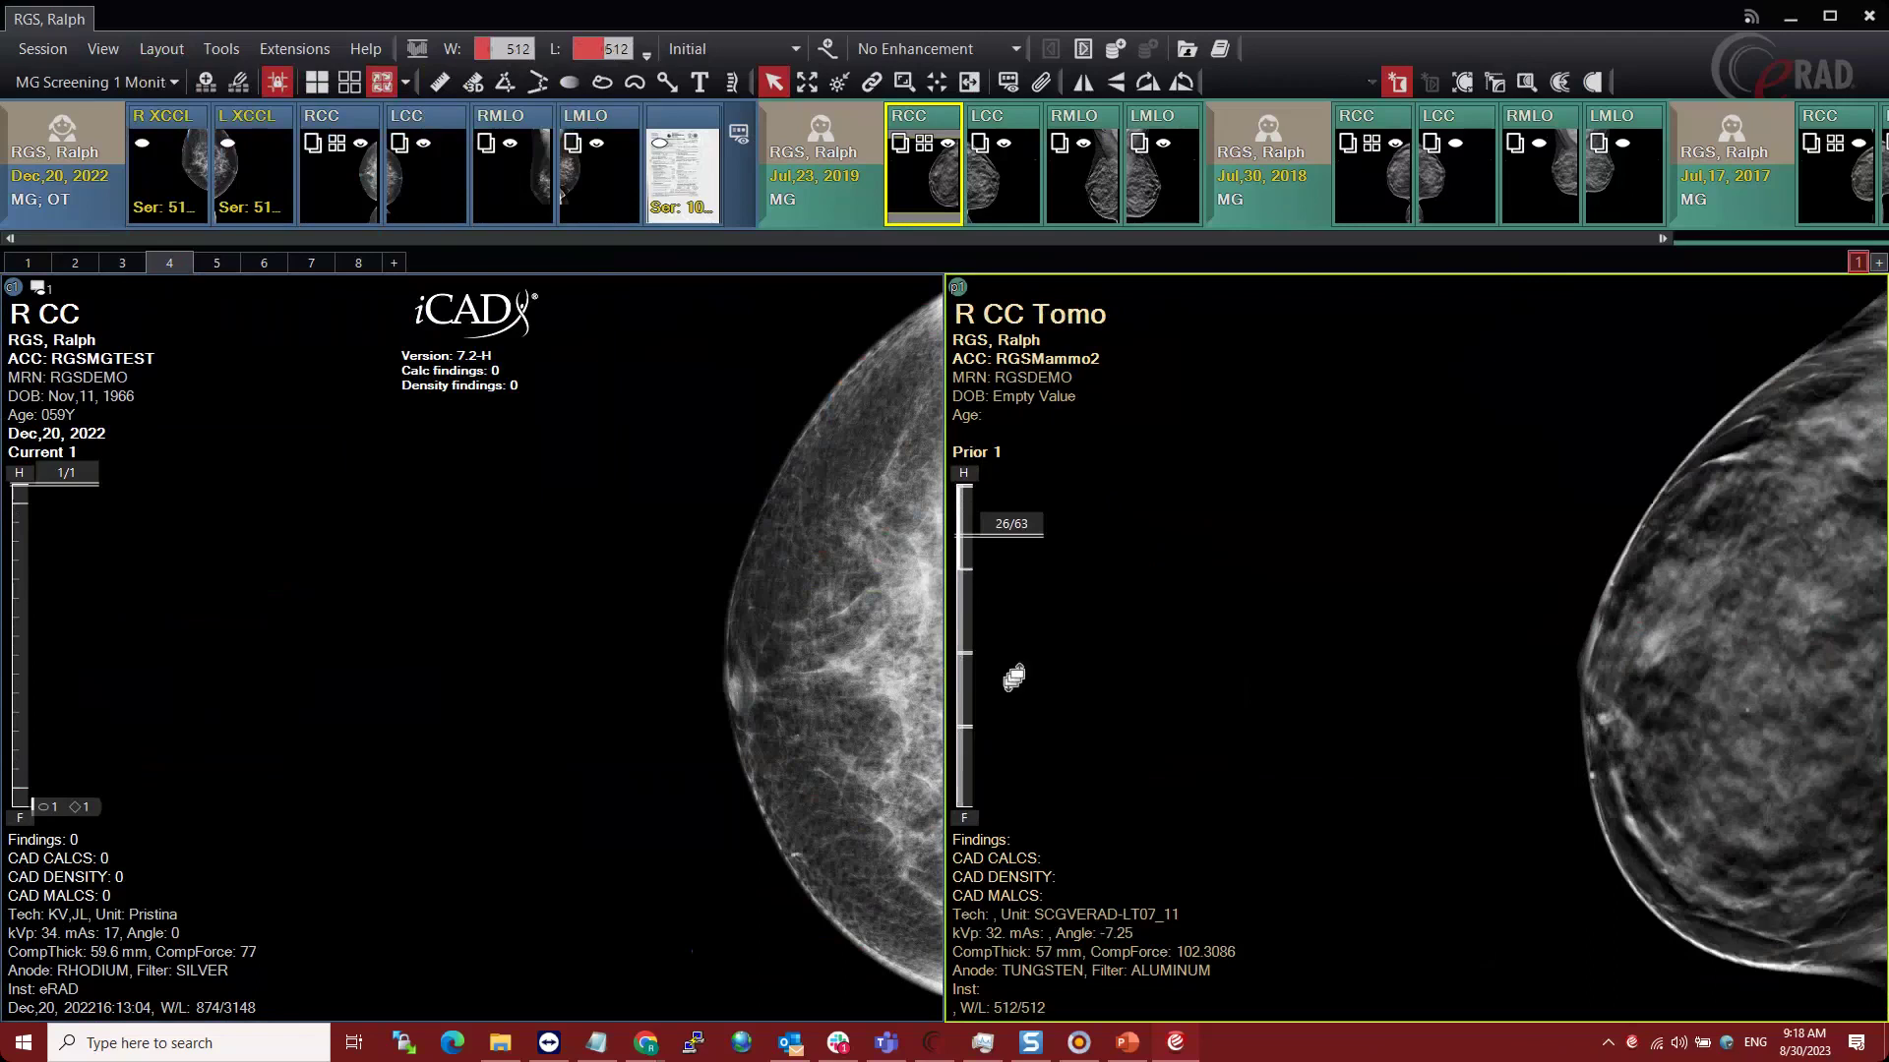
drag(1013, 677, 1052, 900)
key(Page_Down)
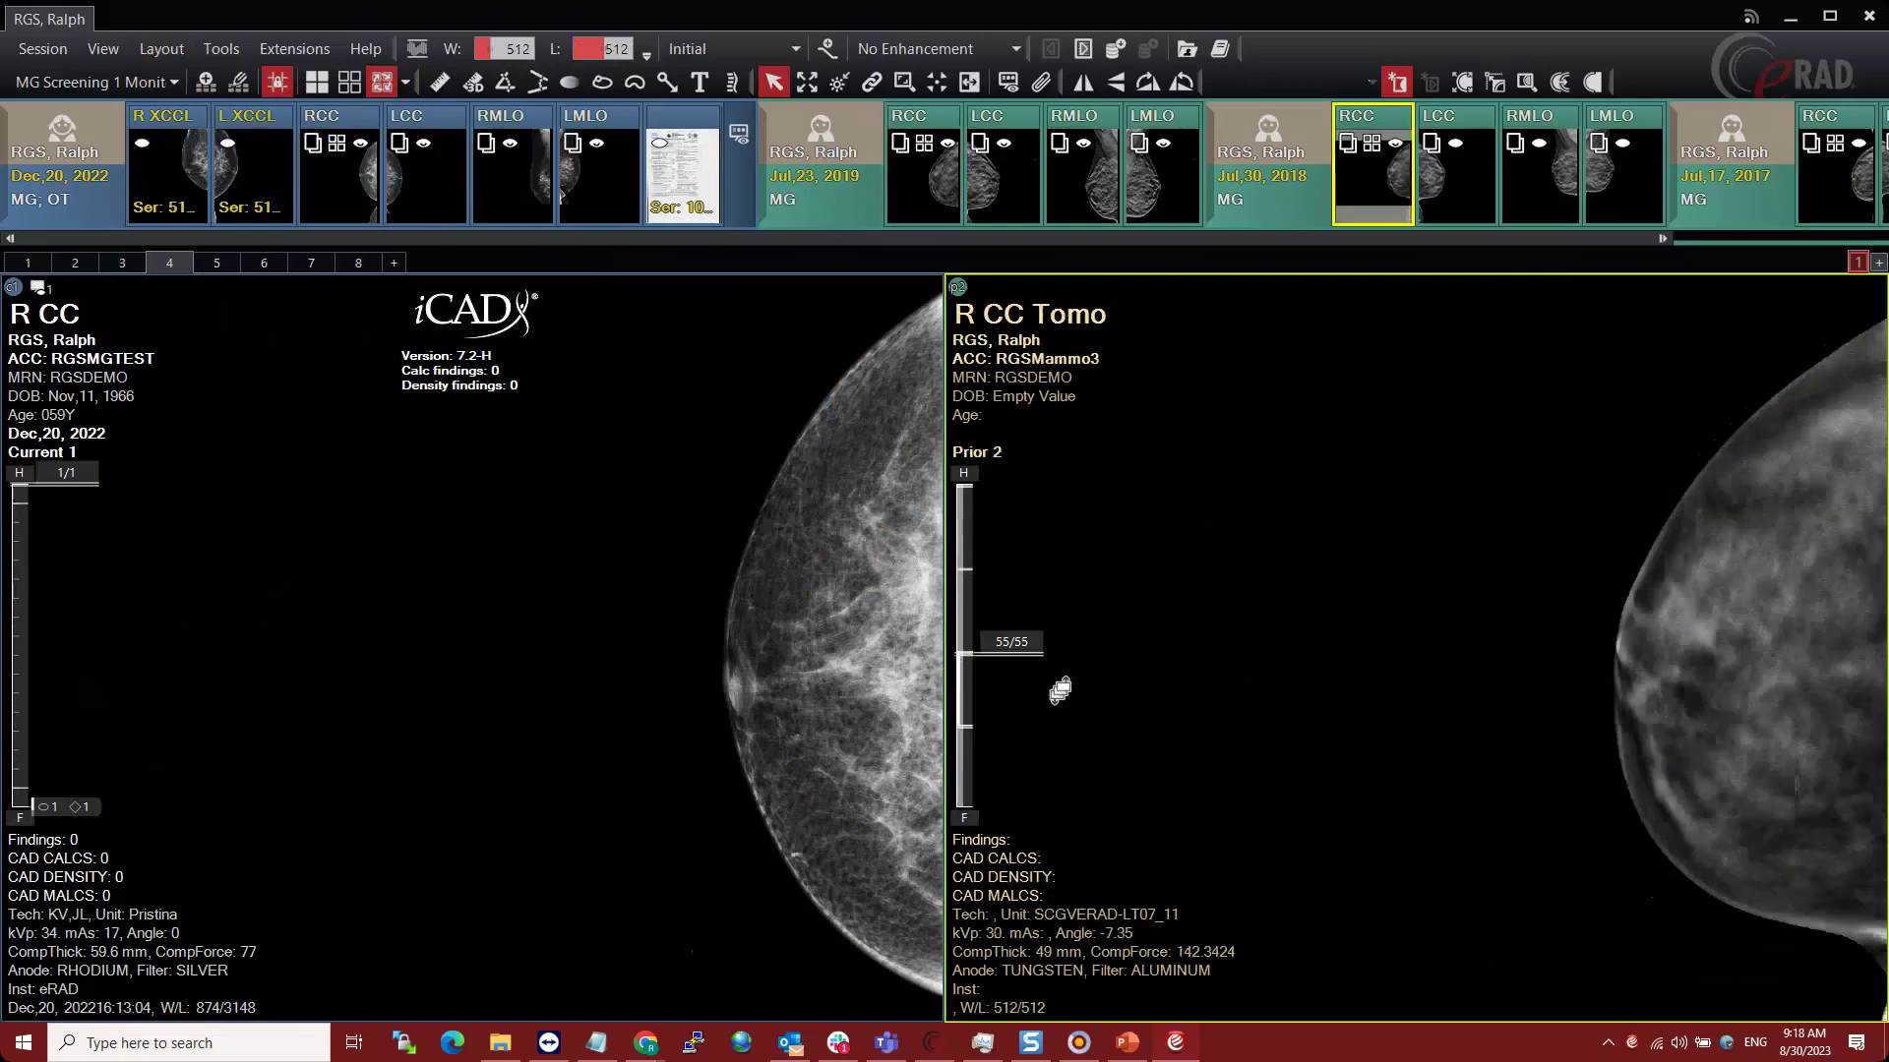
drag(1059, 690, 1051, 829)
key(Page_Down)
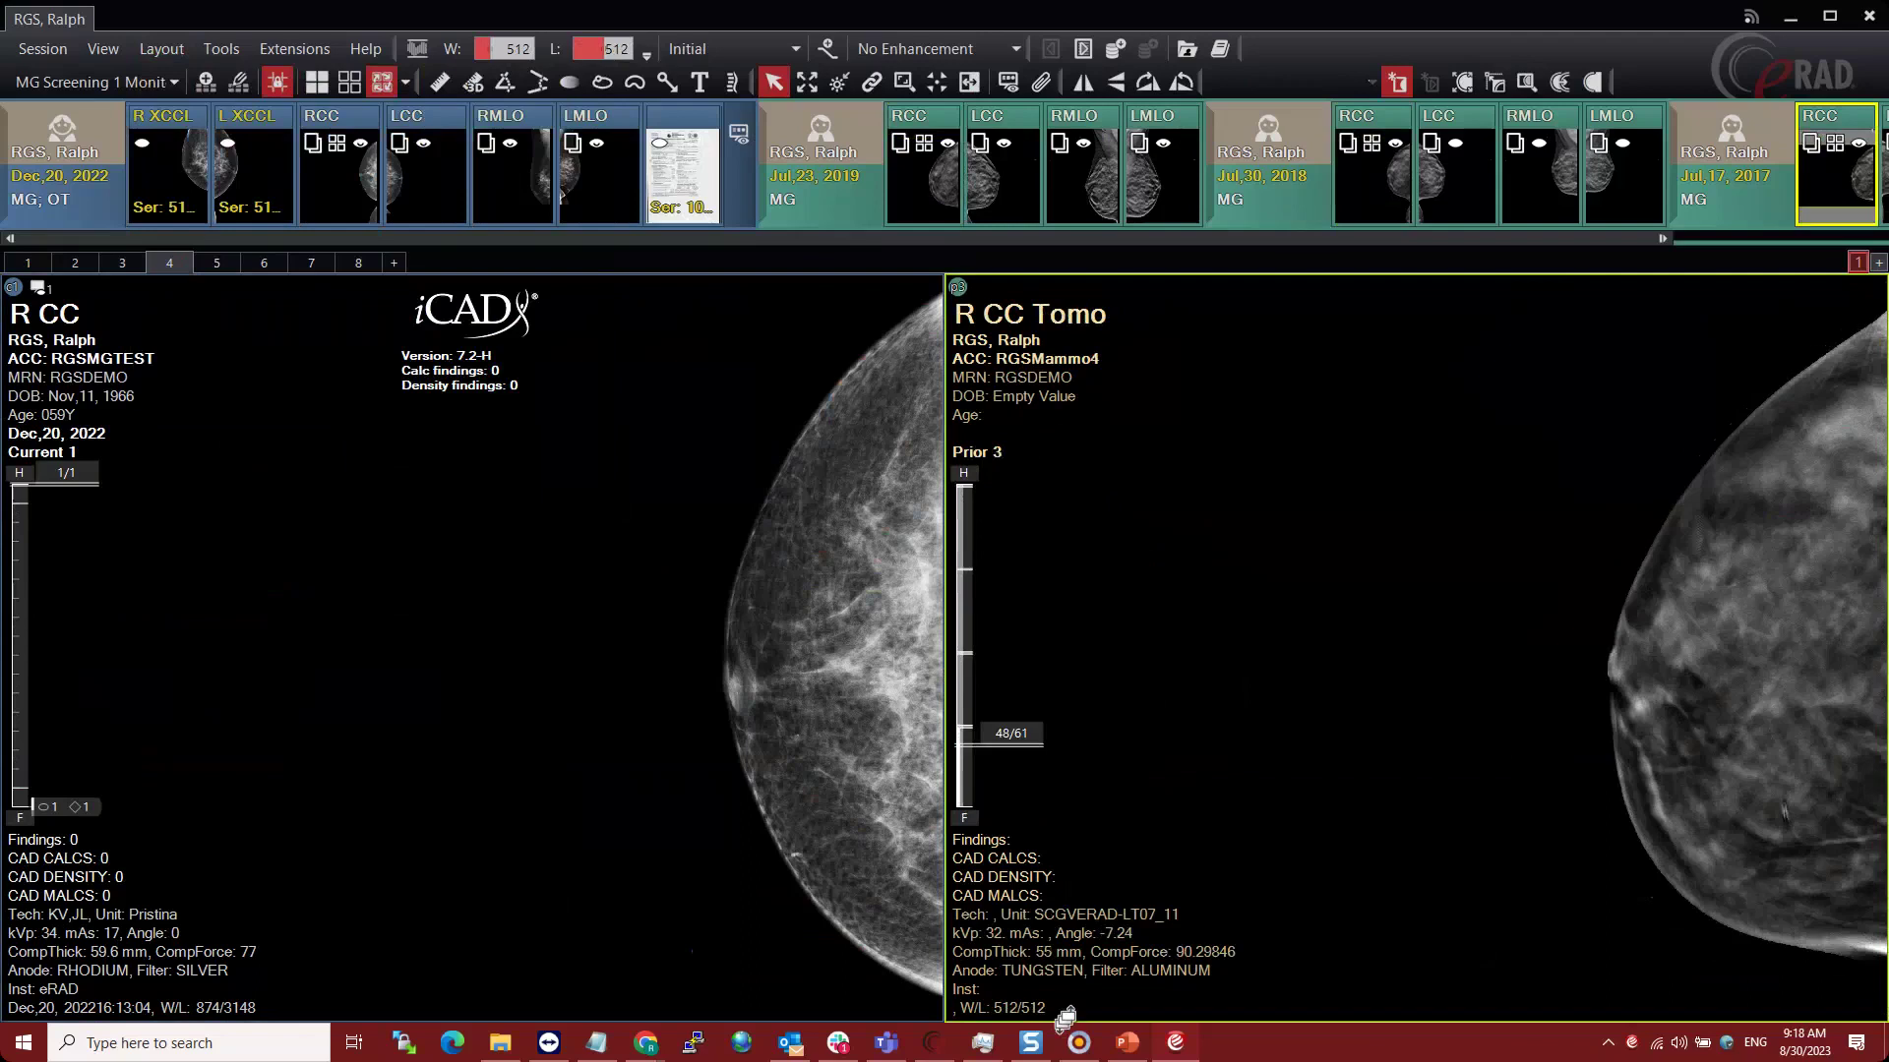
drag(1065, 1016, 1047, 440)
key(Page_Down)
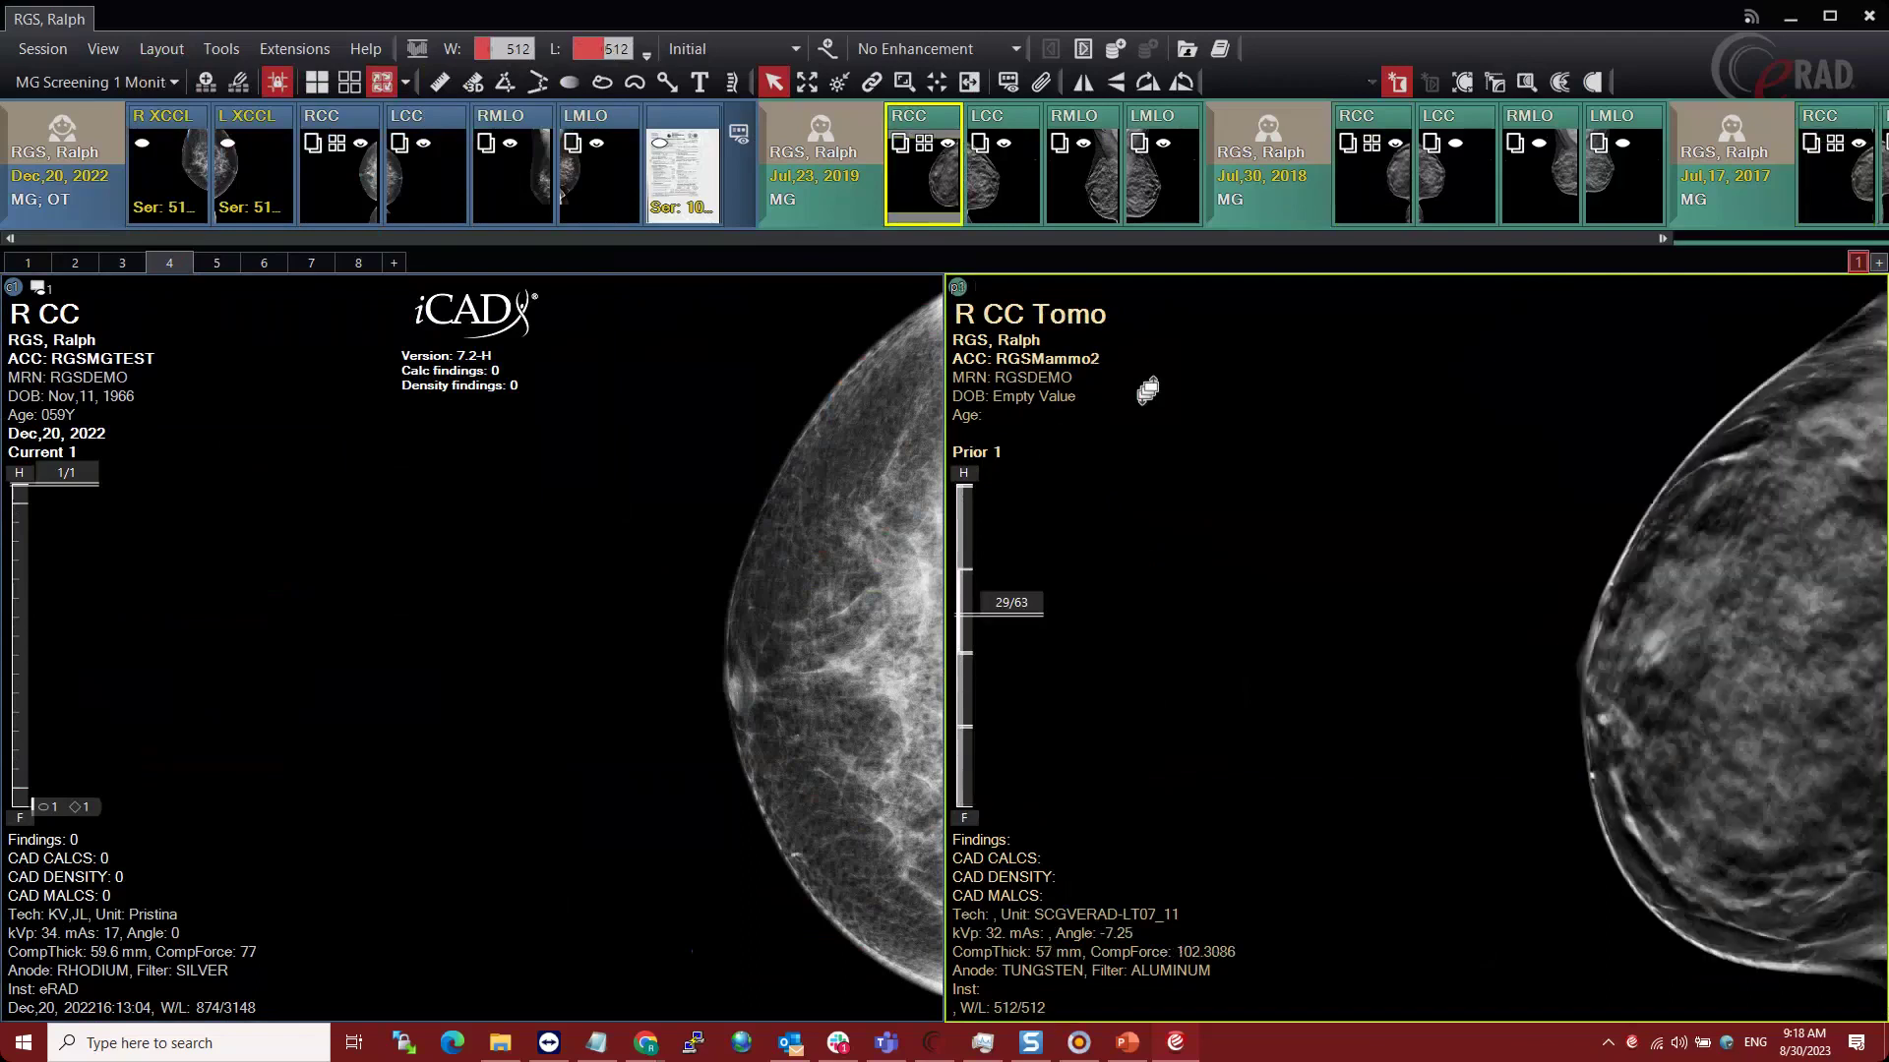
scroll(1147, 391, down, 2)
- Review the available unviewed stack options and open page 8 of the layout
click(161, 48)
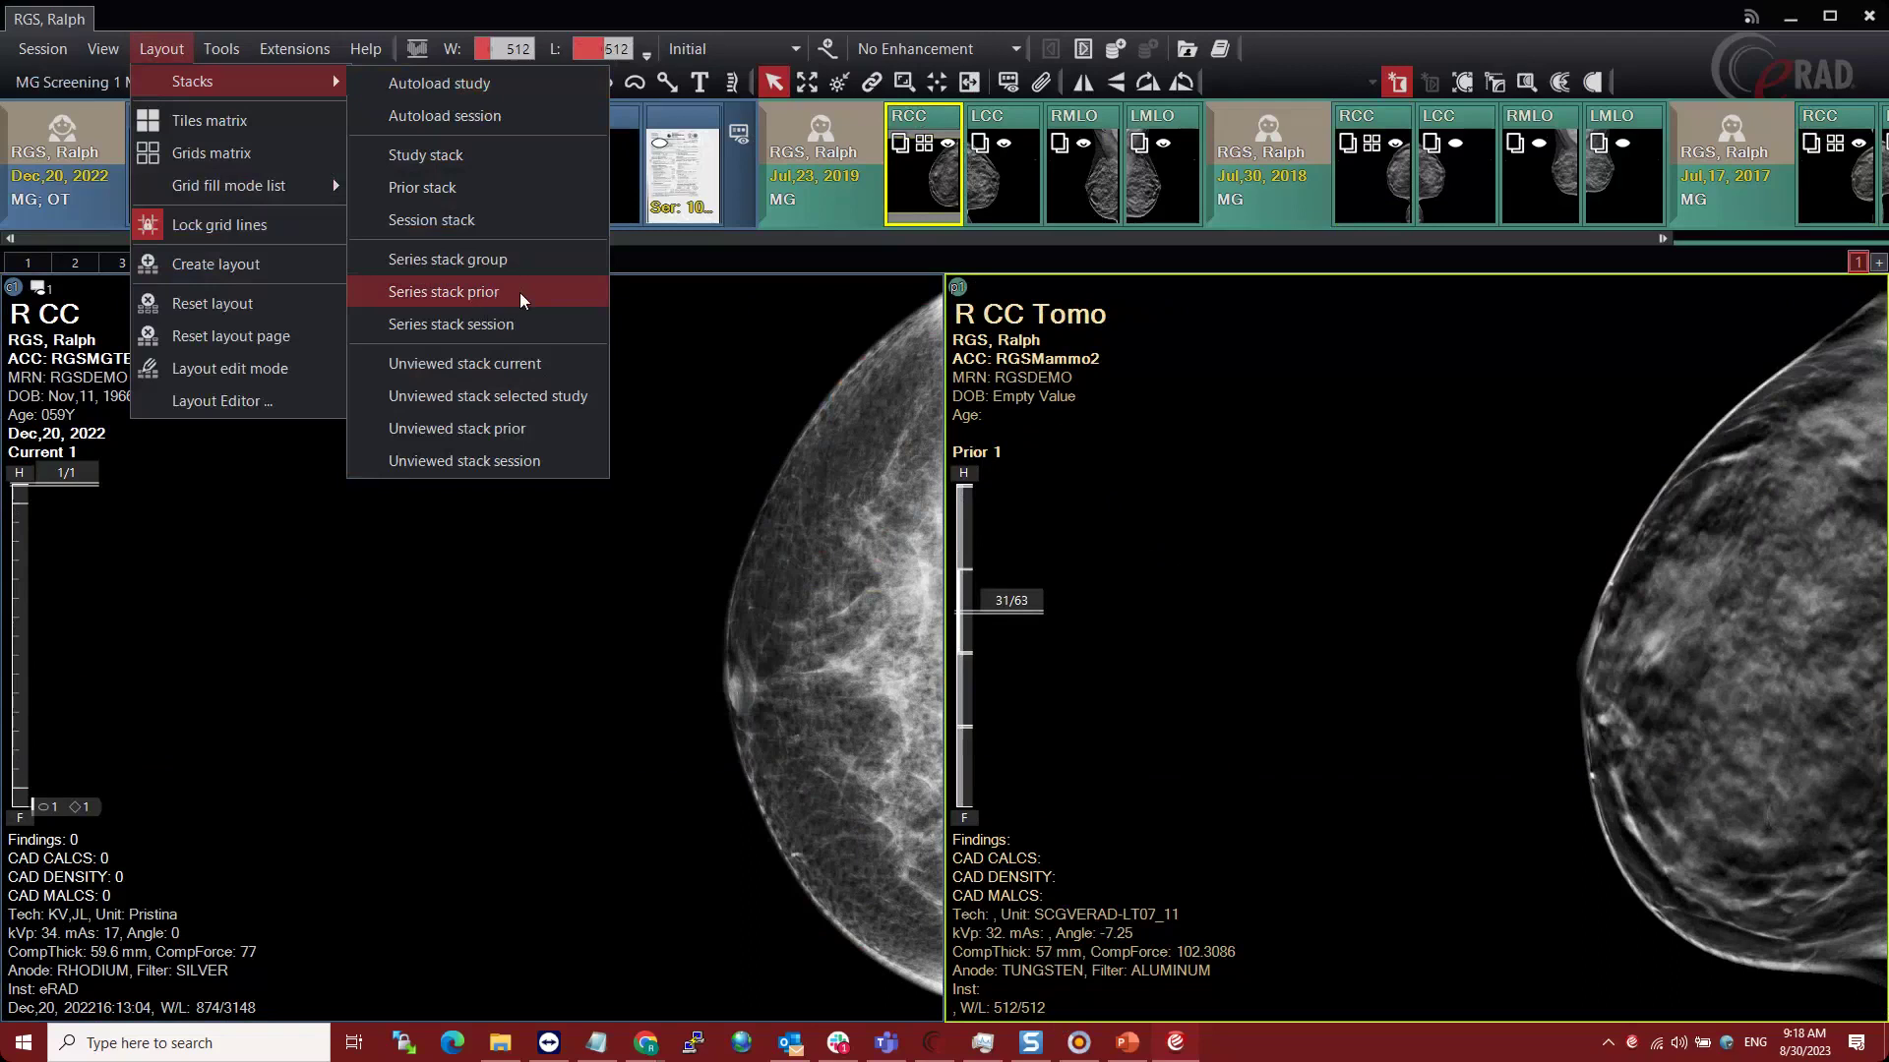
click(524, 427)
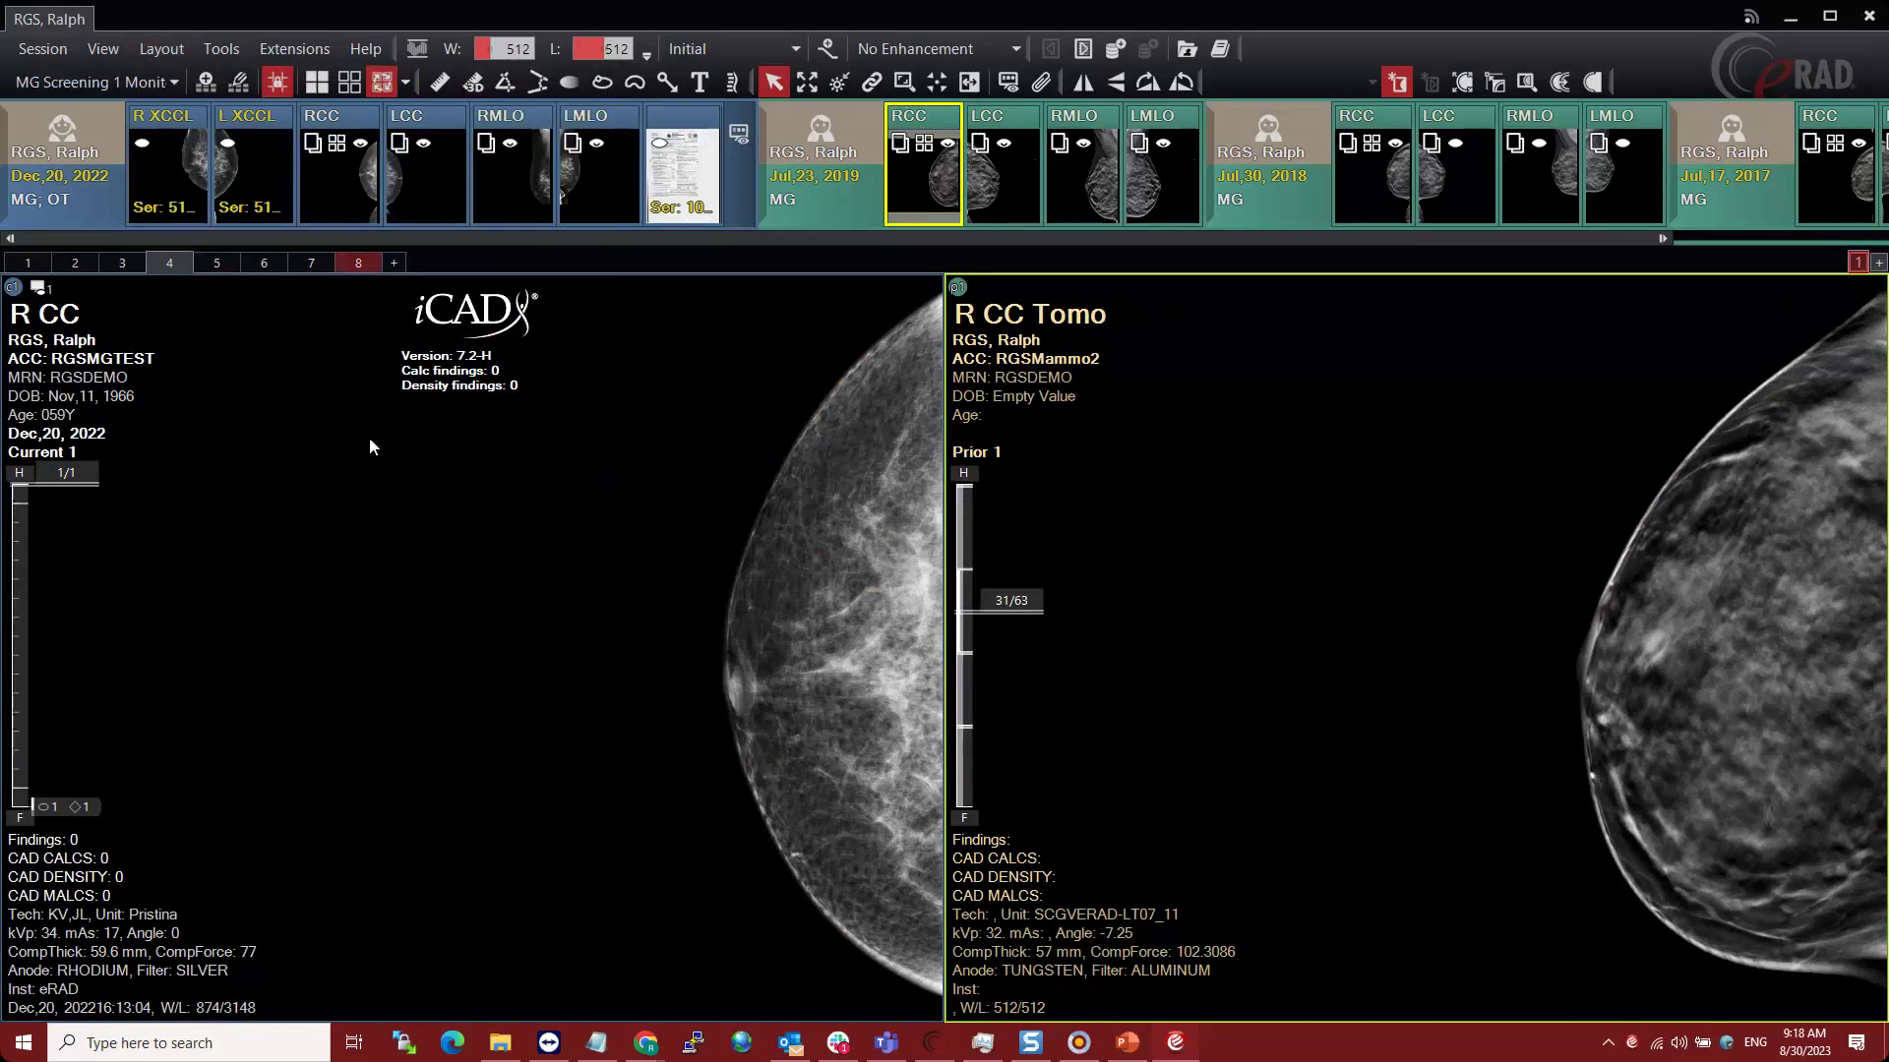
key(space)
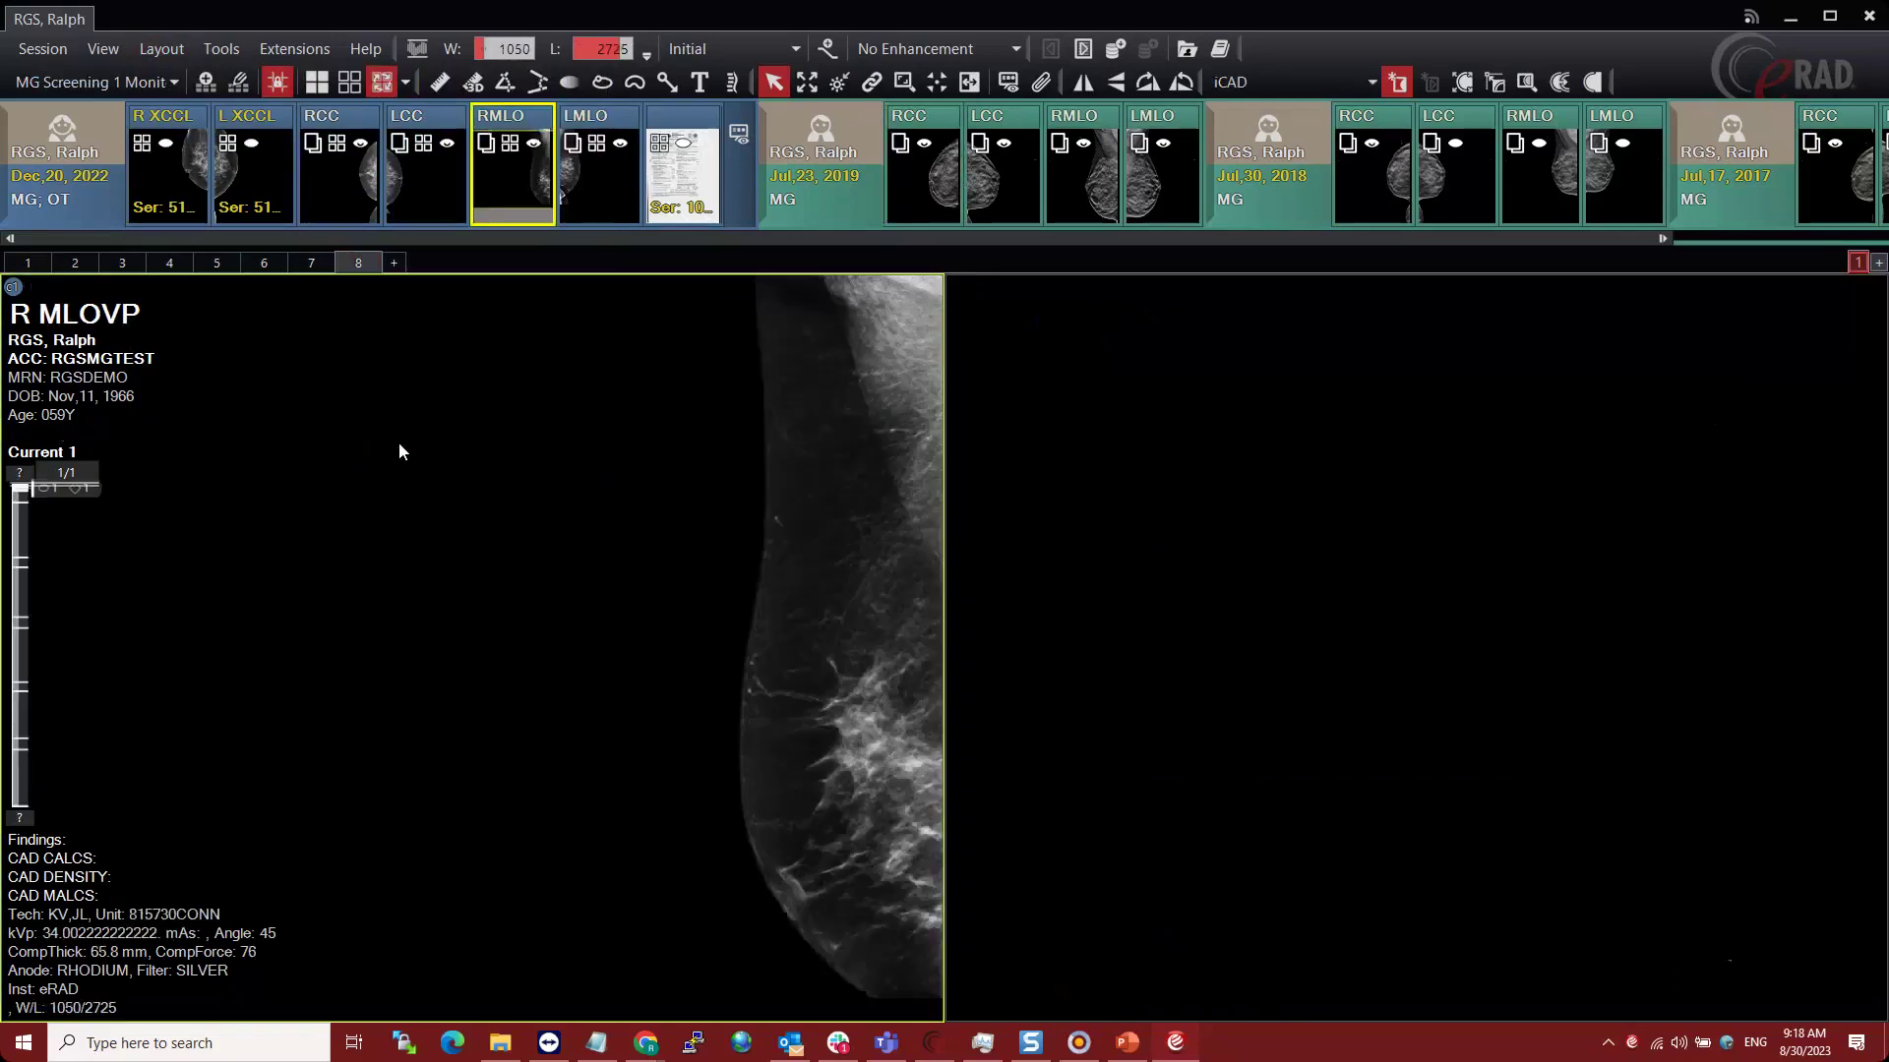
- Open page 3 and scroll the current R MLO and L MLO stacks
click(122, 264)
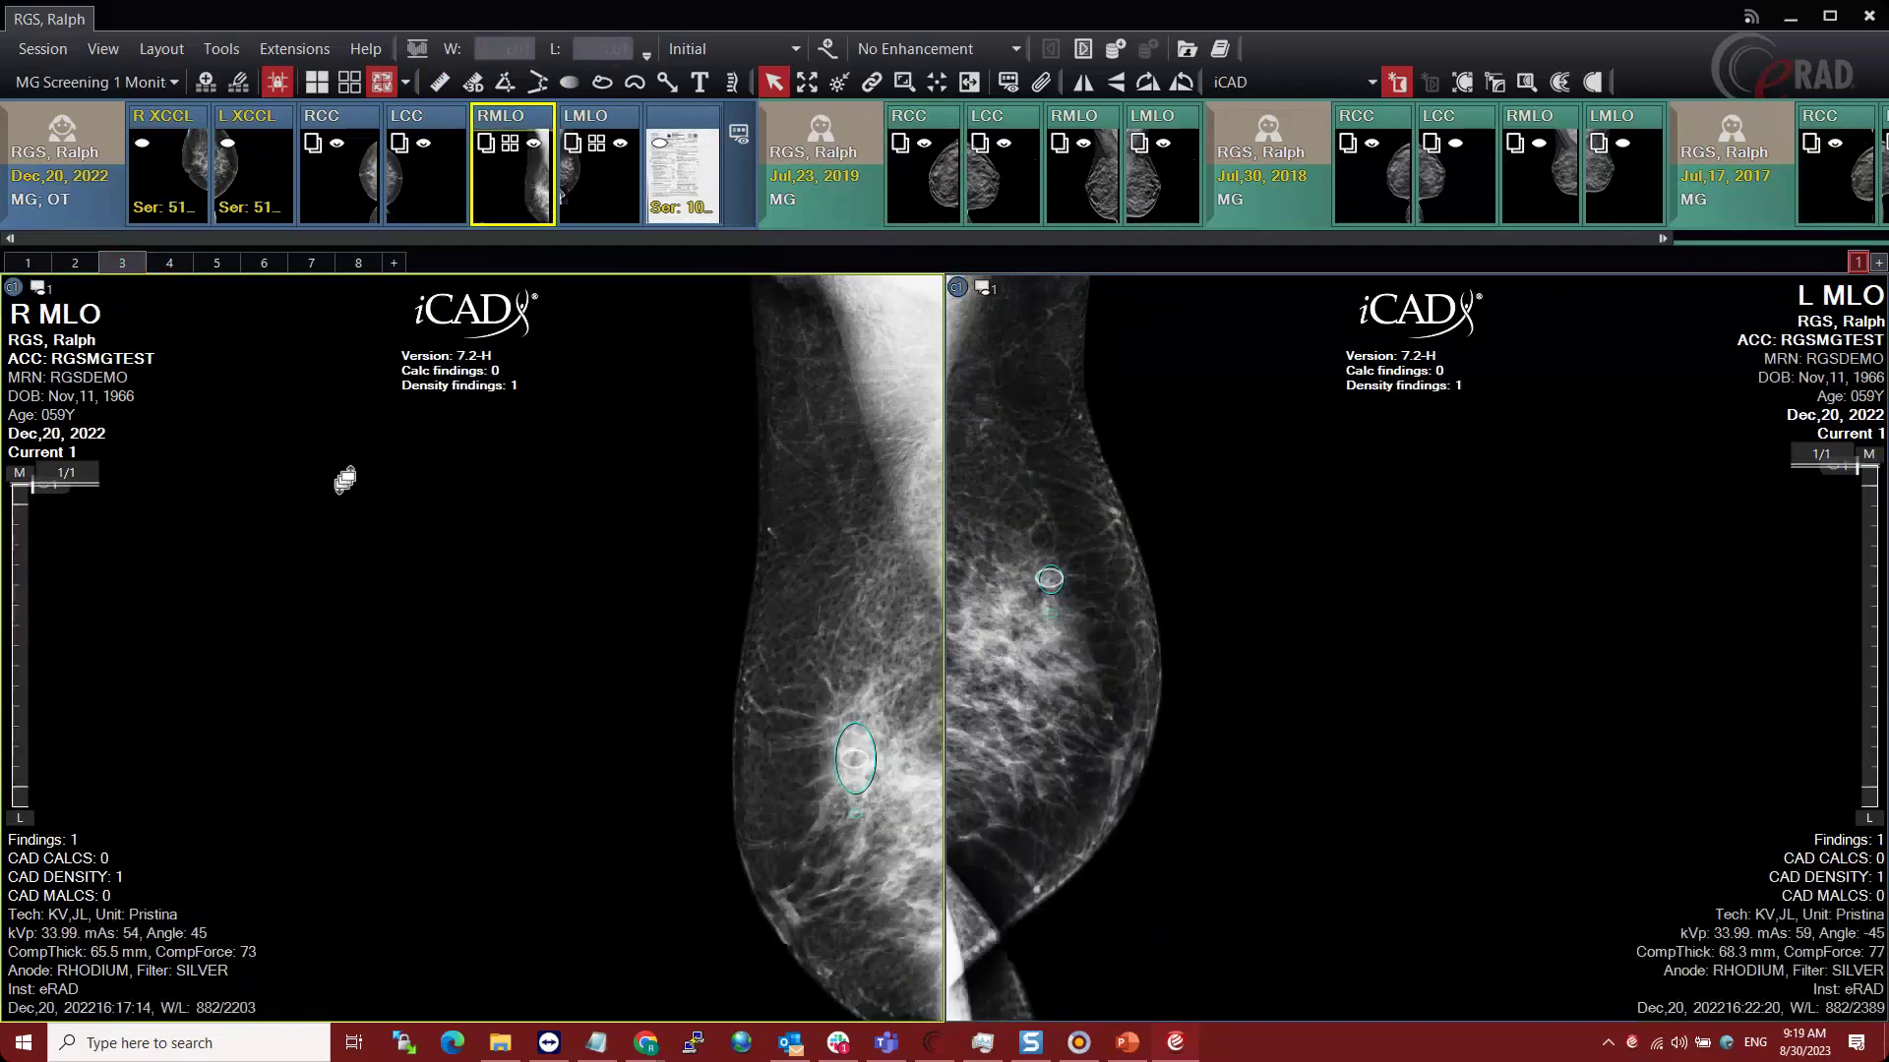
scroll(344, 479, down, 1)
scroll(1123, 519, down, 1)
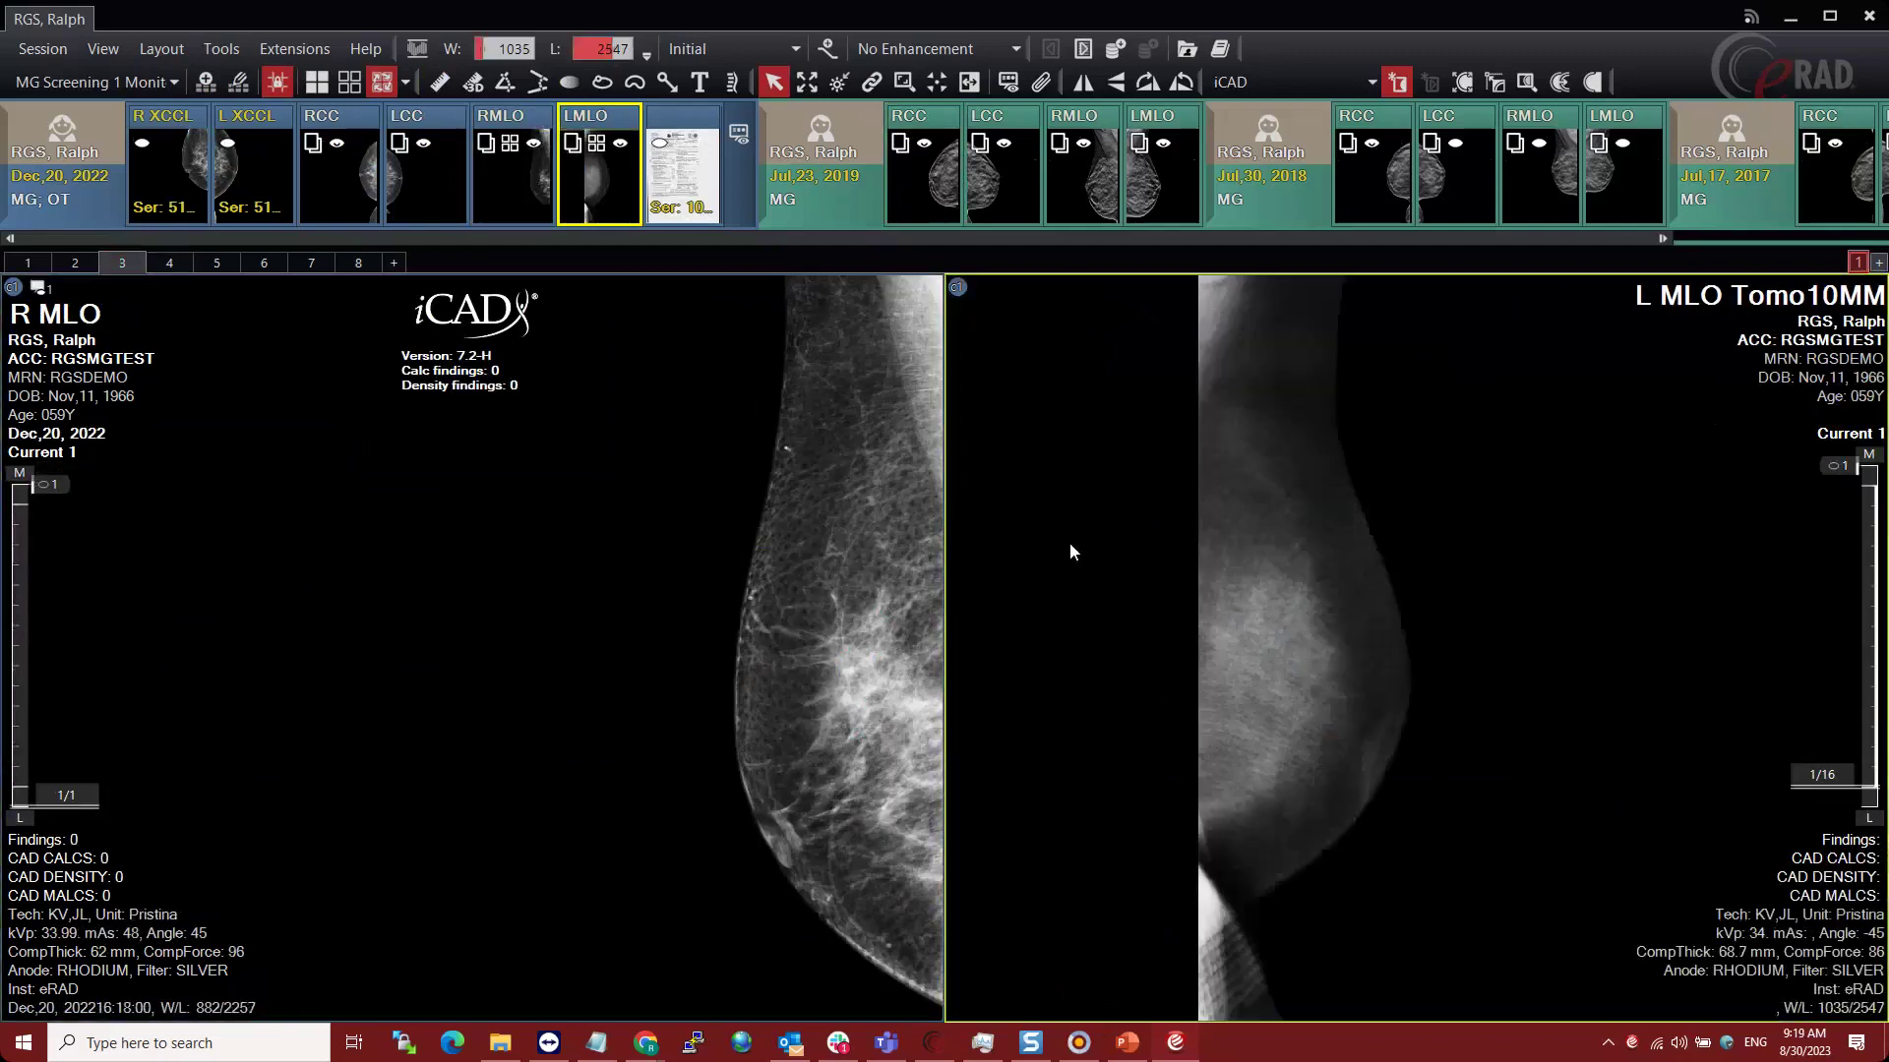
scroll(1070, 541, down, 1)
- Return to page 4 and scroll both the current R CC stack and the prior R CC stack into Prior 3
key(Page_Down)
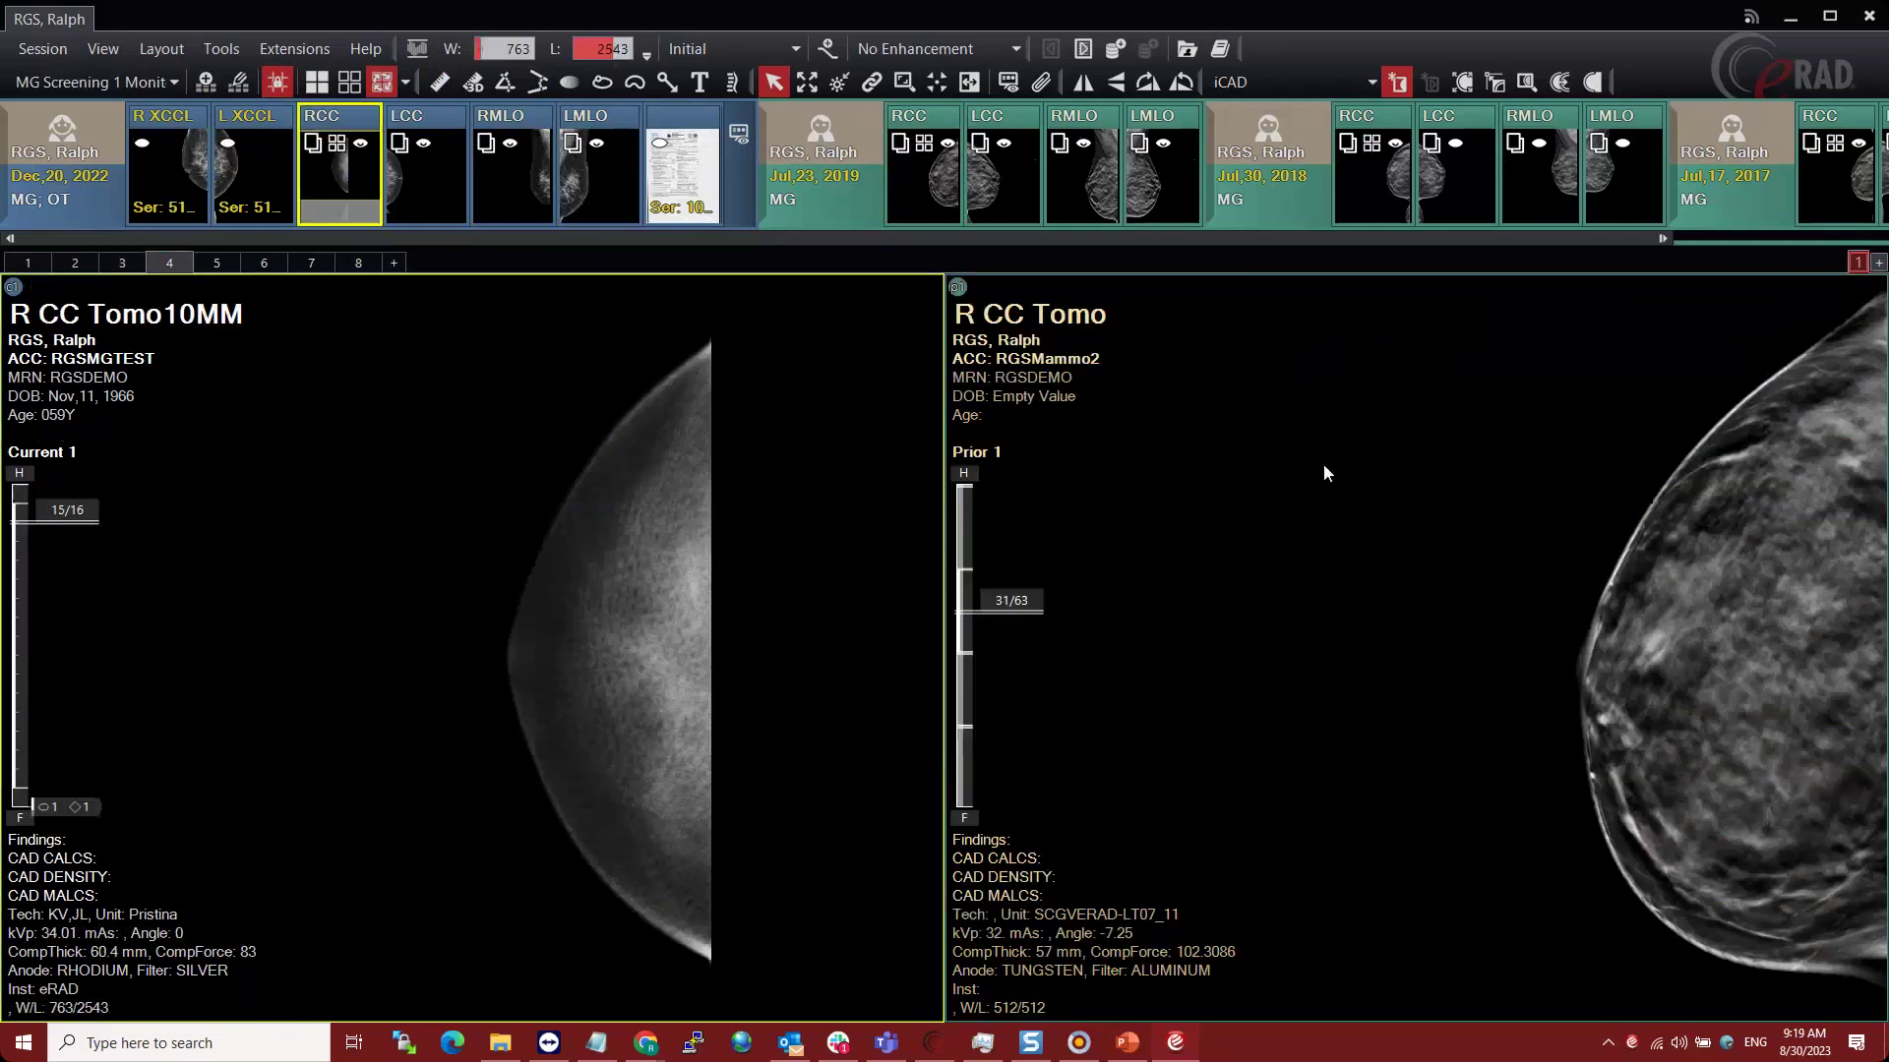
scroll(1318, 514, down, 1)
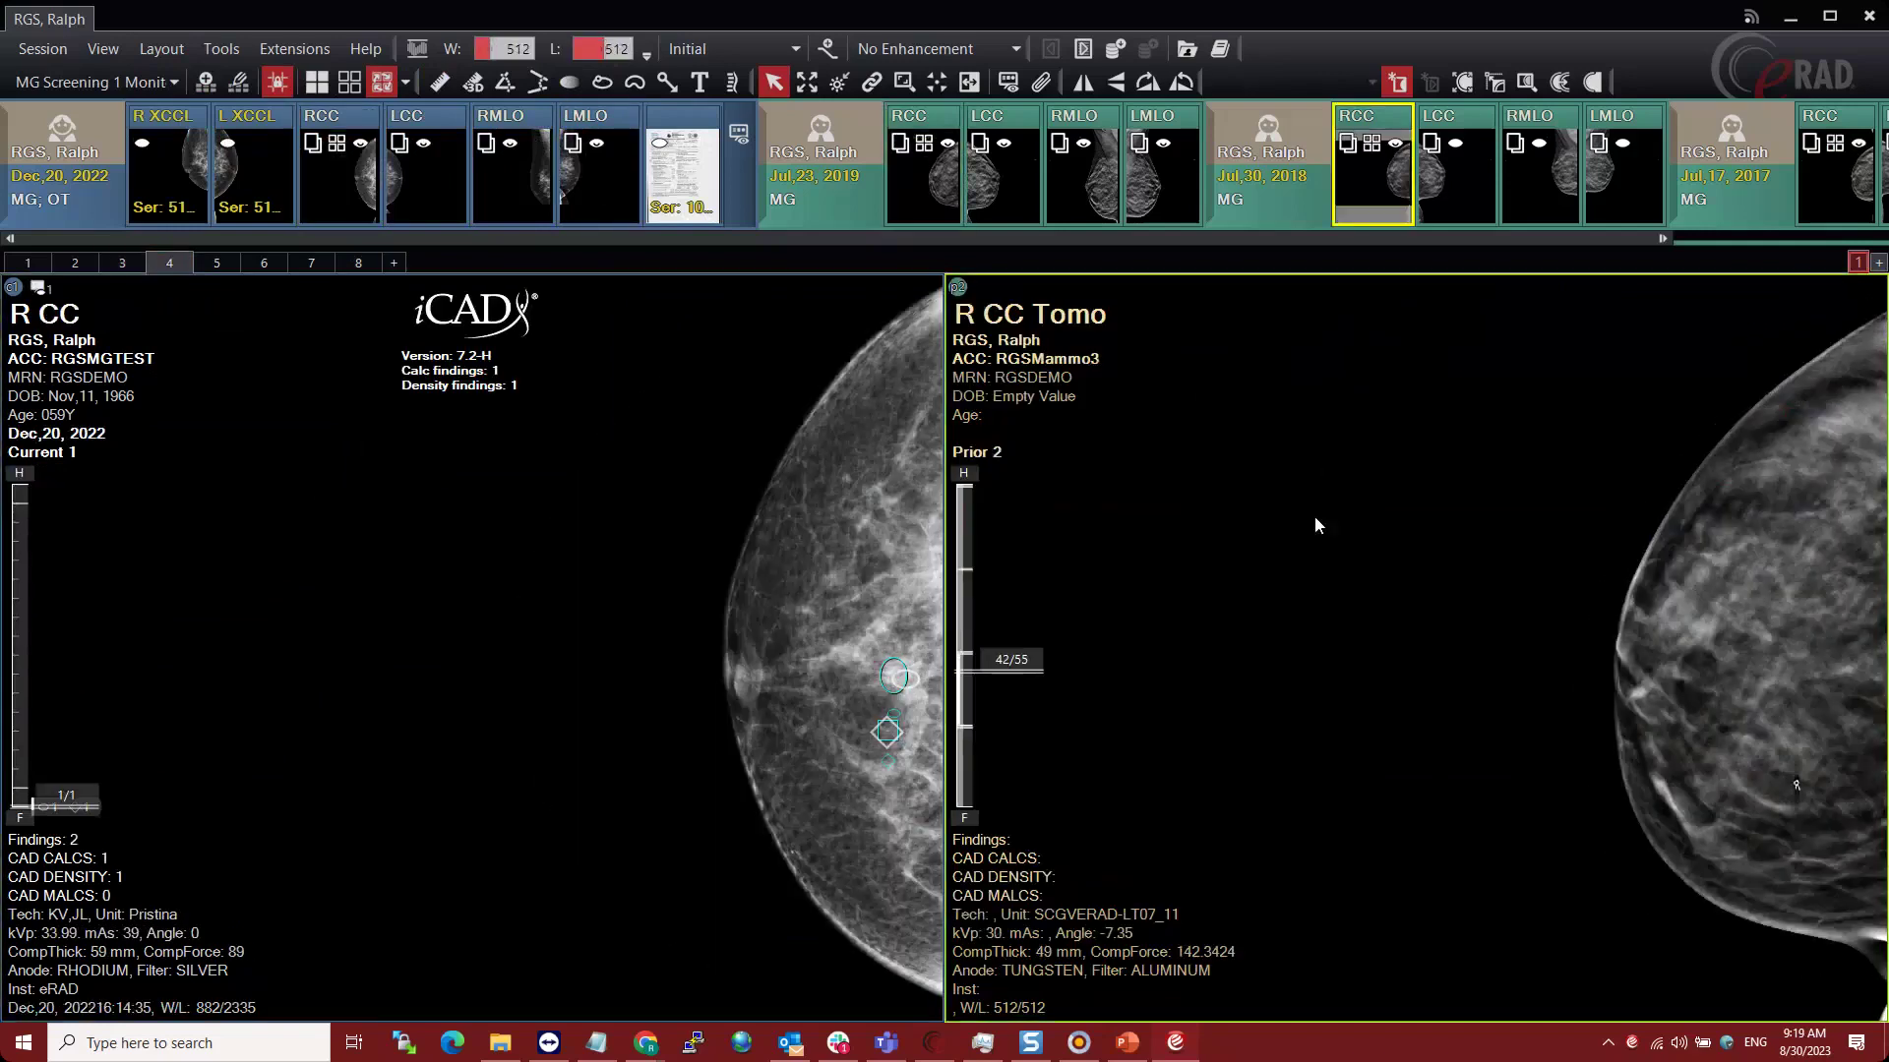
scroll(1314, 515, down, 1)
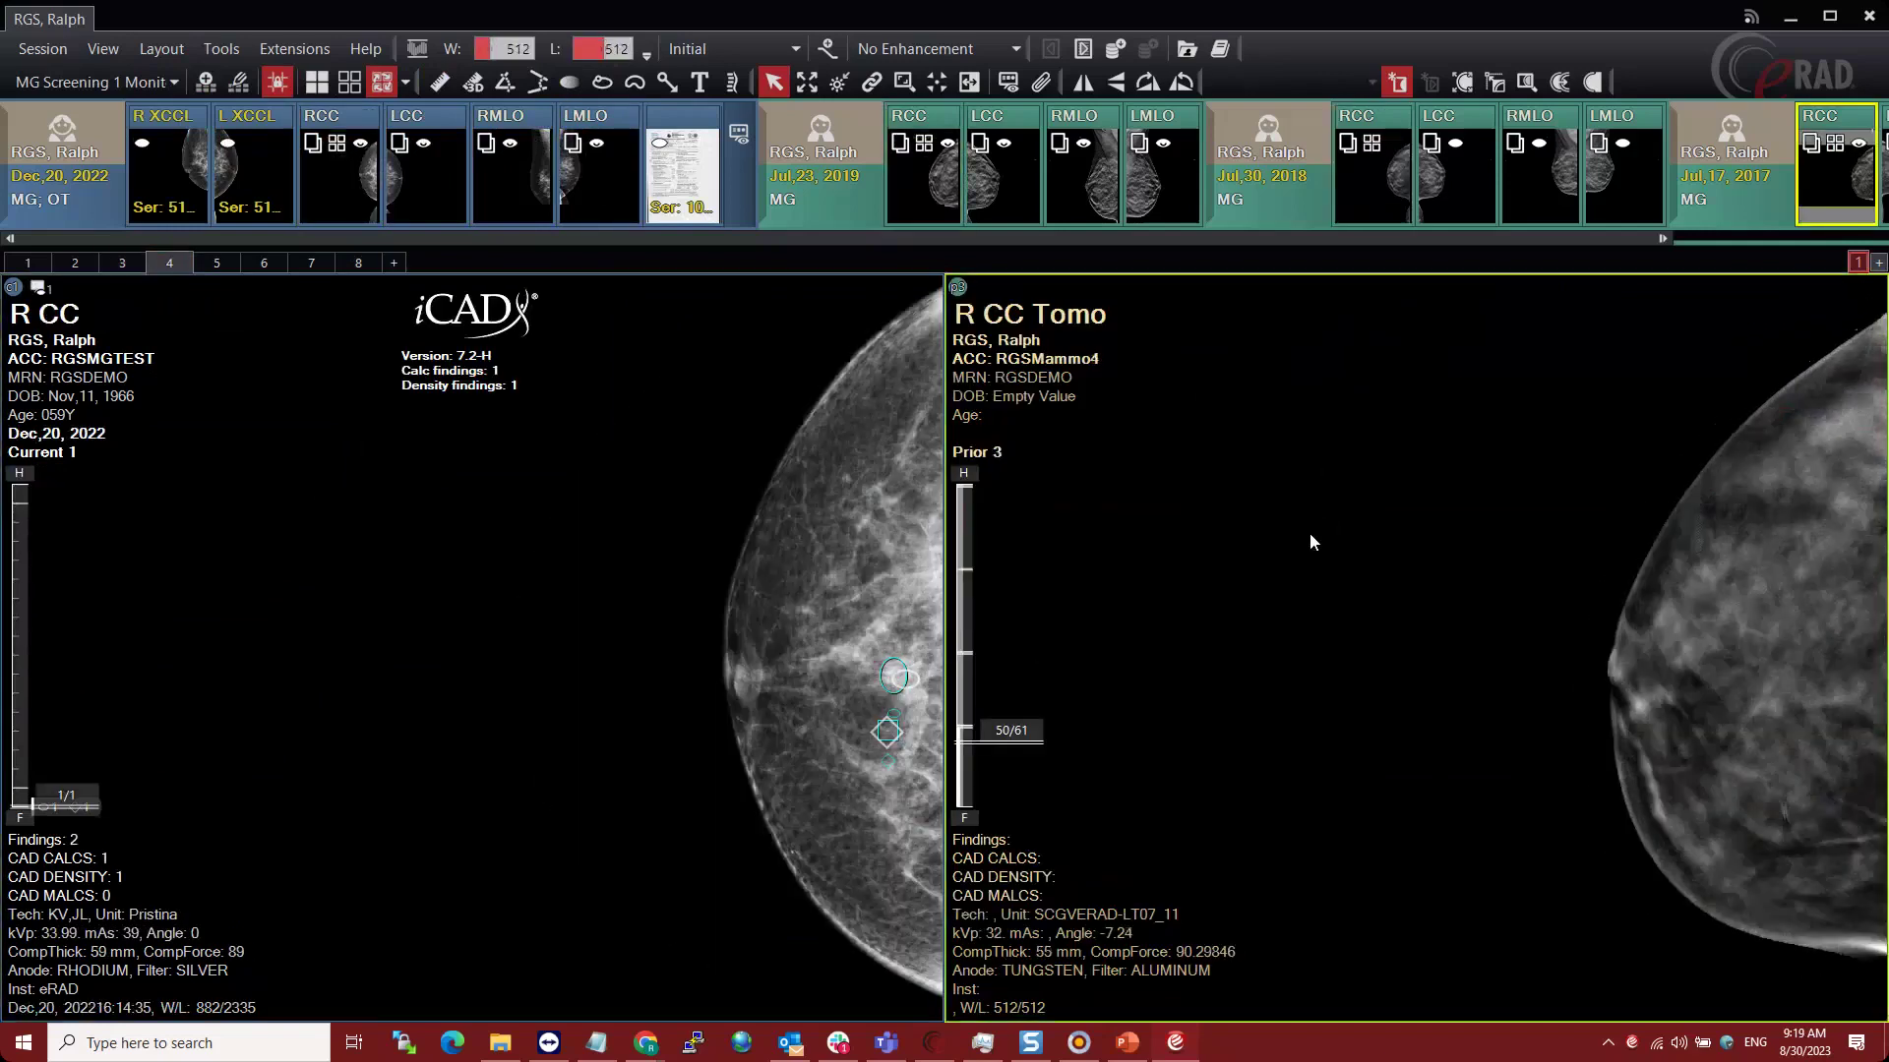
- Review the current and prior R MLO cells on page 5, then advance through the remaining pages to page 8
key(Page_Down)
right_click(1309, 533)
drag(1089, 644, 271, 572)
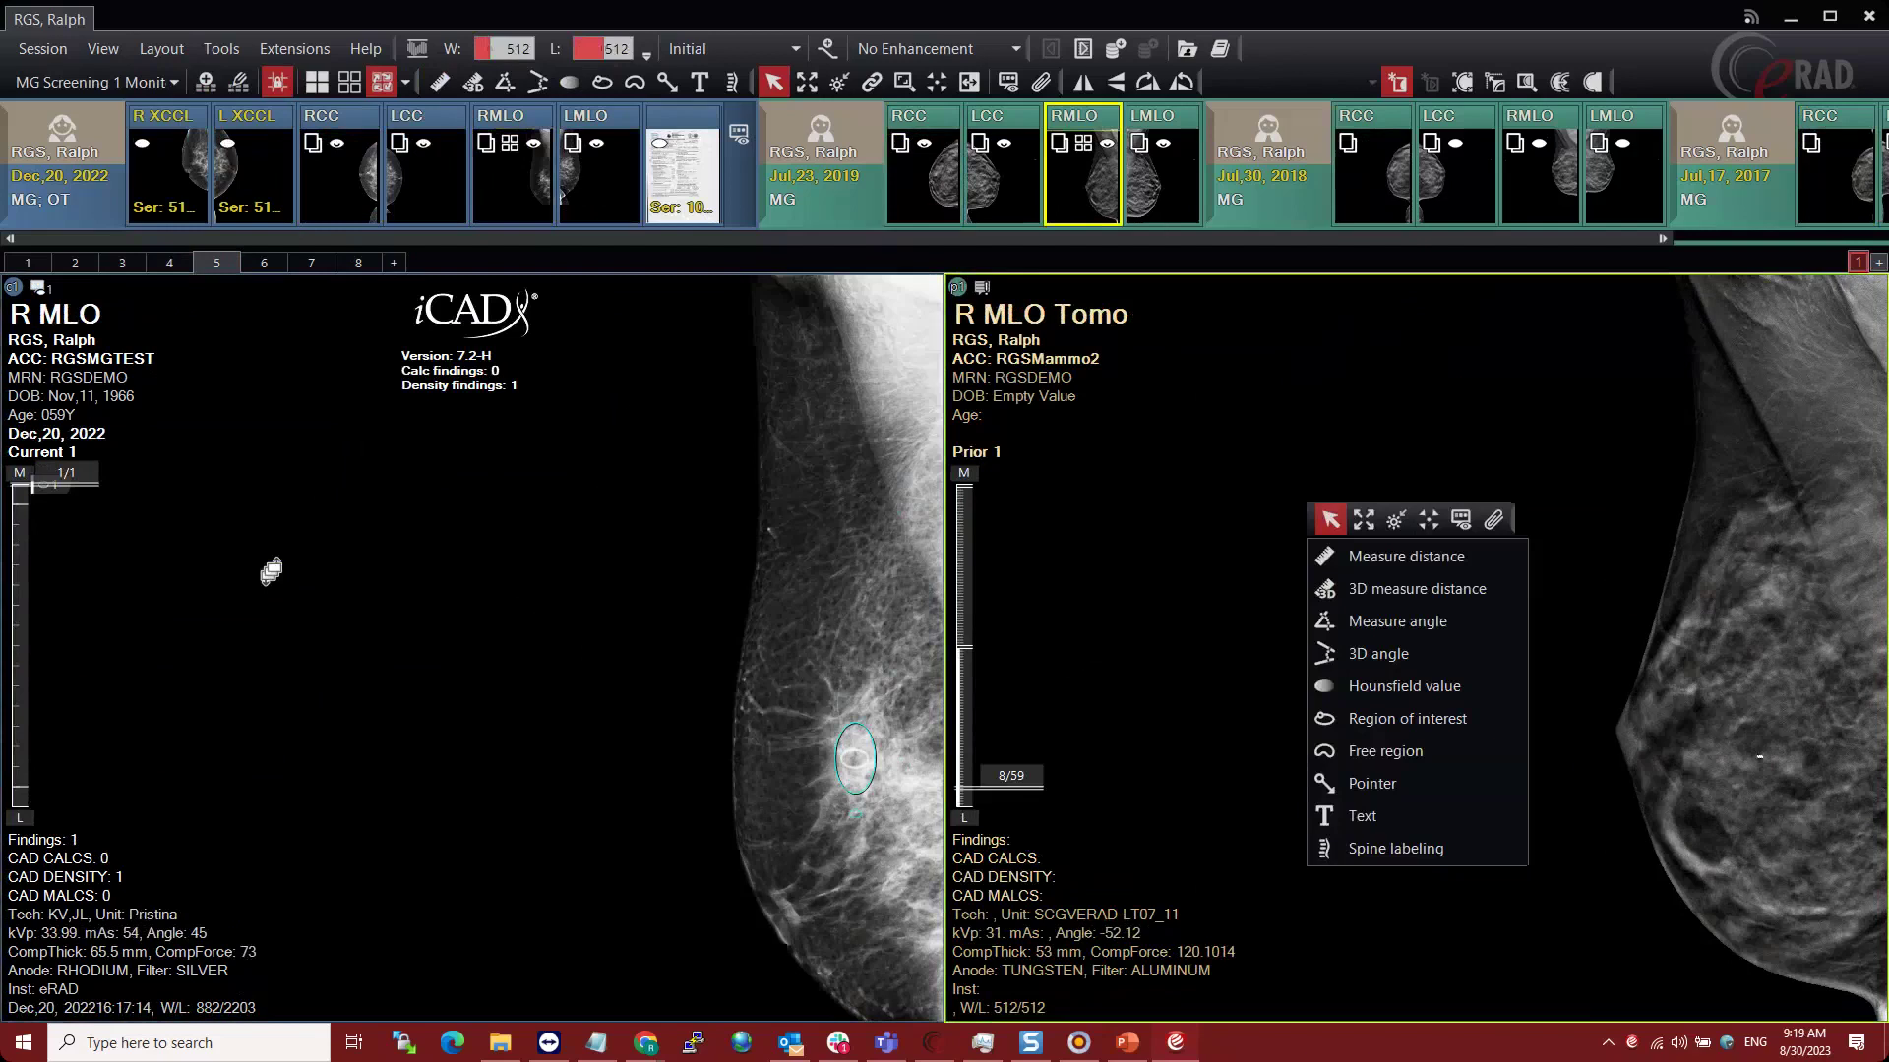
key(space)
key(space)
key(space)
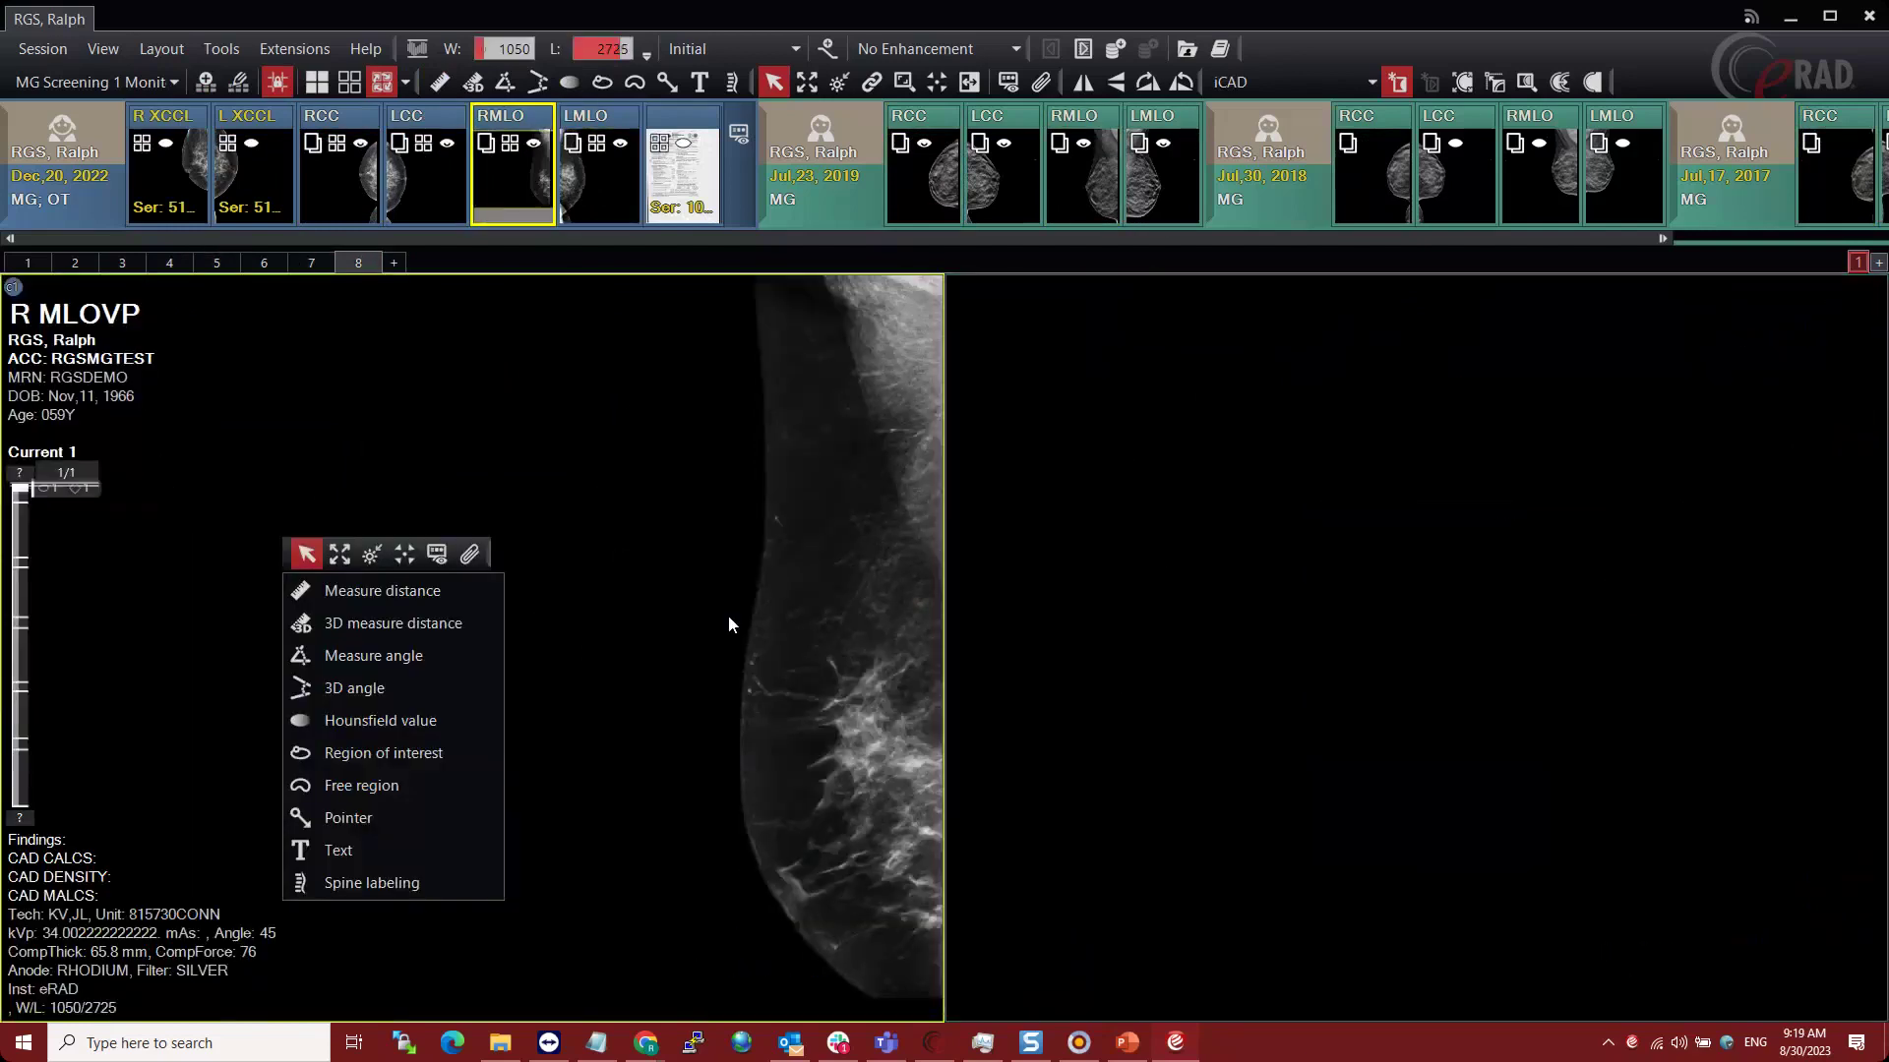
- Add page 9, load it with the Unviewed stack current option, and scroll through the unviewed images into the R CC Tomo series
click(397, 269)
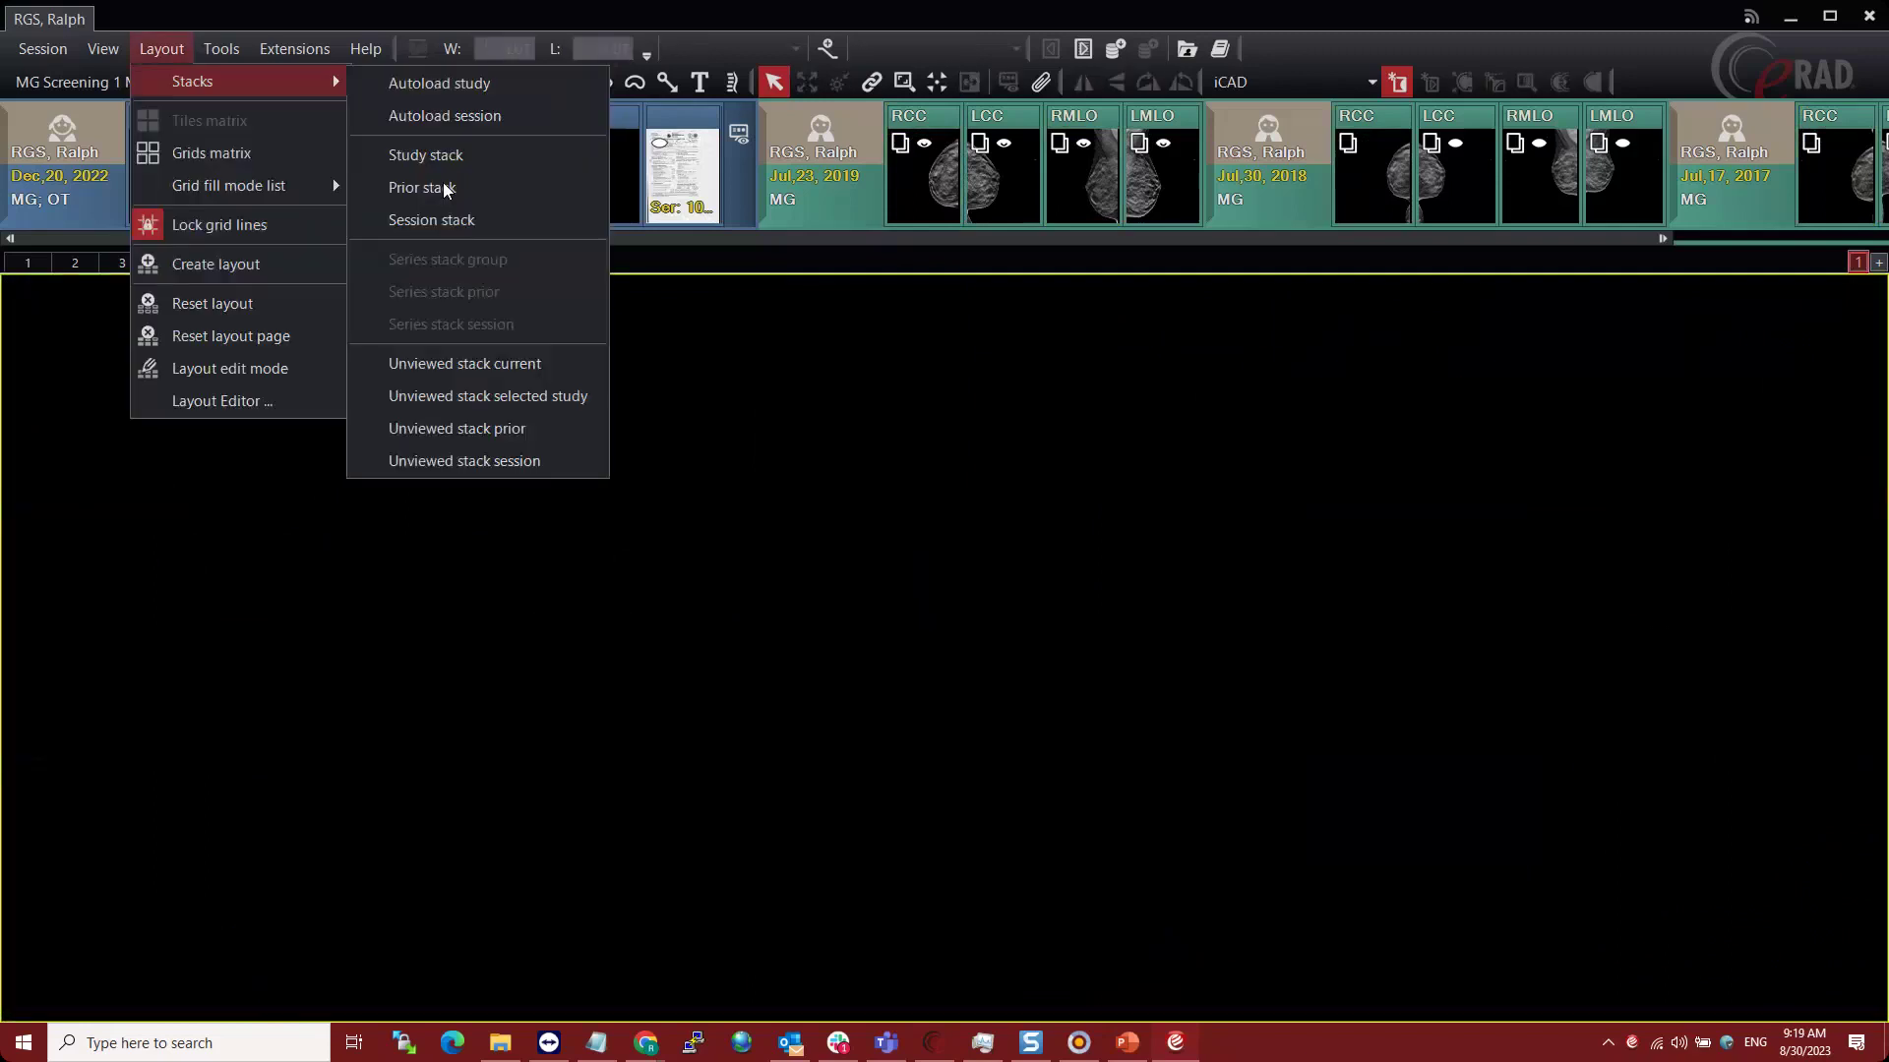
click(480, 364)
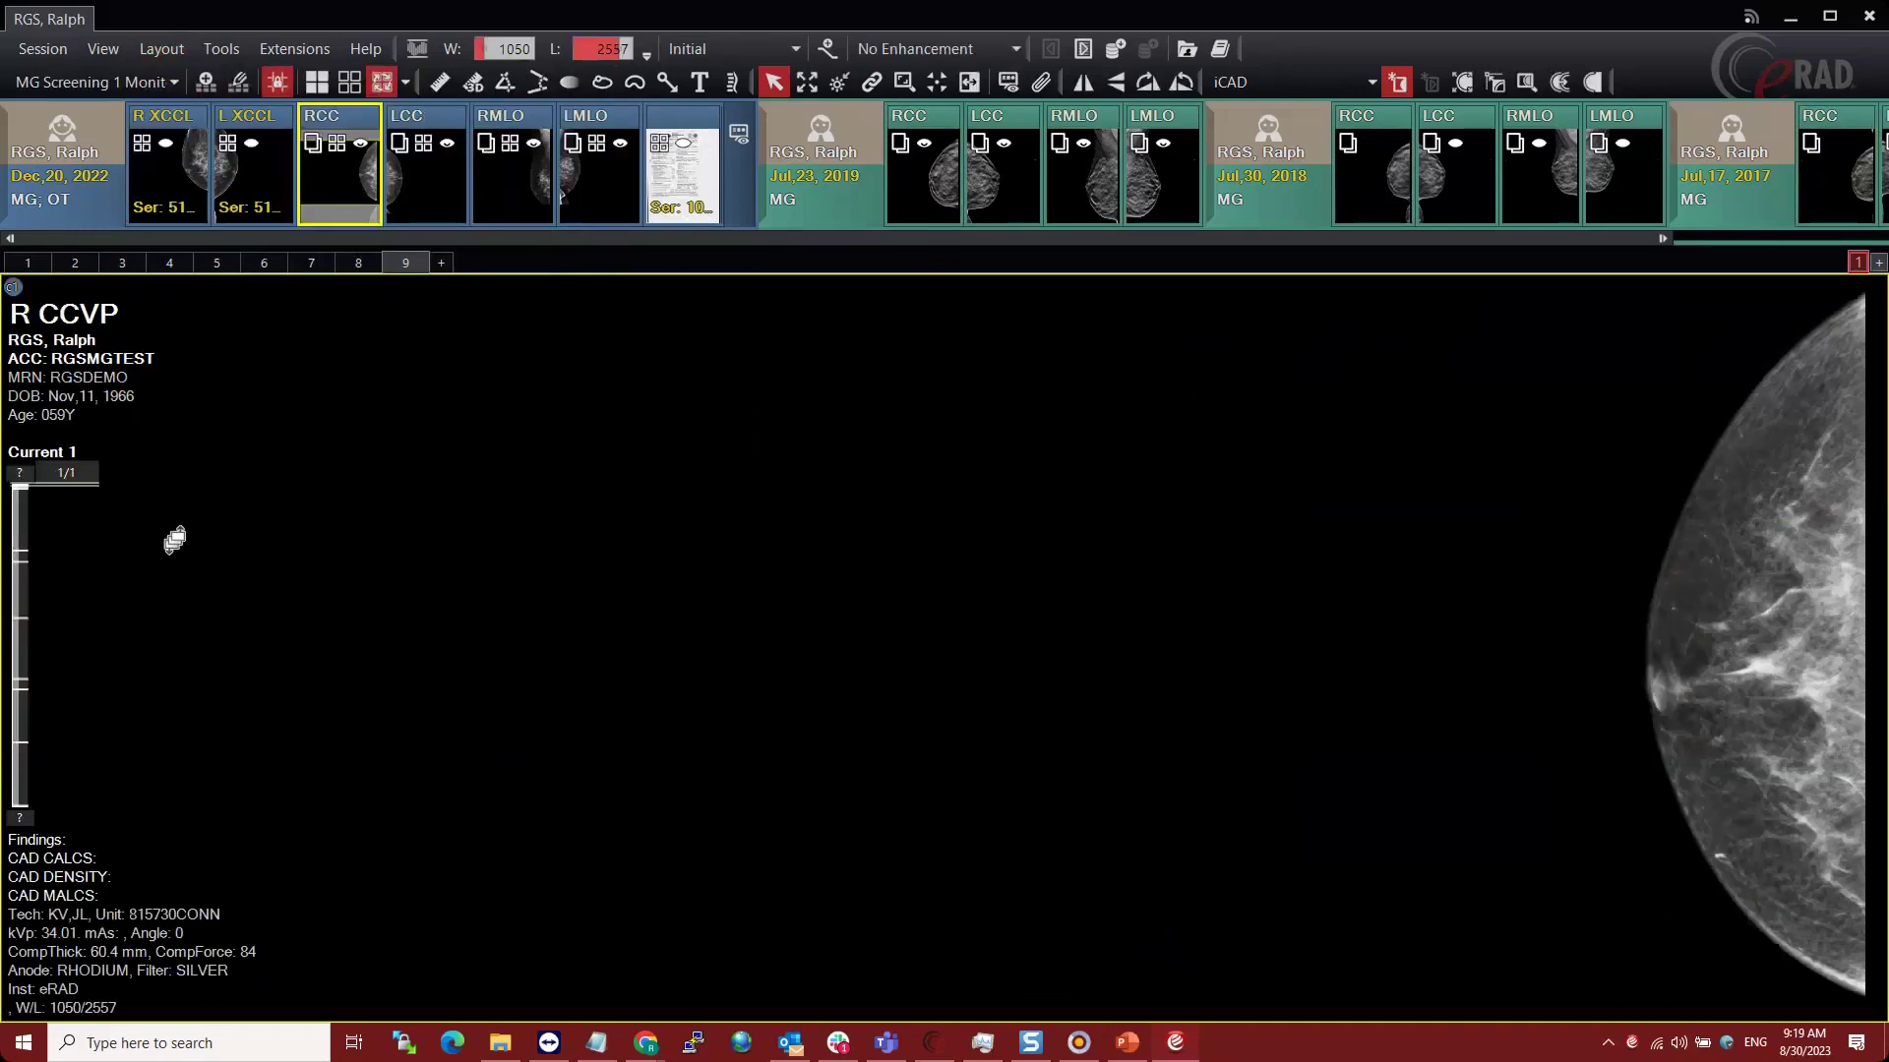
scroll(174, 539, down, 1)
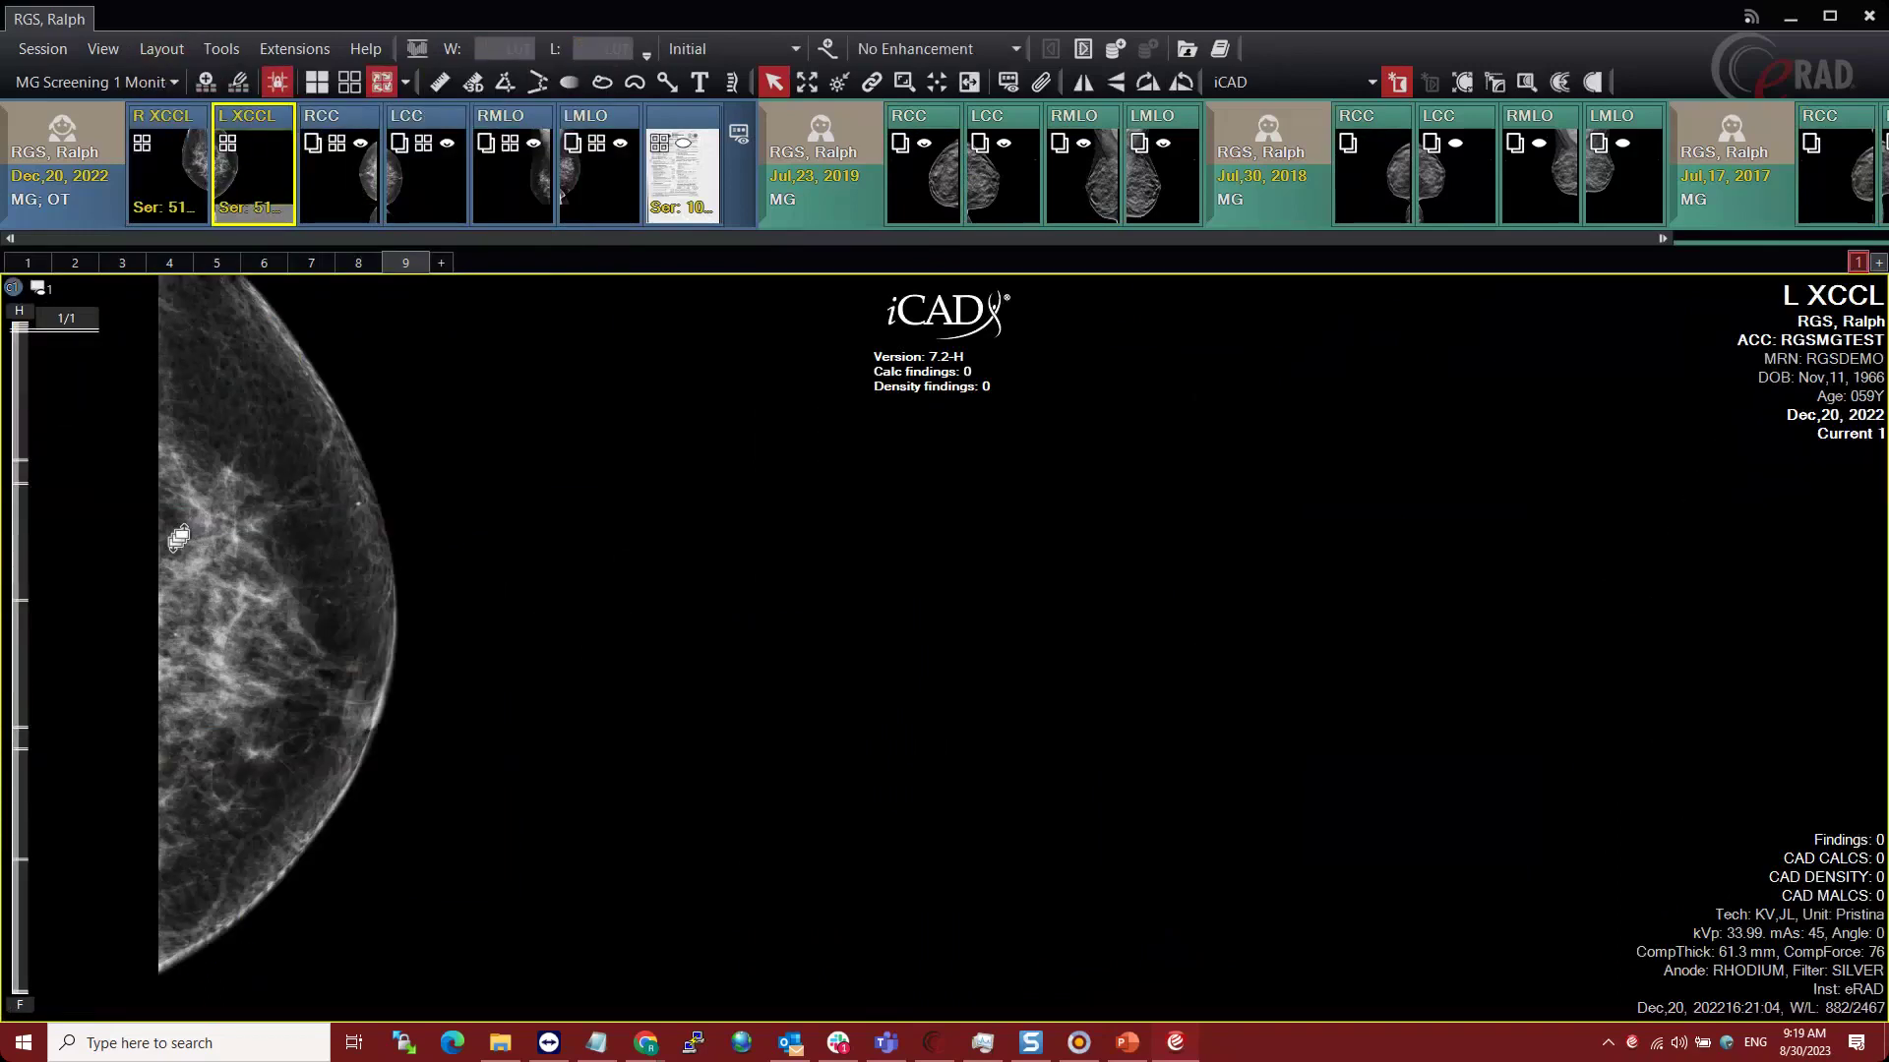
scroll(178, 538, down, 1)
scroll(192, 528, down, 5)
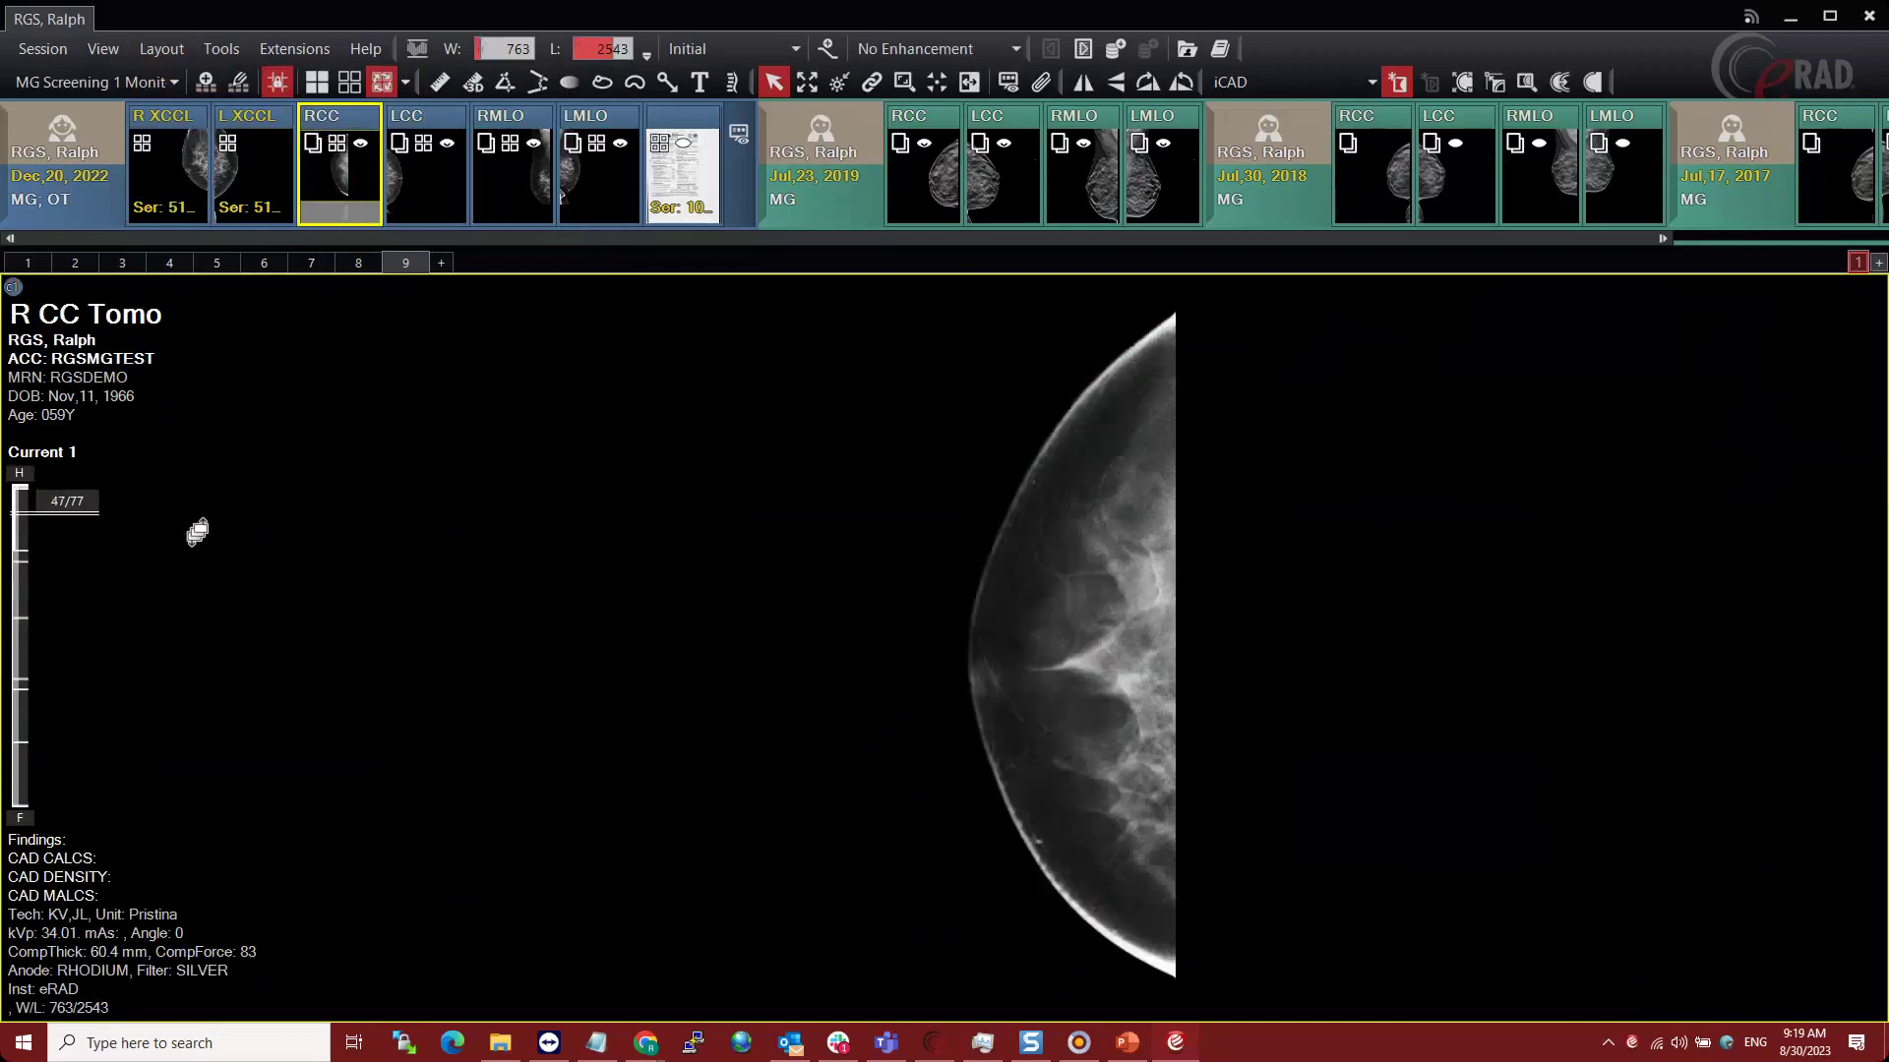
scroll(39, 527, up, 6)
scroll(39, 527, up, 1)
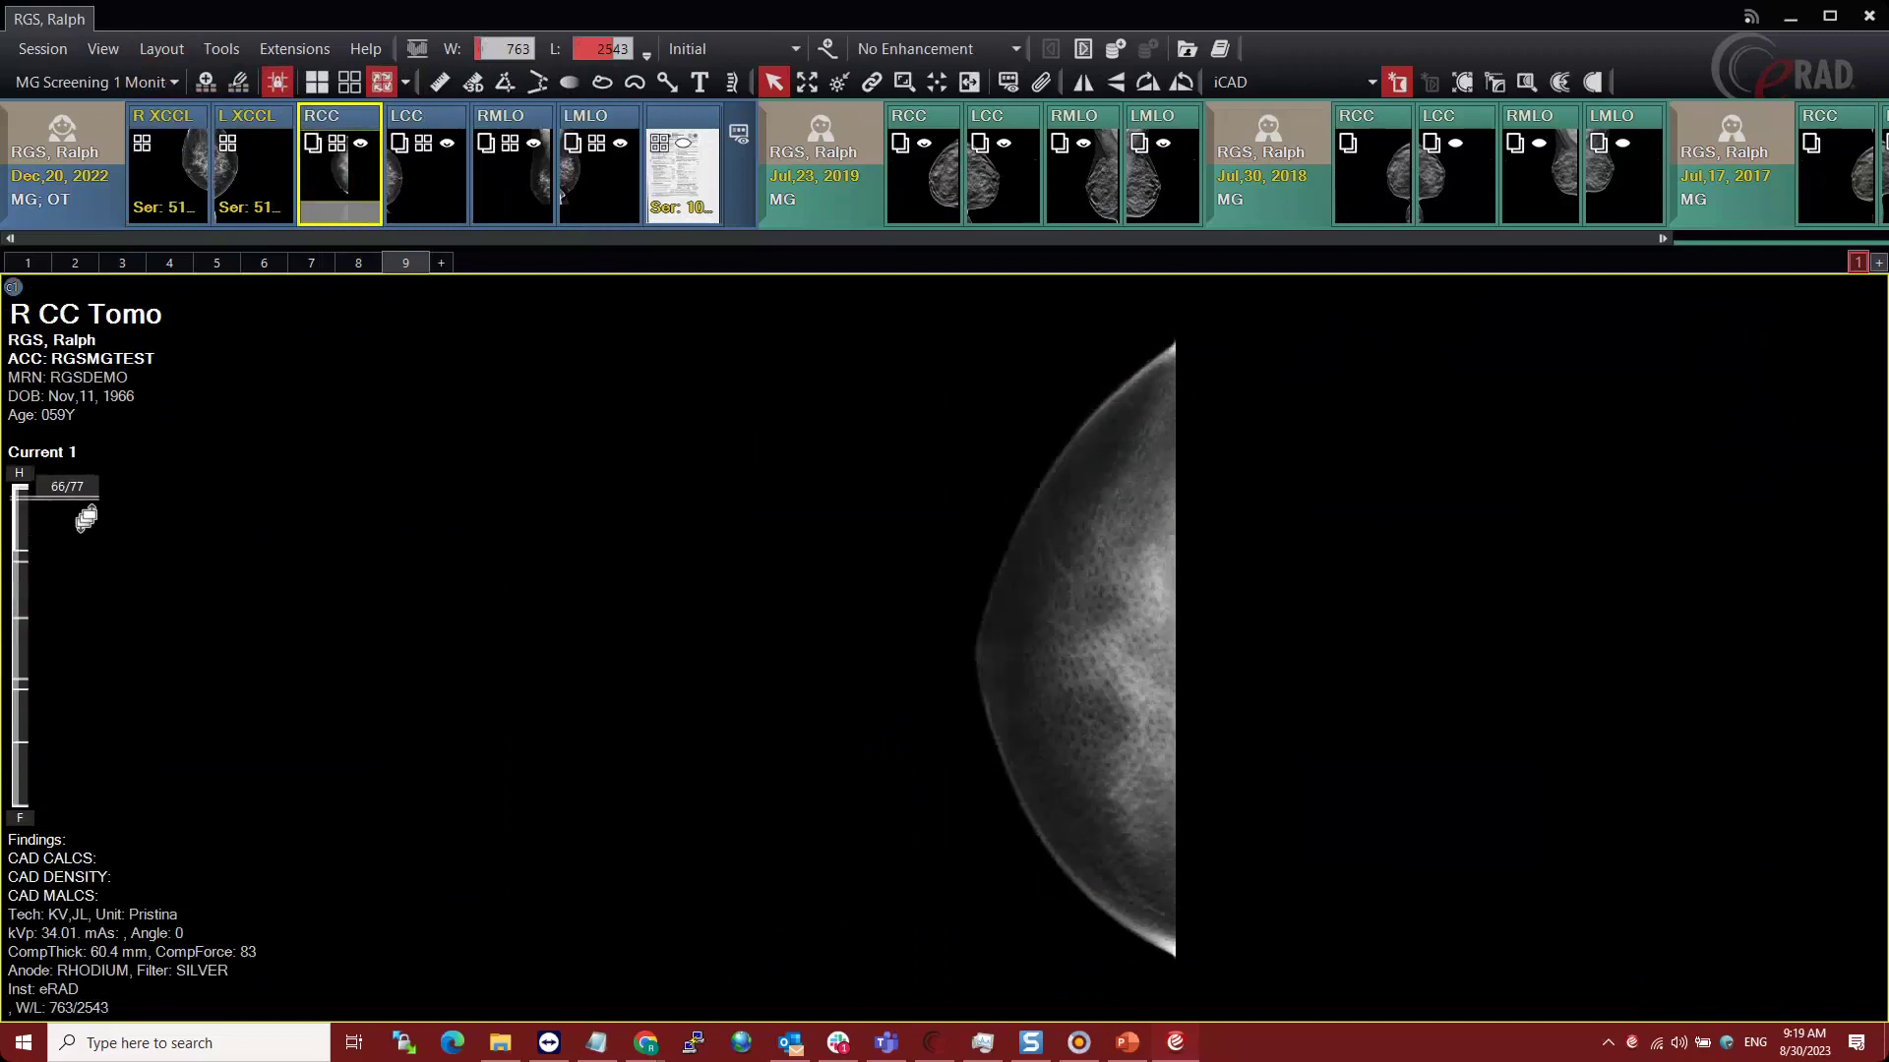
scroll(86, 521, down, 6)
scroll(86, 526, down, 7)
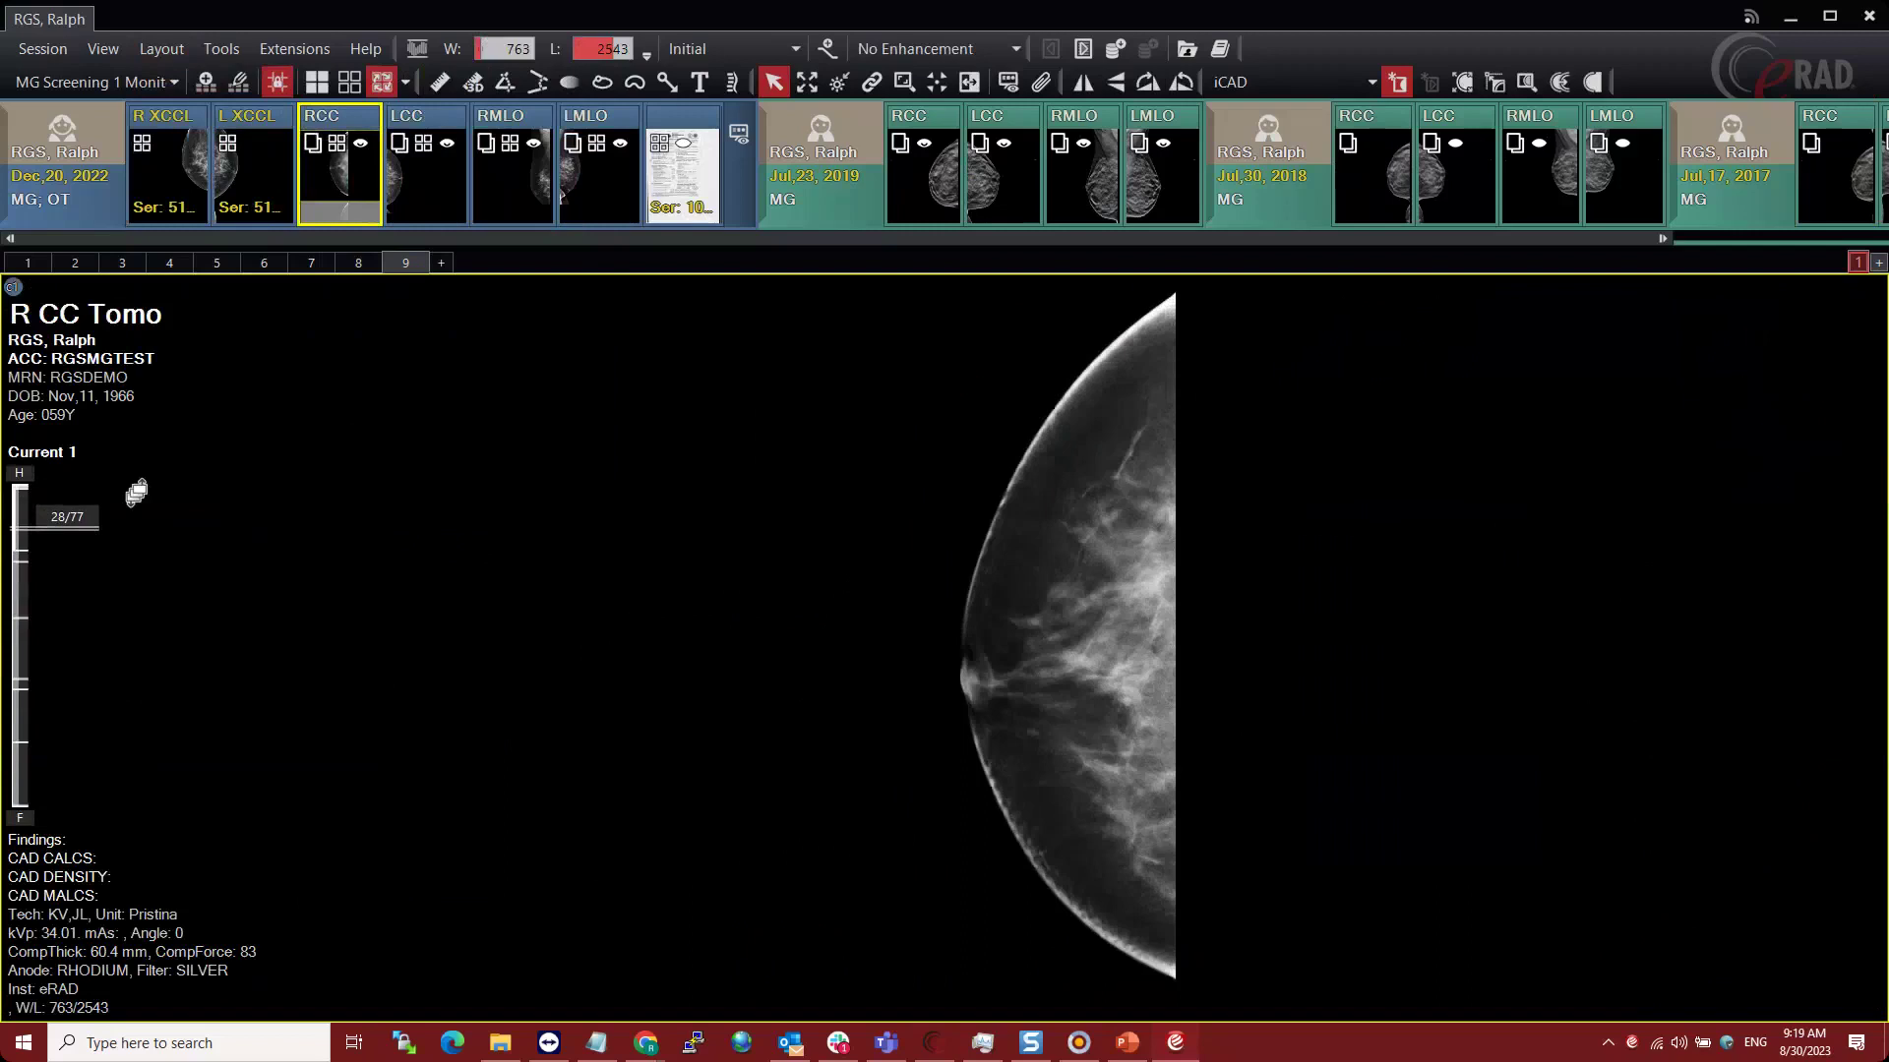
click(357, 198)
scroll(60, 526, up, 17)
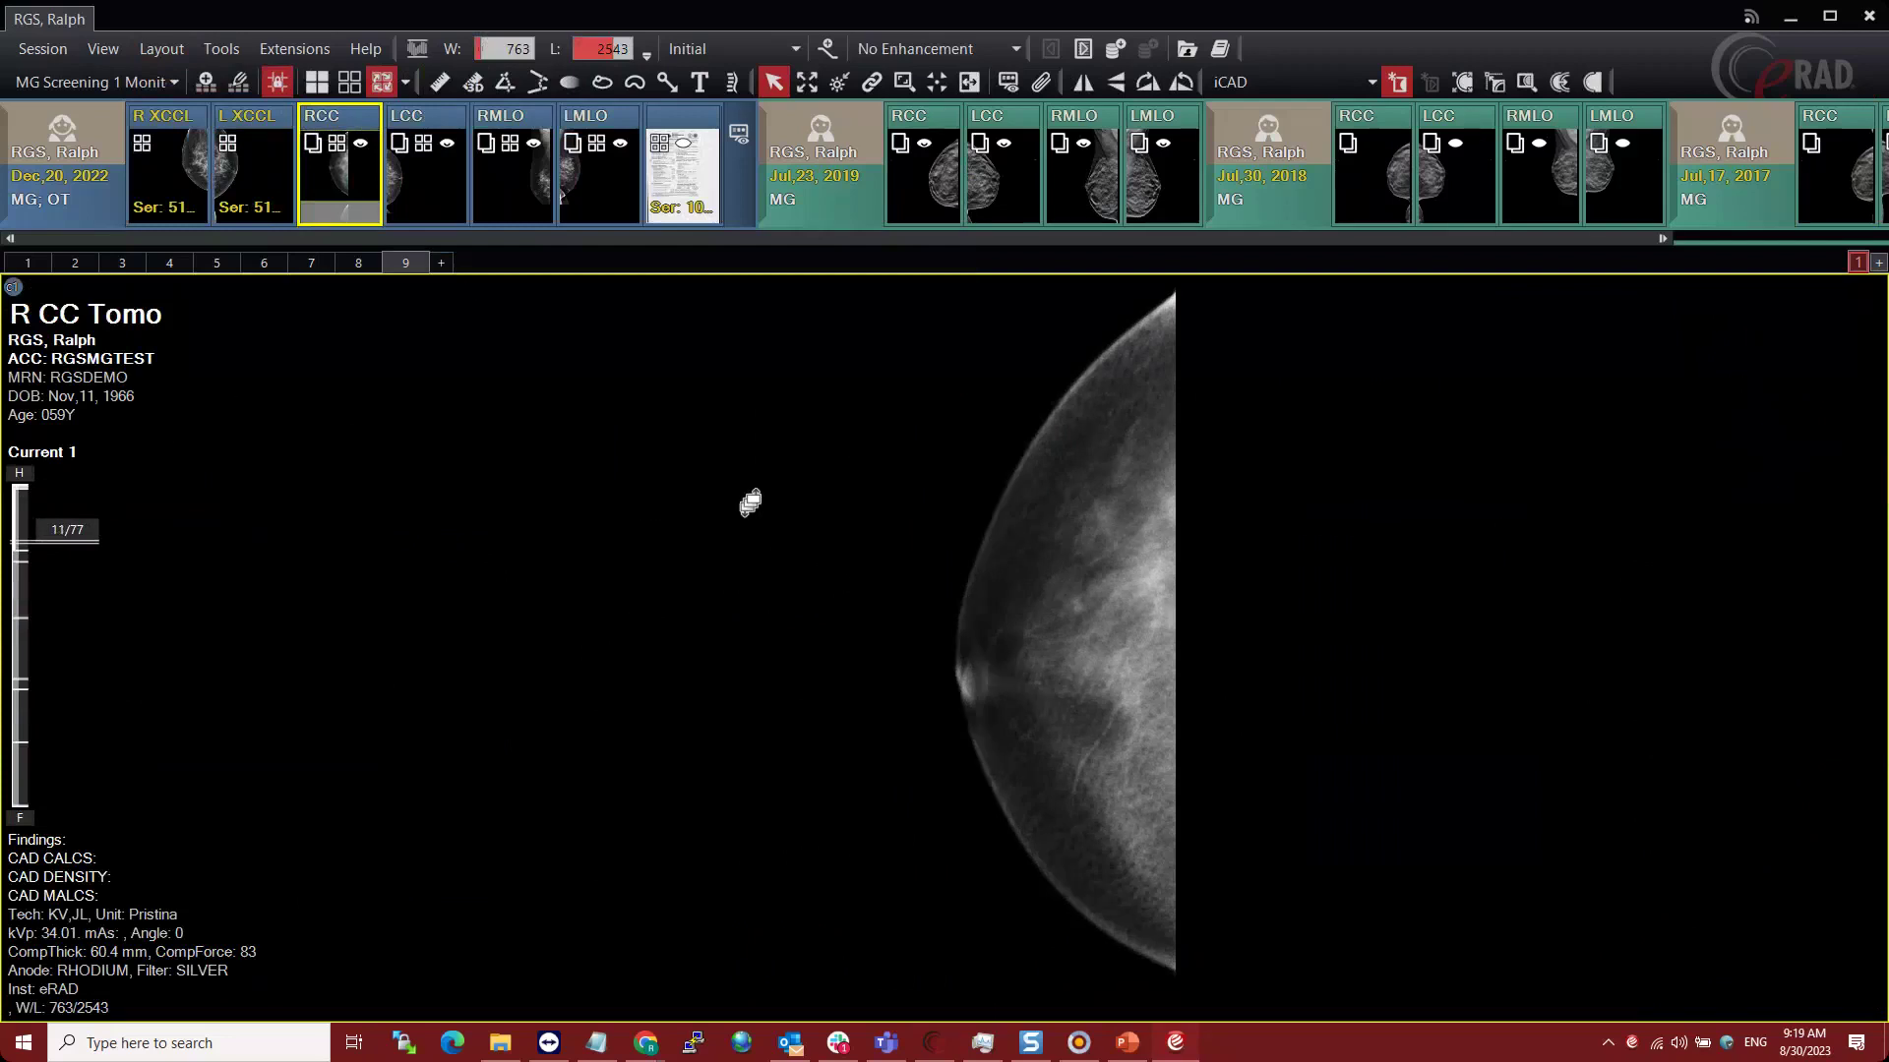
scroll(745, 513, down, 5)
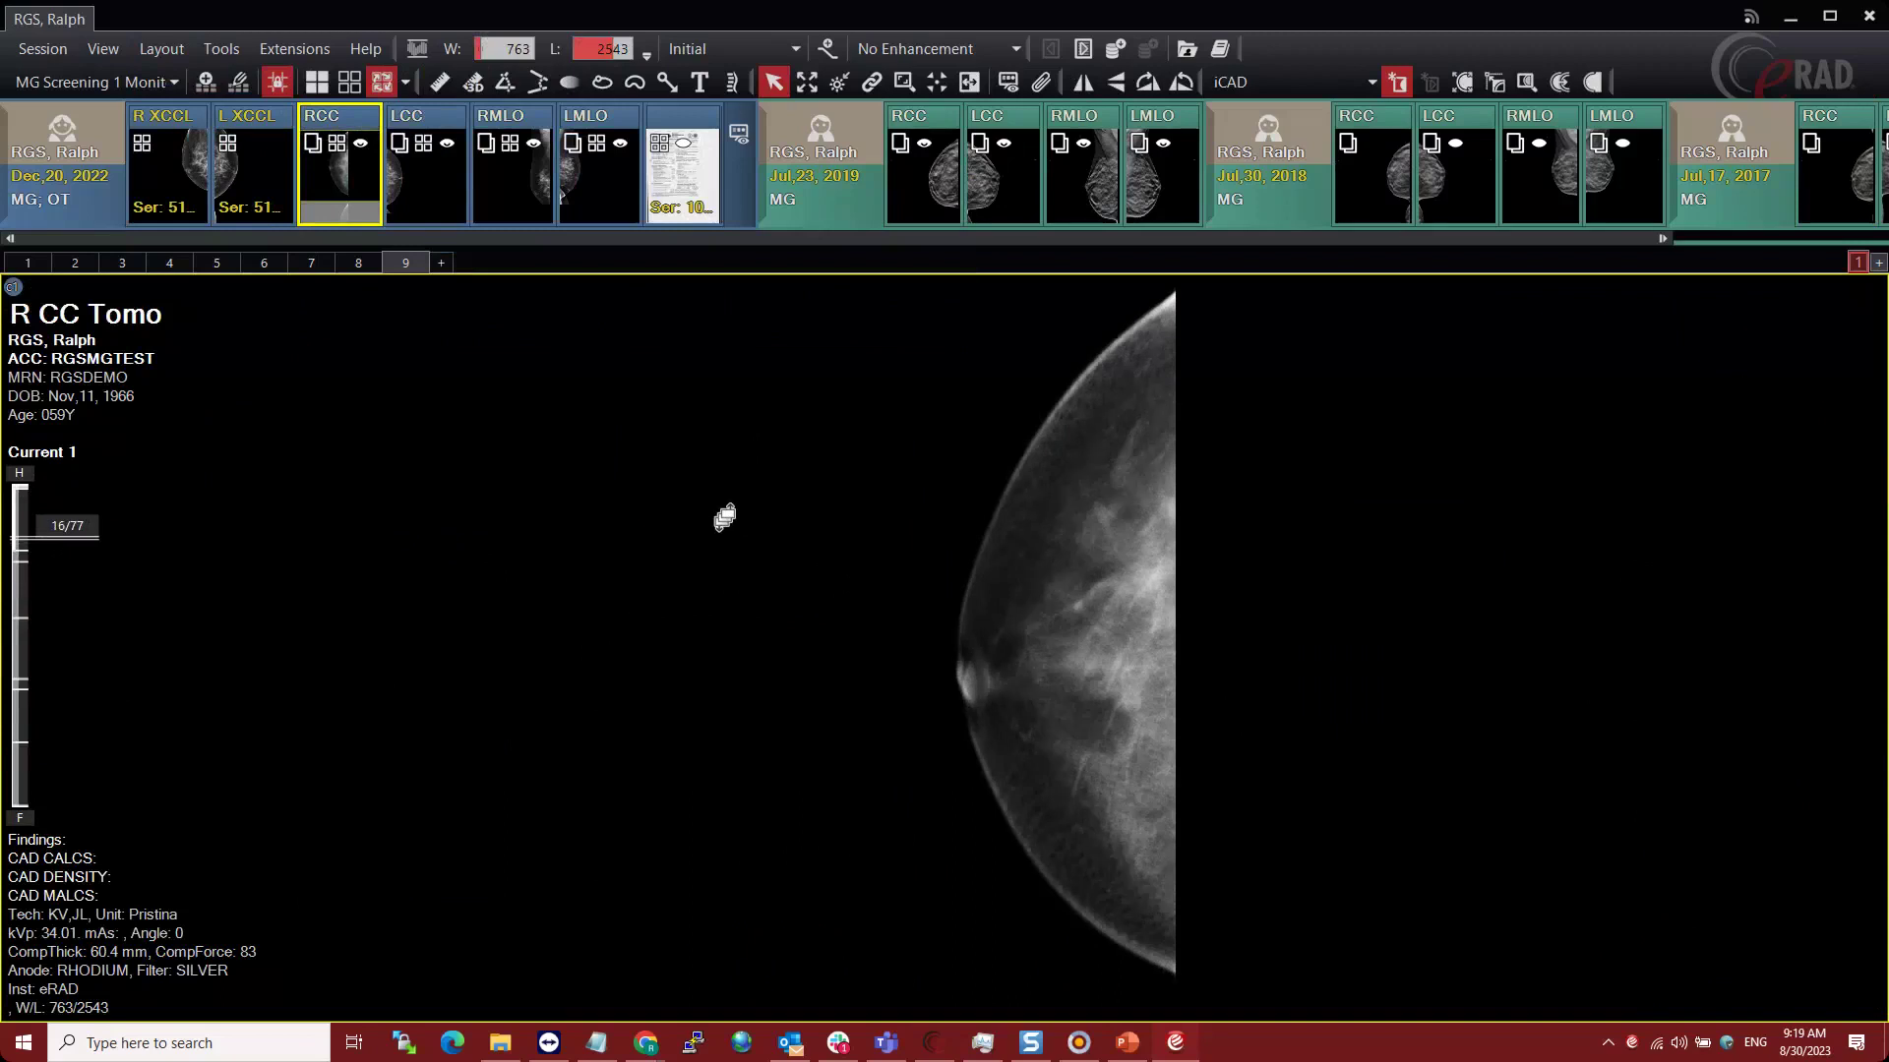